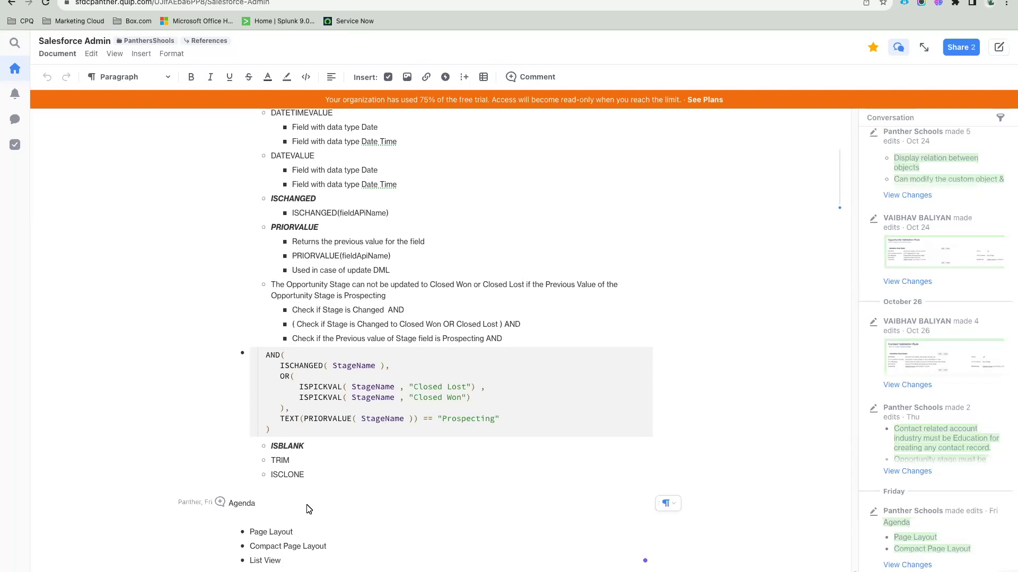
Step: Place the caret after the Page Layout agenda item, then switch to the Salesforce org
left_click(300, 537)
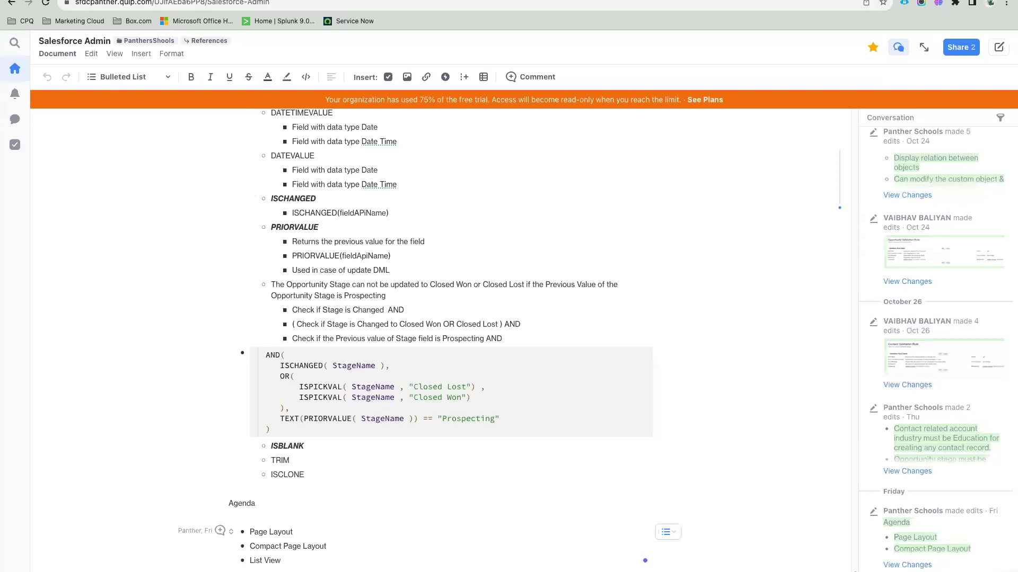
left_click(244, 0)
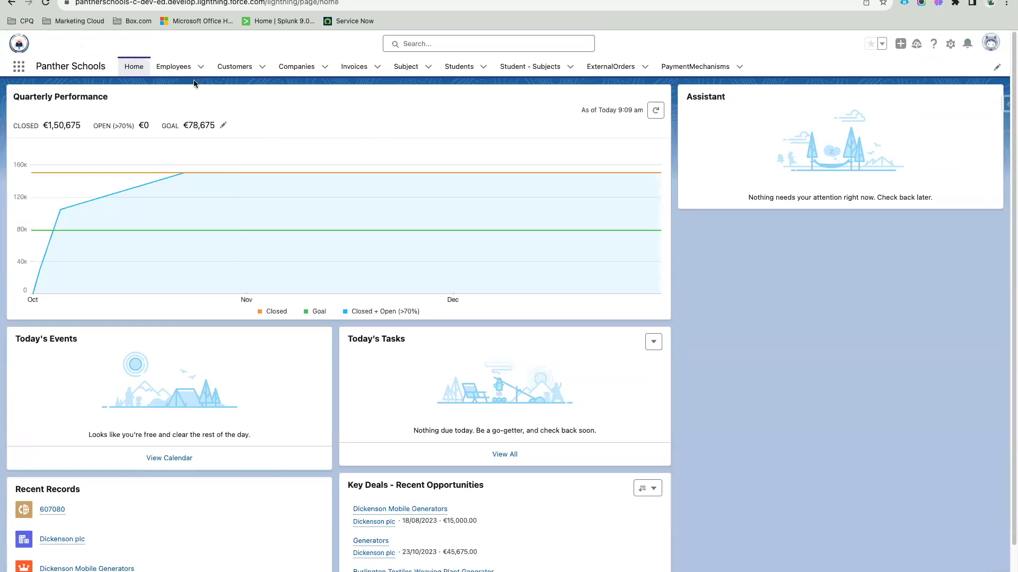
Step: Open the test Employee record from the Employees list and scroll through its details
left_click(175, 66)
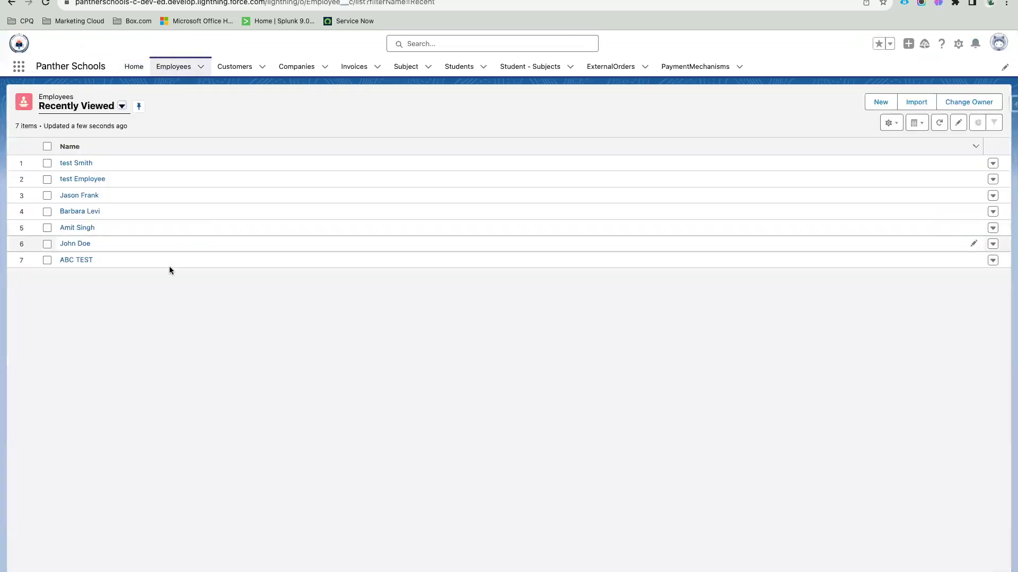
left_click(90, 180)
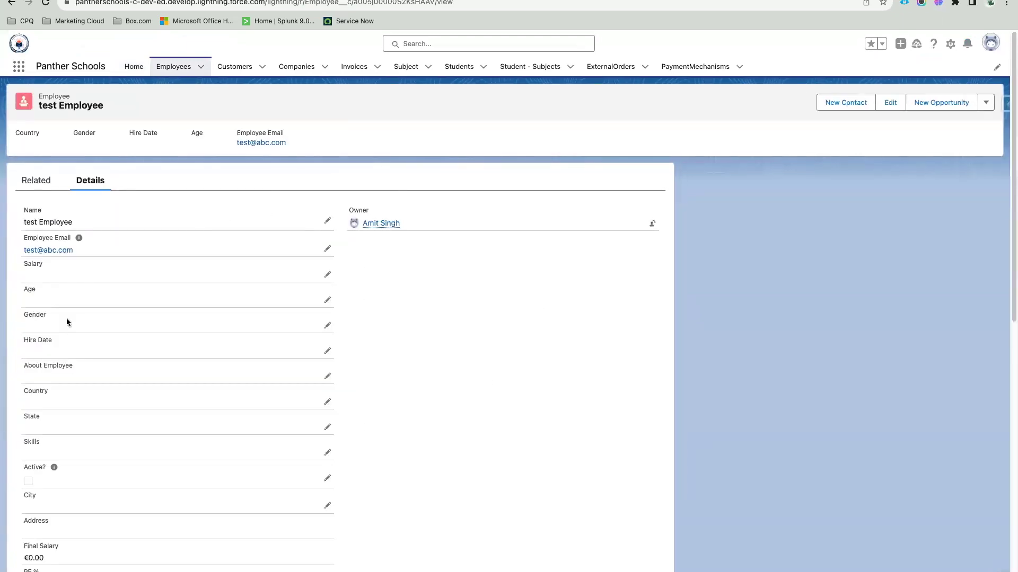
scroll(288, 348, "down", 10)
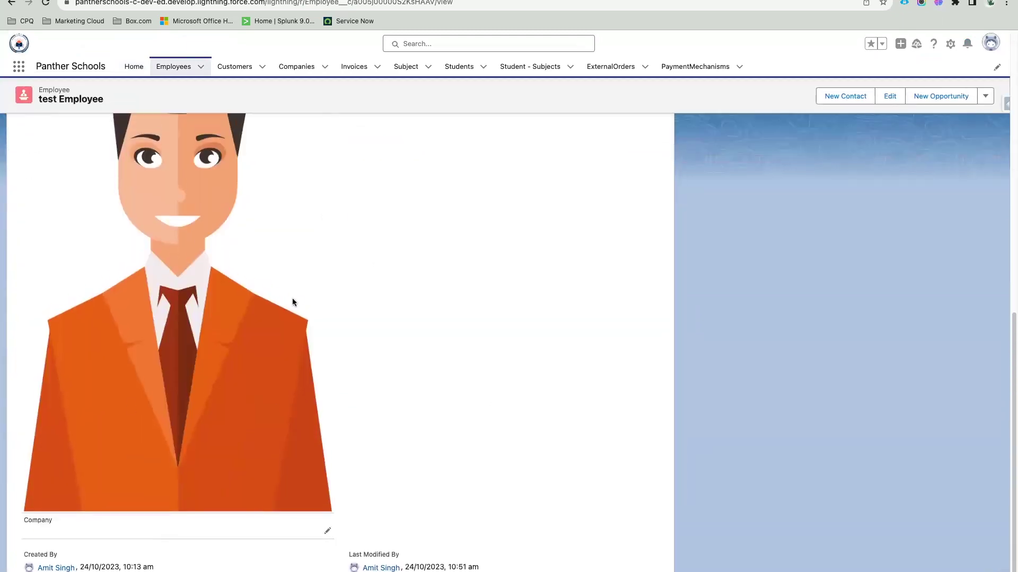
scroll(313, 270, "up", 10)
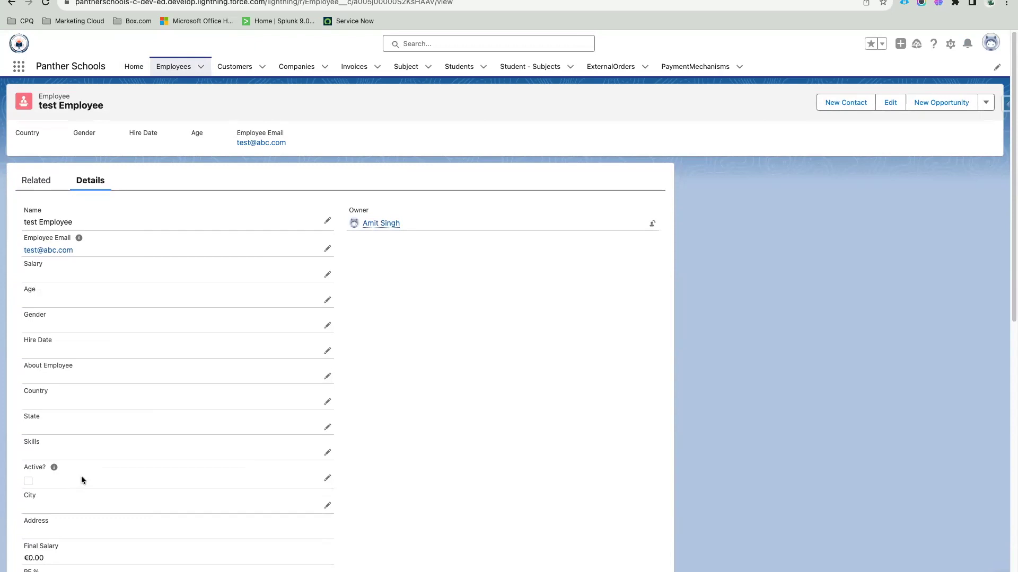
scroll(82, 480, "down", 2)
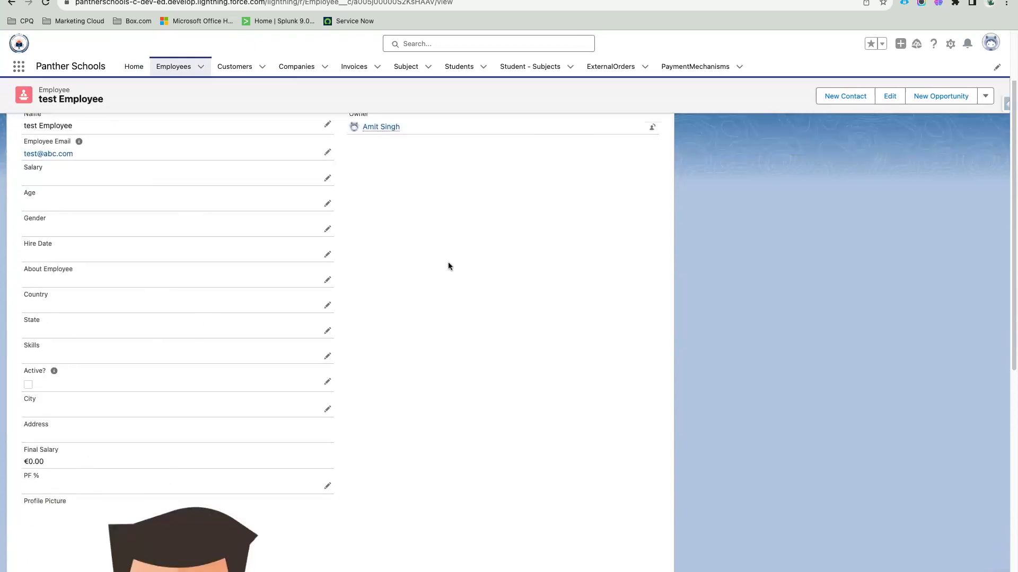
scroll(448, 266, "up", 3)
scroll(236, 398, "down", 10)
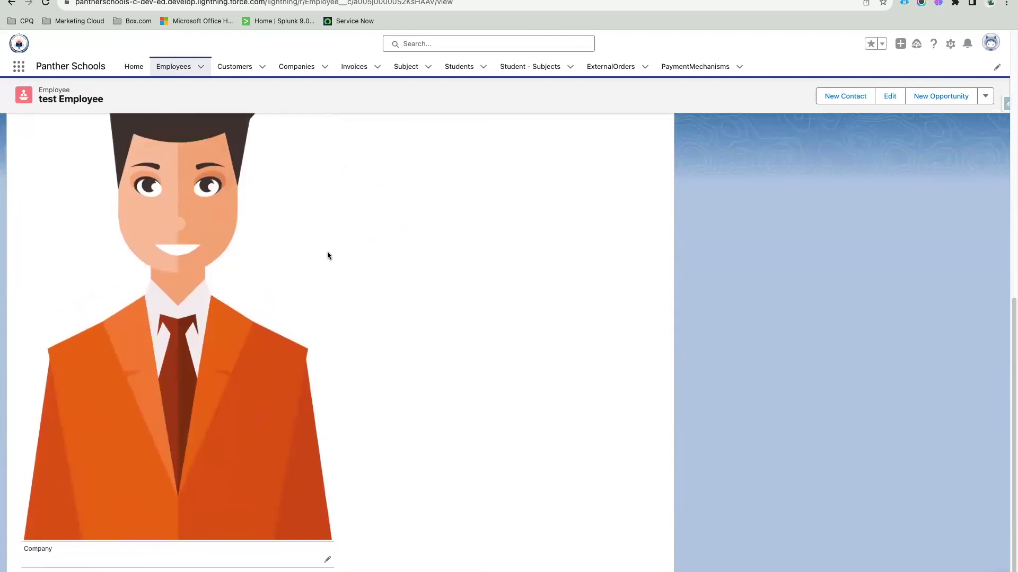
scroll(326, 253, "up", 10)
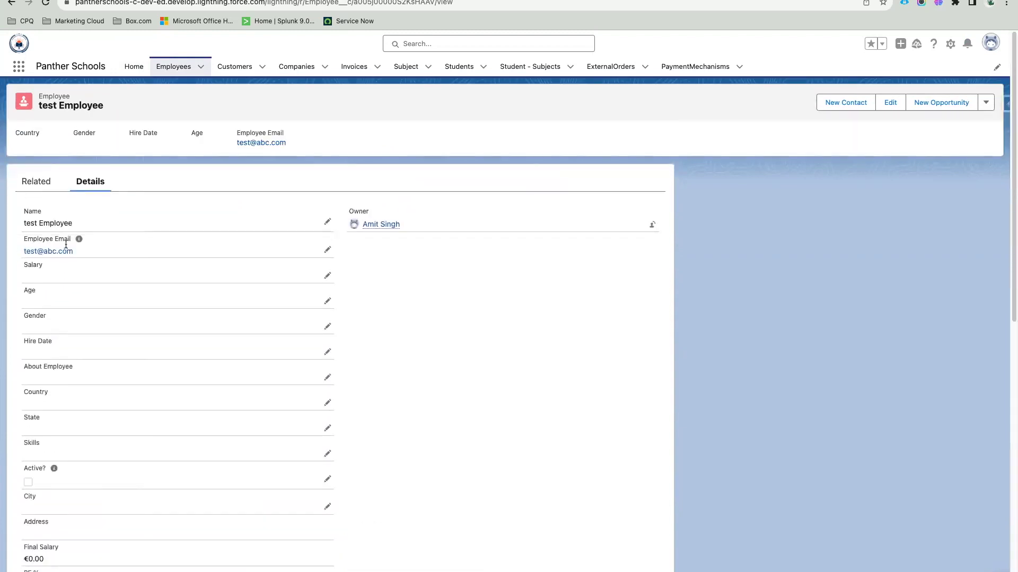
Step: Check the Related tab's 'No related lists to display' message, then return to Details
left_click(38, 182)
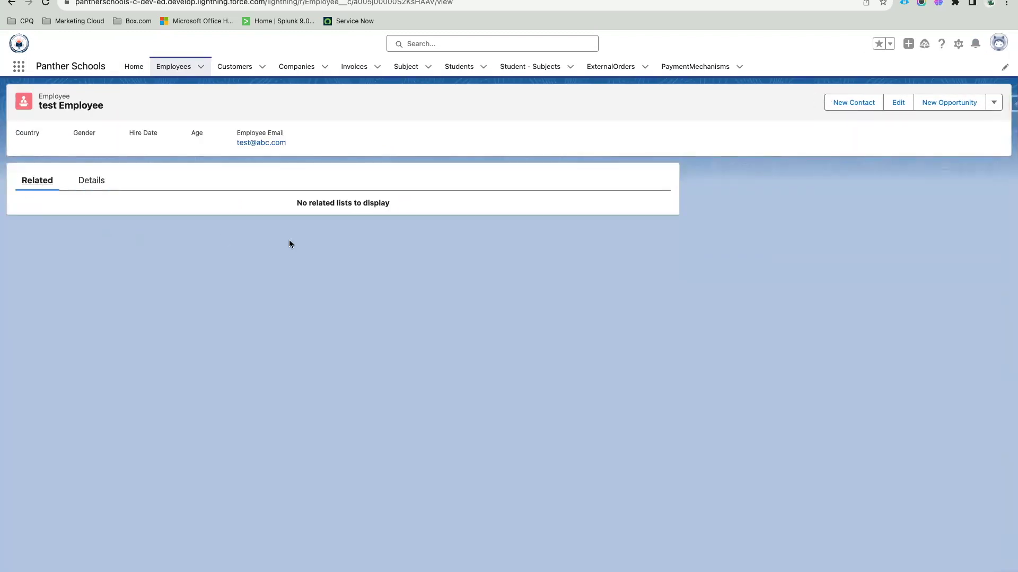
left_click_drag(295, 206, 436, 207)
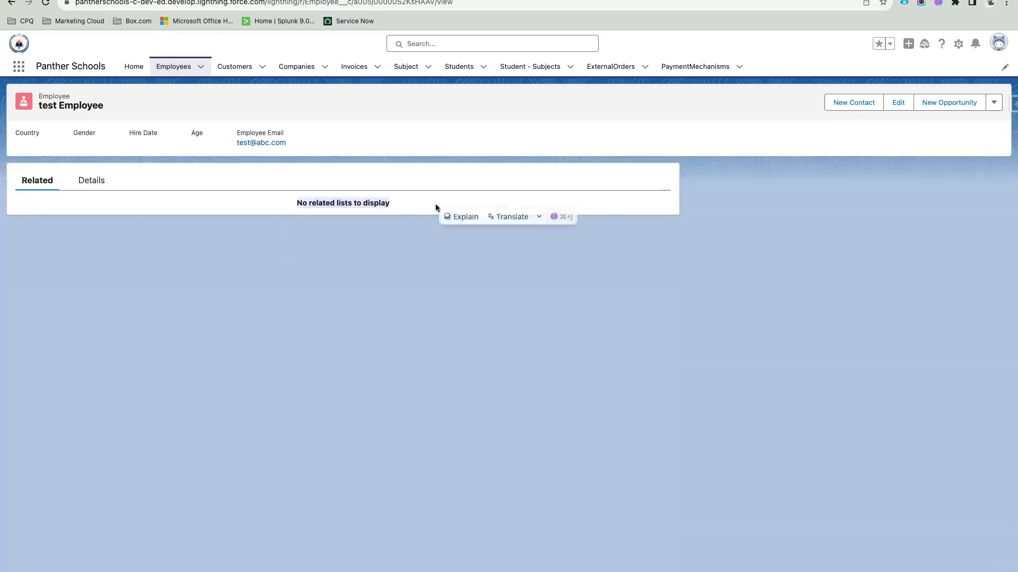
left_click(435, 206)
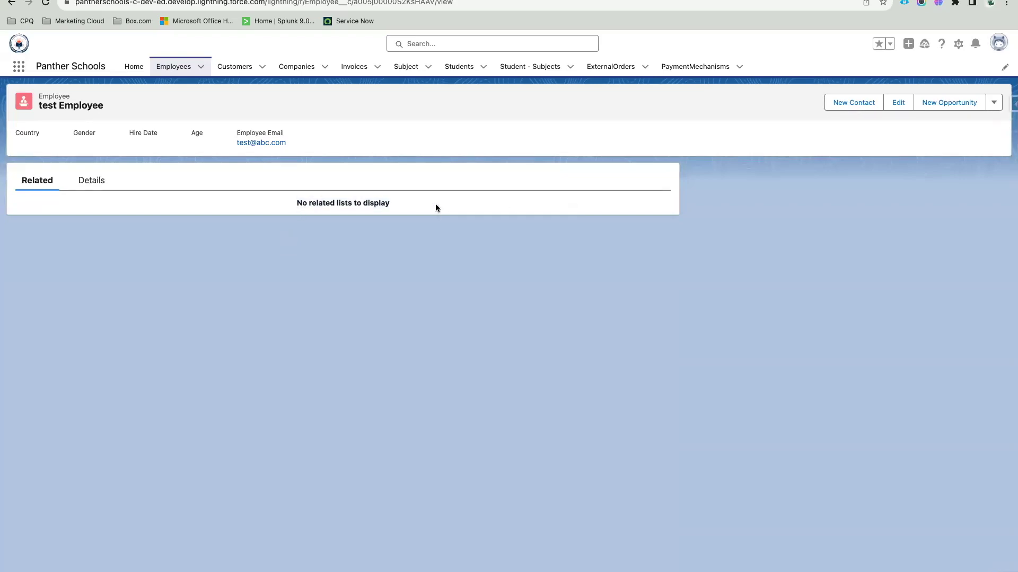
left_click_drag(397, 206, 284, 206)
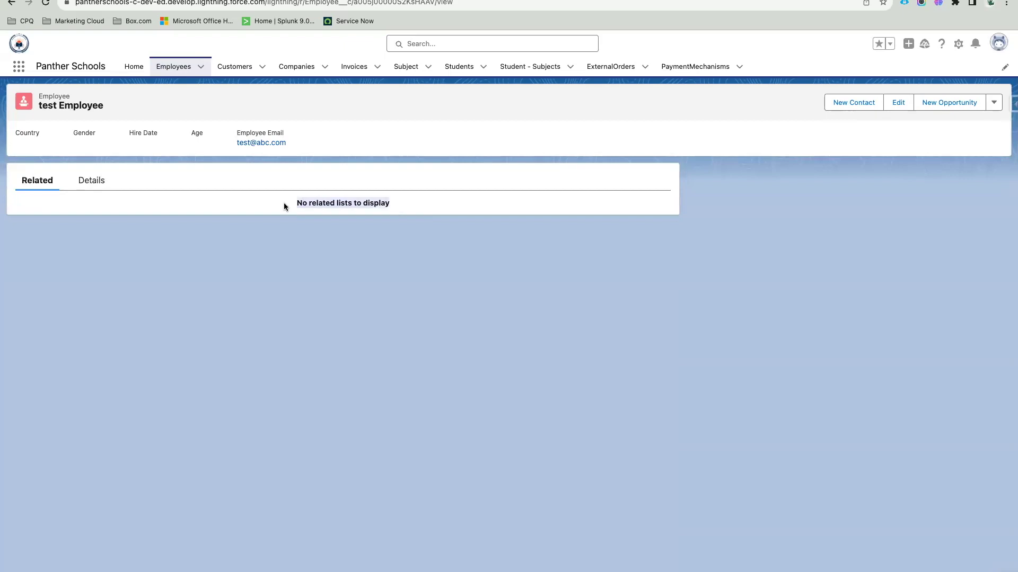
left_click(85, 185)
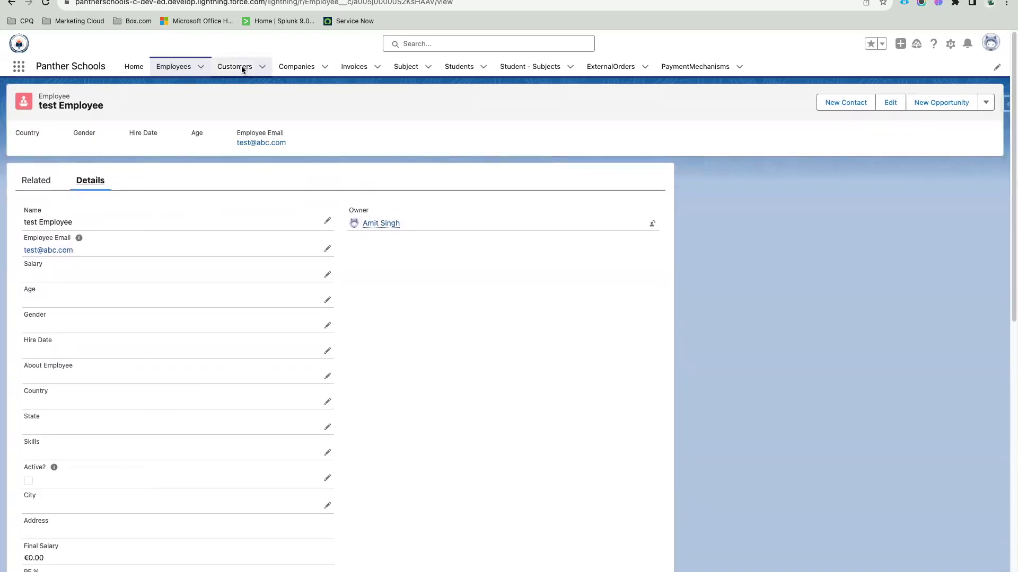
scroll(94, 341, "down", 10)
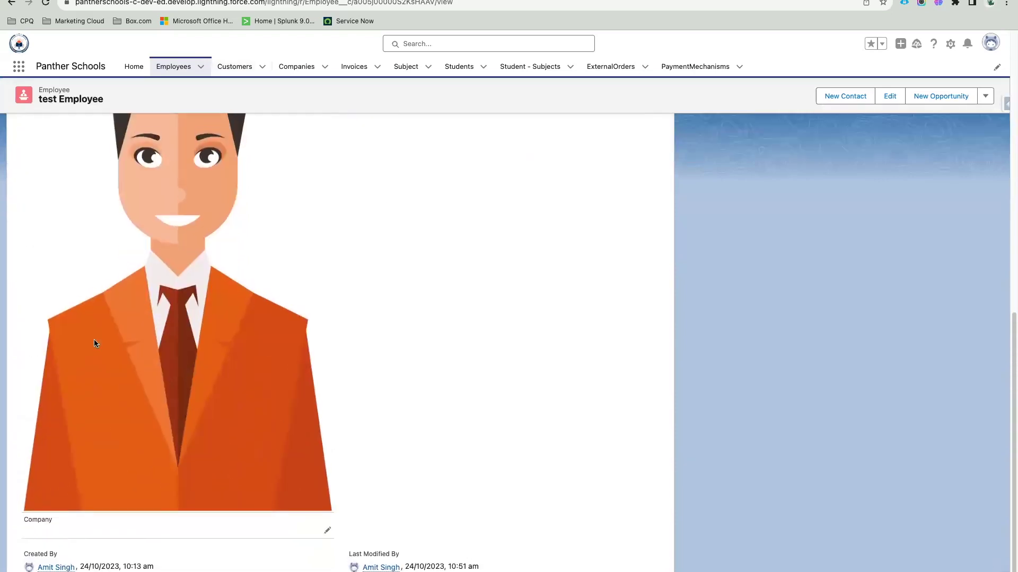
scroll(94, 341, "up", 7)
scroll(94, 343, "up", 5)
Step: Open the PantherSchools company, review its Employees and Companies related lists, then return to Details
left_click(297, 66)
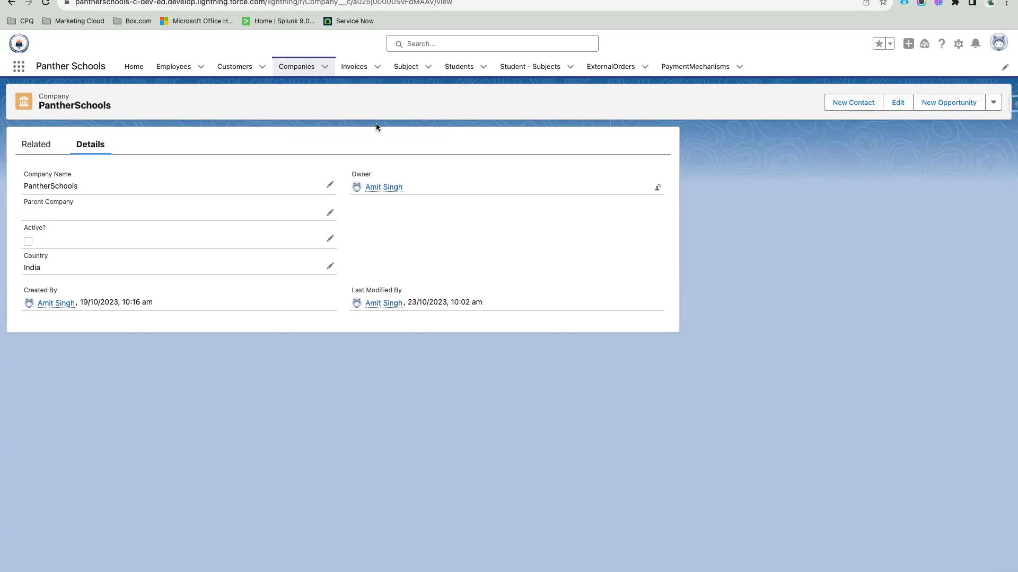
double_click(58, 106)
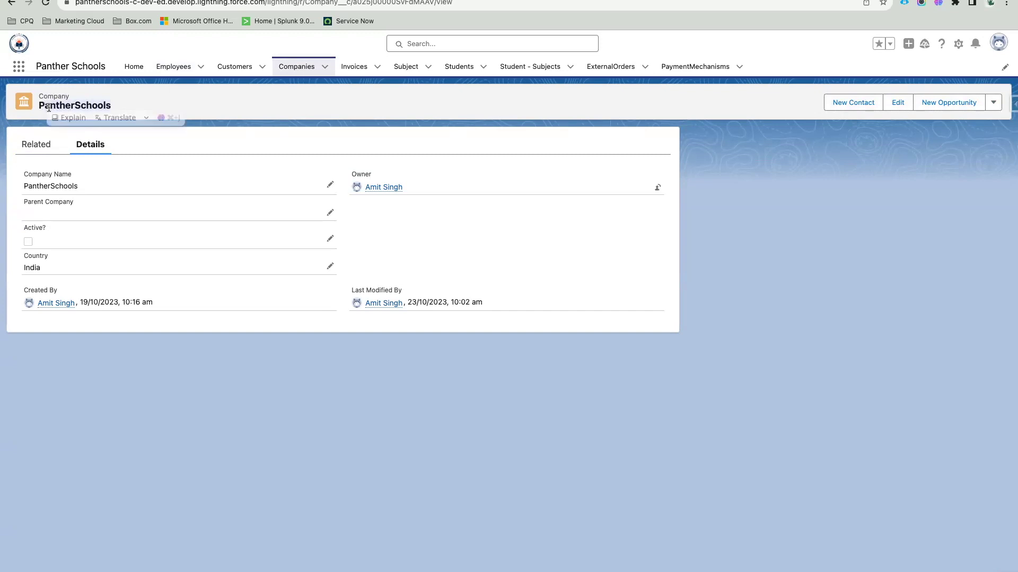
left_click(125, 104)
left_click(38, 146)
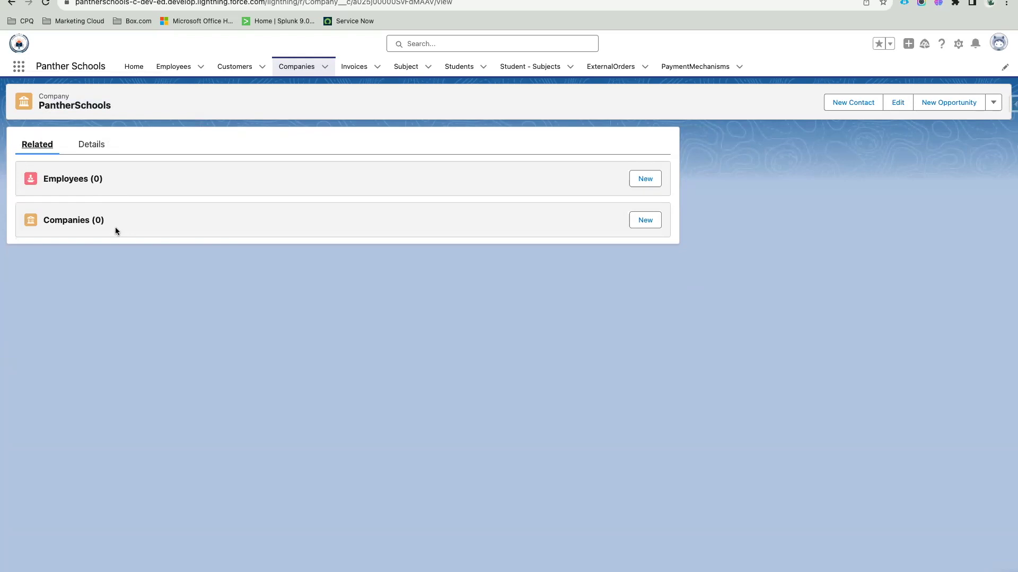
left_click(93, 146)
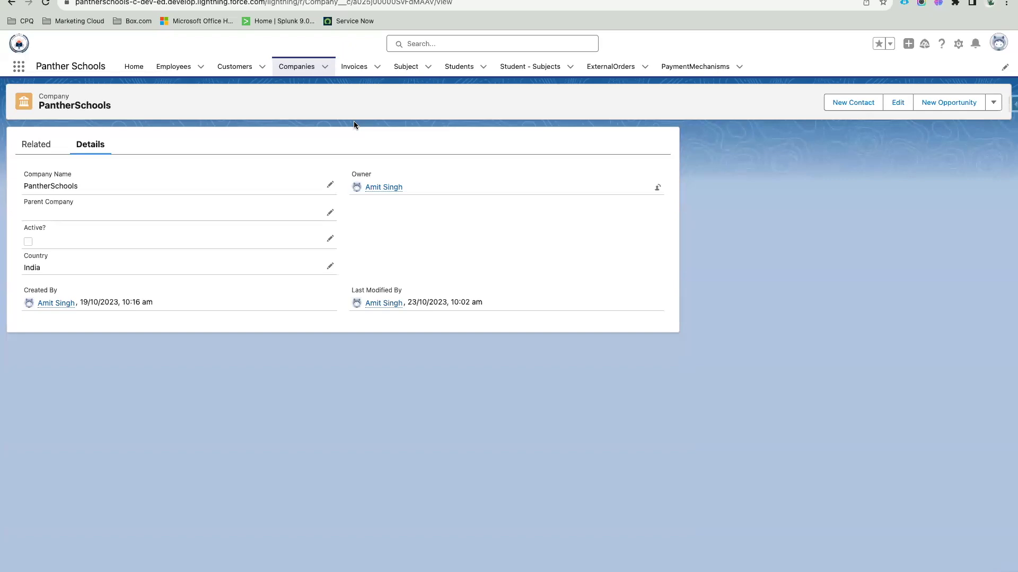
Step: Add an indented 'Record Type' sub-point under Page Layout in the Quip agenda
key("ctrl+Tab")
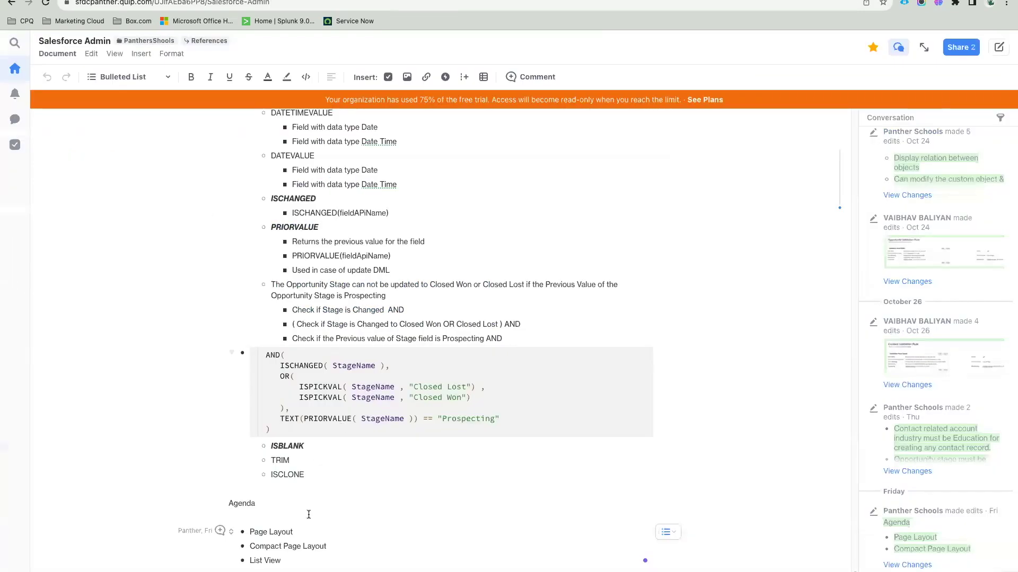
left_click(295, 531)
key("Return")
key("Tab")
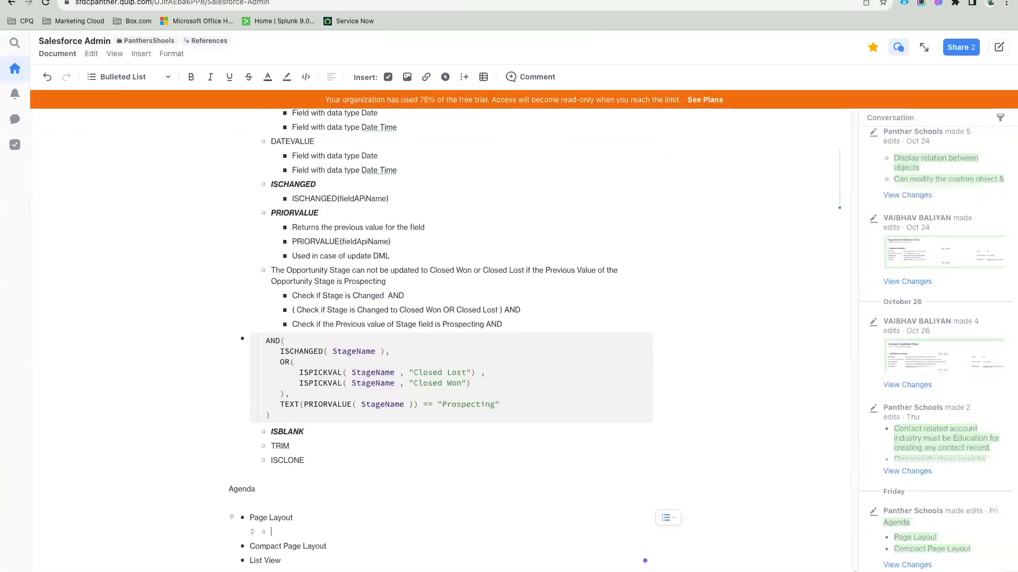
type("Record Type")
left_click_drag(318, 534, 269, 533)
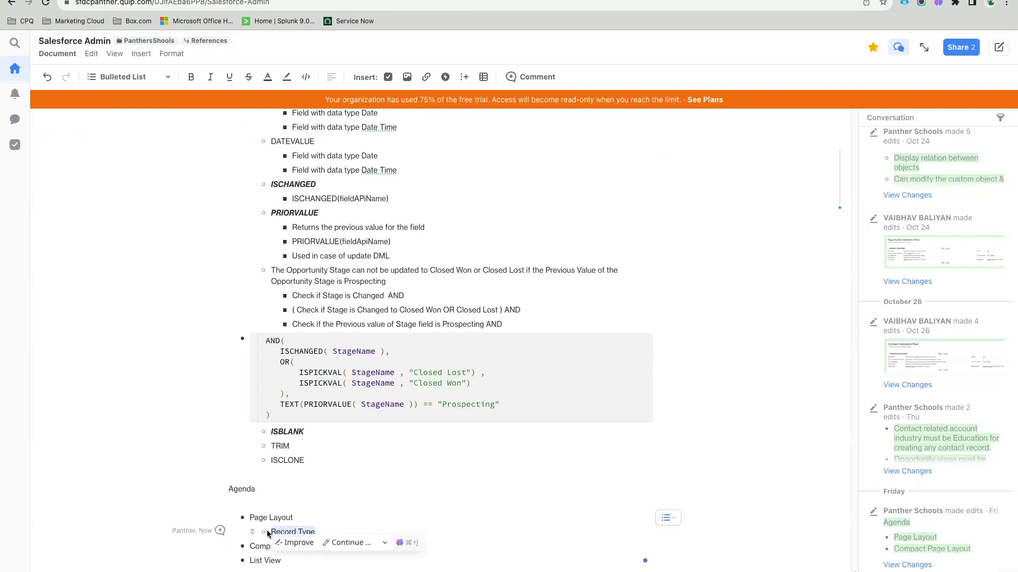
left_click(316, 538)
Step: Add a 'Default Record Type - [ Master ]' sub-point below Record Type
key("Return")
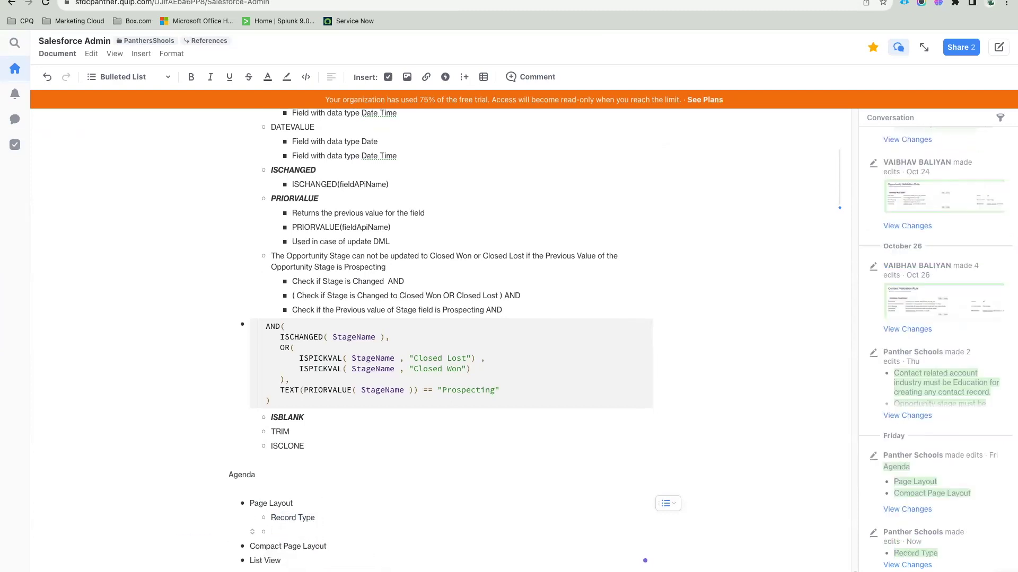
type("Deft")
type("aul")
key("BackSpace")
key("BackSpace")
key("BackSpace")
key("BackSpace")
type("ault Record Type")
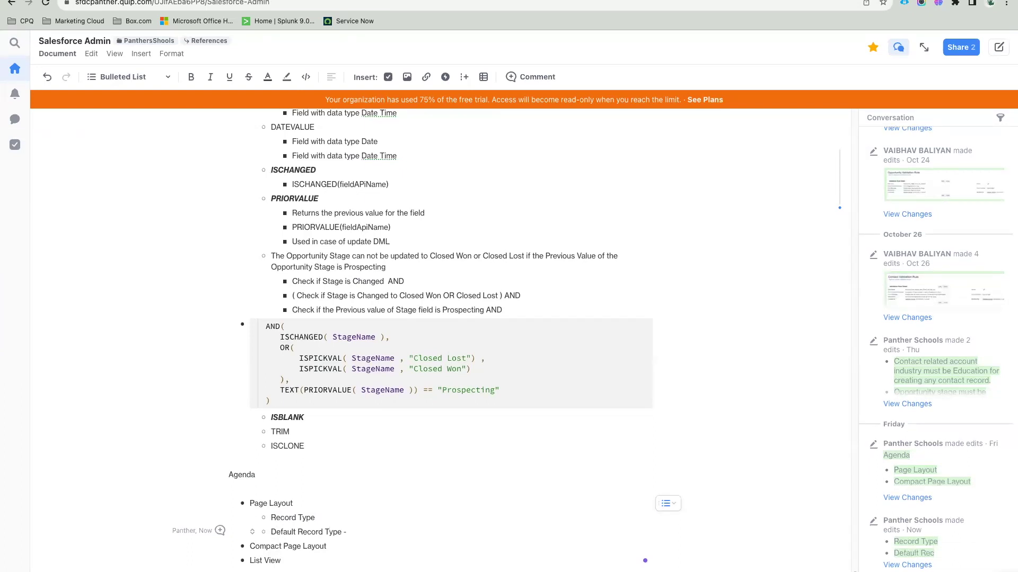
type(" - [ Master ]")
left_click_drag(350, 534, 388, 533)
left_click(388, 533)
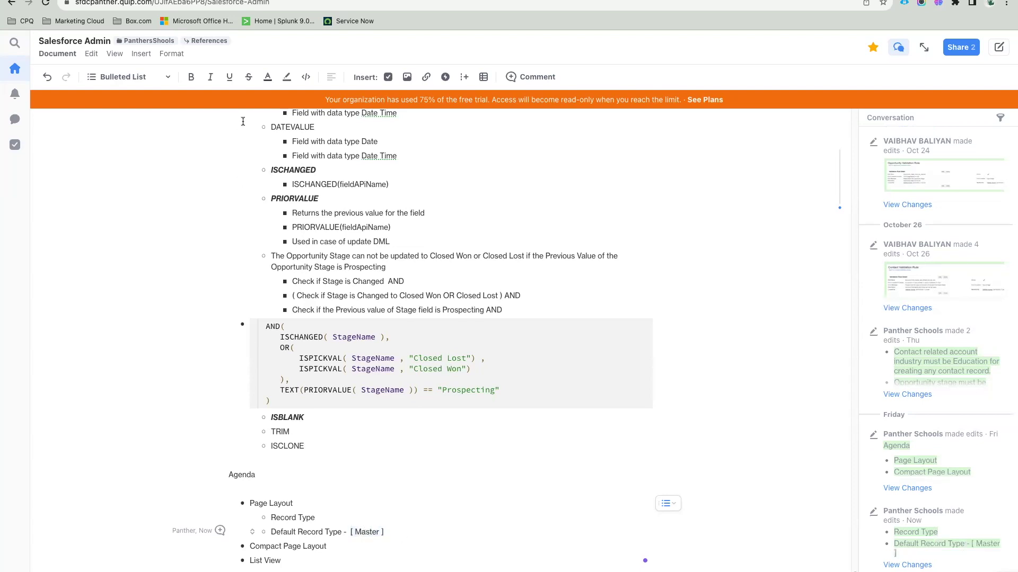
left_click_drag(388, 533, 350, 531)
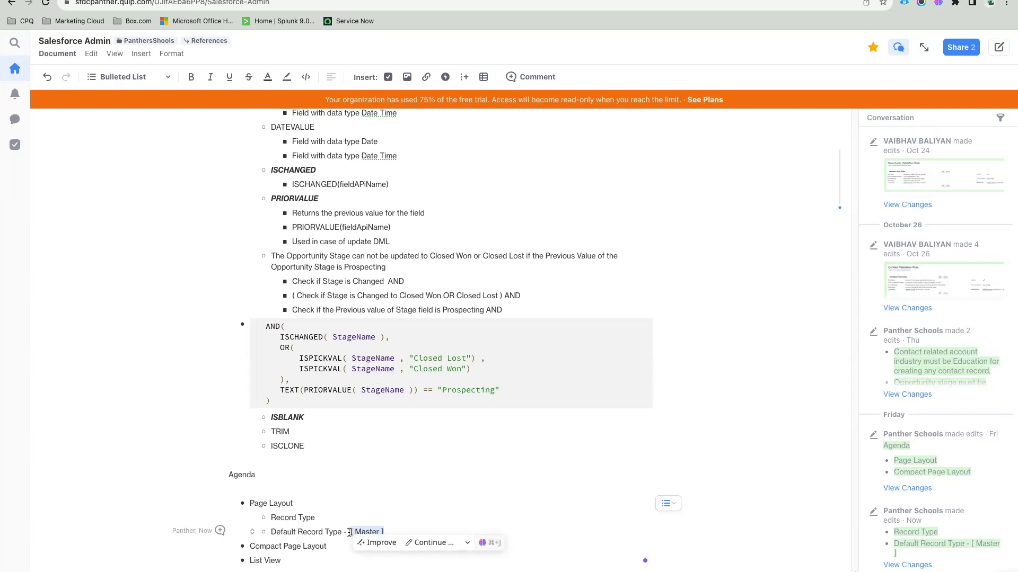
left_click(371, 531)
left_click_drag(355, 530, 350, 531)
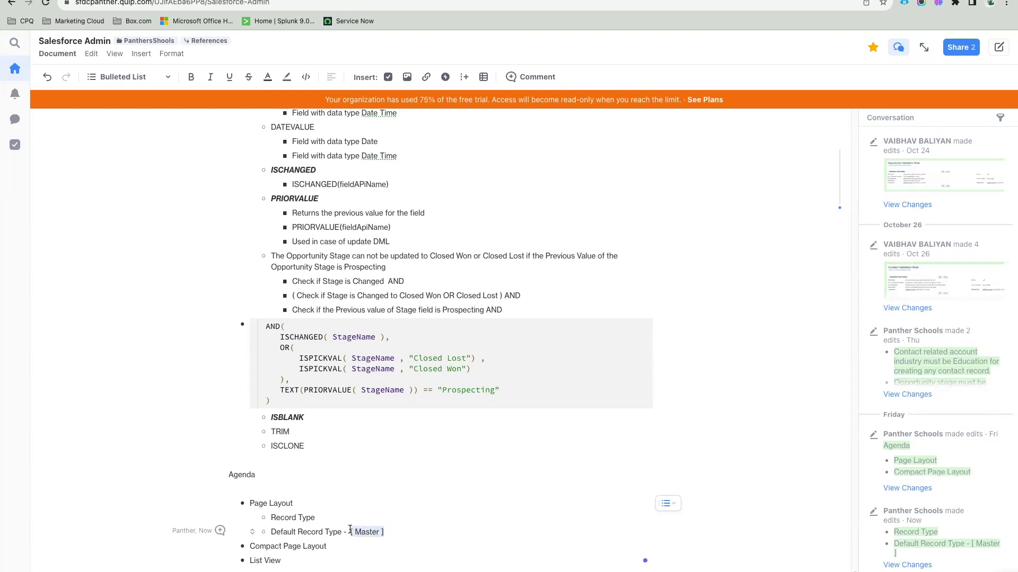
left_click(350, 531)
left_click_drag(385, 533, 270, 532)
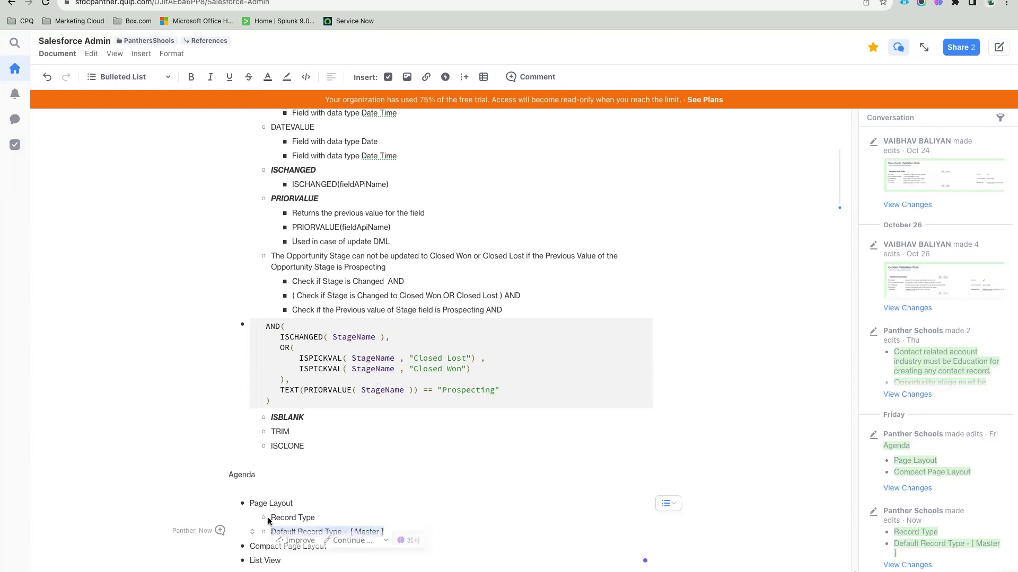
Step: Select the Page Layout agenda item text
triple_click(276, 502)
triple_click(276, 501)
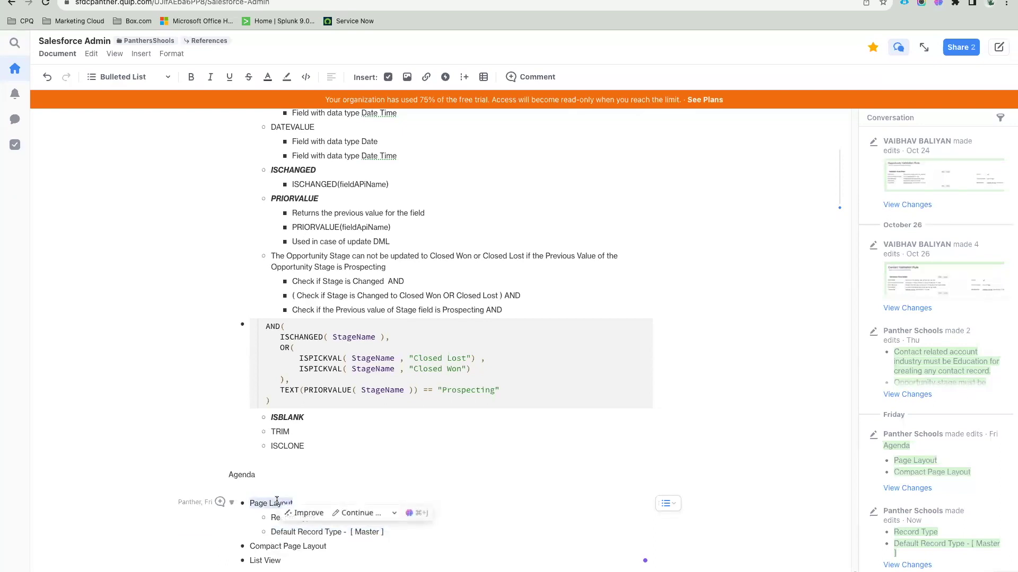
left_click(296, 503)
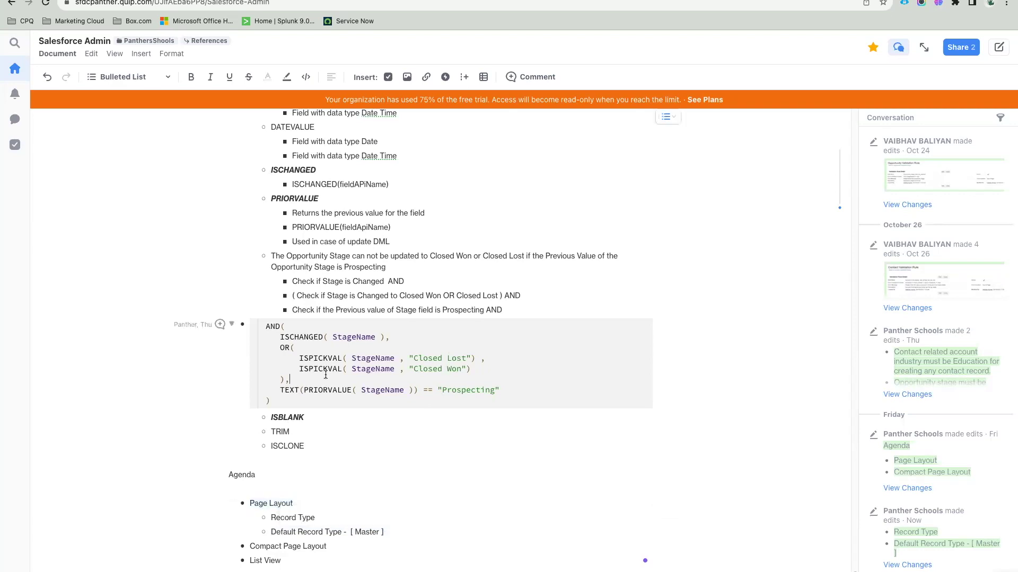
left_click_drag(298, 501, 243, 500)
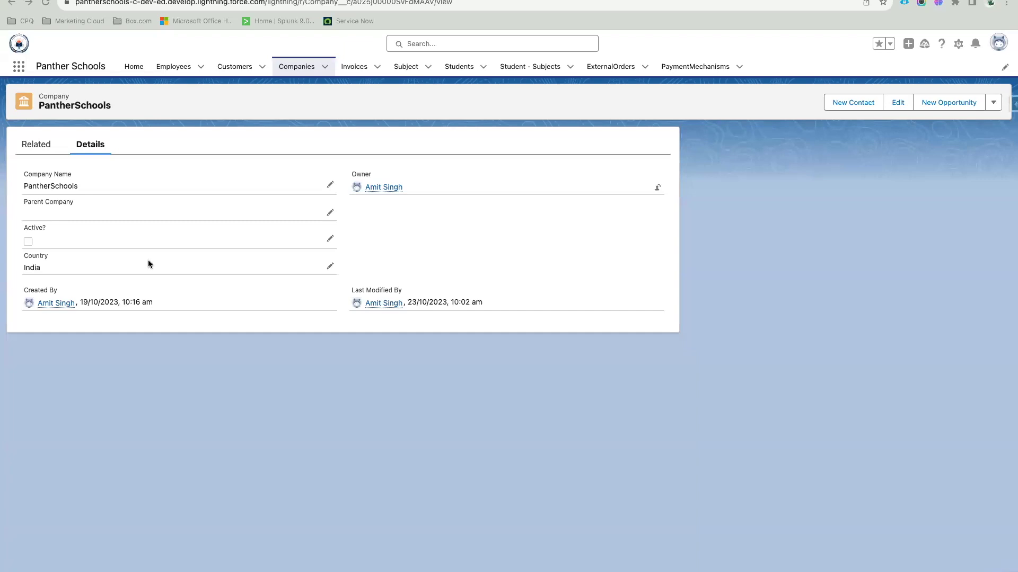
Step: Go through the Customers list to the test Employee record
left_click(272, 146)
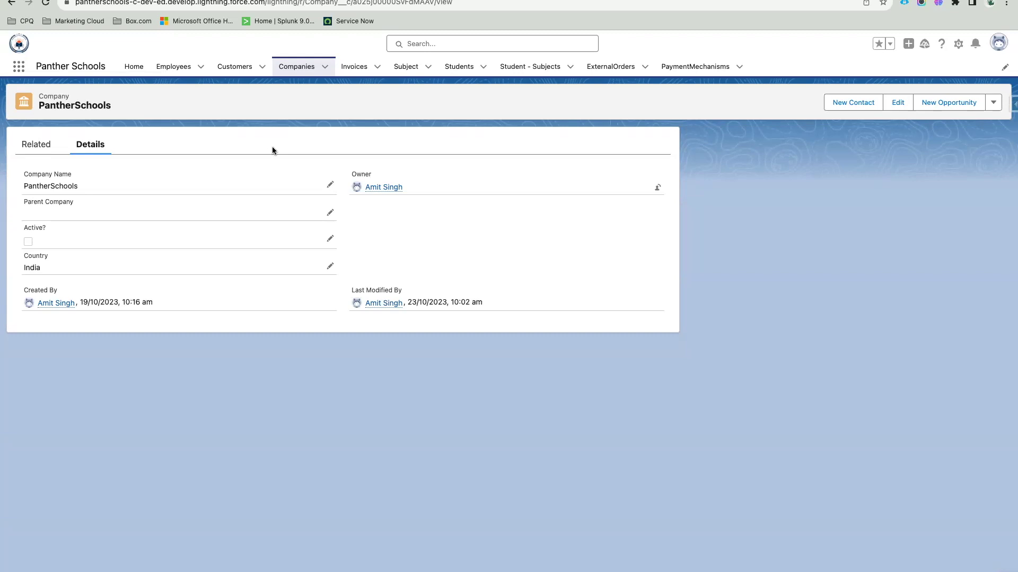
left_click(235, 67)
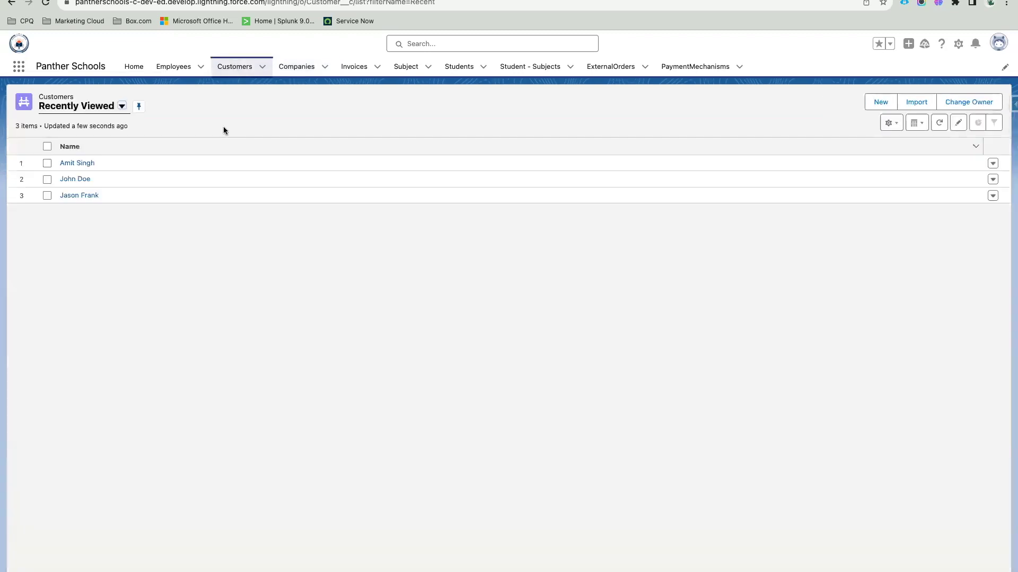
left_click(74, 165)
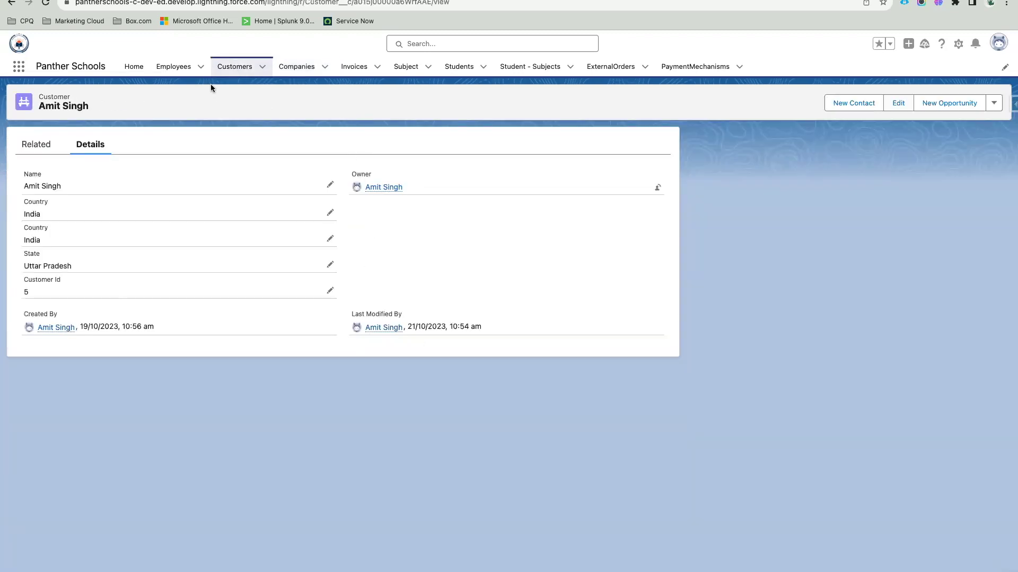
left_click(173, 67)
left_click(74, 163)
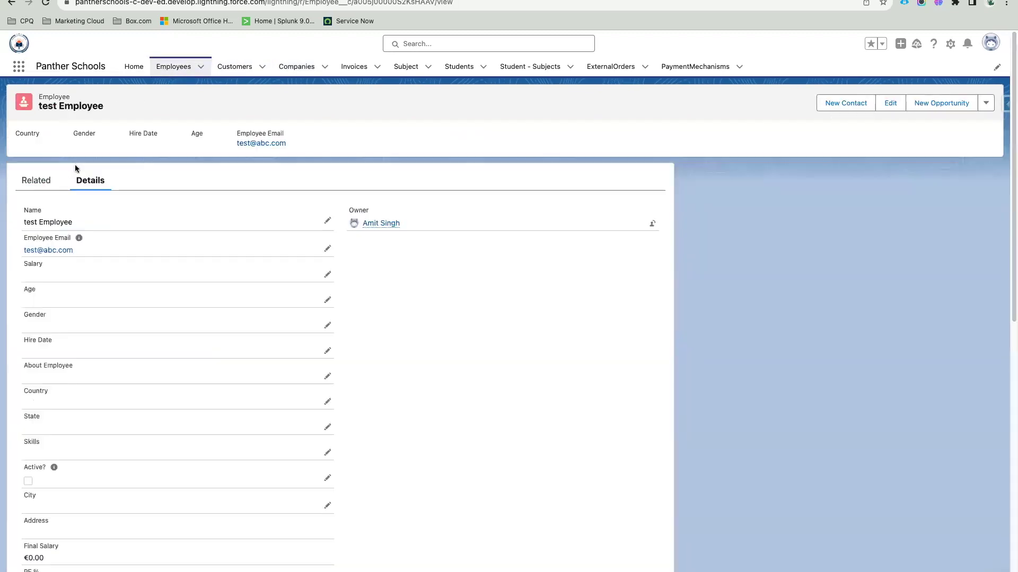
Step: Scroll the test Employee details down to the profile photo and open the setup gear menu
scroll(306, 318, "down", 10)
scroll(298, 272, "up", 10)
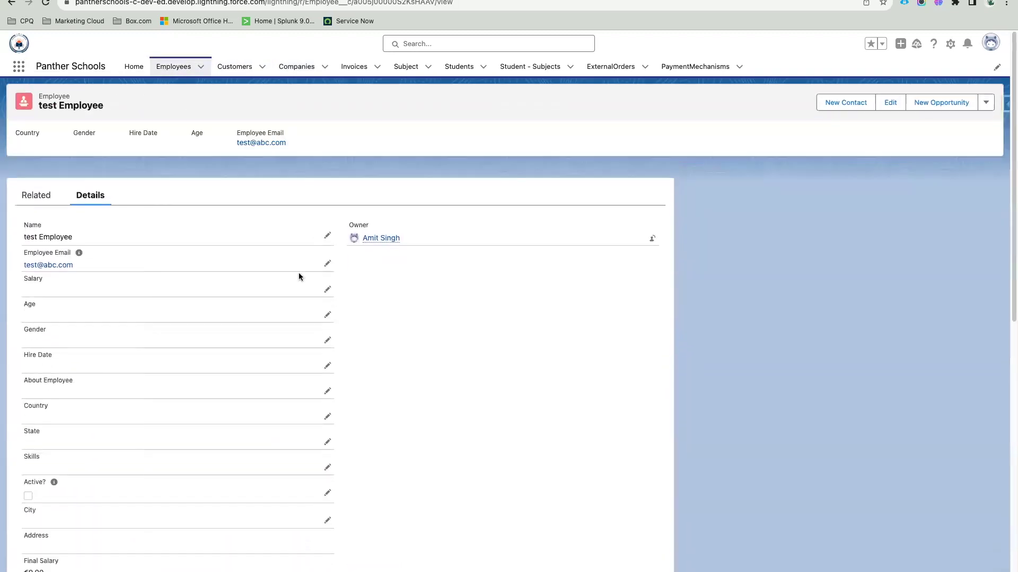
scroll(238, 301, "down", 10)
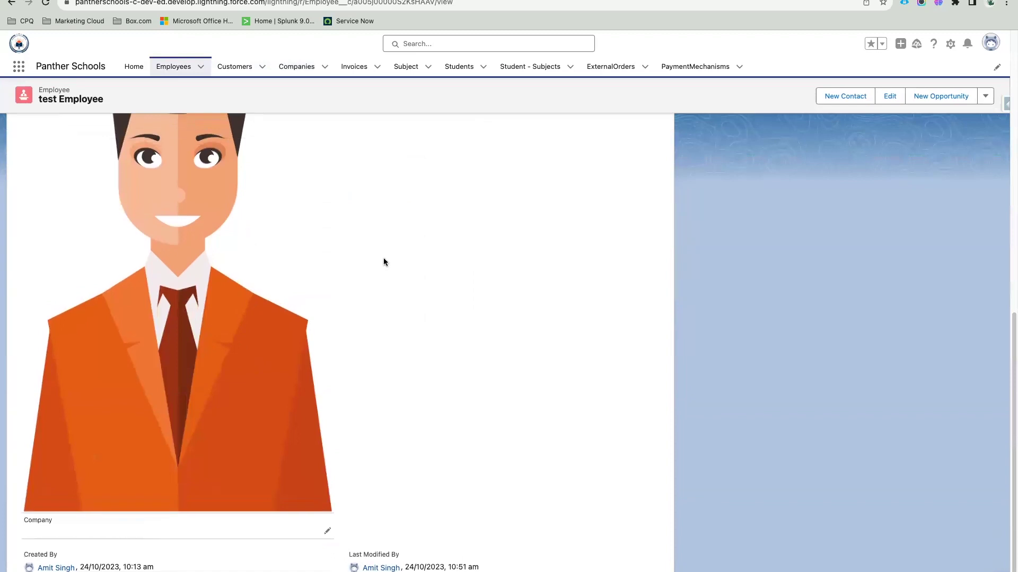
left_click(951, 44)
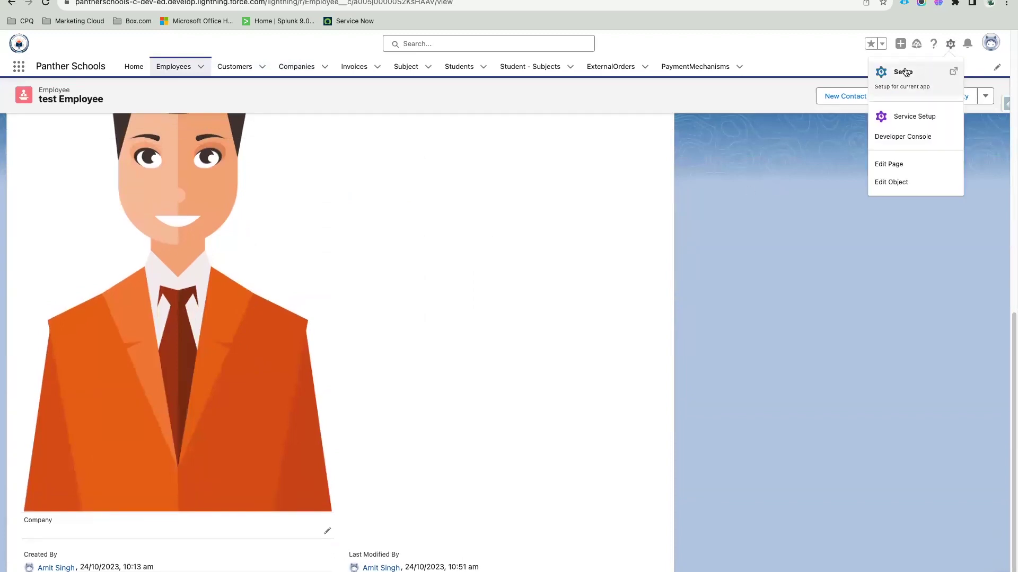
Step: Go to Setup's Object Manager, search 'Emplo' and open the Employee object
left_click(902, 74)
left_click(130, 70)
left_click(842, 101)
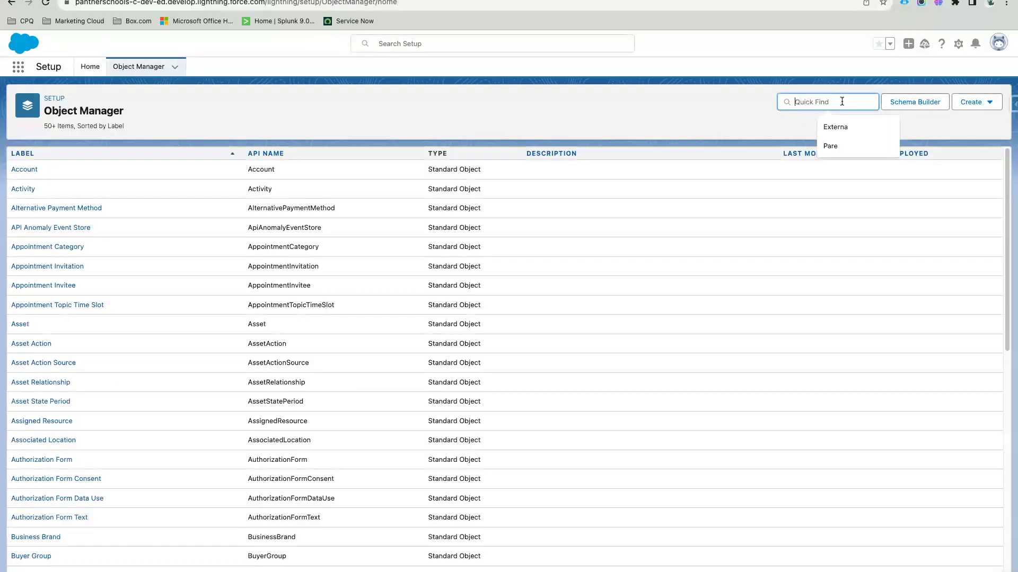
type("Mod")
key("BackSpace")
key("BackSpace")
key("BackSpace")
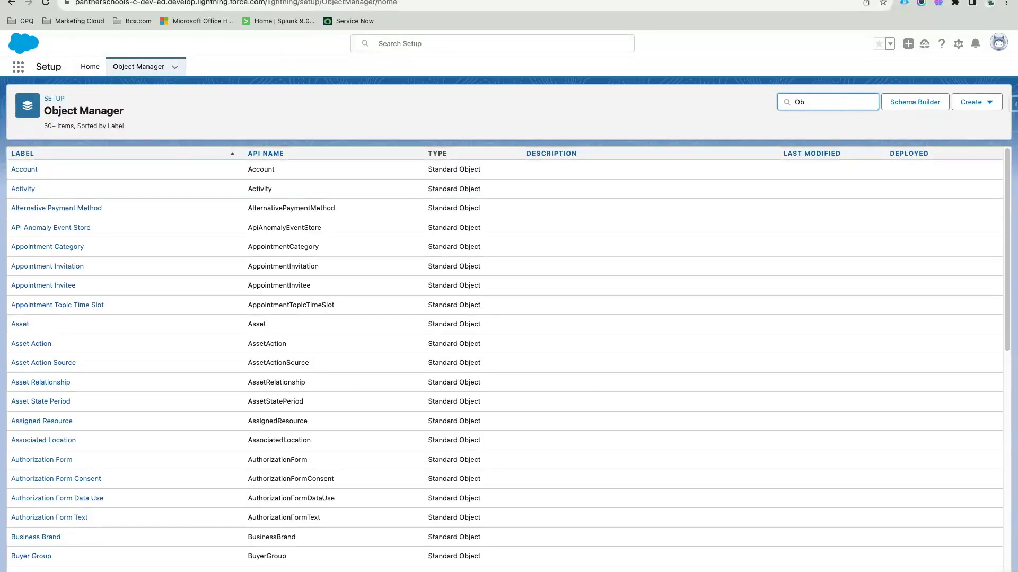
type("Emplo")
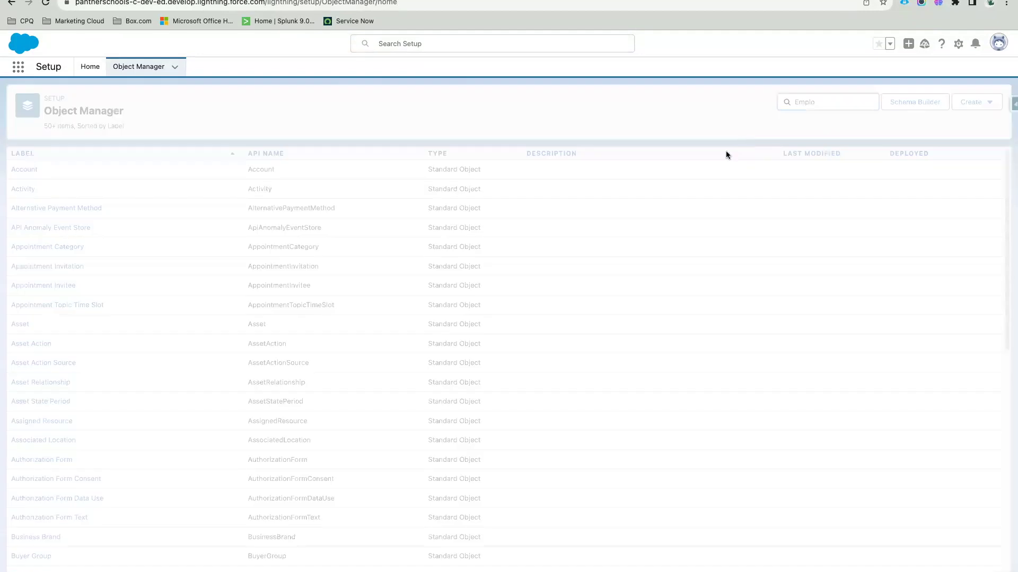
left_click(26, 173)
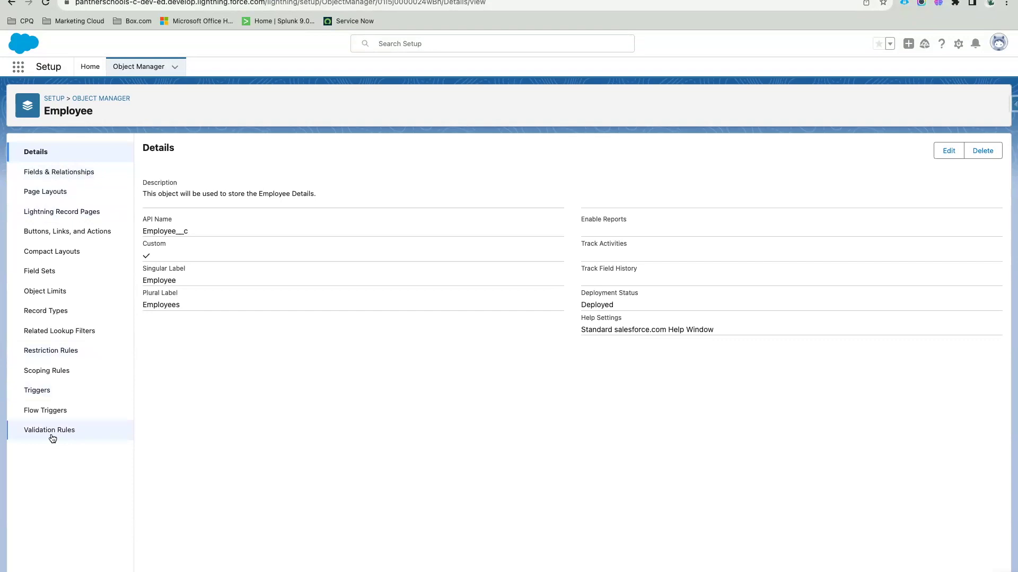
Step: Show the Employee object's Page Layouts and open Employee Layout for editing
left_click(46, 194)
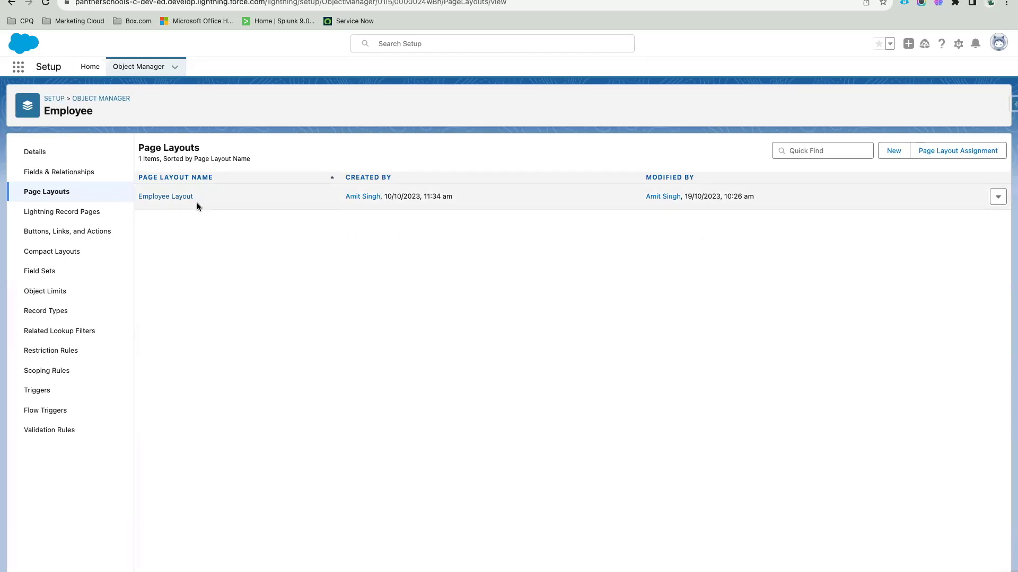
left_click(164, 200)
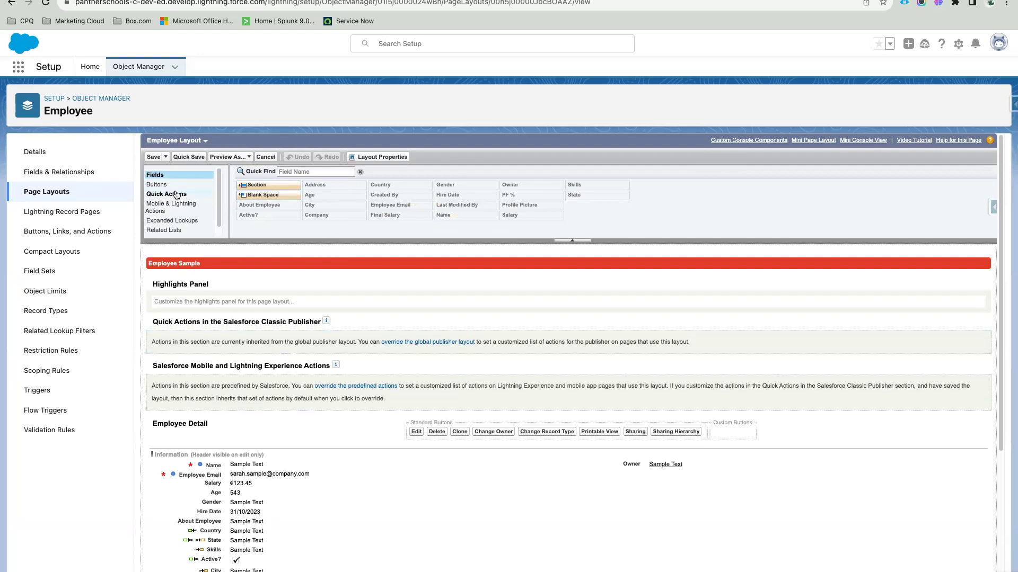
Step: Scroll through the Employee Layout editor's palette categories and layout sections
scroll(176, 195, "down", 1)
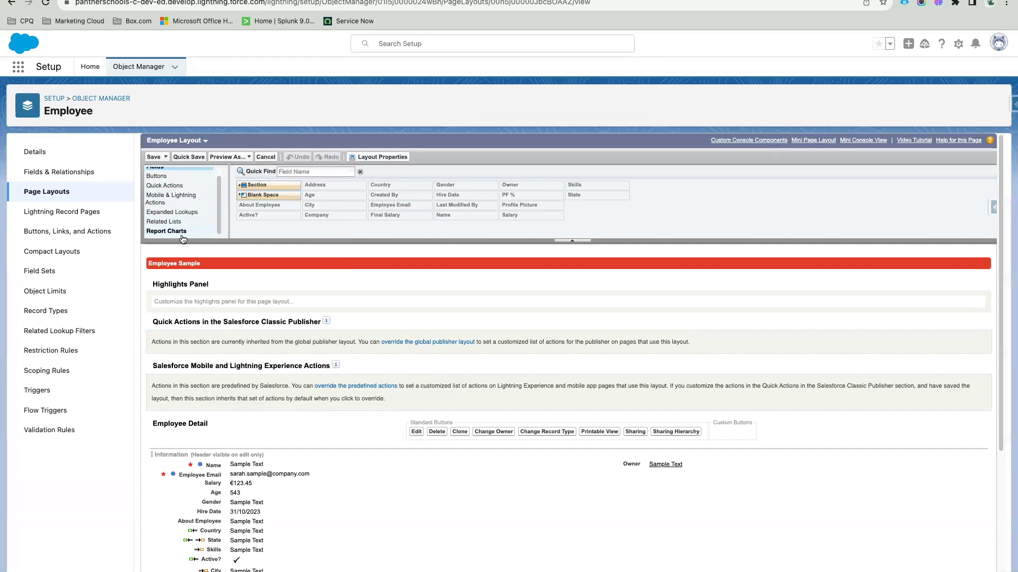
scroll(194, 218, "up", 1)
scroll(195, 219, "down", 1)
scroll(178, 199, "up", 1)
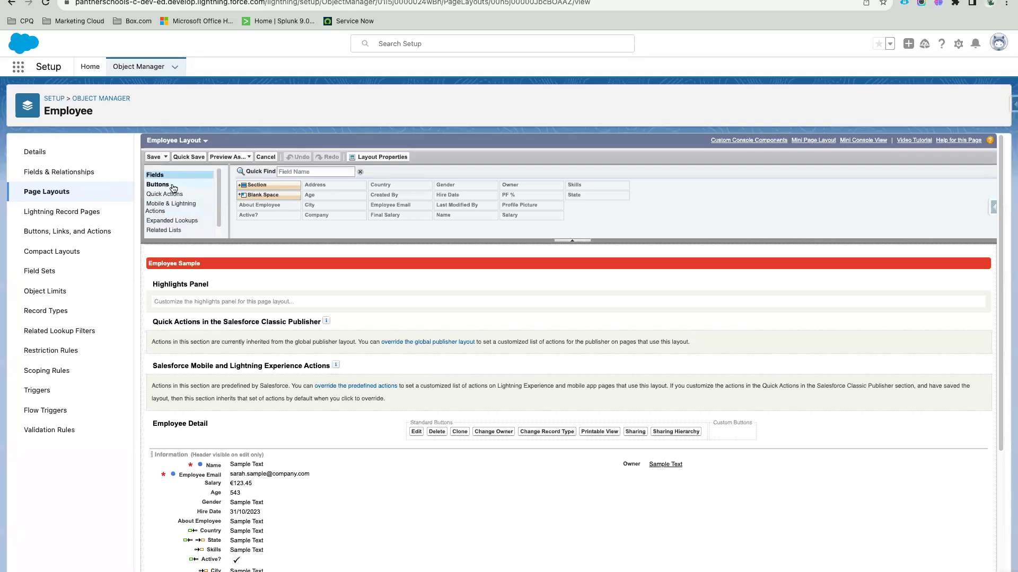
scroll(345, 312, "down", 3)
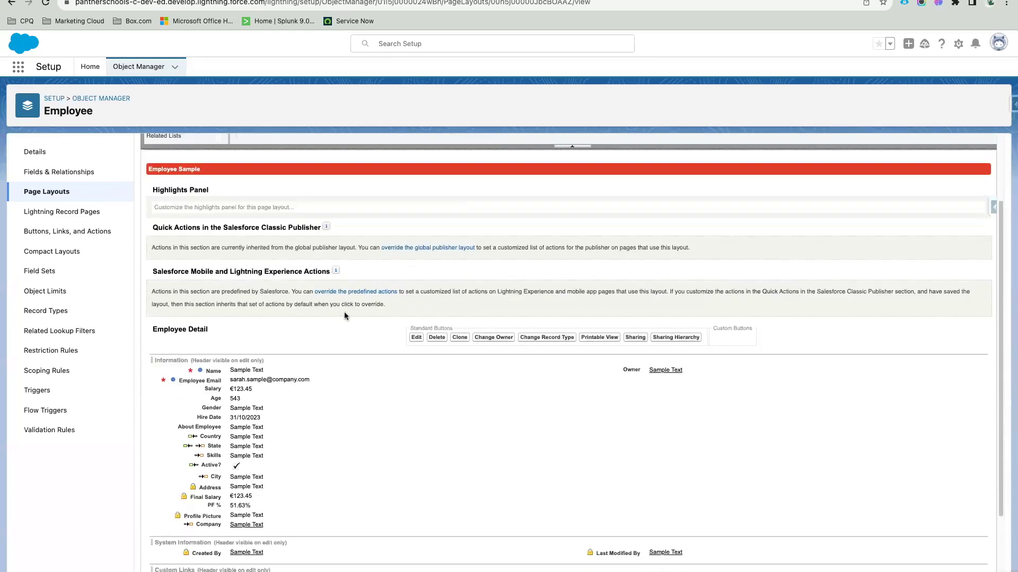
scroll(344, 313, "up", 1)
scroll(345, 375, "down", 2)
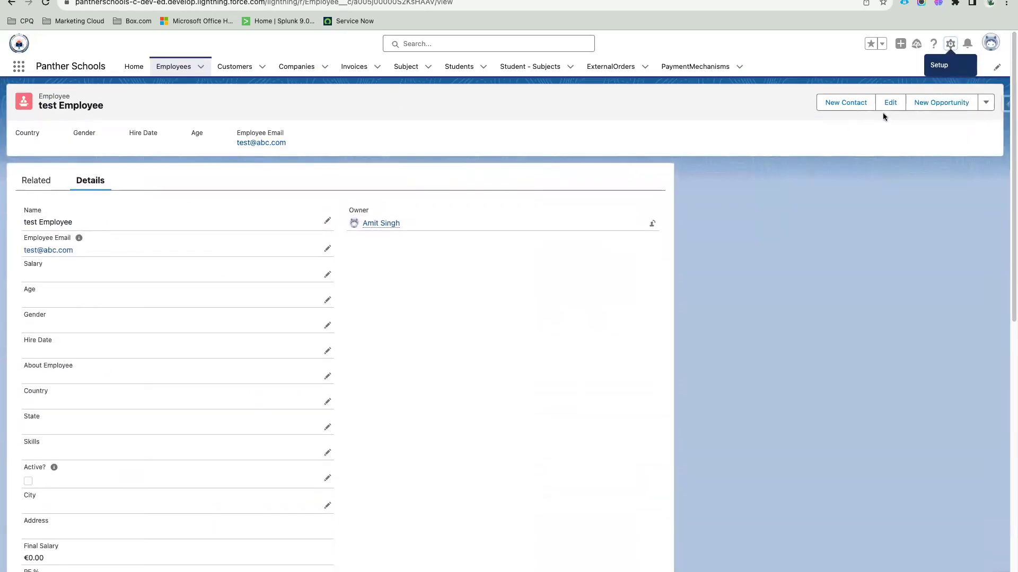
Step: Open the test Employee edit form and cancel it without saving
left_click(888, 104)
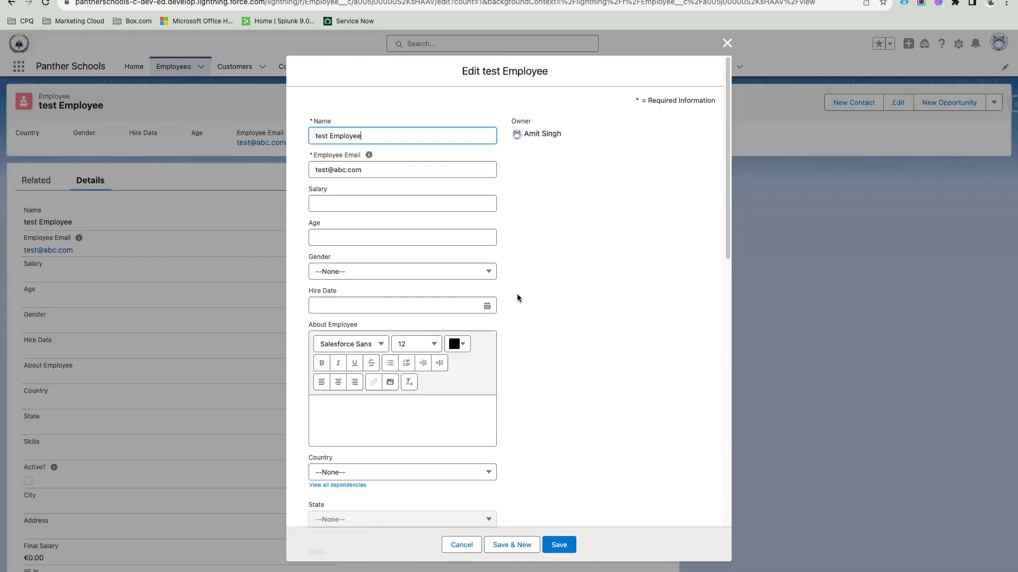
left_click(461, 545)
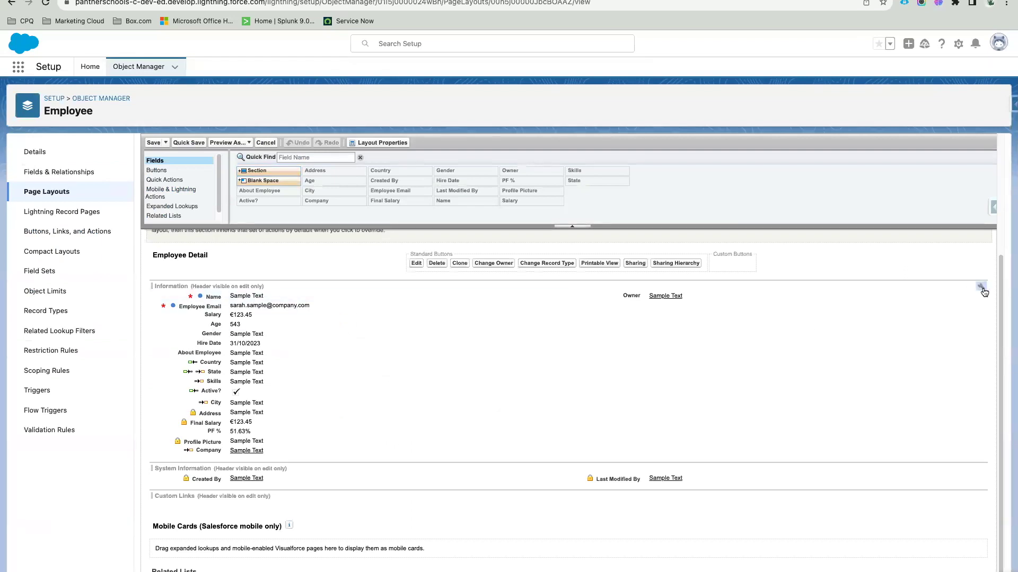
Step: Enable the Detail Page header for the Information, System Information and Custom Links sections
left_click(982, 289)
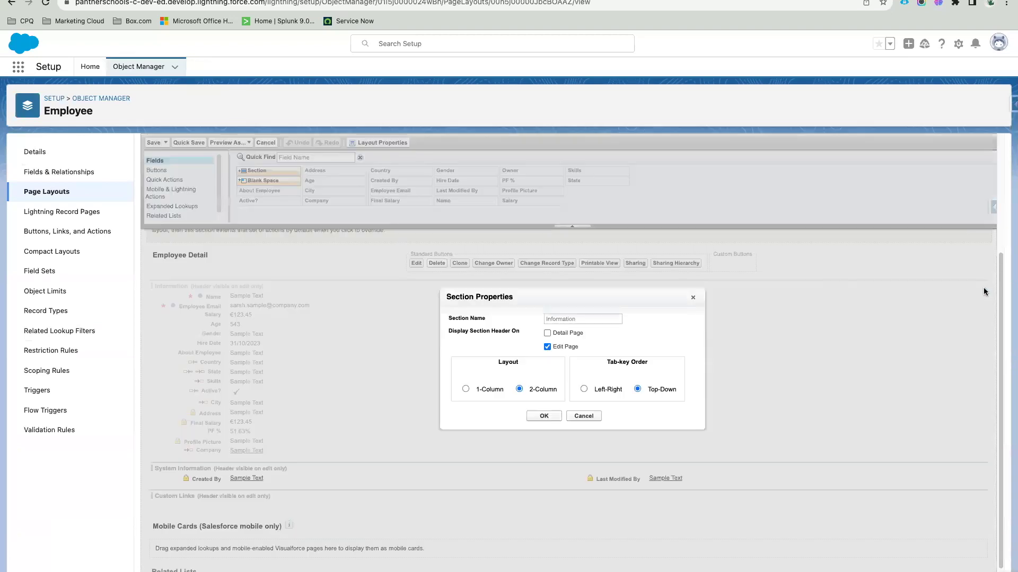
left_click(548, 332)
left_click(544, 435)
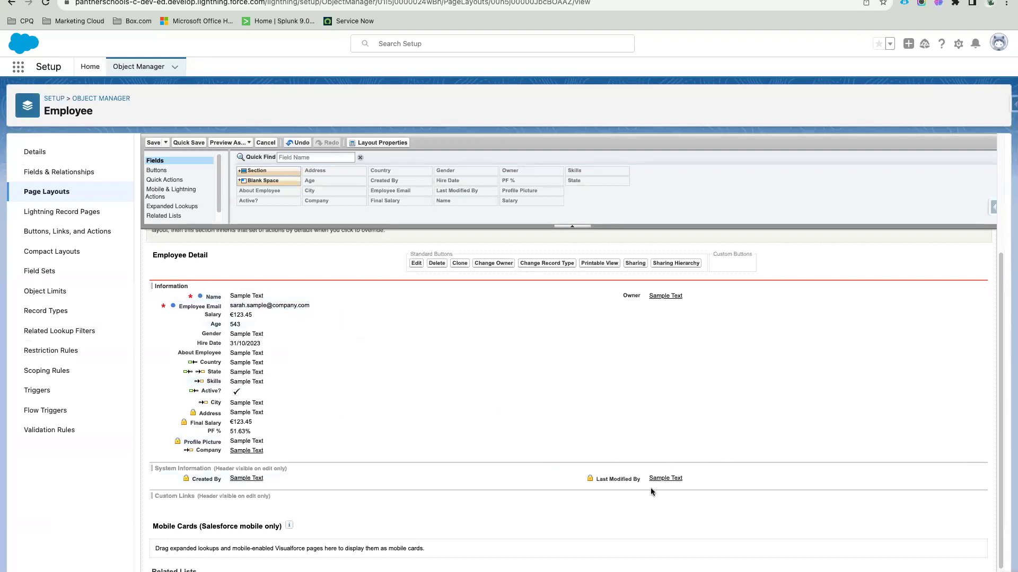
left_click(981, 469)
left_click(548, 330)
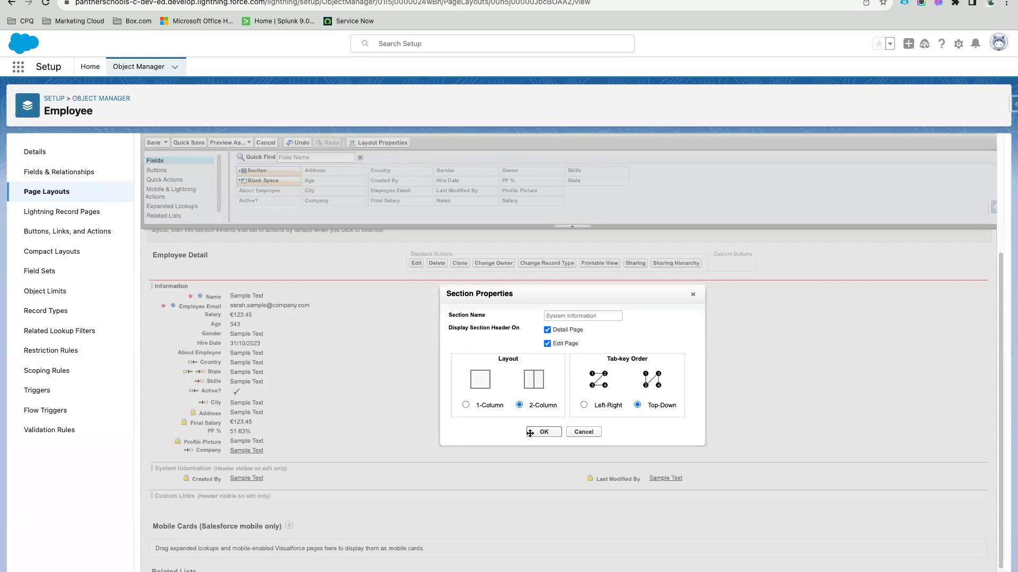
left_click(543, 436)
left_click(983, 497)
left_click(548, 330)
left_click(538, 375)
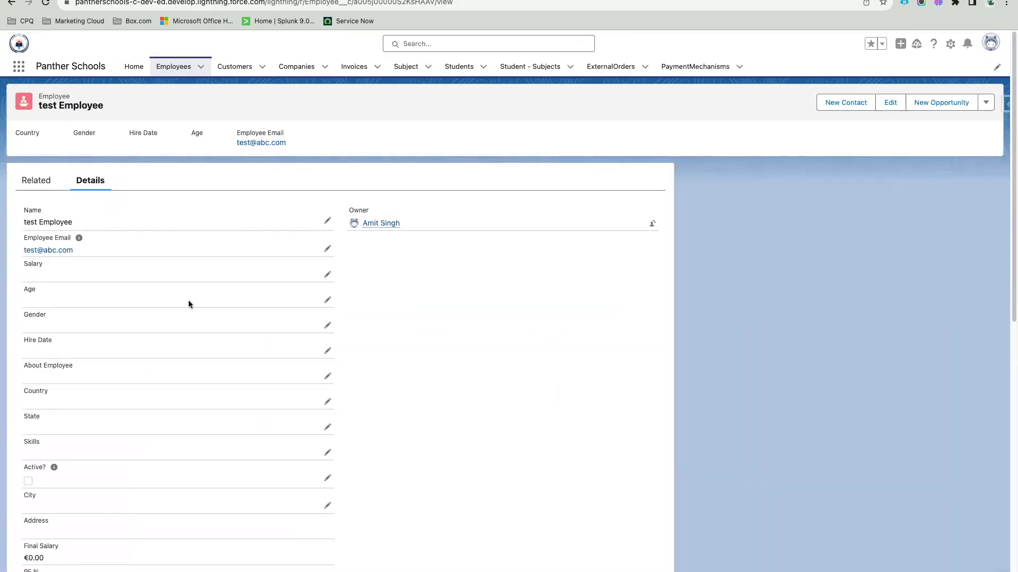
Step: Quick Save the Employee Layout and reload the test Employee record
scroll(106, 244, "down", 8)
scroll(156, 291, "down", 3)
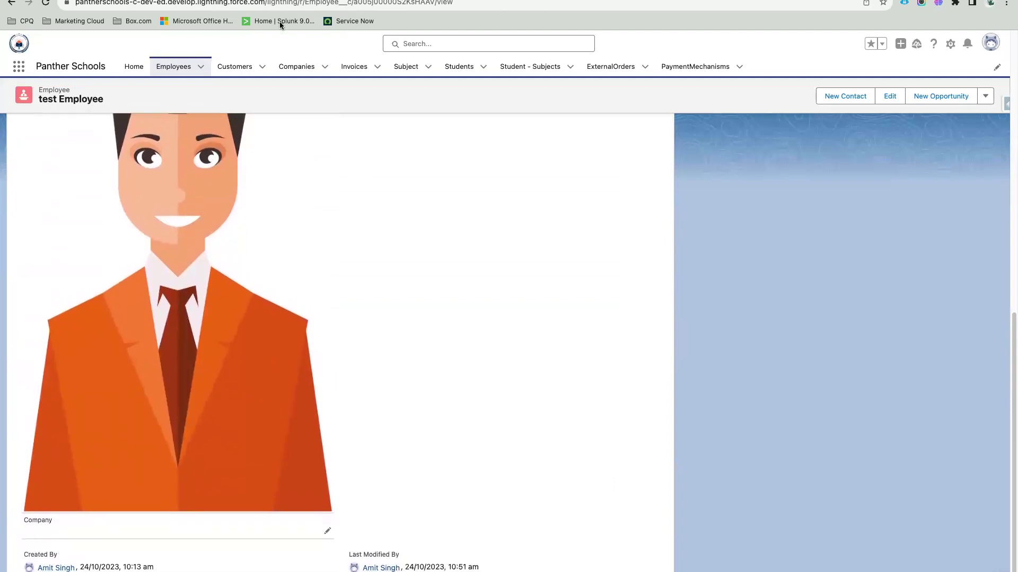
left_click(190, 143)
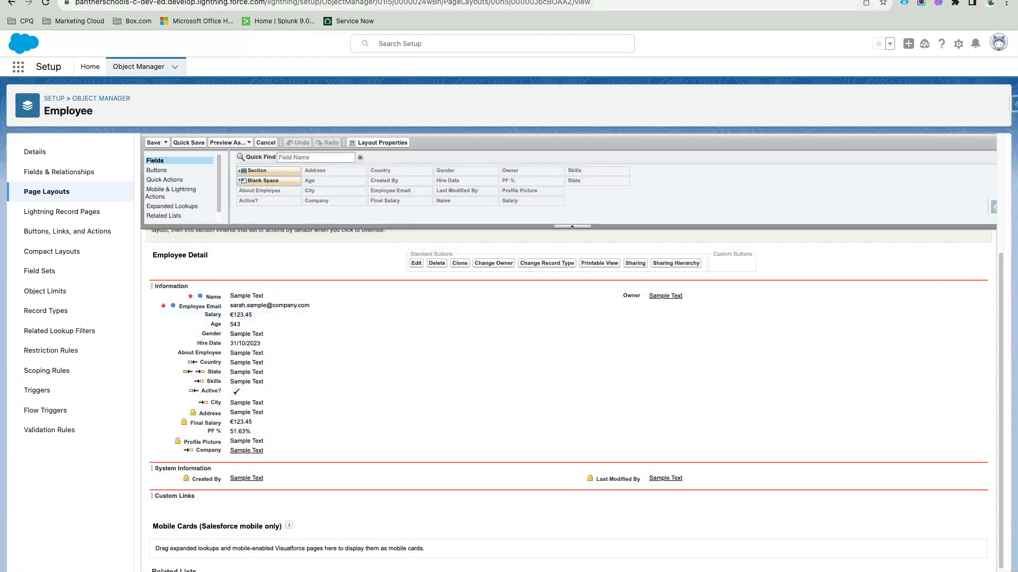
key("ctrl+Tab")
left_click(45, 2)
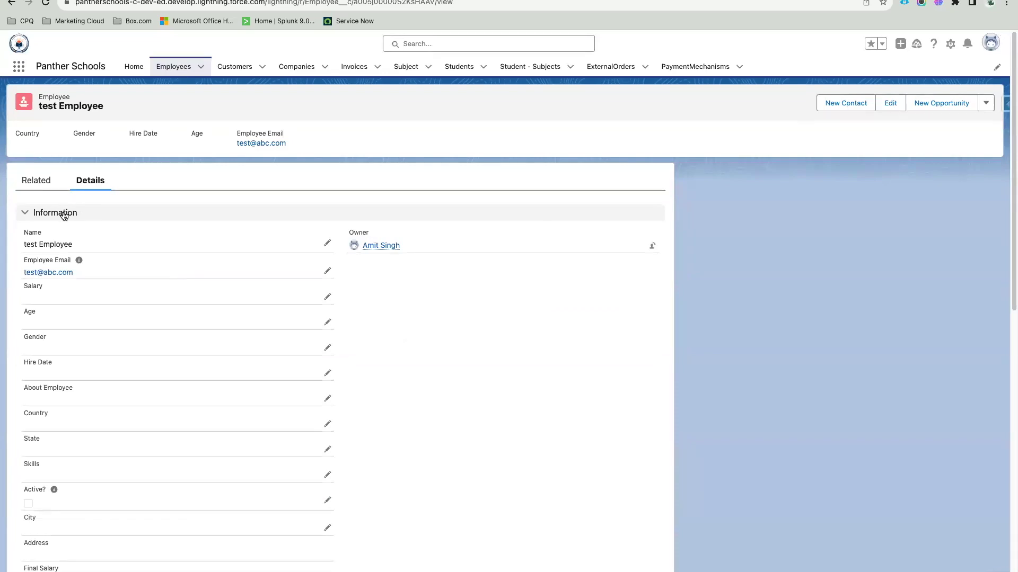
Step: Collapse and expand the Information section twice to confirm it is collapsible
left_click(64, 215)
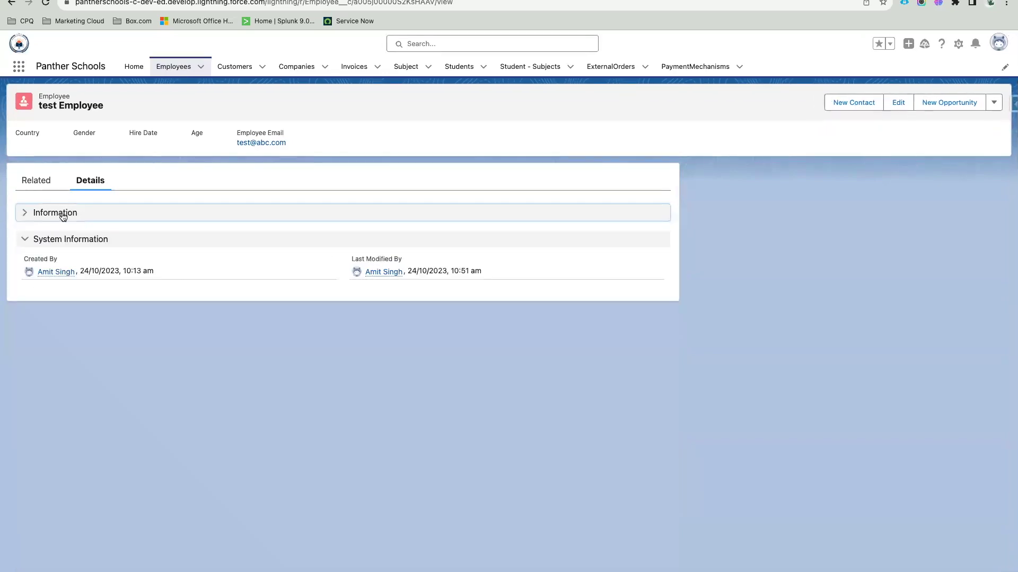
left_click(93, 214)
scroll(148, 323, "down", 10)
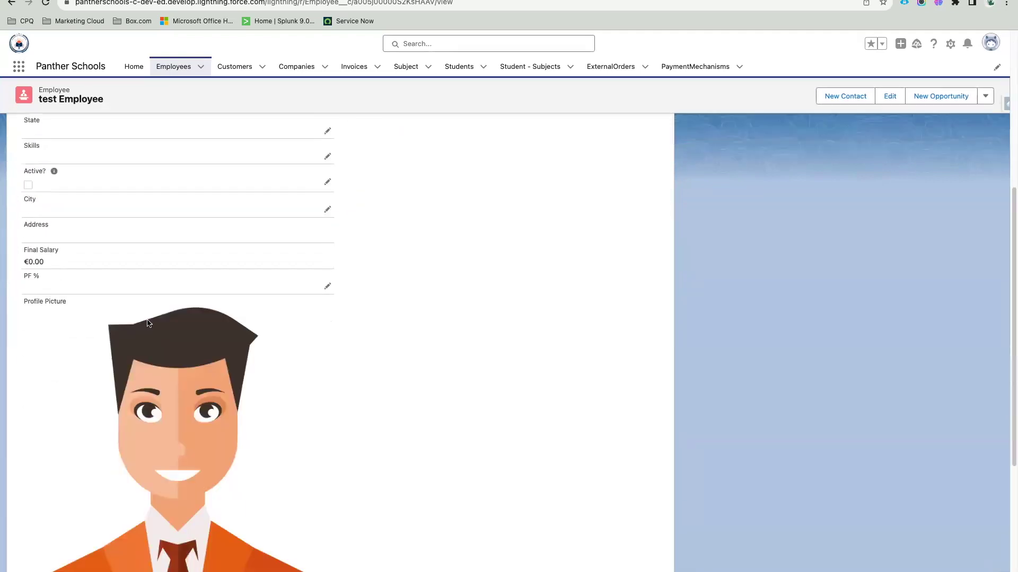
scroll(241, 373, "up", 15)
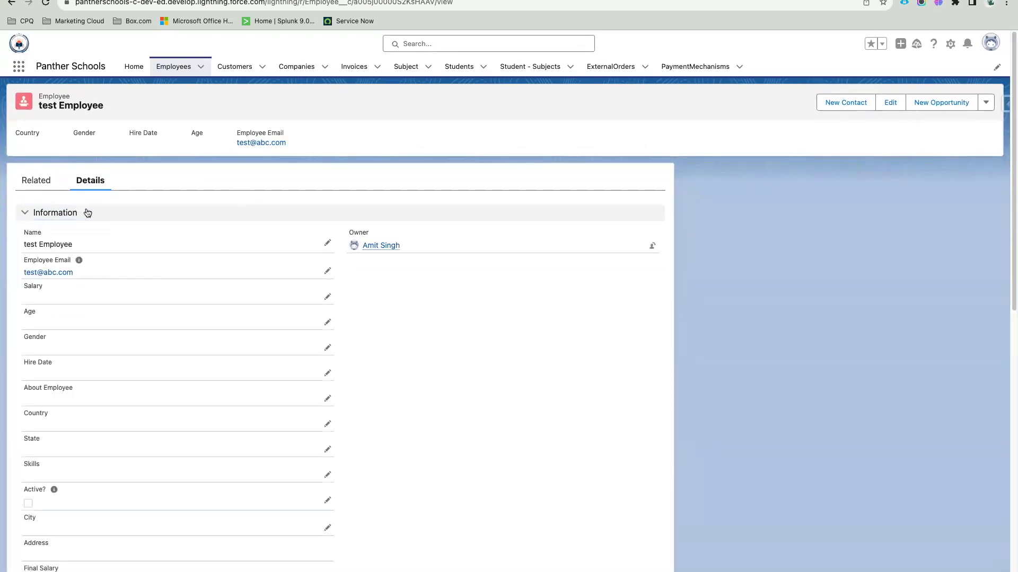
left_click(87, 212)
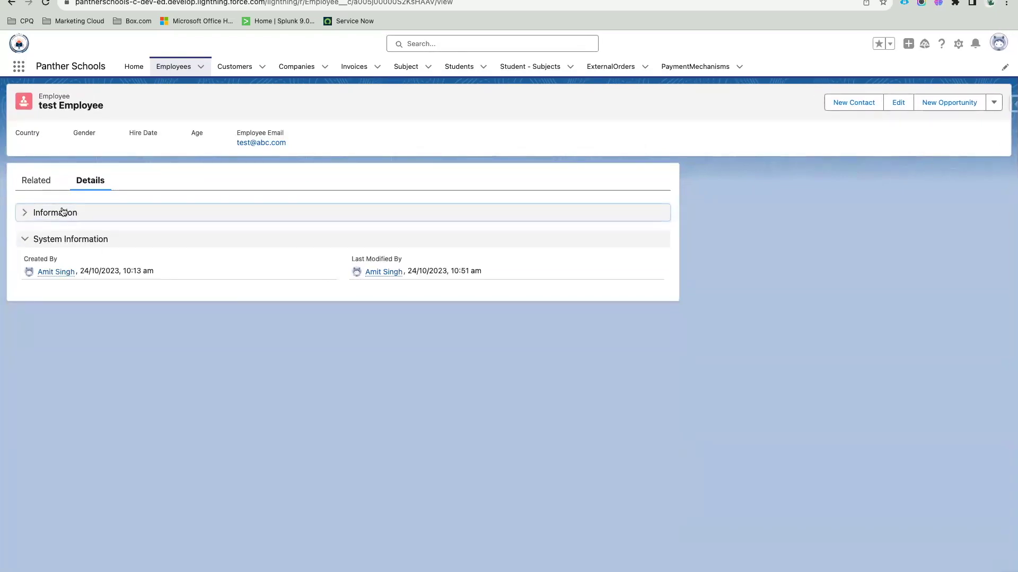
left_click(61, 211)
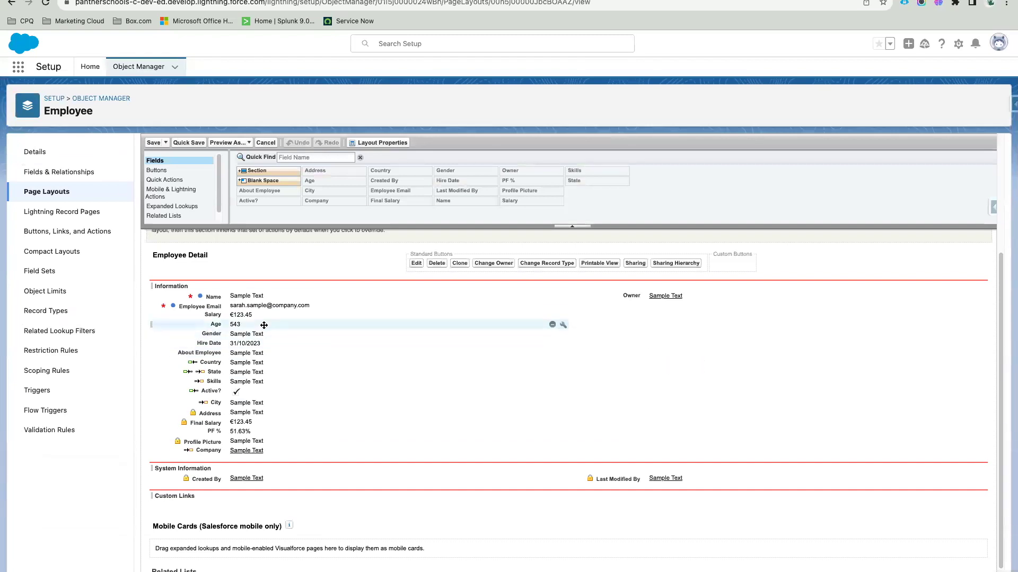
Step: Move Age, State, Skills, Address, Final Salary, PF % and Company to the right column, then Quick Save
left_click_drag(264, 325, 581, 340)
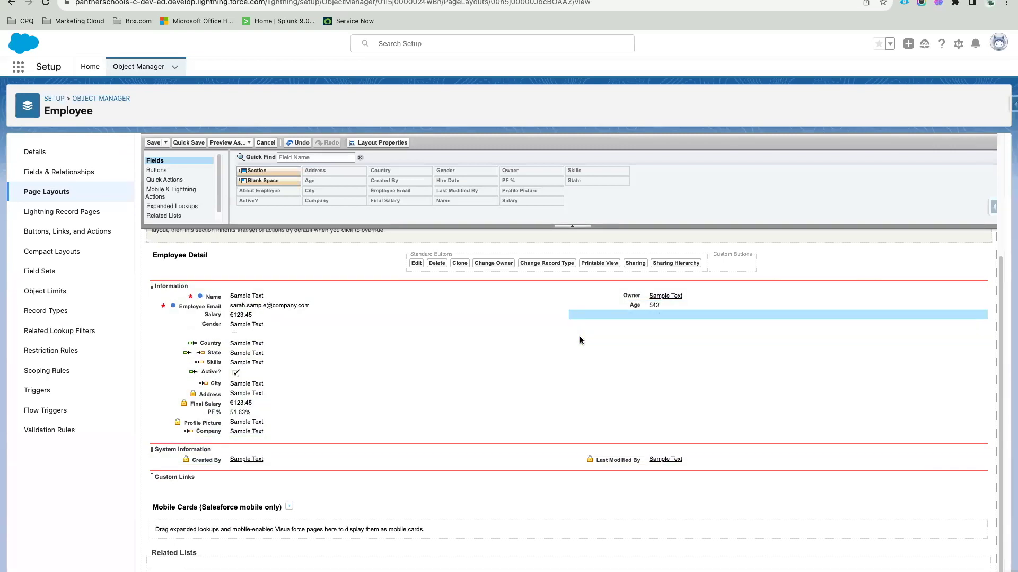
left_click_drag(260, 353, 611, 355)
left_click_drag(247, 391, 600, 381)
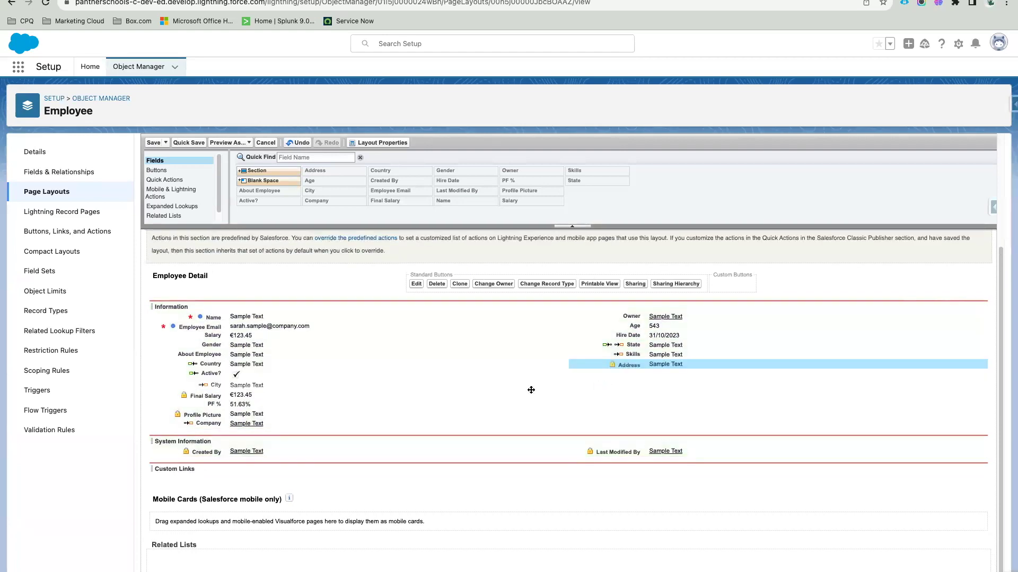
left_click_drag(489, 395, 545, 396)
left_click_drag(242, 404, 618, 406)
left_click_drag(263, 424, 654, 422)
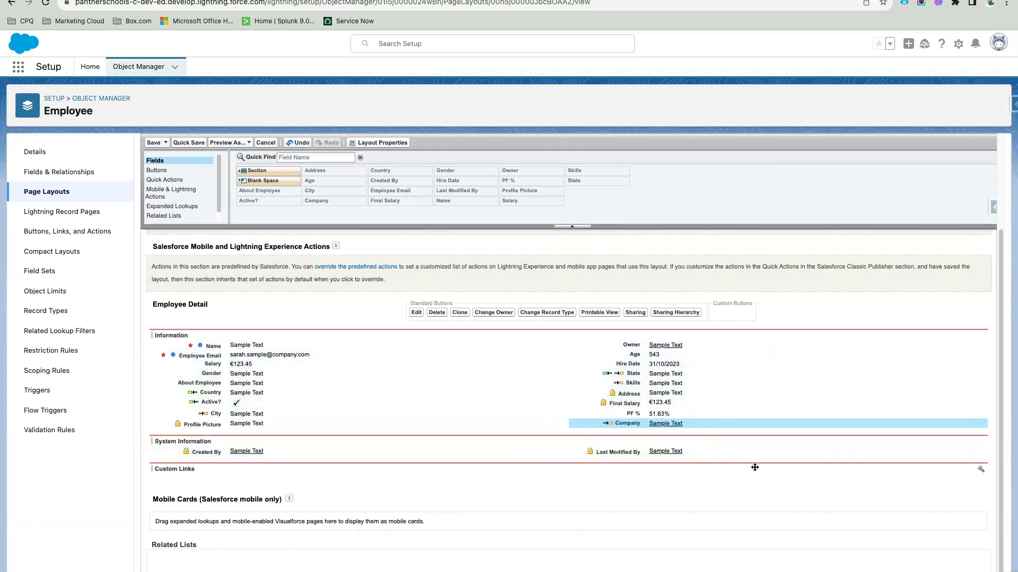
left_click(189, 142)
left_click(189, 143)
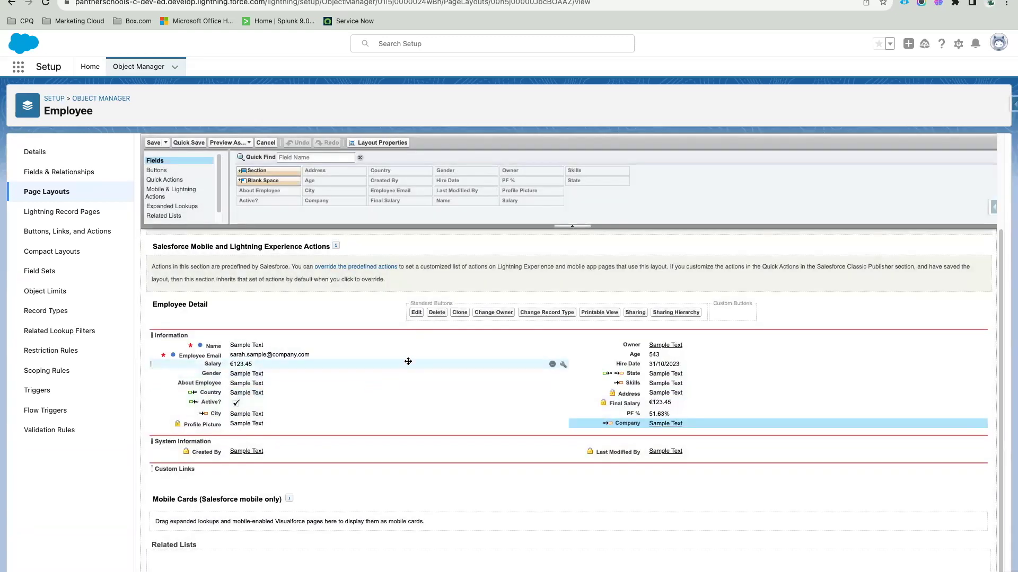
Step: Reload the test Employee record and scroll through its new two-column Details
key("ctrl+Tab")
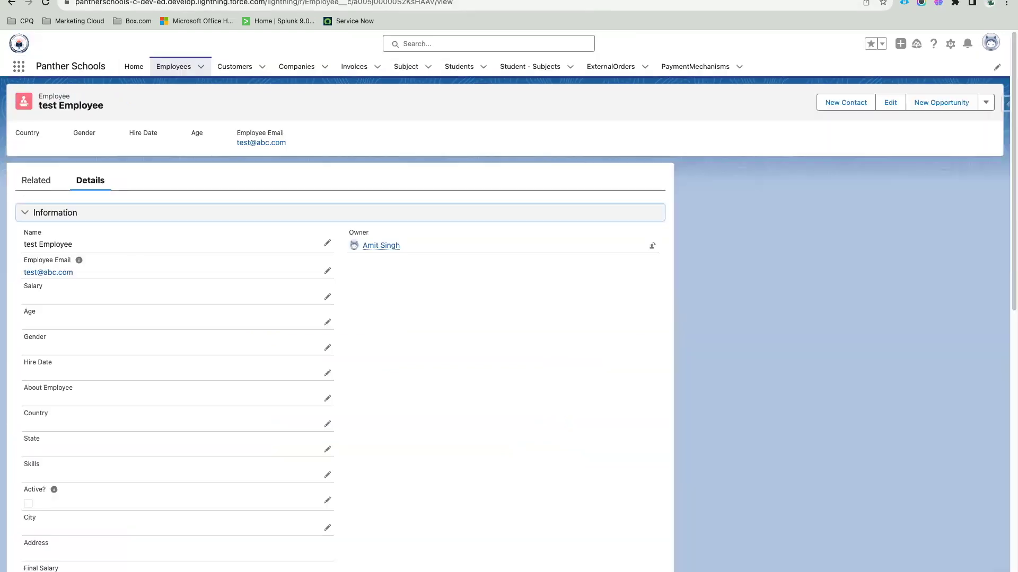
left_click(45, 5)
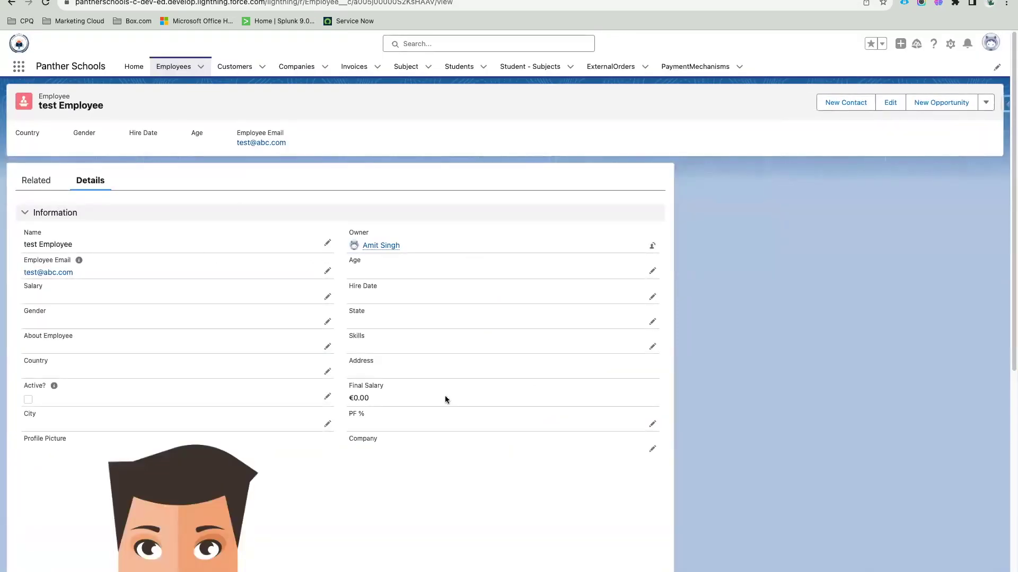
scroll(371, 332, "down", 2)
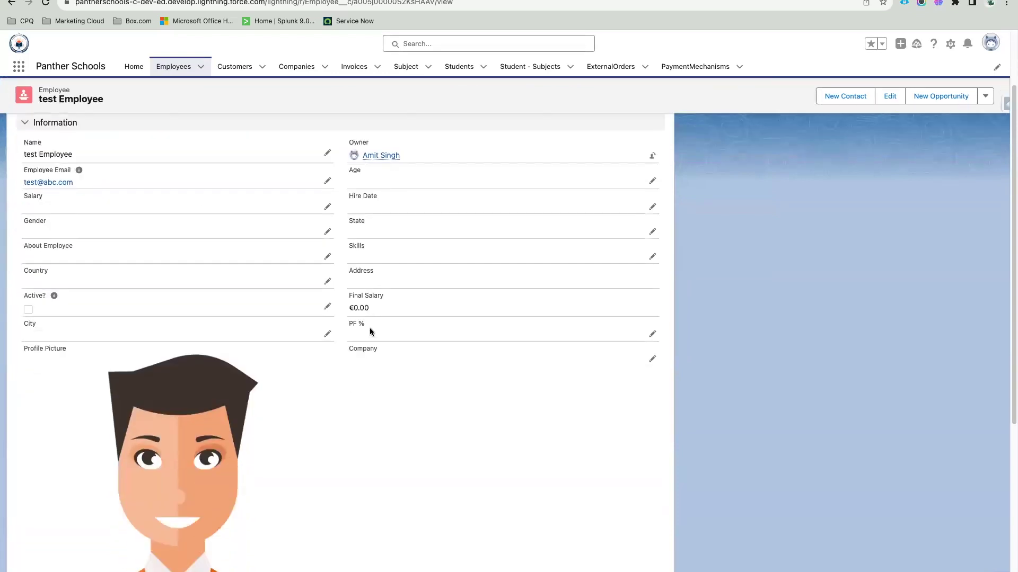
scroll(370, 332, "down", 5)
scroll(369, 329, "up", 7)
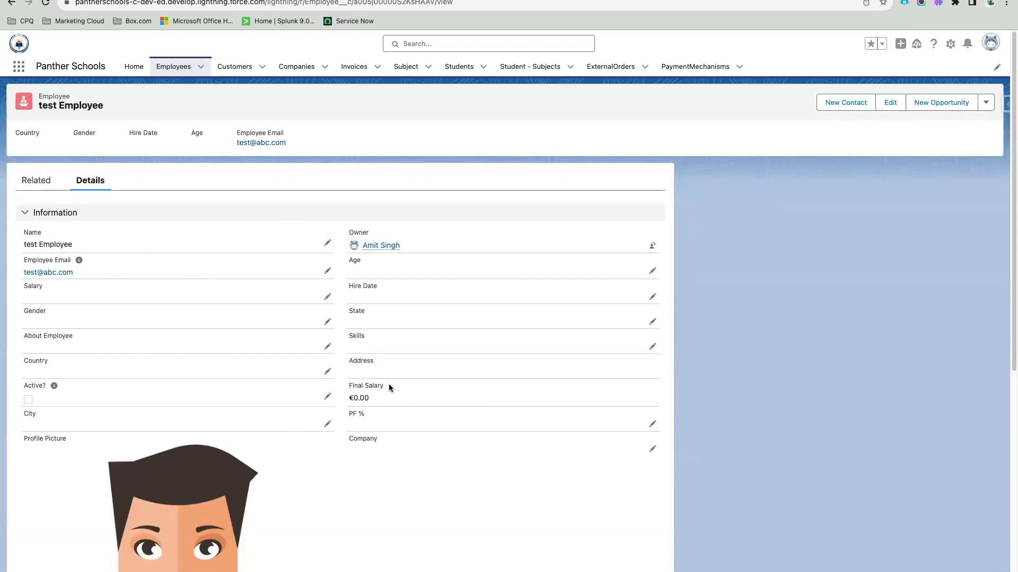
Step: Highlight the Final Salary, PF % and Salary labels in turn to point them out
left_click_drag(389, 384, 348, 385)
left_click(167, 238)
left_click_drag(382, 386, 340, 416)
left_click(373, 477)
left_click_drag(52, 286, 24, 291)
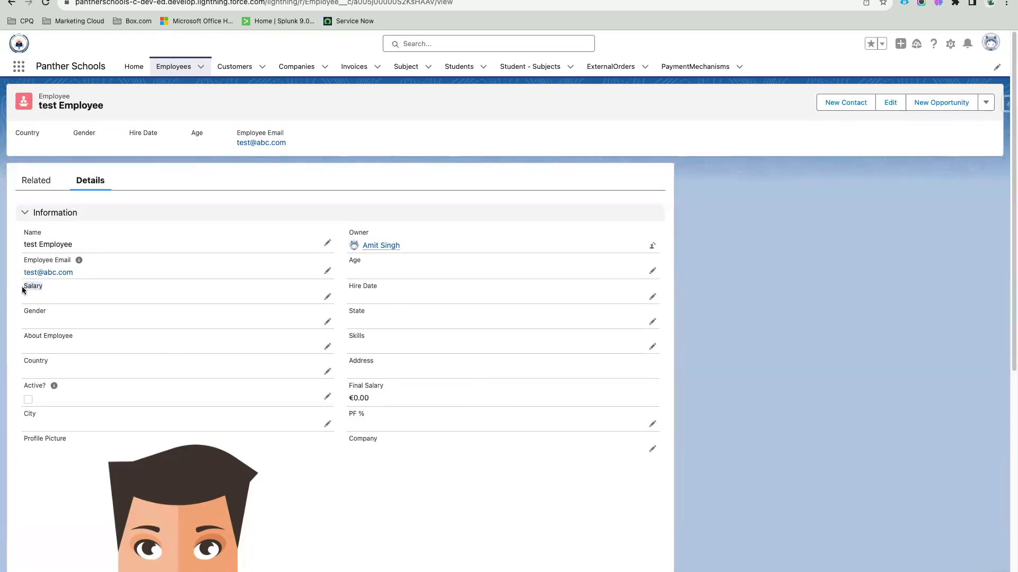
left_click(339, 278)
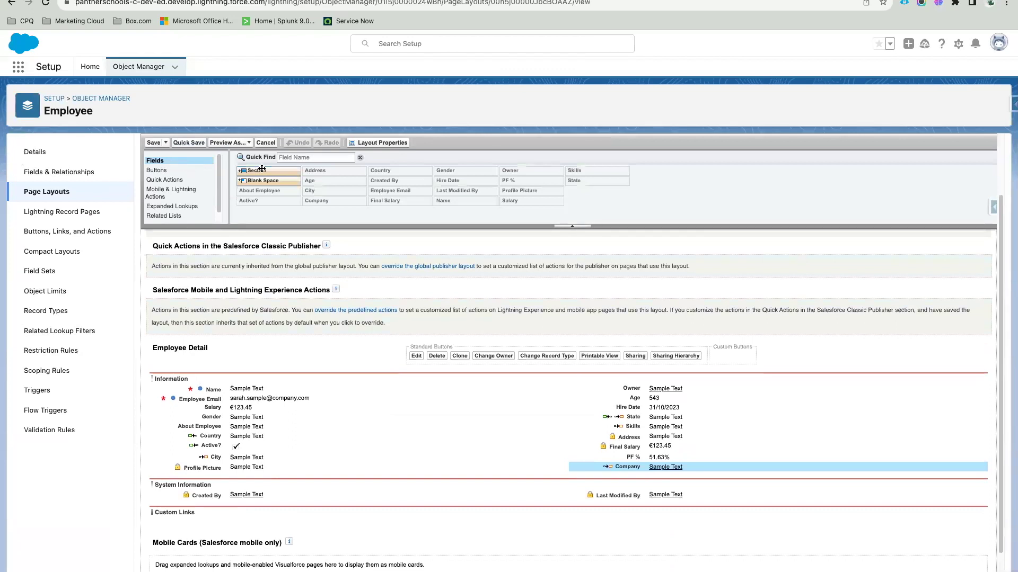
Step: Drop a new section below Information, cancelling the first attempt and placing it again
left_click_drag(266, 172, 255, 473)
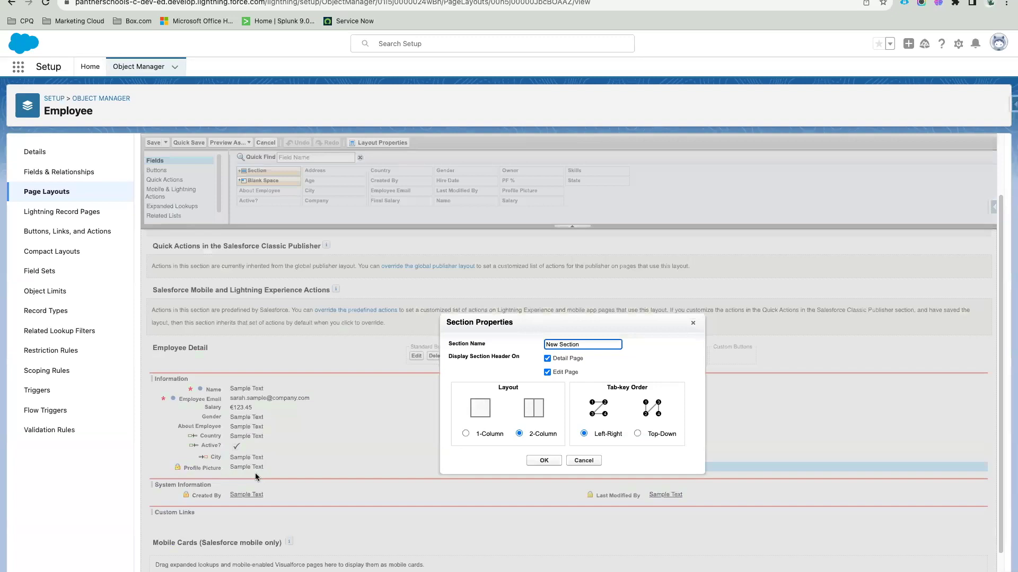
left_click(583, 460)
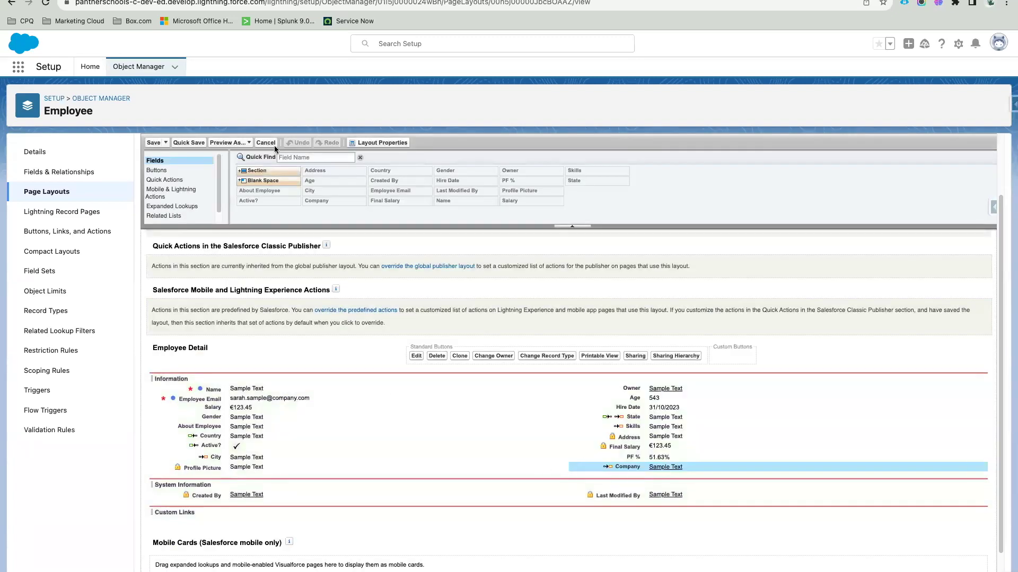
left_click_drag(264, 171, 264, 478)
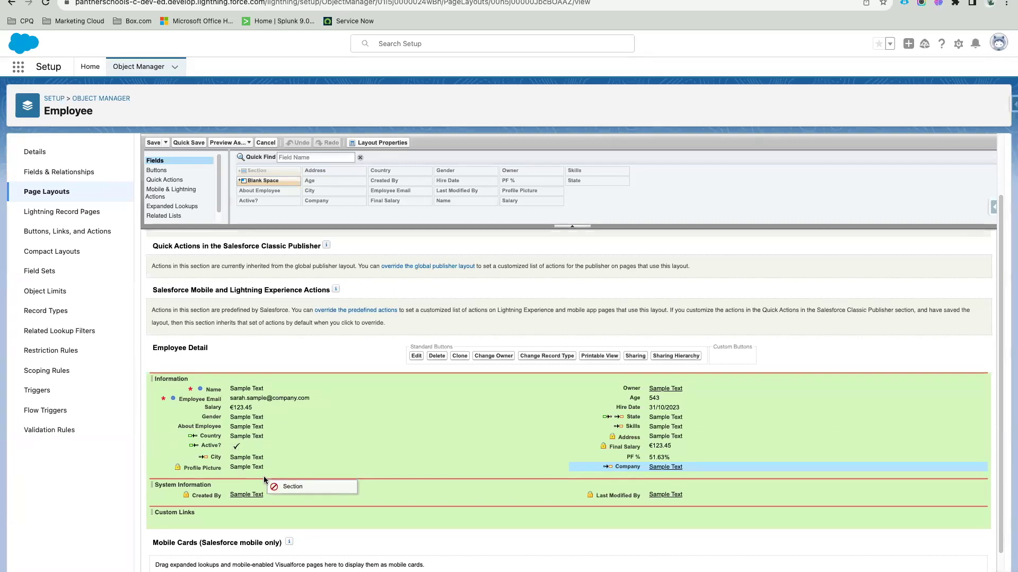
left_click_drag(264, 478, 264, 471)
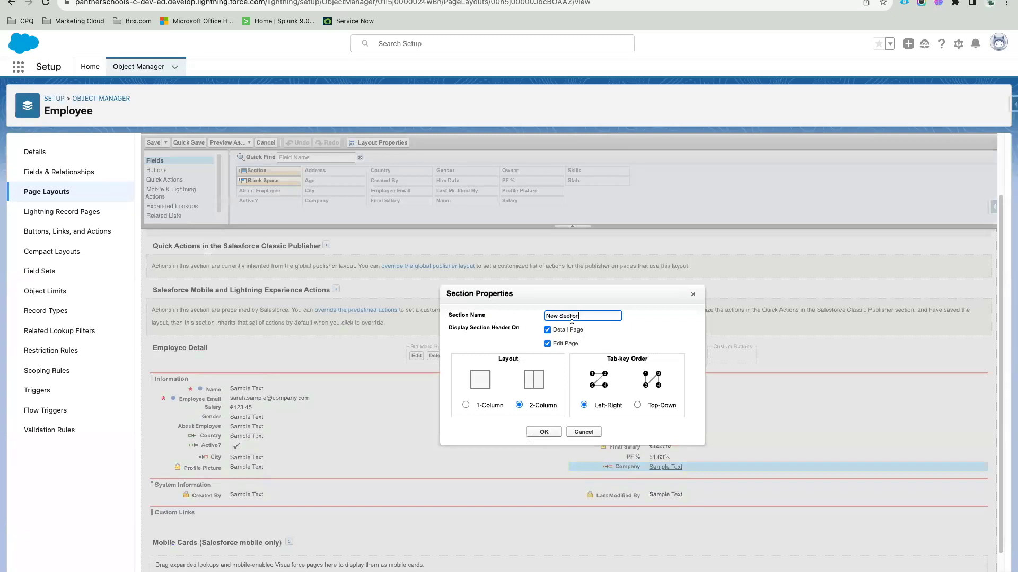
Step: Rename the new section from New Section to 'Salary Information'
left_click_drag(589, 315, 537, 317)
type("Salary Information")
left_click(642, 330)
left_click_drag(606, 361, 654, 364)
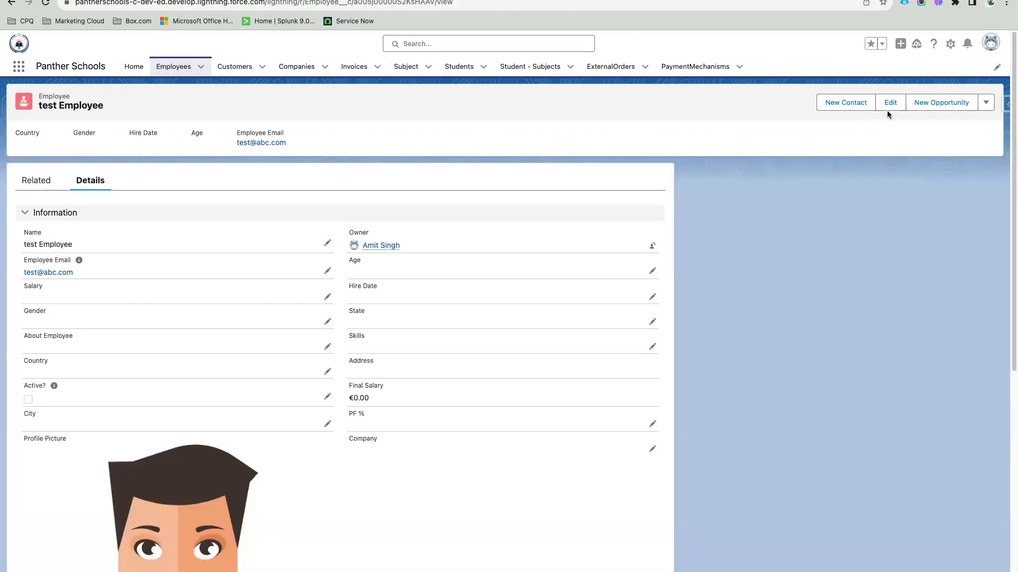
left_click(888, 109)
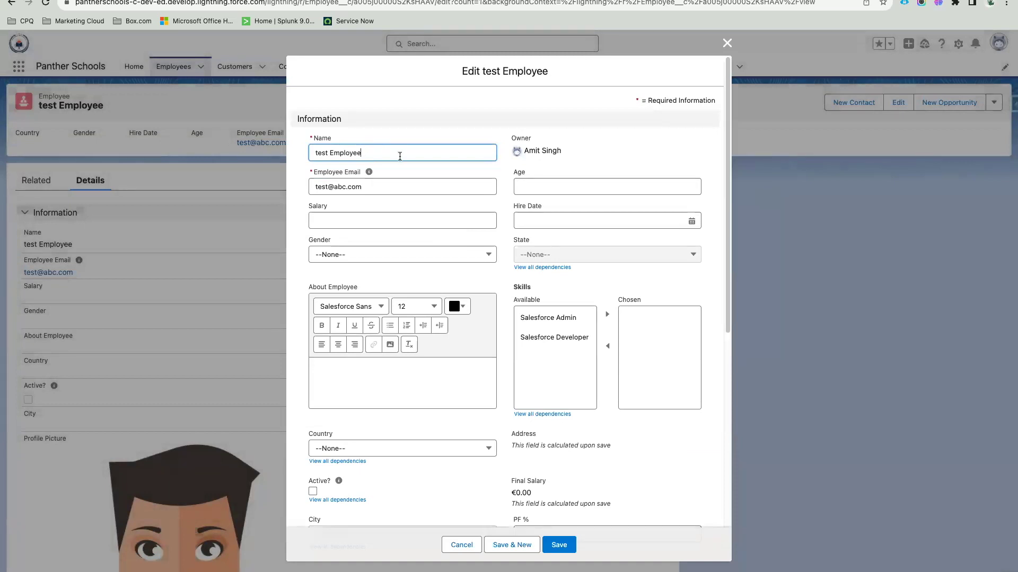
key("Tab")
key("Tab")
key("Tab")
key("Tab")
key("Tab")
key("Tab")
key("Tab")
key("Tab")
key("Tab")
key("Tab")
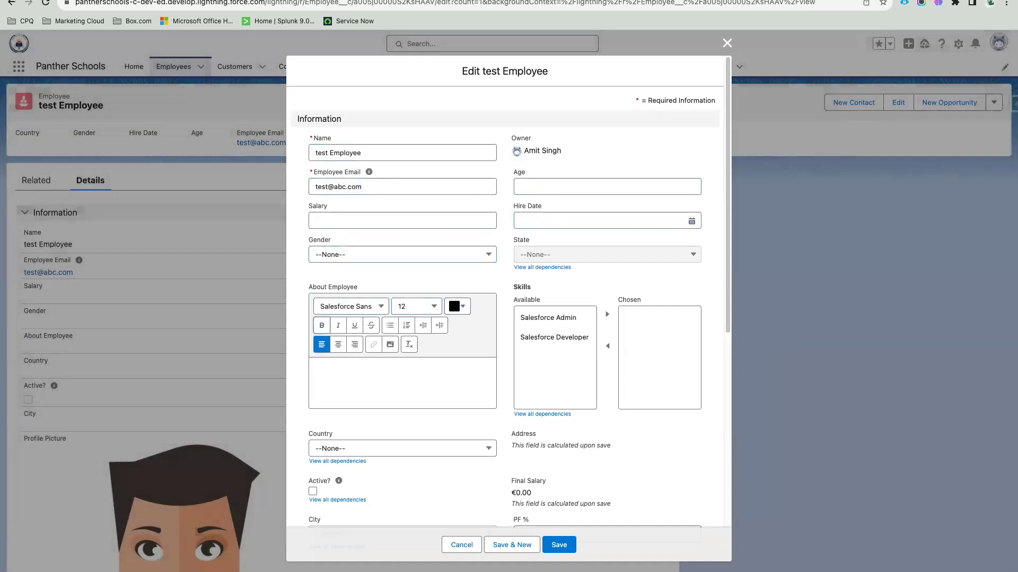
key("Tab")
key("Tab")
key("Tab")
key("Tab")
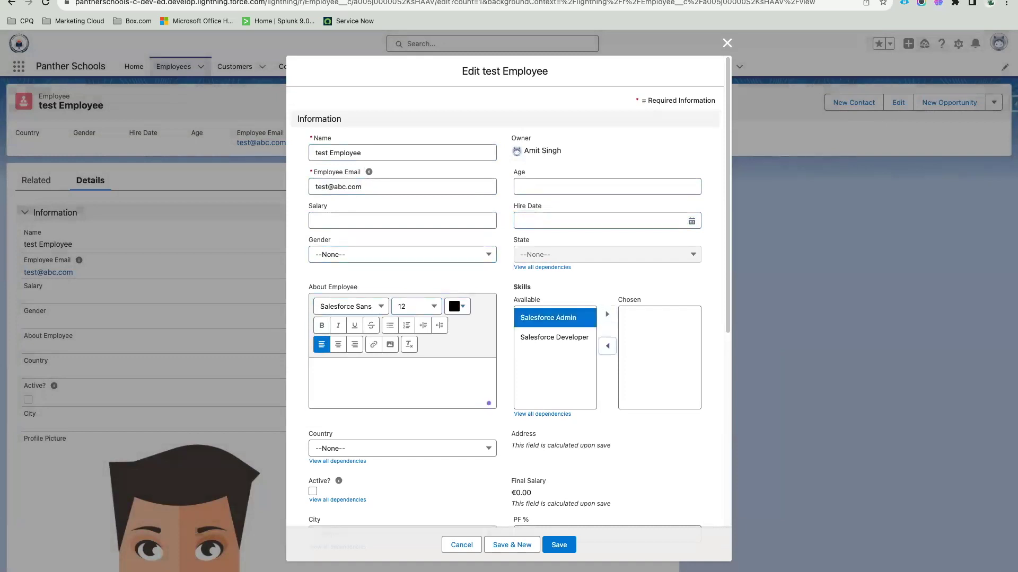
key("Tab")
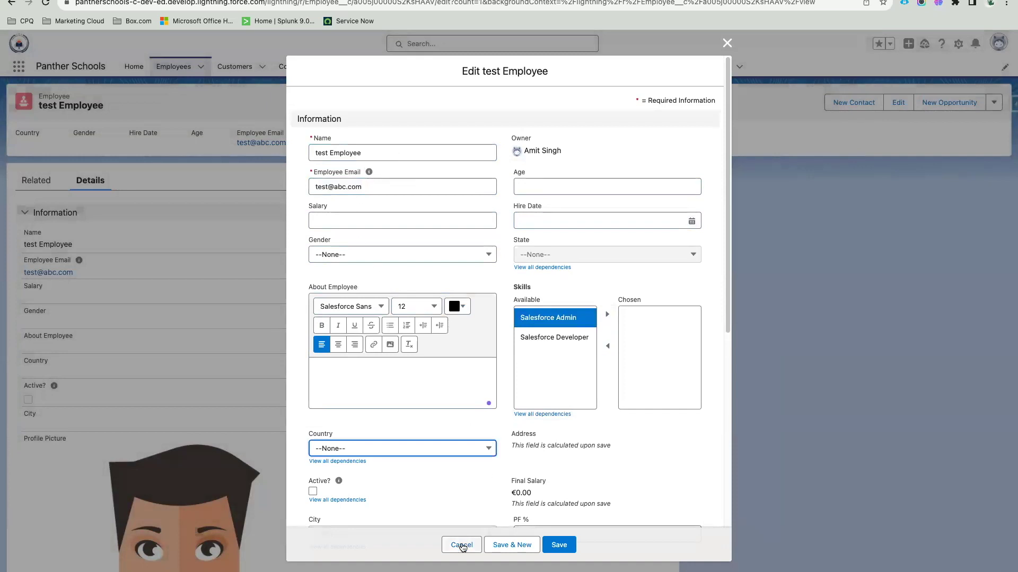
left_click(447, 544)
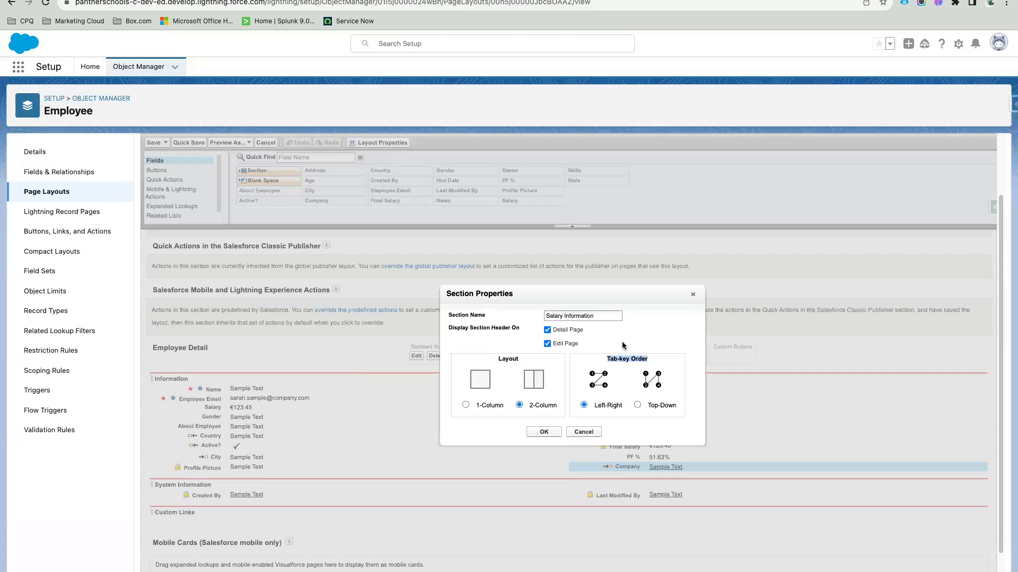
triple_click(626, 356)
Step: Confirm the Salary Information section settings with Left-Right tab order
left_click_drag(596, 406, 623, 409)
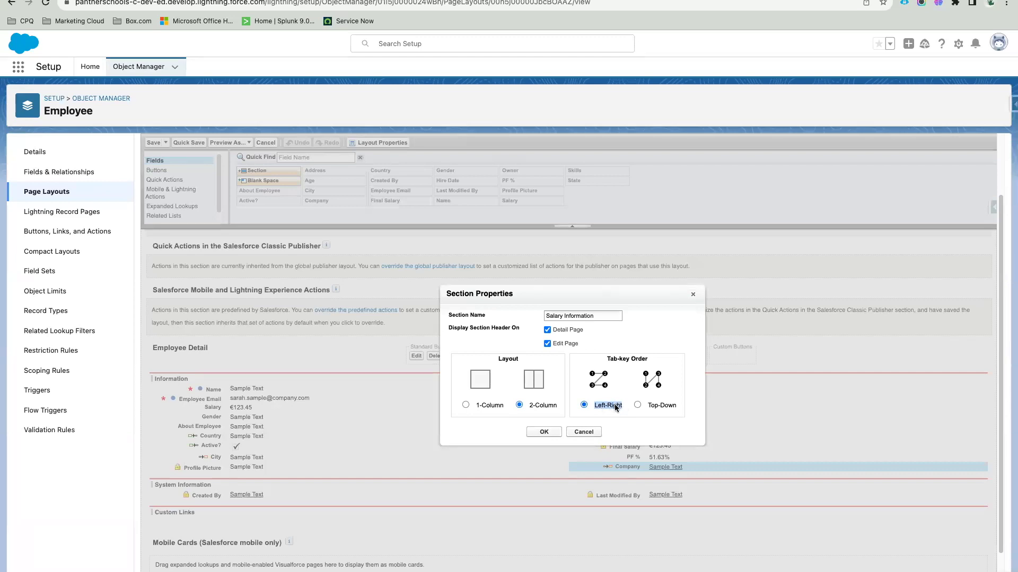
left_click(543, 433)
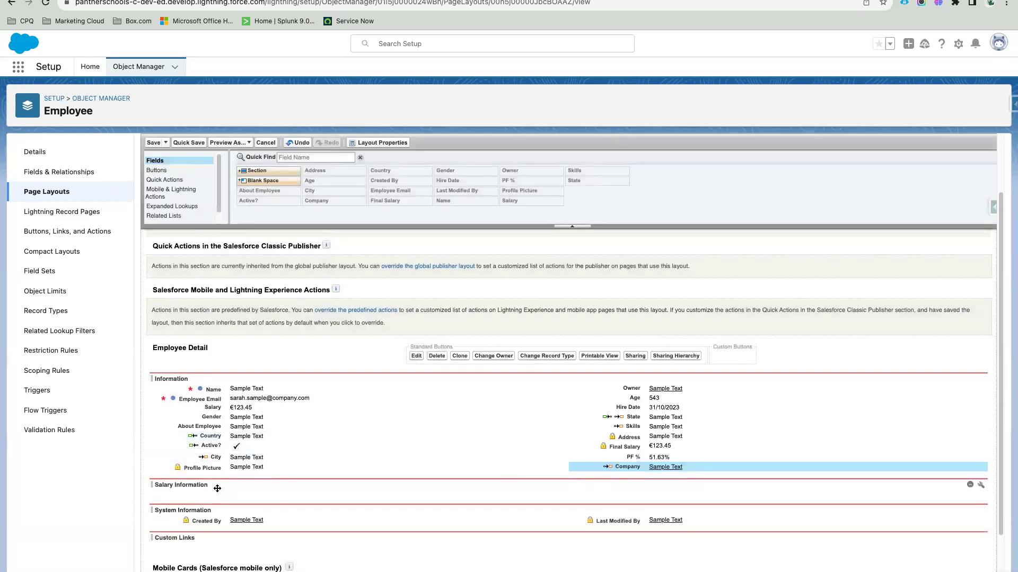
scroll(217, 489, "down", 3)
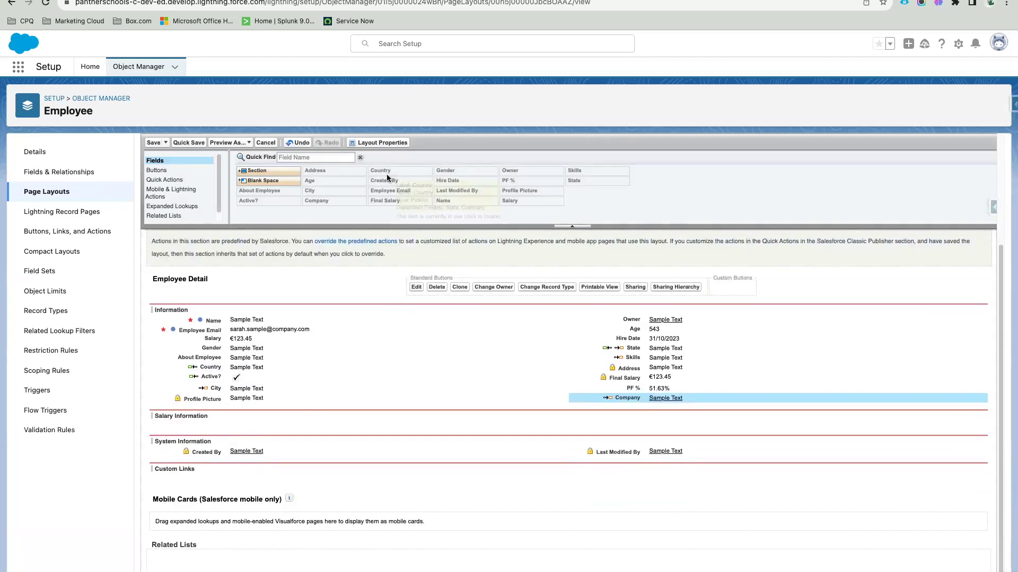
Step: Remove Salary, Final Salary and PF % from the Information section
left_click_drag(553, 338, 334, 339)
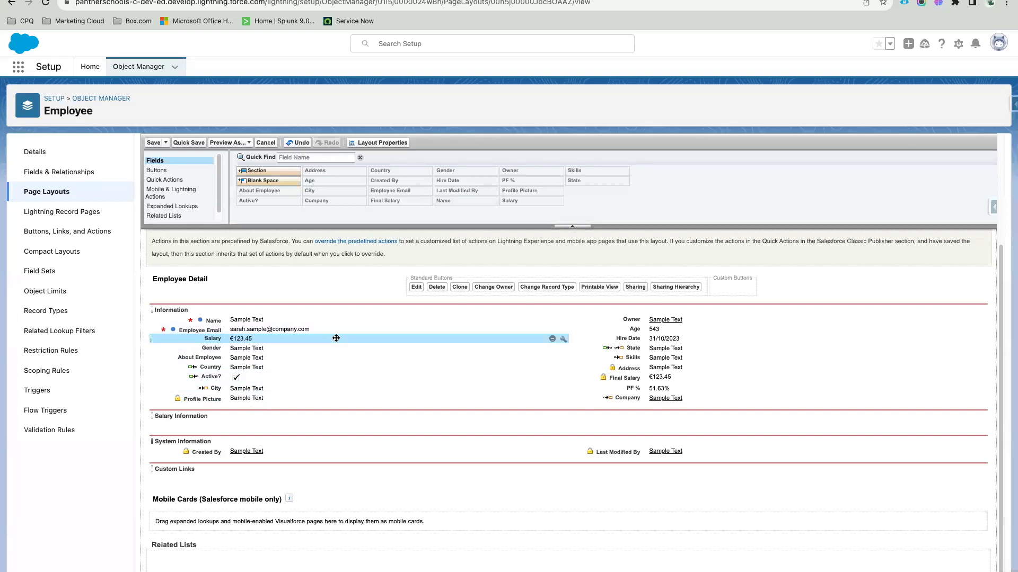
left_click(552, 339)
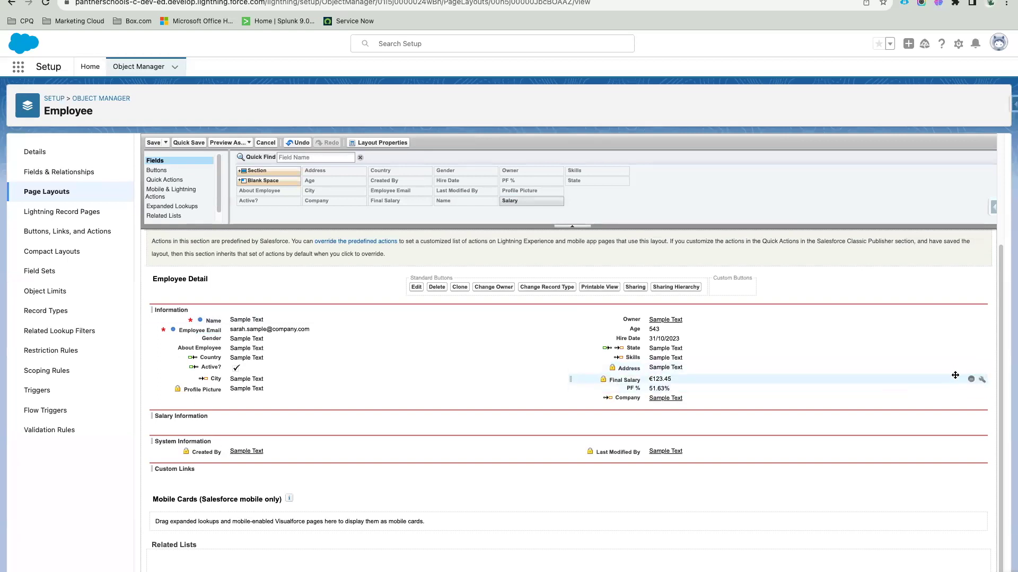
left_click(971, 379)
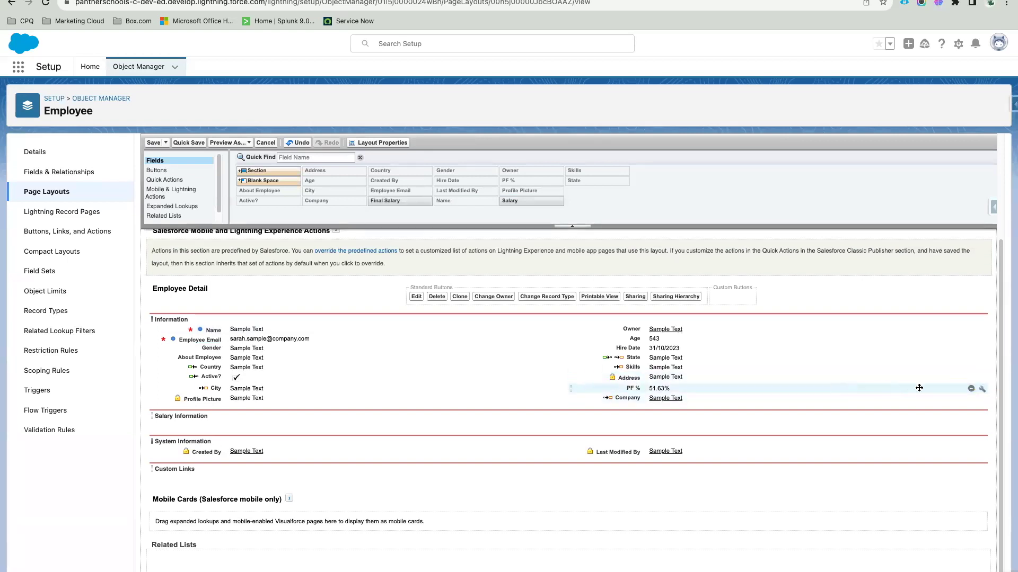
left_click(970, 389)
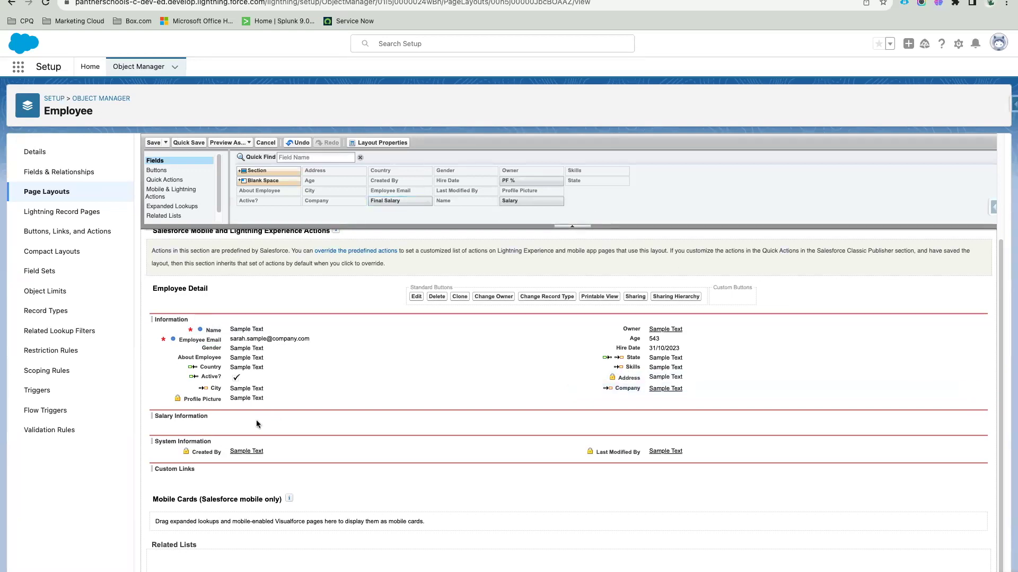
Step: Place Salary, Final Salary and PF % into Salary Information, then drop in another new section
left_click_drag(530, 207, 333, 424)
left_click_drag(527, 181, 643, 421)
left_click_drag(403, 200, 346, 430)
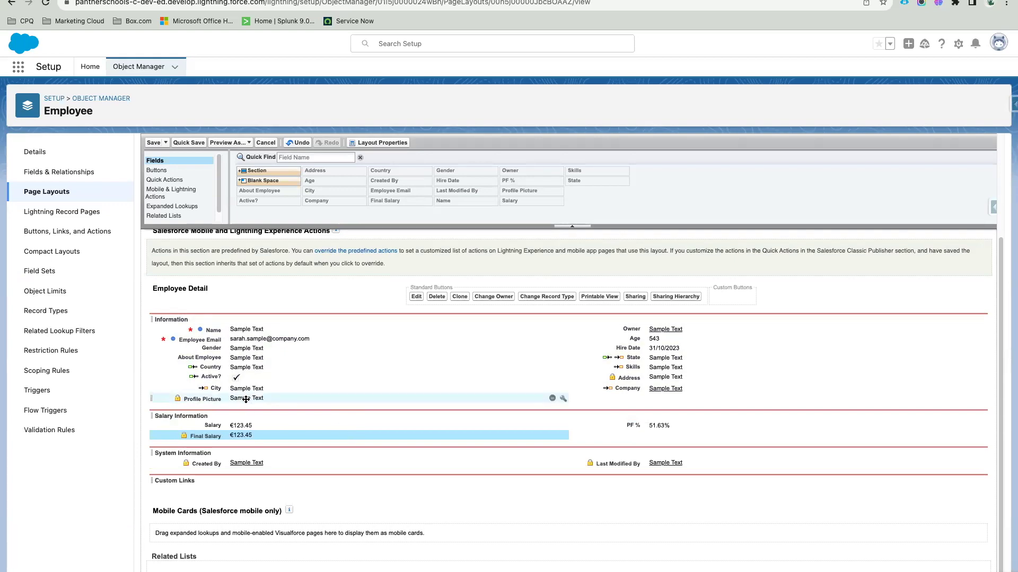
left_click_drag(257, 171, 272, 461)
Step: Create the new section as a 1-Column section named 'Profile Picture'
type("Profile Picture")
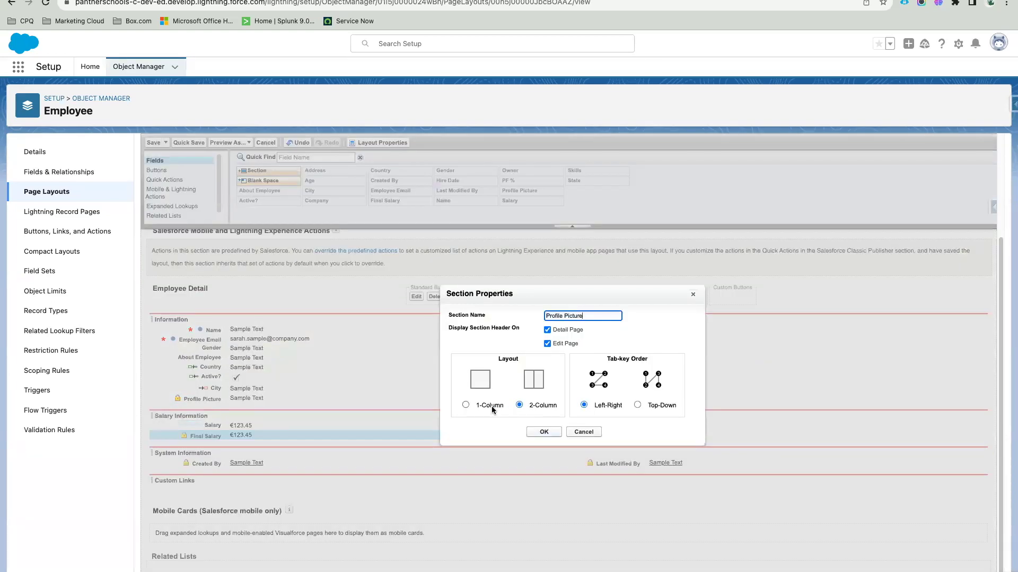
left_click(491, 406)
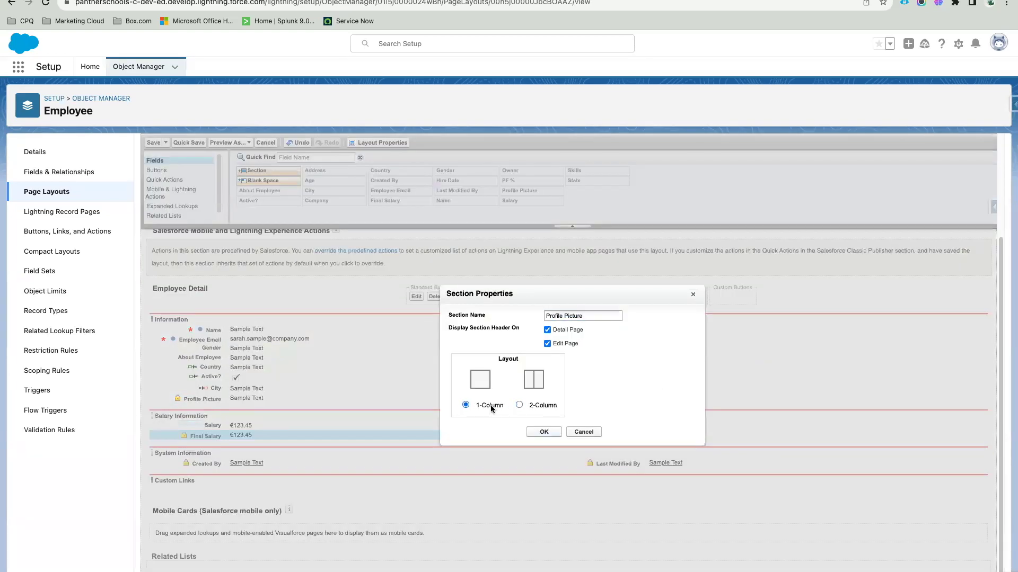
left_click(539, 433)
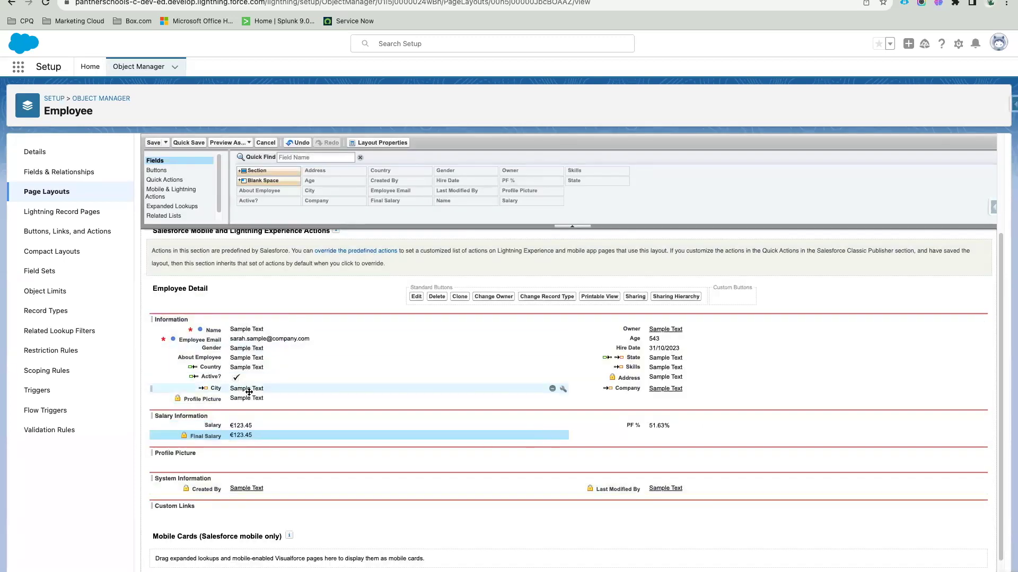
Step: Move the Profile Picture field into its new section and Quick Save the layout
left_click_drag(249, 400, 265, 455)
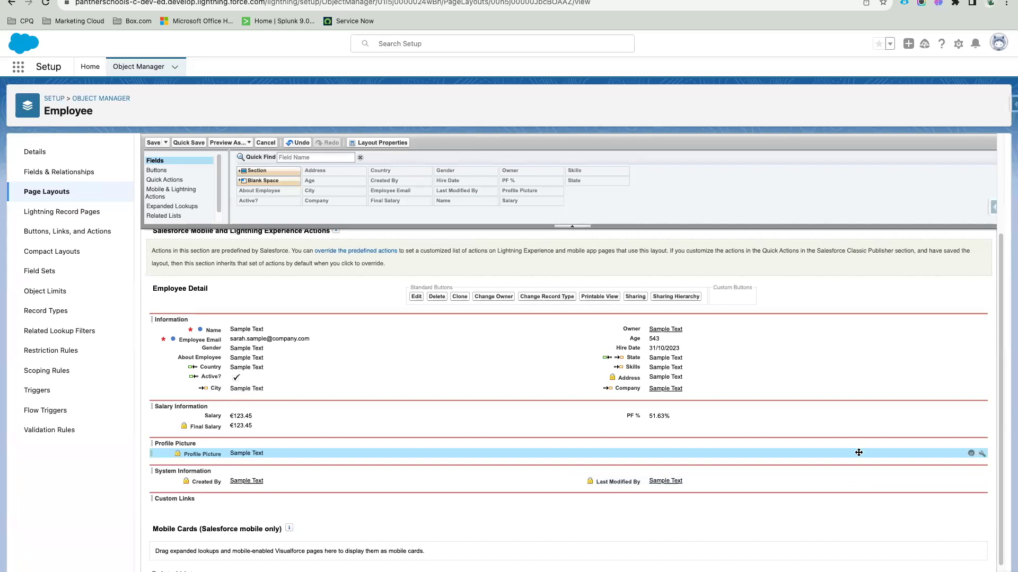
left_click(188, 142)
left_click(188, 143)
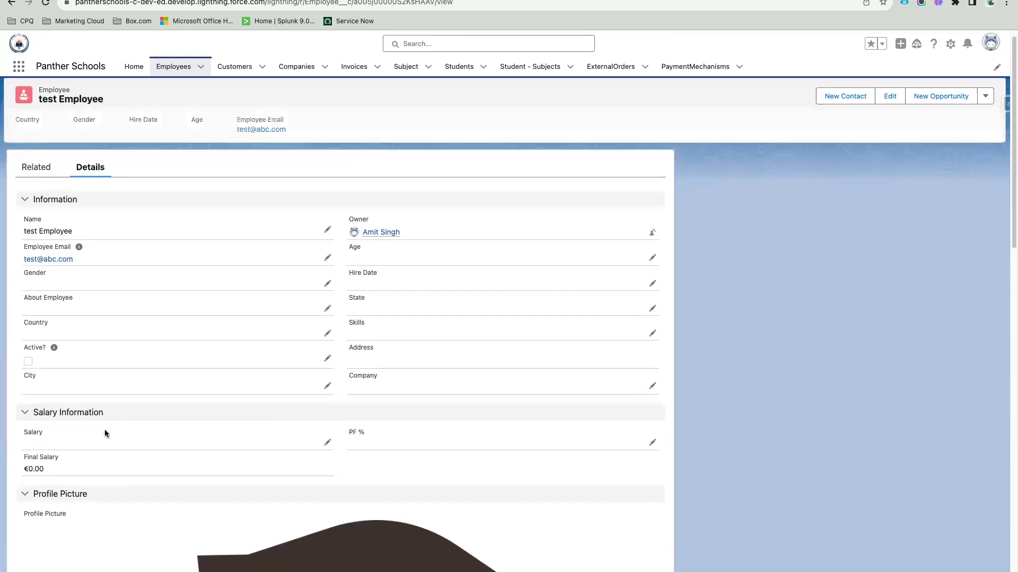
Step: Open the Employee object's Fields & Relationships list in a new tab
scroll(266, 293, "down", 5)
scroll(271, 269, "down", 15)
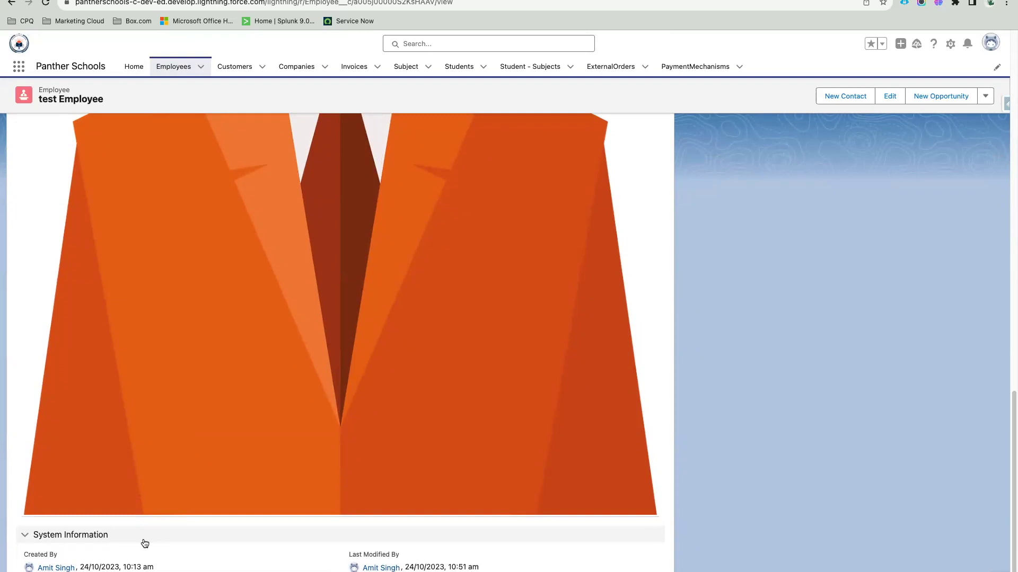
scroll(321, 261, "up", 12)
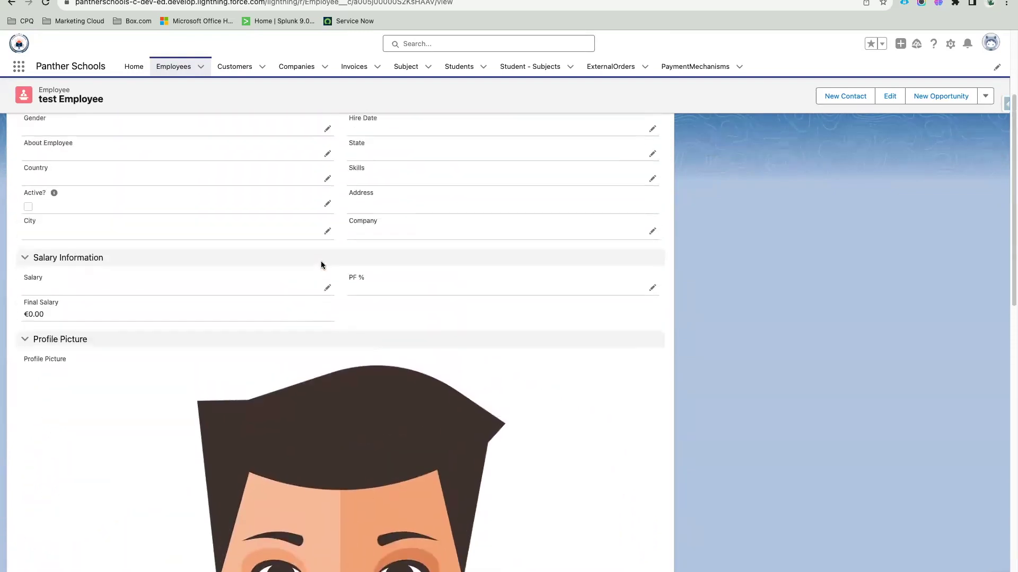
scroll(321, 265, "up", 8)
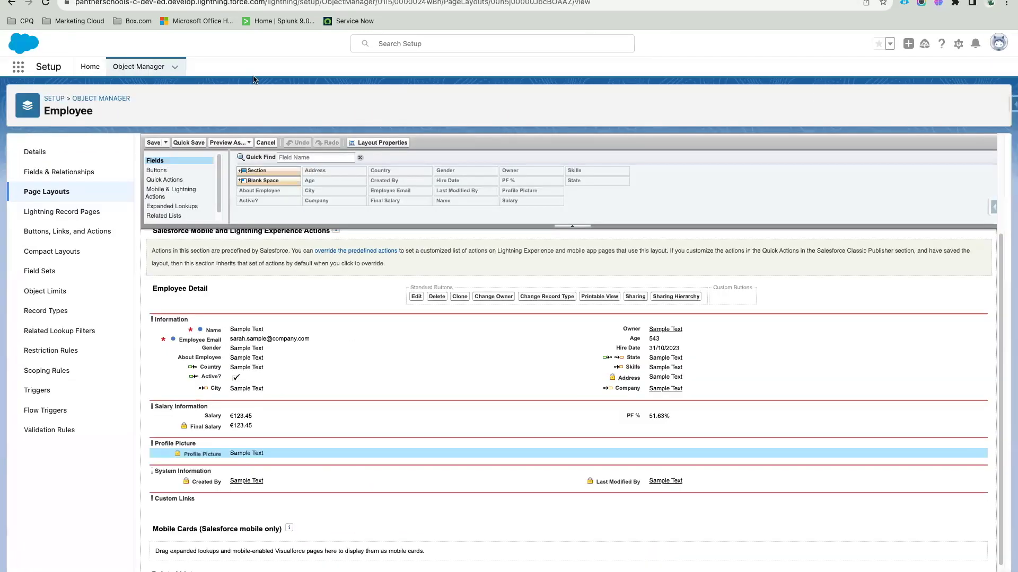
right_click(75, 173)
left_click(79, 175)
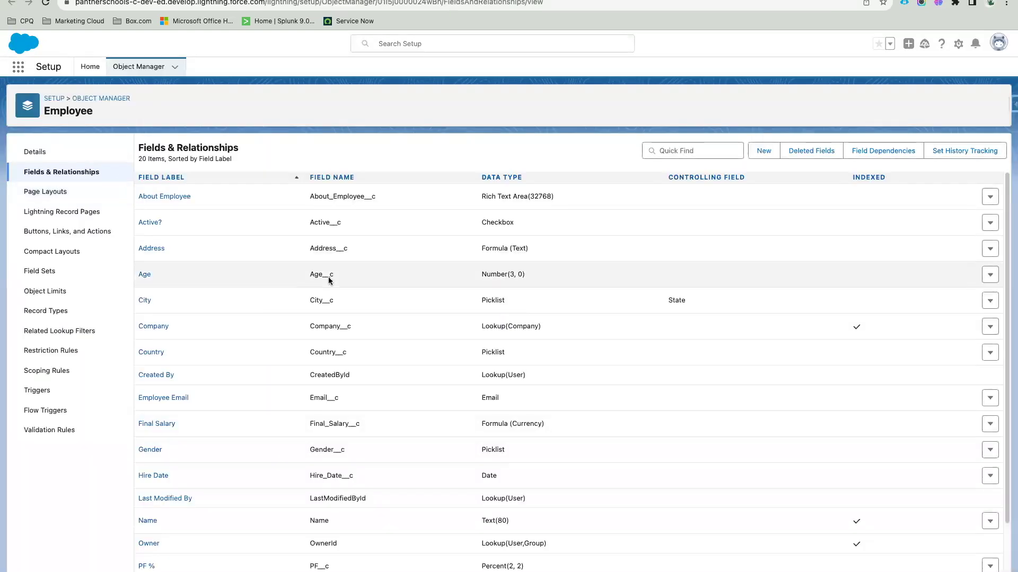
Step: Open the Profile Picture field's definition and start editing it
scroll(329, 281, "down", 3)
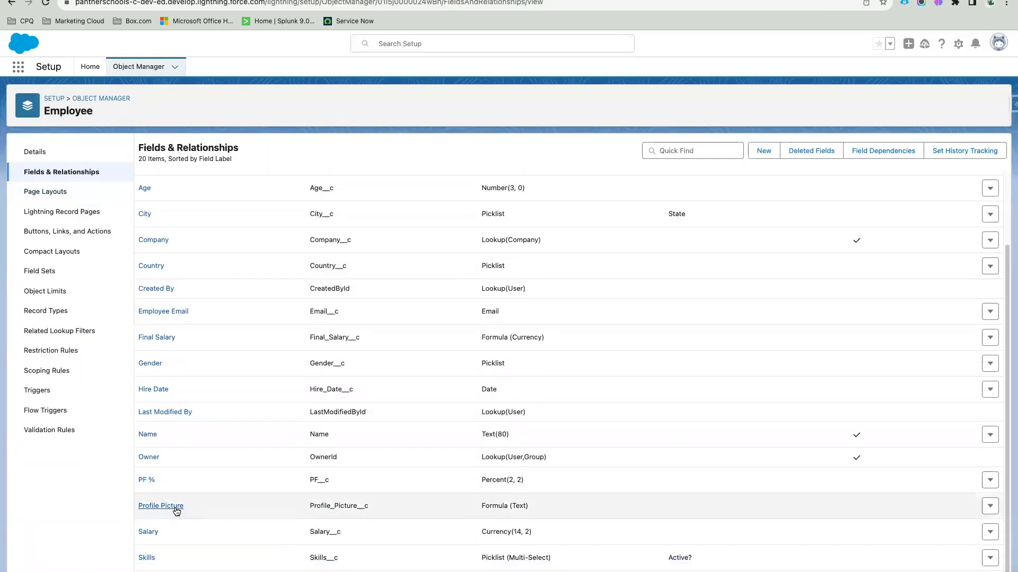
left_click(175, 511)
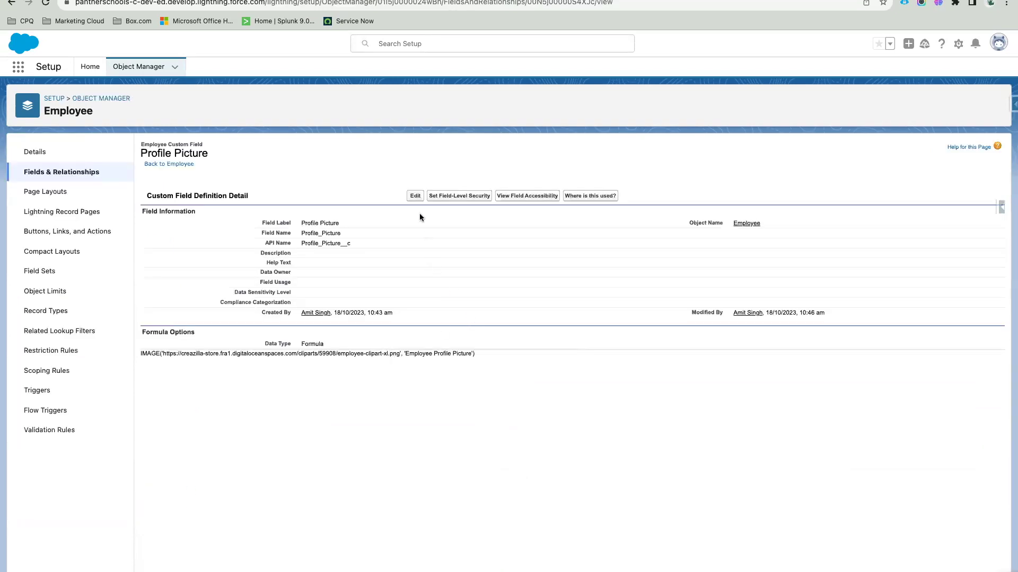
left_click(415, 196)
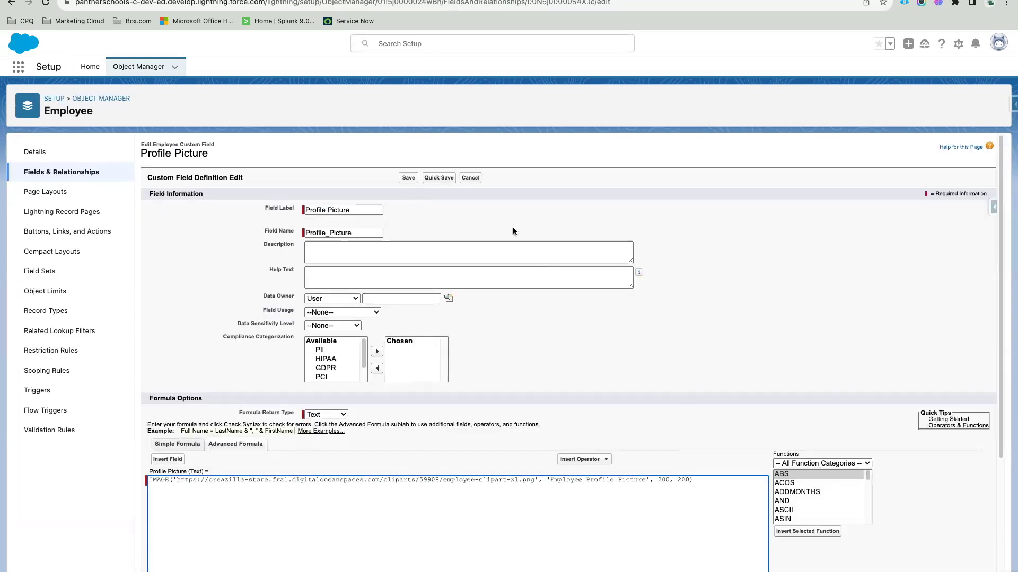
left_click(438, 178)
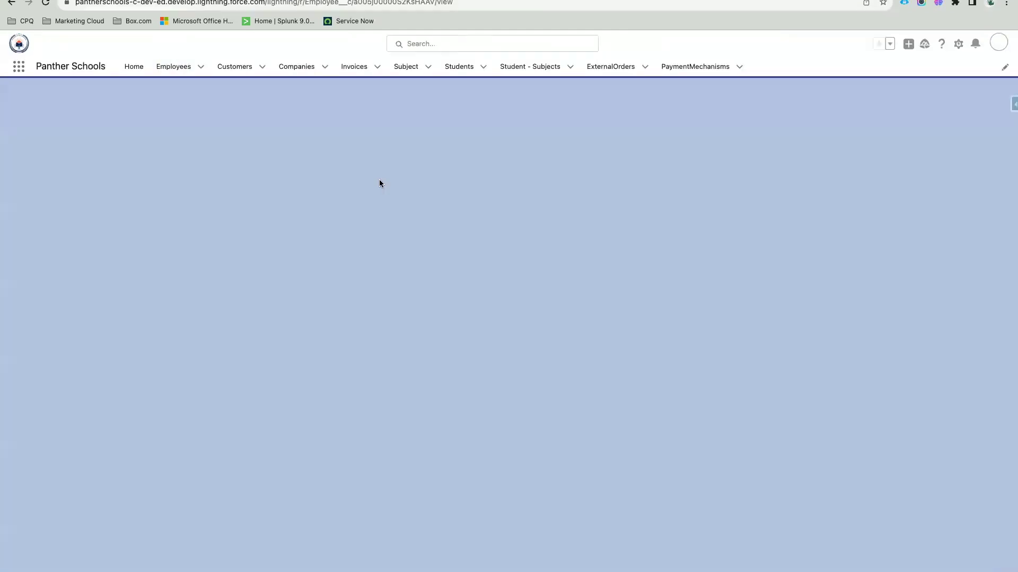
Step: Change the IMAGE formula's width and height from 200 to 150 and save
scroll(275, 384, "down", 3)
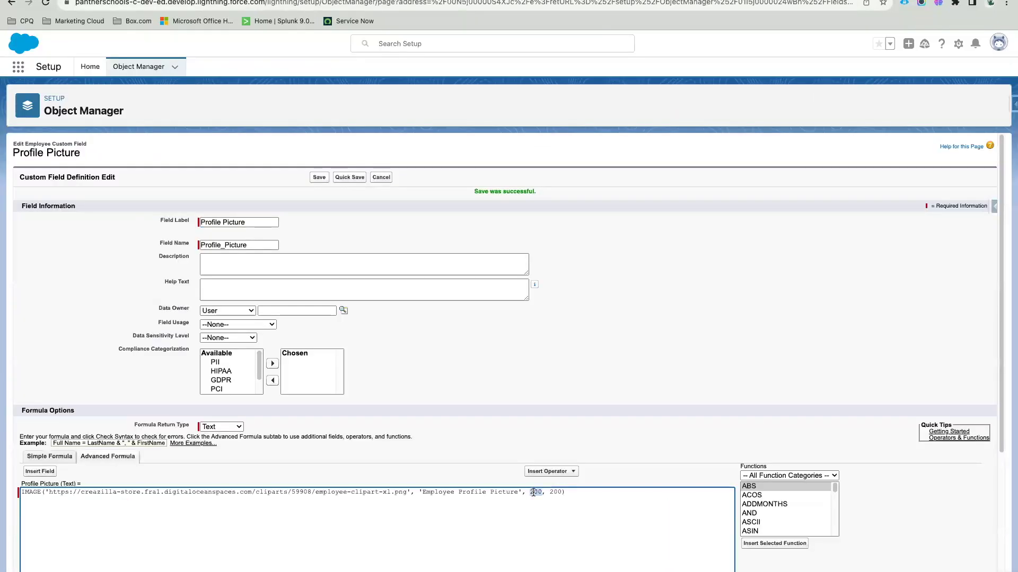
type("150")
double_click(535, 492)
double_click(556, 492)
type("150")
left_click(319, 177)
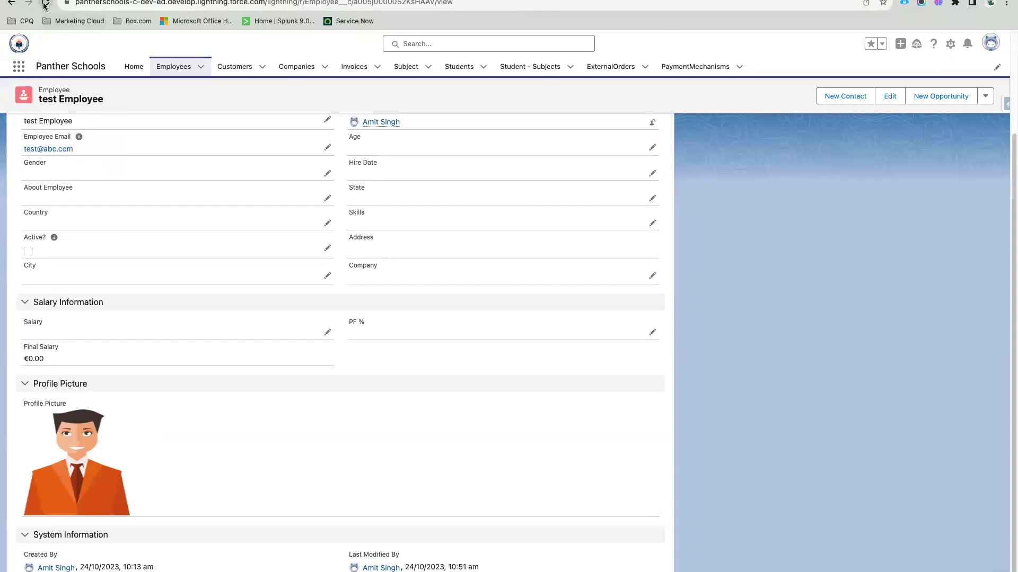
key("super+r")
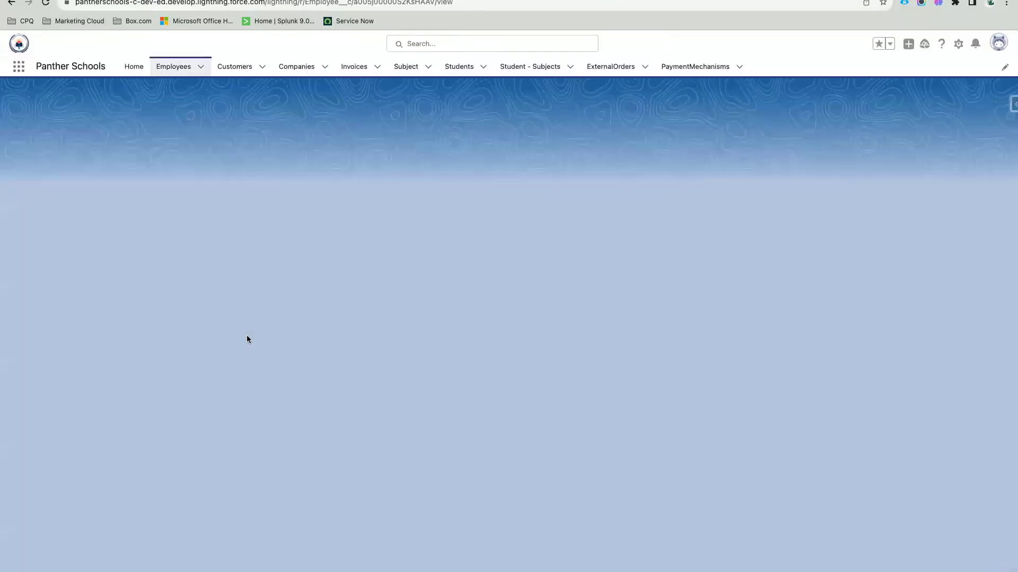
scroll(252, 398, "down", 2)
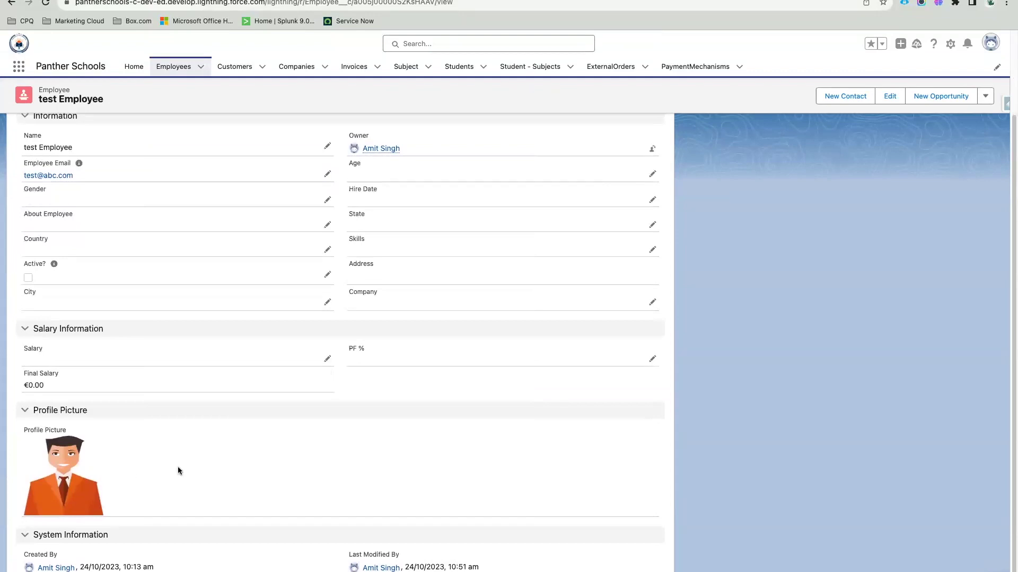
scroll(177, 466, "up", 1)
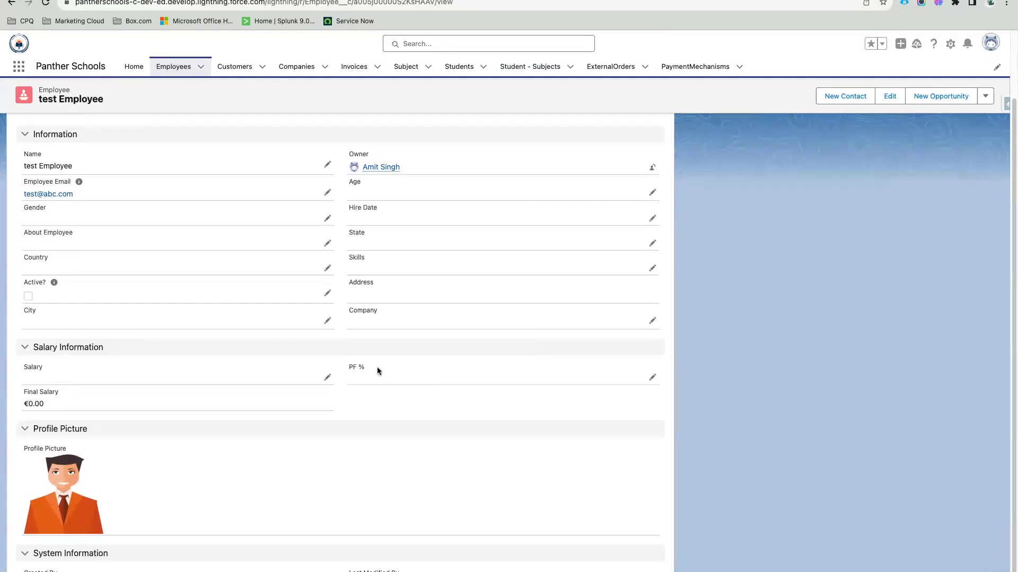
Step: Put the test Employee record into inline edit mode and scroll through the form
left_click(652, 320)
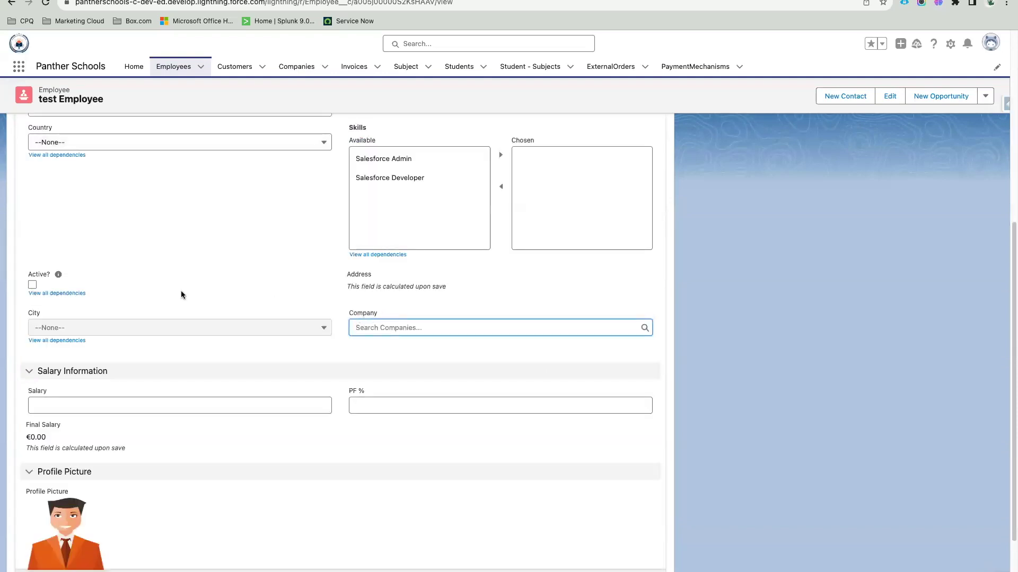
scroll(106, 350, "down", 1)
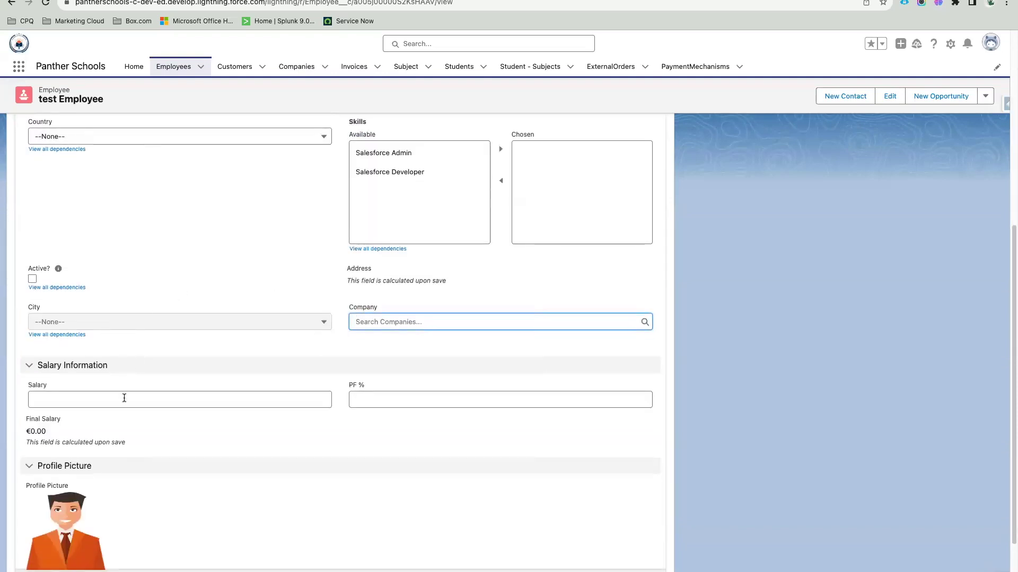
scroll(384, 399, "up", 5)
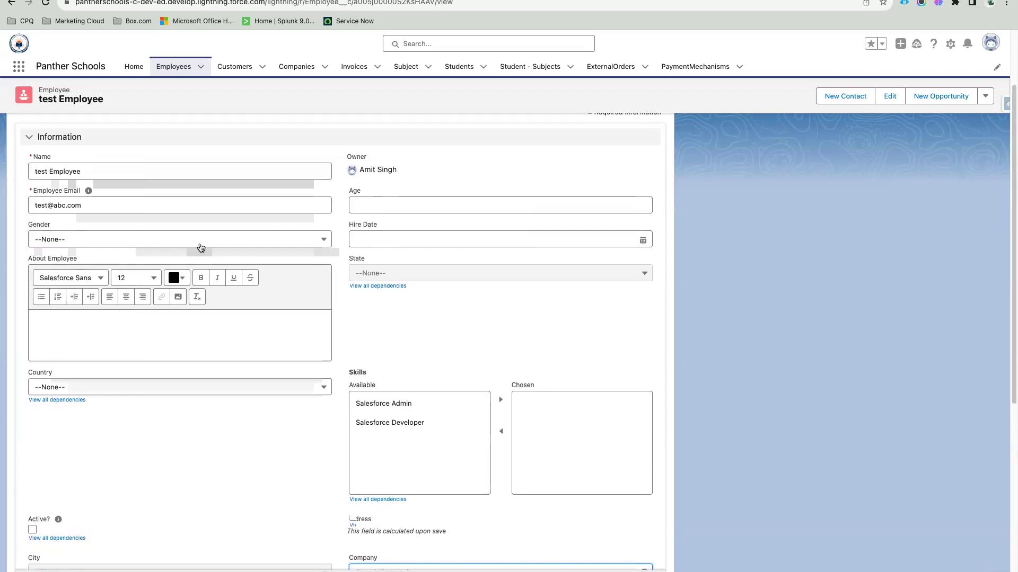
scroll(201, 248, "down", 2)
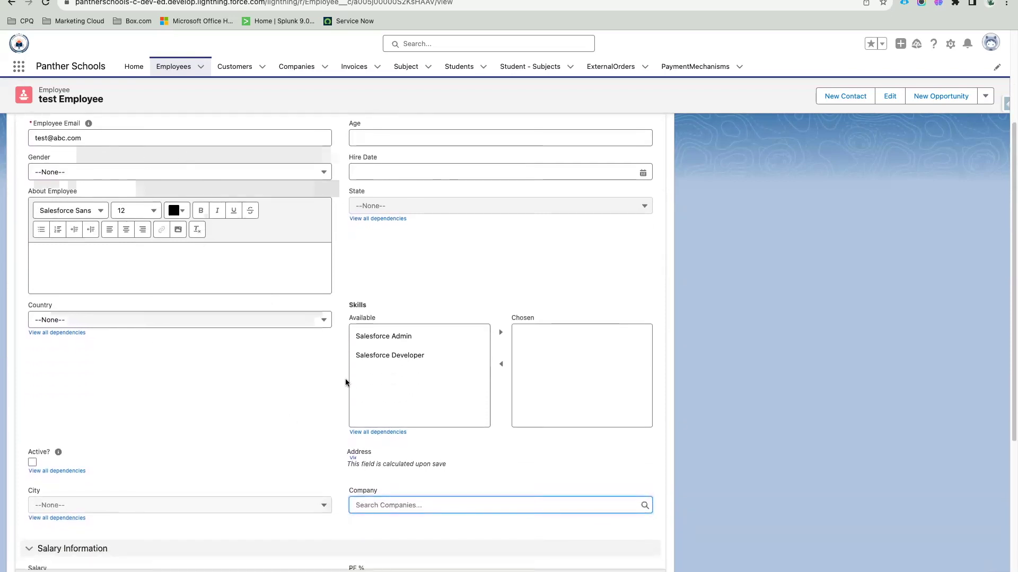
scroll(346, 381, "down", 5)
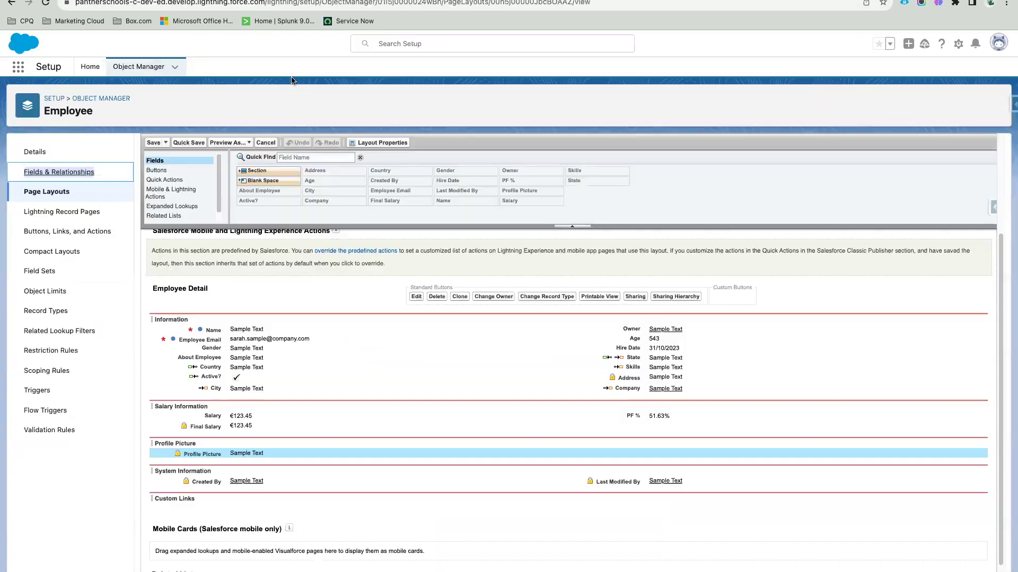
scroll(324, 374, "down", 1)
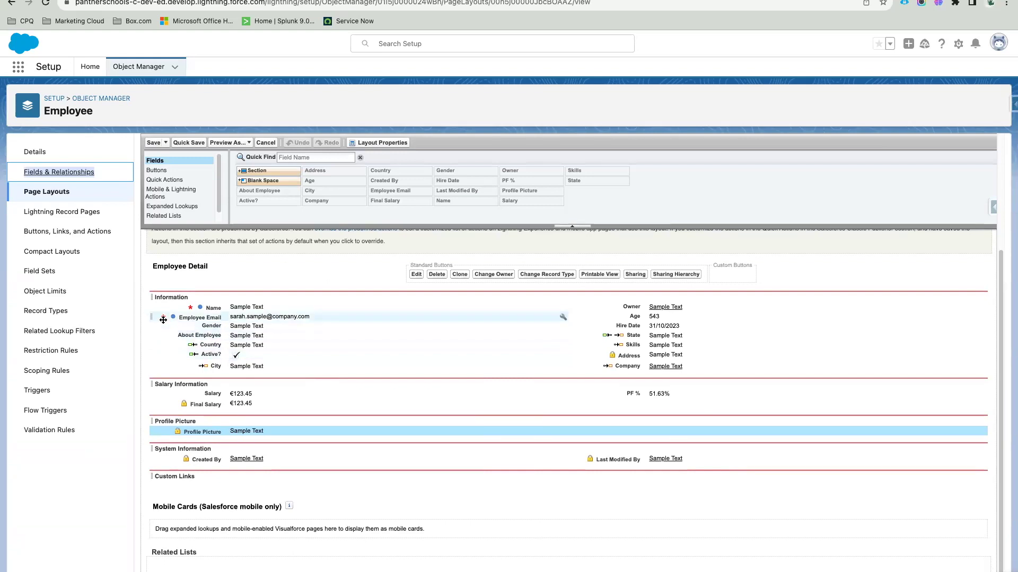
mouse_move(192, 309)
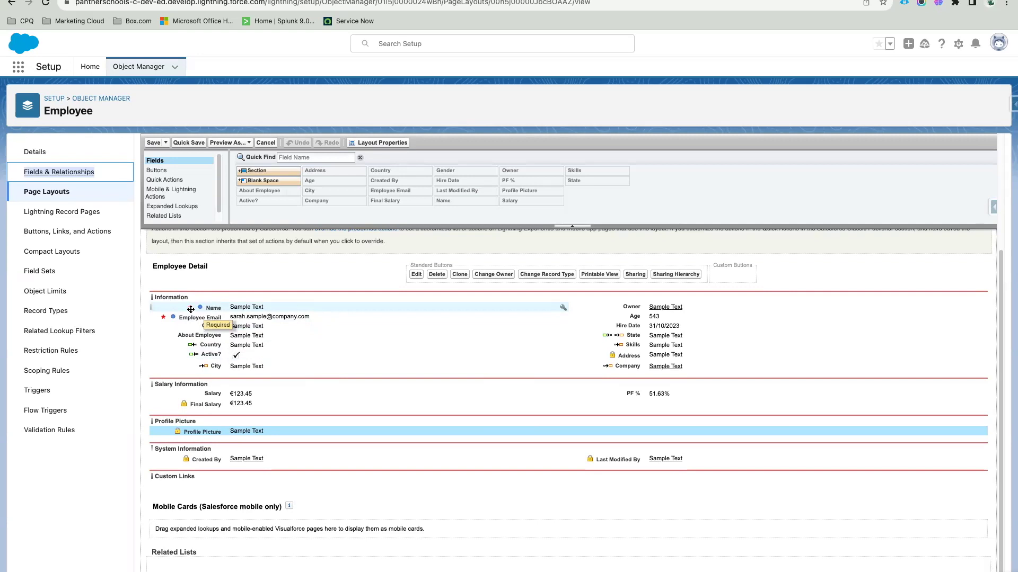
left_click_drag(240, 307, 326, 167)
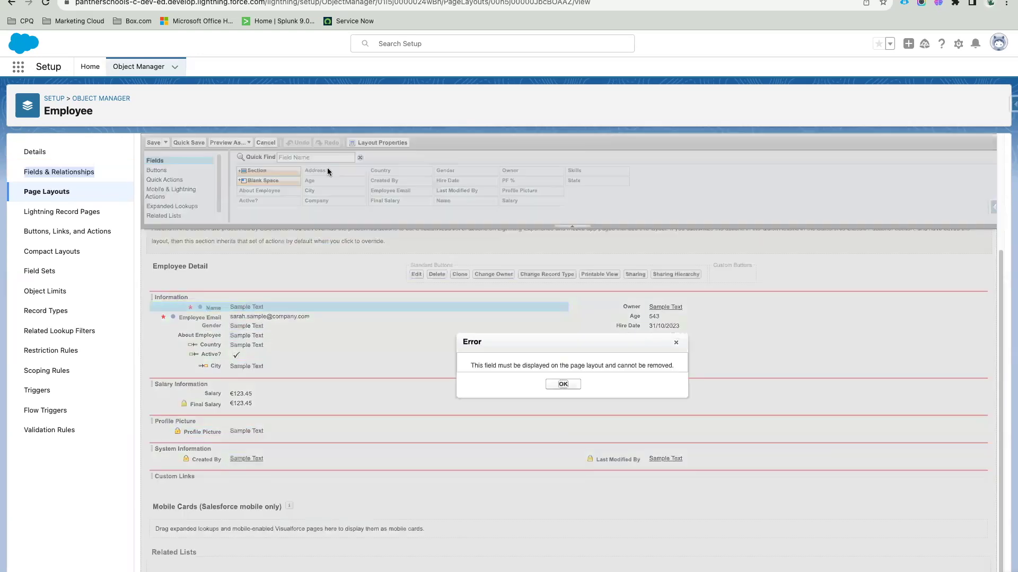
triple_click(559, 368)
left_click(512, 374)
triple_click(670, 365)
left_click(552, 383)
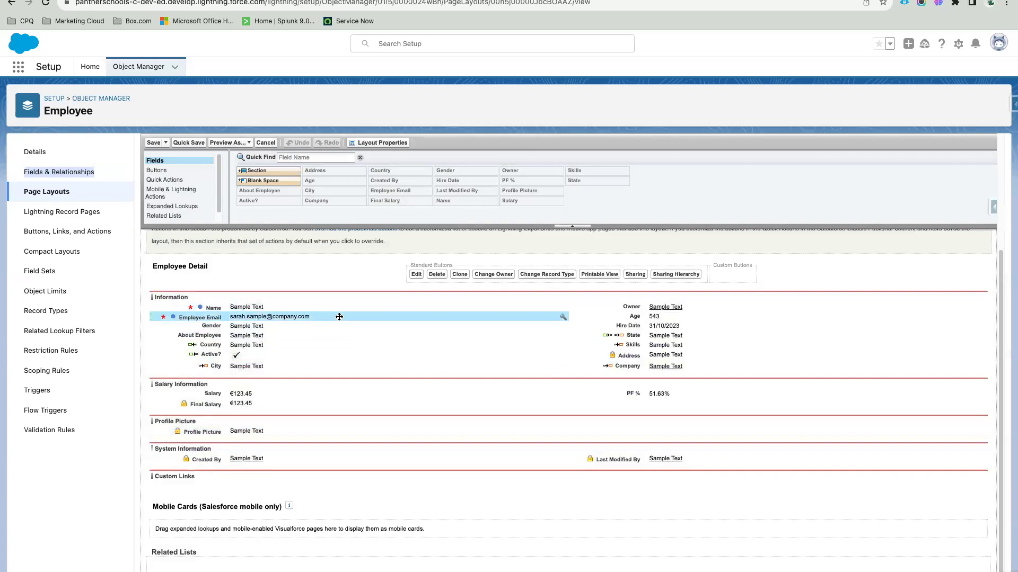
left_click_drag(339, 316, 401, 198)
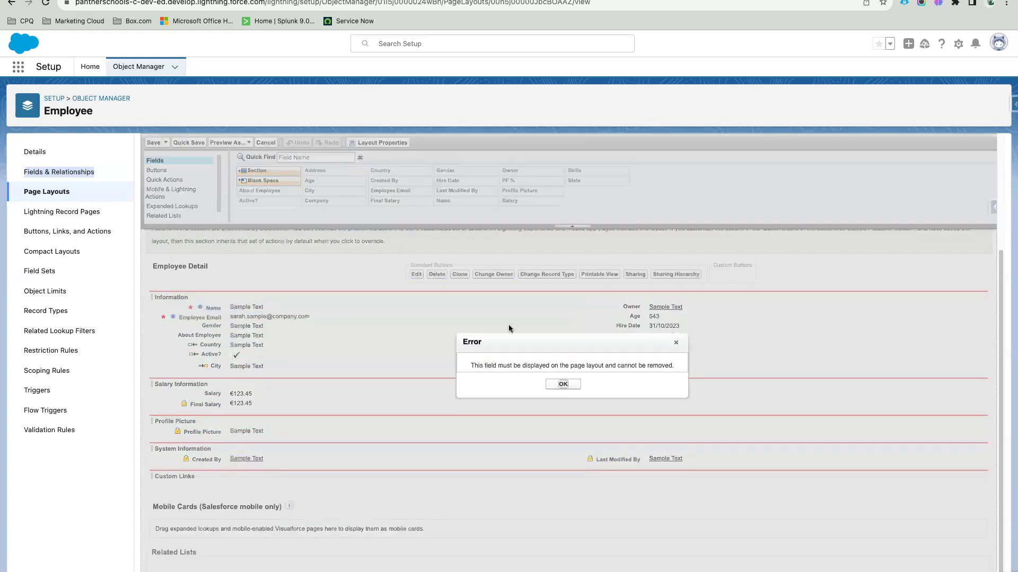
key("Return")
left_click(386, 329)
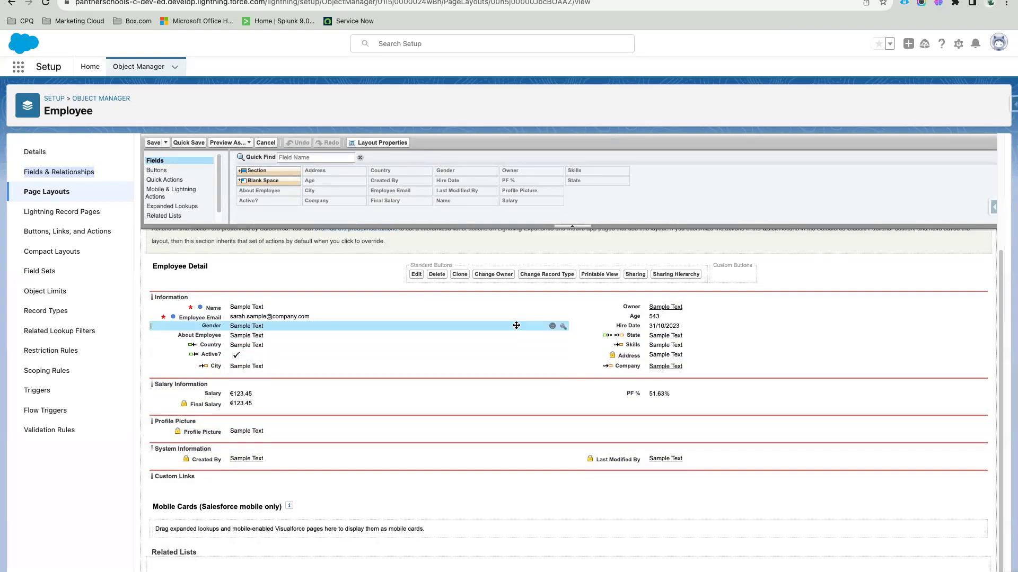
left_click(488, 325)
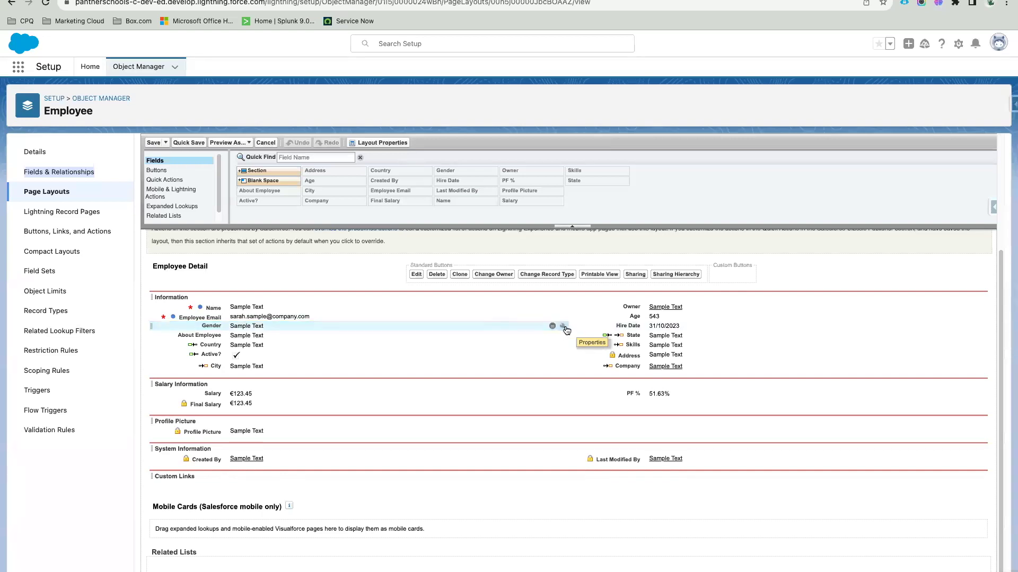
Step: Mark Gender and Hire Date as required fields on the layout
left_click(564, 328)
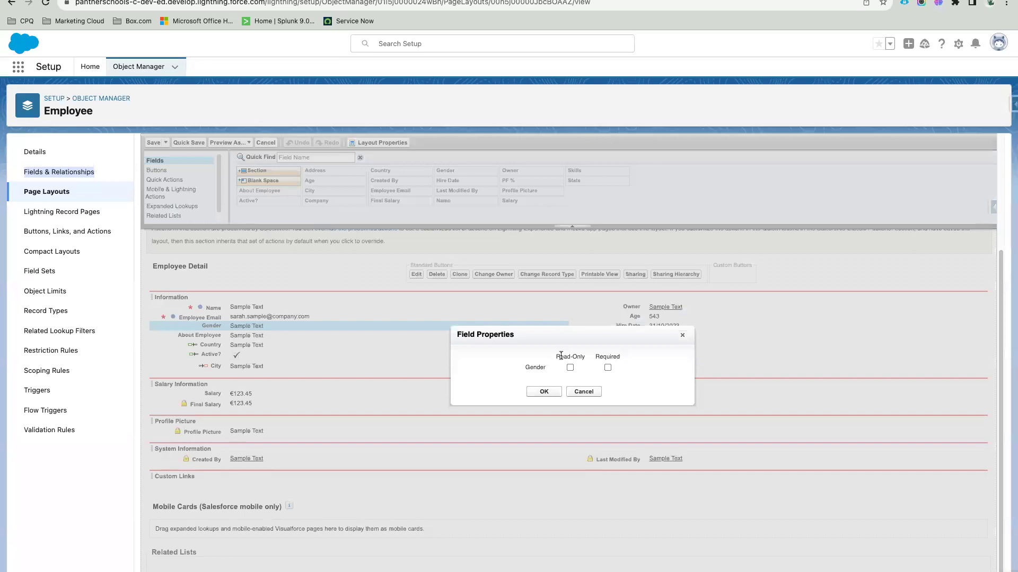
left_click_drag(554, 360, 631, 361)
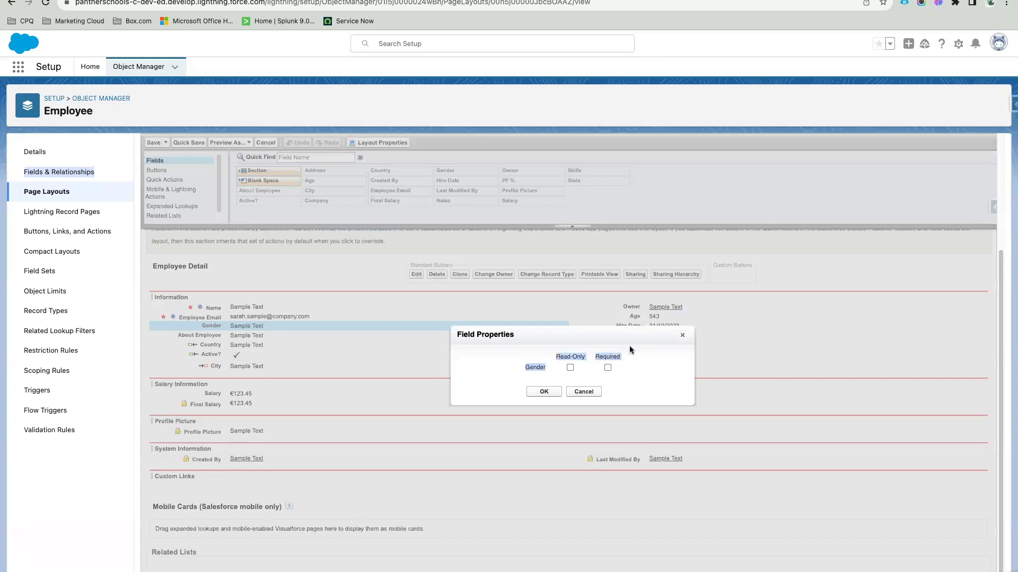
left_click(588, 368)
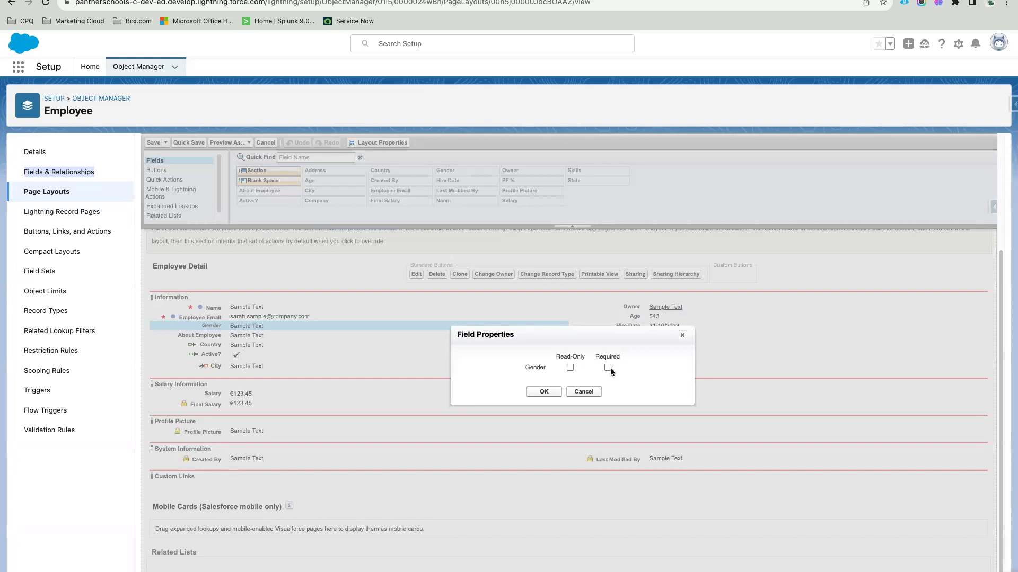
left_click(543, 391)
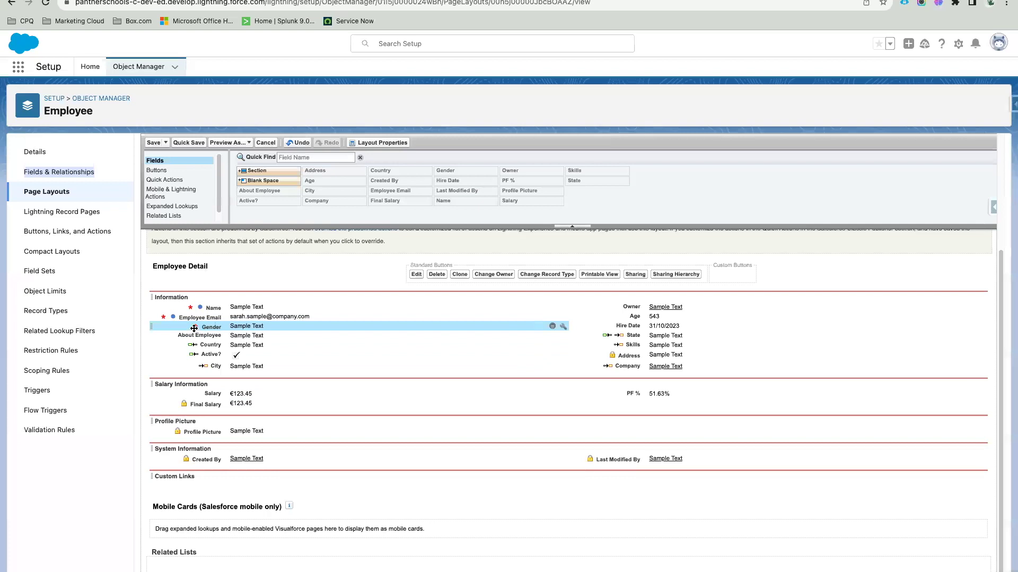
left_click(218, 326)
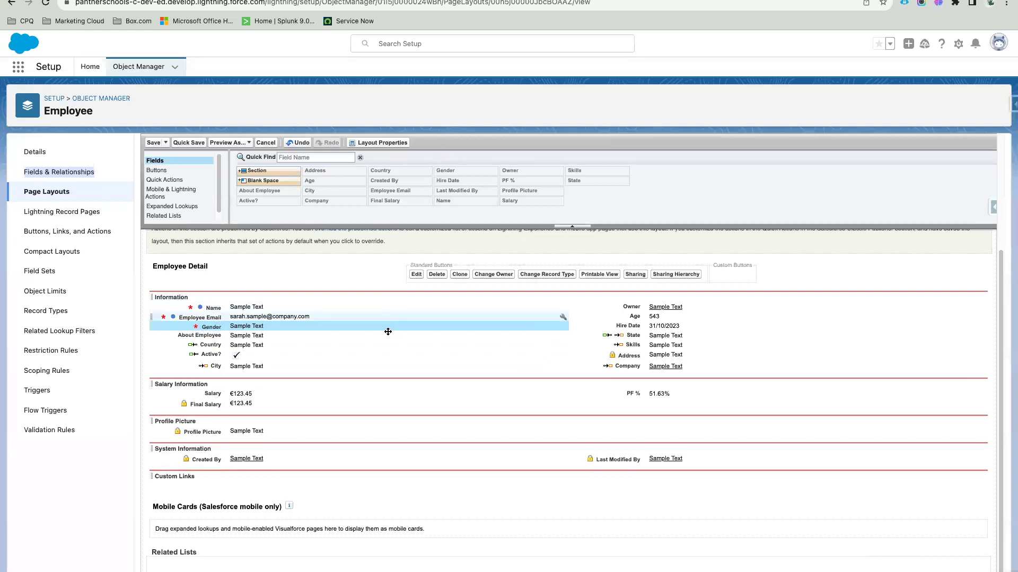
mouse_move(419, 326)
left_mouse_down()
mouse_move(457, 206)
mouse_move(423, 327)
left_mouse_up()
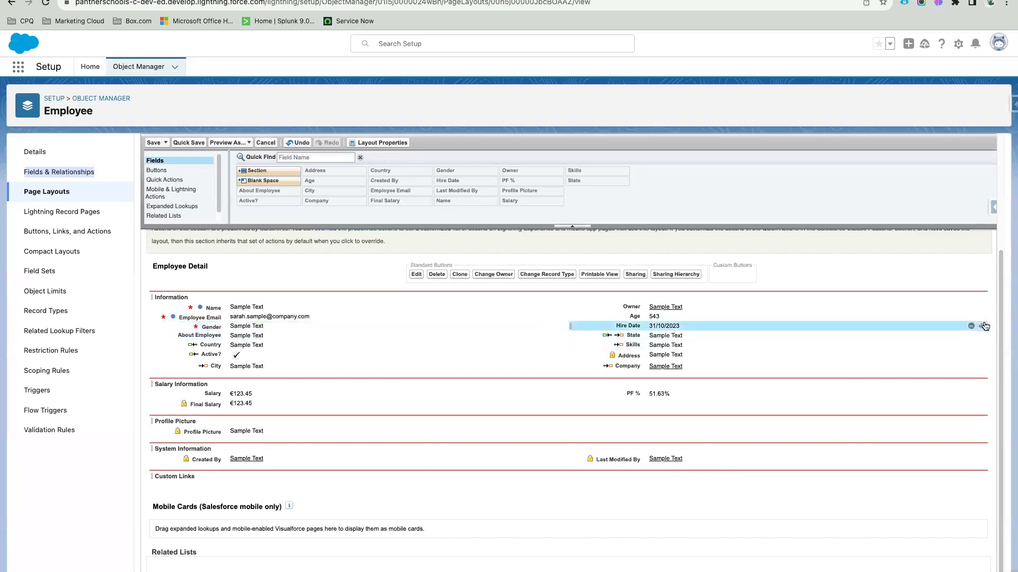
double_click(605, 322)
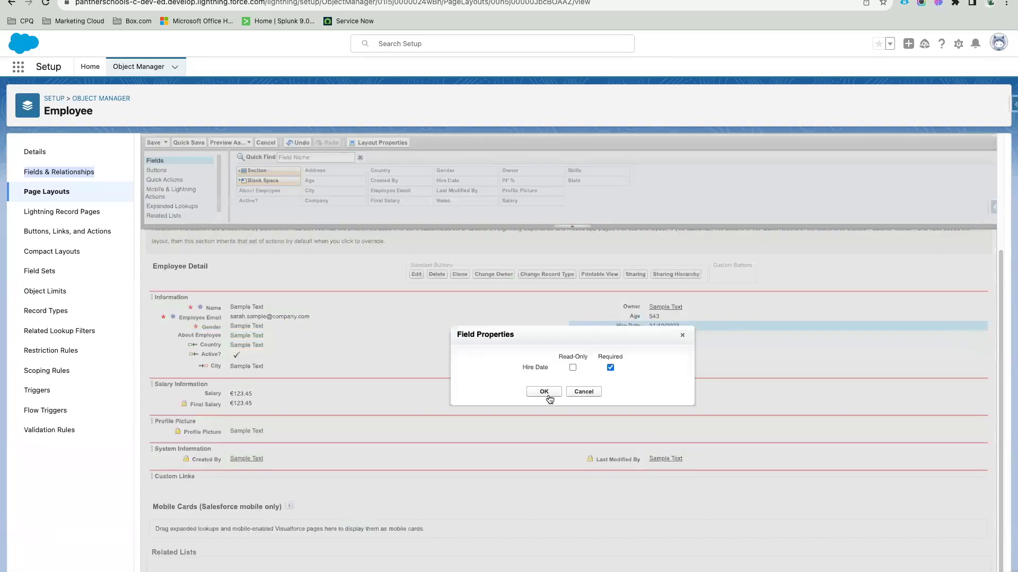
left_click(544, 392)
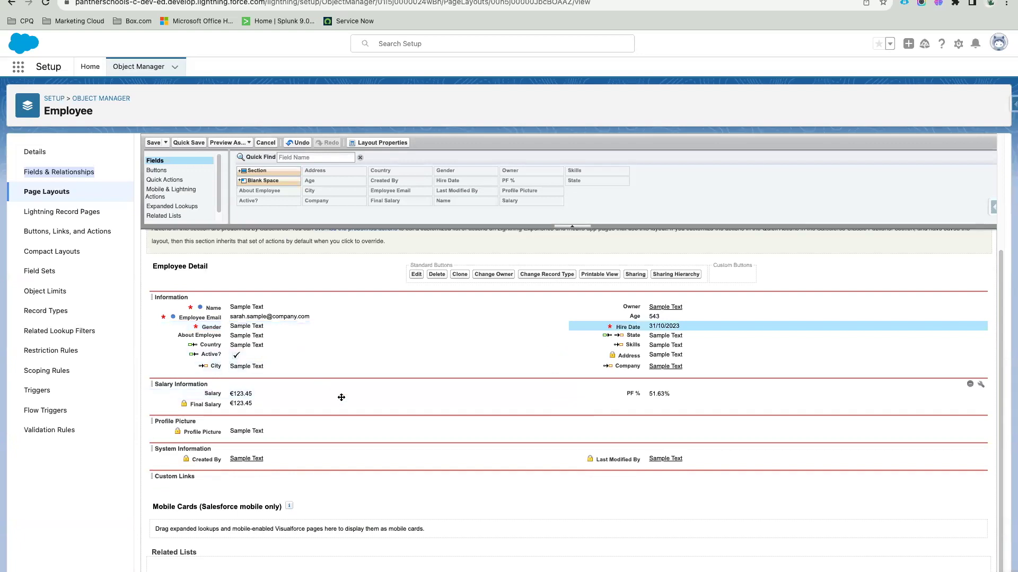
Step: Mark Salary and PF % as required fields on the layout
left_click(563, 395)
left_click(606, 367)
left_click(542, 393)
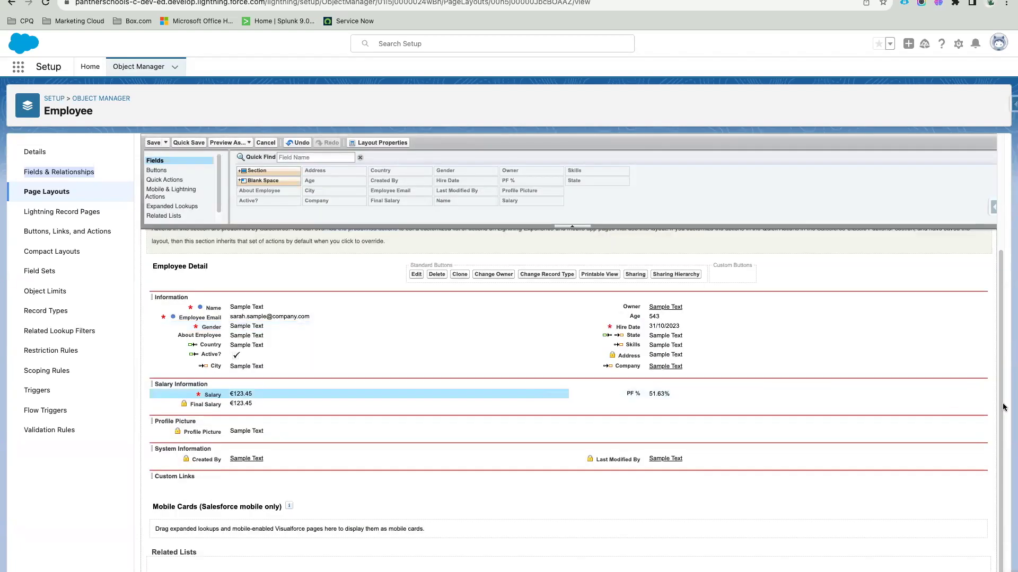
left_click(981, 393)
left_click(606, 367)
left_click(544, 392)
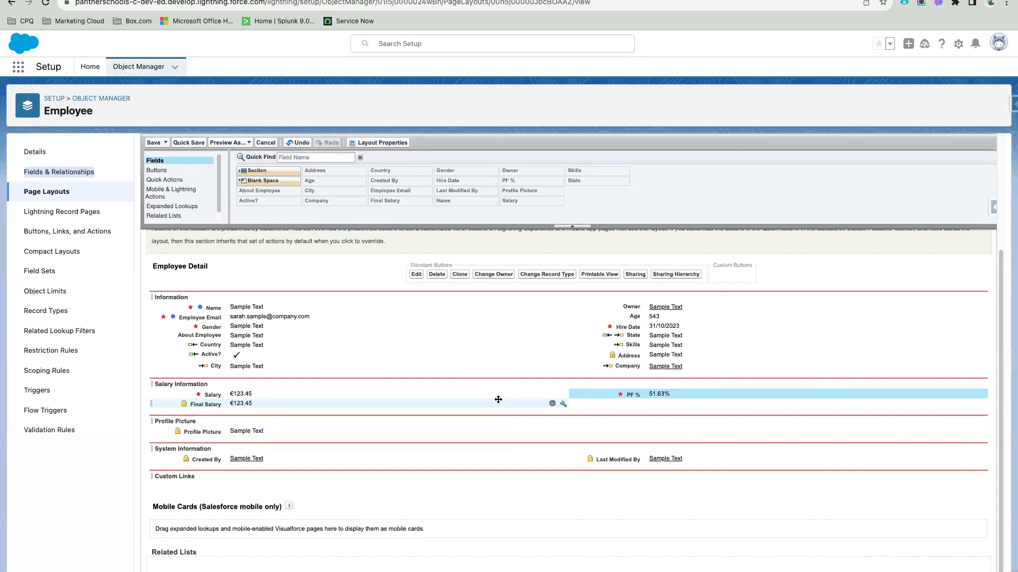
Step: Make the Skills field read-only on the Employee layout
left_click(564, 408)
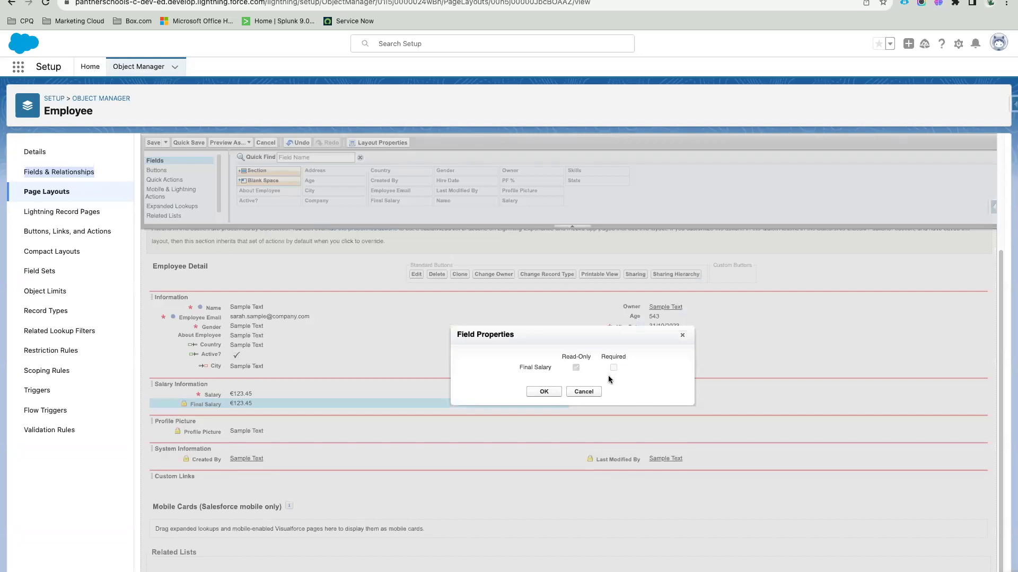
left_click(584, 392)
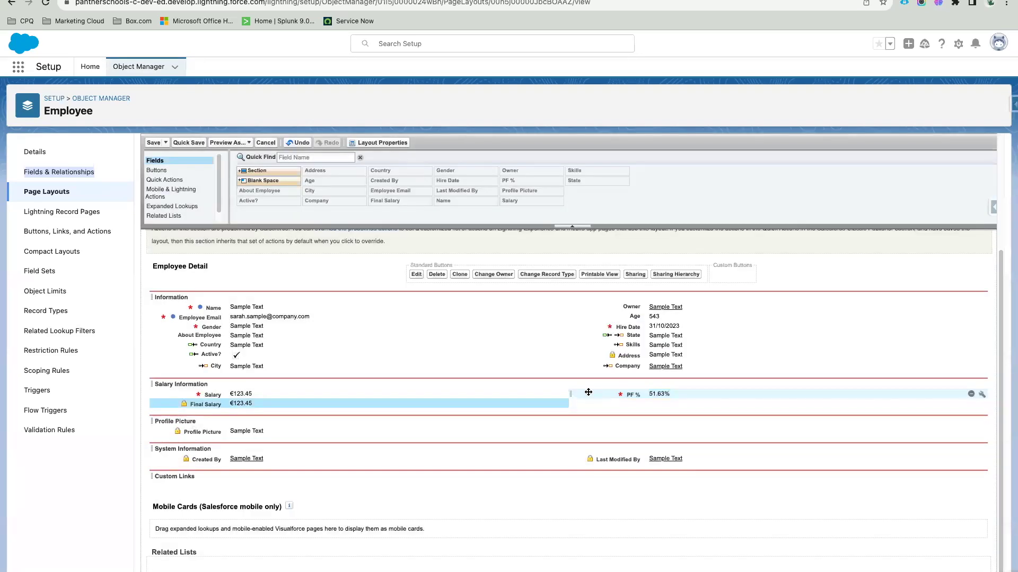
left_click(759, 345)
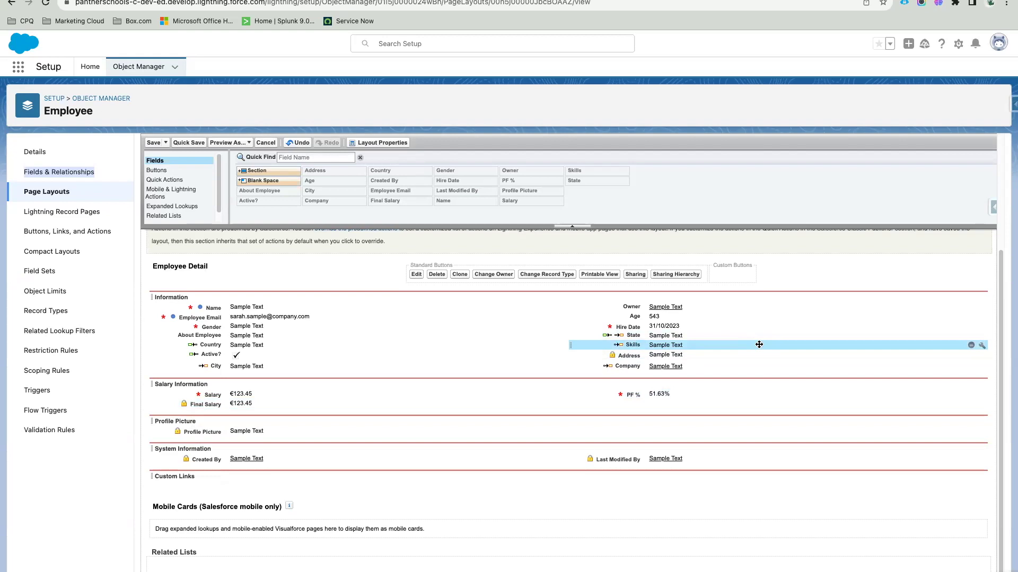
left_click(982, 346)
left_click(568, 368)
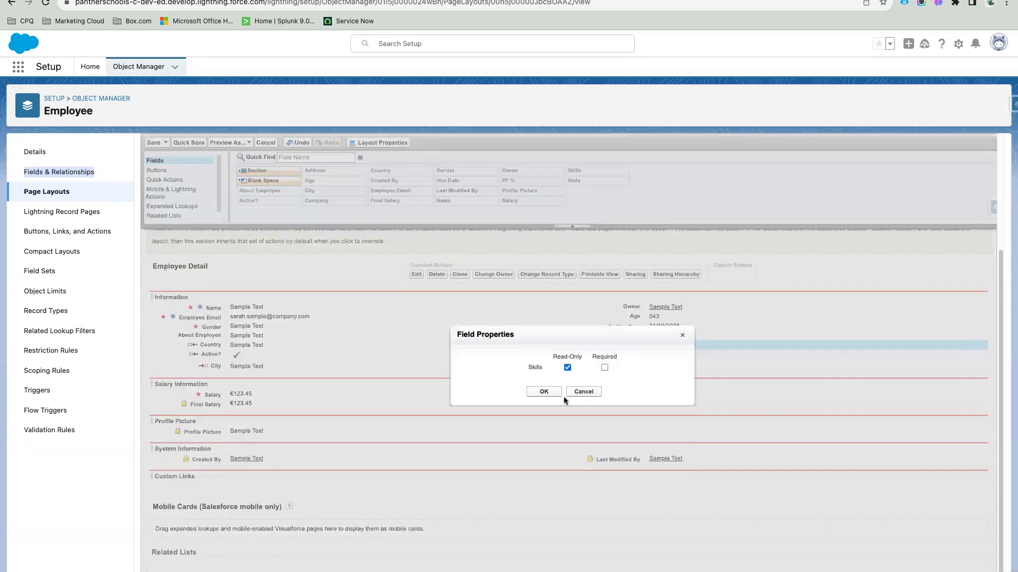
left_click(544, 391)
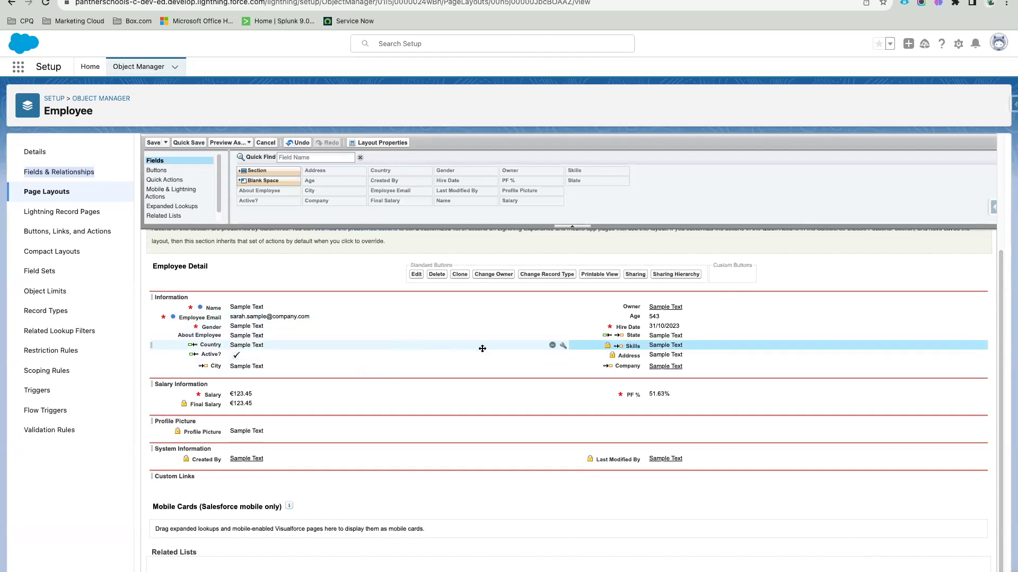
Step: Mark the Country field as required on the Employee layout
left_click(562, 345)
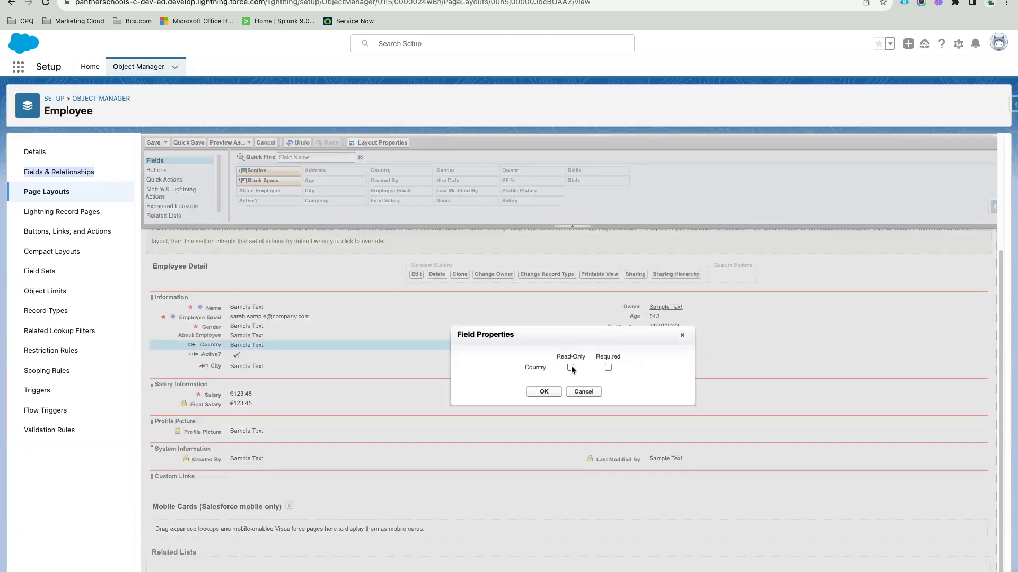
left_click(608, 367)
left_click(546, 392)
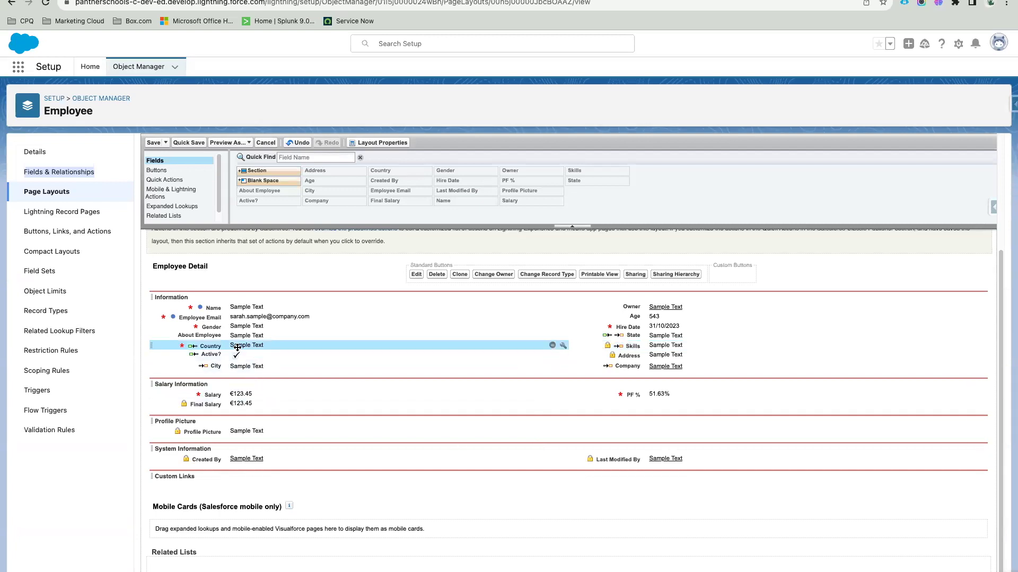
Step: Place State below Country and City below State, then quick-save the layout
left_click_drag(634, 336, 328, 350)
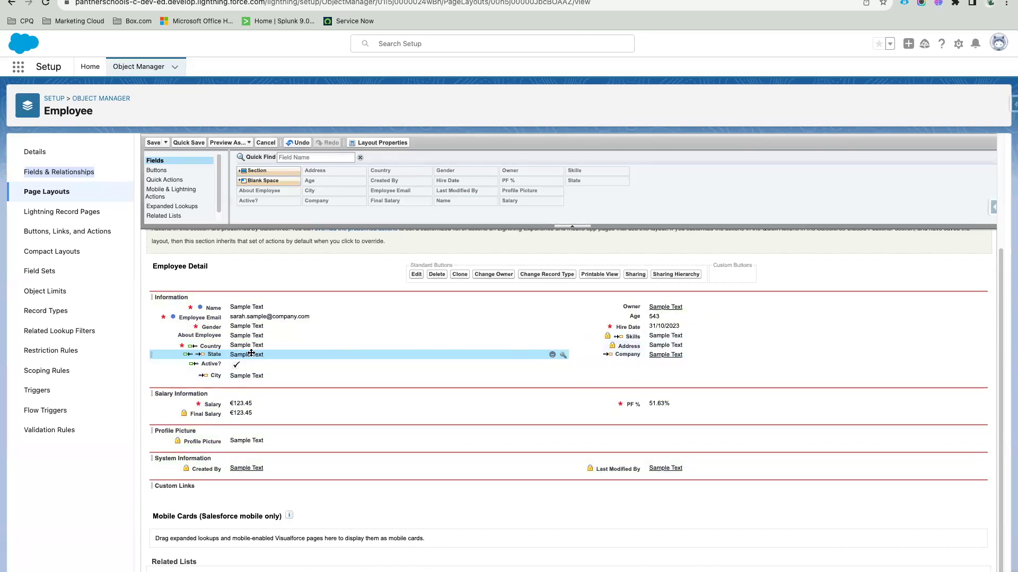
left_click_drag(248, 376, 645, 333)
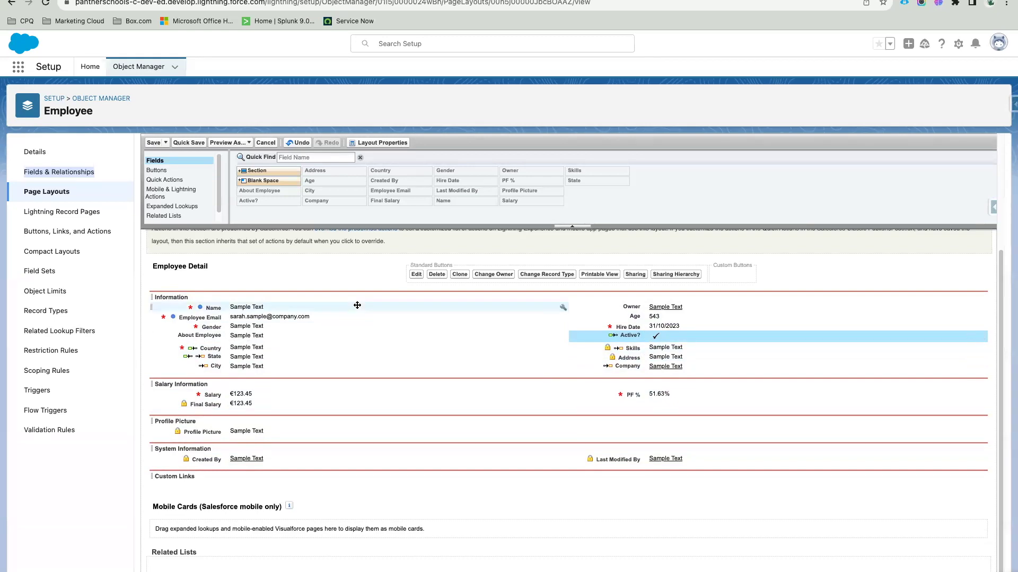
left_click(189, 143)
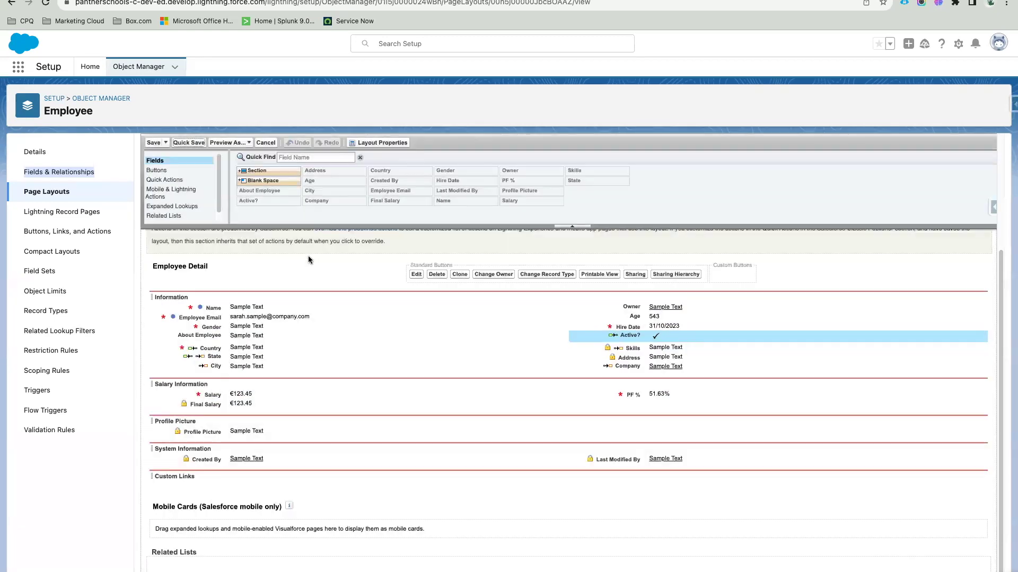
Step: Edit the test Employee record and scroll the form to find Gender, Hire Date, Country, Salary and PF % required
key("ctrl+Tab")
left_click(46, 2)
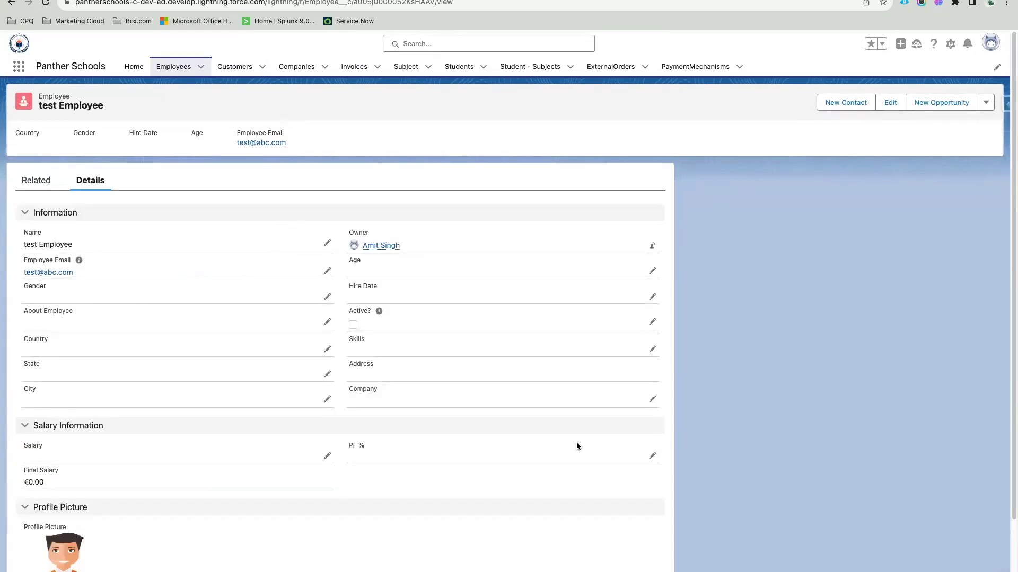
scroll(377, 402, "down", 3)
scroll(377, 405, "up", 3)
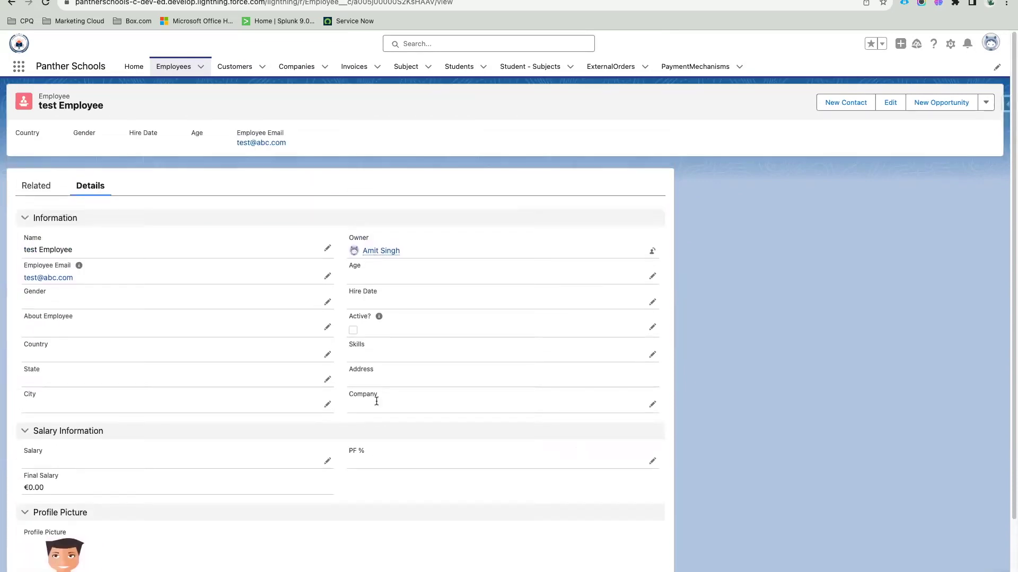
left_click(328, 273)
left_click(339, 352)
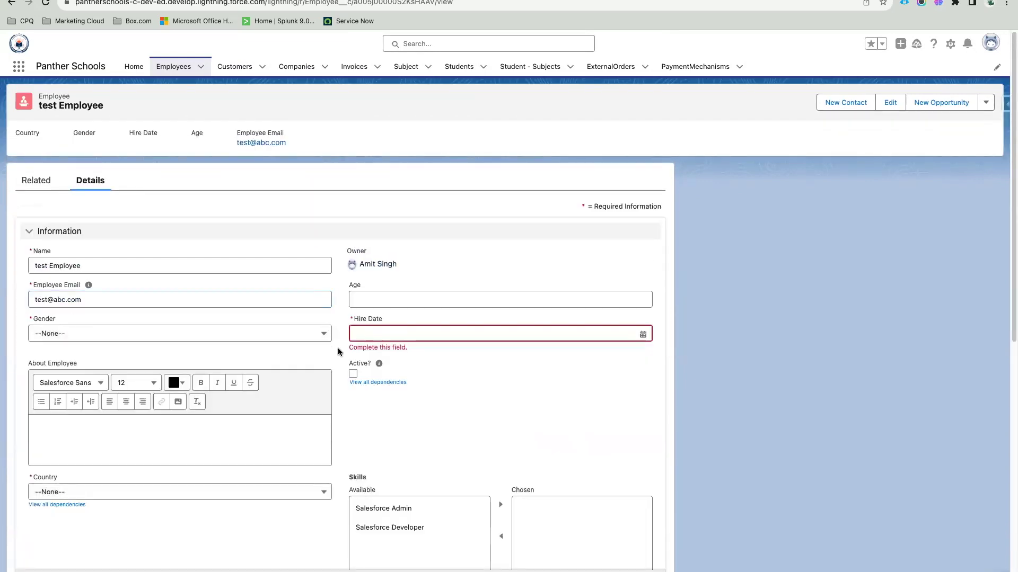
scroll(339, 350, "down", 2)
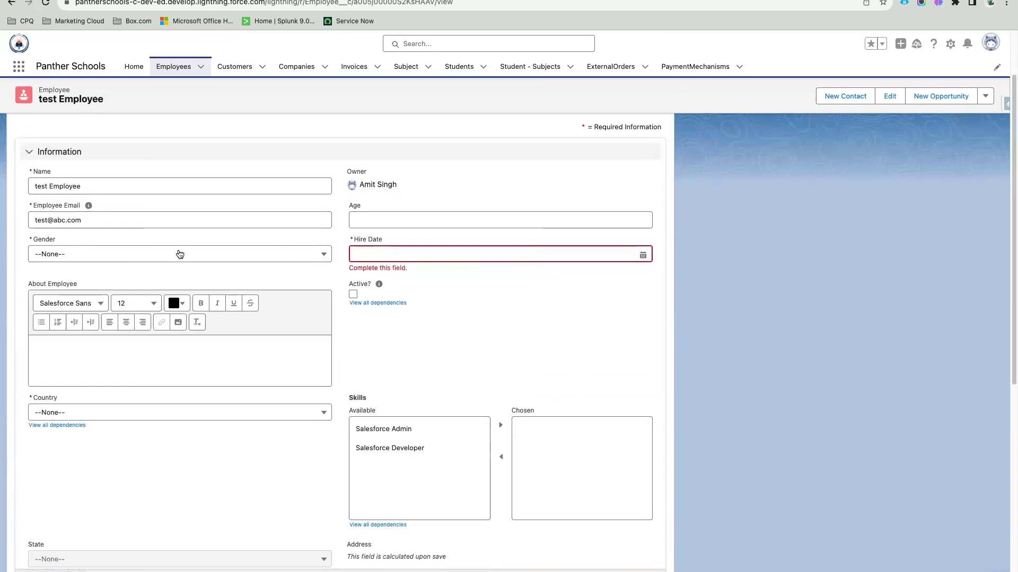
scroll(179, 254, "down", 2)
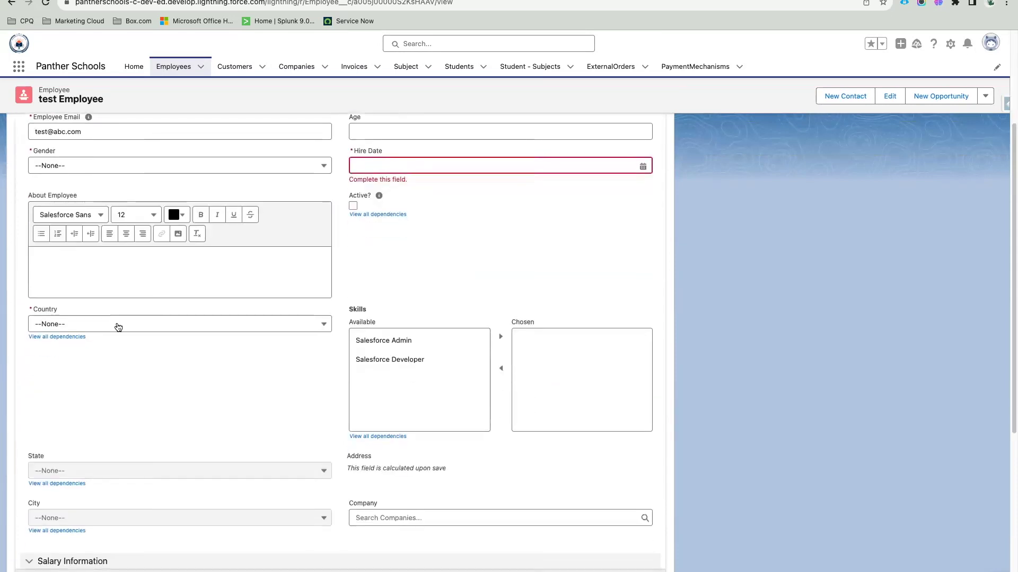
scroll(257, 326, "down", 2)
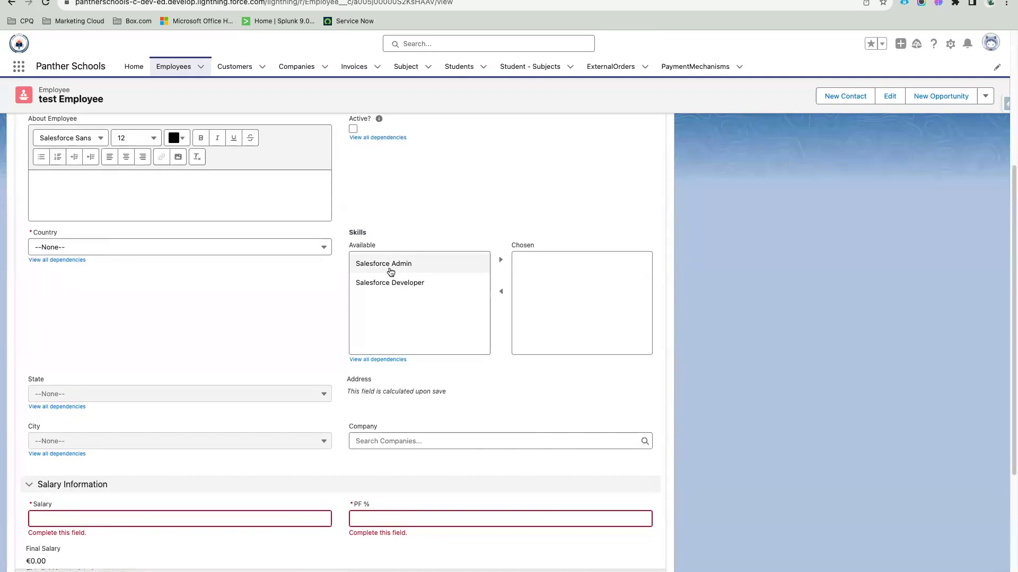
scroll(317, 354, "down", 3)
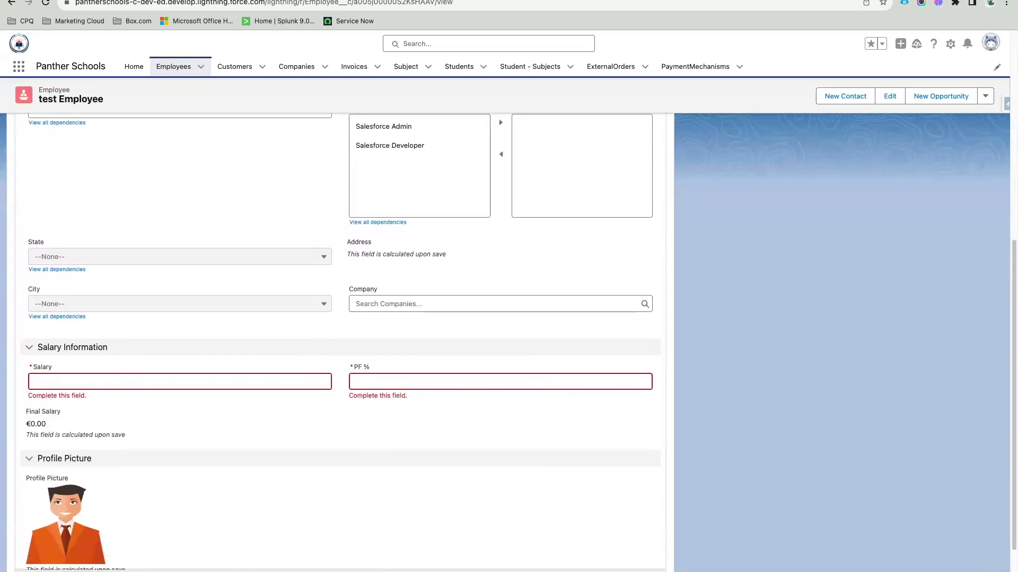
scroll(317, 346, "up", 2)
scroll(325, 351, "up", 5)
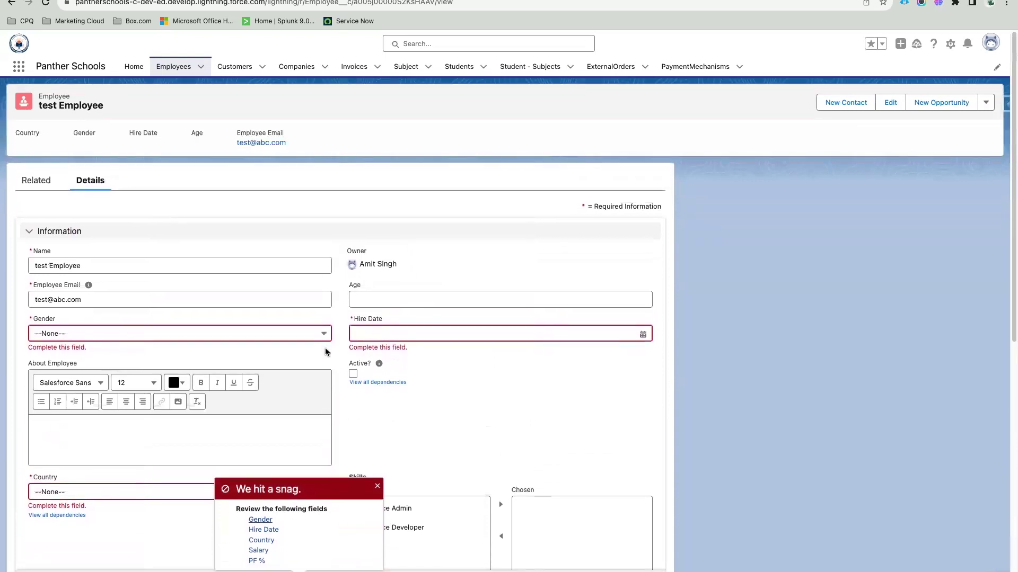
Step: Set Gender to Male, Hire Date to 01/10/2023, and mark the employee Active
left_click(144, 338)
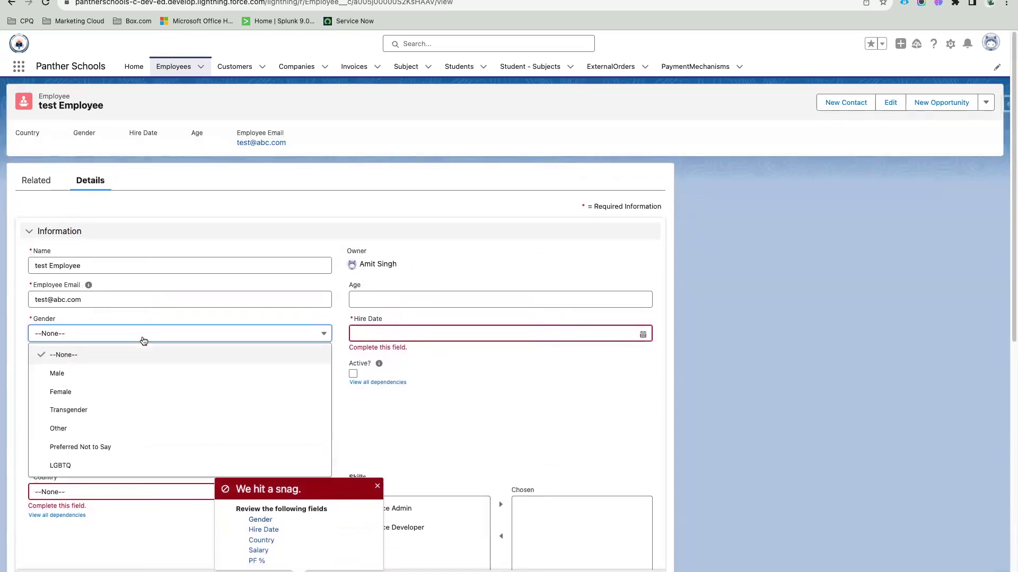
left_click(92, 371)
left_click(377, 333)
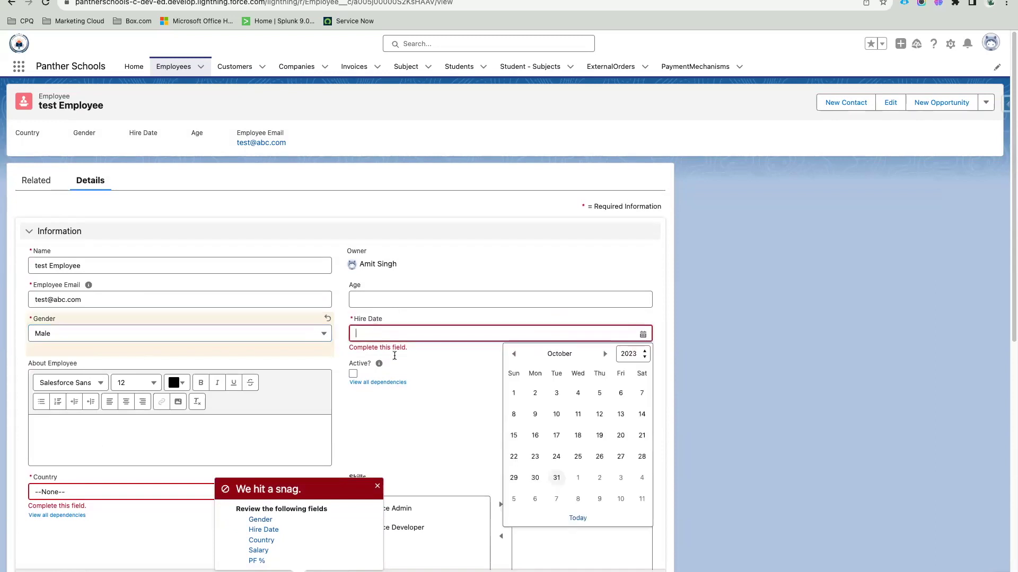
left_click(514, 399)
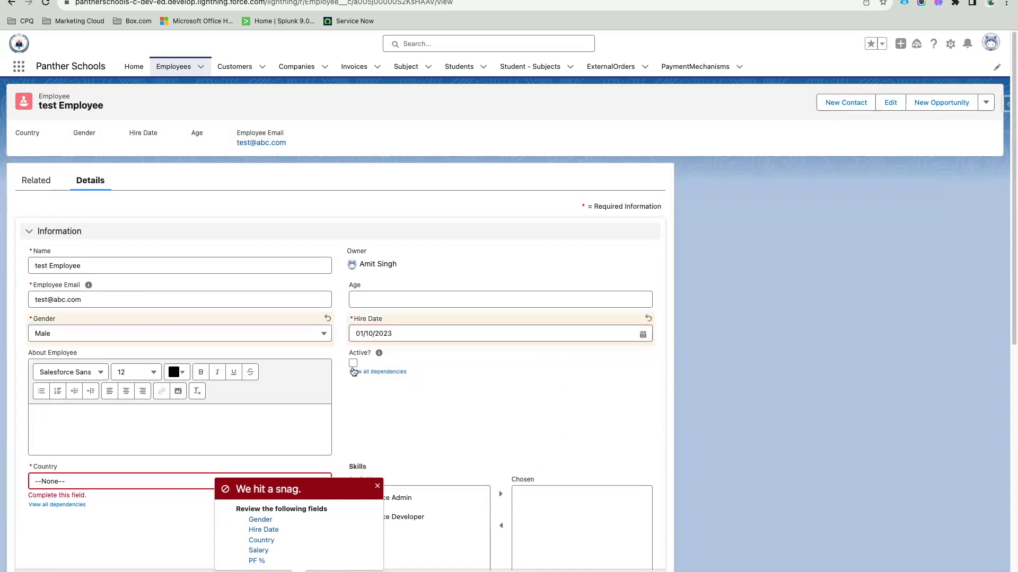
left_click(353, 363)
Step: Set Country to India, State to Uttar Pradesh and City to Bahraich
scroll(349, 419, "down", 2)
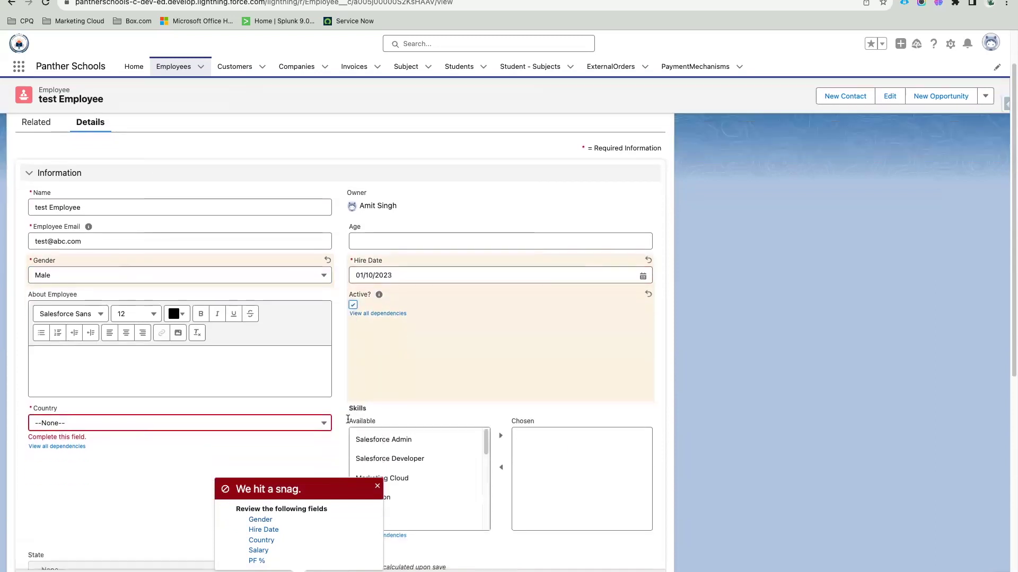
left_click(84, 422)
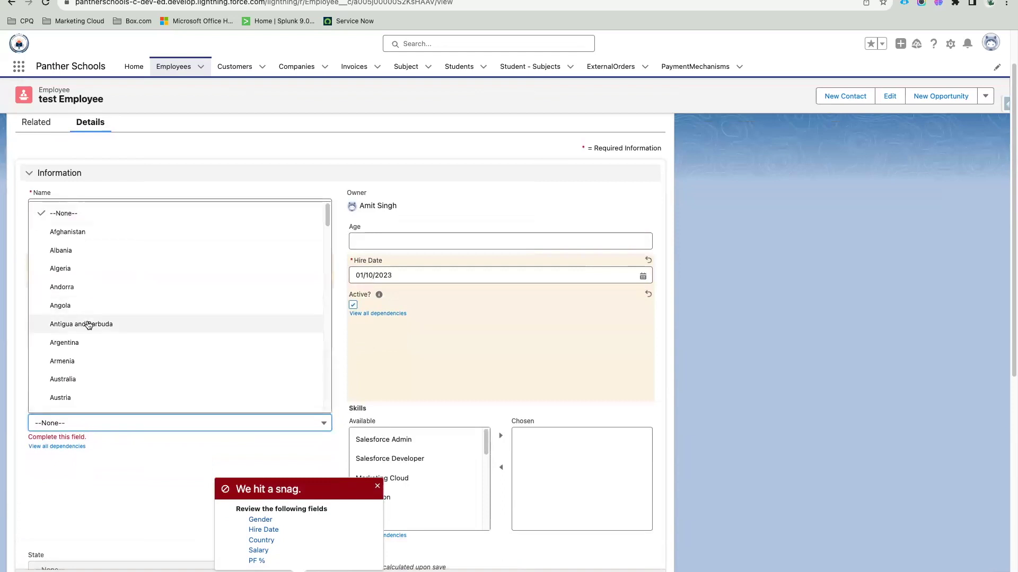
scroll(93, 328, "down", 20)
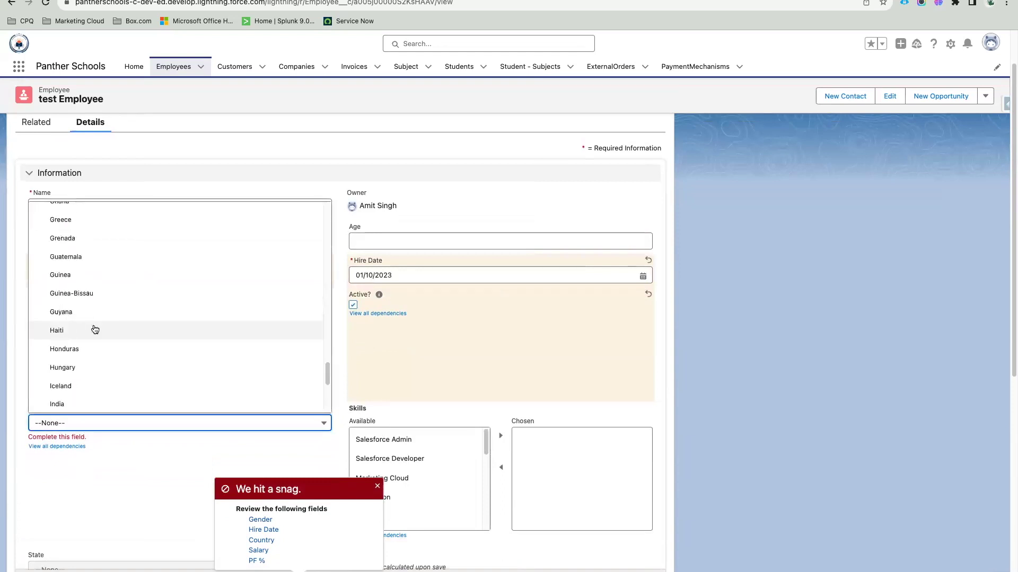
left_click(79, 404)
scroll(133, 466, "down", 4)
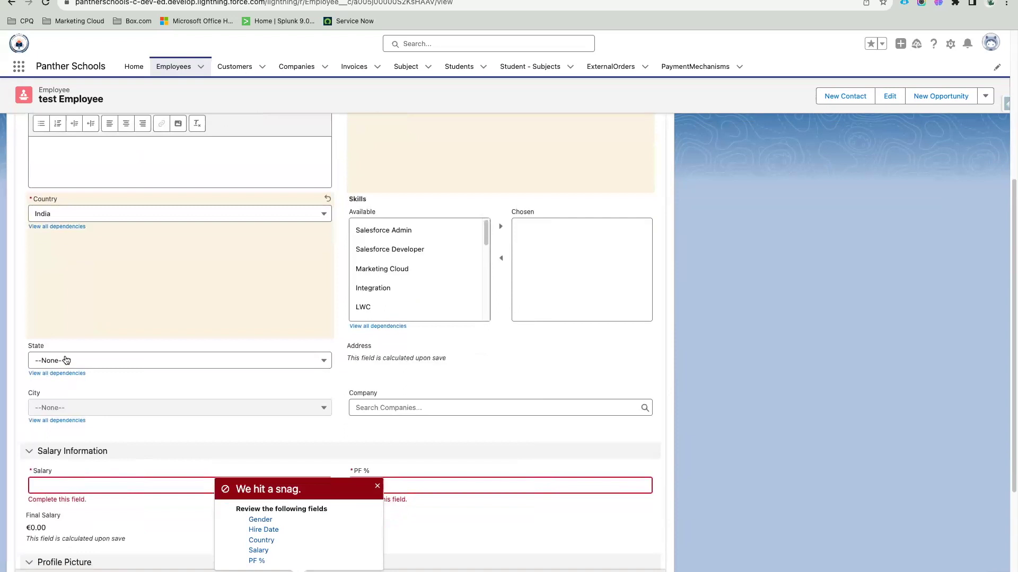
left_click(66, 360)
scroll(109, 453, "down", 10)
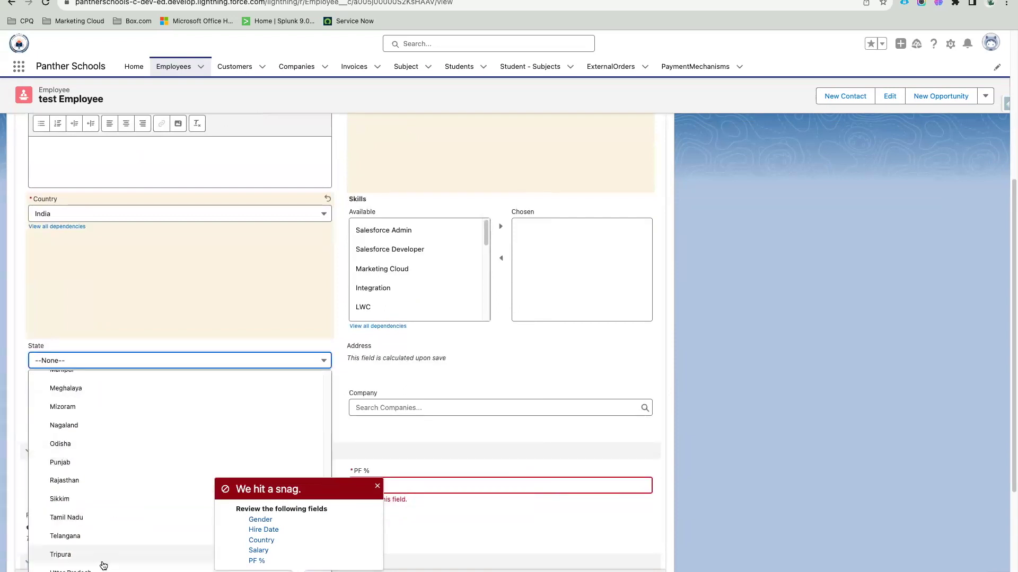
left_click(71, 568)
left_click(86, 413)
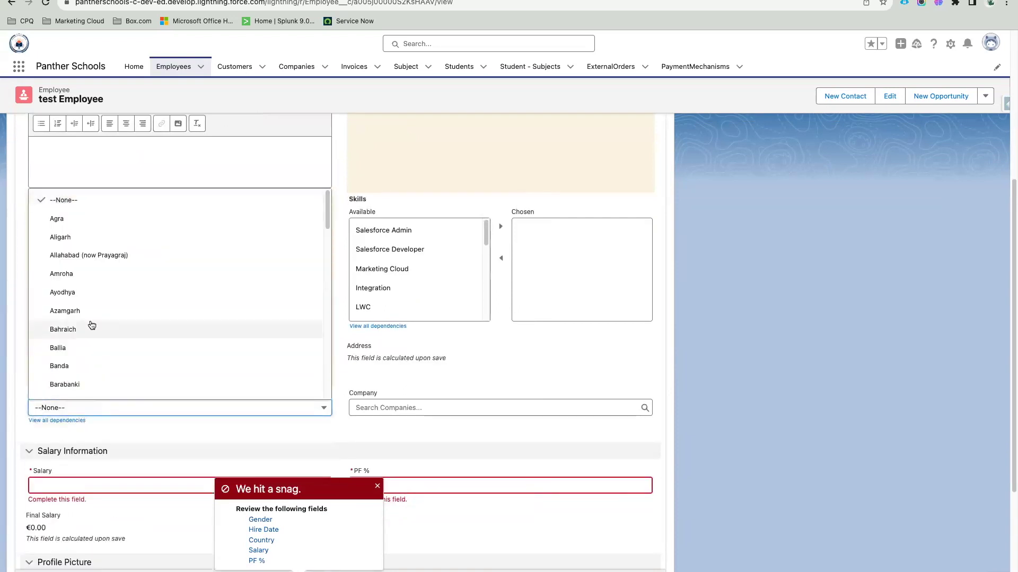
left_click(63, 329)
Step: Enter Salary 76,76,567 and PF % 12, and add the Salesforce Admin skill
scroll(85, 339, "down", 3)
left_click(85, 339)
type("76,76,567")
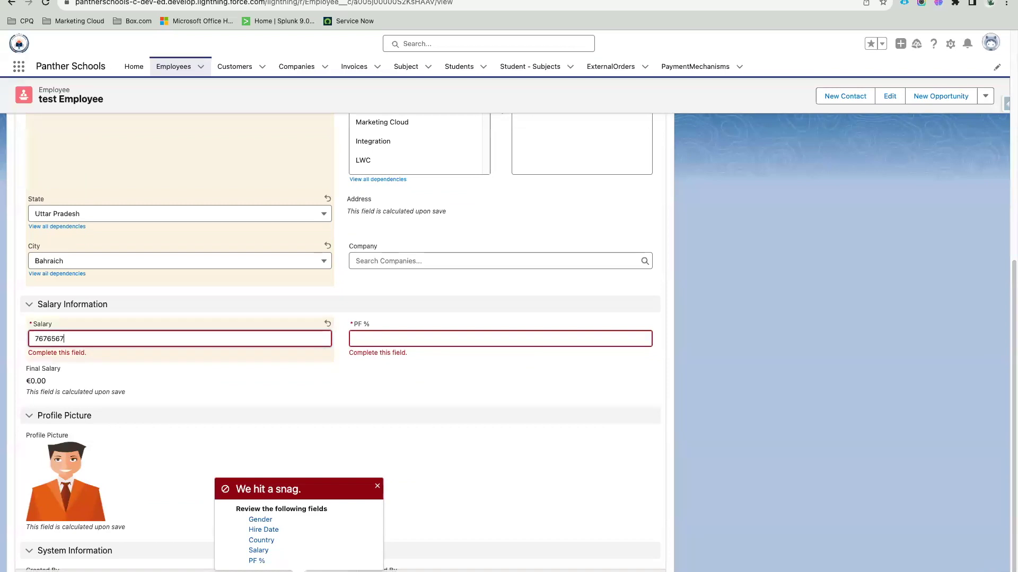
key("Tab")
type("12")
left_click(379, 381)
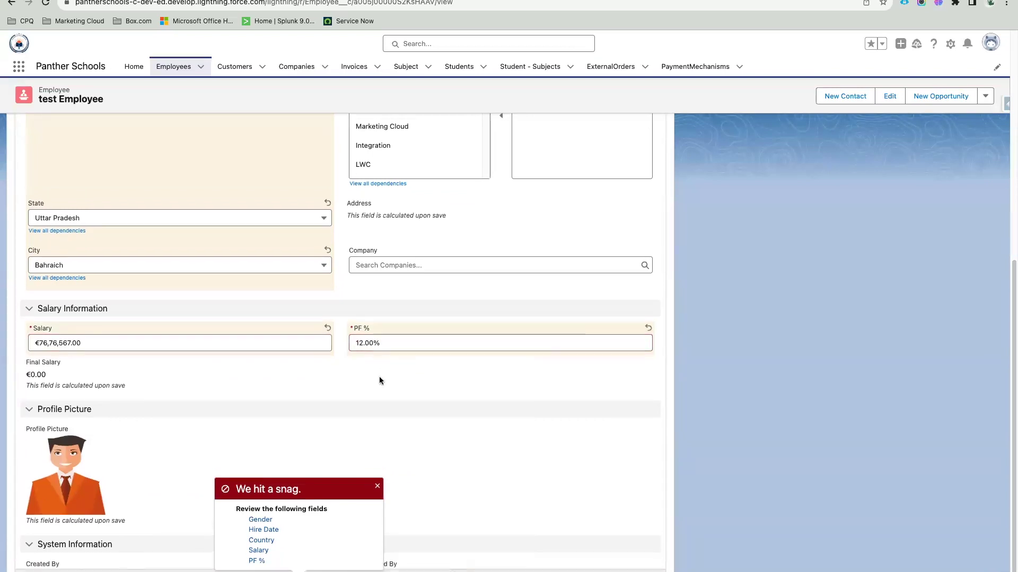
scroll(380, 380, "up", 10)
scroll(479, 441, "down", 3)
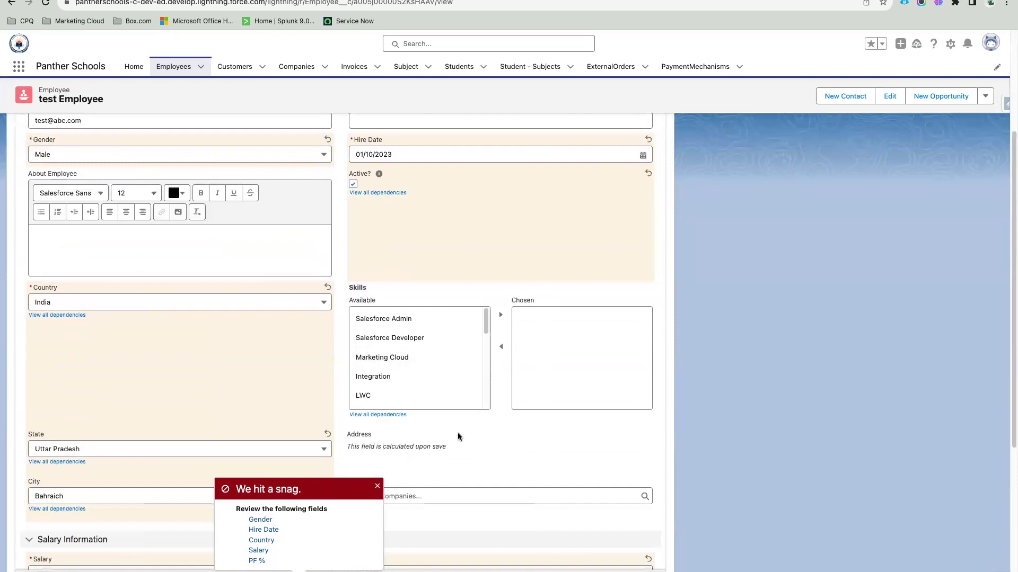
left_click(391, 320)
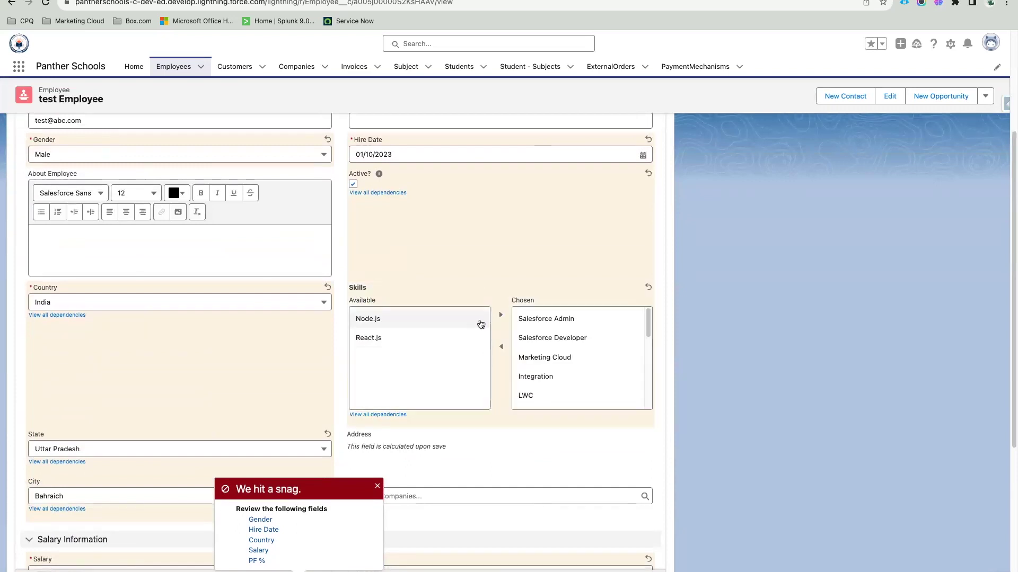
Step: Retry saving the record and jump to the Name field flagged by the error
scroll(490, 364, "down", 5)
key("Return")
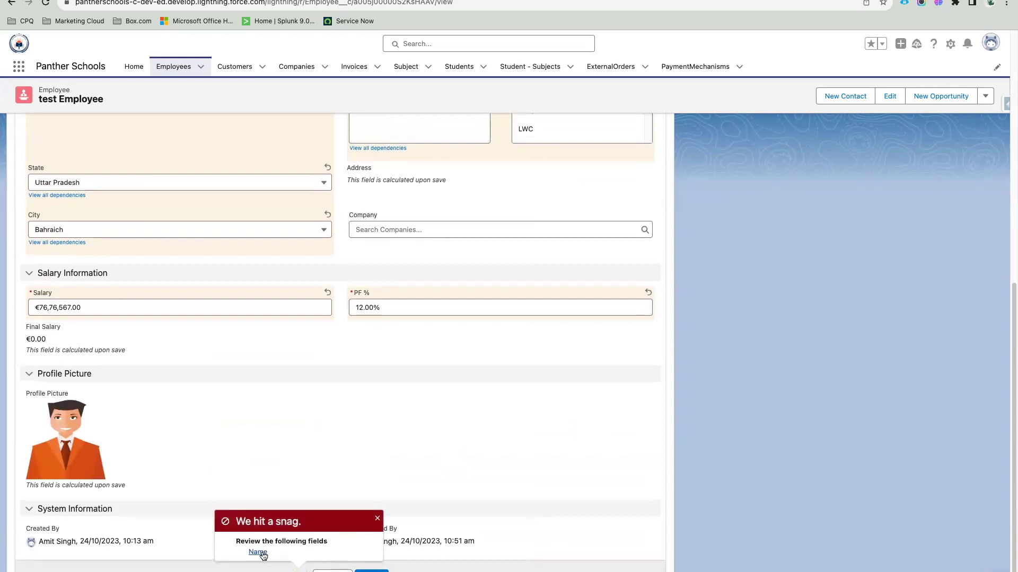
left_click(258, 551)
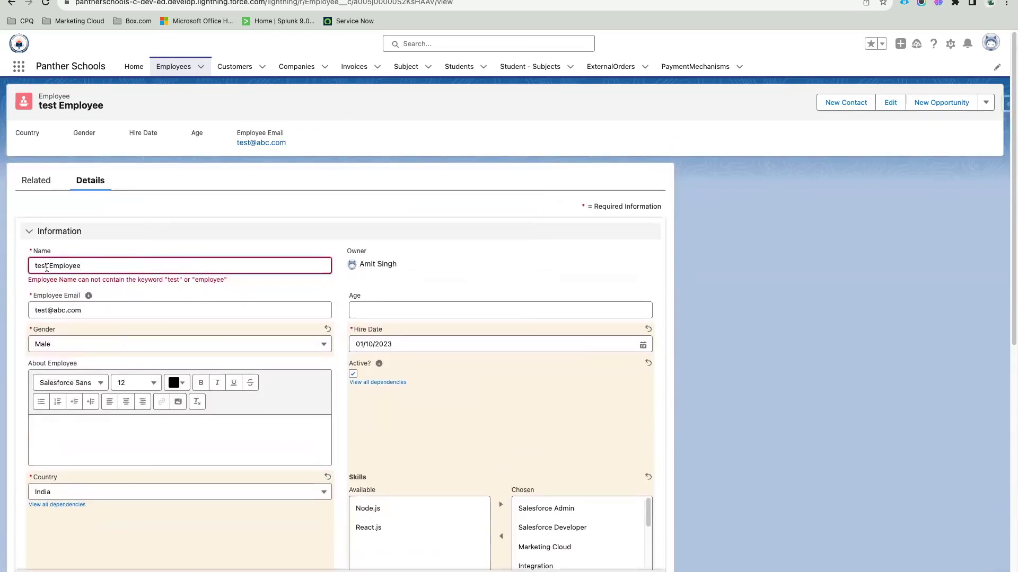
Step: Replace the Name with the new employee name, save, and return to the Employees tab
triple_click(40, 265)
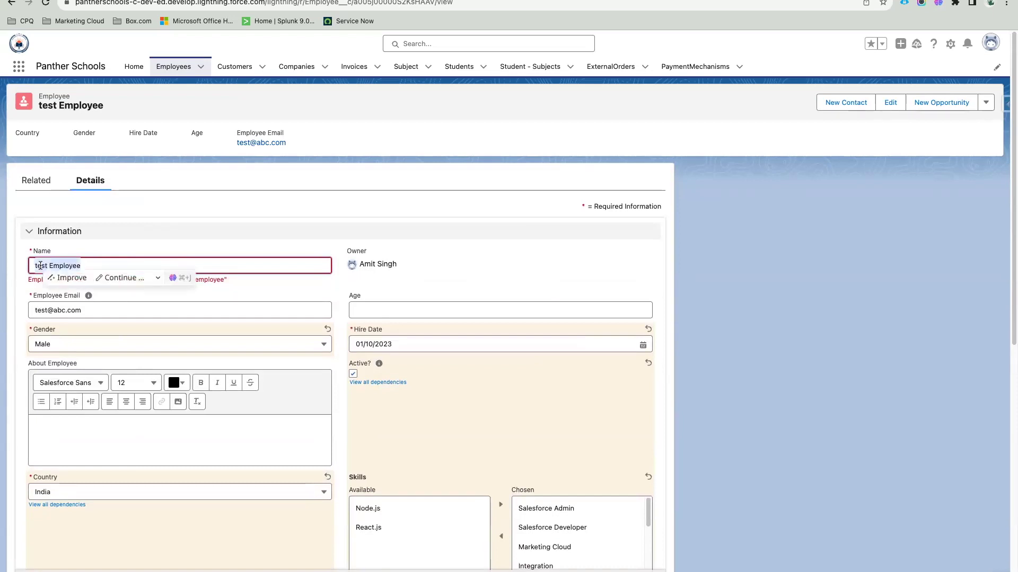
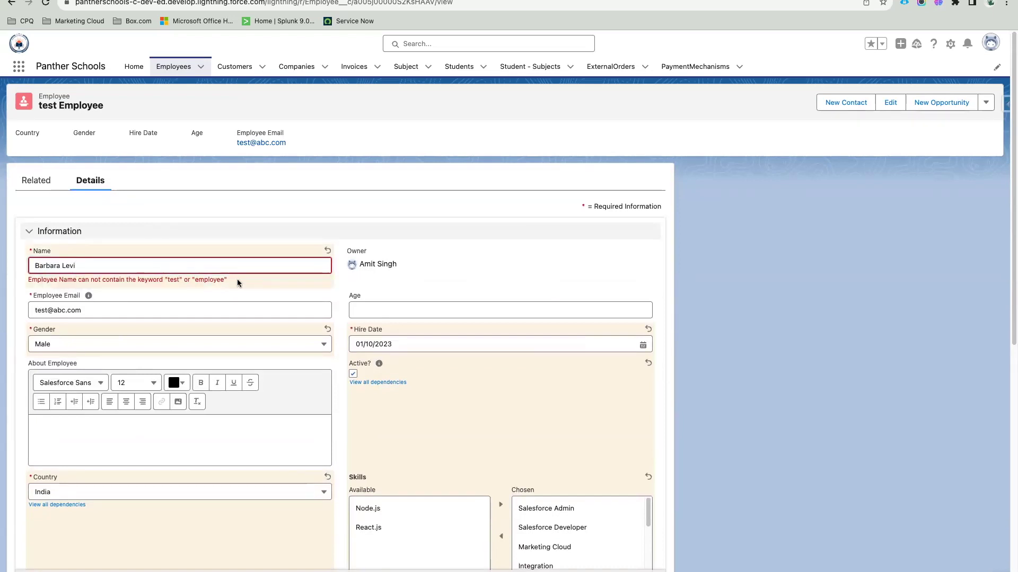
scroll(256, 321, "down", 7)
key("Return")
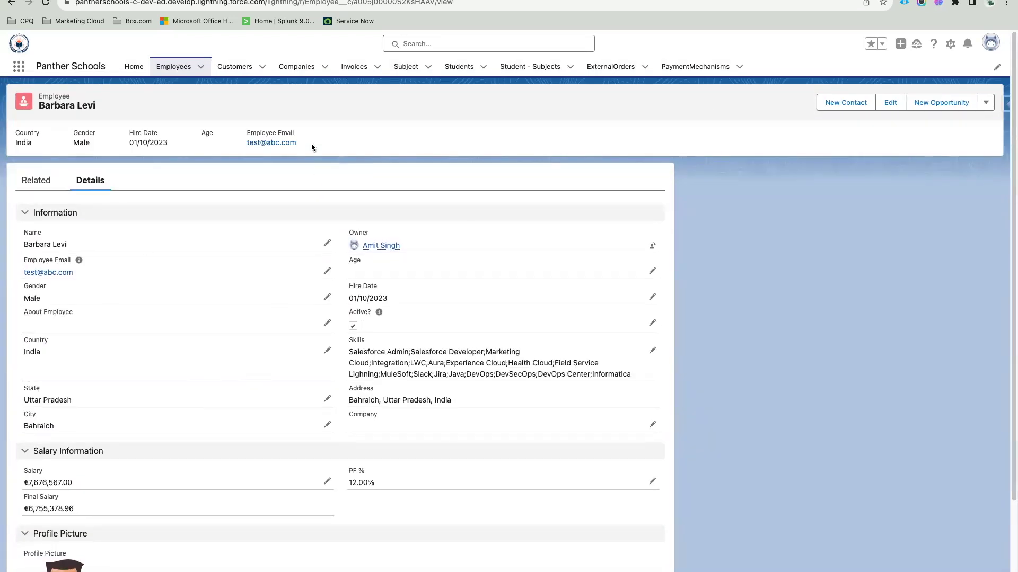
left_click(170, 75)
Step: Open a blank New Employee form, scroll through its fields, then cancel it
left_click(879, 102)
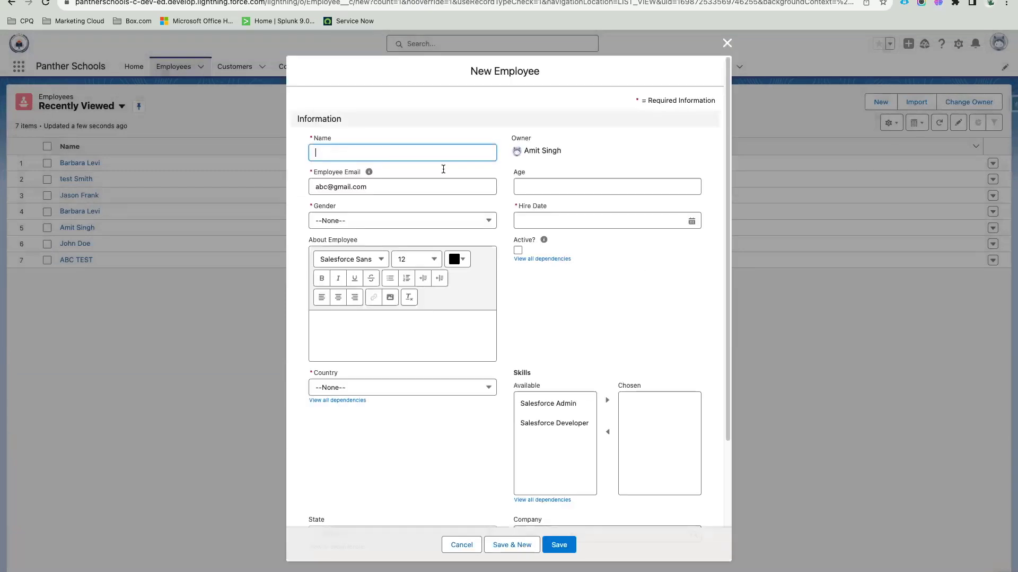
scroll(560, 322, "down", 2)
scroll(560, 322, "up", 2)
double_click(325, 120)
scroll(539, 288, "down", 3)
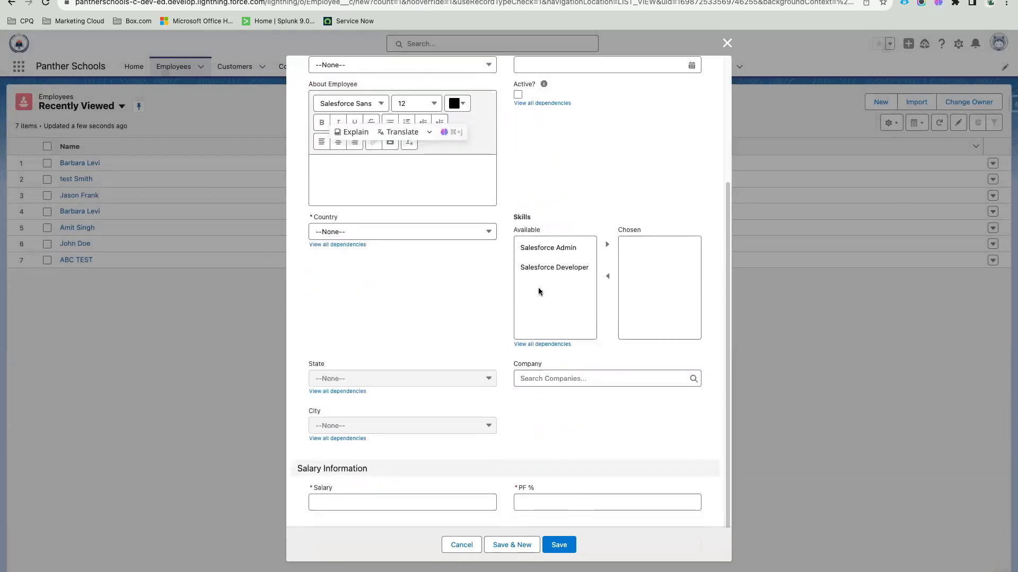
triple_click(329, 469)
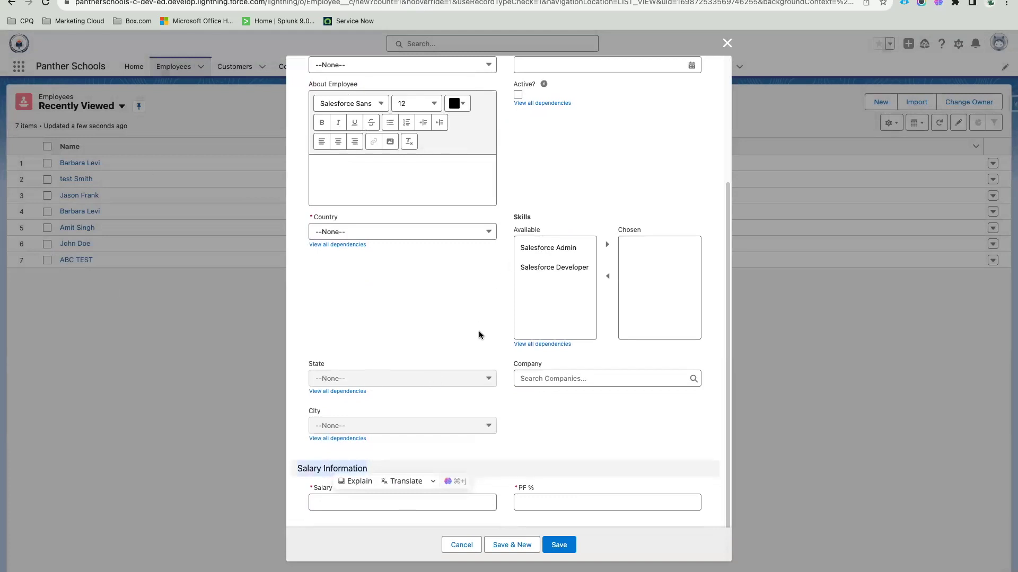
scroll(479, 331, "up", 5)
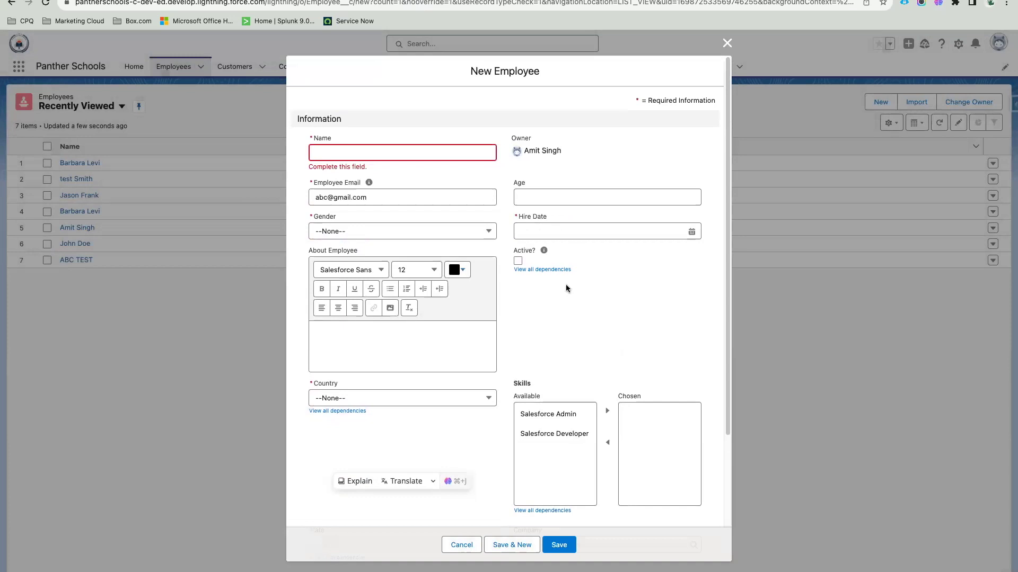
left_click(456, 544)
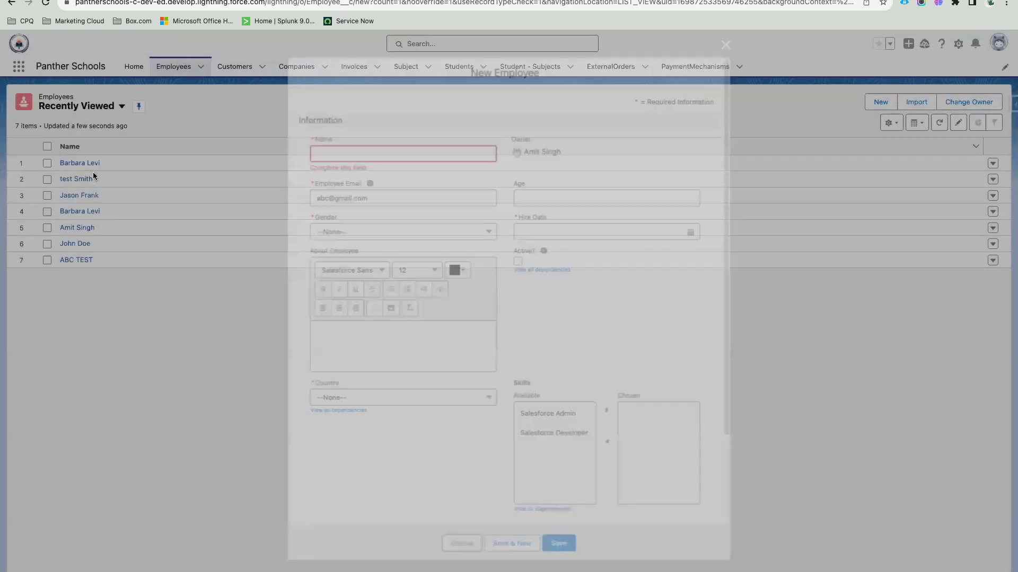
Step: Open the renamed employee's record, inline-edit to review Skills and Address, then return to the layout editor
left_click(88, 163)
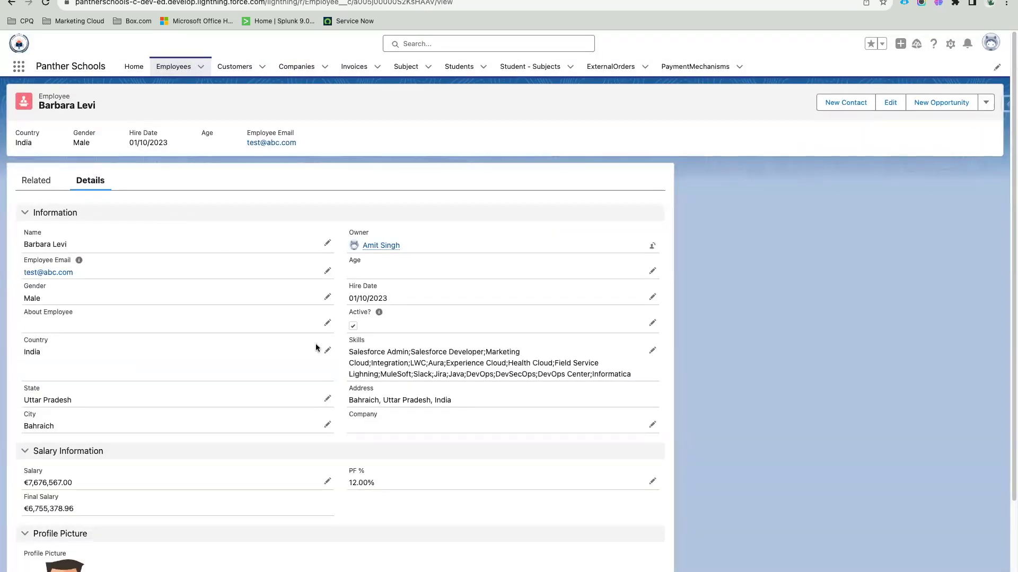
left_click(652, 351)
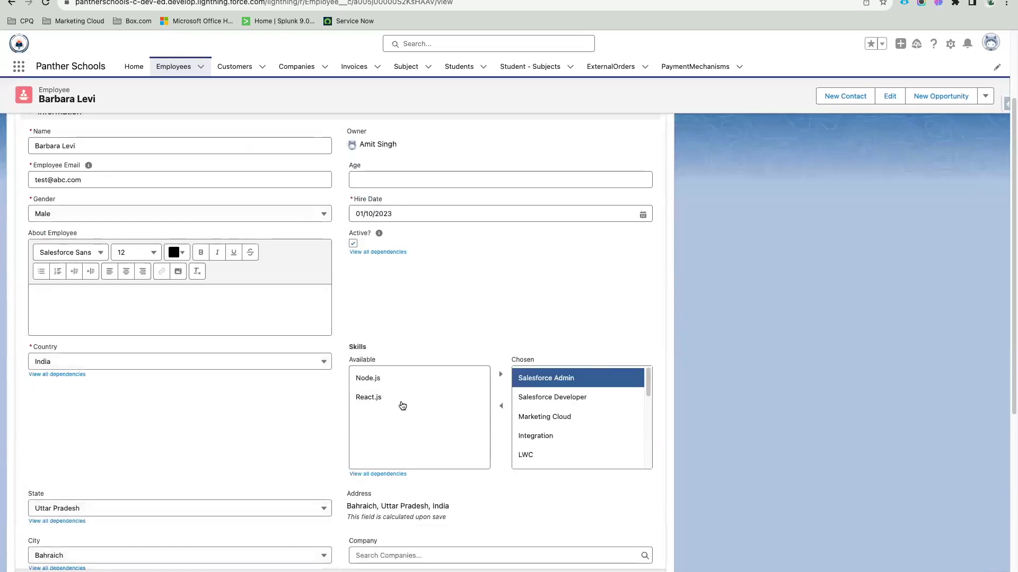
left_click_drag(377, 347, 343, 350)
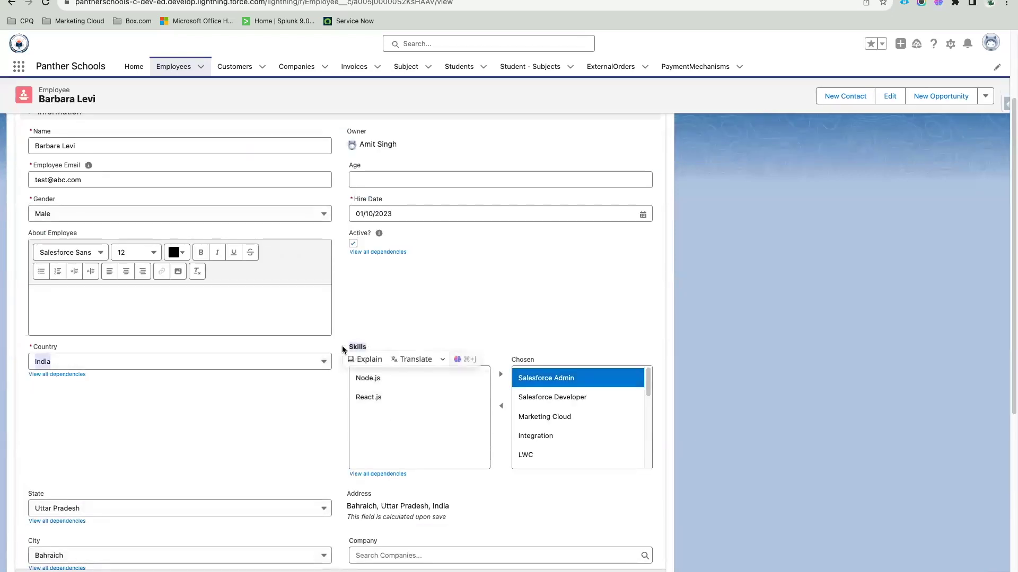
left_click(407, 314)
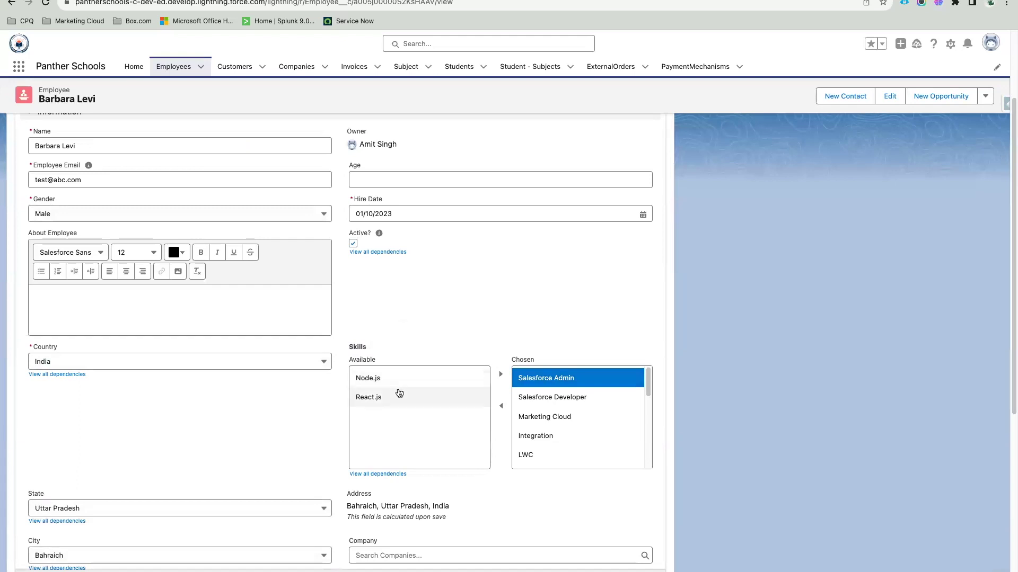
scroll(398, 392, "down", 5)
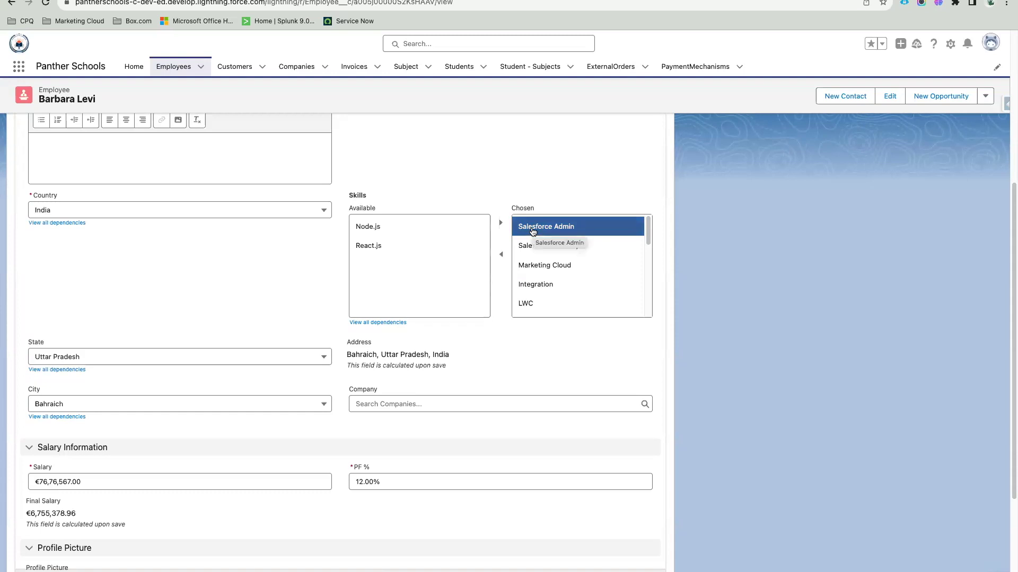
triple_click(424, 355)
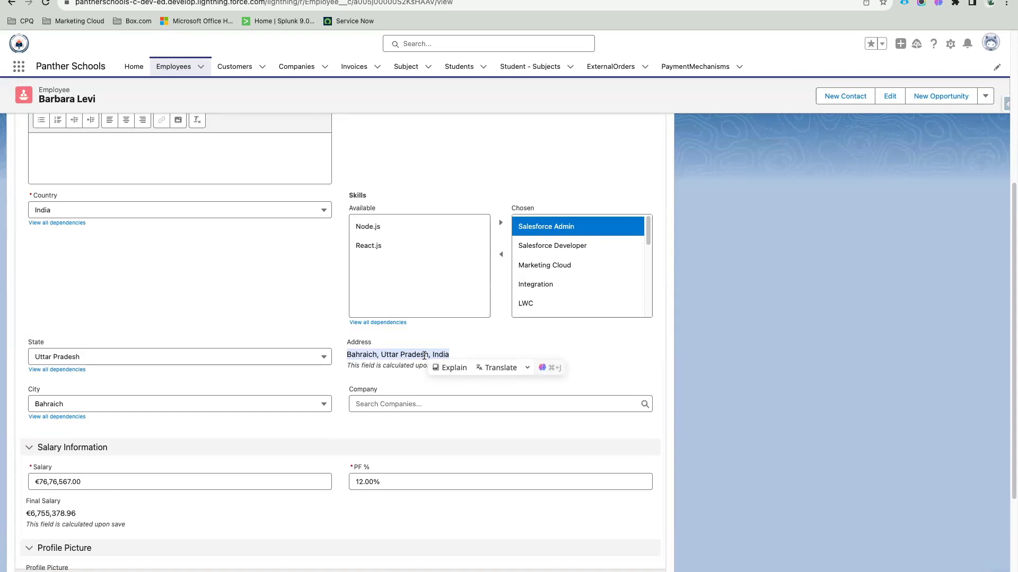
left_click(425, 355)
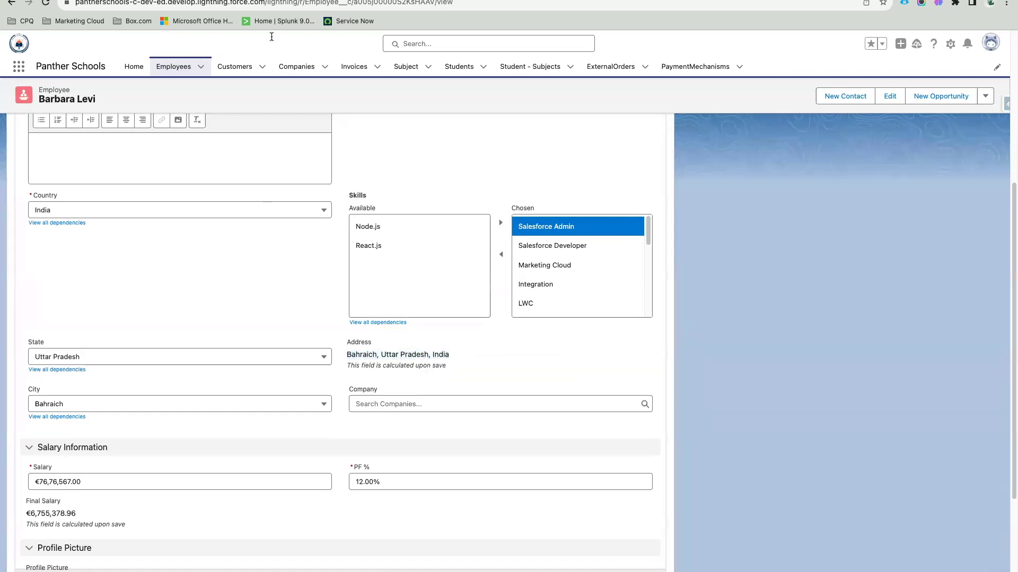
key("ctrl+Tab")
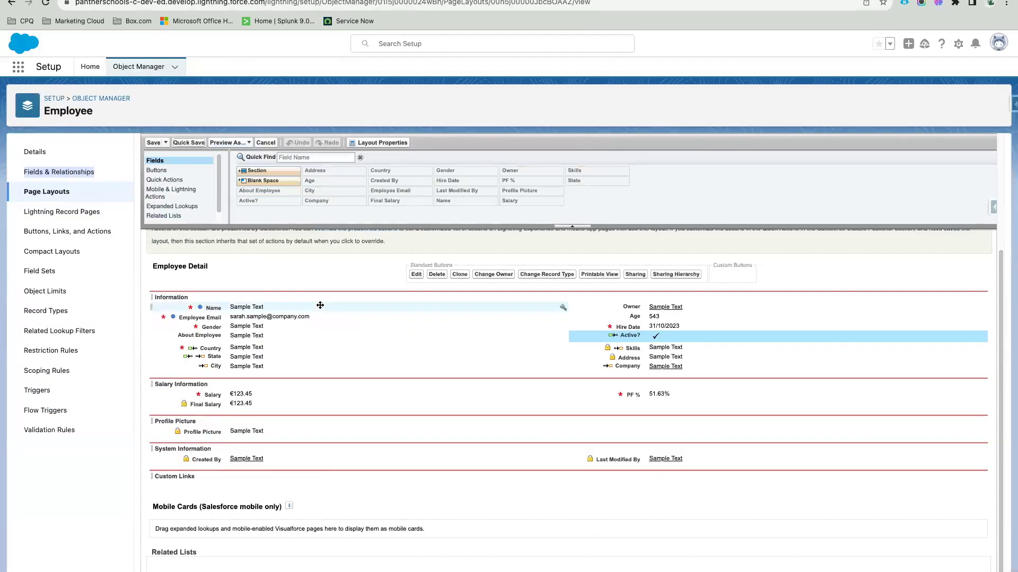
Step: Start a new Date custom field from the Employee object's Fields & Relationships
key("ctrl+Tab")
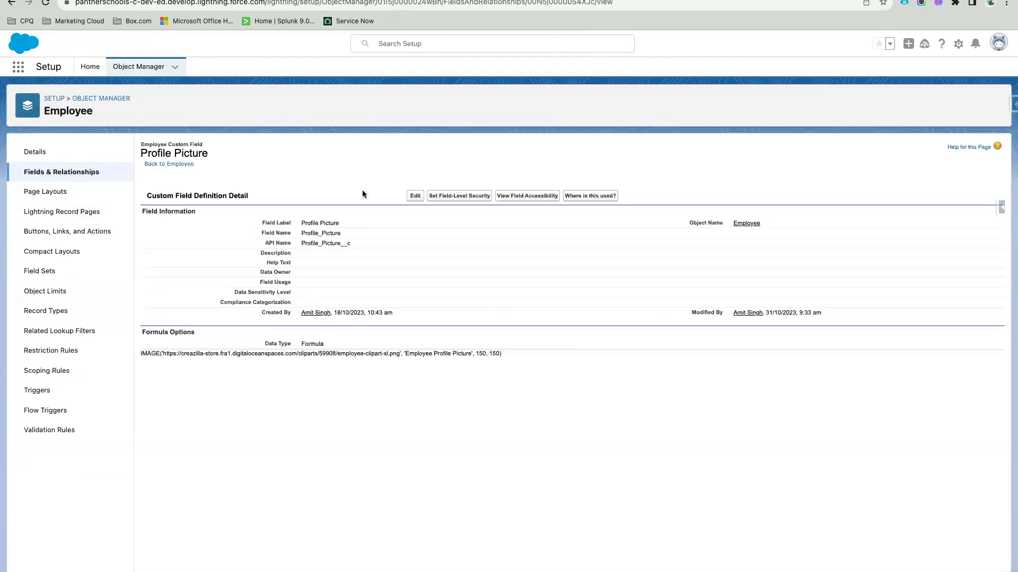
left_click(98, 170)
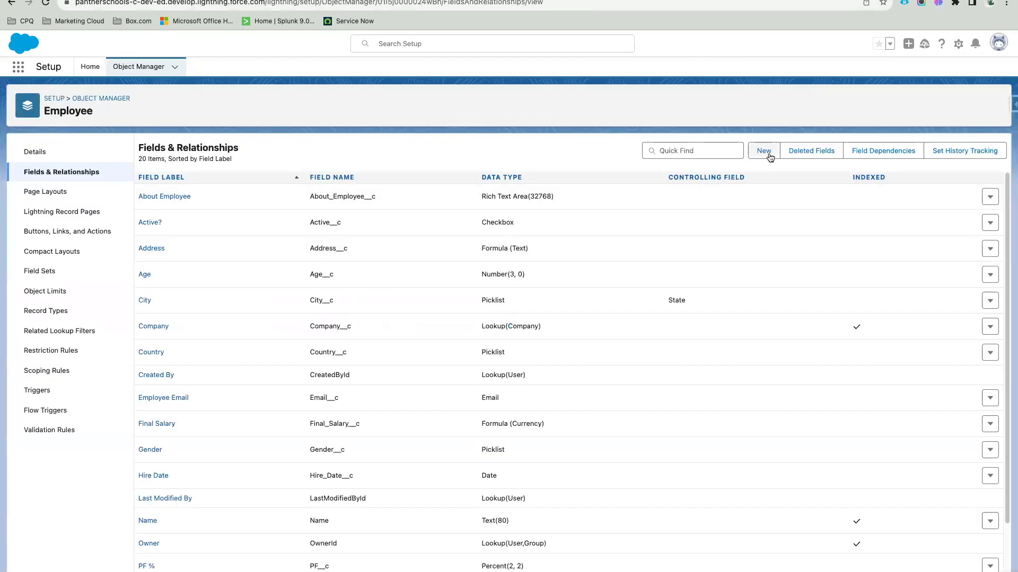
left_click(764, 151)
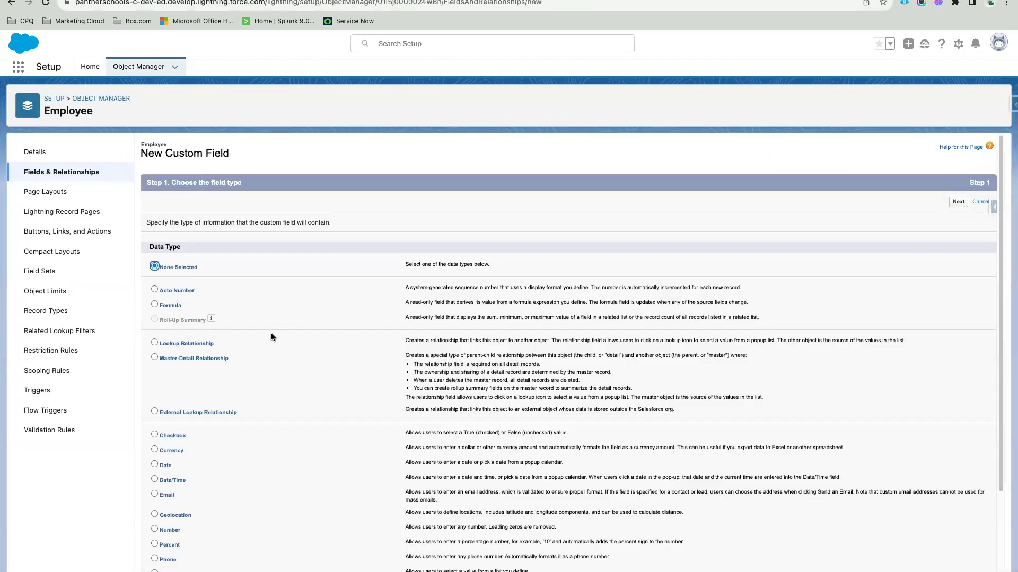
scroll(244, 448, "down", 1)
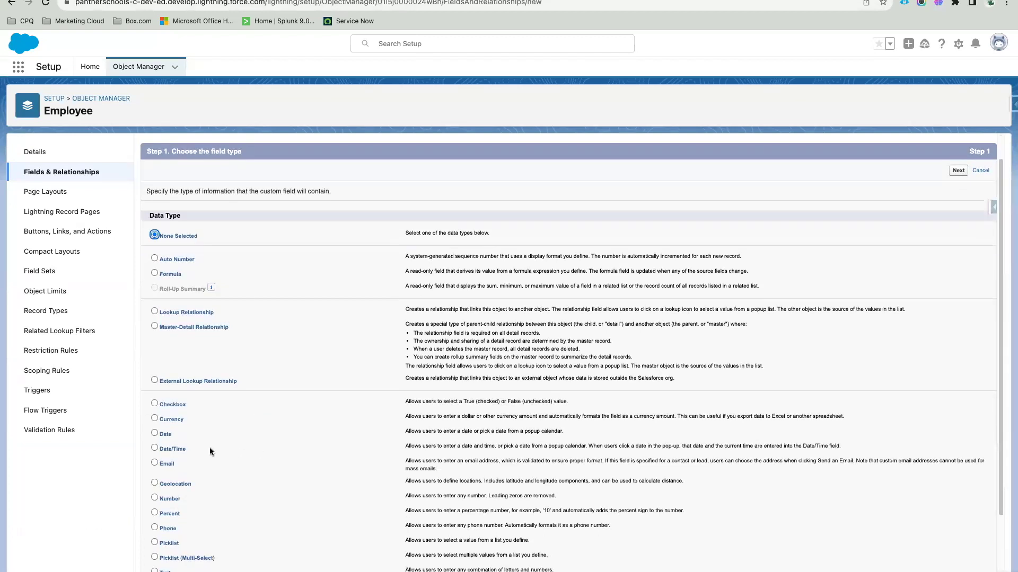
left_click(168, 435)
left_click(957, 170)
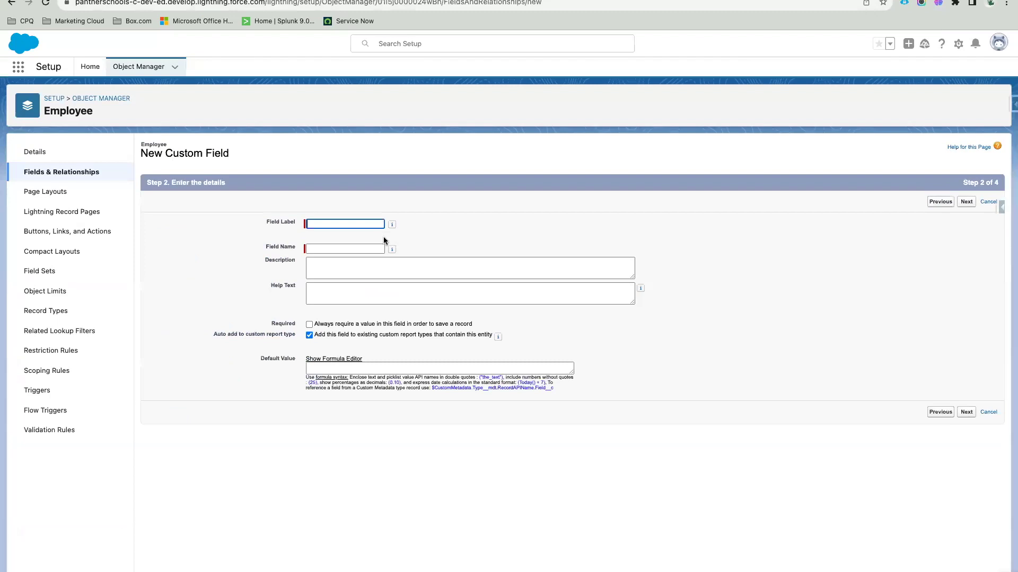
Step: Label the Date field 'CurrentTime' and give it a TODAY() default via the formula editor
left_click(338, 224)
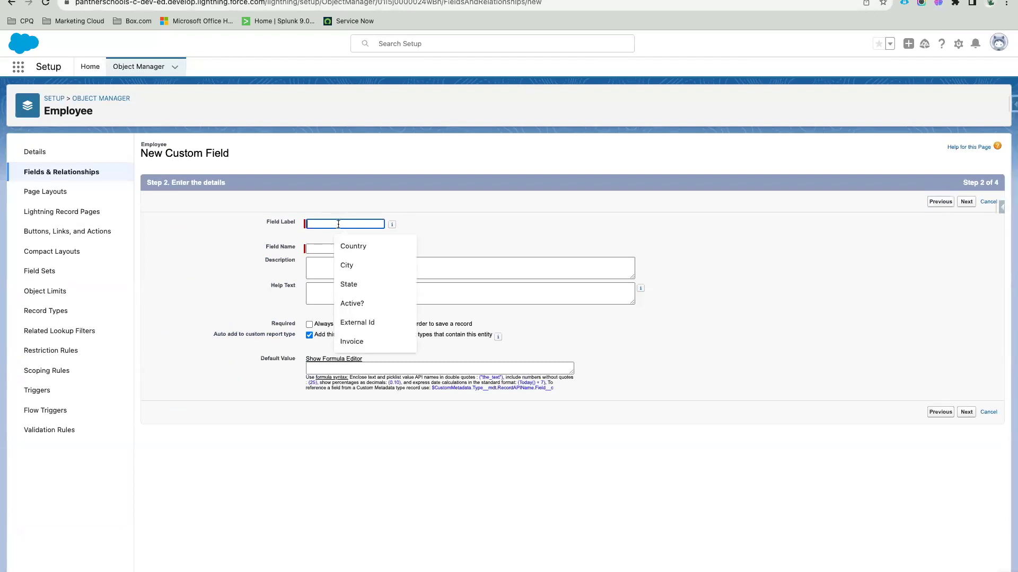
type("CurrentTime")
left_click(468, 231)
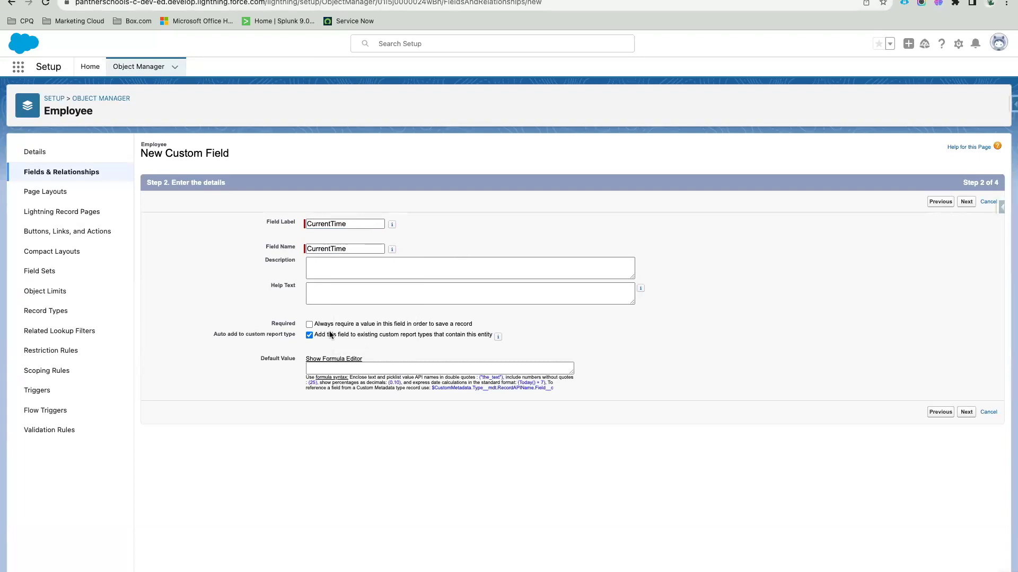
left_click(335, 369)
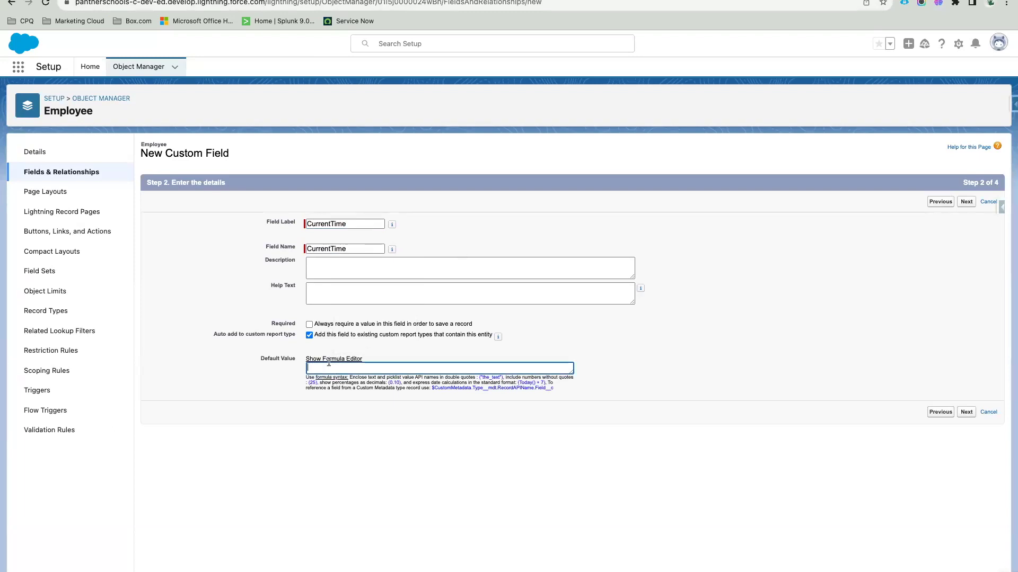
left_click(328, 360)
left_click(434, 381)
left_click(438, 380)
scroll(620, 408, "down", 10)
left_click(589, 385)
scroll(597, 417, "down", 1)
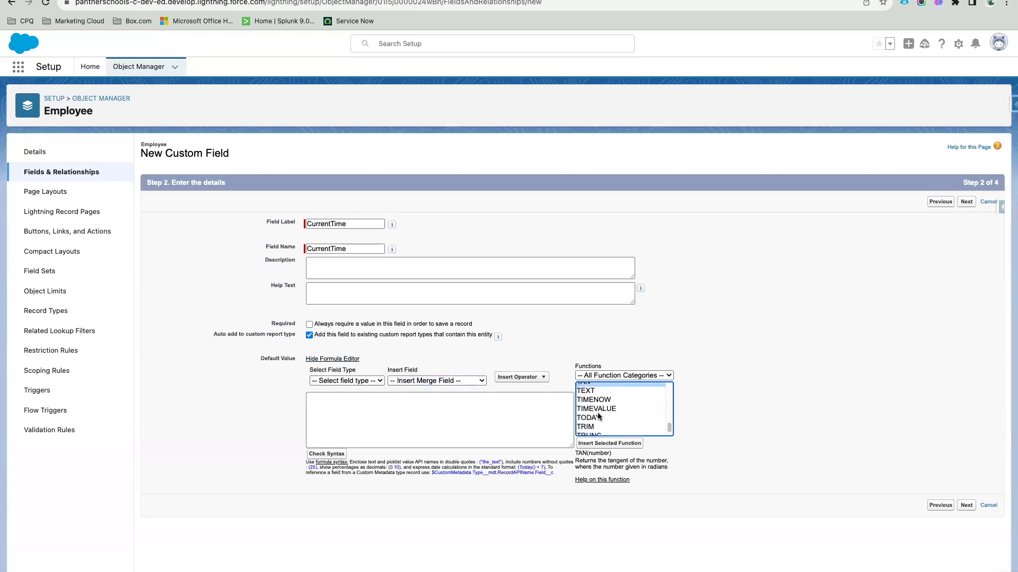
double_click(610, 418)
left_click(966, 500)
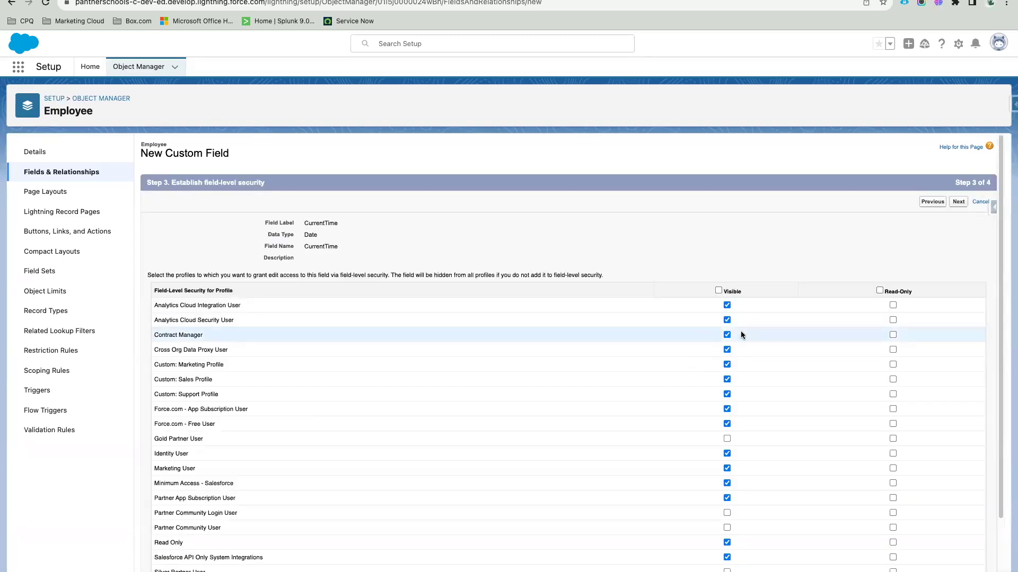
Step: Make CurrentTime visible and read-only for every profile
left_click(719, 290)
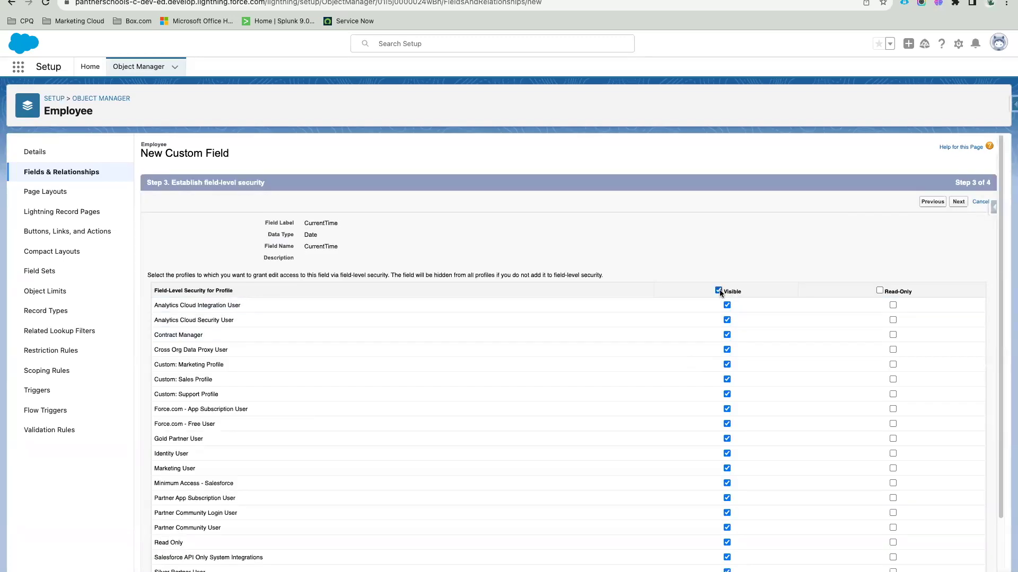
left_click(880, 290)
left_click_drag(883, 291, 915, 296)
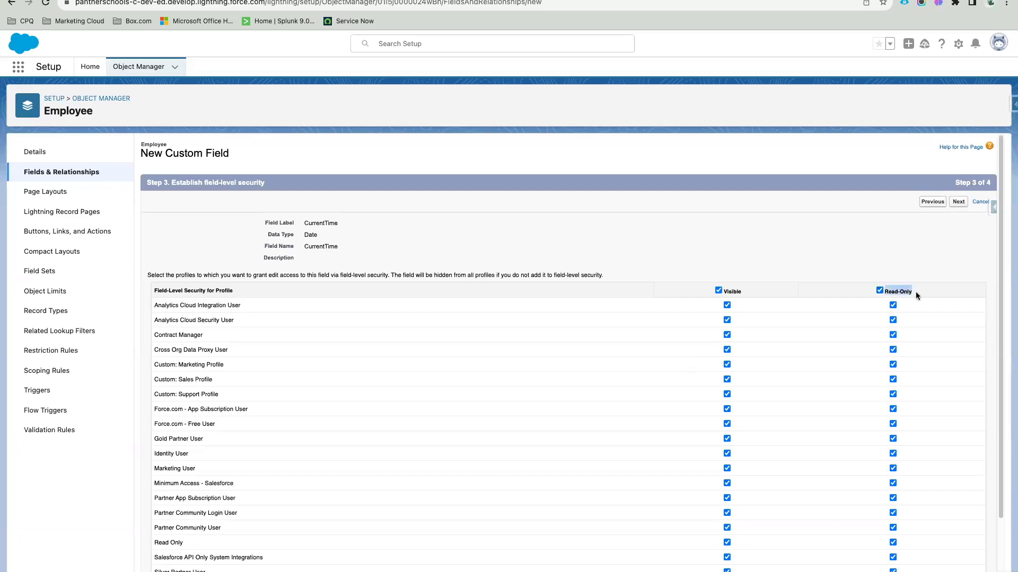
left_click(877, 268)
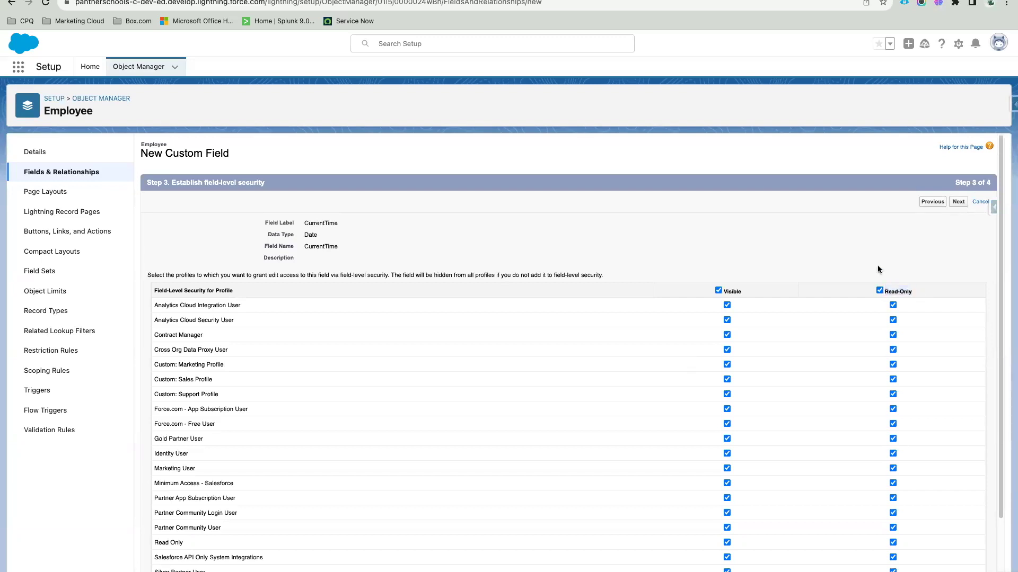
Step: Save the CurrentTime field to the page layout and reload the employee record page
left_click(958, 206)
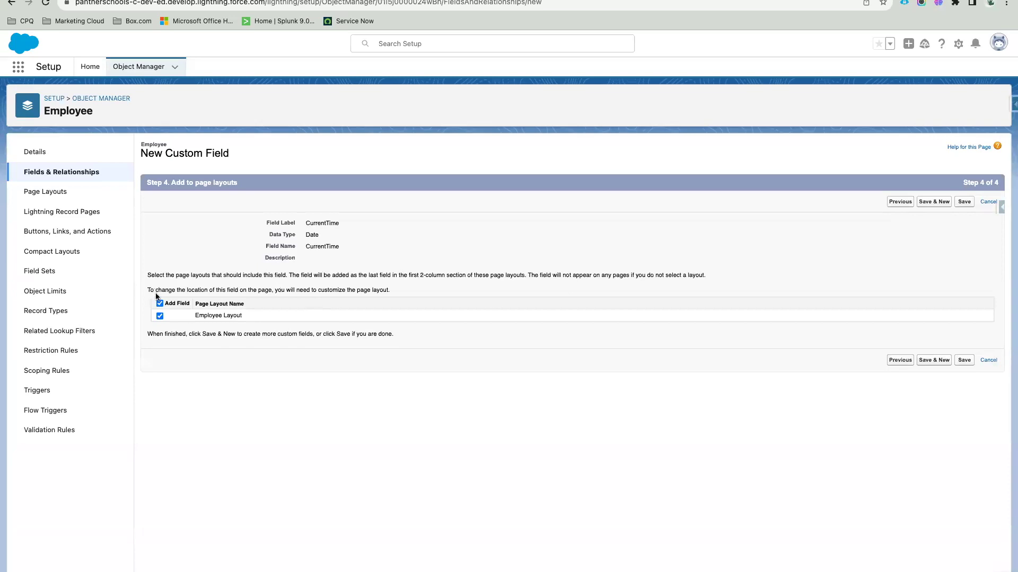
left_click(963, 203)
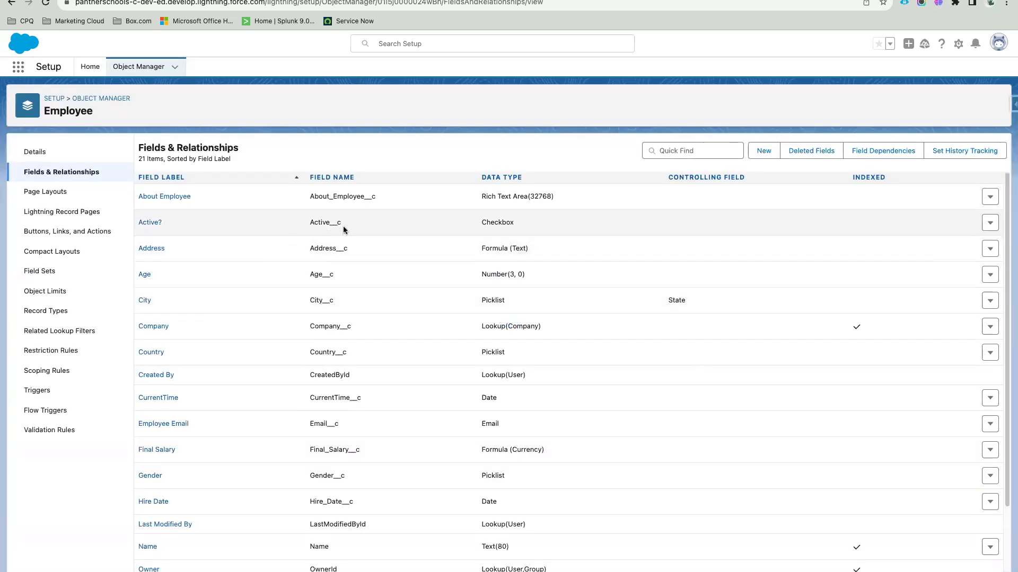
left_click(228, 0)
left_click(46, 3)
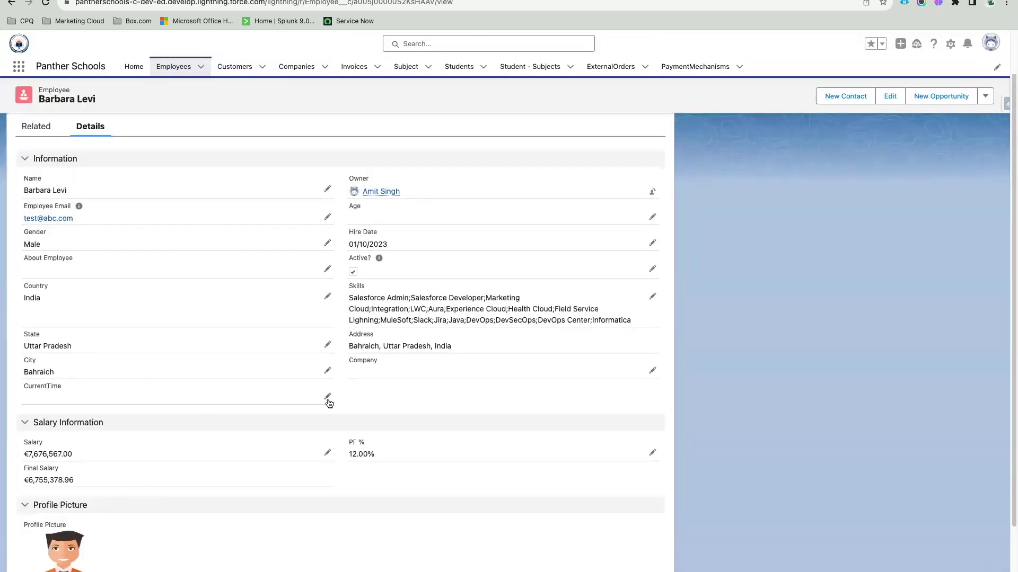
Step: Set the employee's CurrentTime to 04/10/2023 with the date picker and save it
left_click(328, 401)
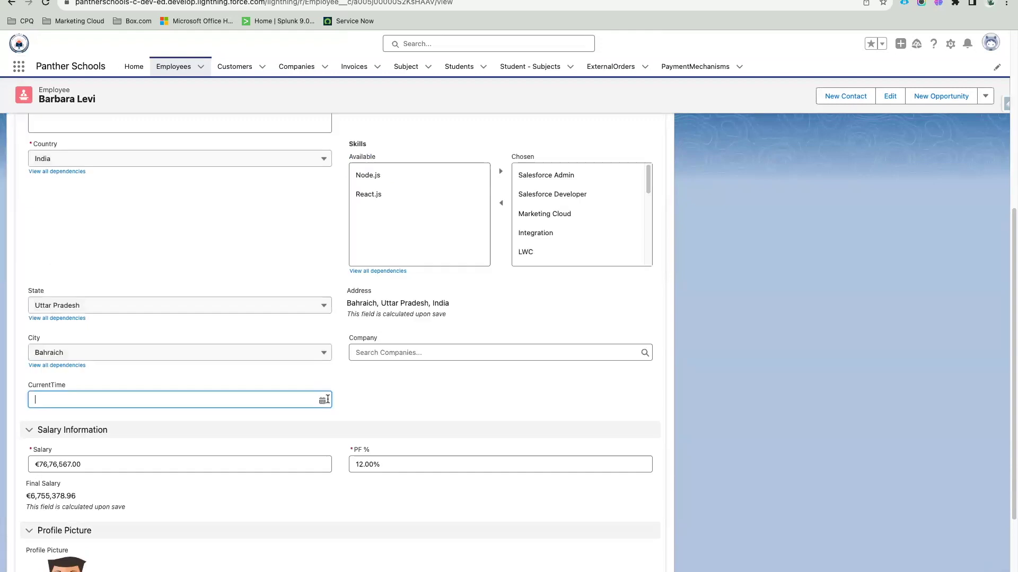
left_click(112, 397)
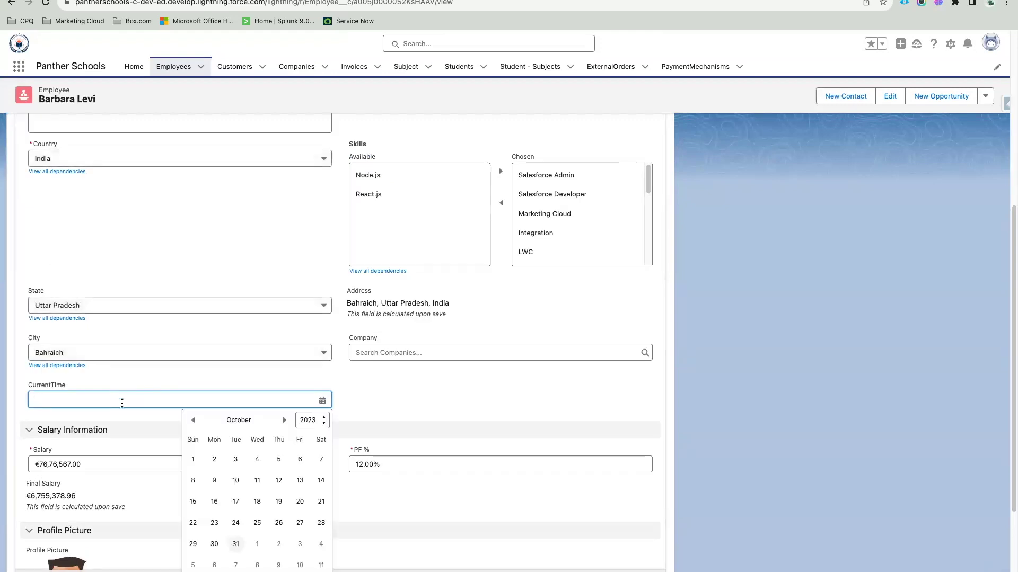
left_click(257, 459)
key("Return")
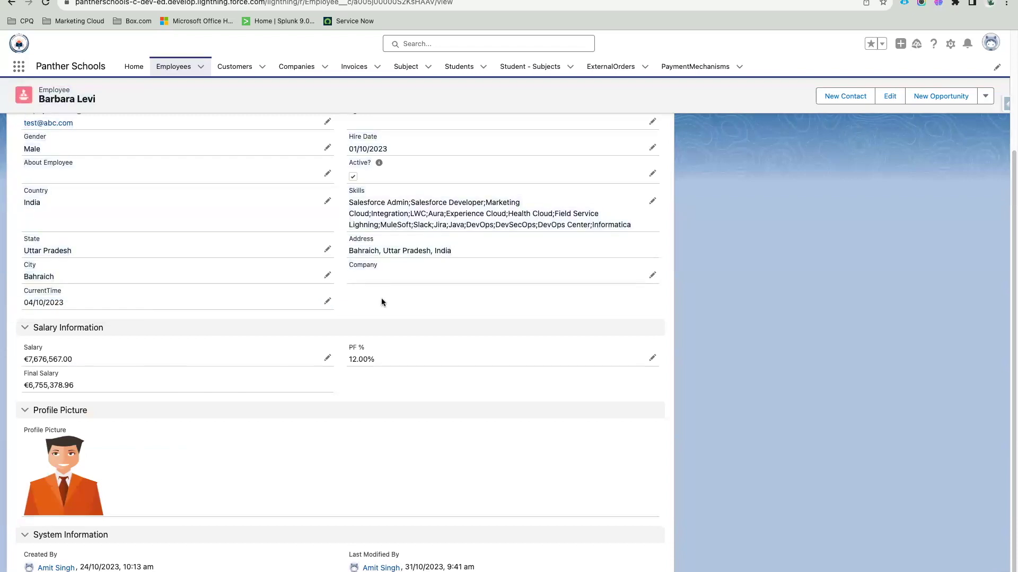
Step: Check the saved date, then put the Active? field into inline edit
left_click_drag(62, 303, 24, 303)
left_click(394, 312)
scroll(420, 293, "up", 2)
scroll(420, 294, "down", 1)
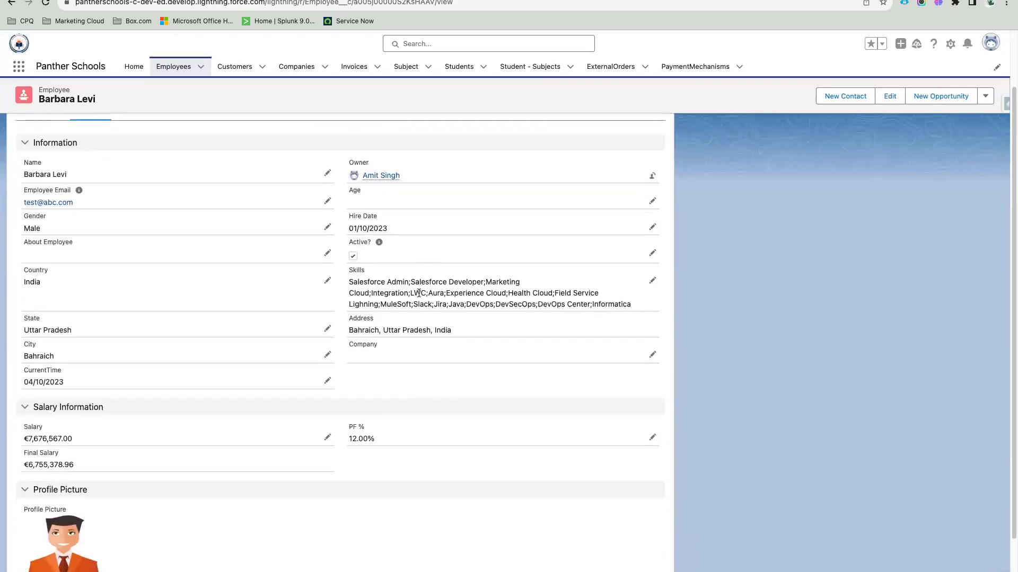
left_click(652, 254)
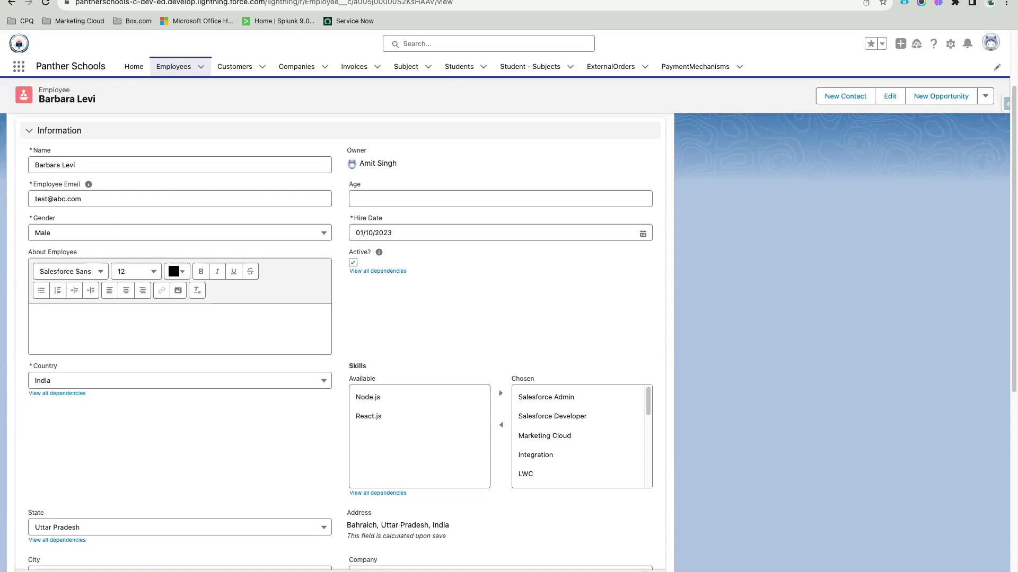
Step: Cancel inline editing and look over the record's extra actions dropdown twice
key("Escape")
scroll(336, 257, "up", 3)
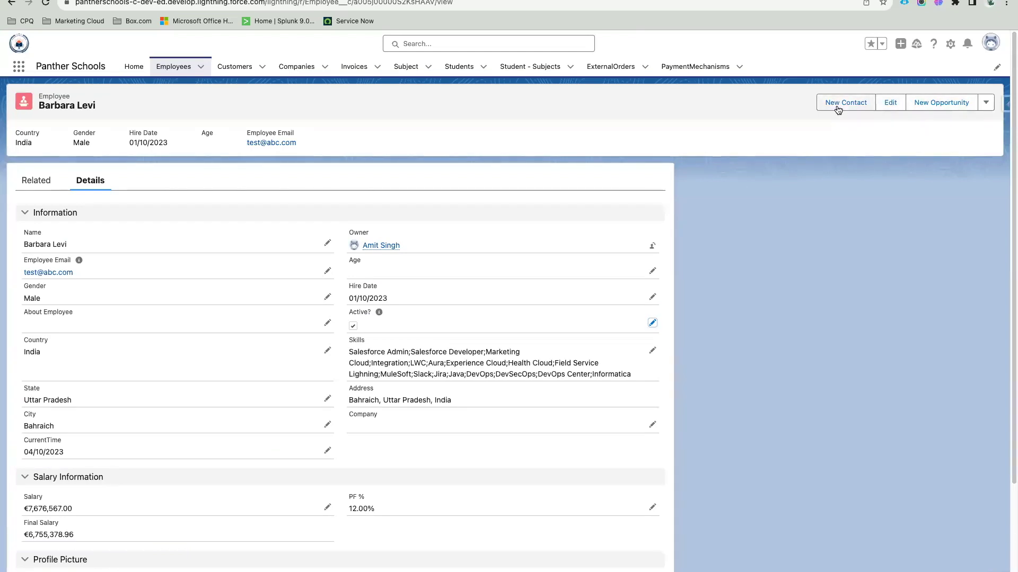
left_click(988, 106)
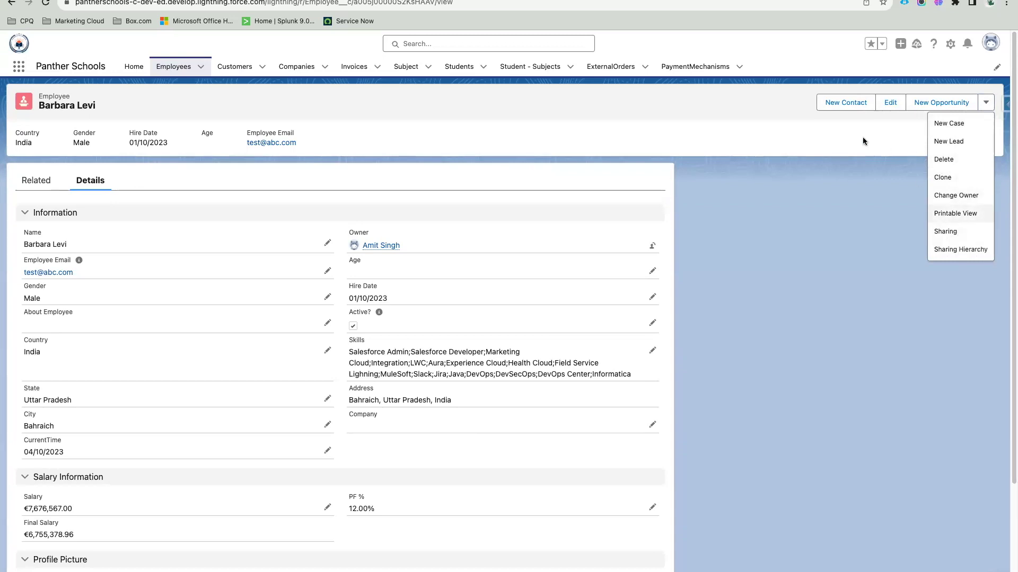
left_click(837, 111)
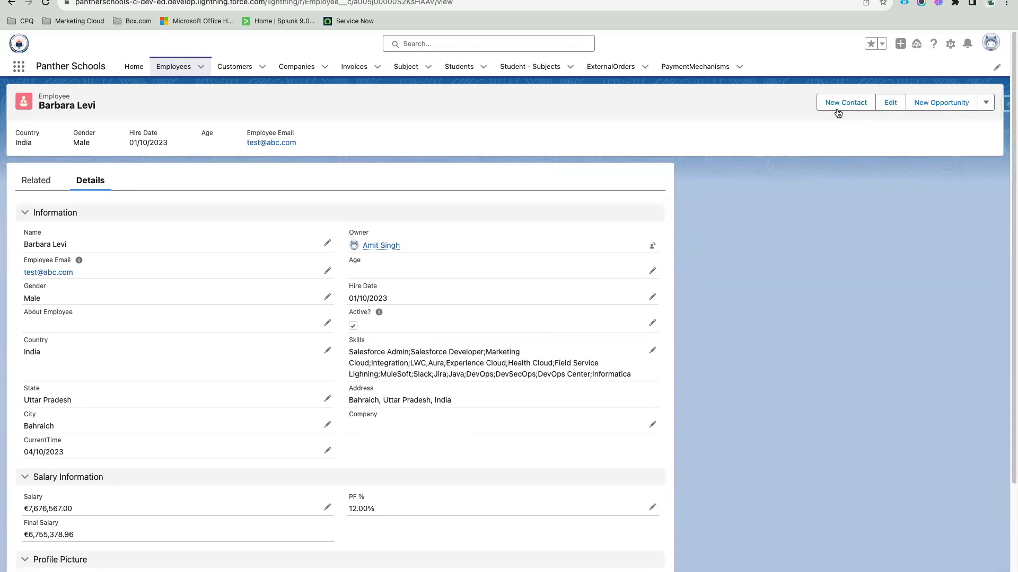
left_click(985, 104)
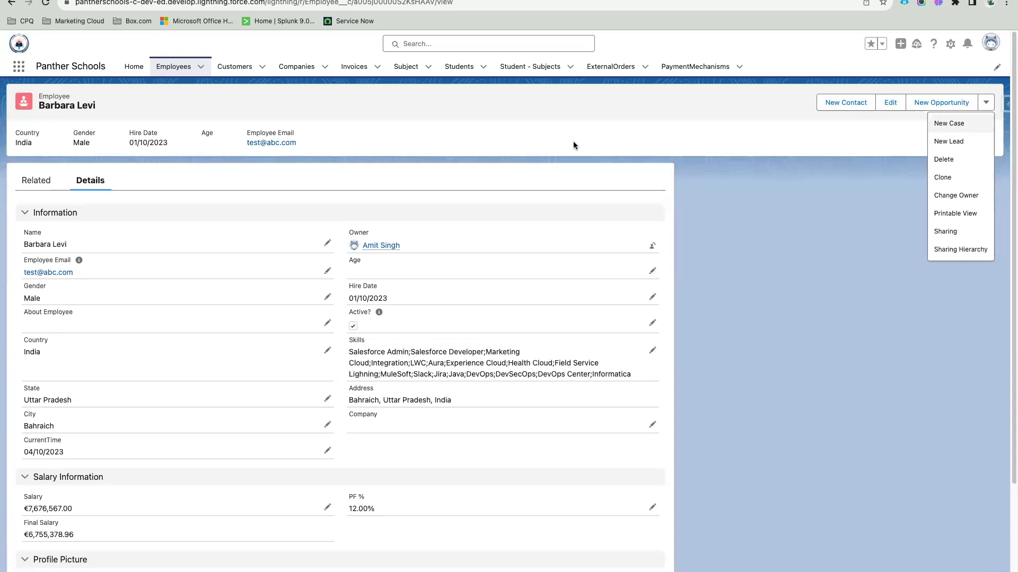
left_click(552, 140)
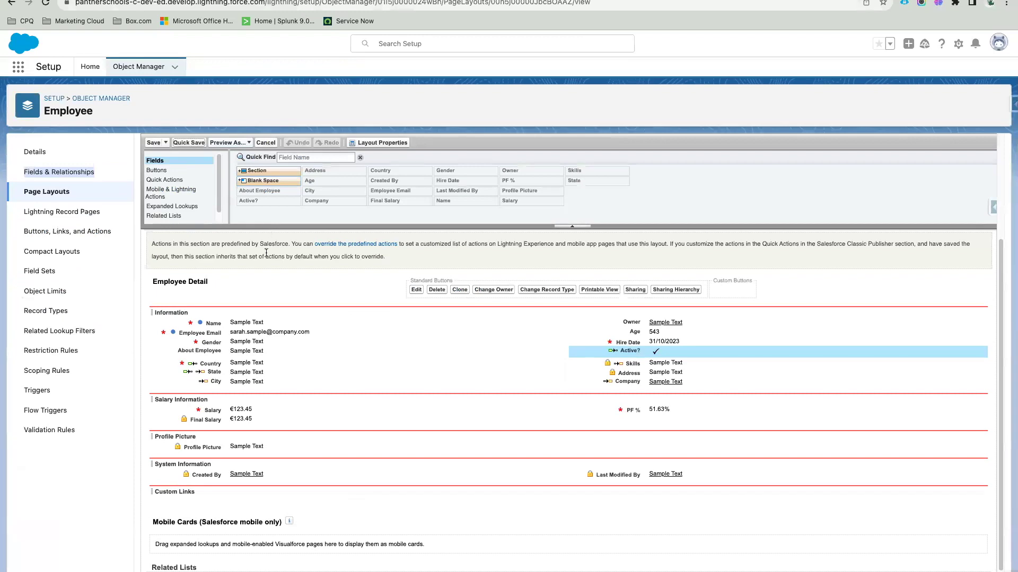
Step: Show the Mobile & Lightning Actions category in the Employee Layout palette
left_click(179, 196)
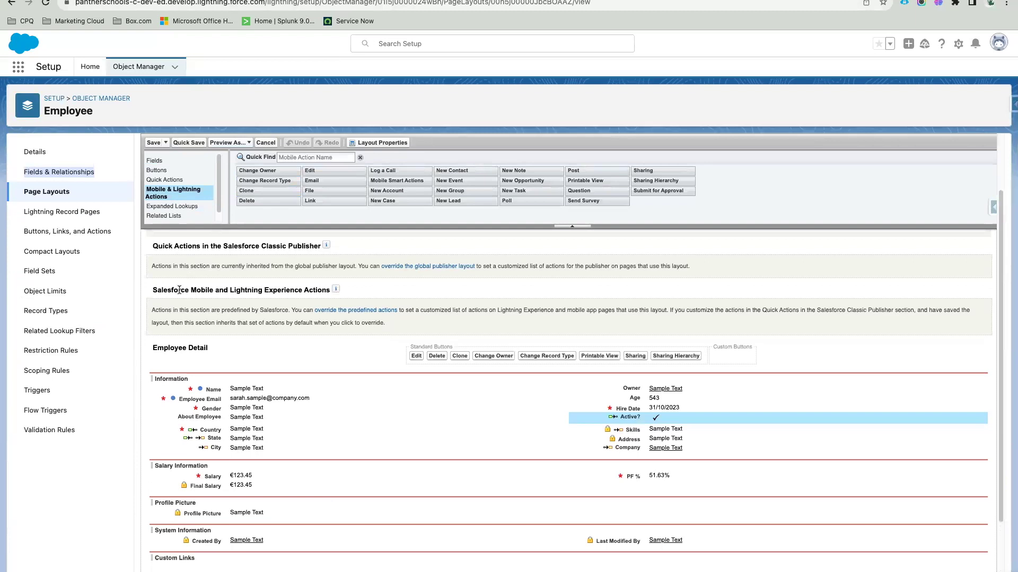
left_click_drag(153, 290, 328, 292)
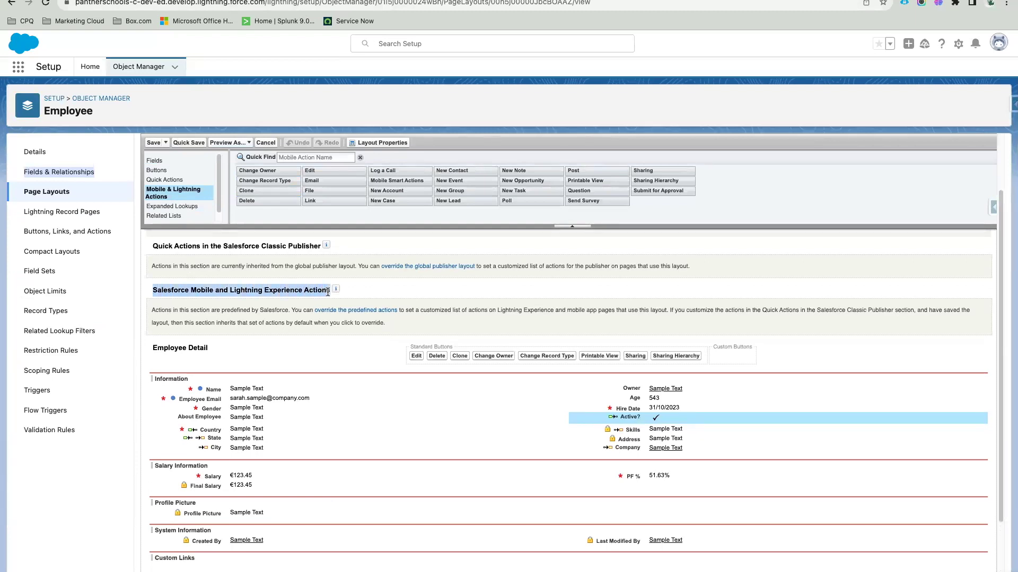
left_click(296, 288)
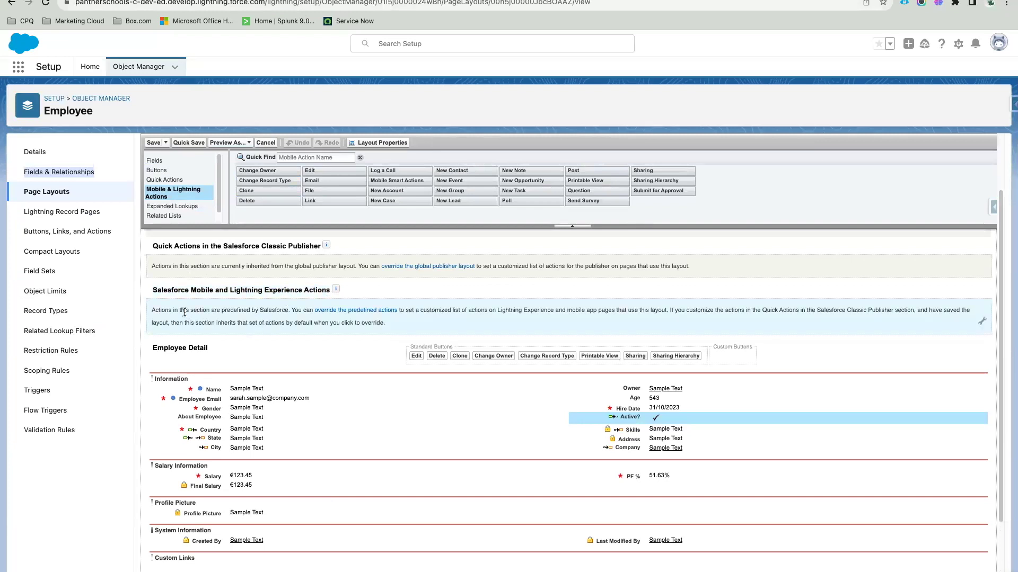
Step: Override the predefined actions, remove New Contact, New Lead, New Opportunity and New Case, and quick save
left_click(982, 324)
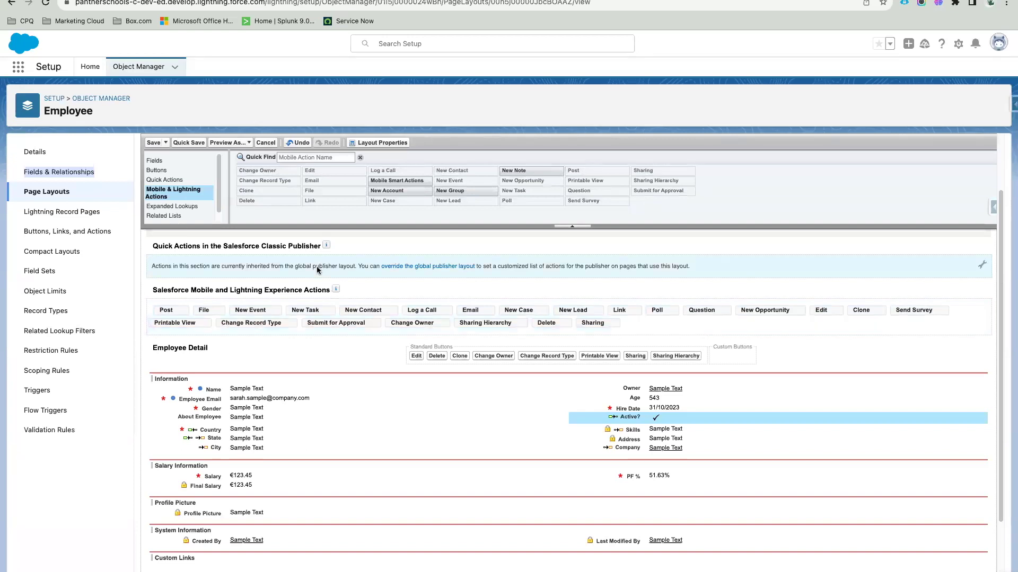
left_click_drag(370, 312, 403, 198)
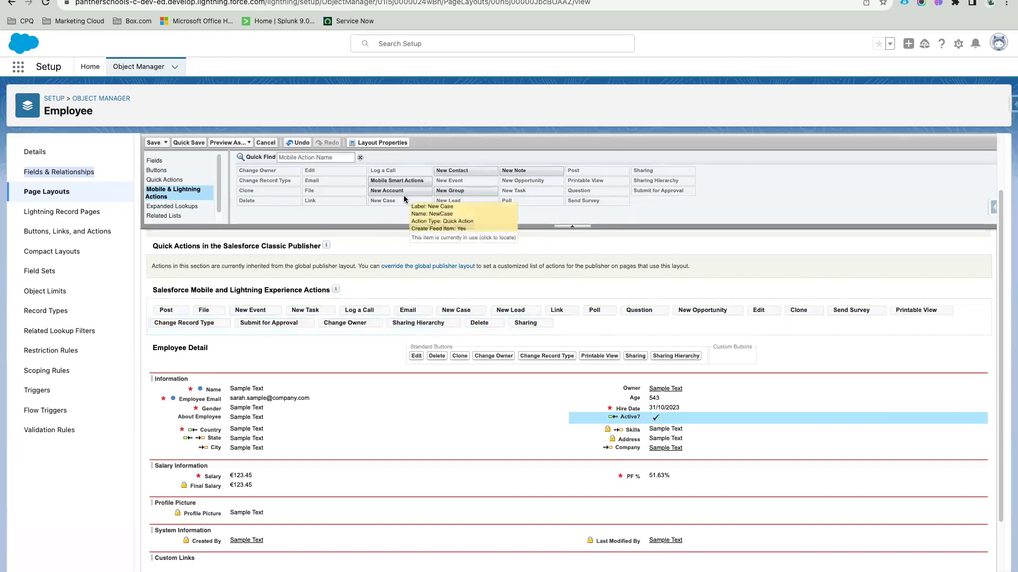
left_click_drag(524, 314, 521, 199)
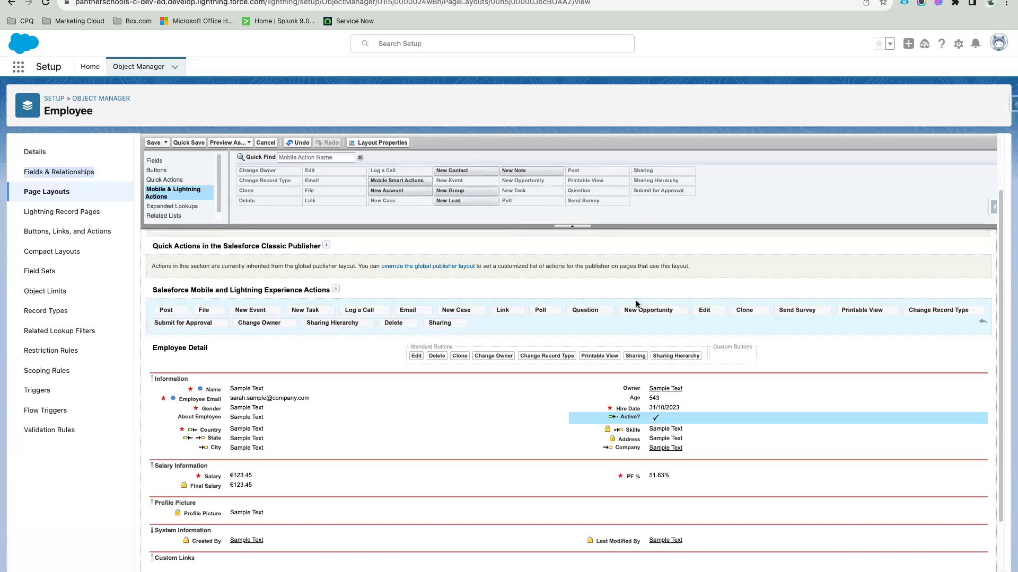
left_click_drag(645, 310, 583, 195)
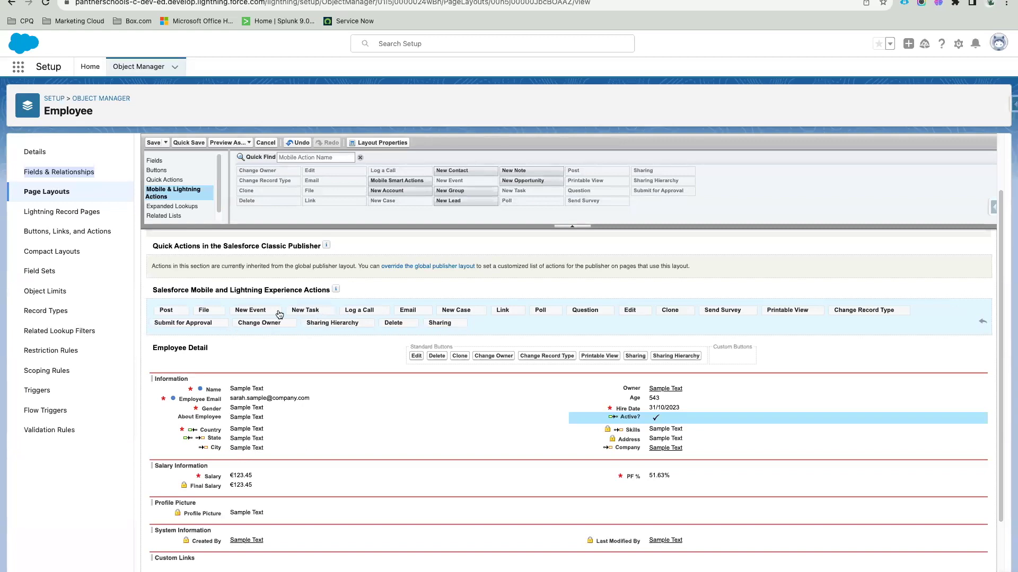
left_click_drag(455, 316, 456, 198)
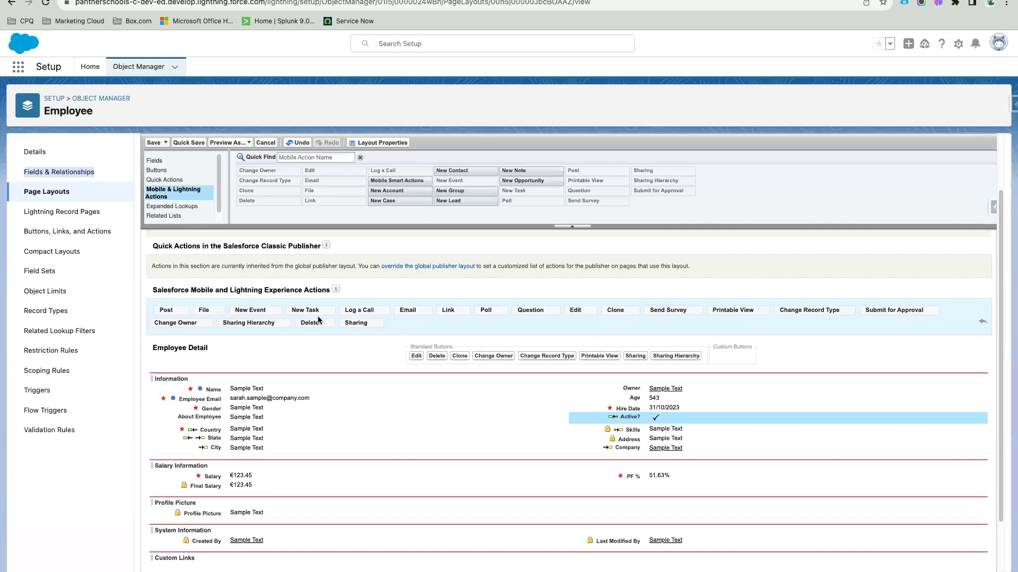
left_click(190, 144)
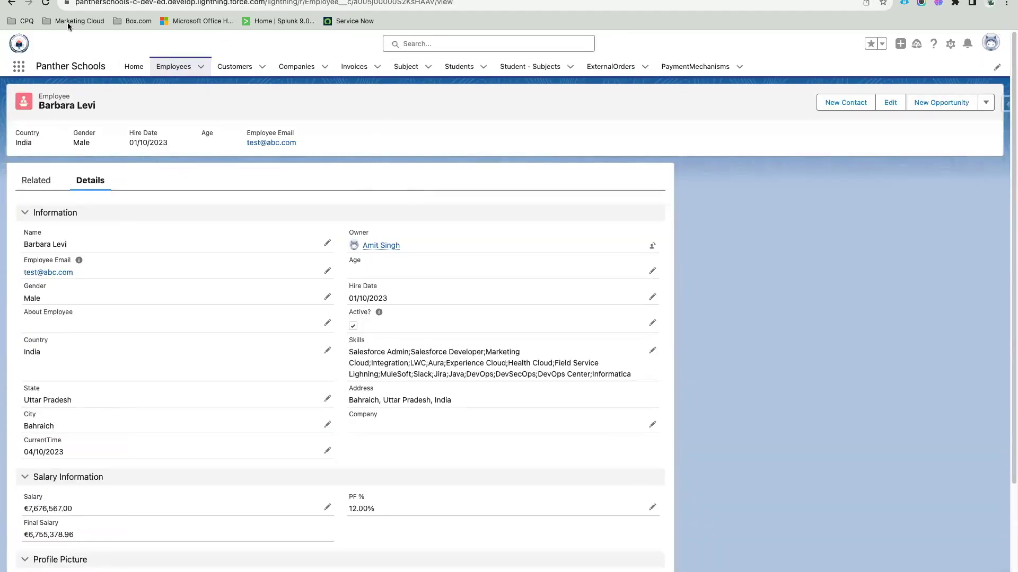
Step: Reload the employee record, check its shortened actions list, then return to the layout editor
left_click(45, 3)
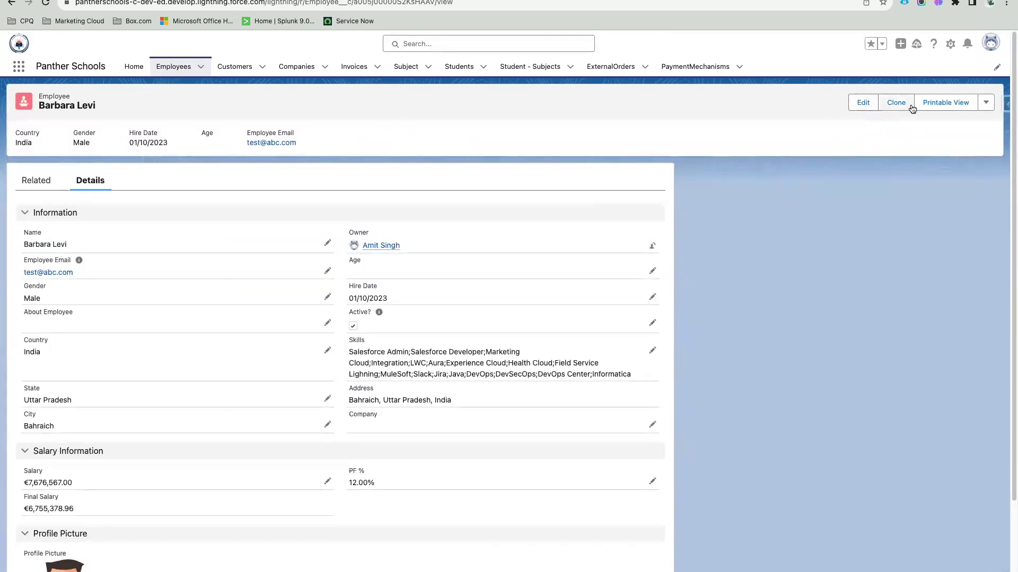
left_click(986, 102)
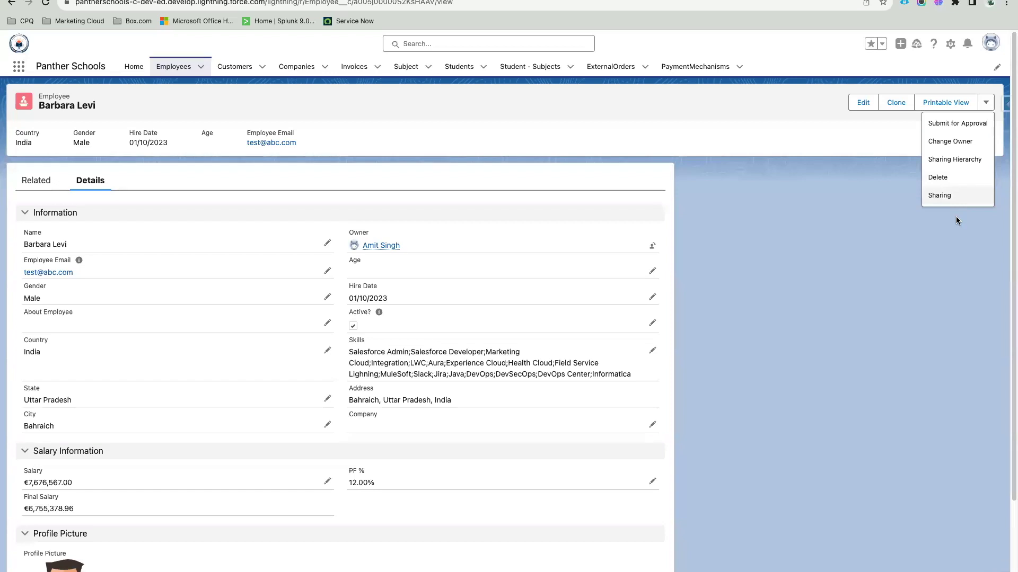
left_click(901, 242)
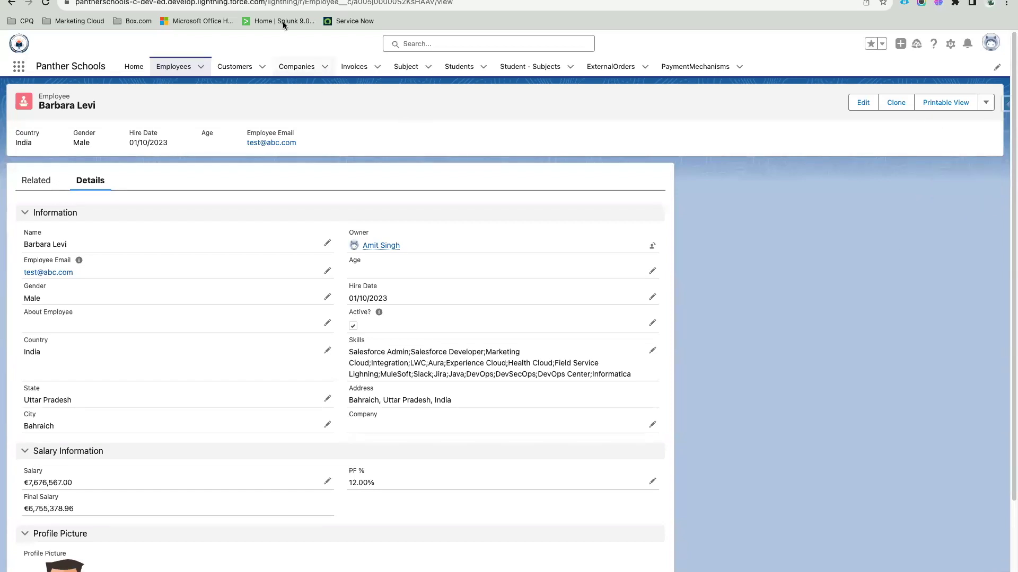
left_click(282, 1)
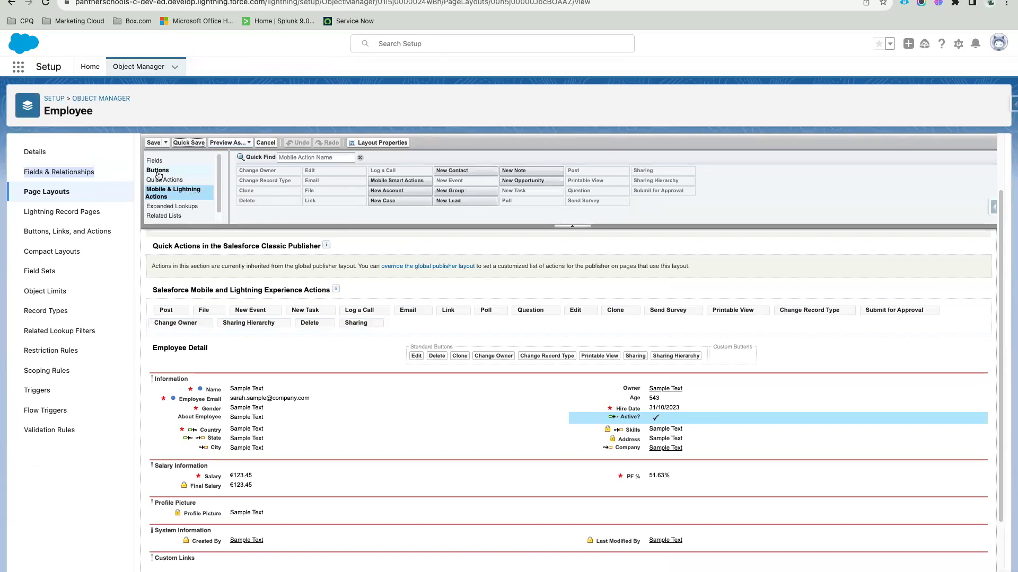
Step: Compare the Buttons and Mobile & Lightning Actions palettes, then drag Send Survey toward Standard Buttons
left_click(173, 175)
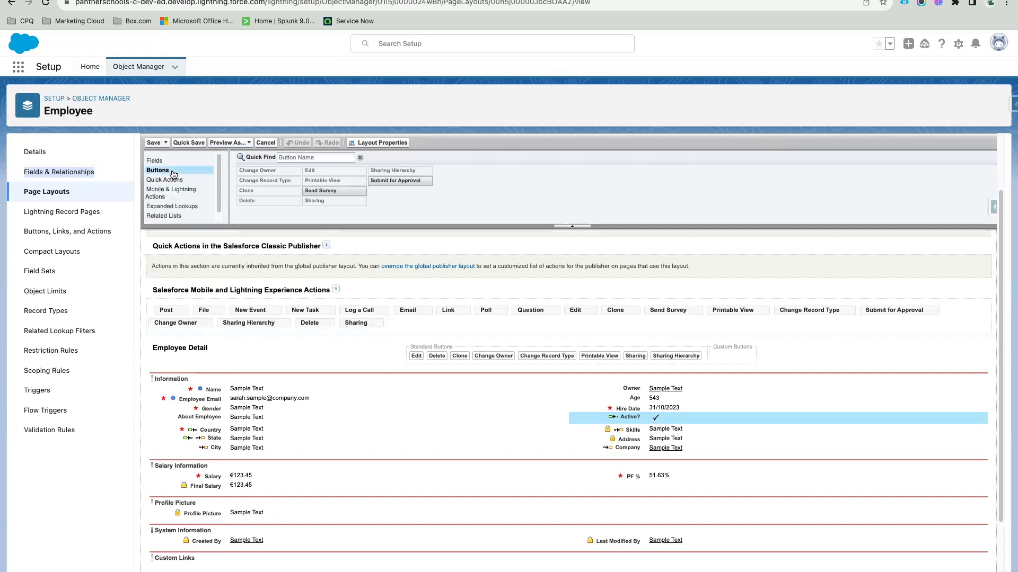
left_click(185, 196)
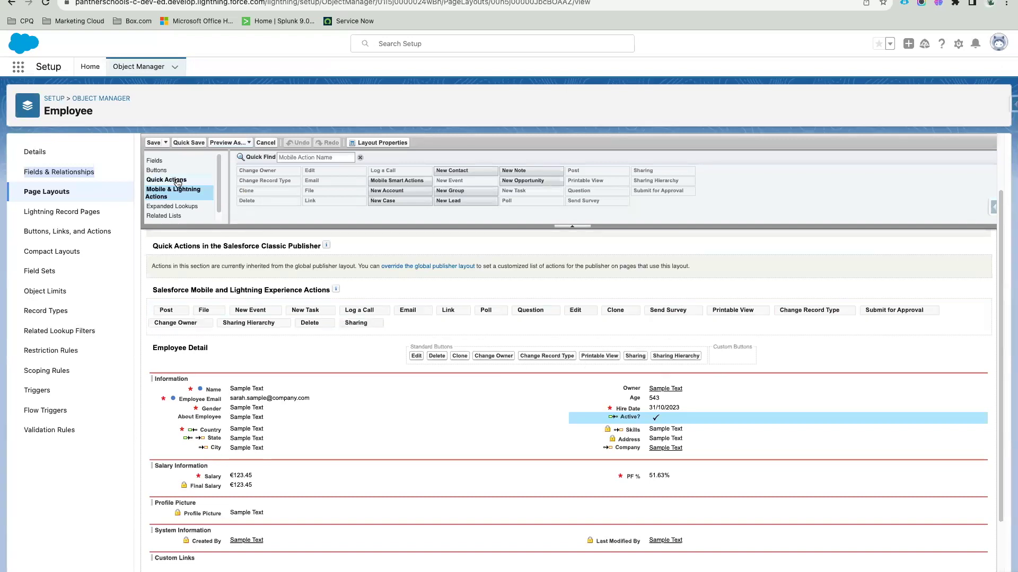
left_click(157, 171)
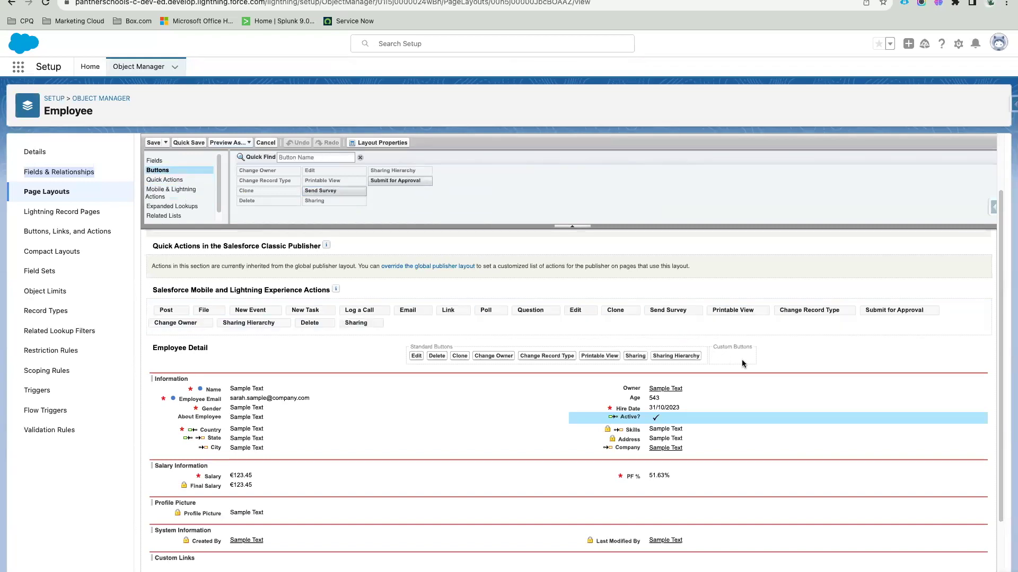
left_click_drag(318, 191, 732, 350)
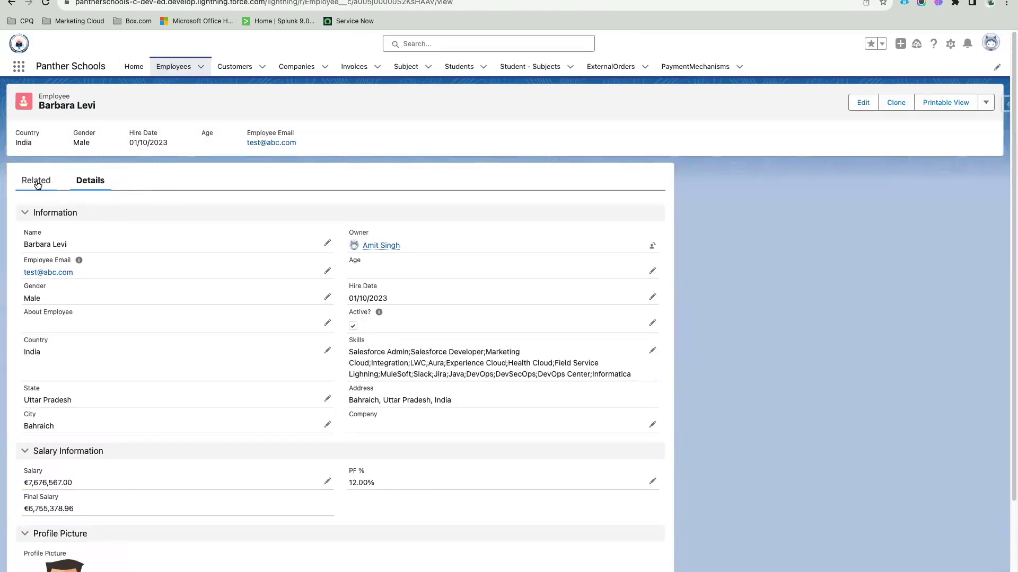
Step: View the employee record's Related tab, which has no related lists
left_click(37, 183)
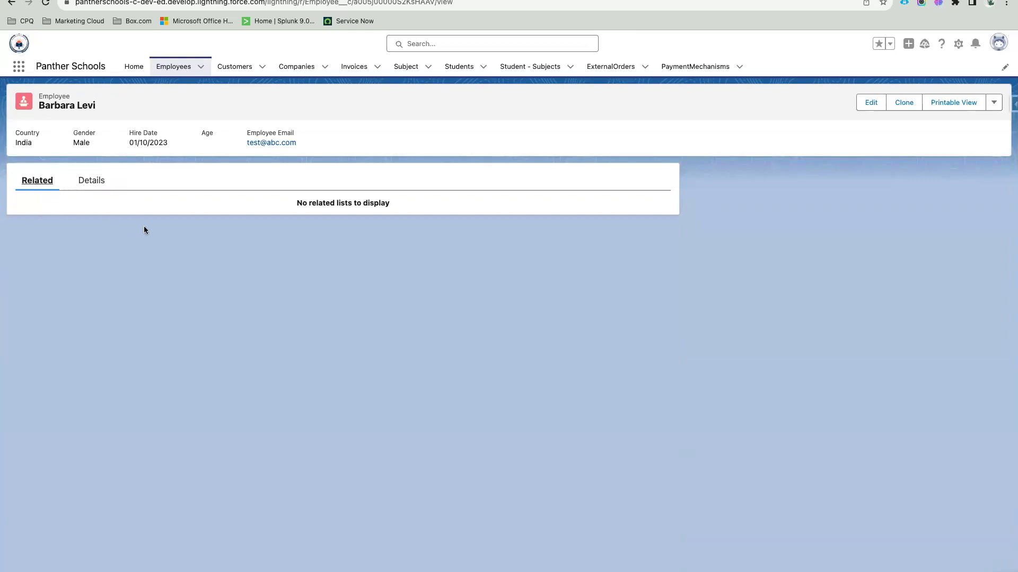
double_click(58, 96)
left_click(109, 106)
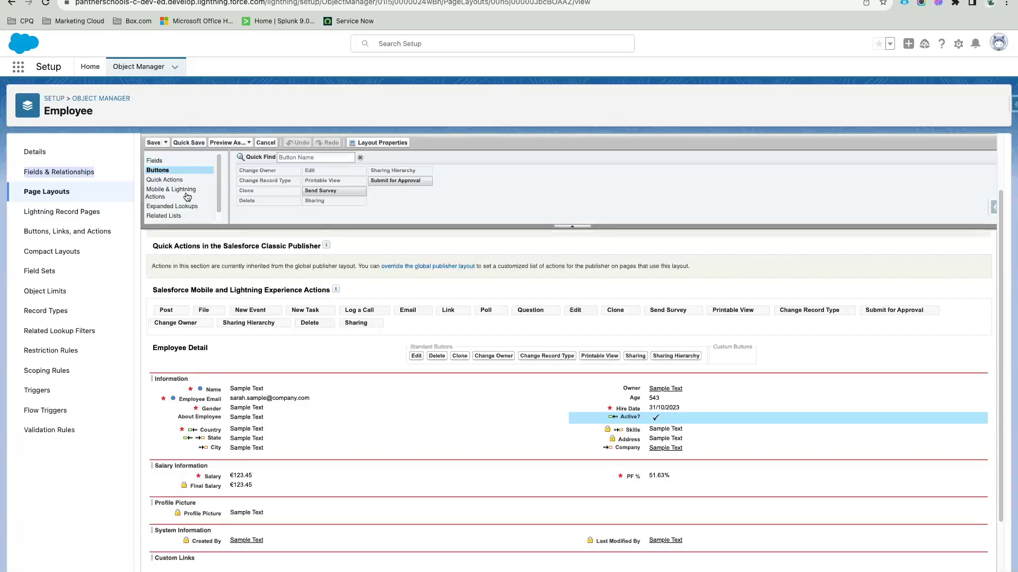
Step: Drag the Files and Approval History related lists into the layout's Related Lists section
scroll(175, 201, "down", 1)
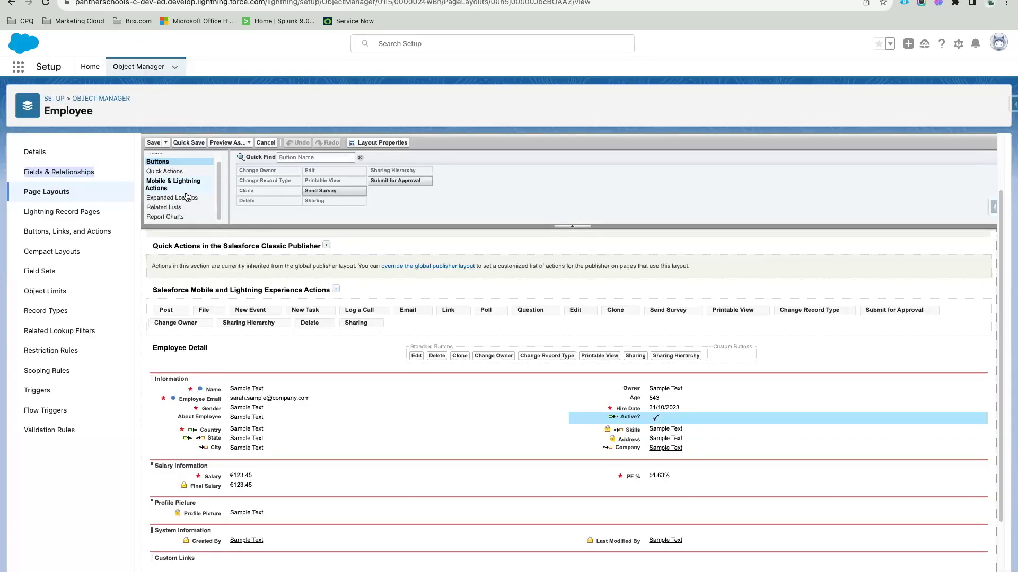
scroll(174, 213, "down", 2)
left_click(165, 208)
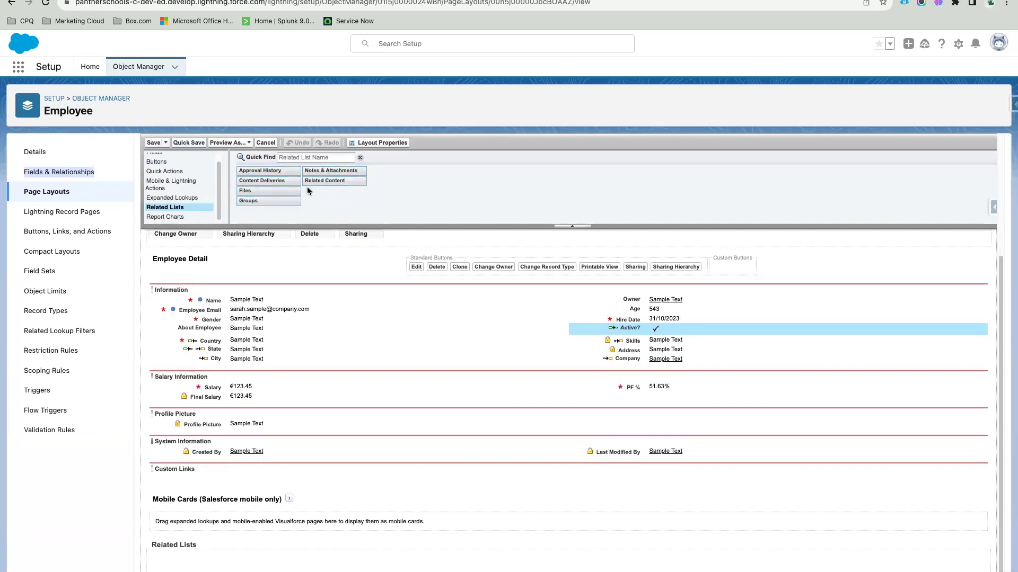
left_click_drag(242, 188, 265, 563)
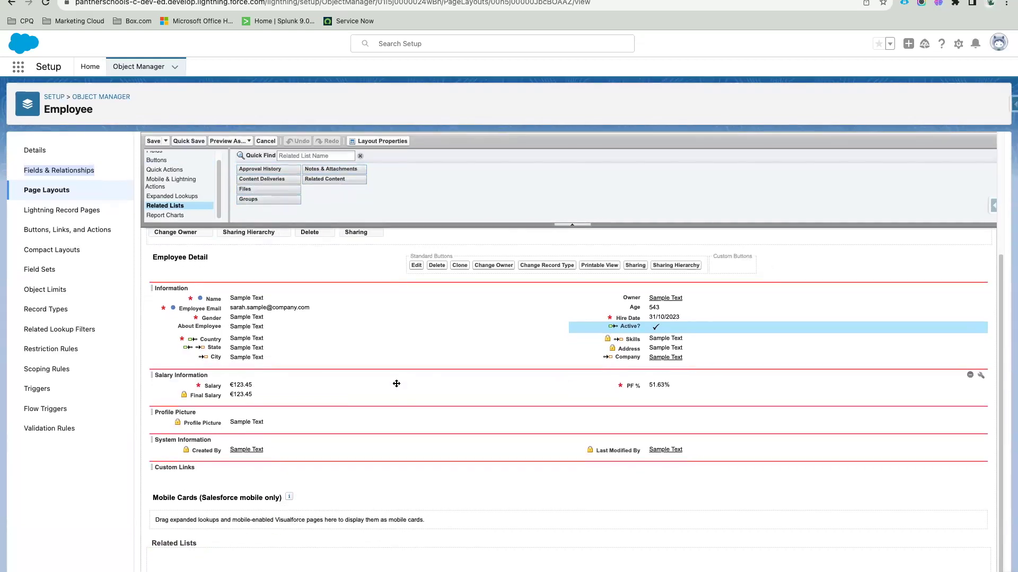
key("ctrl+Tab")
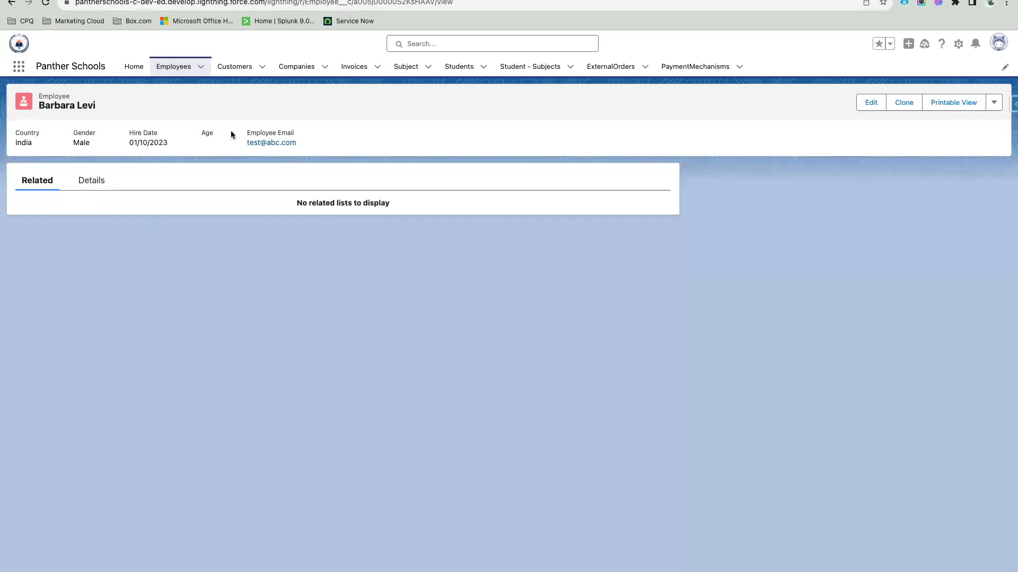
key("ctrl+shift+Tab")
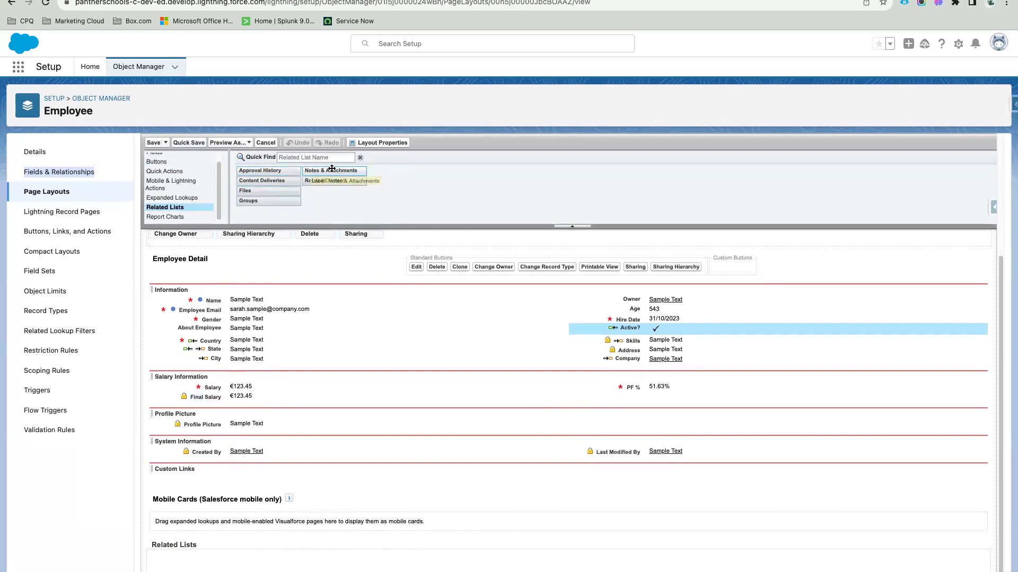
left_click_drag(260, 191, 251, 563)
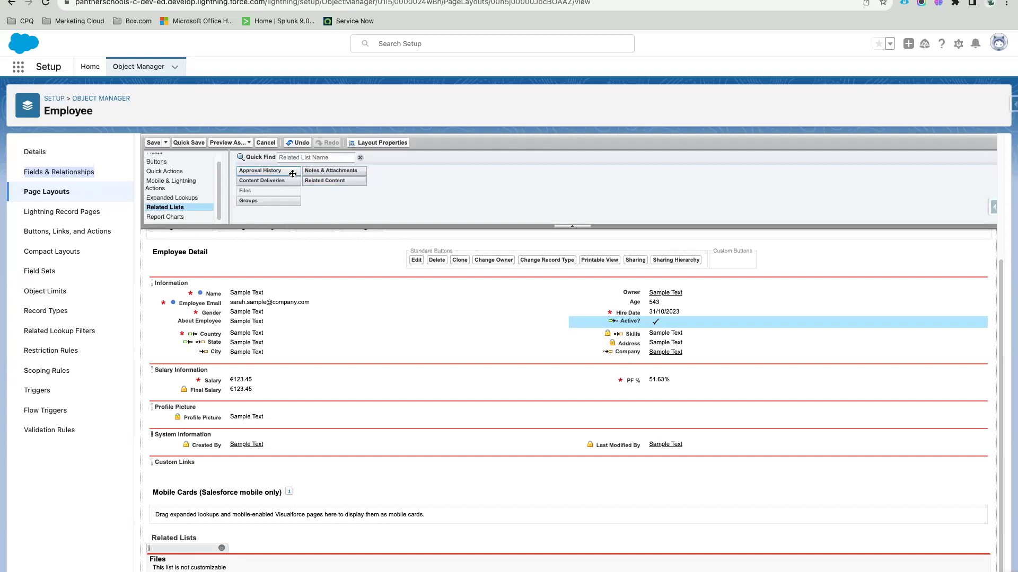
left_click_drag(280, 169, 338, 551)
scroll(339, 551, "down", 2)
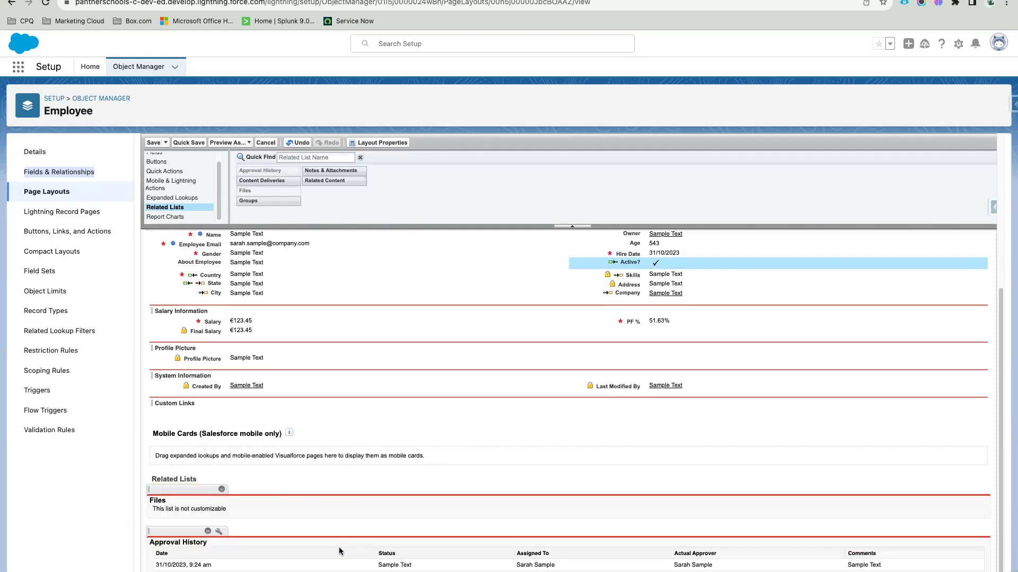
Step: Add Assigned To First Name and Assigned To Last Name columns to the Approval History list
left_click(219, 532)
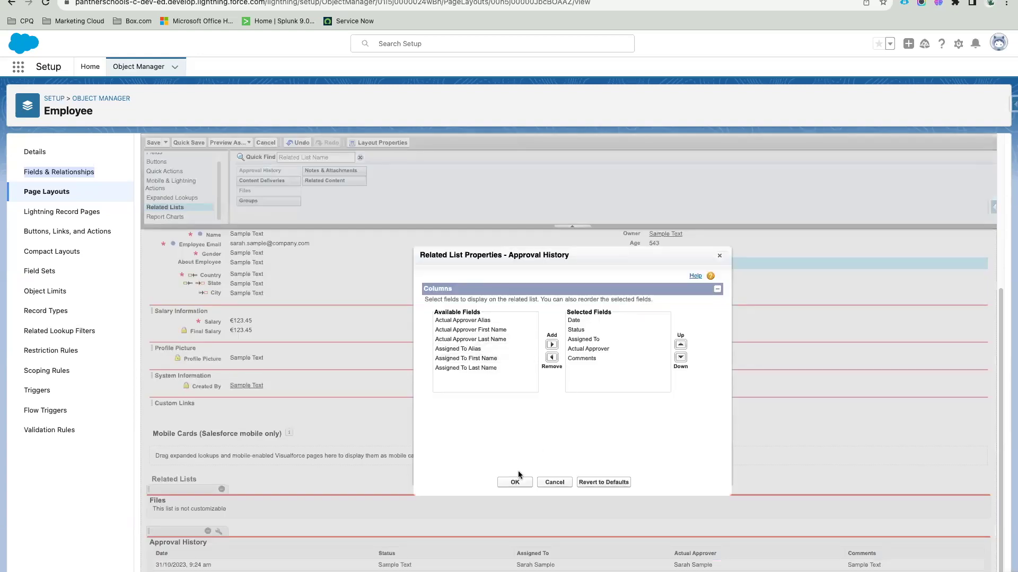
left_click(556, 483)
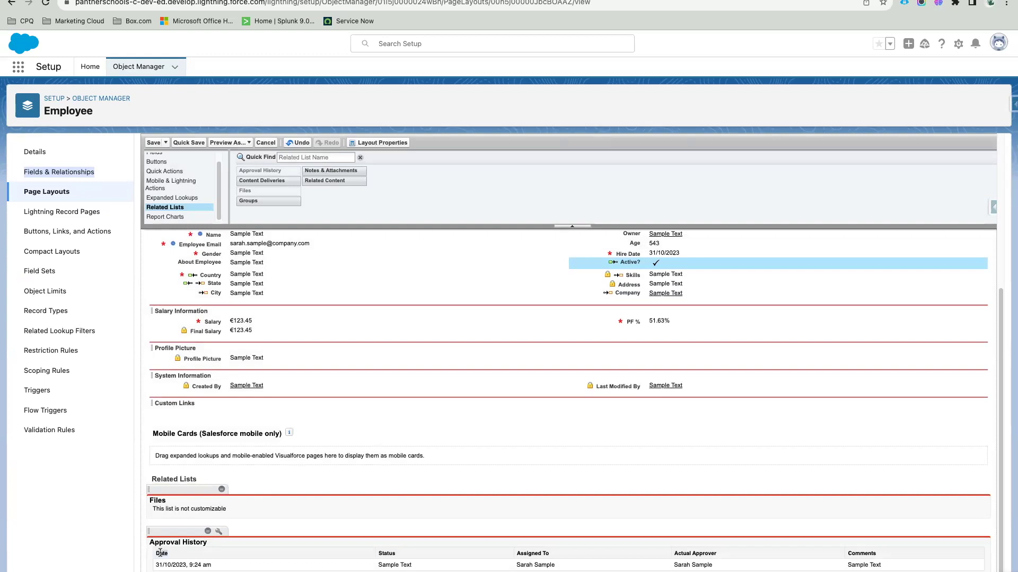
double_click(712, 554)
double_click(868, 553)
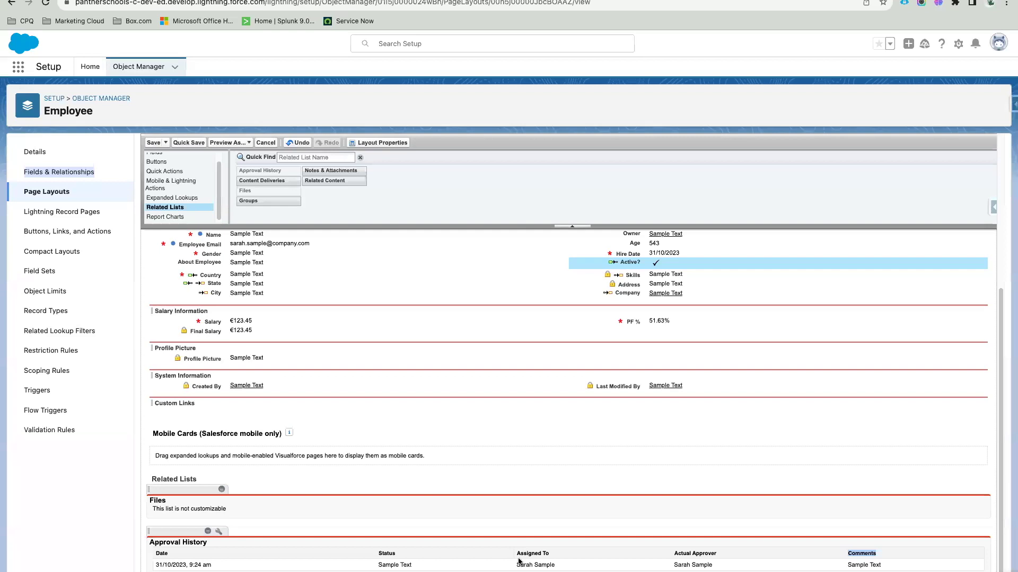
left_click(219, 532)
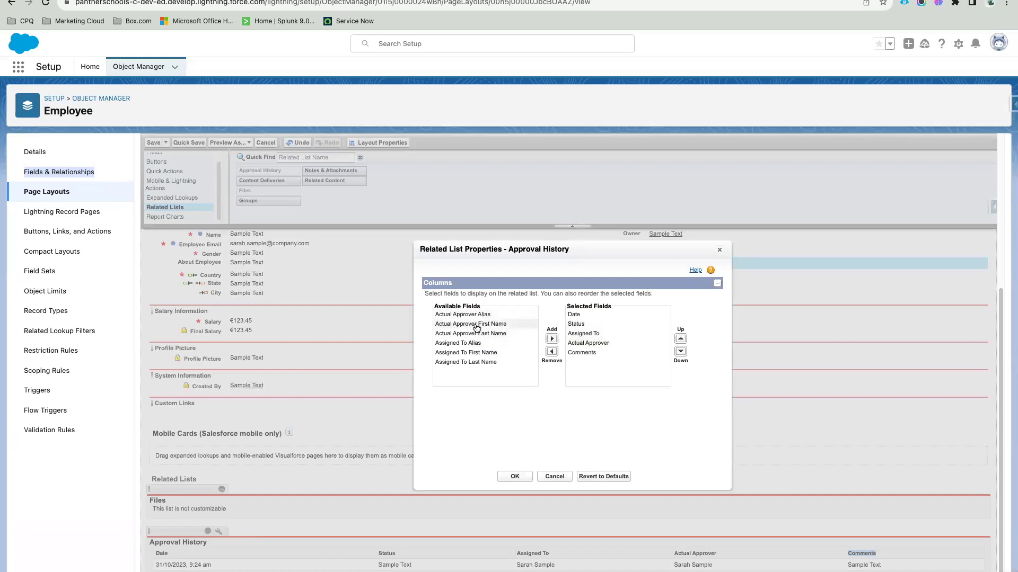
left_click(493, 353)
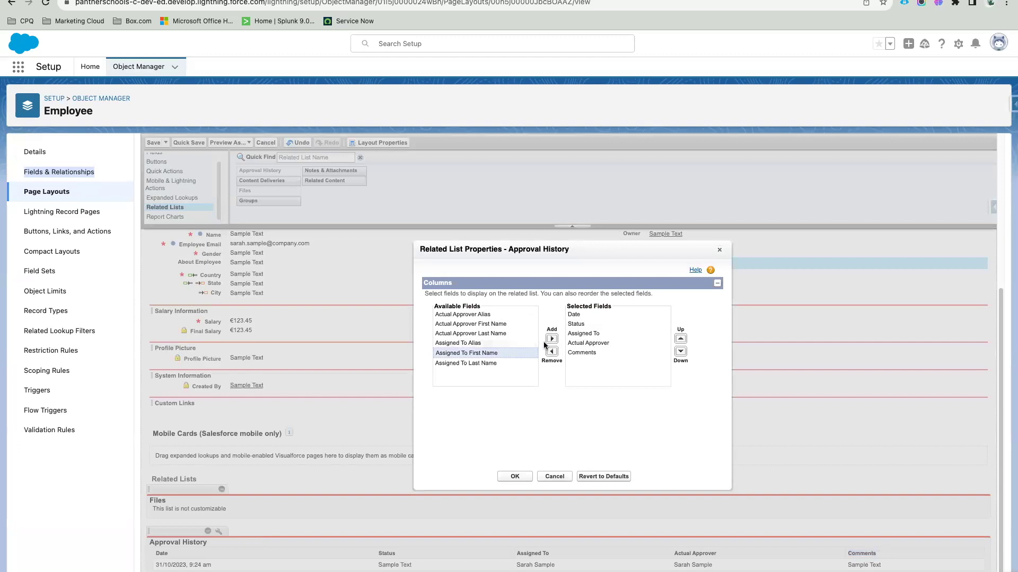
left_click(551, 339)
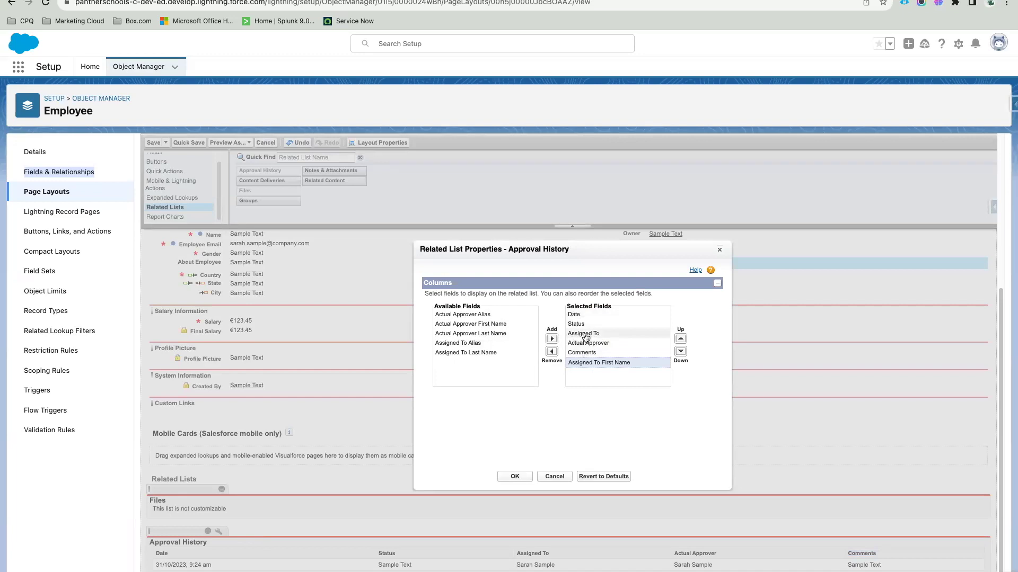
left_click(584, 333)
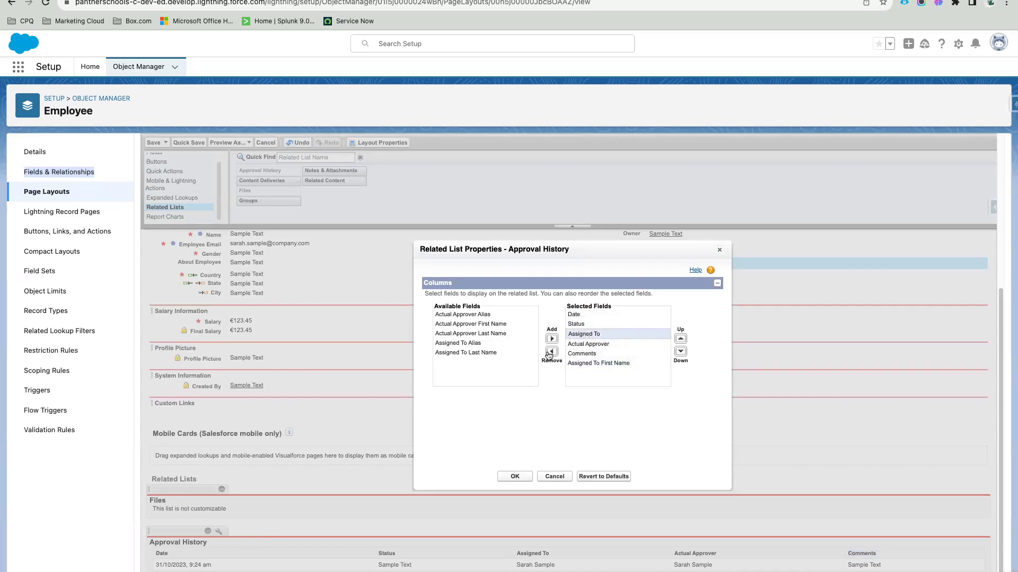
left_click(502, 353)
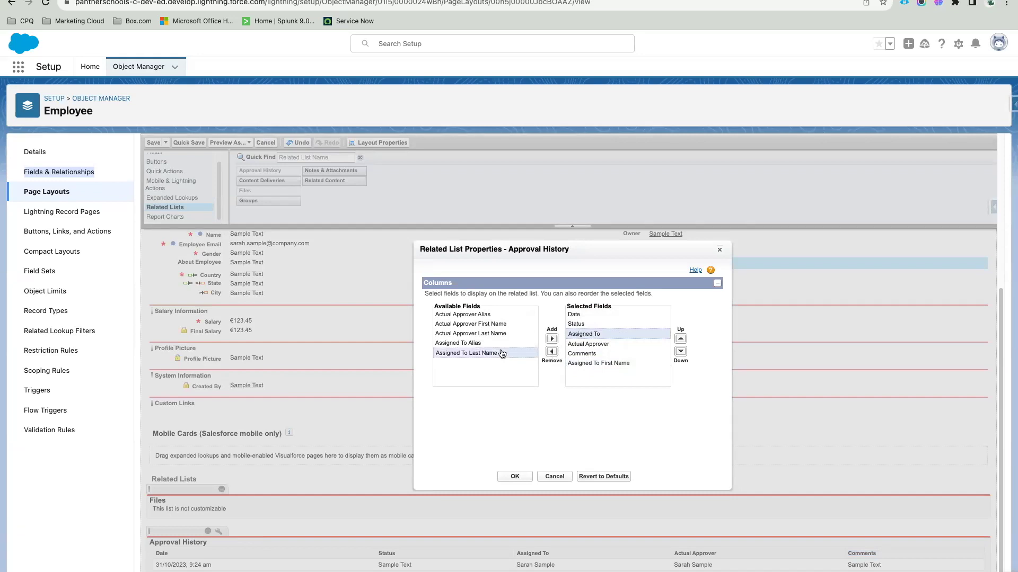
left_click(553, 339)
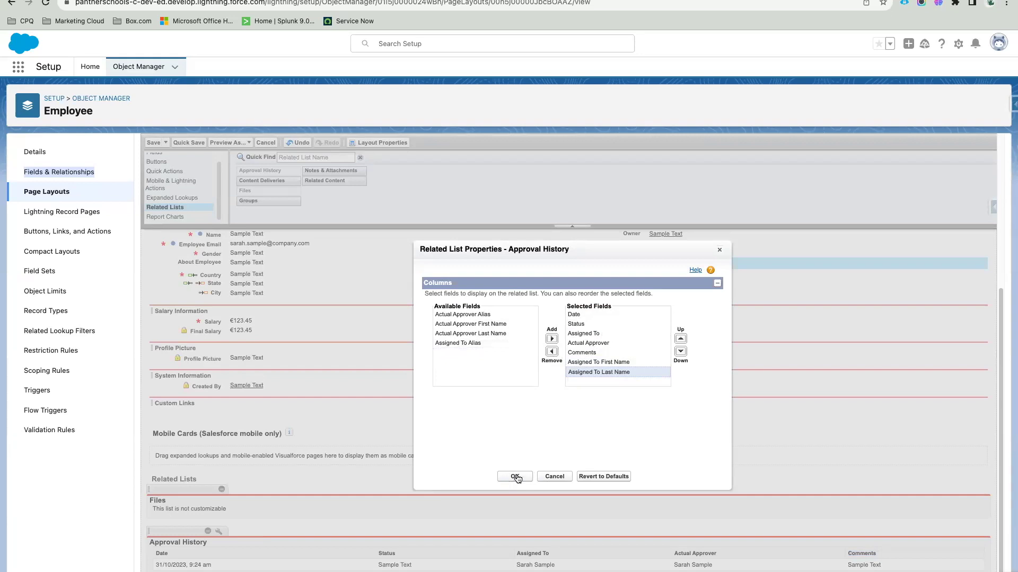
left_click(515, 476)
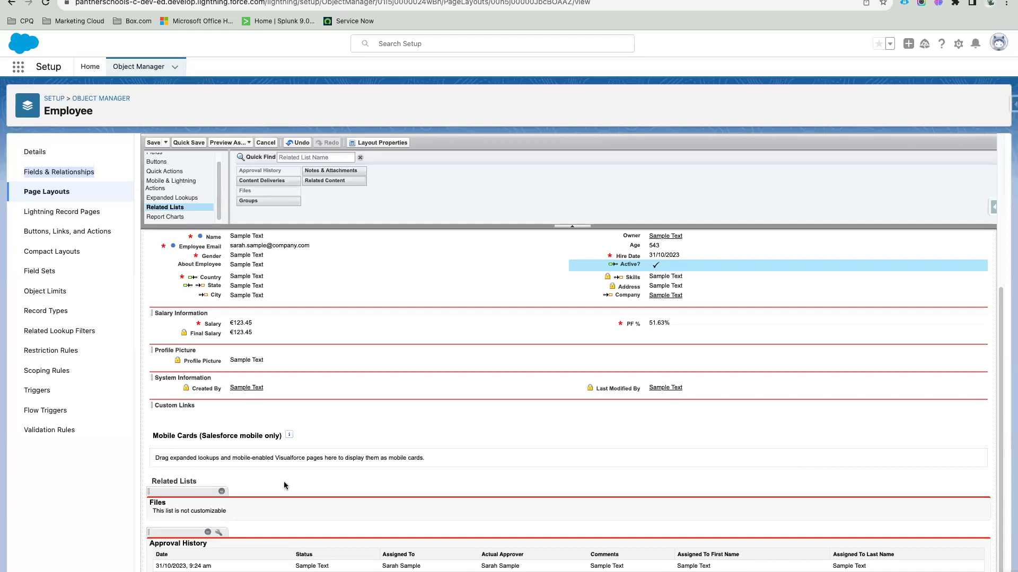
Step: Quick save the Employee Layout, overwrite users' related list customizations, and save it
left_click(188, 142)
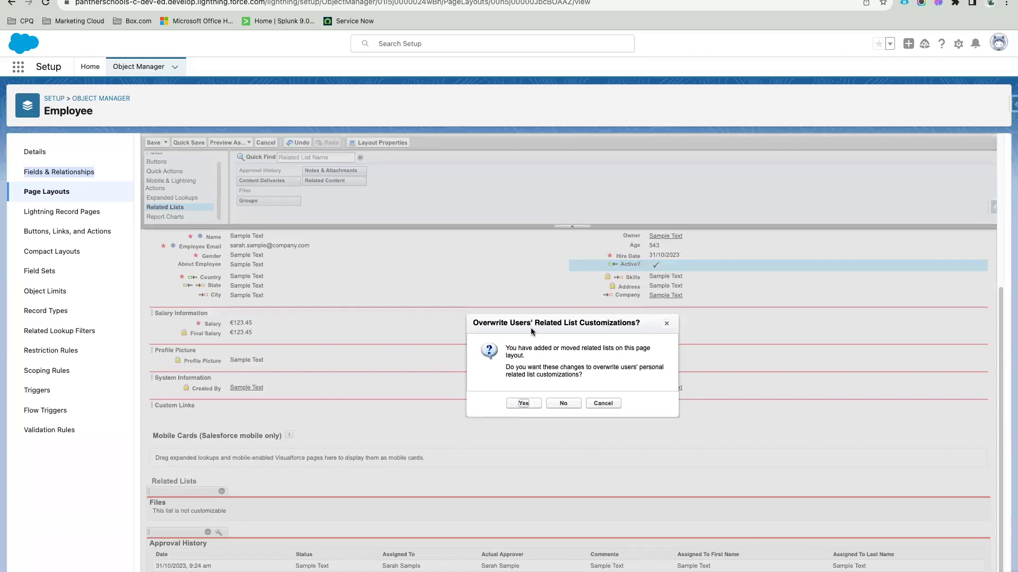
left_click(525, 404)
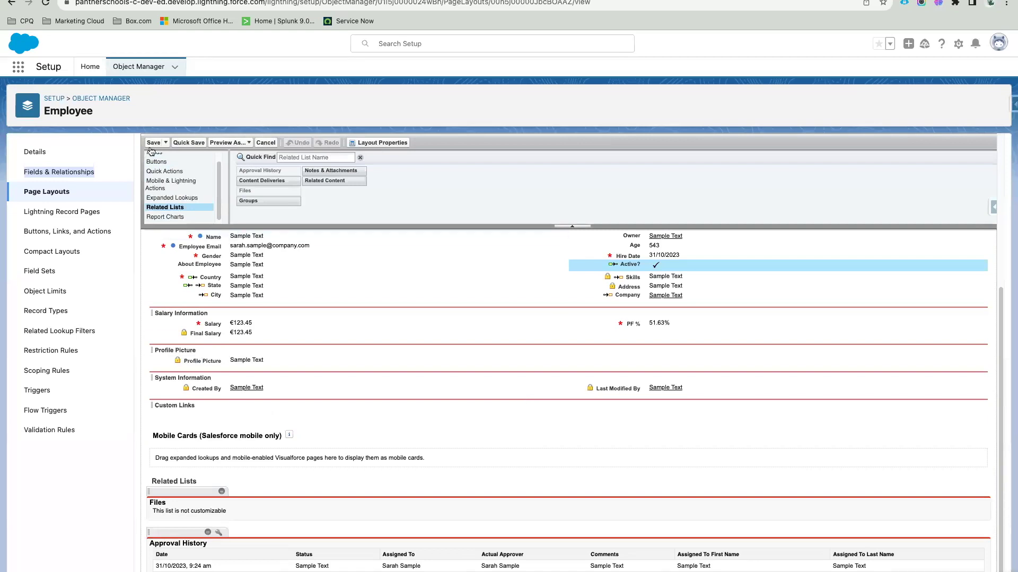
left_click(153, 143)
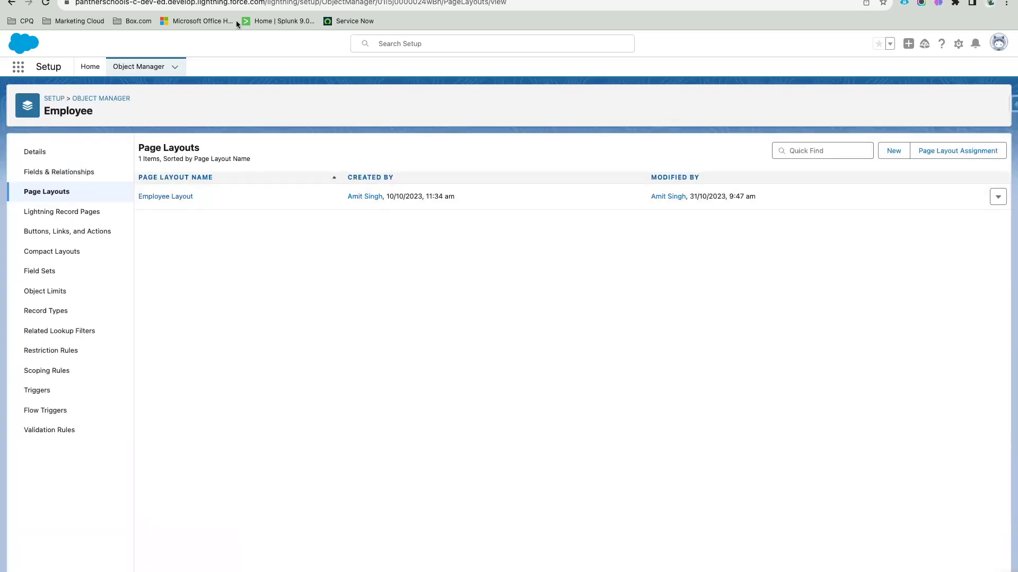
Step: Reload the employee record and confirm its Files (0) and Approval History (0) related lists
left_click(11, 2)
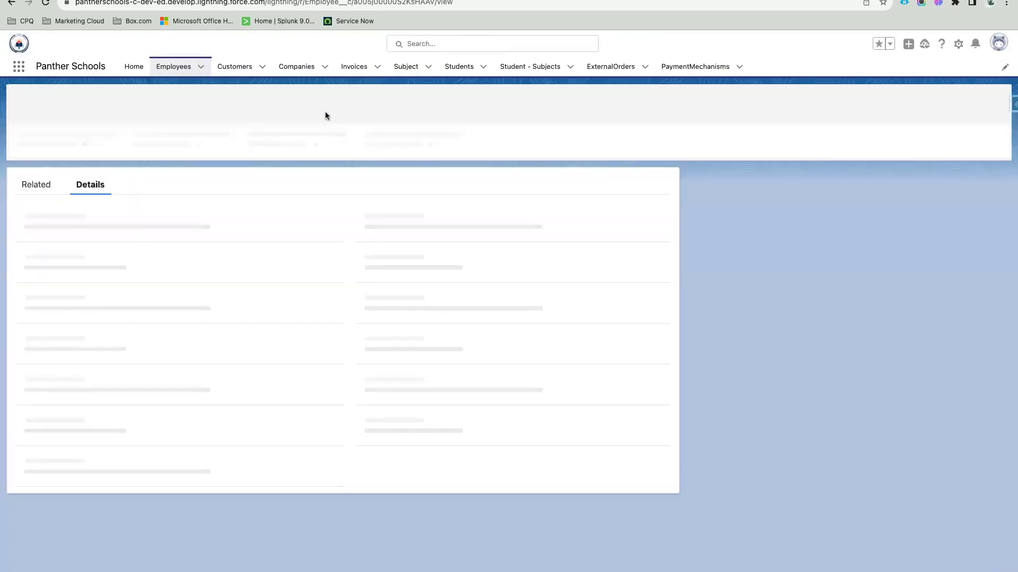
scroll(177, 361, "down", 5)
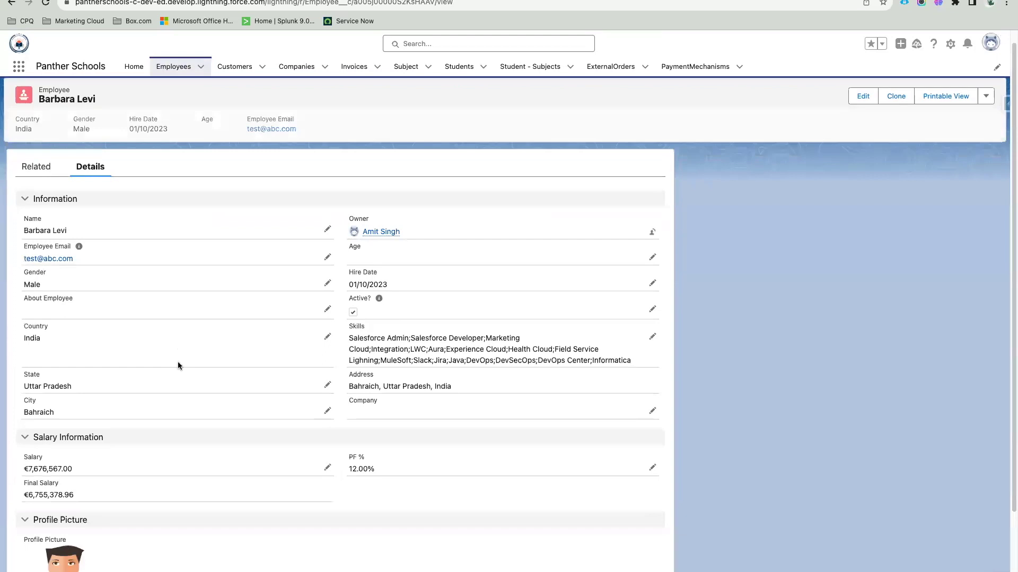
scroll(263, 267, "up", 5)
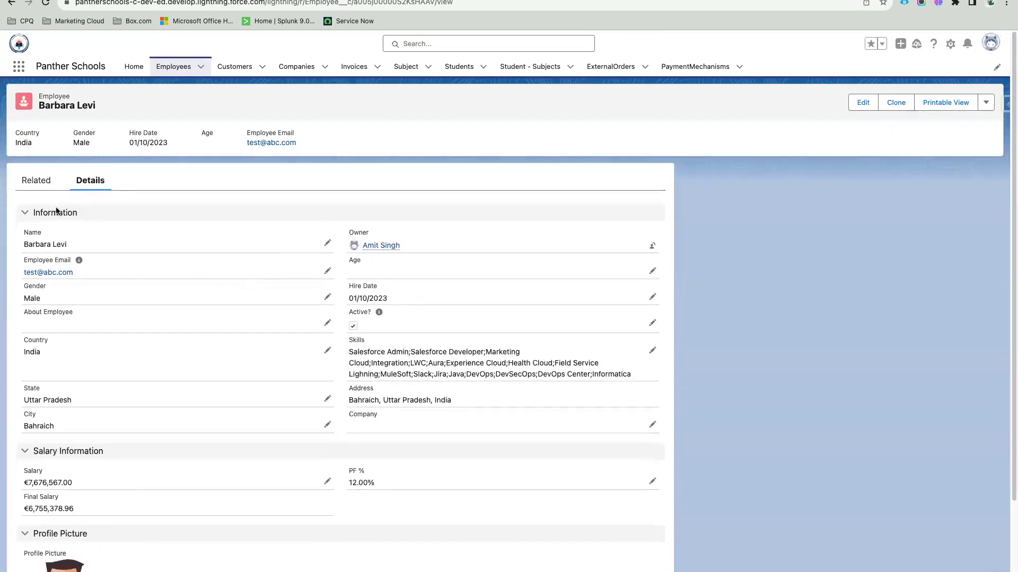
left_click(44, 181)
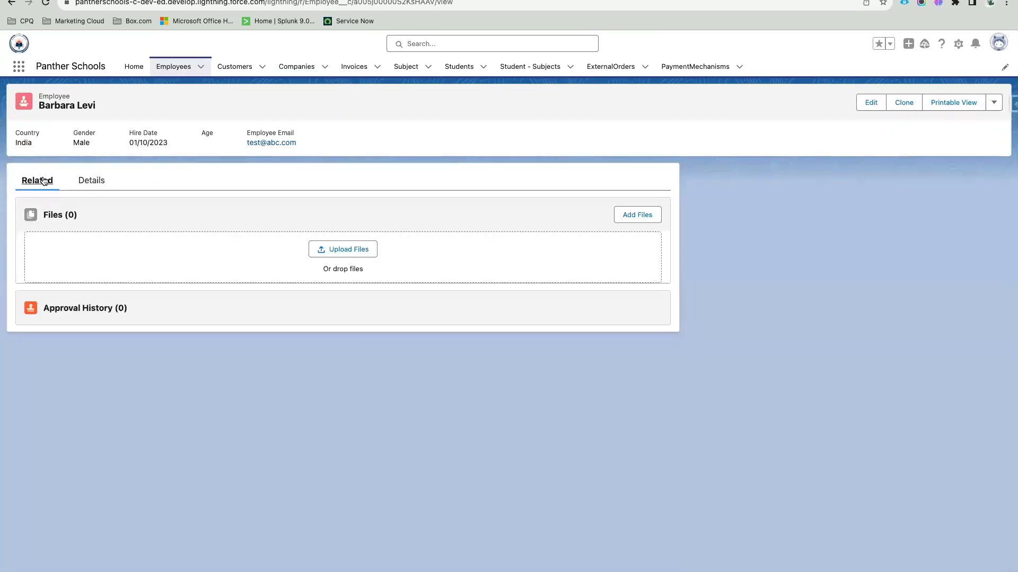
left_click_drag(94, 217, 40, 214)
left_click_drag(130, 308, 39, 306)
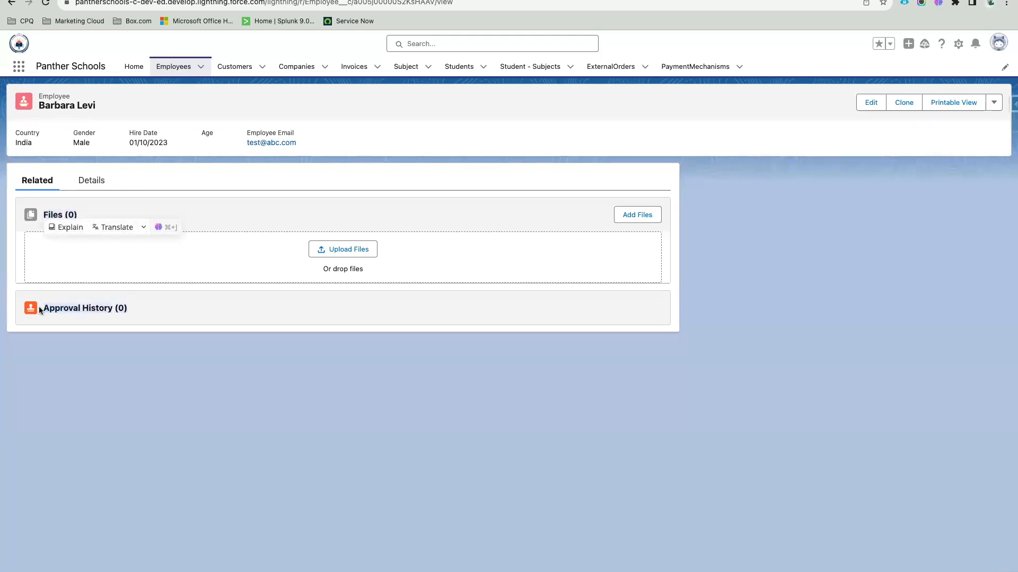
left_click(189, 315)
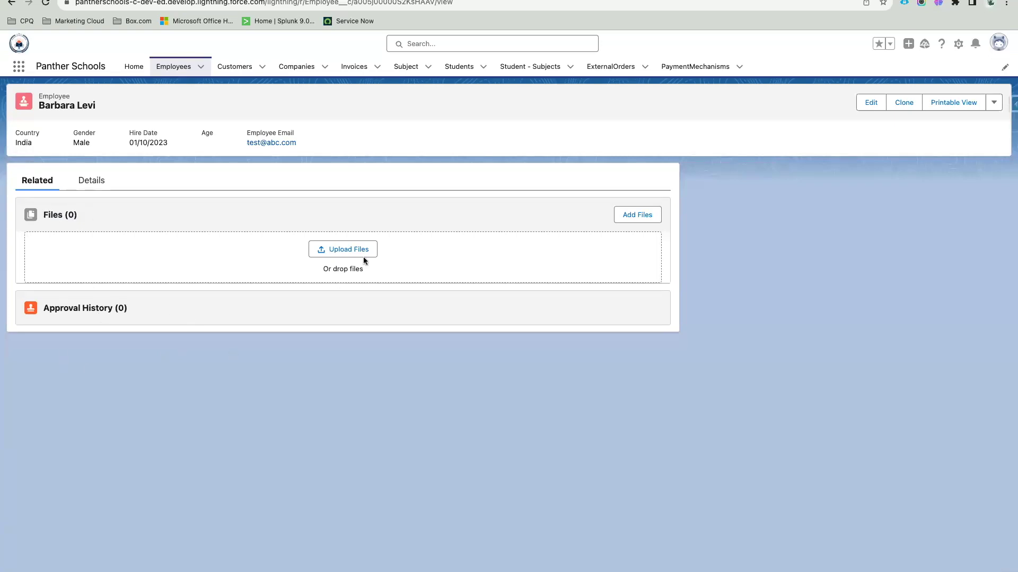
left_click(989, 3)
left_click(741, 239)
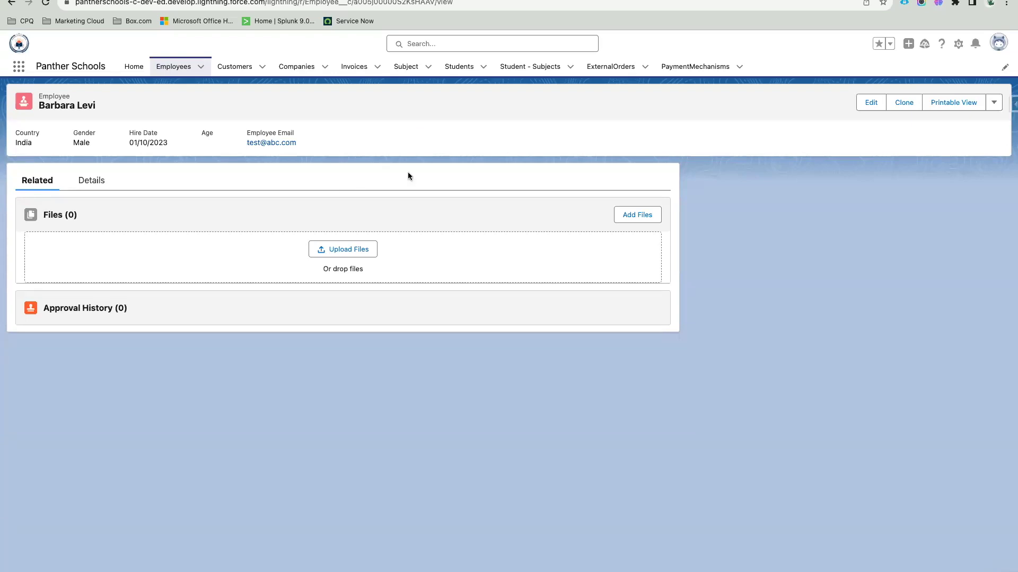
Step: Open the Dickenson plc account from the Accounts list found through the App Launcher
left_click(21, 67)
type("account")
left_click(37, 164)
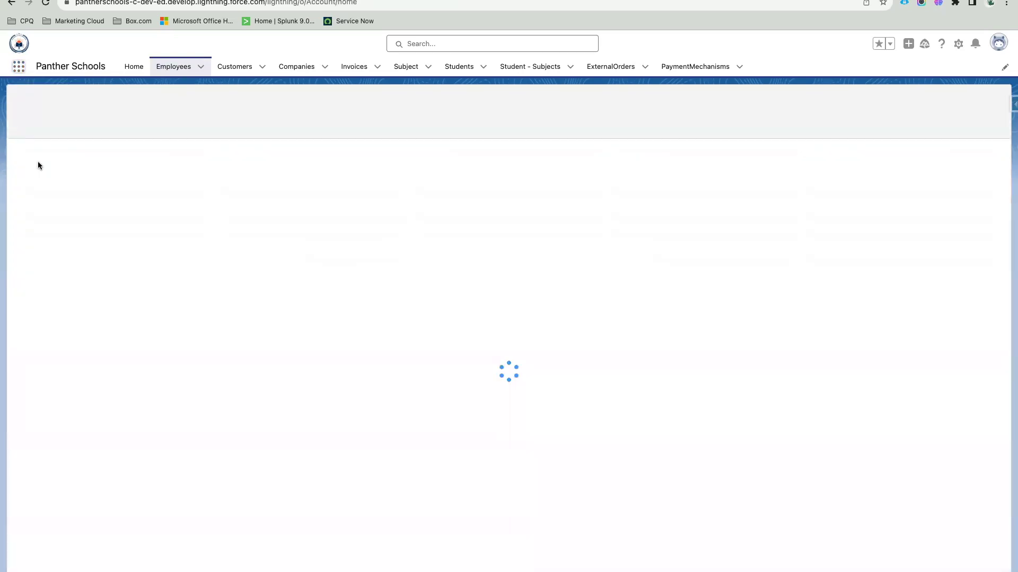
left_click(82, 162)
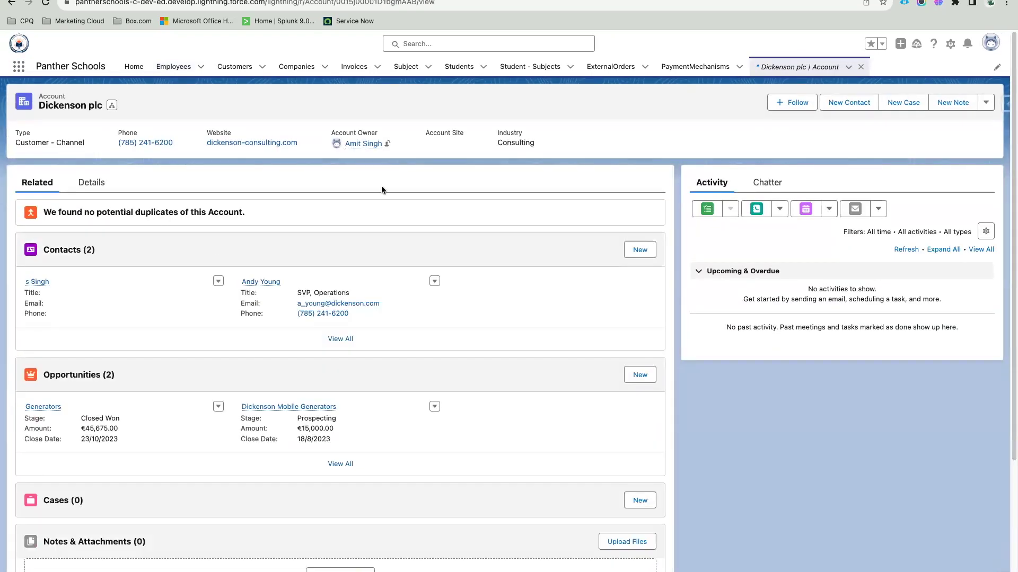
mouse_move(548, 143)
left_mouse_down()
mouse_move(19, 128)
mouse_move(556, 128)
mouse_move(549, 148)
left_mouse_up()
left_click(15, 131)
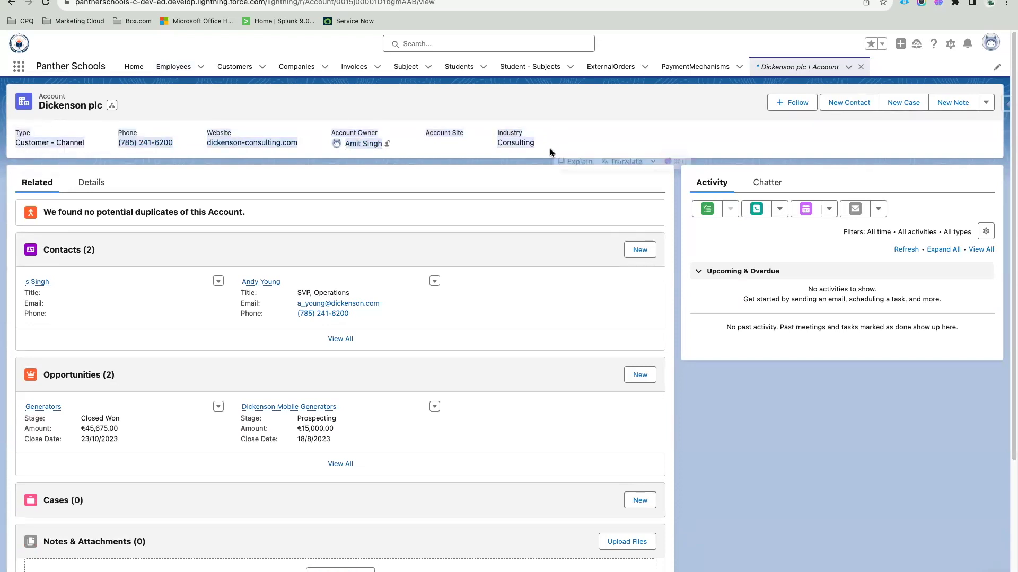
left_click(572, 124)
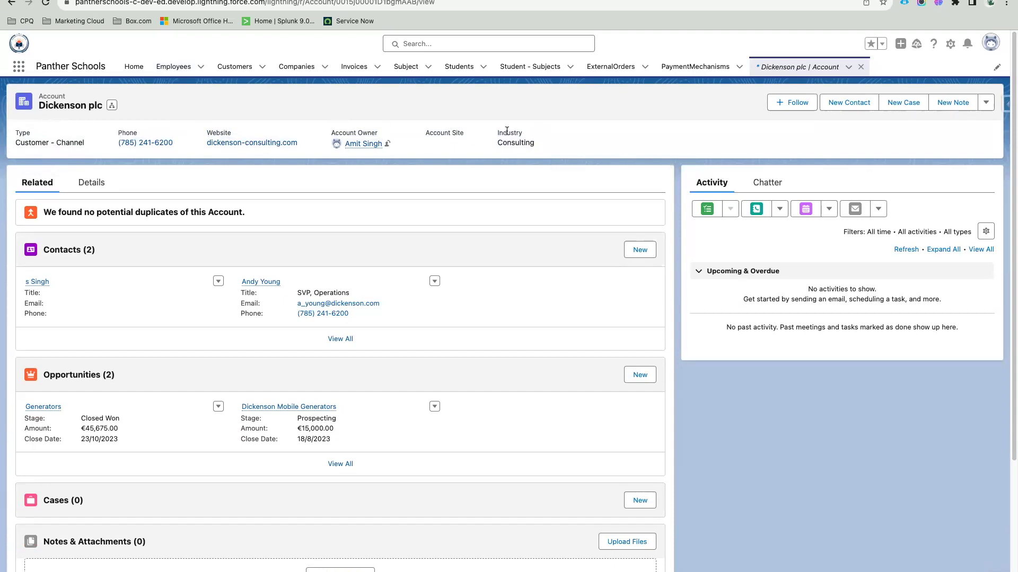
Step: Open the account's SVP, Operations contact and show its full details
left_click(255, 282)
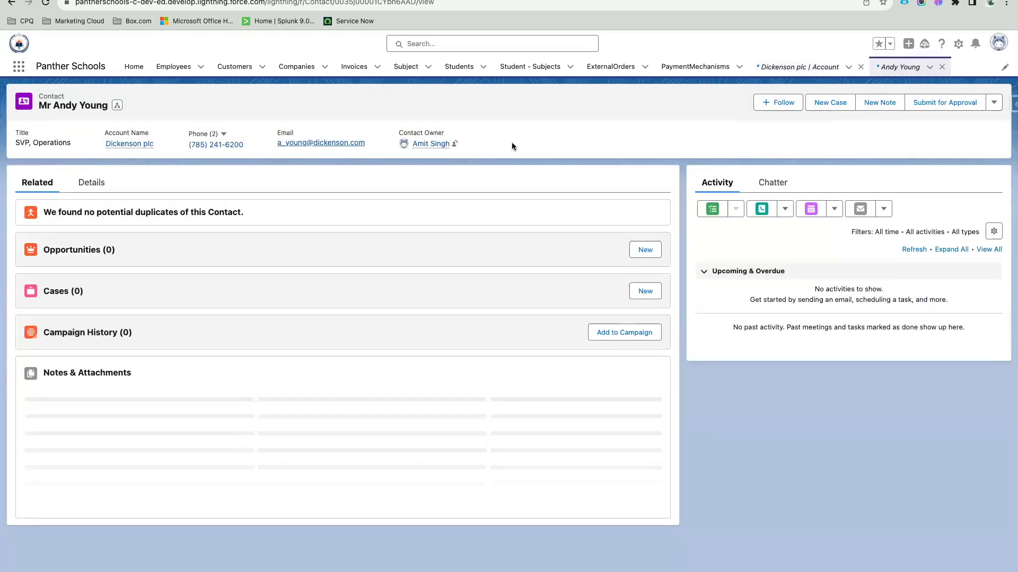
left_click(92, 183)
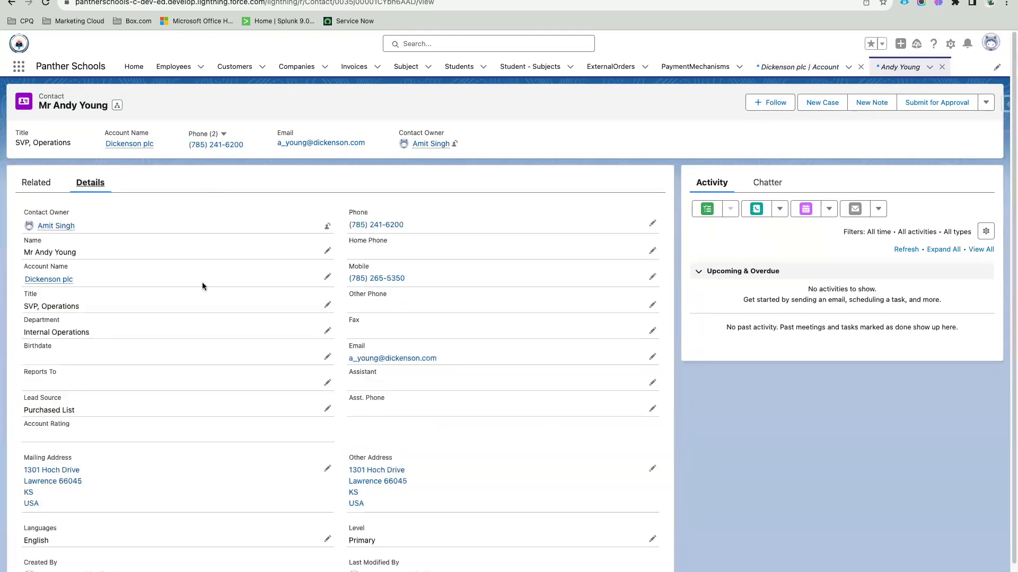
mouse_move(58, 285)
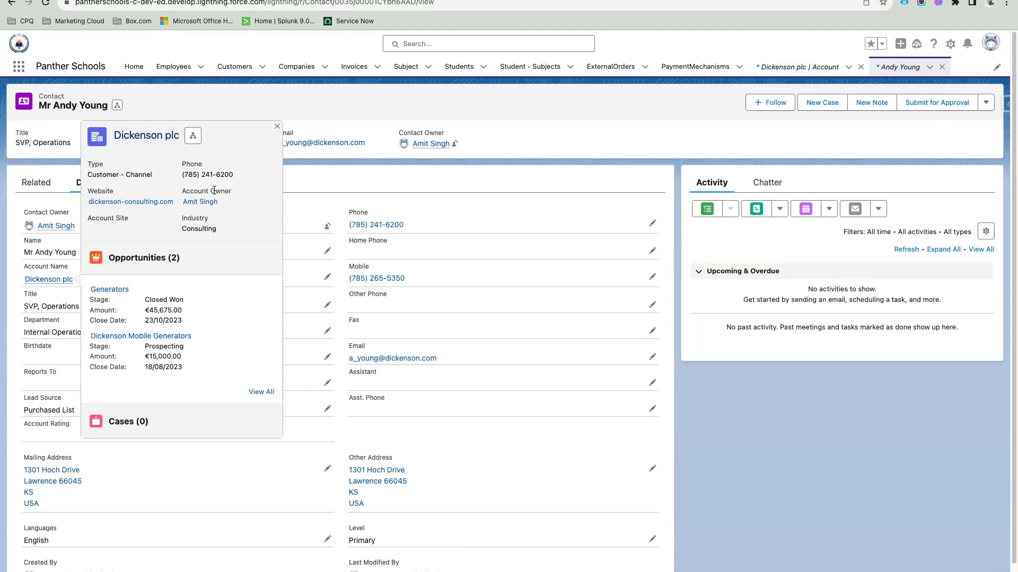
Step: Review the Dickenson plc preview fields, close the preview, and check the contact's header fields
left_click_drag(222, 232, 88, 163)
left_click(227, 234)
left_click_drag(227, 235, 88, 163)
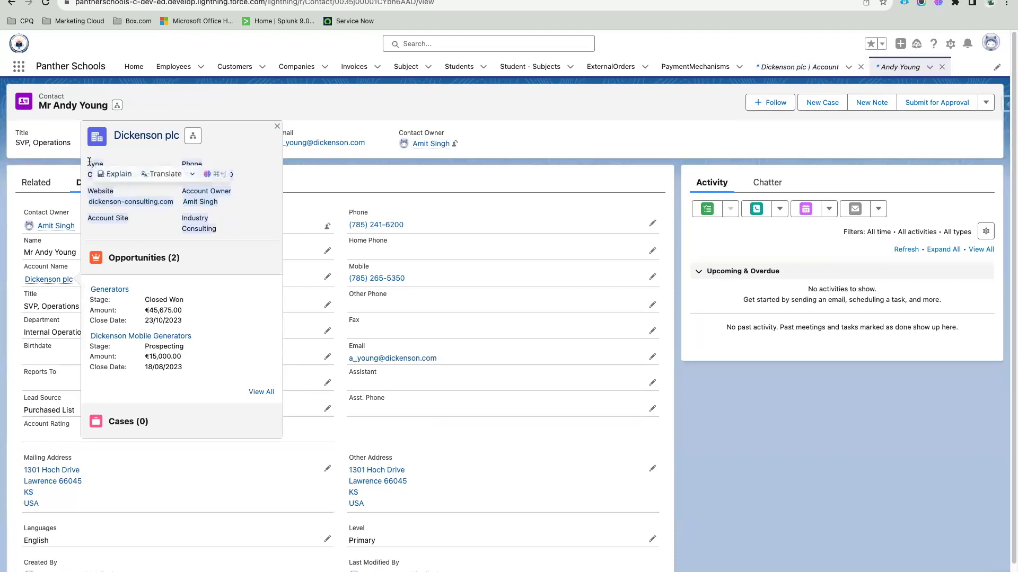
left_click(230, 213)
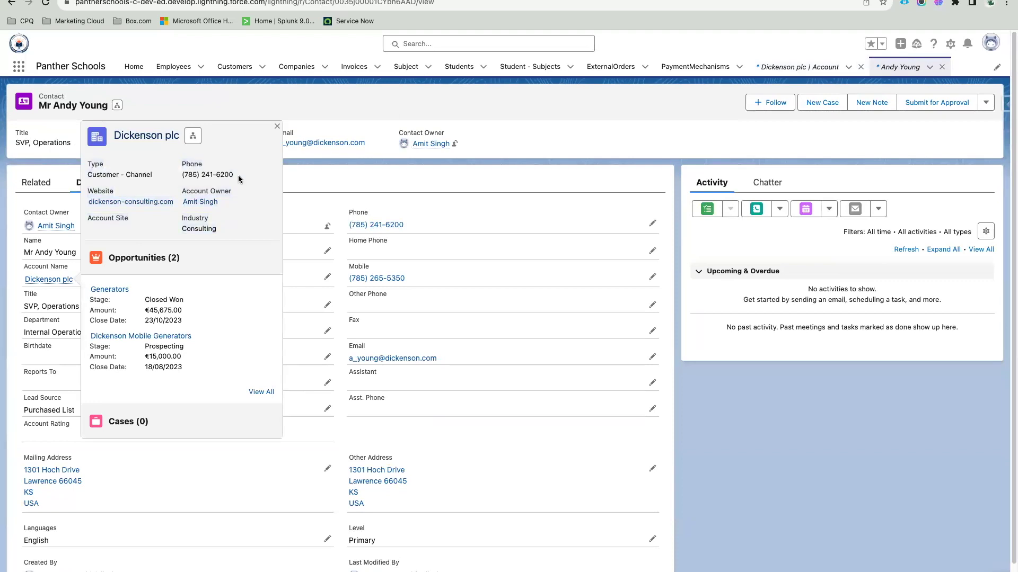
left_click(276, 127)
mouse_move(461, 141)
left_mouse_down()
mouse_move(18, 127)
mouse_move(459, 145)
left_mouse_up()
left_click(150, 114)
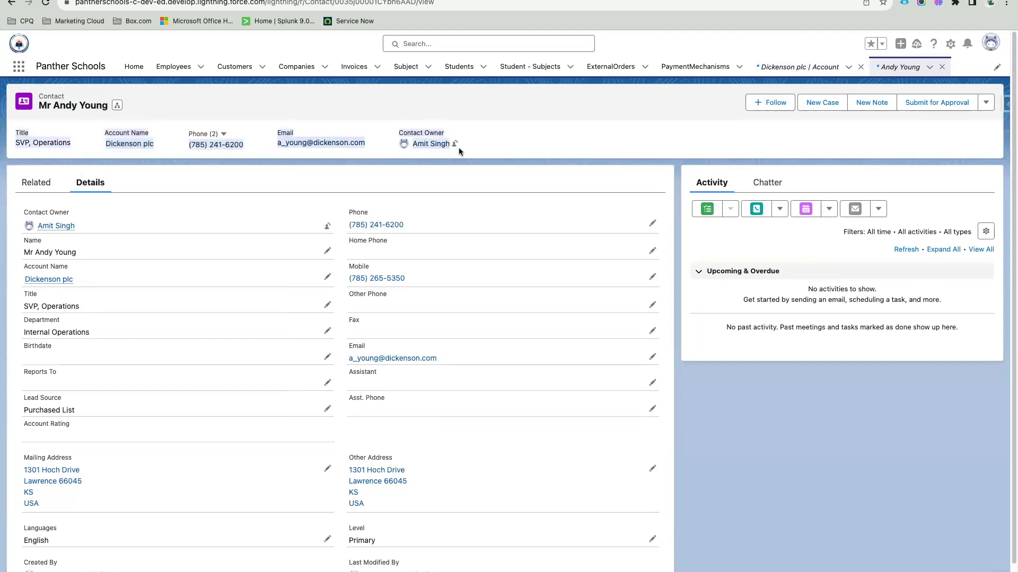
left_click(265, 122)
Step: Start a new bullet after Compact Page Layout in the Salesforce Admin notes
key("ctrl+Tab")
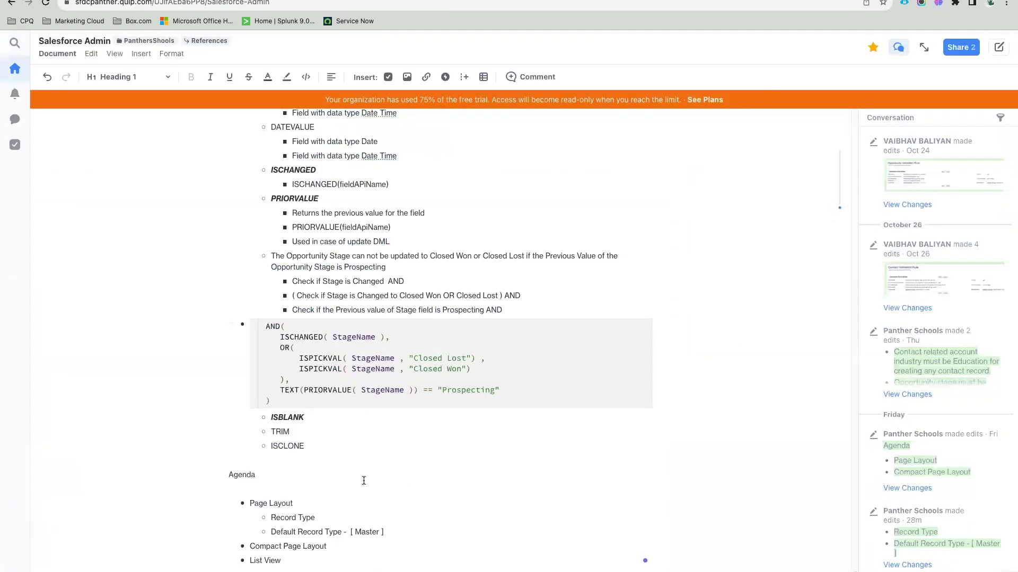
left_click(334, 546)
key("Return")
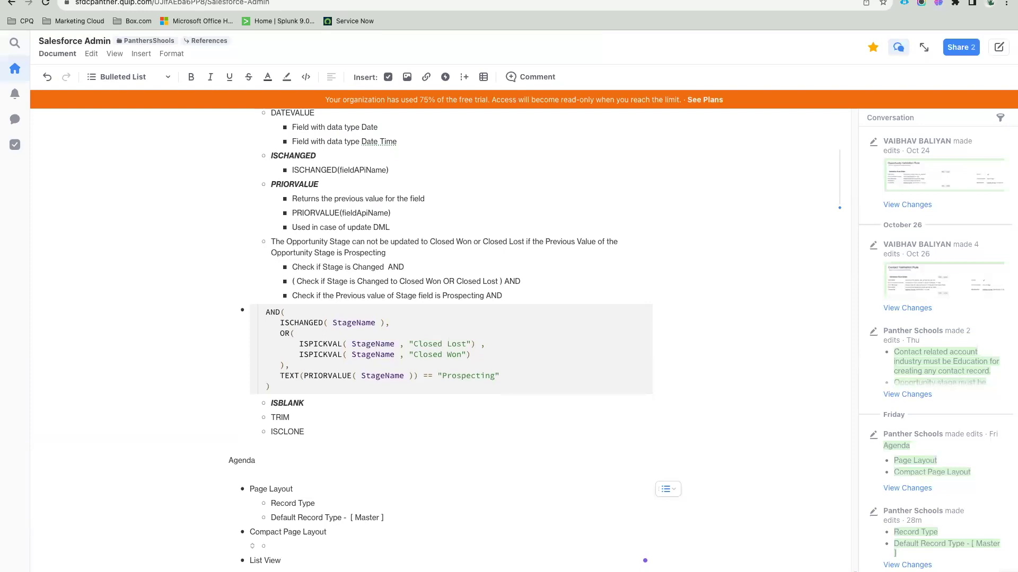
Step: Review the contact's header fields, Title through Contact Owner, in Salesforce
key("ctrl+Tab")
mouse_move(18, 130)
left_mouse_down()
mouse_move(491, 146)
mouse_move(106, 141)
mouse_move(22, 103)
mouse_move(17, 140)
left_mouse_up()
left_click(493, 142)
left_click(17, 139)
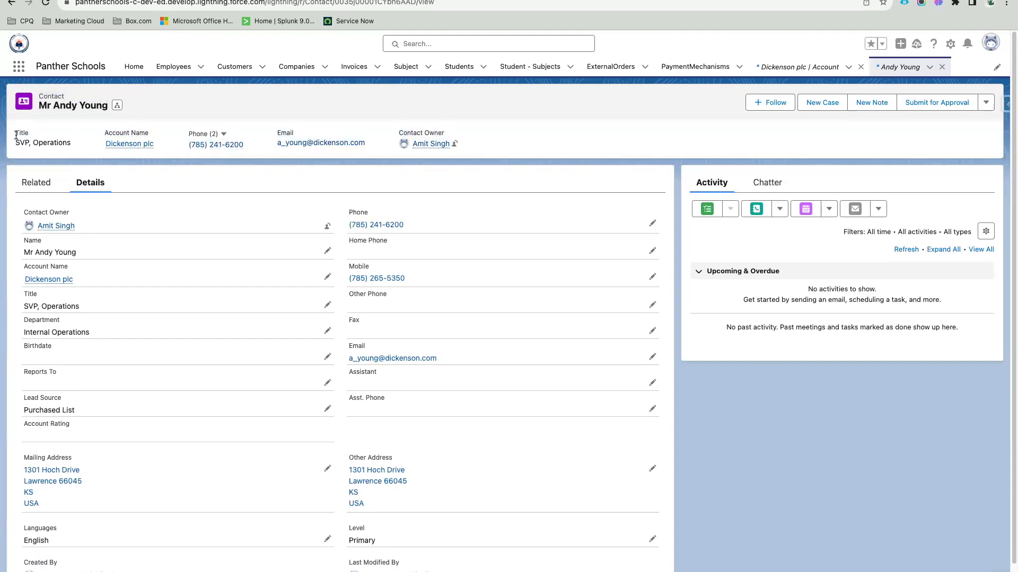
left_click_drag(16, 135, 43, 124)
left_click(471, 142)
left_click(44, 124)
Step: Type the 'Highlight Panel' sub-bullet and correct the misspelled 'Hightlight' using spelling suggestions
key("ctrl+Tab")
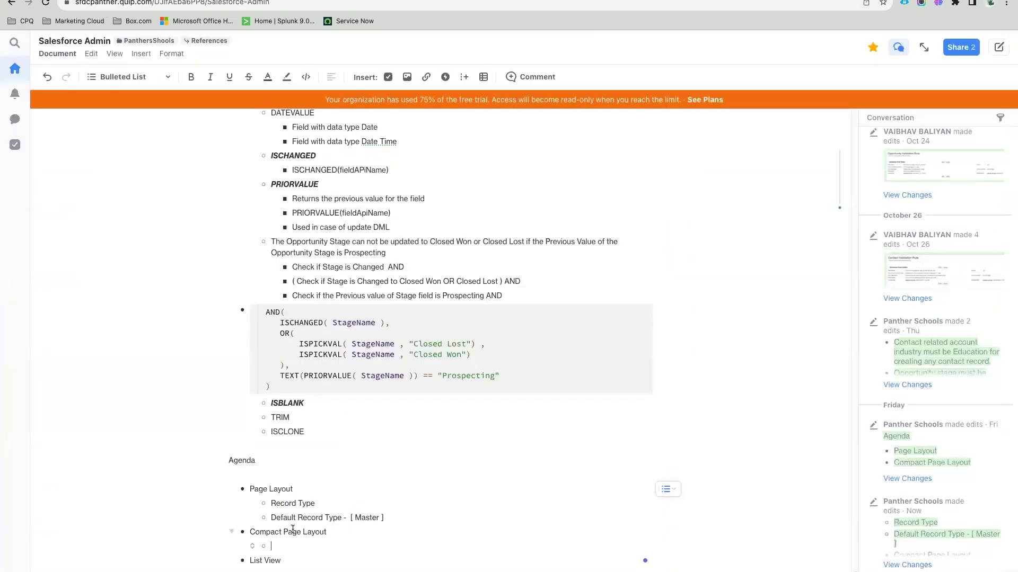
type("Hight")
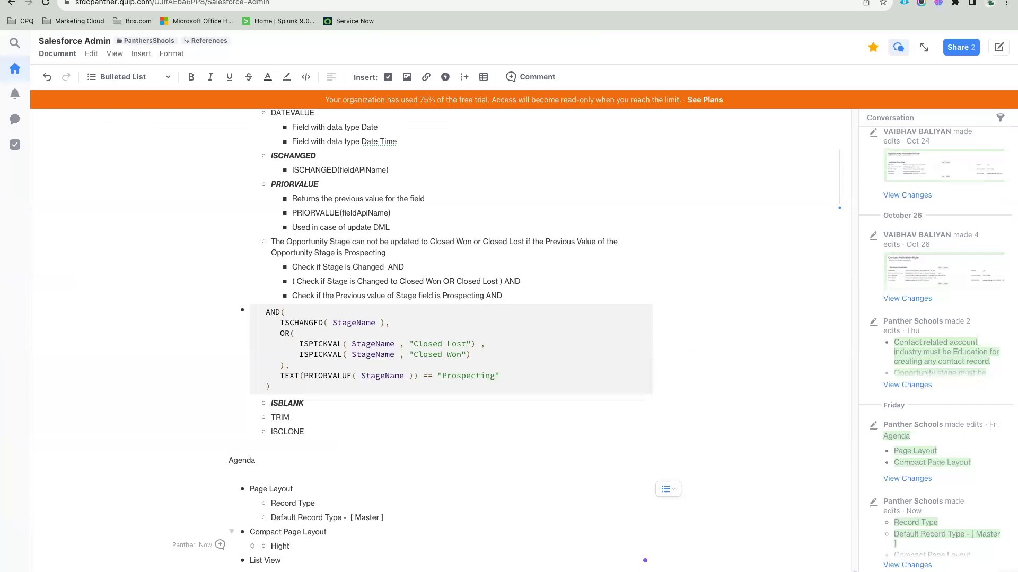
type(" Light")
key("BackSpace")
key("BackSpace")
key("BackSpace")
key("BackSpace")
key("BackSpace")
key("BackSpace")
type("lightn")
key("BackSpace")
type("Panel")
right_click(293, 547)
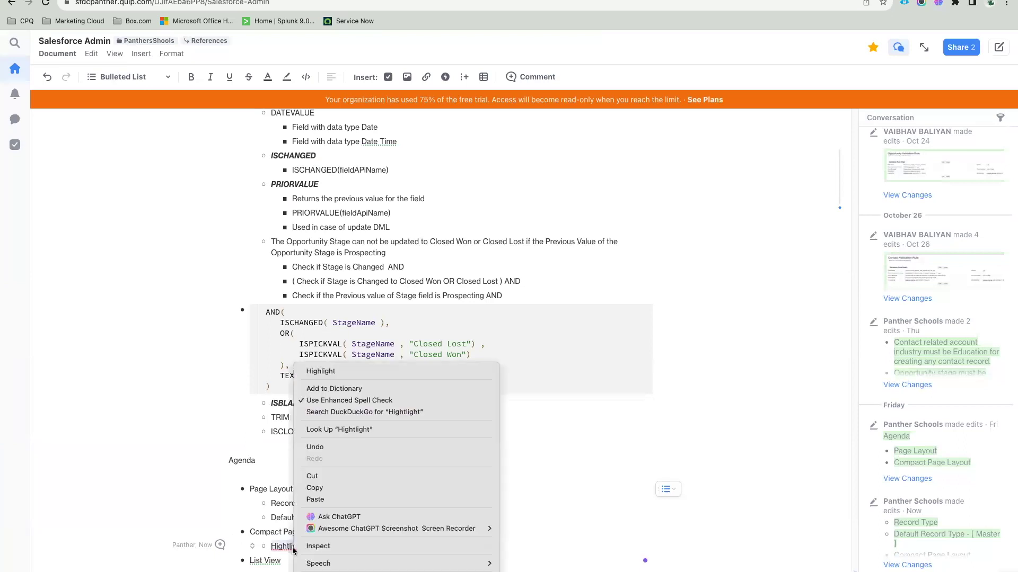
left_click(329, 373)
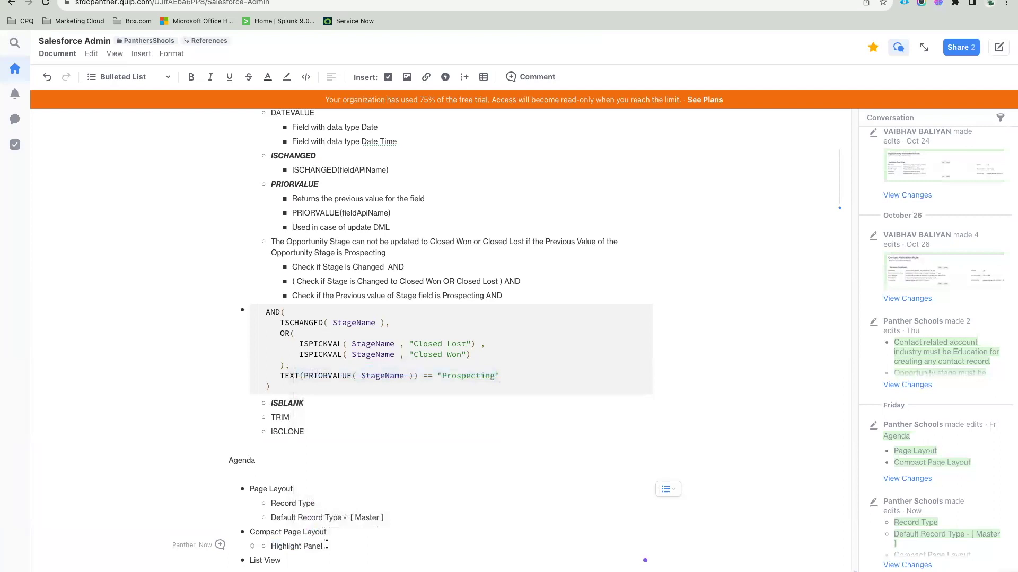
Step: Open Amazon Private Airport - India from the Companies list and review its record title
left_click(313, 1)
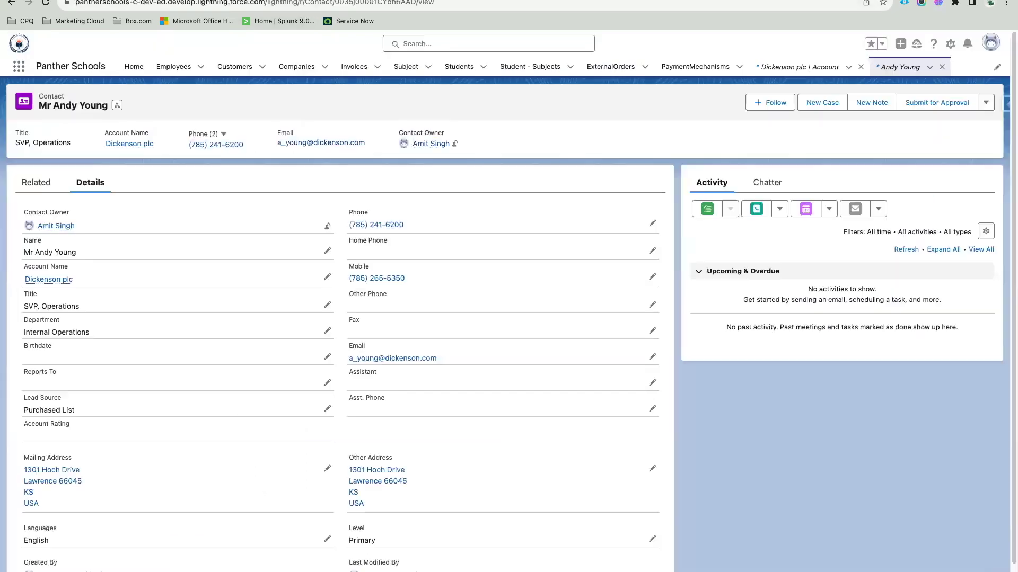
left_click(297, 67)
left_click(95, 180)
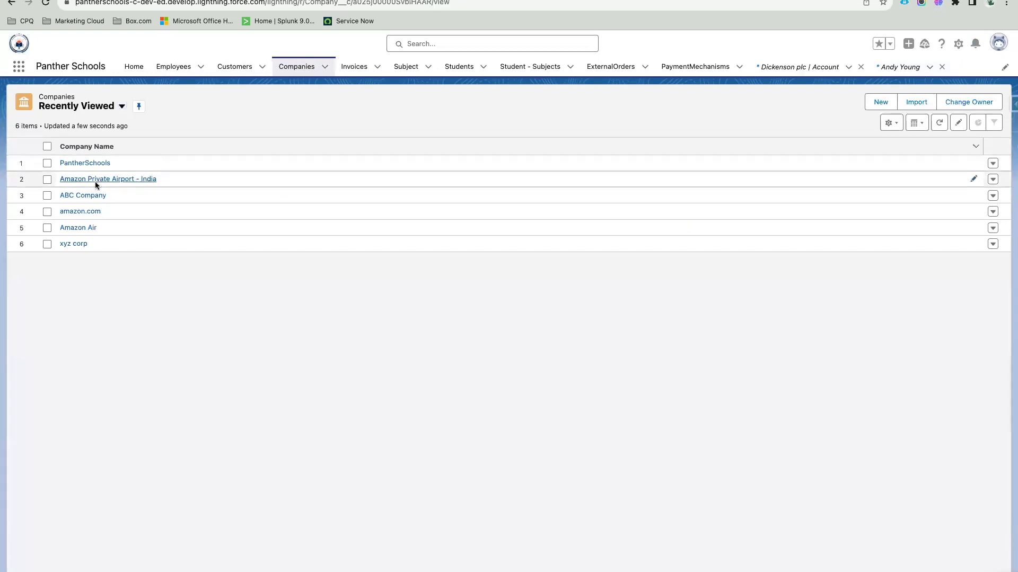
left_click_drag(183, 105, 42, 107)
left_click(236, 105)
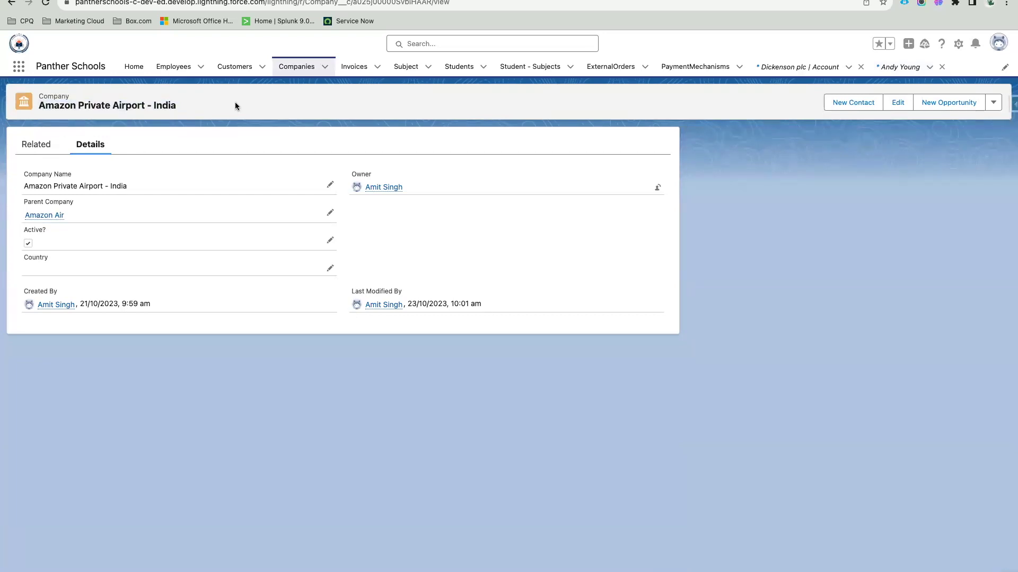
triple_click(137, 104)
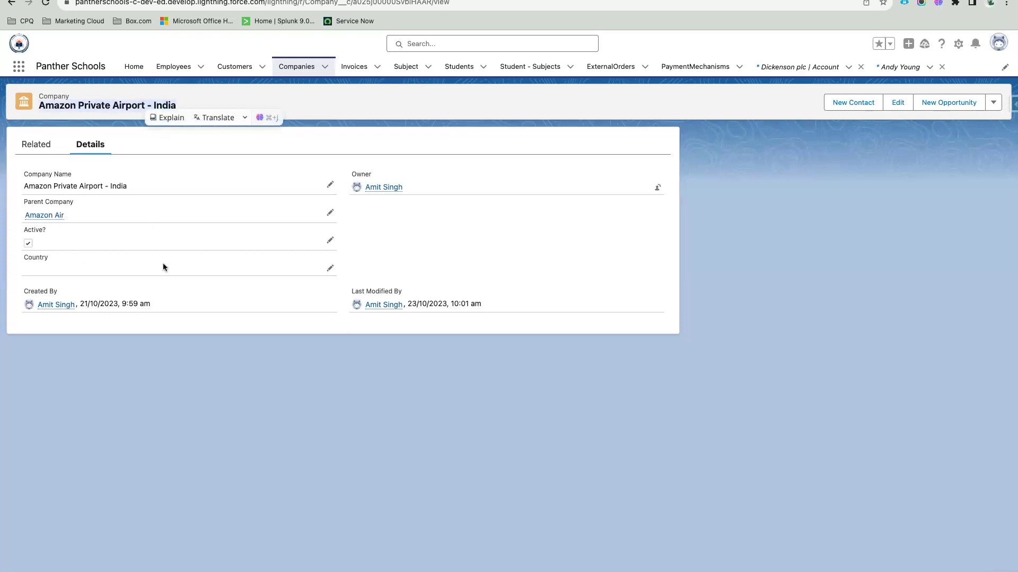
left_click(320, 115)
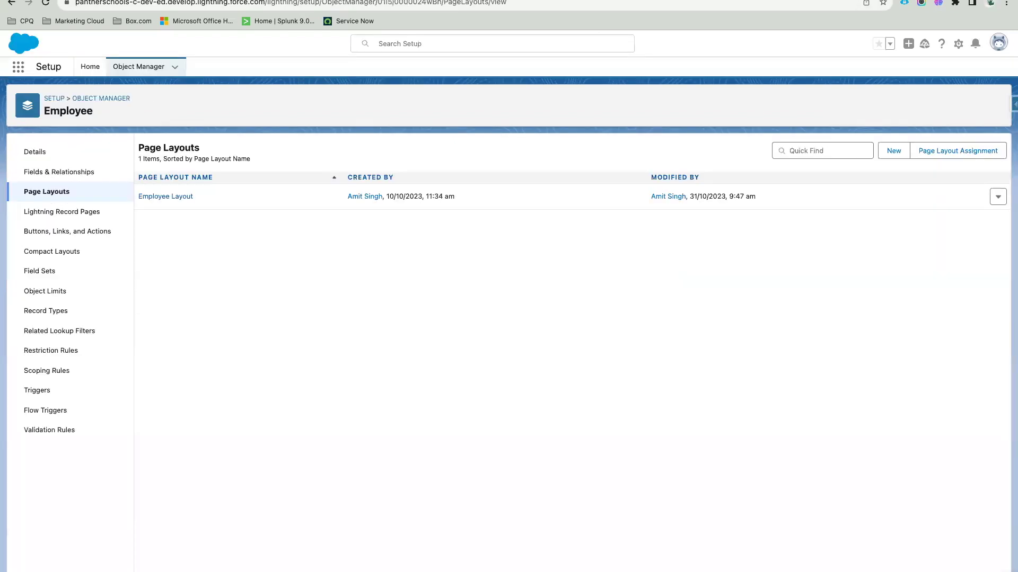
Step: Filter Object Manager for the Company object and view its Compact Layouts, showing only System Default
left_click(107, 100)
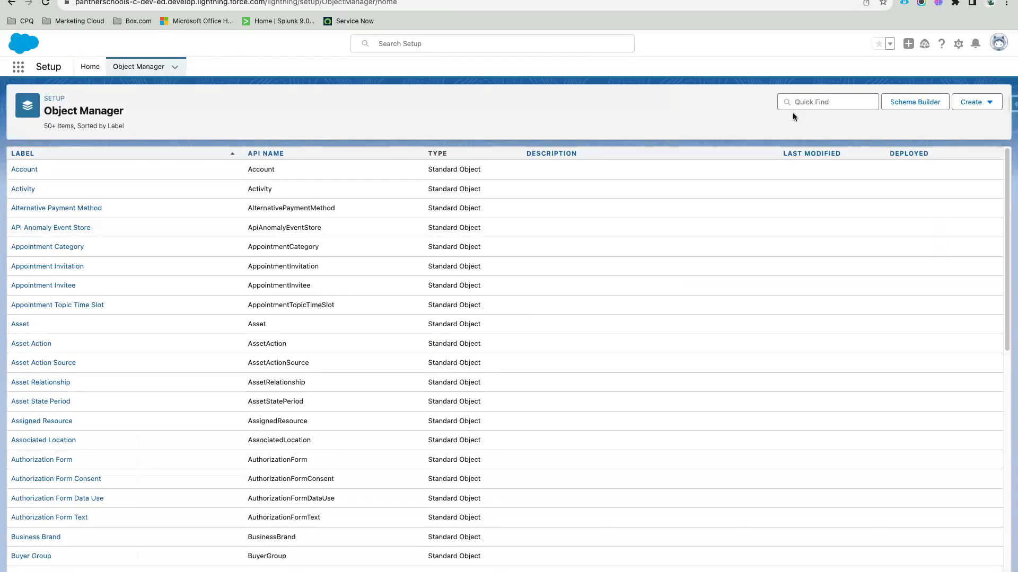
left_click(811, 102)
type("Compan")
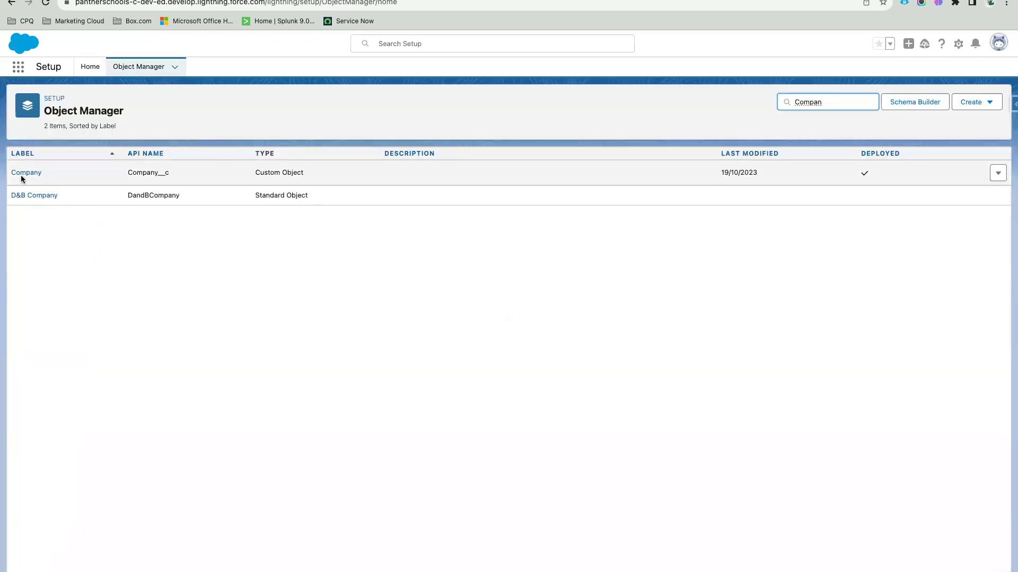
left_click(20, 173)
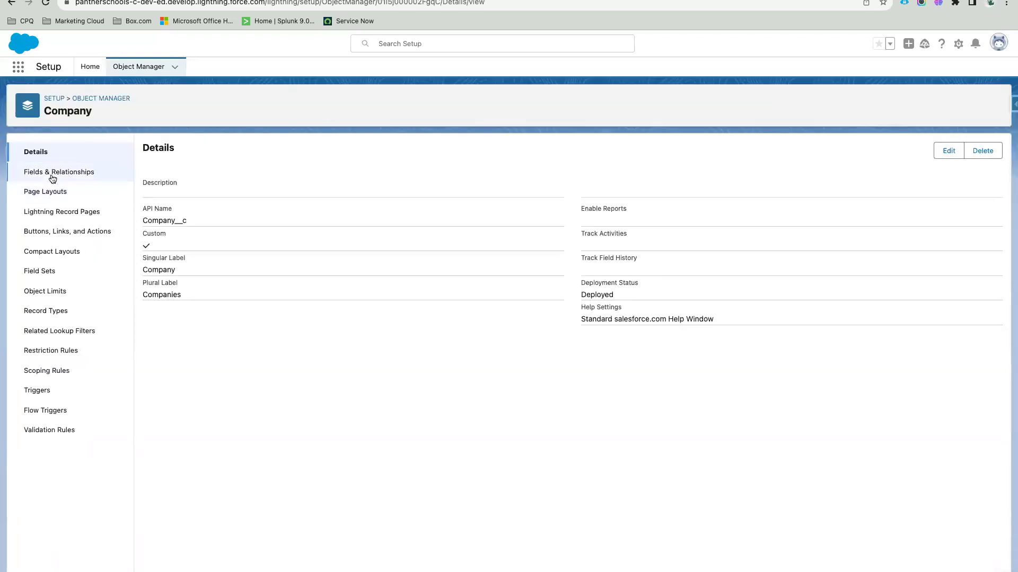
left_click(52, 174)
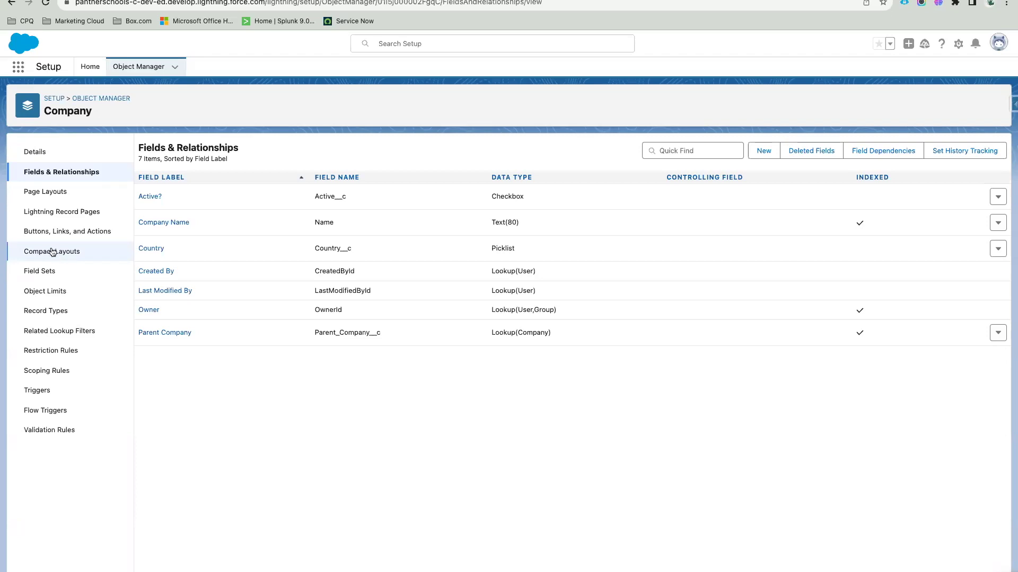
left_click(52, 252)
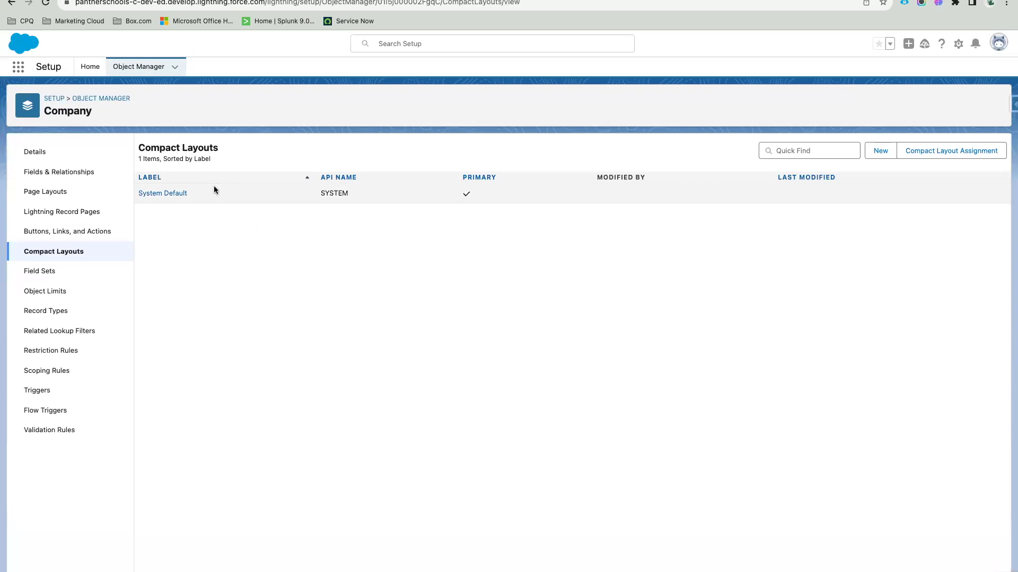
left_click_drag(475, 196, 459, 197)
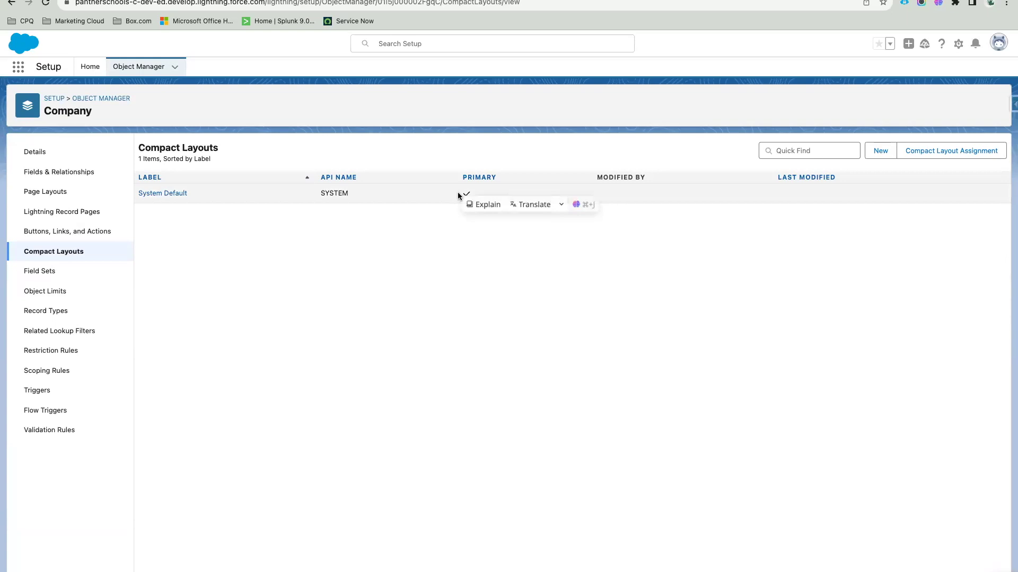
left_click(432, 248)
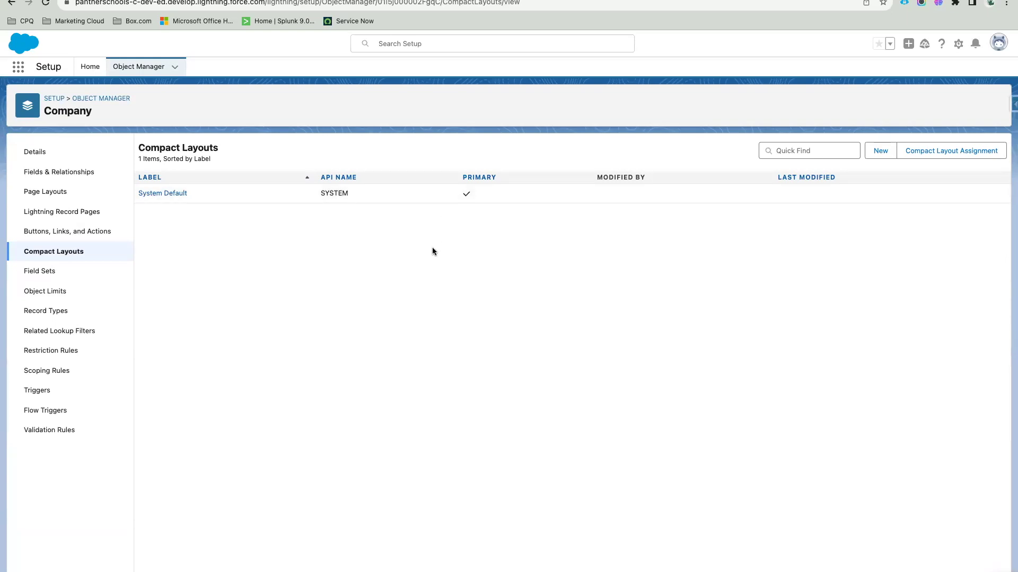
Step: Add 'Only 1 Primary Layout' as a sub-point below Highlight Panel in the Quip notes
key("ctrl+Tab")
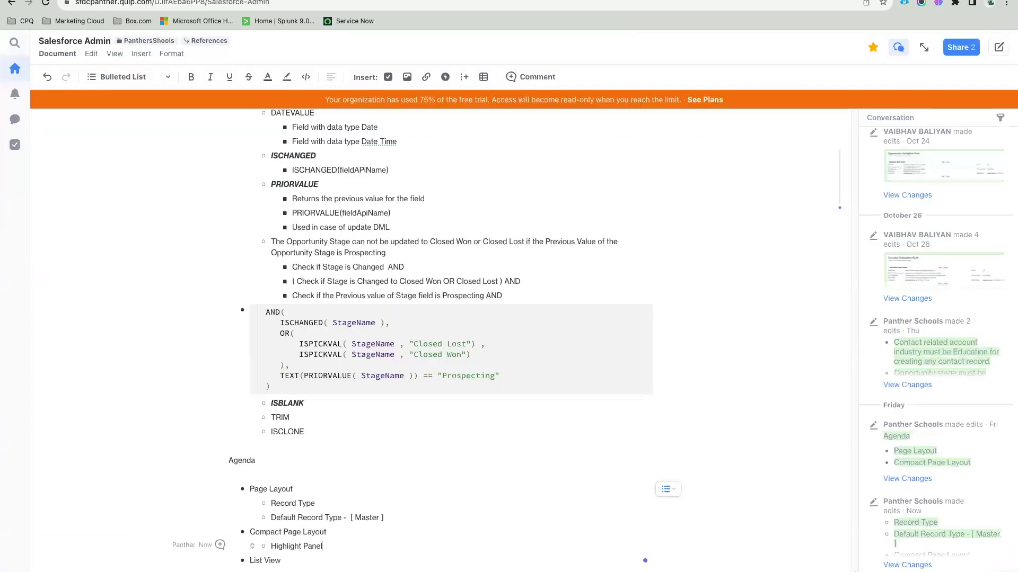
key("Return")
type("Only")
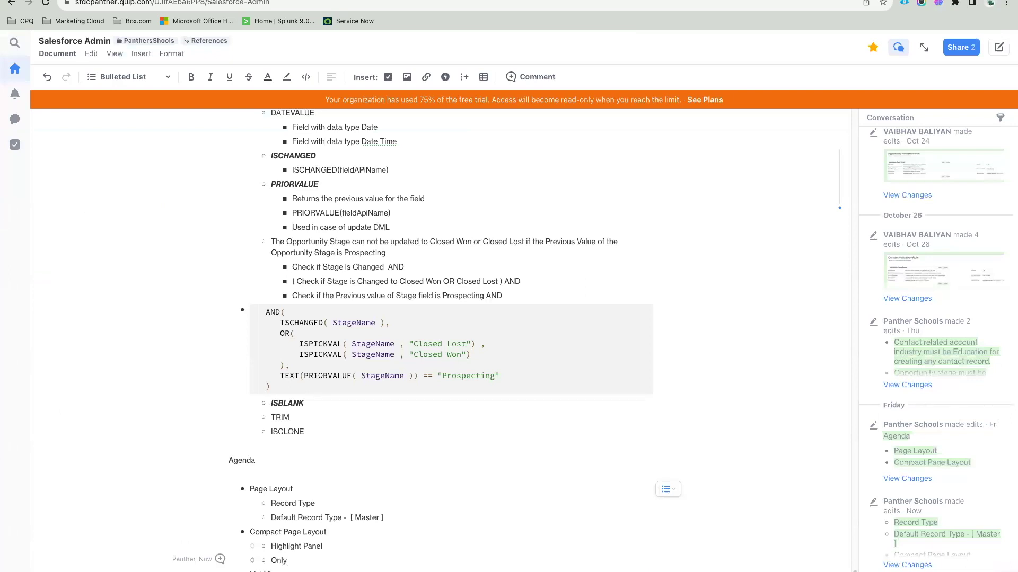
type(" 1 Primary Layout")
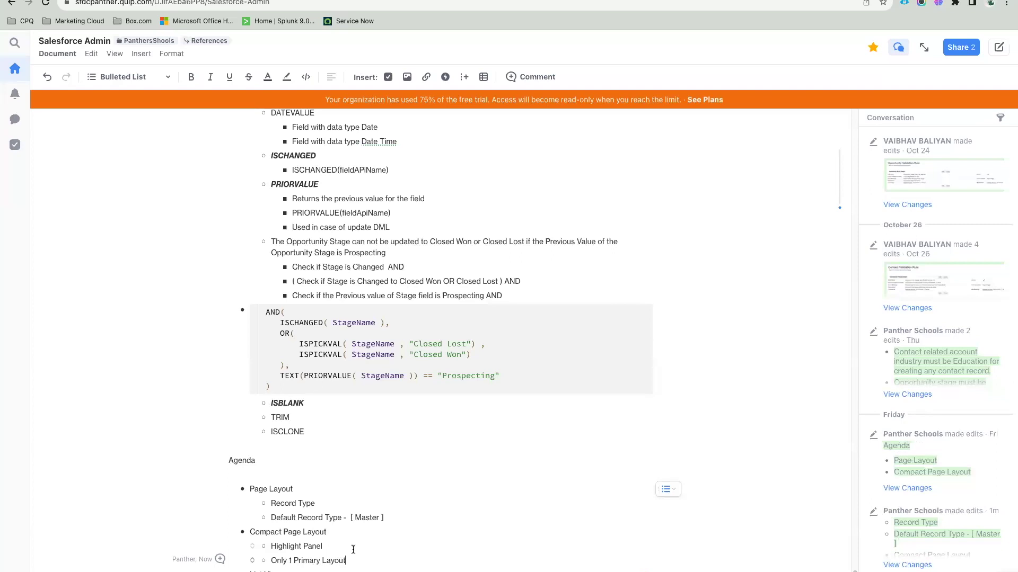
scroll(381, 554, "down", 1)
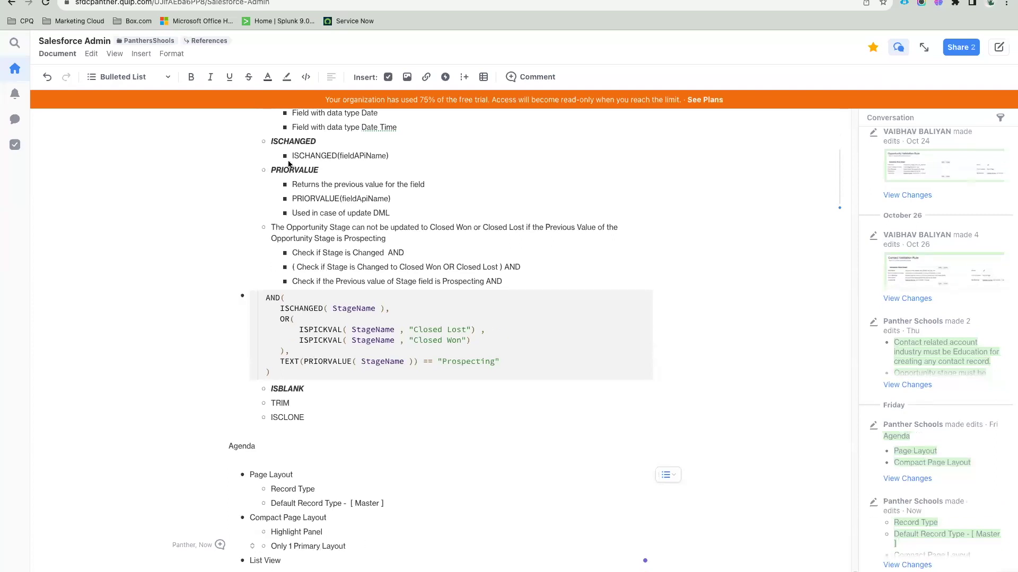
key("ctrl+Tab")
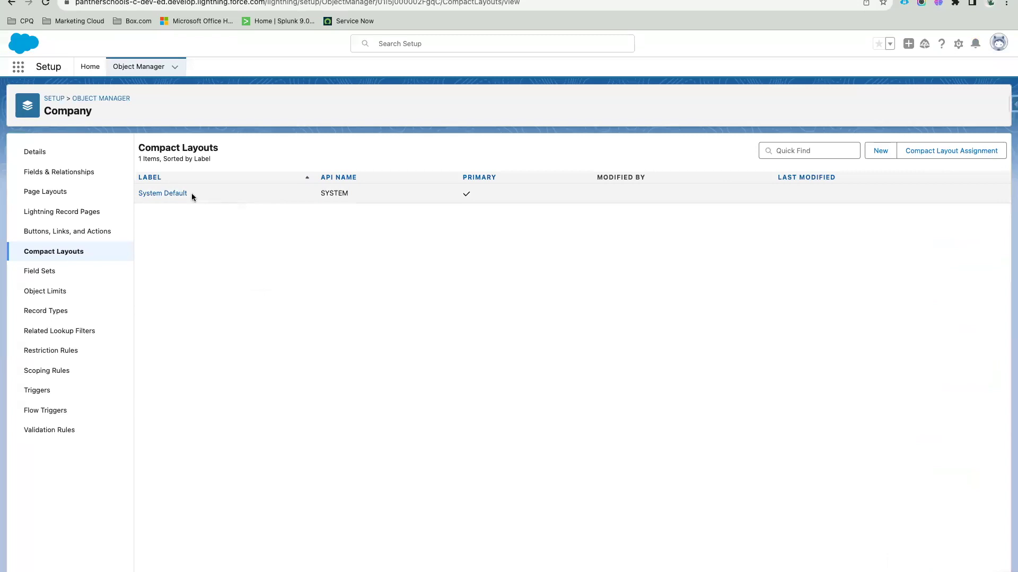
left_click_drag(192, 197, 128, 200)
left_click(197, 206)
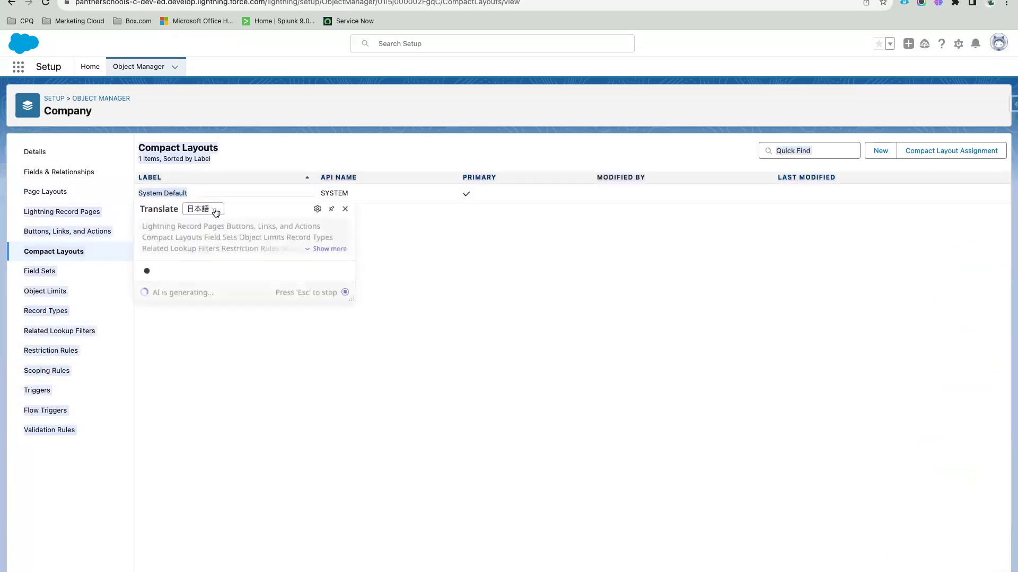
left_click(421, 240)
left_click(159, 193)
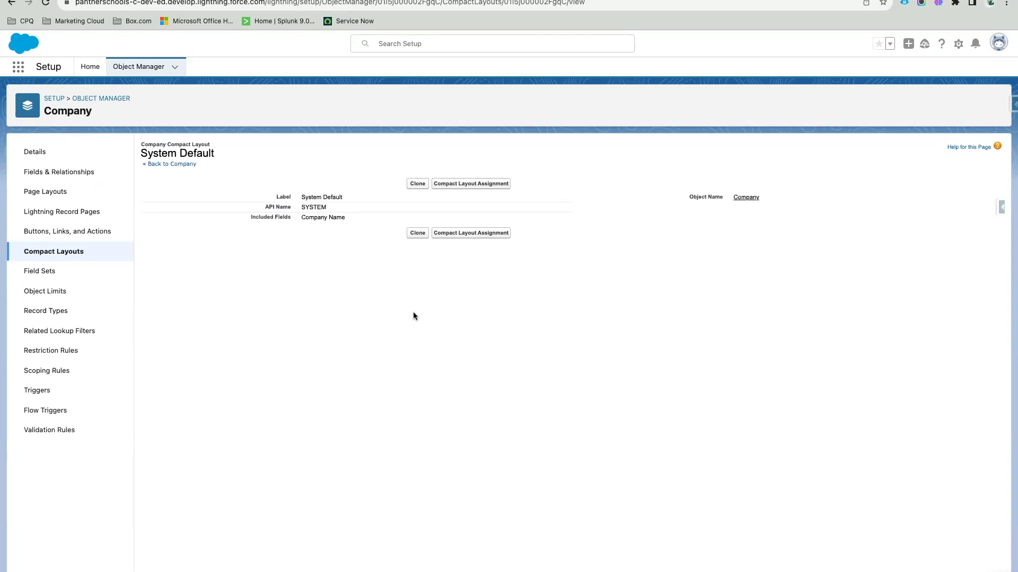
left_click(174, 163)
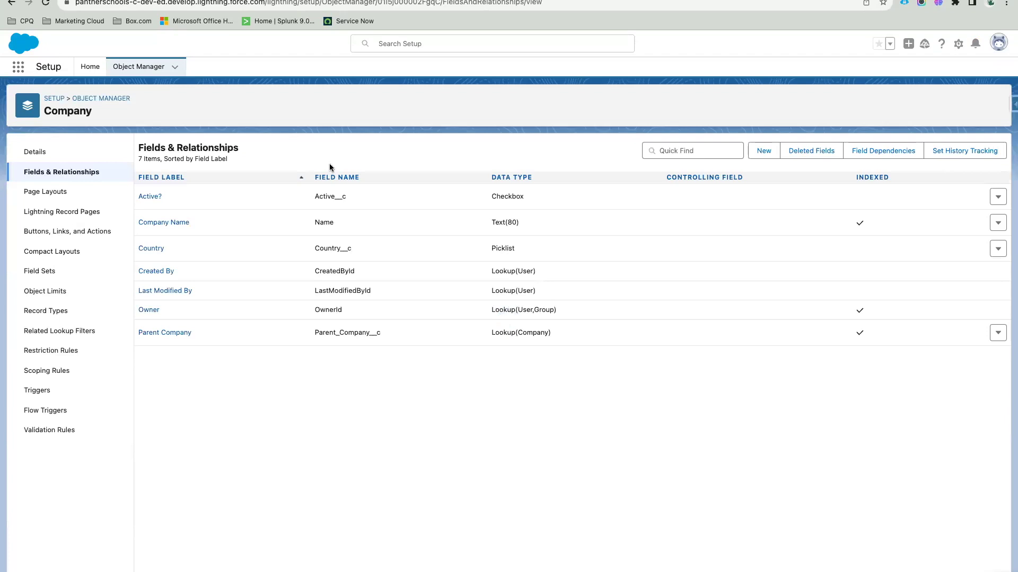
left_click(62, 252)
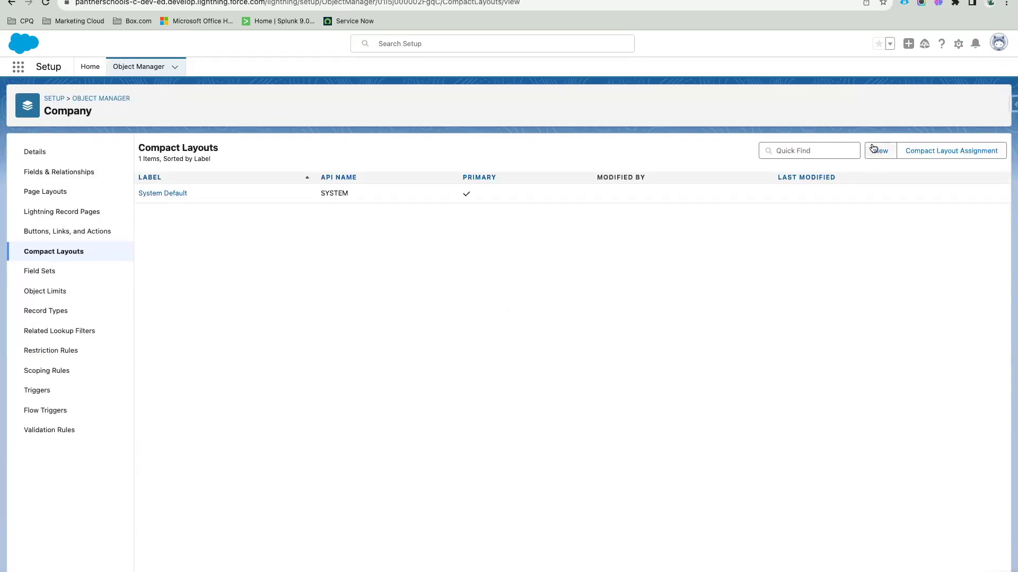
Step: Start a new Company compact layout labelled 'Company Layout'
left_click(880, 152)
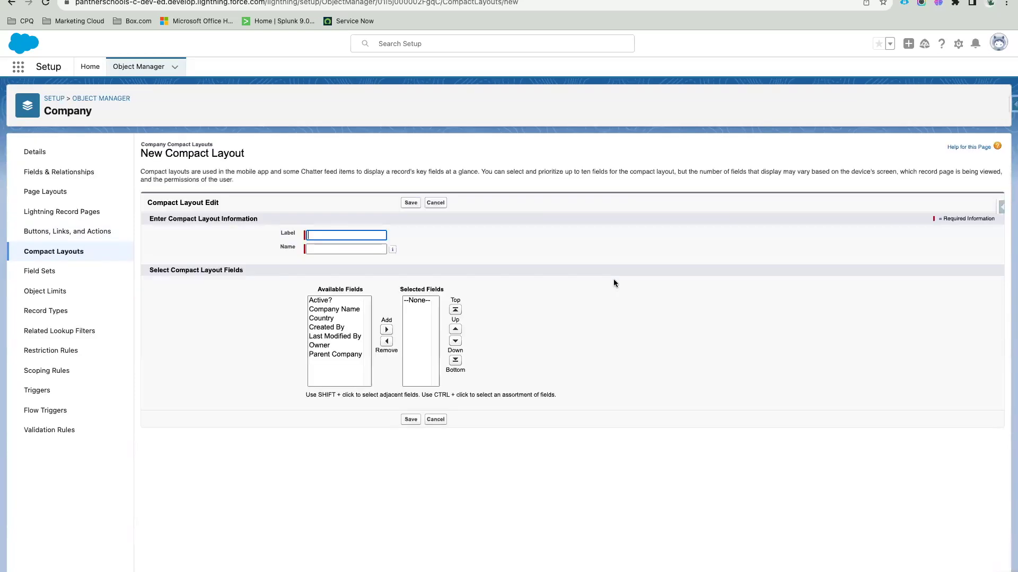
left_click(322, 236)
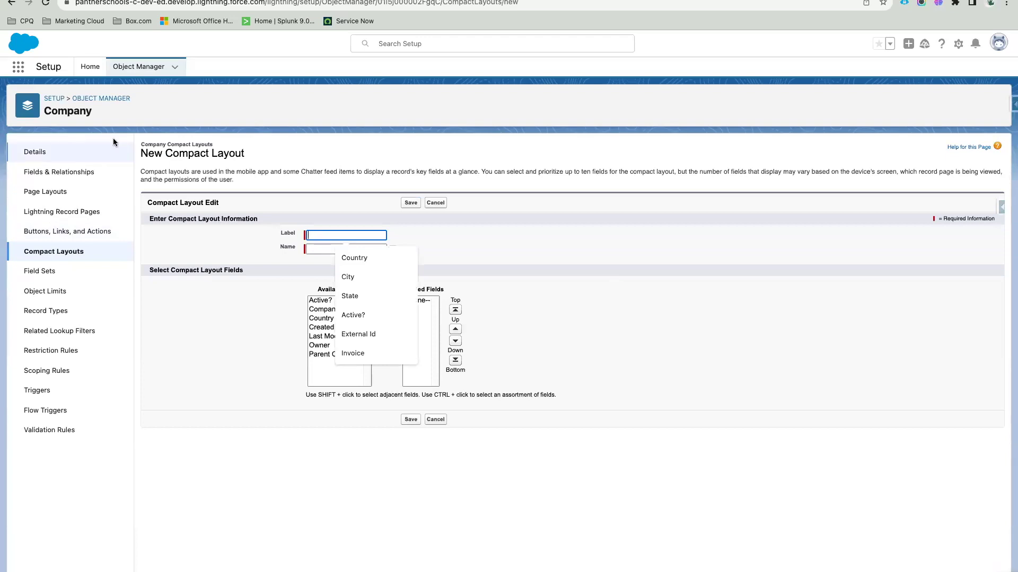
left_click(81, 111)
left_click(346, 235)
type("Company Layo")
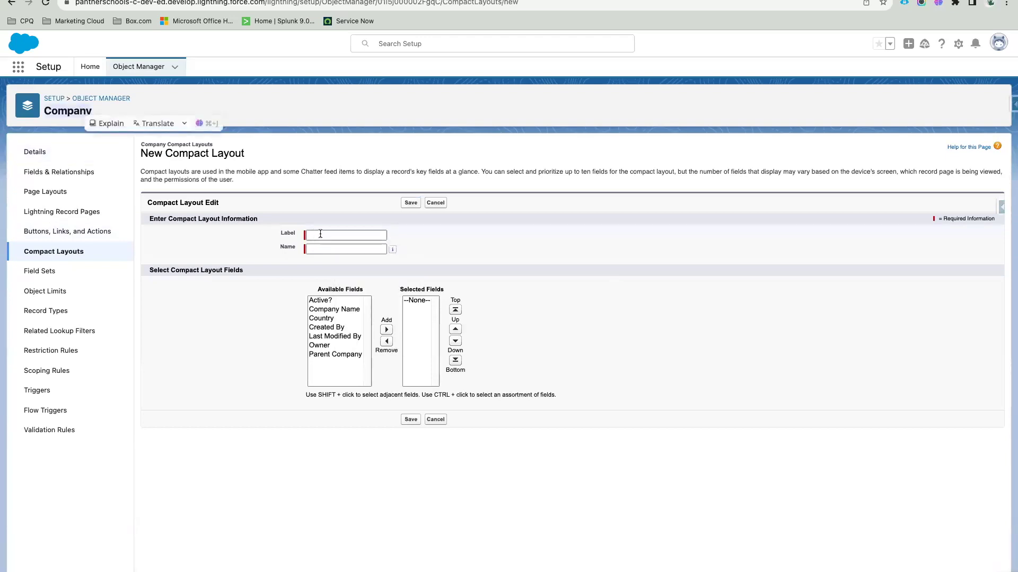
type("ut")
left_click(423, 249)
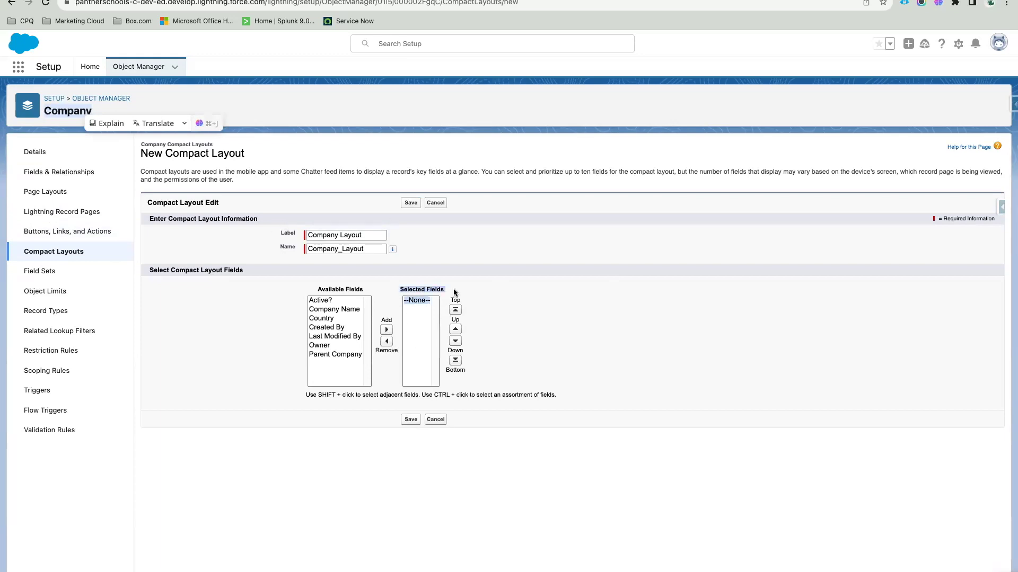
left_click_drag(316, 291, 459, 292)
left_click(495, 278)
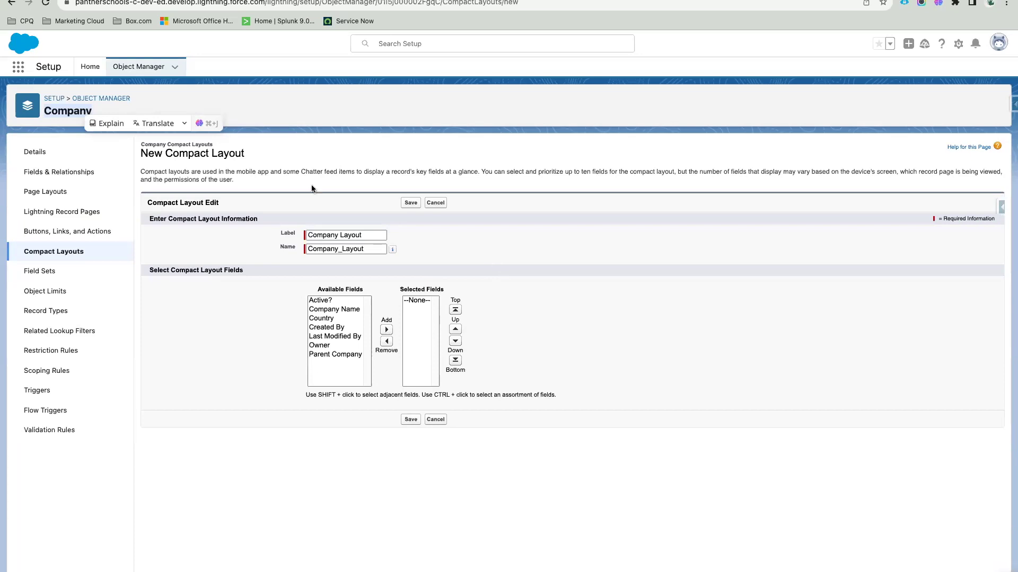
left_click(246, 113)
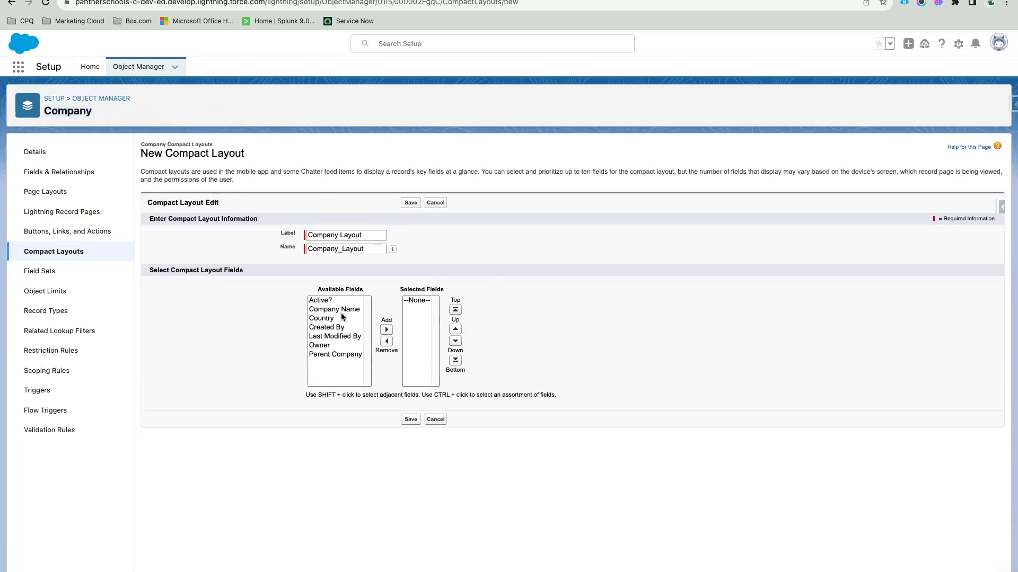
Step: Add all seven available fields, Active? through Parent Company, to the layout's selected fields
left_click_drag(321, 304, 331, 355)
left_click(386, 331)
left_click(557, 331)
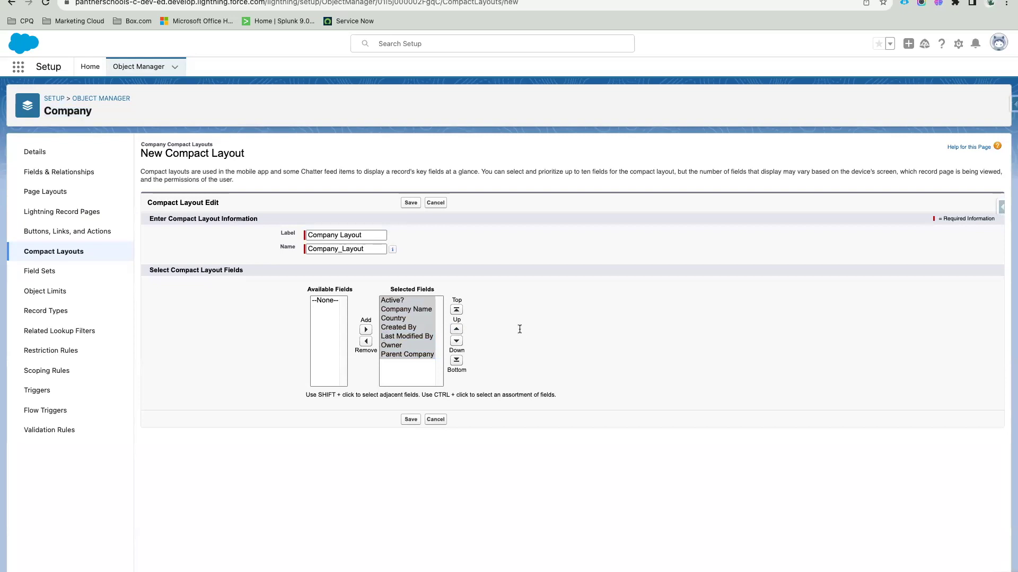
left_click(419, 354)
left_click_drag(411, 354, 397, 301)
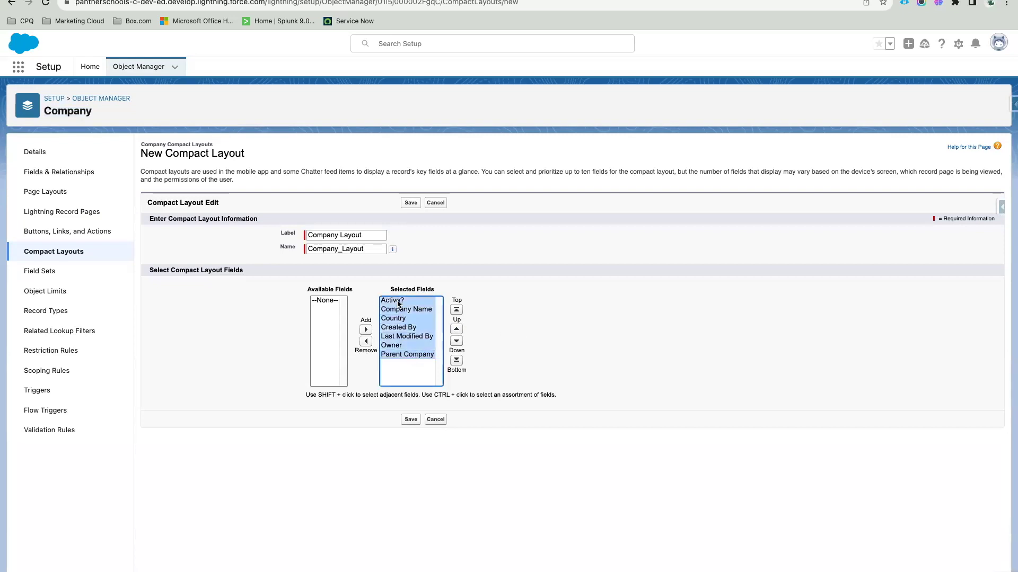
left_click(366, 341)
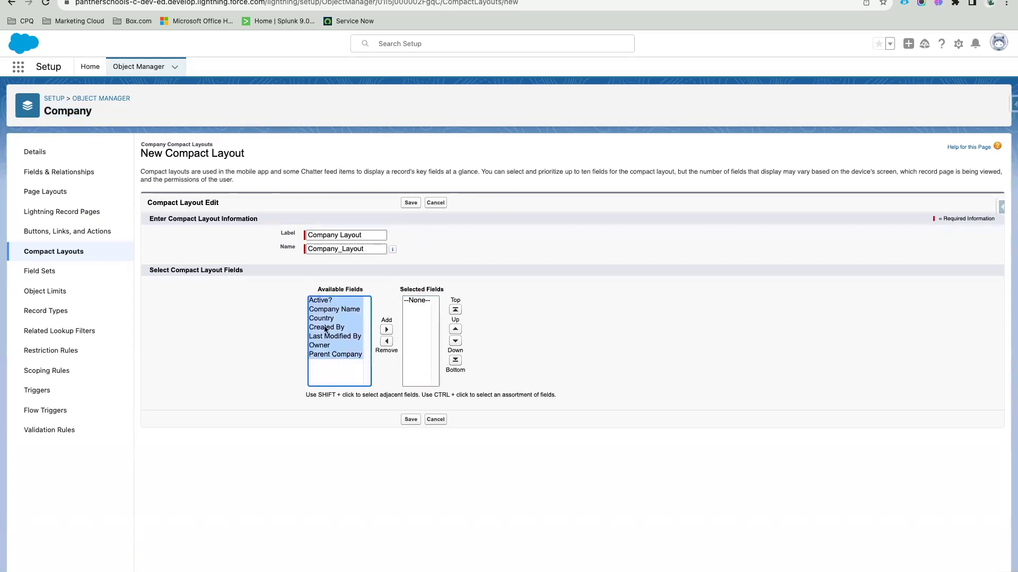
left_click(324, 300)
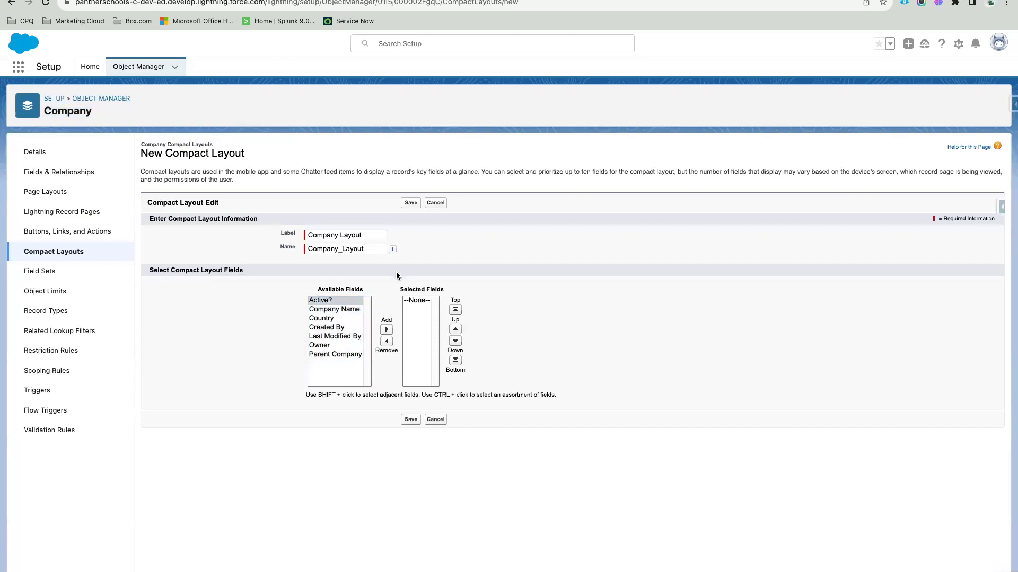
left_click_drag(334, 300, 334, 365)
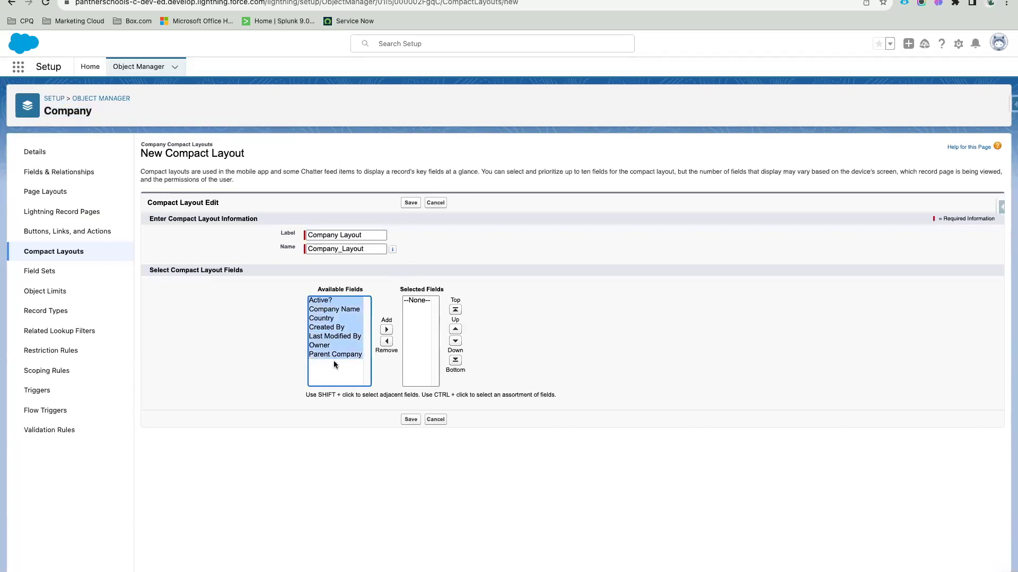
left_click(312, 337)
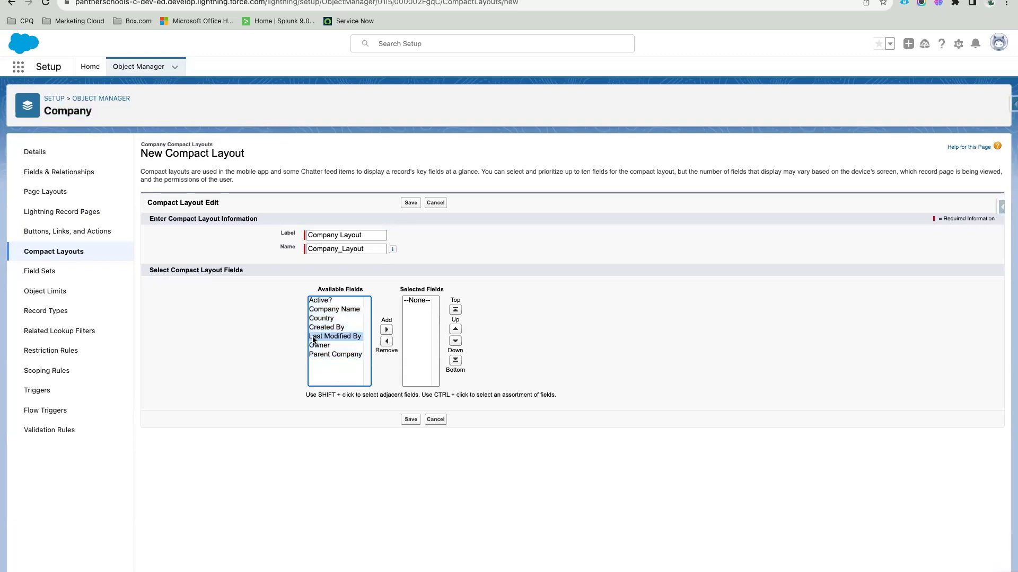
left_click(333, 301)
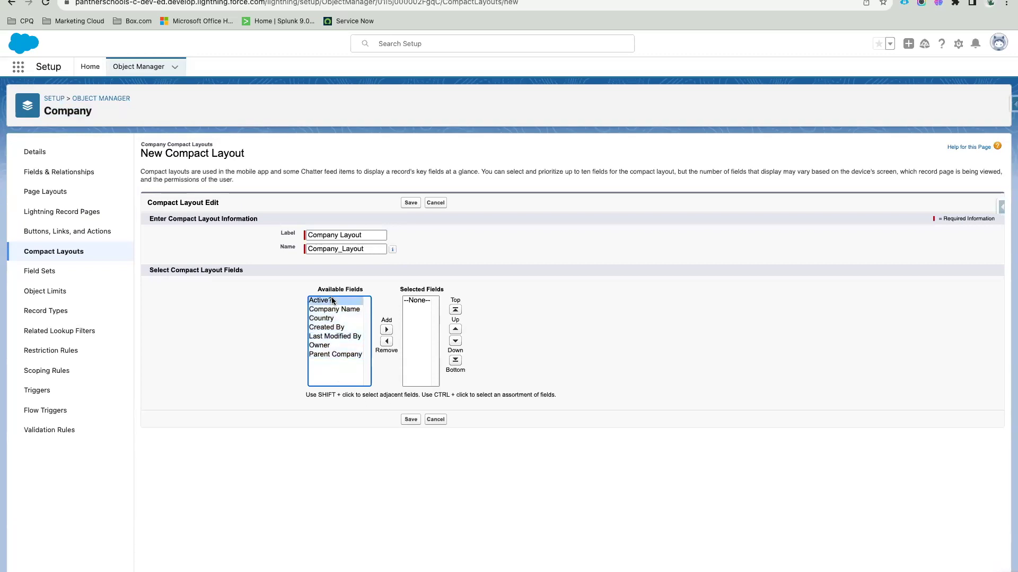
left_click(344, 355, "shift")
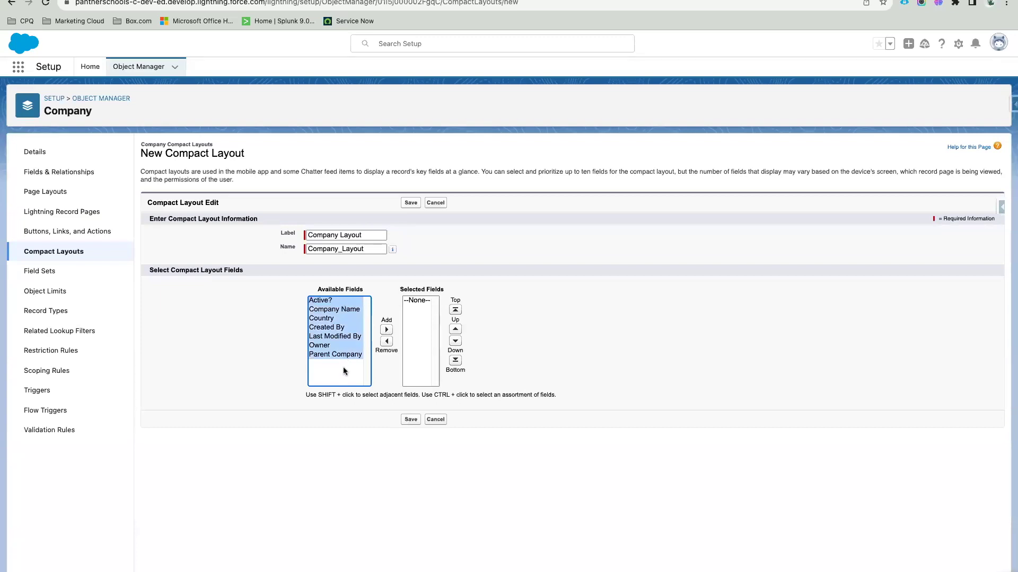
left_click(386, 330)
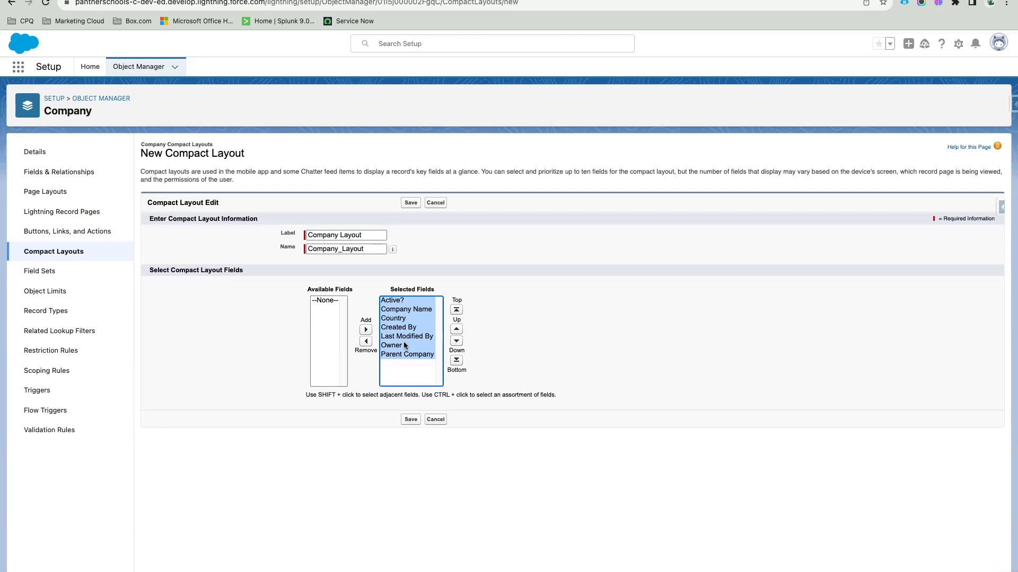
Step: Save Company Layout and confirm it's listed with System Default, API name Company_Layout
left_click(411, 420)
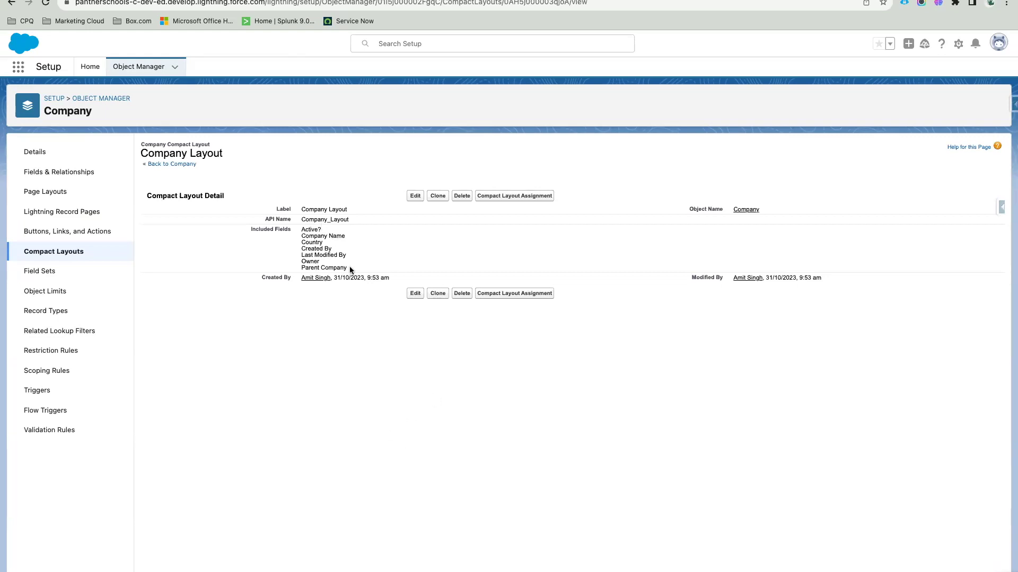
left_click_drag(350, 268, 302, 235)
left_click(392, 265)
left_click(56, 255)
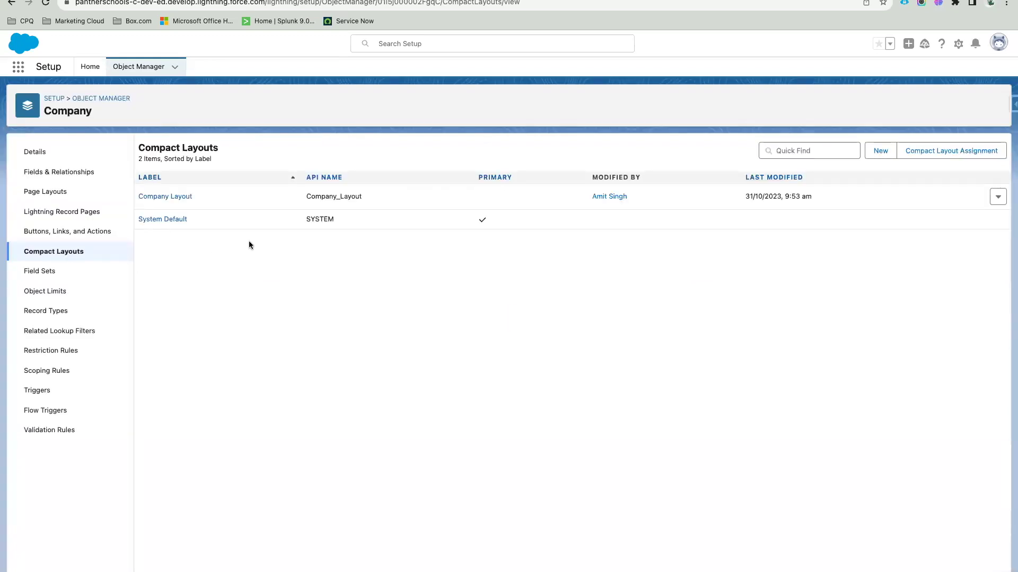
double_click(323, 220)
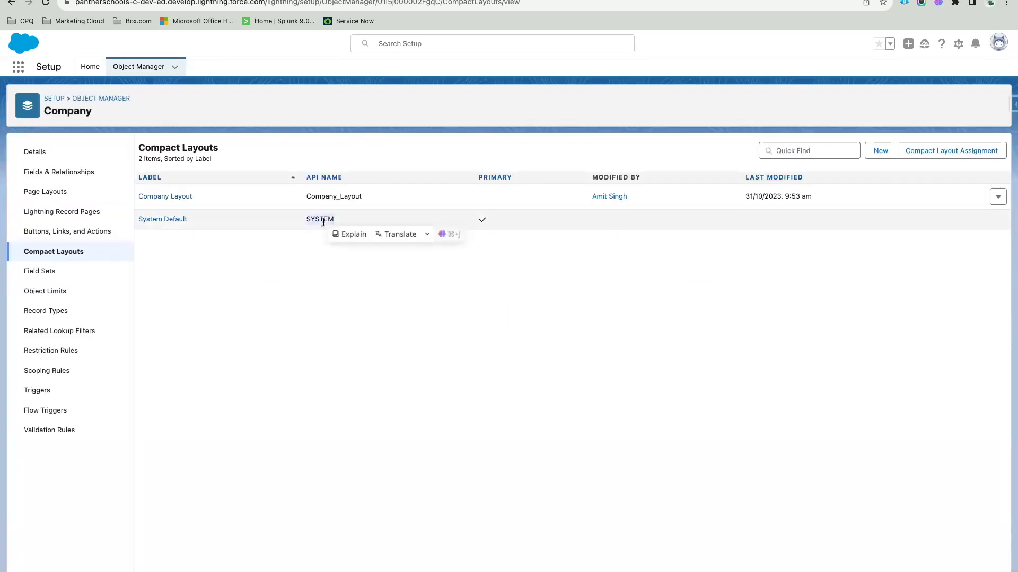
left_click(352, 263)
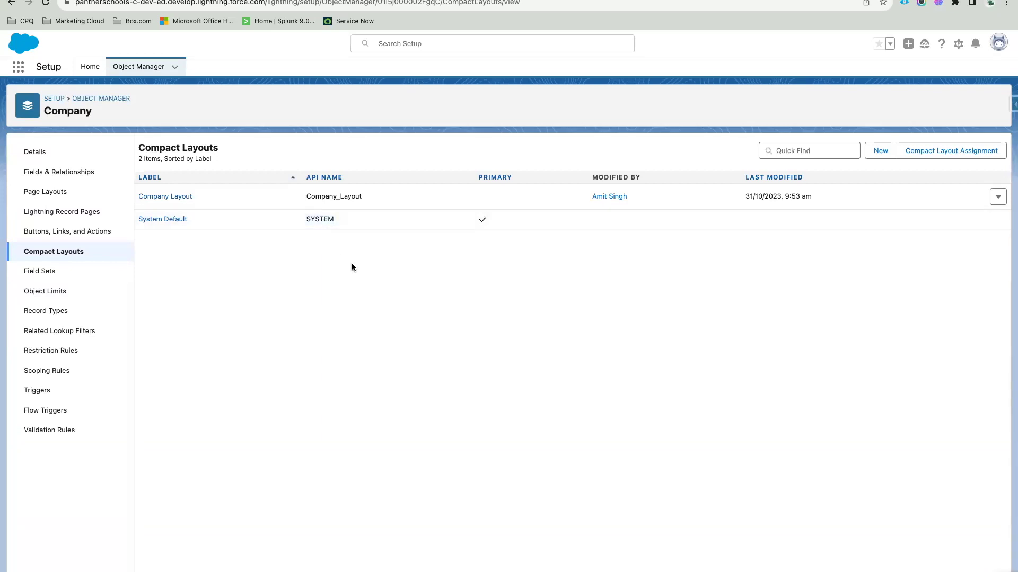
left_click_drag(363, 196, 304, 199)
left_click(367, 272)
Step: Assign Company Layout as Company's primary compact layout and save the assignment
left_click(973, 152)
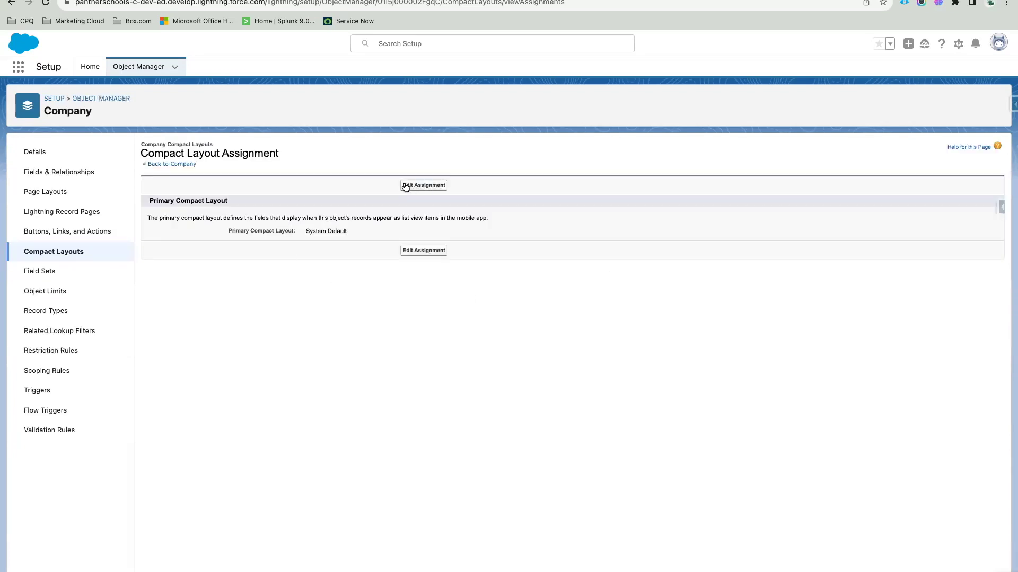
left_click(431, 186)
left_click(291, 227)
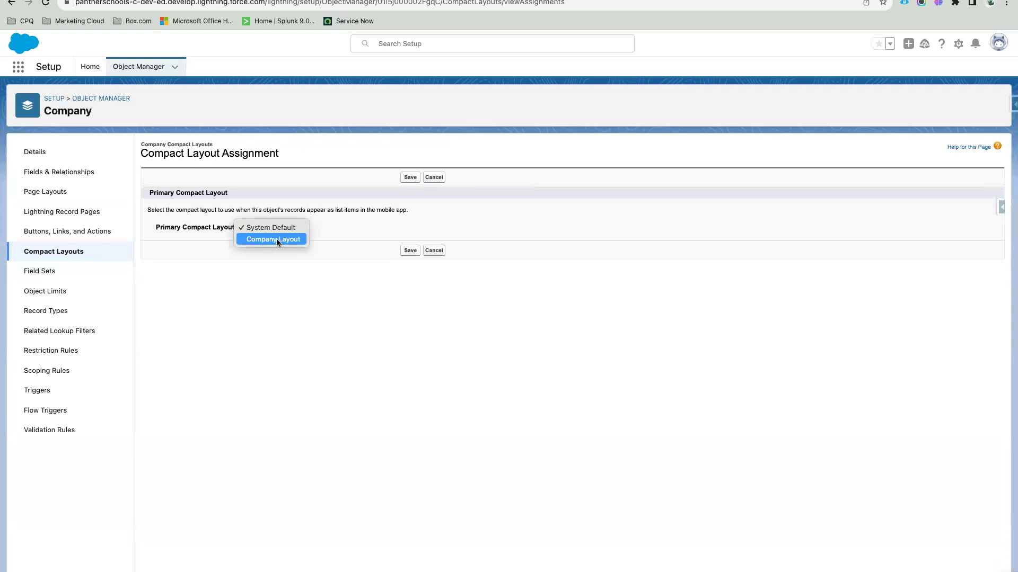
left_click(278, 240)
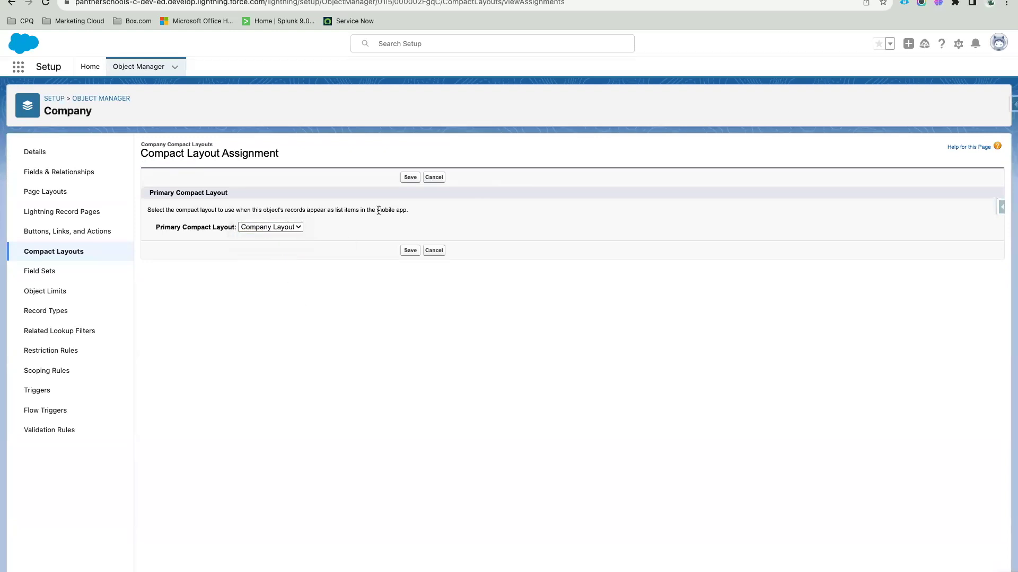
left_click(409, 178)
left_click(49, 253)
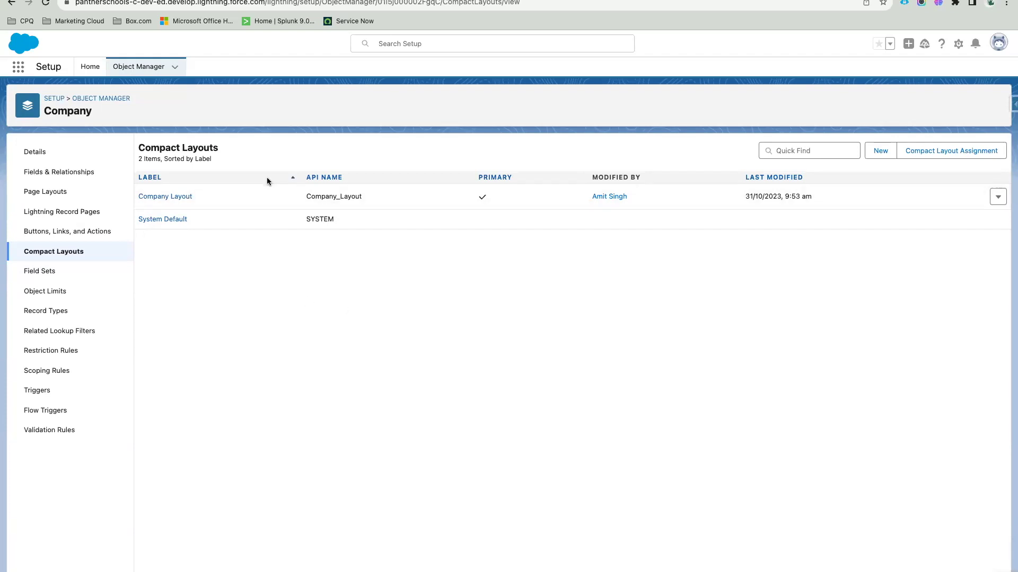
Step: Reload the Amazon Private Airport - India record to check its new header fields, then open Company Layout
left_click(132, 1)
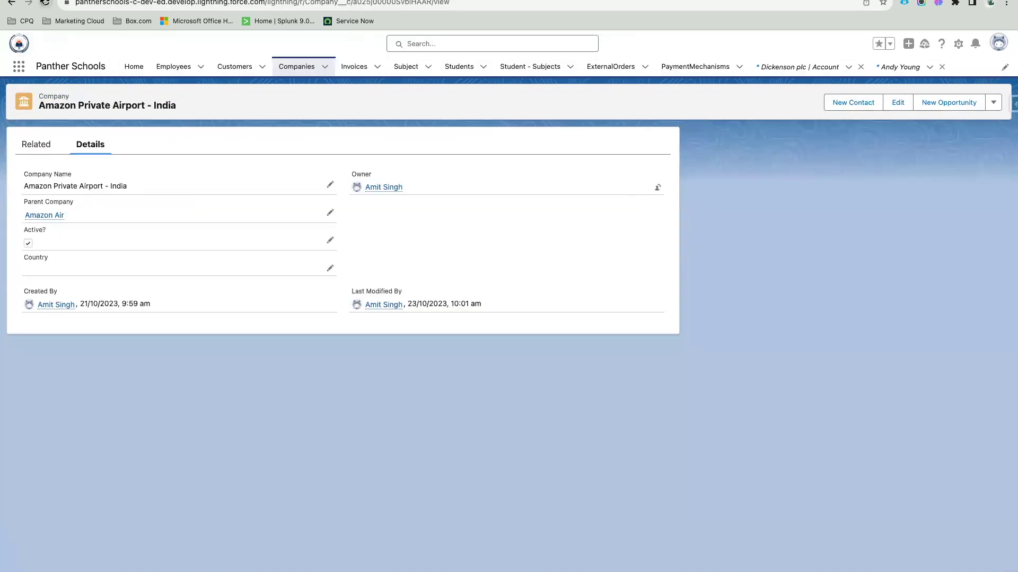
left_click(45, 3)
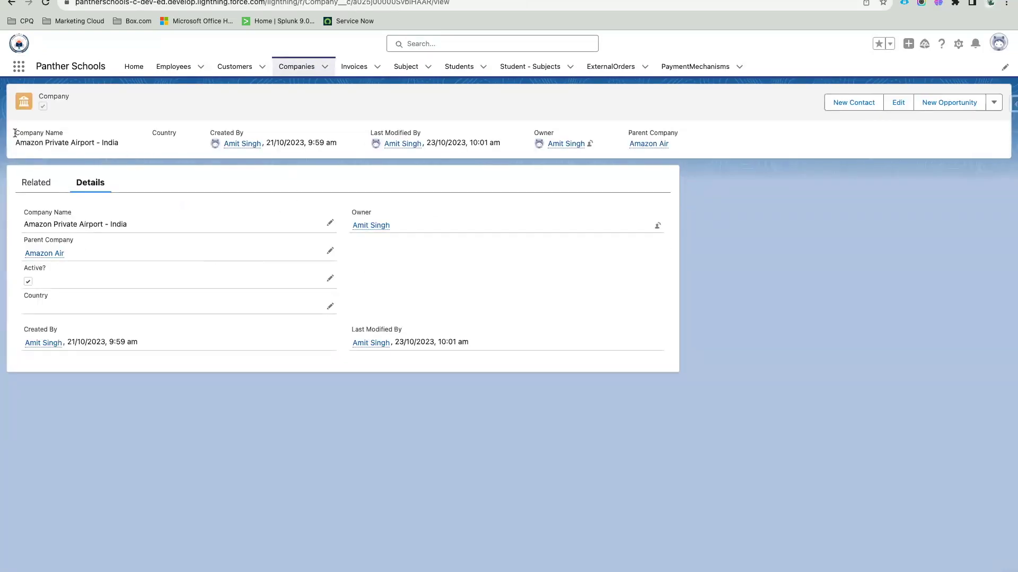
left_click_drag(15, 133, 688, 158)
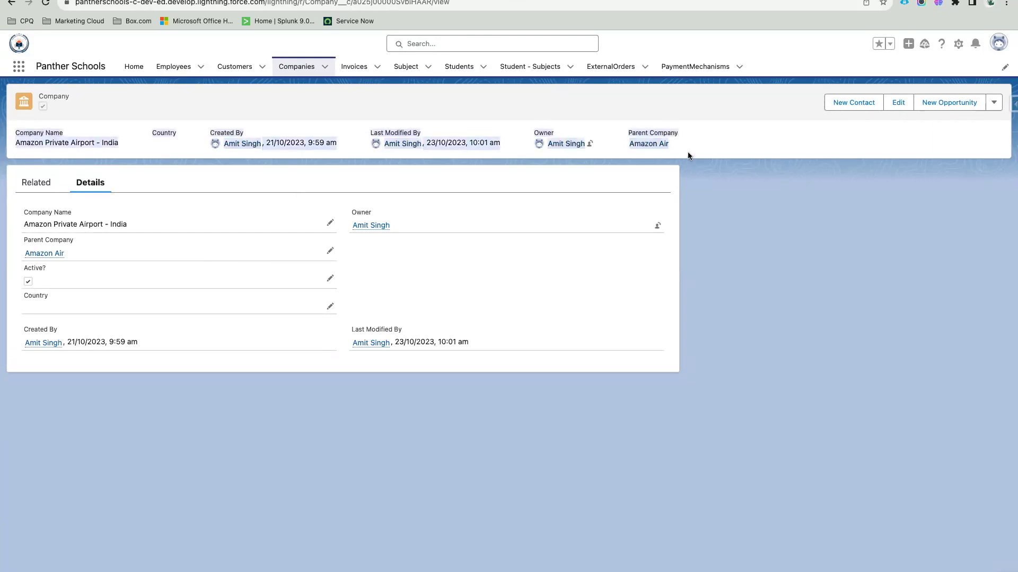
left_click(701, 146)
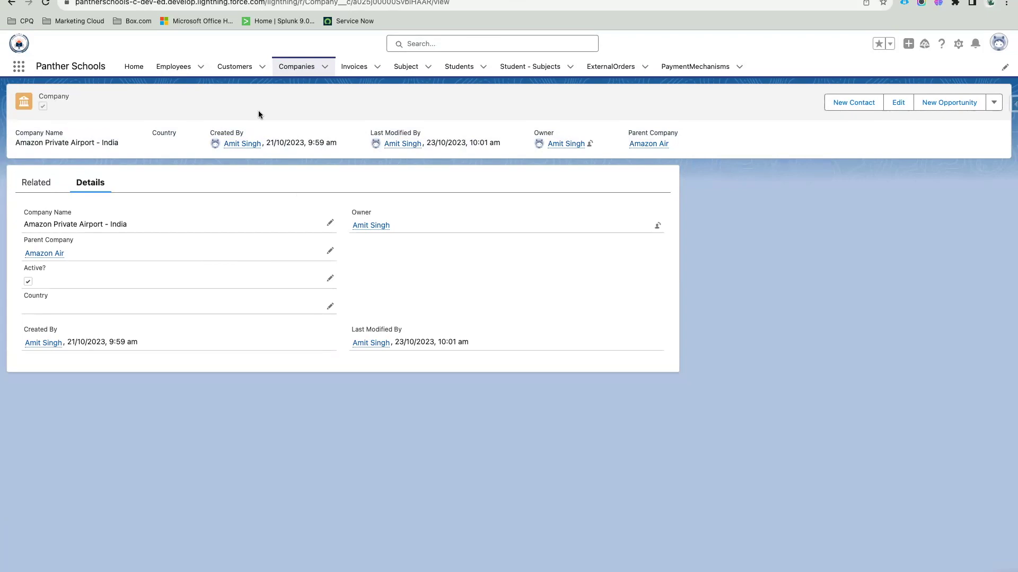
left_click(43, 107)
left_click_drag(119, 138, 42, 109)
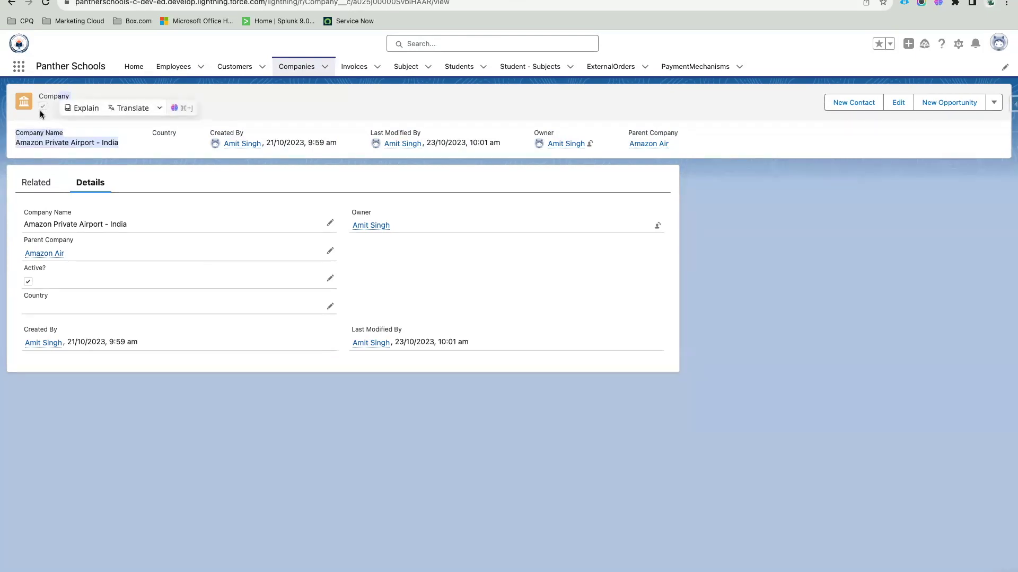
left_click(215, 112)
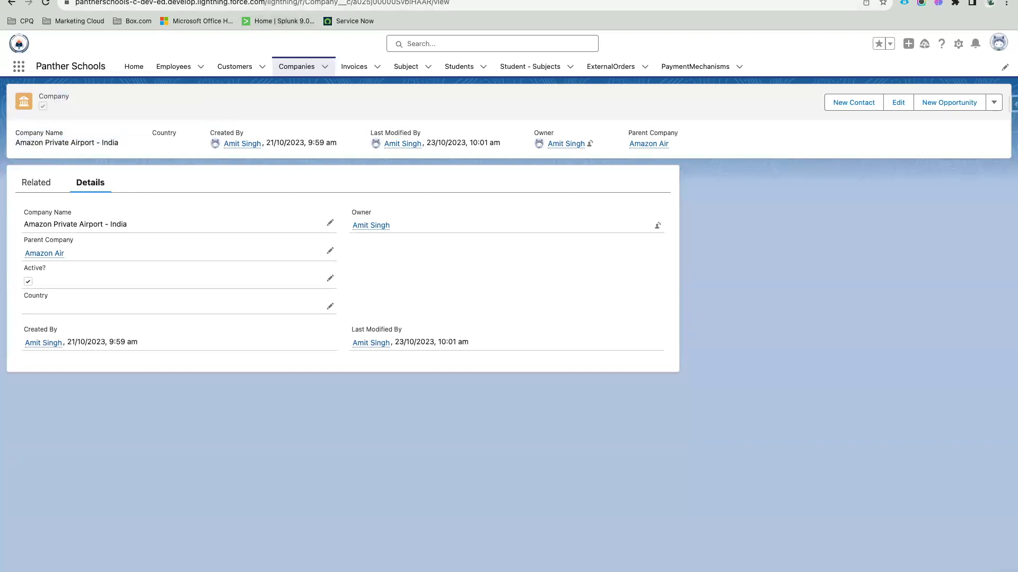
key("ctrl+Tab")
left_click(176, 198)
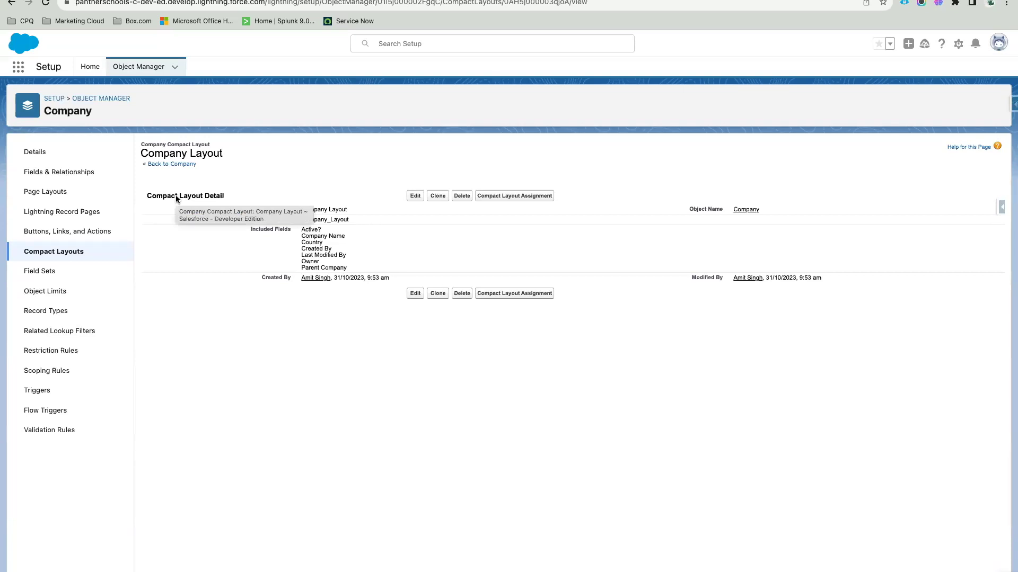
Step: Edit Company Layout and move Company Name to the top of its Selected Fields
double_click(302, 231)
left_click(360, 250)
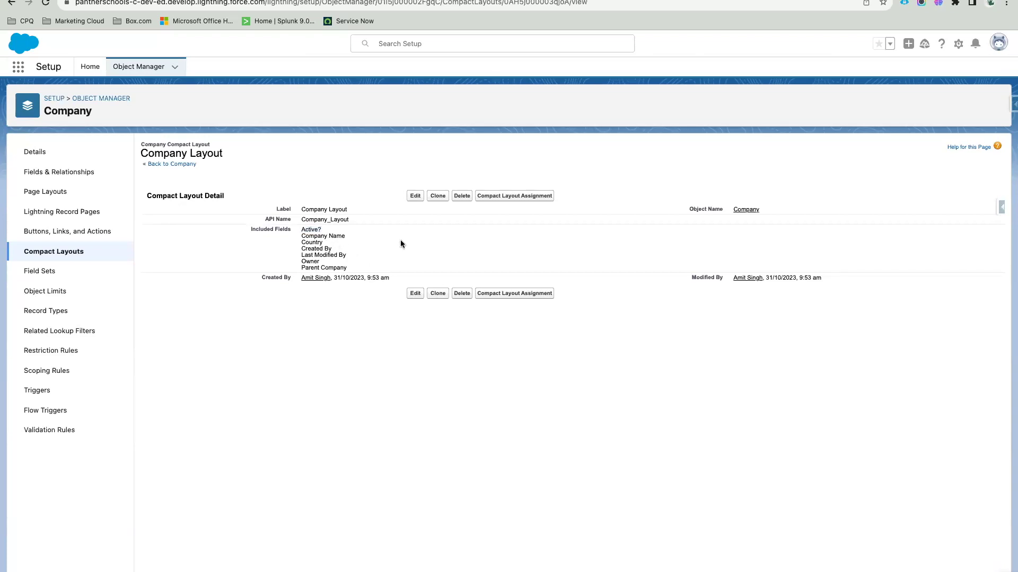
left_click(414, 195)
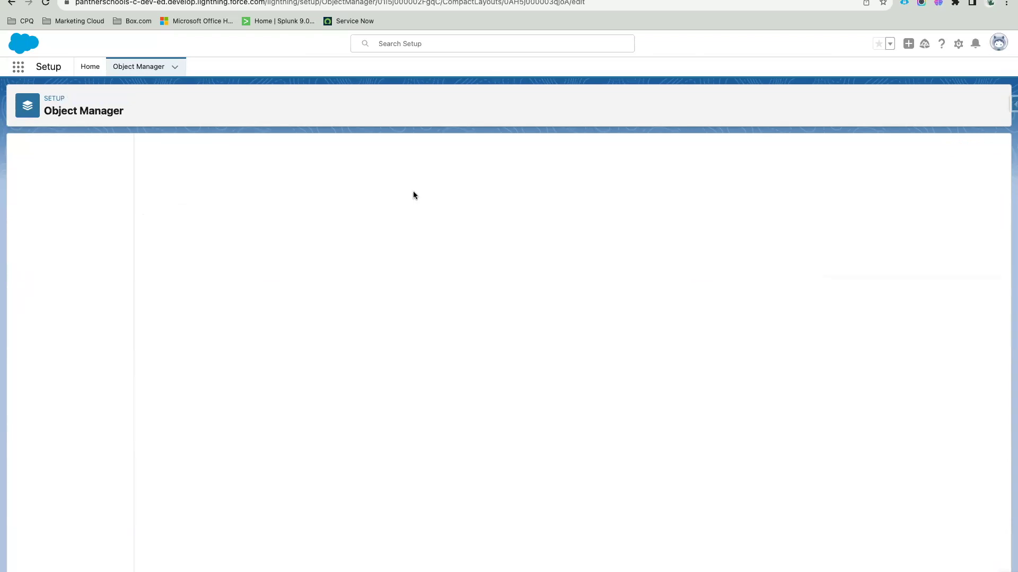
left_click(406, 301)
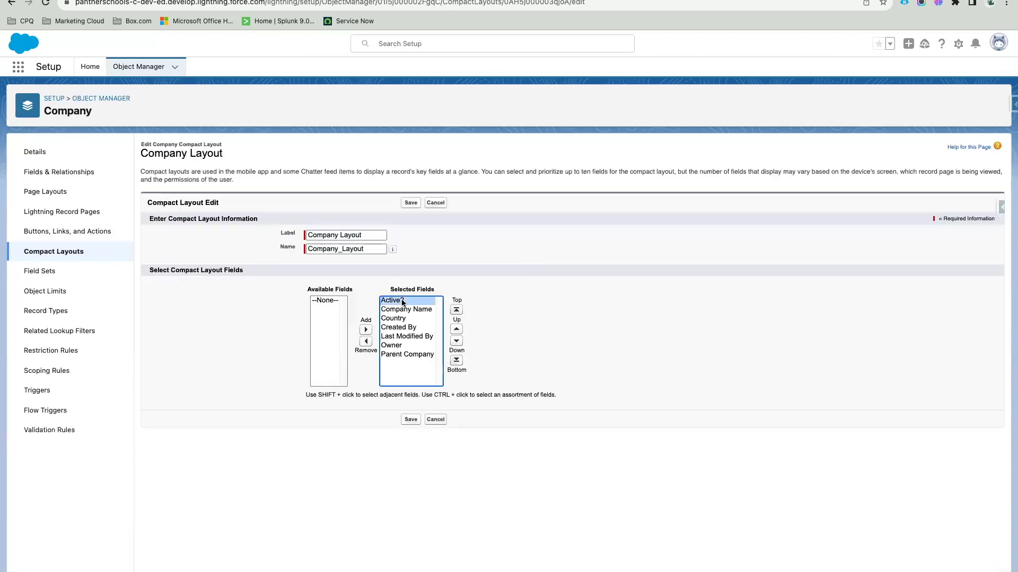
double_click(402, 290)
left_click_drag(402, 290, 440, 290)
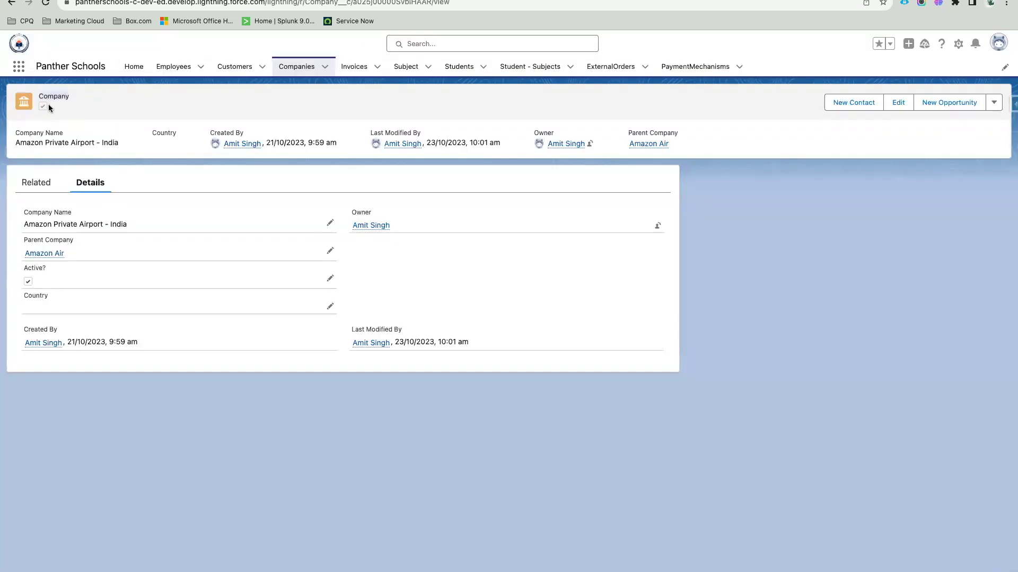
left_click(50, 104)
left_click_drag(33, 104, 55, 102)
left_click(40, 101)
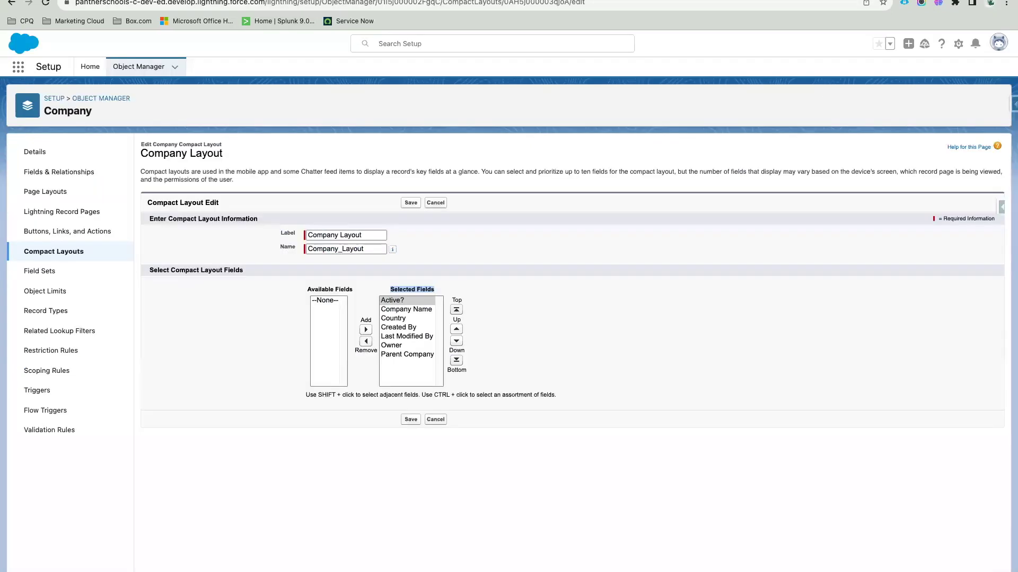
left_click(416, 310)
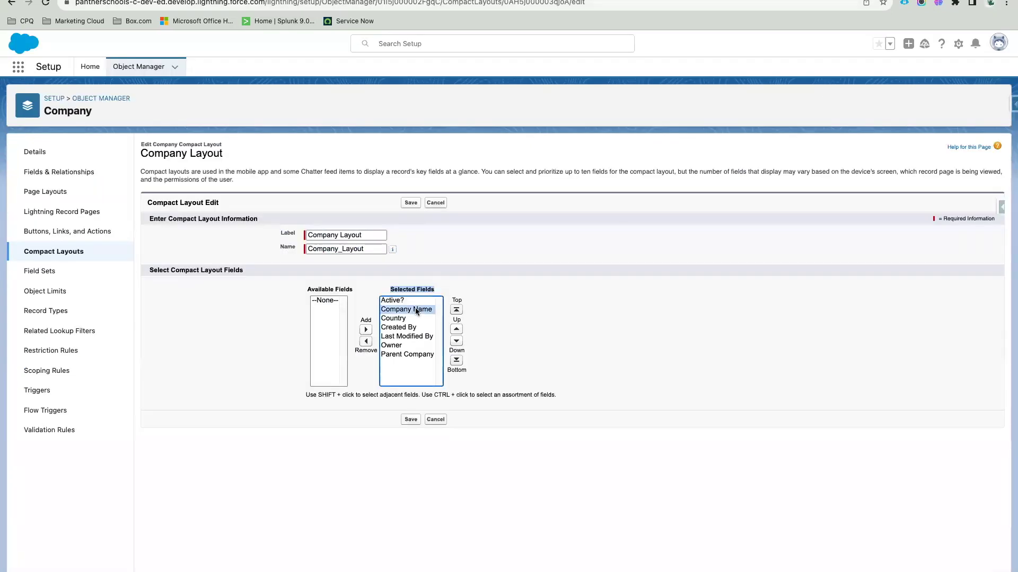
left_click(456, 310)
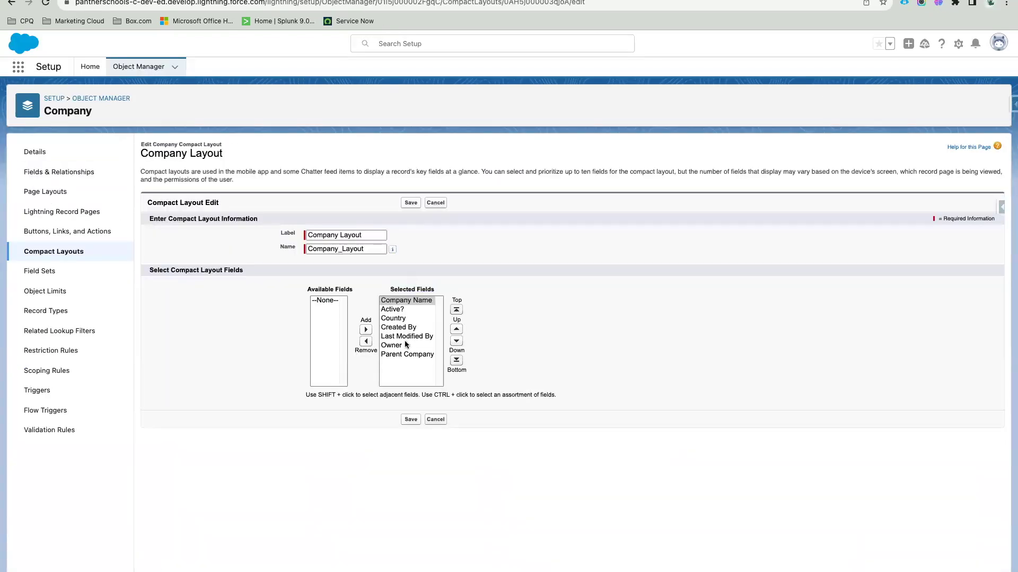
Step: Remove Created By and Last Modified By from Company Layout's selected fields
left_click(408, 338)
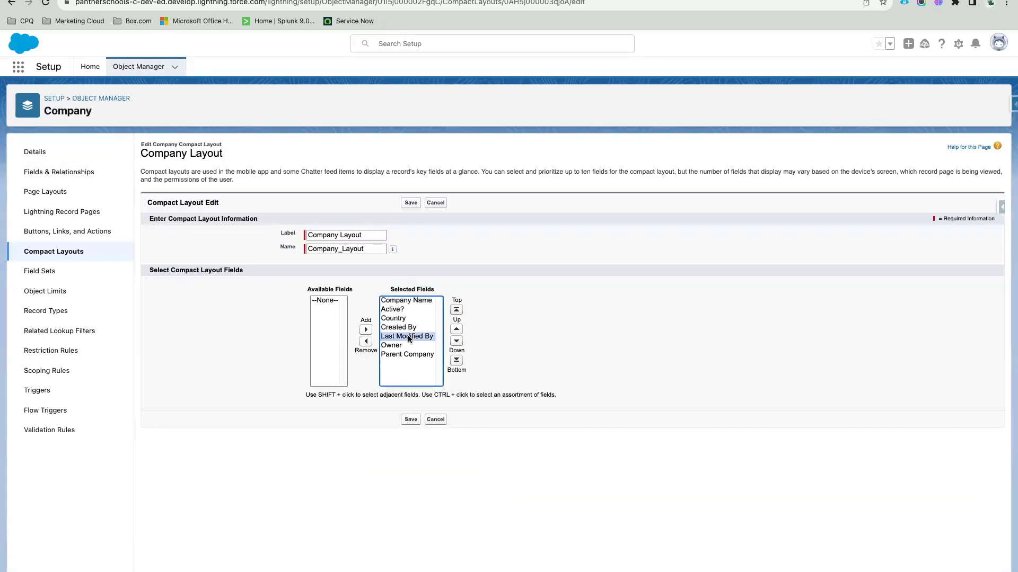
left_click(400, 328, "shift")
left_click(366, 341)
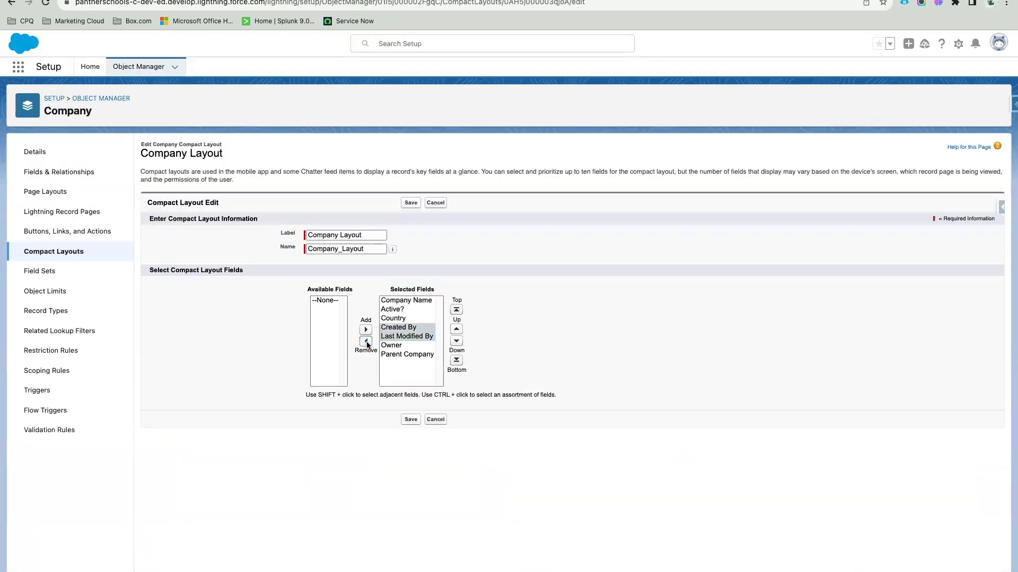
Step: Order the fields Company Name, Country, Parent Company, Active?, Owner and save Company Layout
left_click(419, 328)
left_click(476, 342)
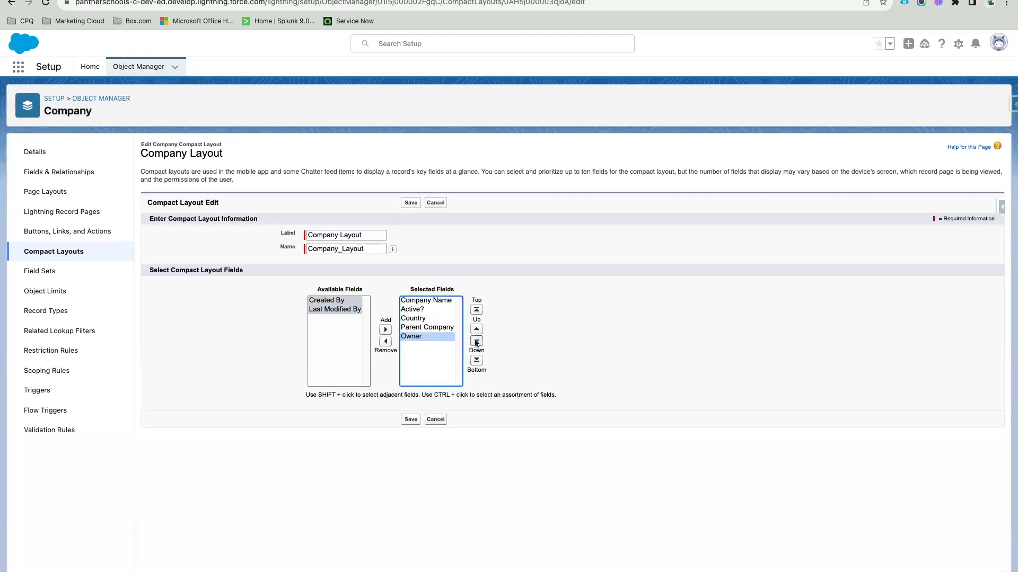
left_click(432, 318)
left_click(476, 329)
left_click(424, 310)
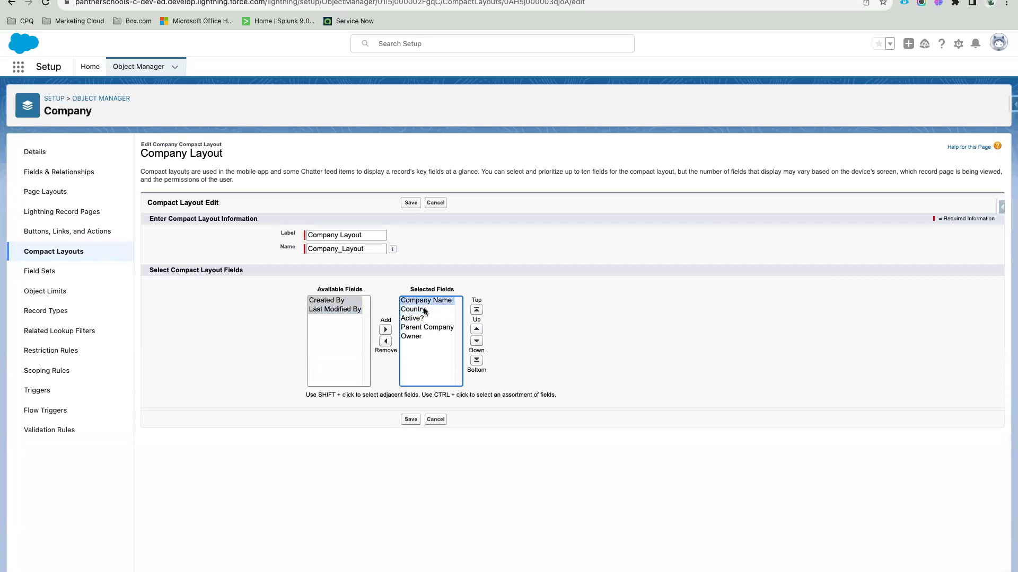
left_click(437, 328)
left_click(476, 330)
left_click(562, 323)
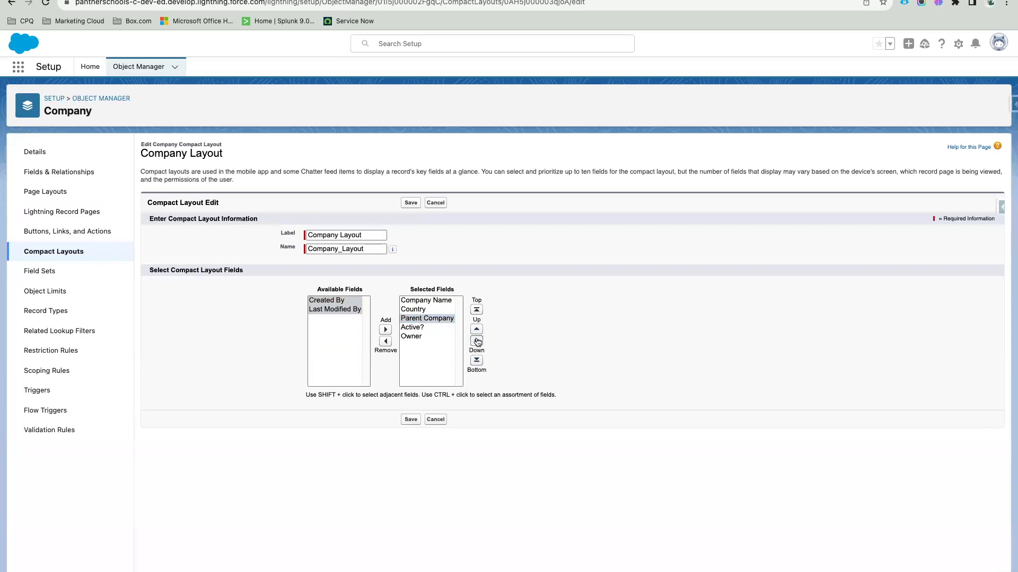
left_click(424, 336)
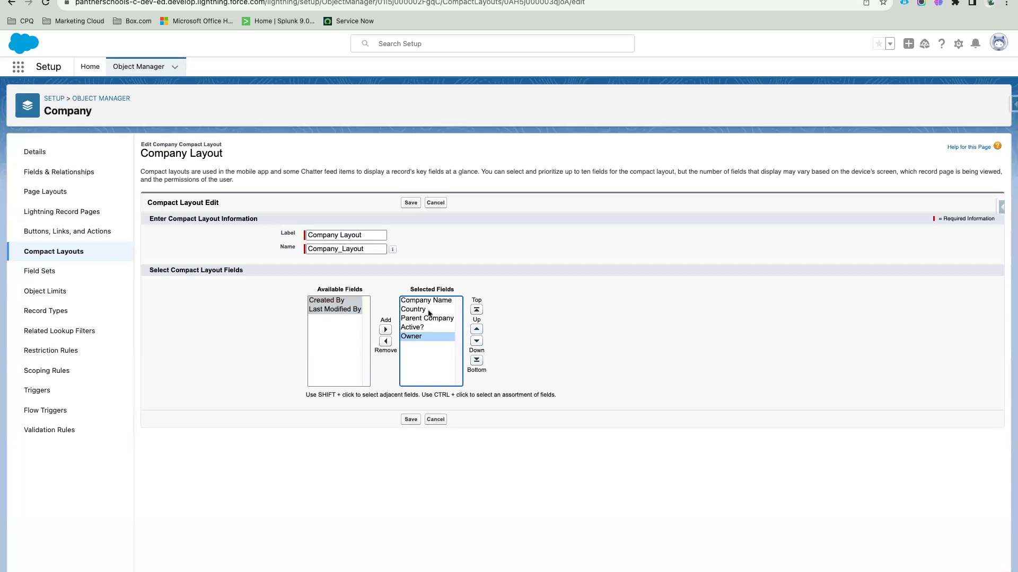
left_click(477, 330)
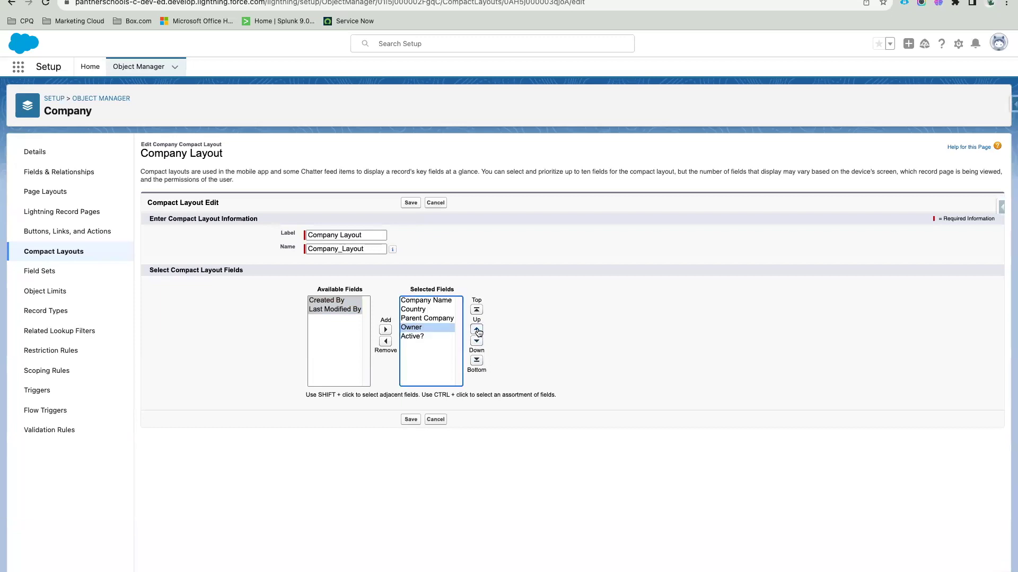
left_click(477, 342)
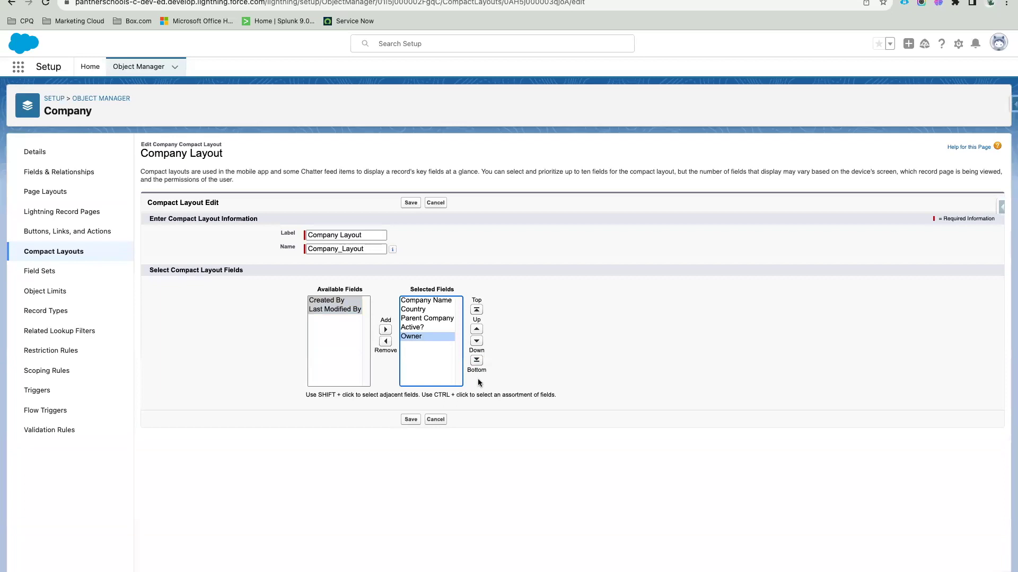
left_click(414, 203)
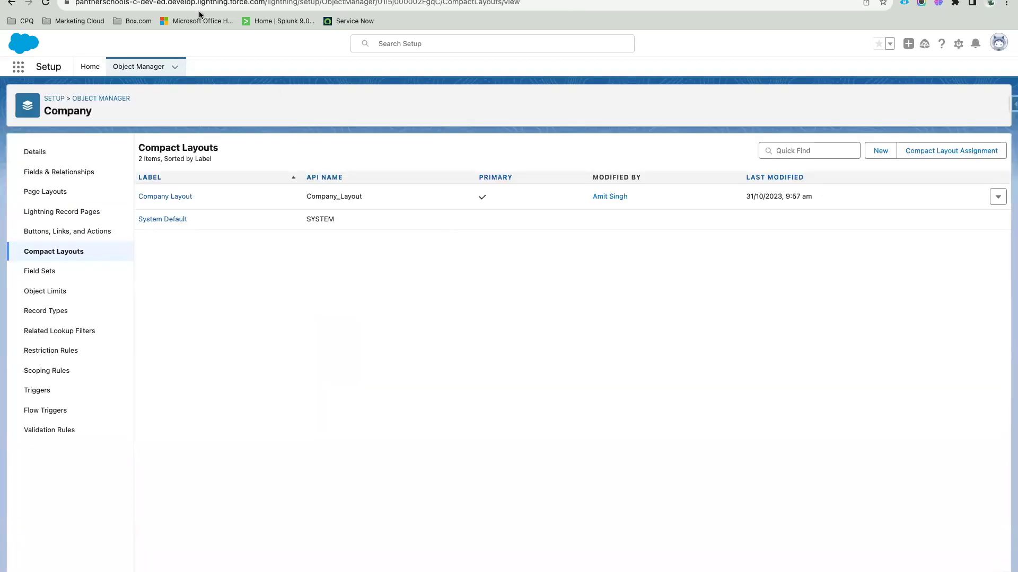
Step: Reload the Amazon Private Airport - India record so its header shows the new layout fields
key("ctrl+Tab")
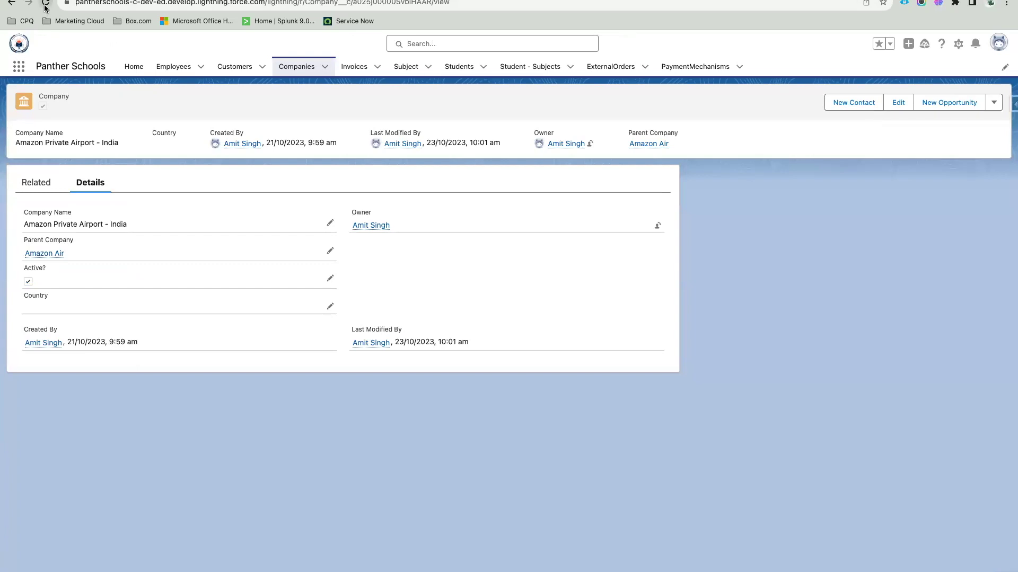
left_click(45, 3)
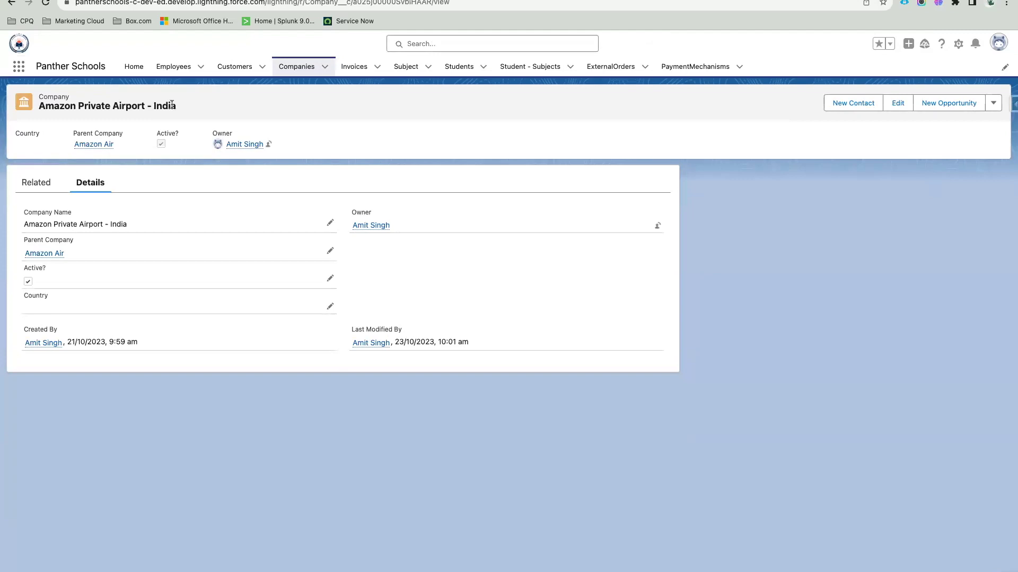
left_click_drag(183, 105, 38, 109)
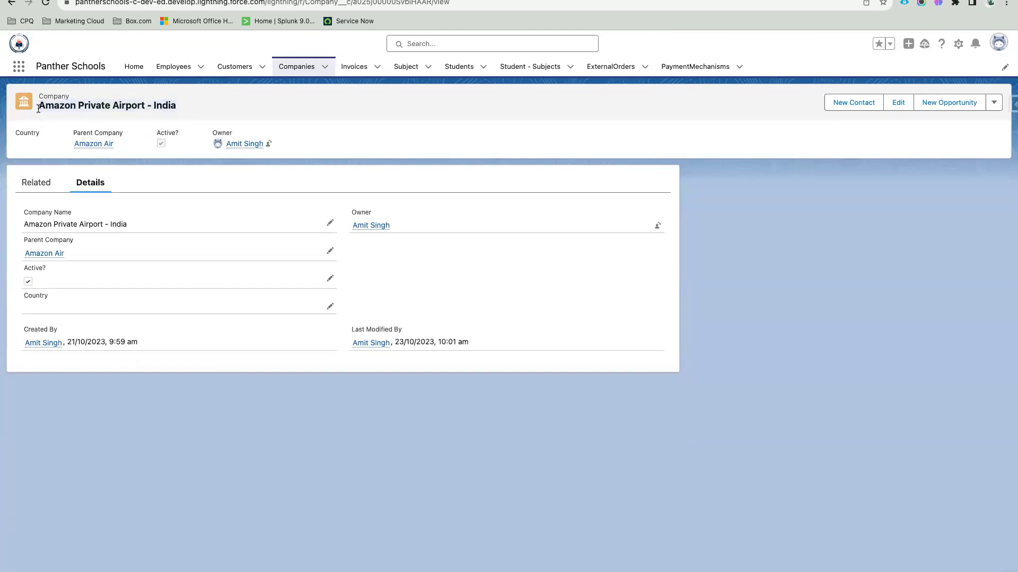
Step: Inspect the record title and the Active? label in the company header
left_click(38, 108)
left_click_drag(39, 109, 181, 109)
left_click_drag(182, 133, 150, 129)
left_click(297, 152)
Step: Set the company's Country to India and save
left_click(330, 307)
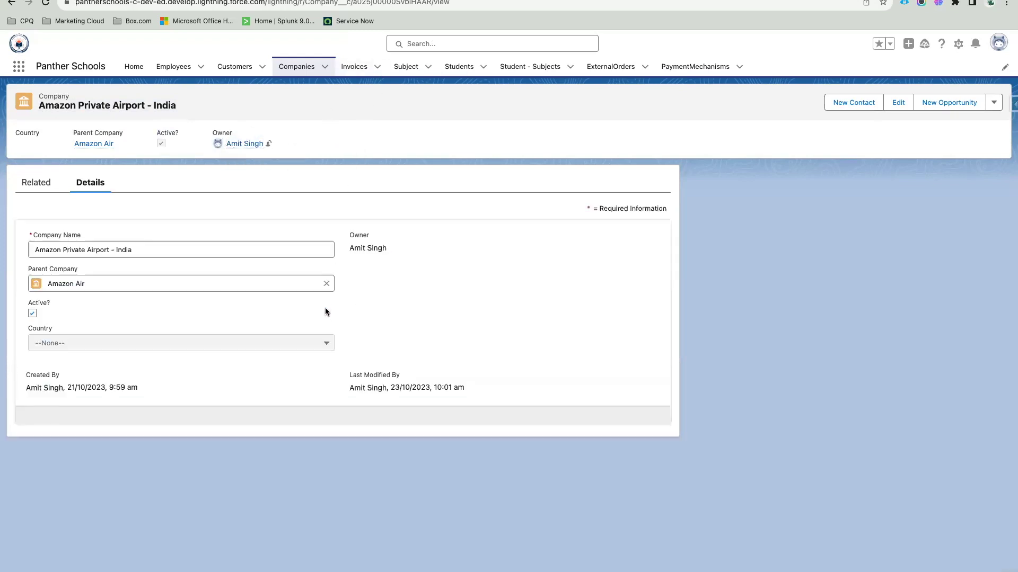
left_click(69, 346)
key("i")
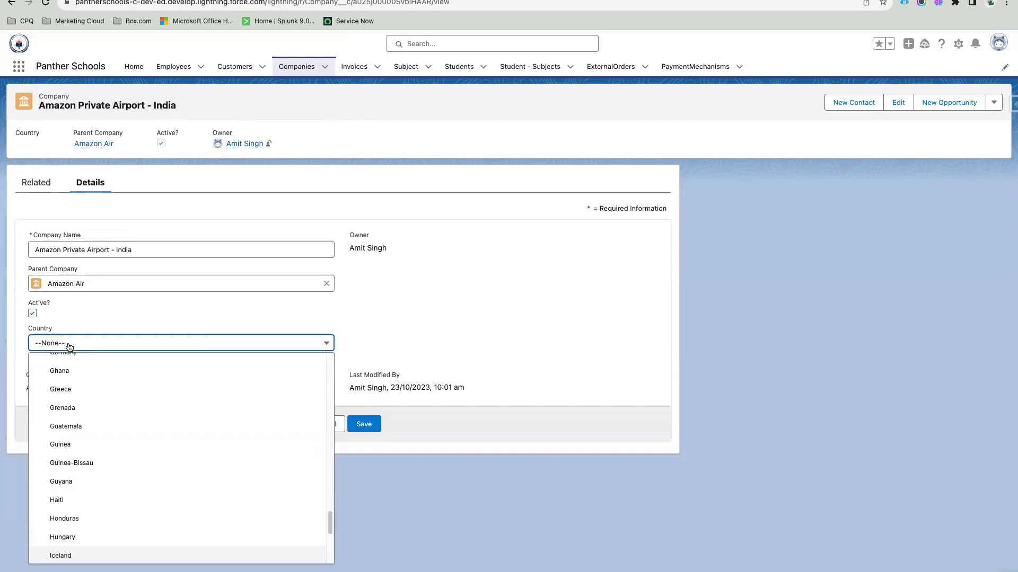
key("n")
key("Return")
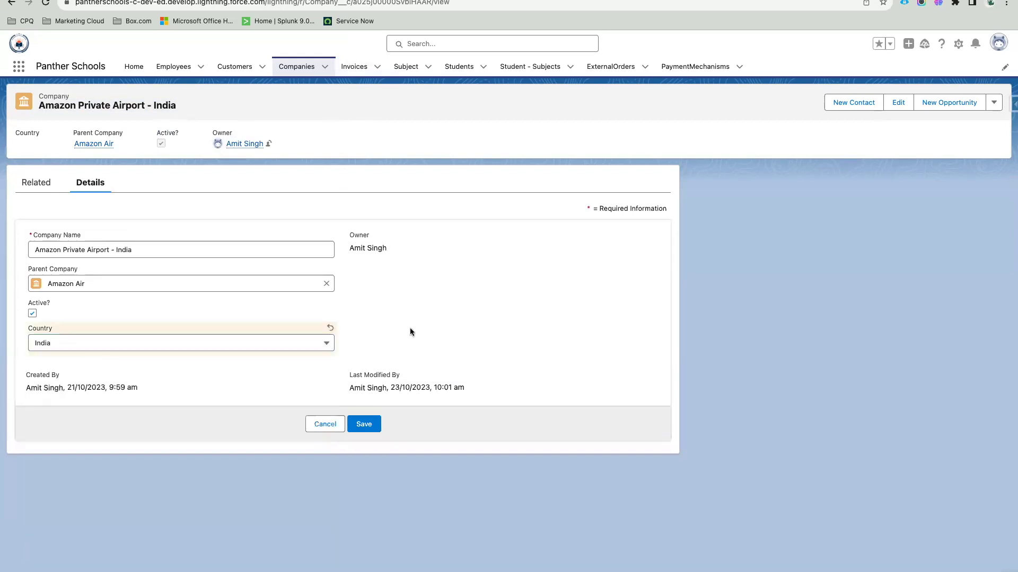
left_click(365, 424)
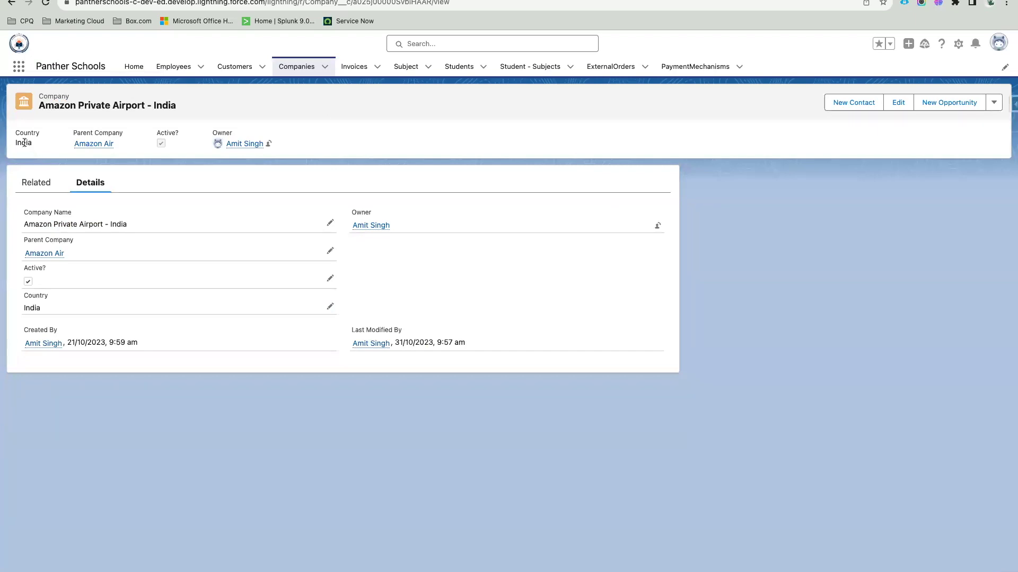
Step: Check the updated header, then show the company's related lists
left_click_drag(282, 142, 39, 104)
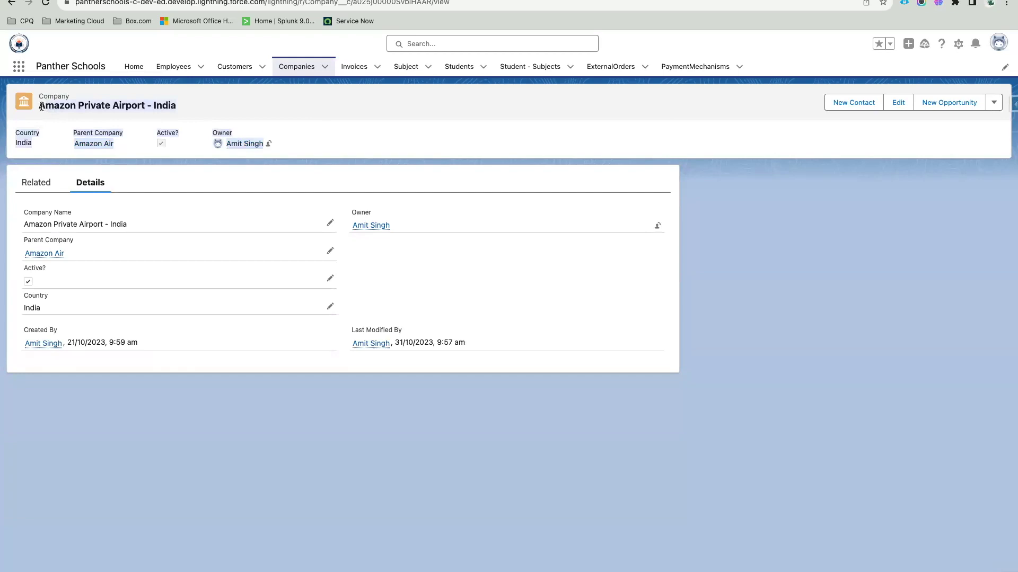
left_click(314, 122)
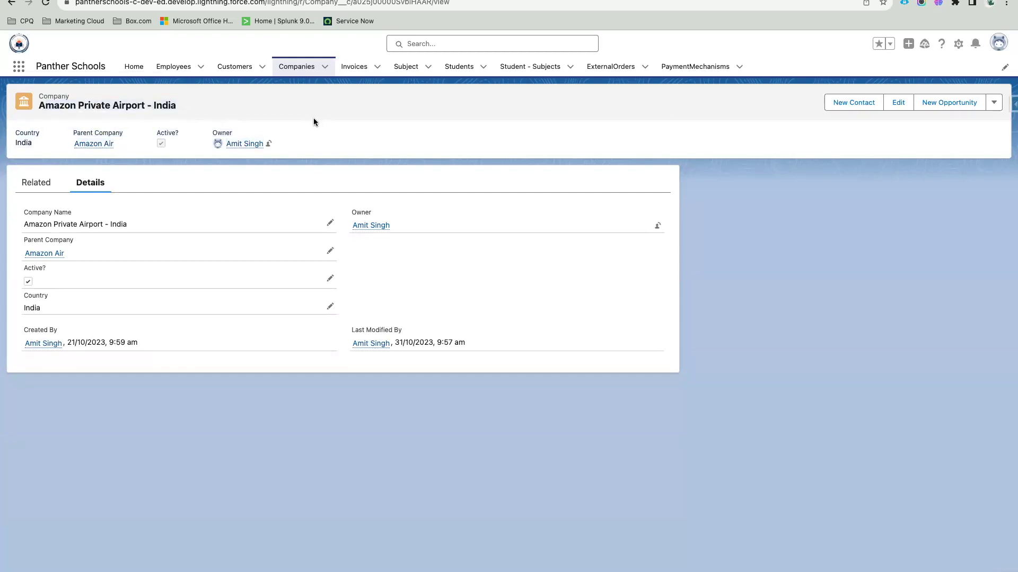
left_click(36, 184)
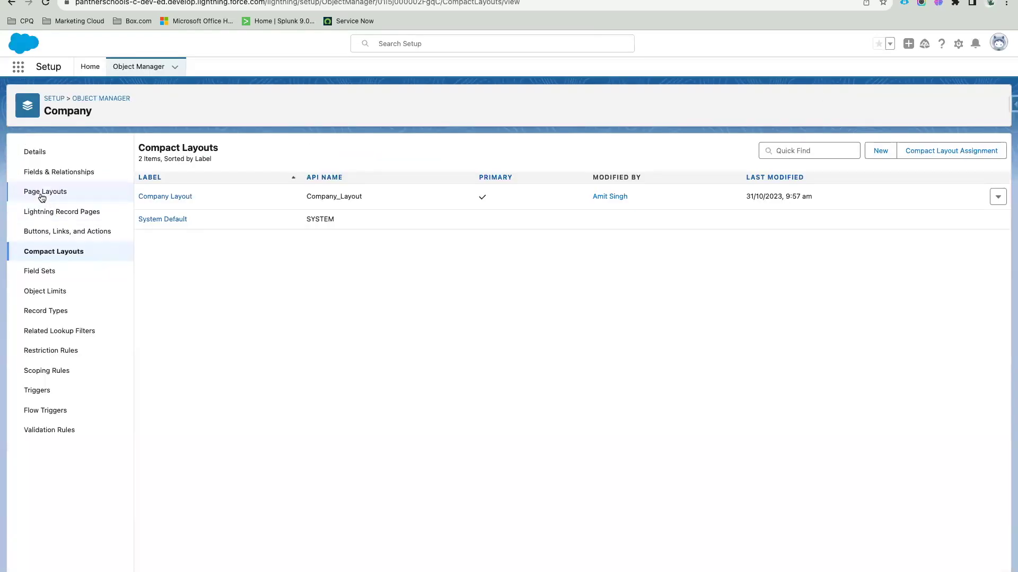
Step: Open Company Layout from the Company object's Page Layouts for editing
left_click(42, 194)
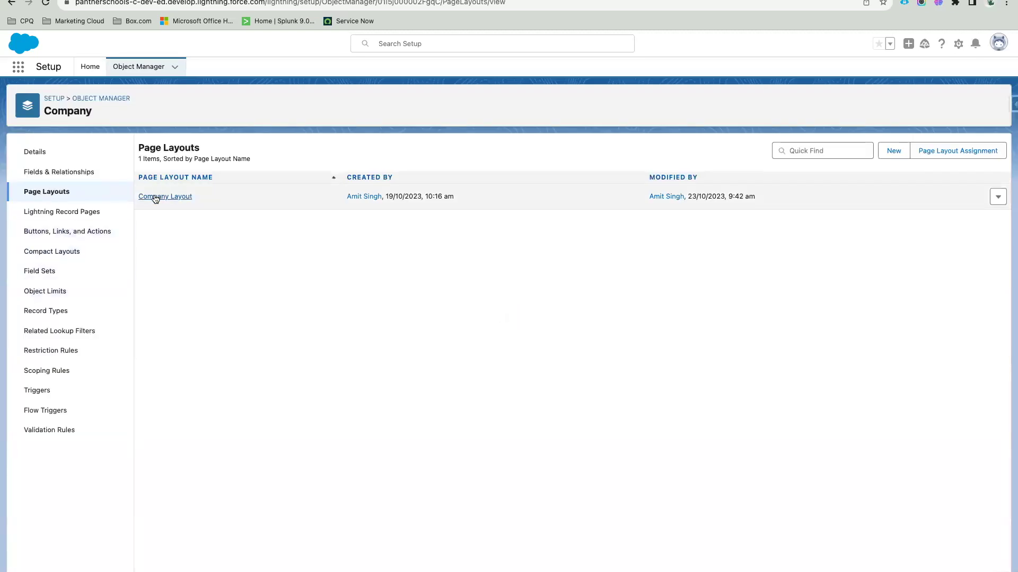
left_click(156, 197)
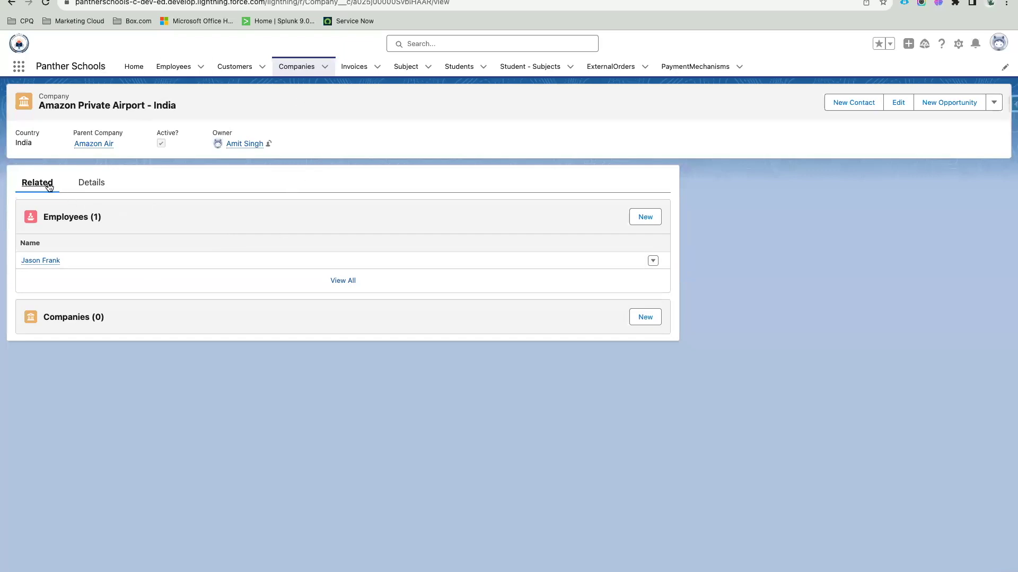
double_click(44, 217)
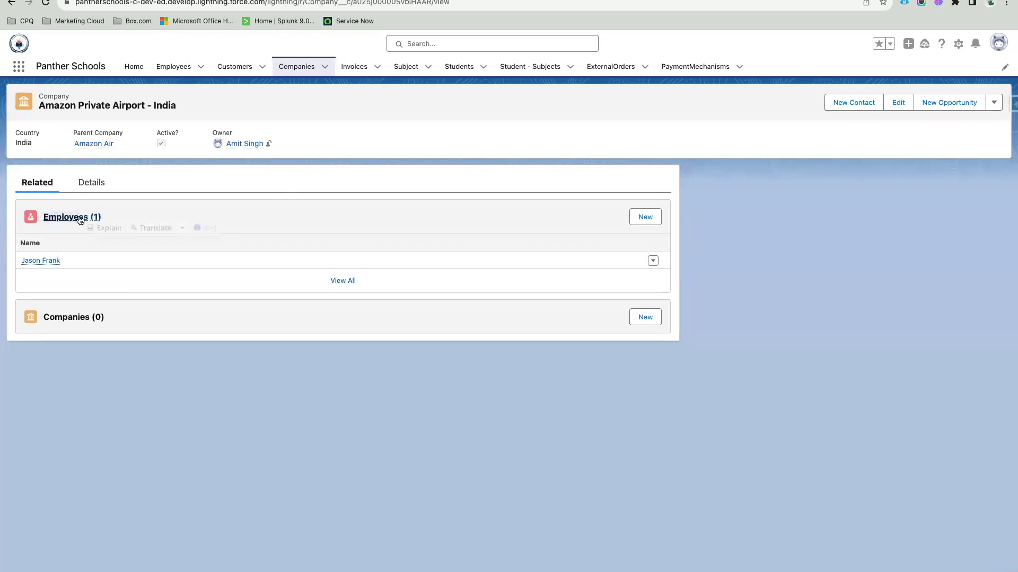
left_click(179, 184)
left_click_drag(116, 217, 42, 217)
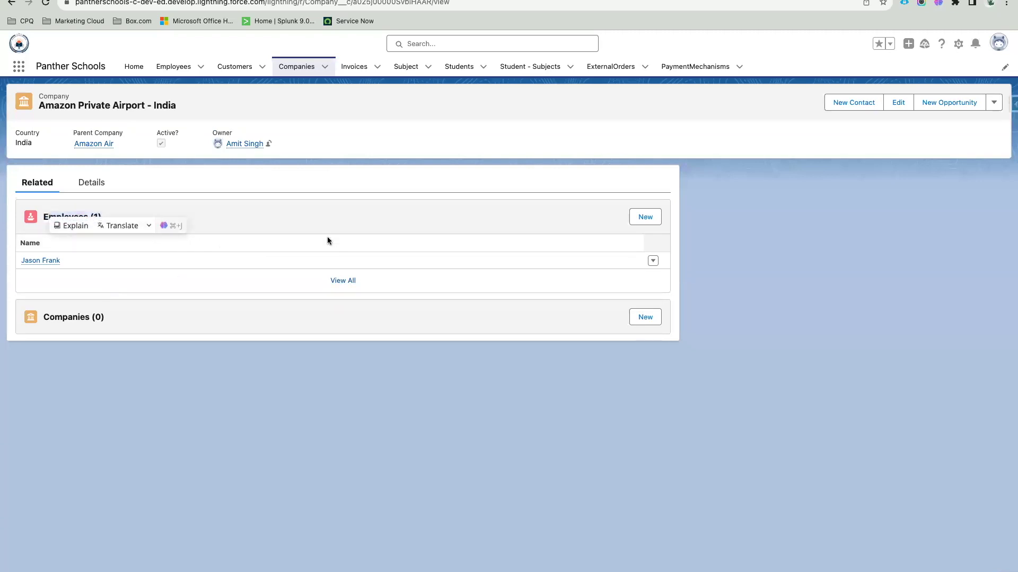
left_click(442, 180)
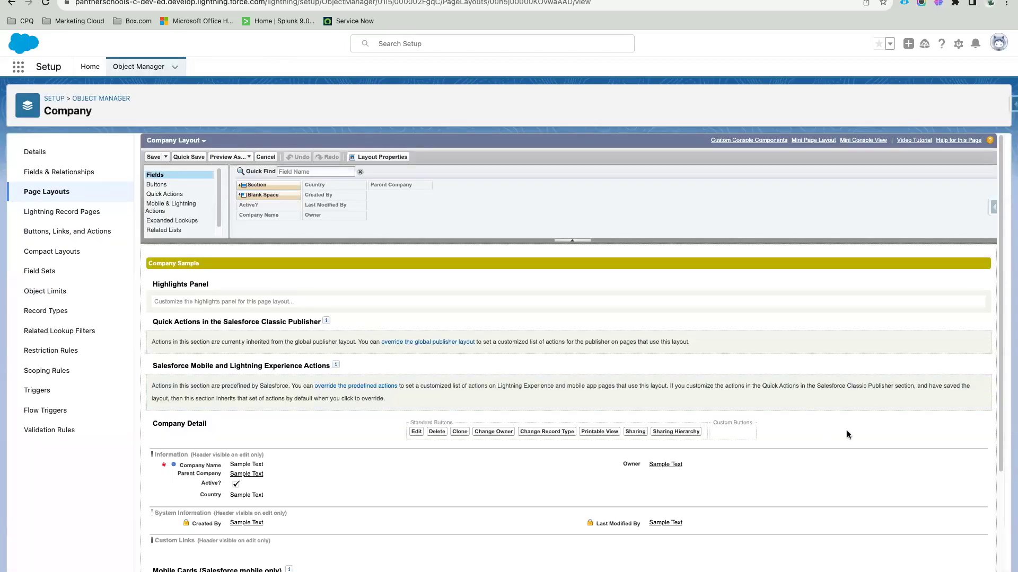
Step: Show the Information and System Information section headers on the detail page
left_click(980, 455)
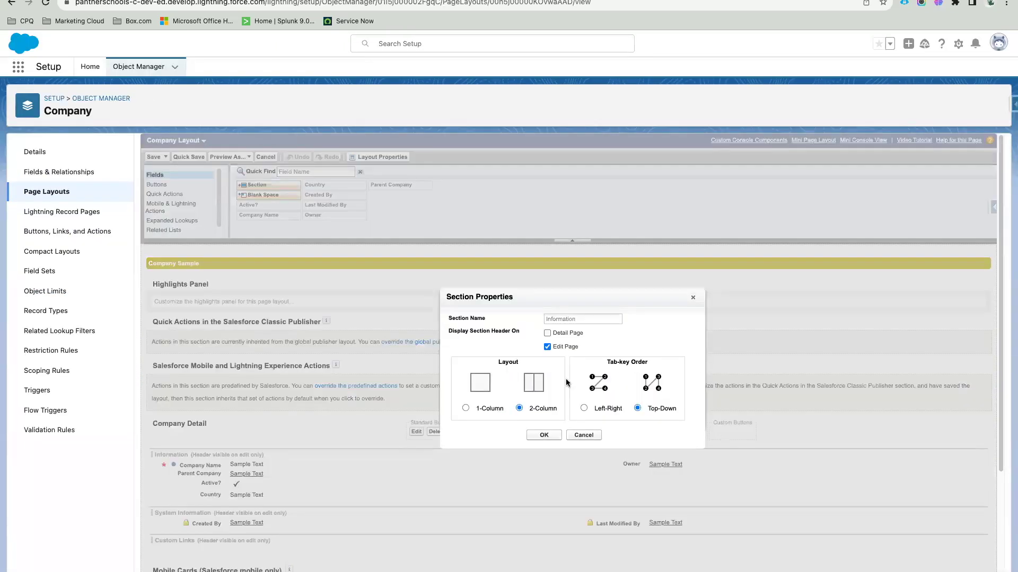
left_click(544, 434)
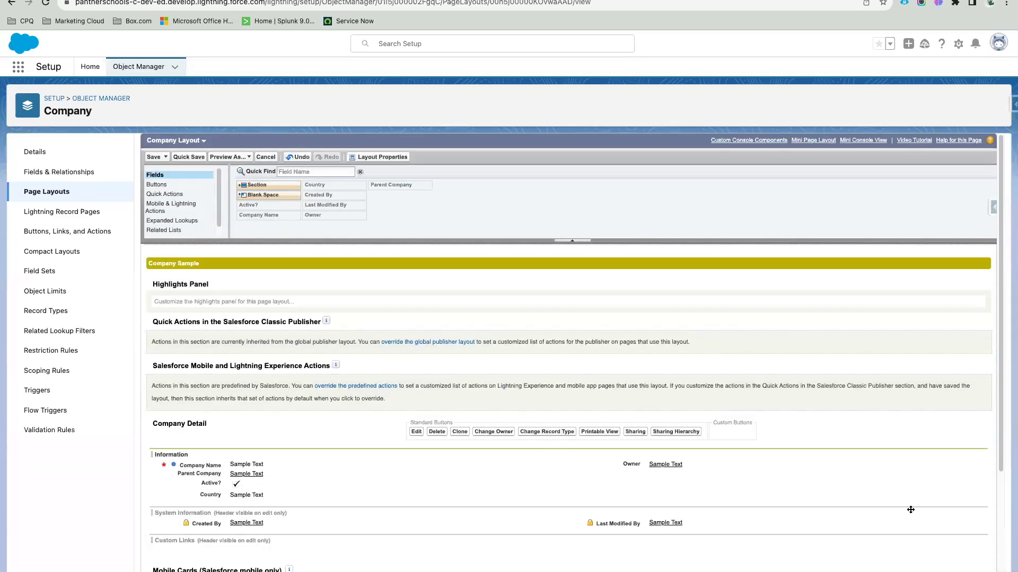
left_click(981, 513)
left_click(547, 330)
left_click(544, 433)
Step: Open the properties of the Employees related list
scroll(329, 441, "down", 3)
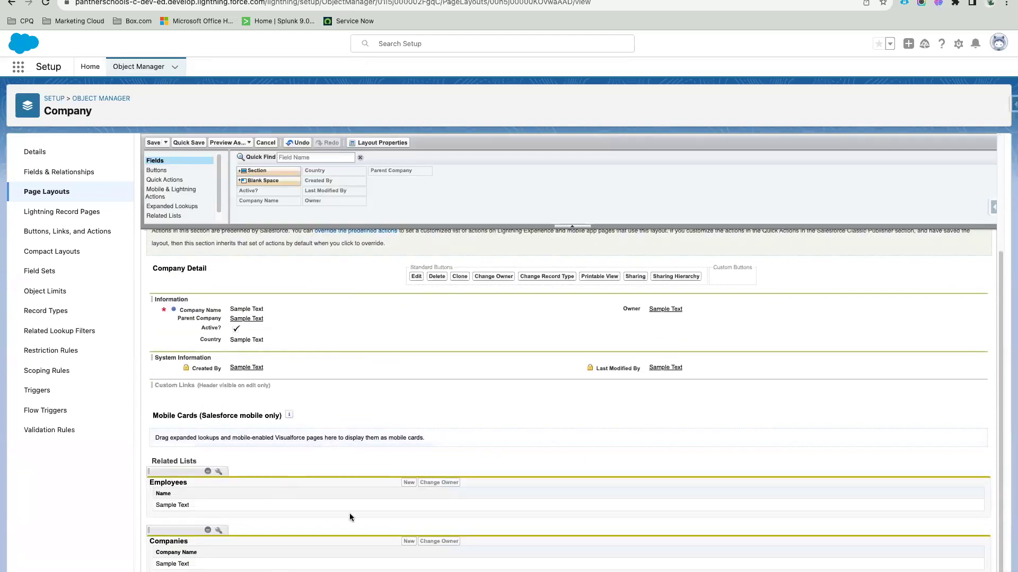
double_click(169, 483)
left_click(223, 475)
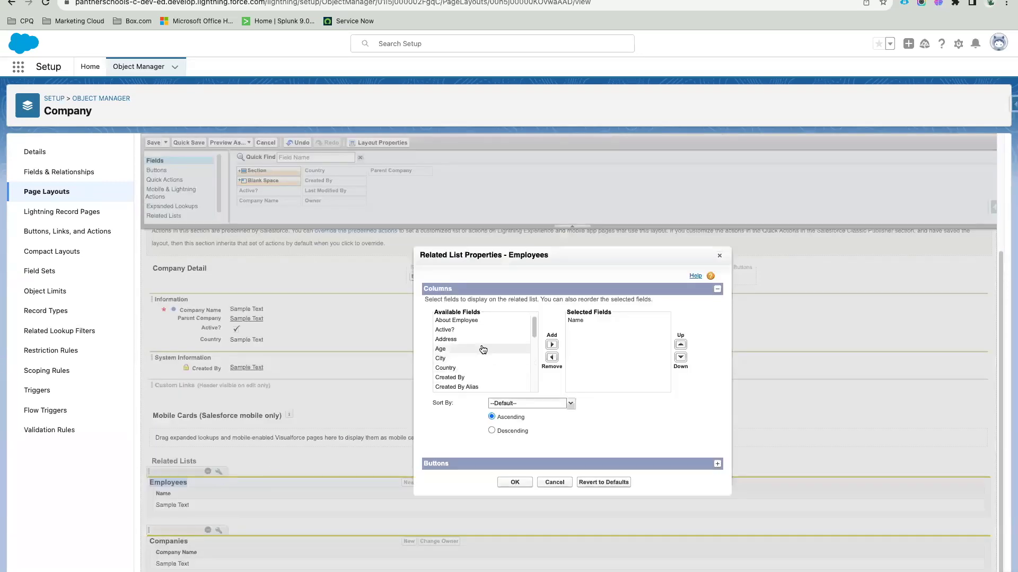
Step: Add Employee Email, Gender and Hire Date as Employees related list columns
scroll(497, 347, "down", 3)
scroll(493, 350, "down", 1)
left_click(475, 357)
left_click(552, 344)
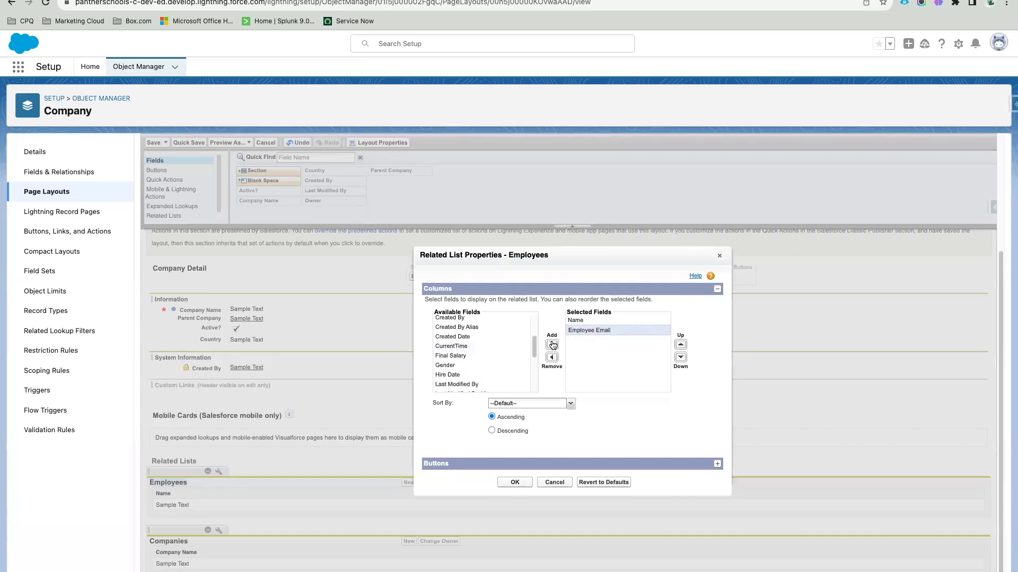
scroll(501, 363, "down", 1)
left_click(477, 351)
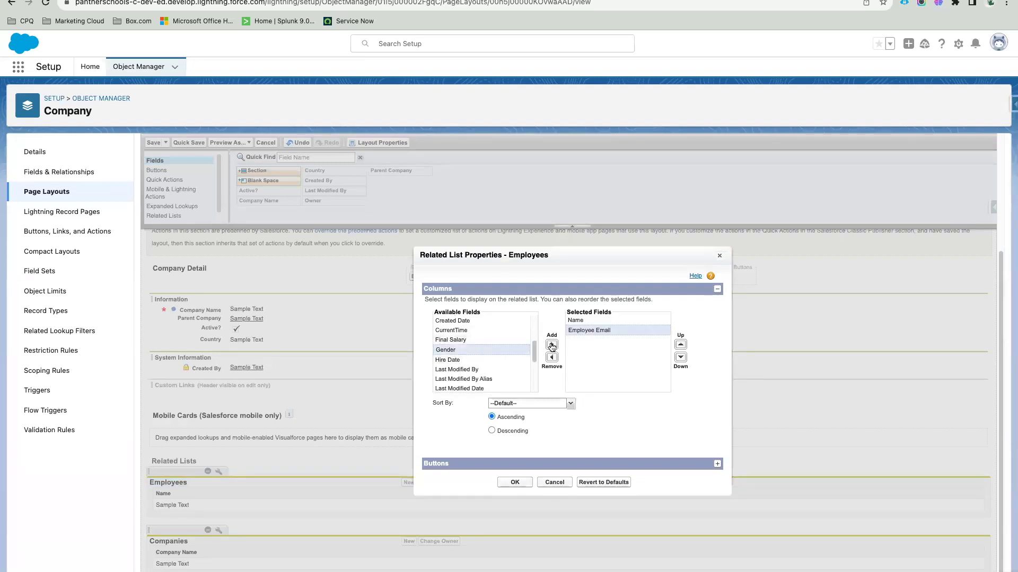
left_click(552, 344)
left_click(458, 351)
left_click(551, 345)
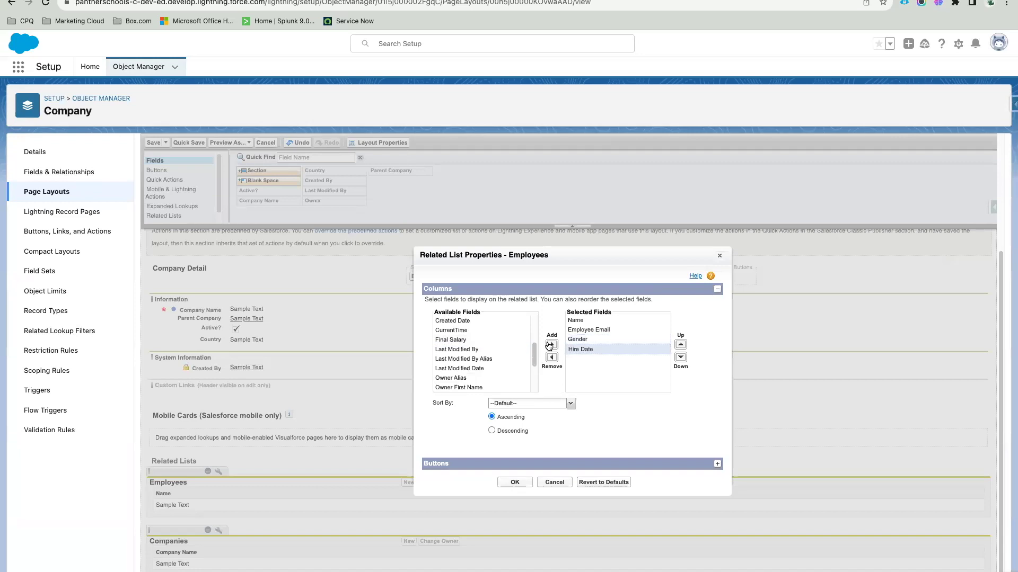
Step: Add Salary, PF % and Active? as further Employees columns
scroll(492, 369, "down", 5)
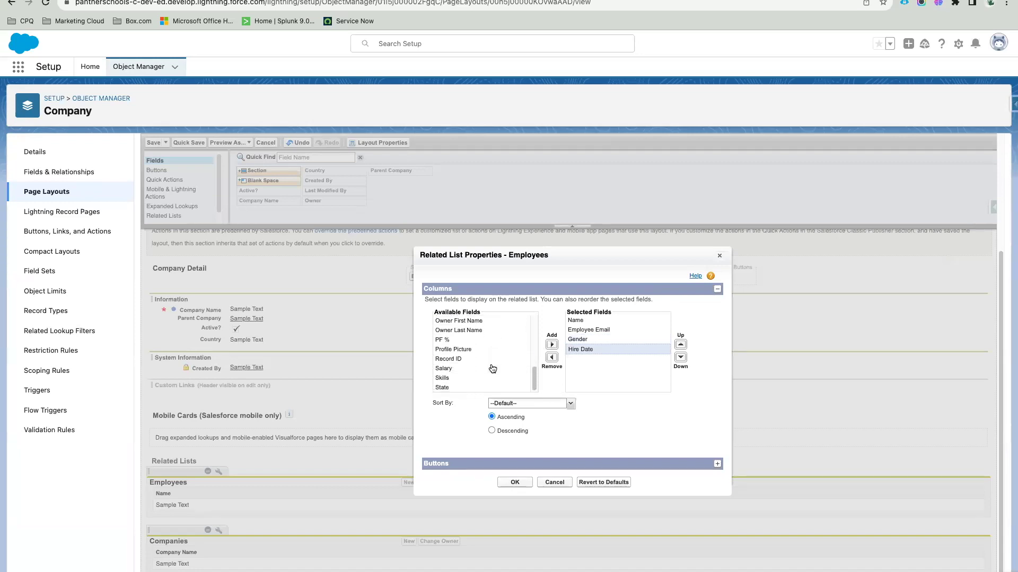
left_click(477, 341)
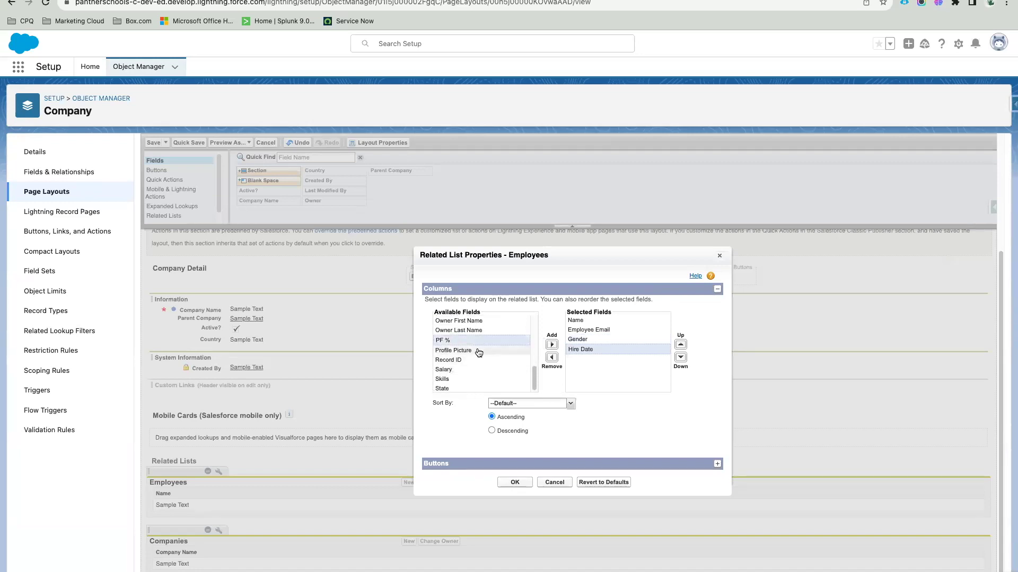
left_click(445, 369)
left_click(552, 345)
left_click(461, 349)
left_click(552, 345)
scroll(483, 355, "up", 5)
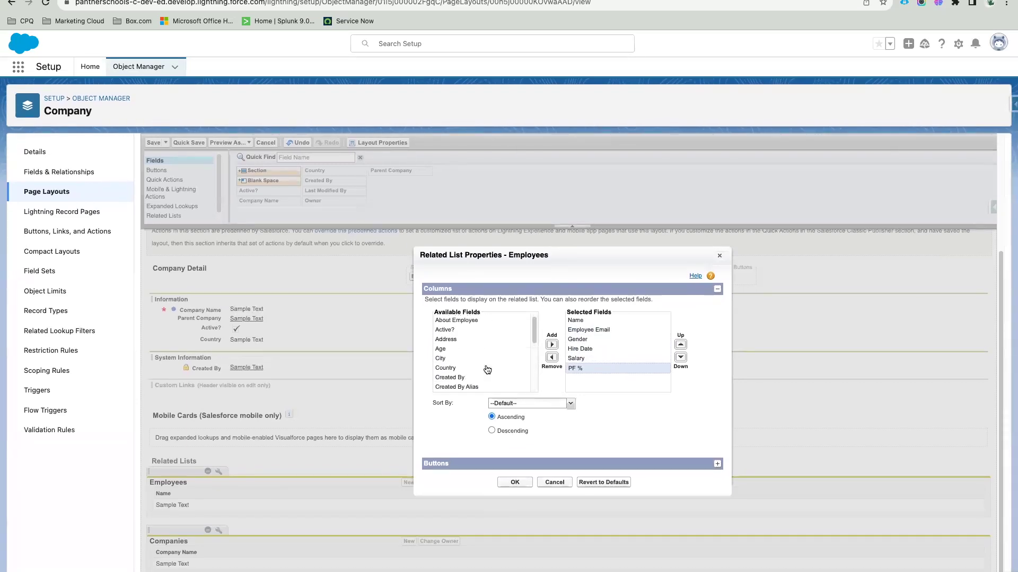
left_click(464, 329)
left_click(552, 345)
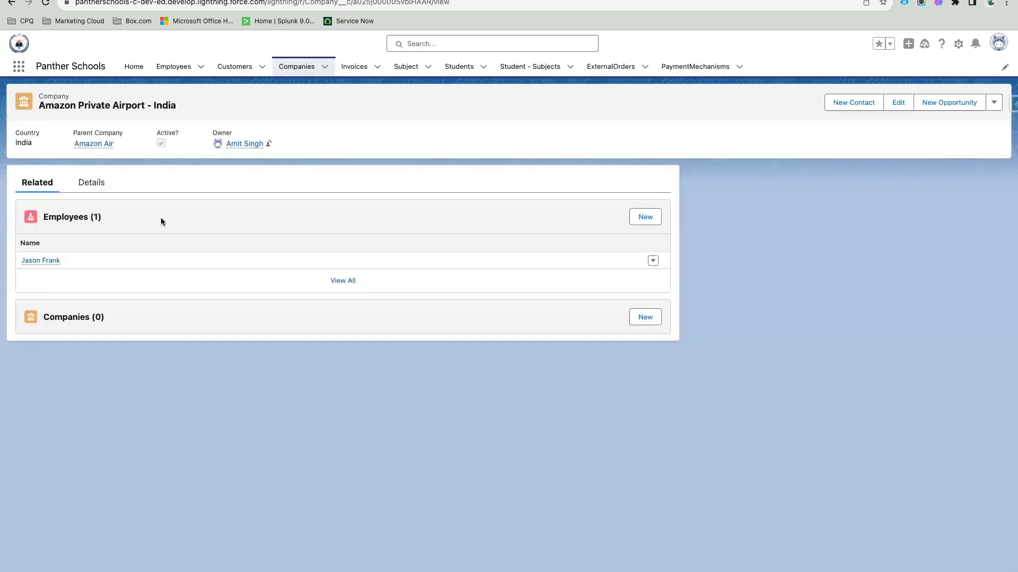
Step: Hide the New button on the Employees list and apply the related list settings
mouse_move(42, 263)
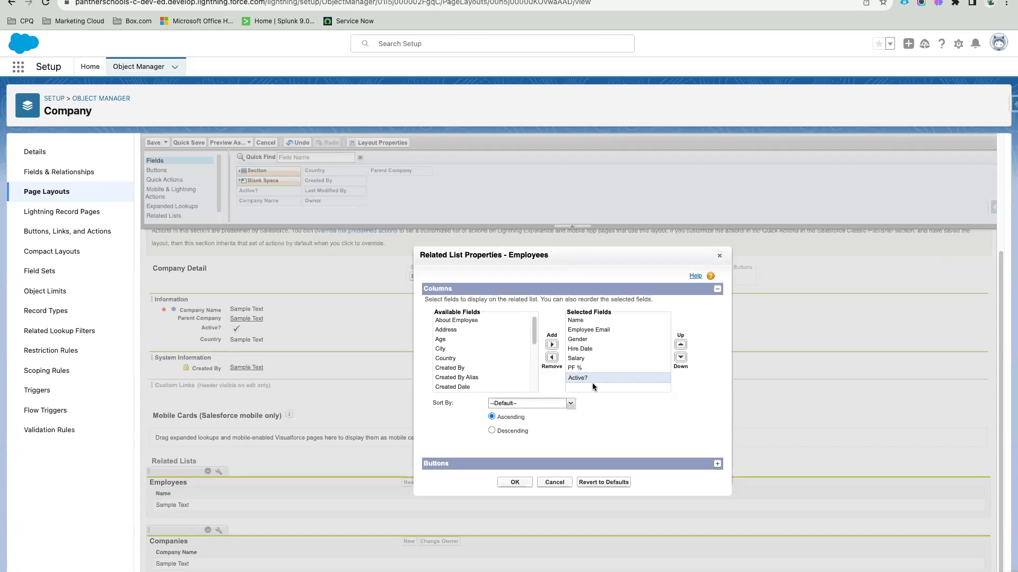
left_click(464, 466)
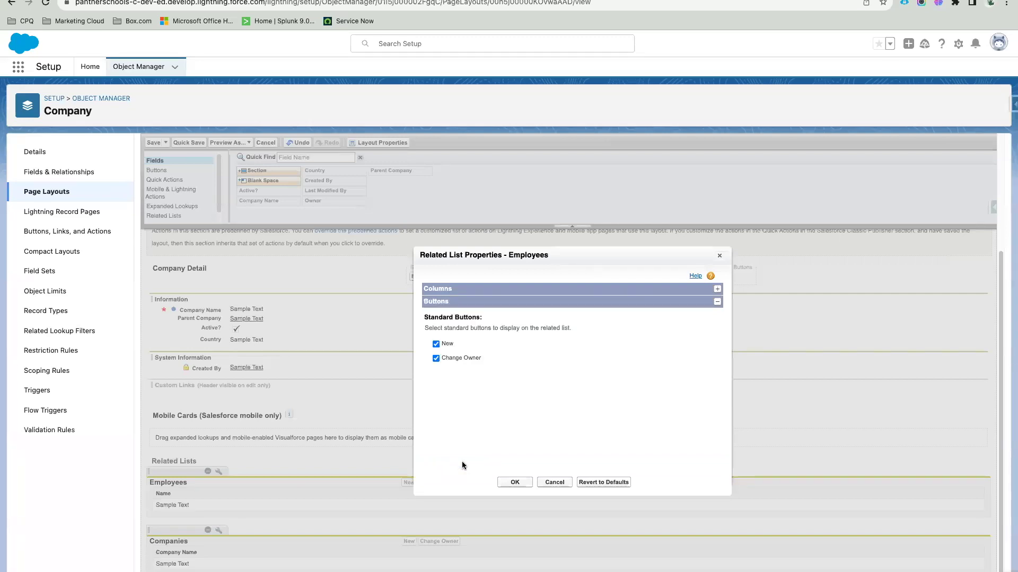
left_click(436, 345)
left_click(514, 482)
Step: Save the Company Layout changes and review the company record's details and related lists
left_click(155, 143)
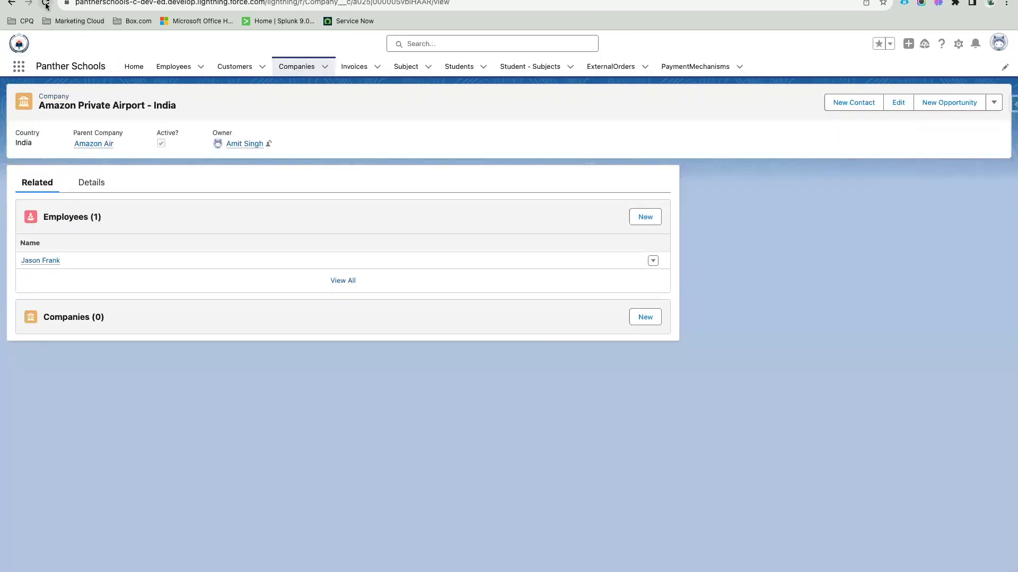
left_click(91, 182)
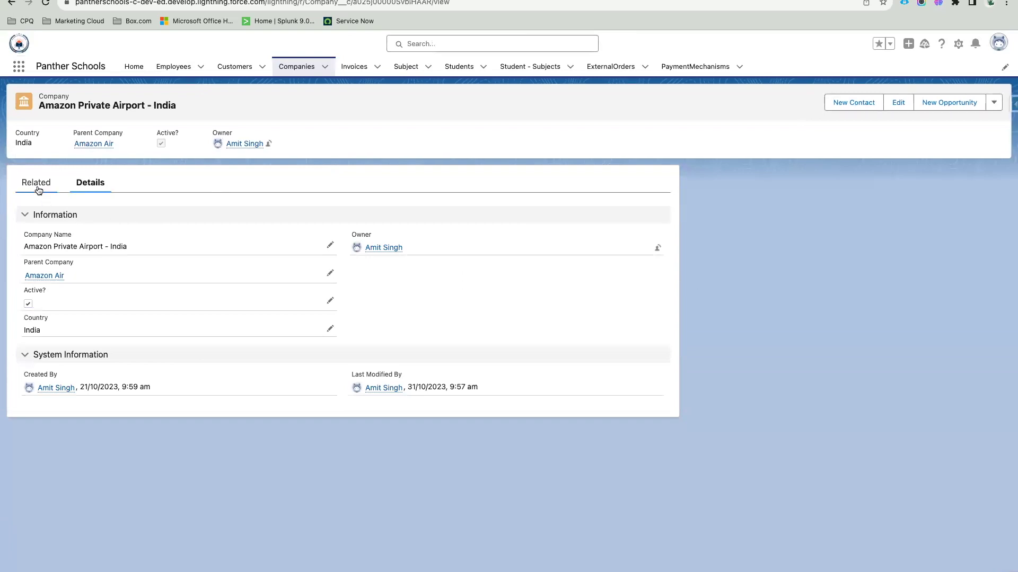
left_click(36, 183)
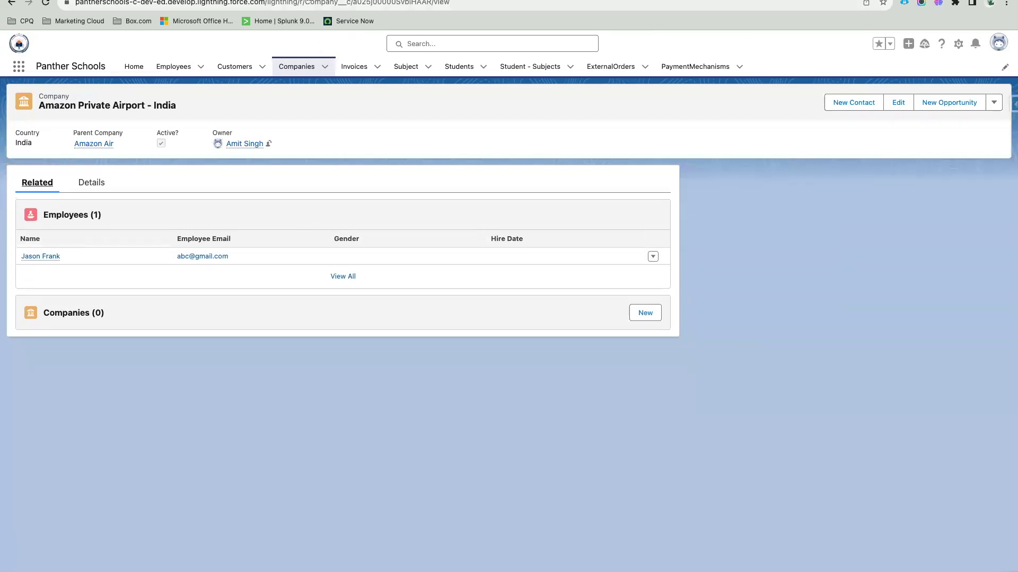
Step: Recheck the Employees list properties, then open the company's single employee via View All
left_click(300, 10)
left_click(159, 196)
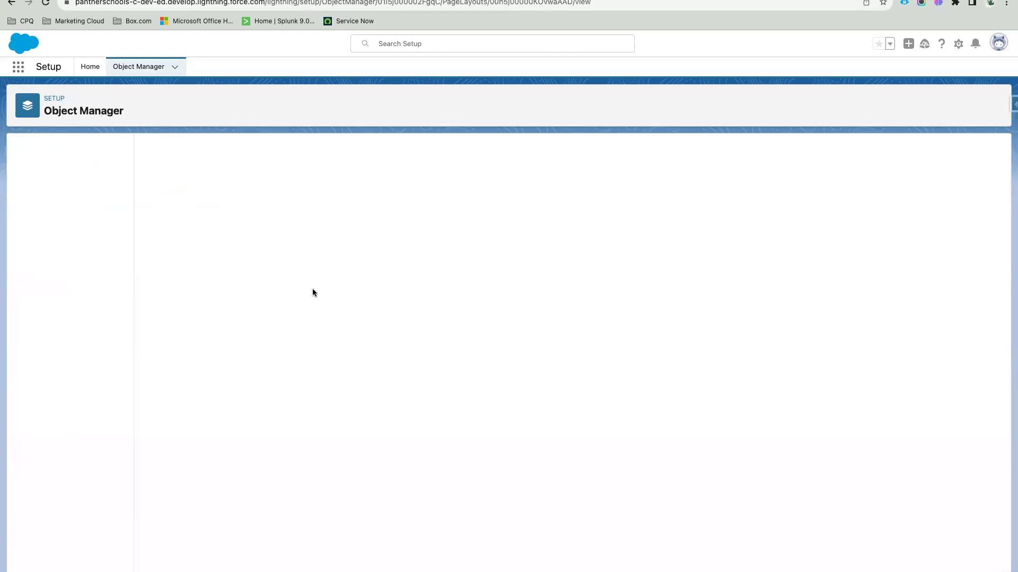
left_click(218, 478)
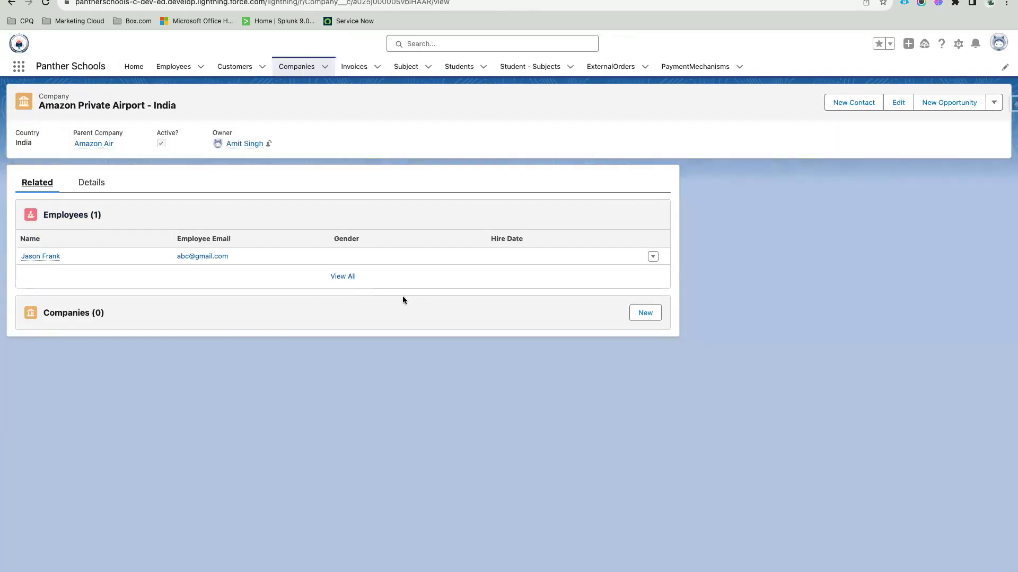
left_click(342, 276)
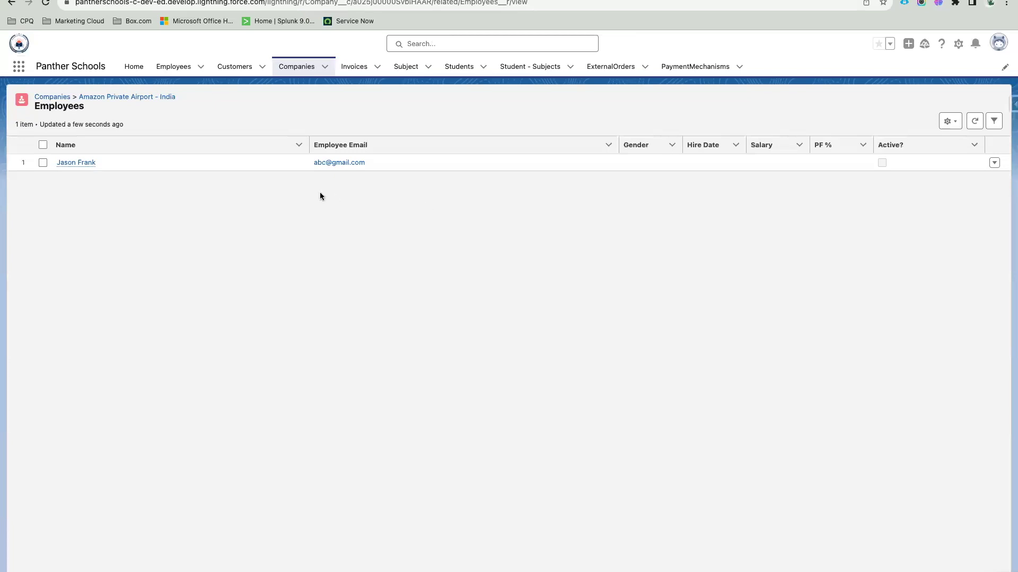
left_click(75, 163)
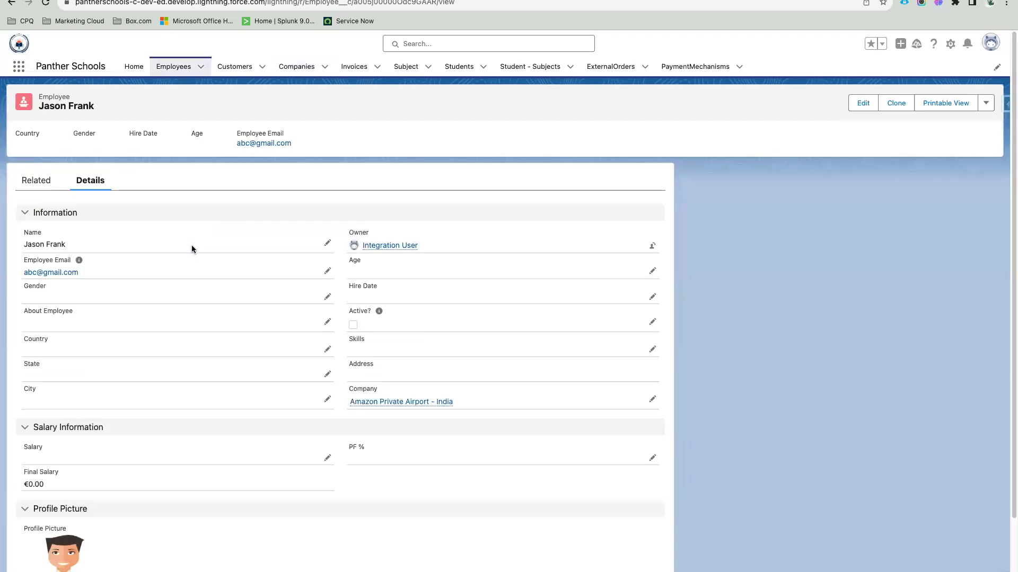
Step: Inline-edit the employee, setting Hire Date to 25/10/2023 and Gender to Male
mouse_move(398, 401)
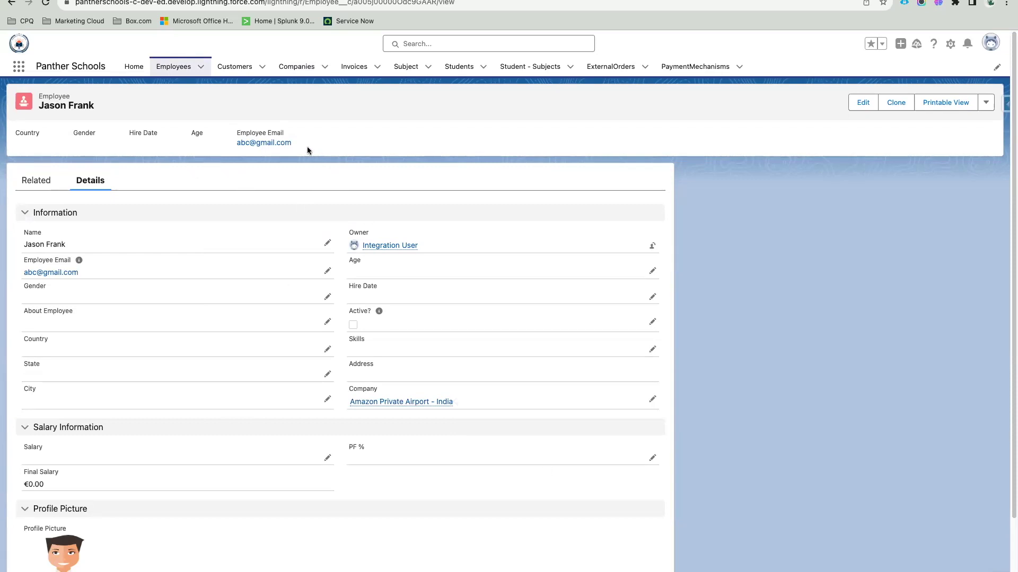
left_click_drag(309, 151, 20, 134)
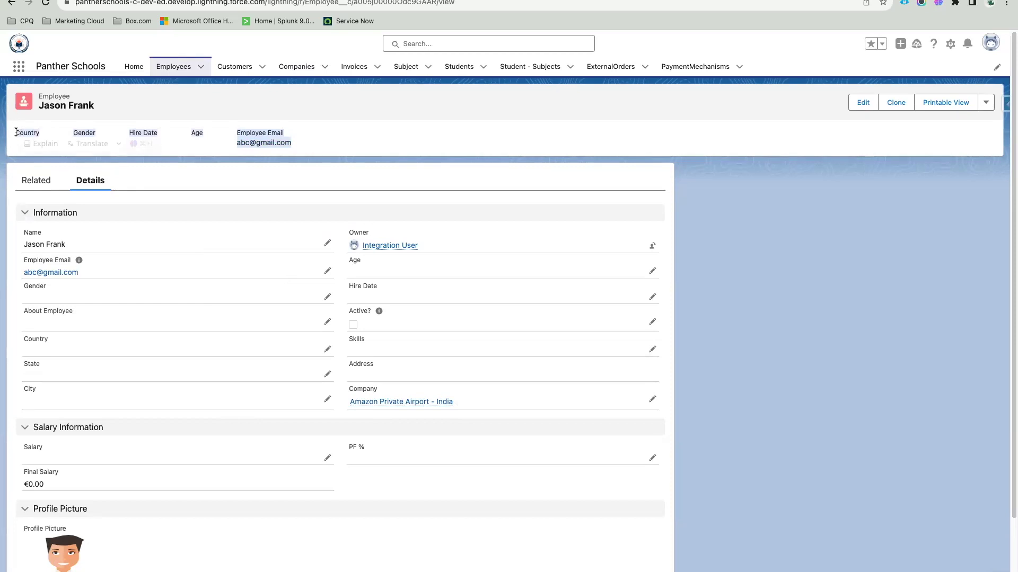
left_click(100, 126)
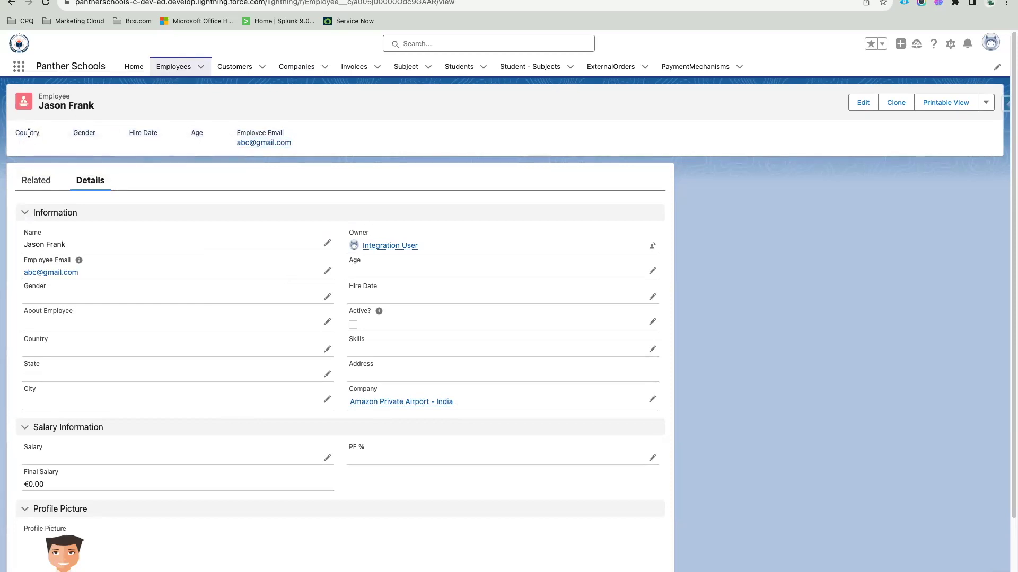
left_click(327, 271)
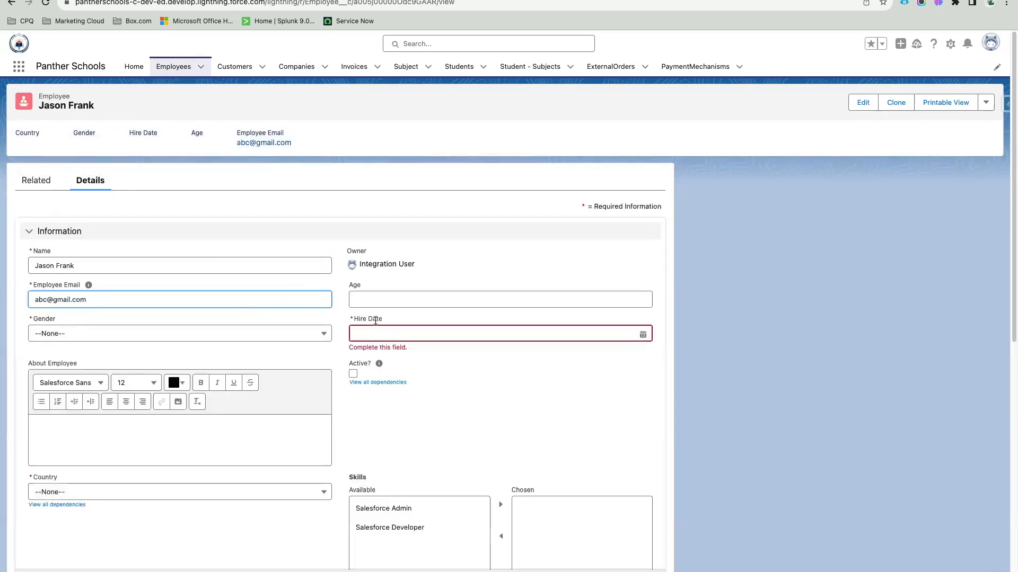
left_click(498, 333)
left_click(577, 457)
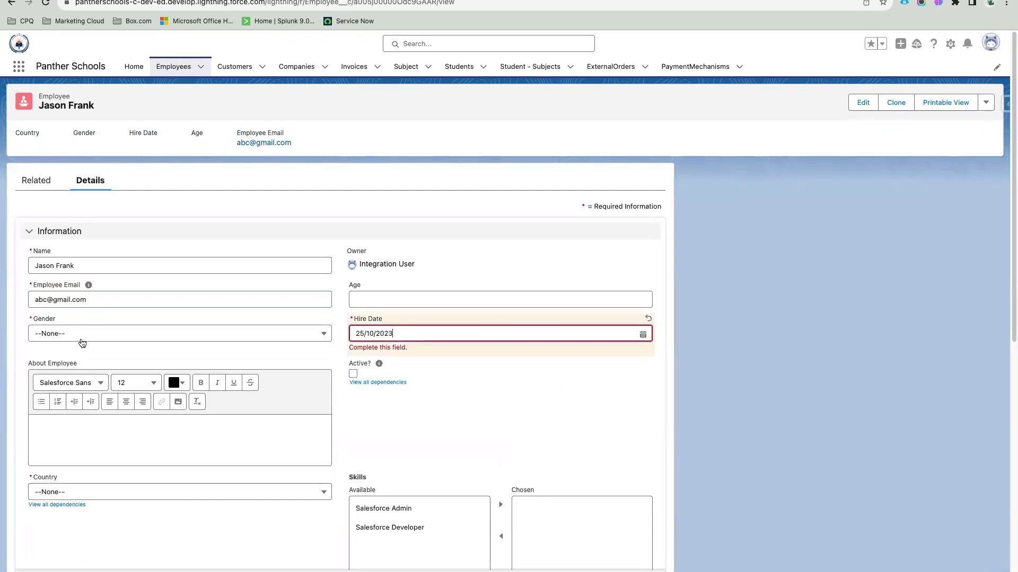
left_click(74, 334)
left_click(77, 375)
Step: Set the employee's Country to India
scroll(78, 375, "down", 3)
left_click(46, 341)
type("India")
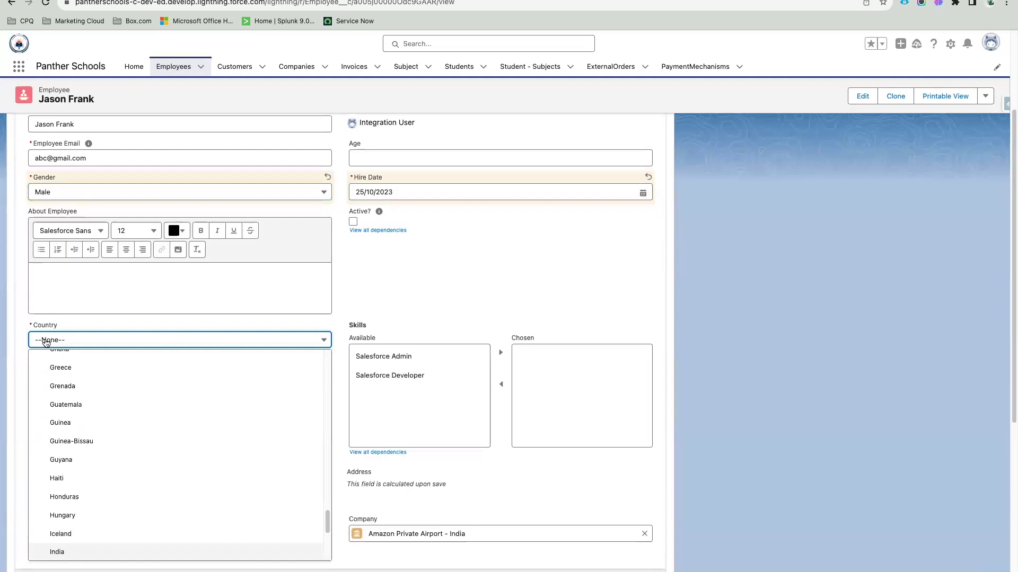
key("Return")
Step: Enter Salary 1,233,343.00 and PF % 53, then save the edits
scroll(309, 417, "down", 3)
left_click(167, 477)
type("1233")
left_click(417, 483)
type("53")
left_click(127, 479)
type("3")
left_click(142, 499)
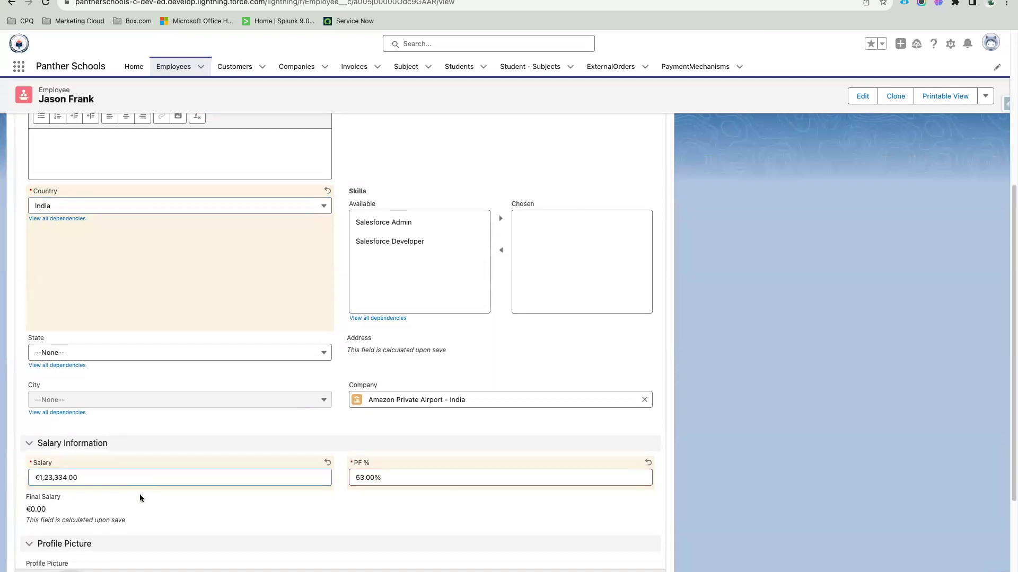
left_click(121, 480)
type("43")
left_click(183, 508)
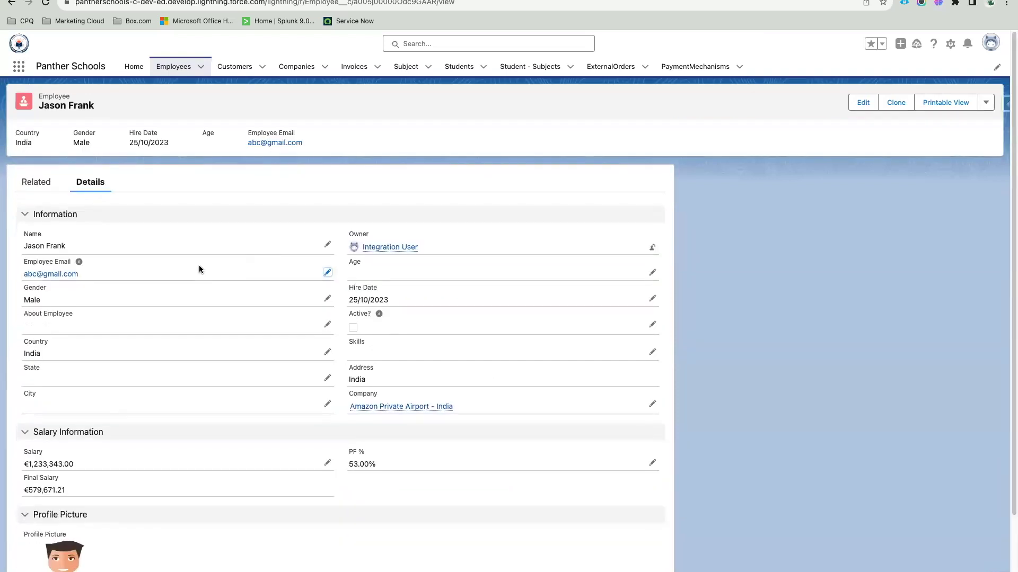
Step: Set the employee's Age to 24 and save the record
left_click_drag(13, 142, 328, 140)
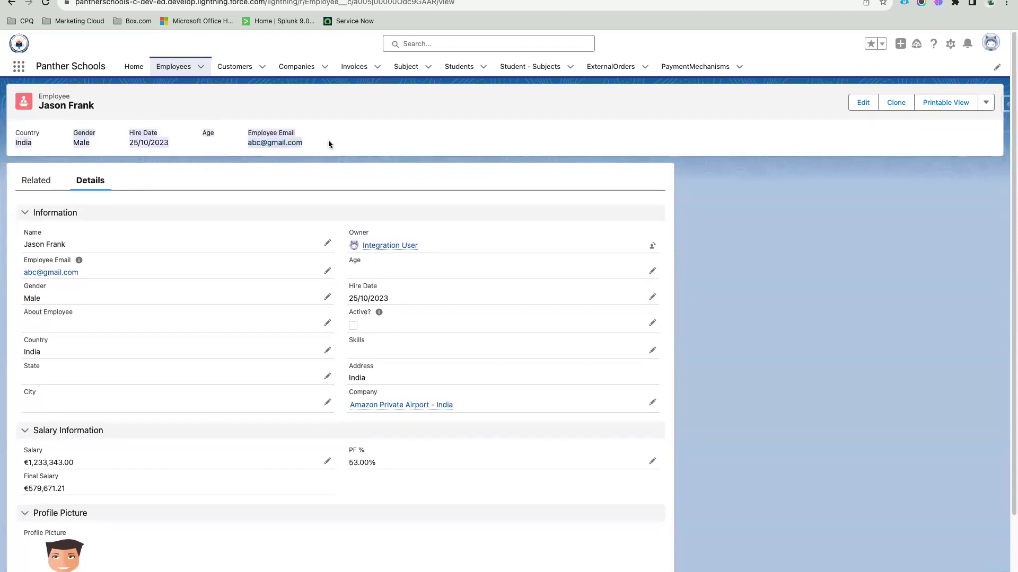
left_click(370, 145)
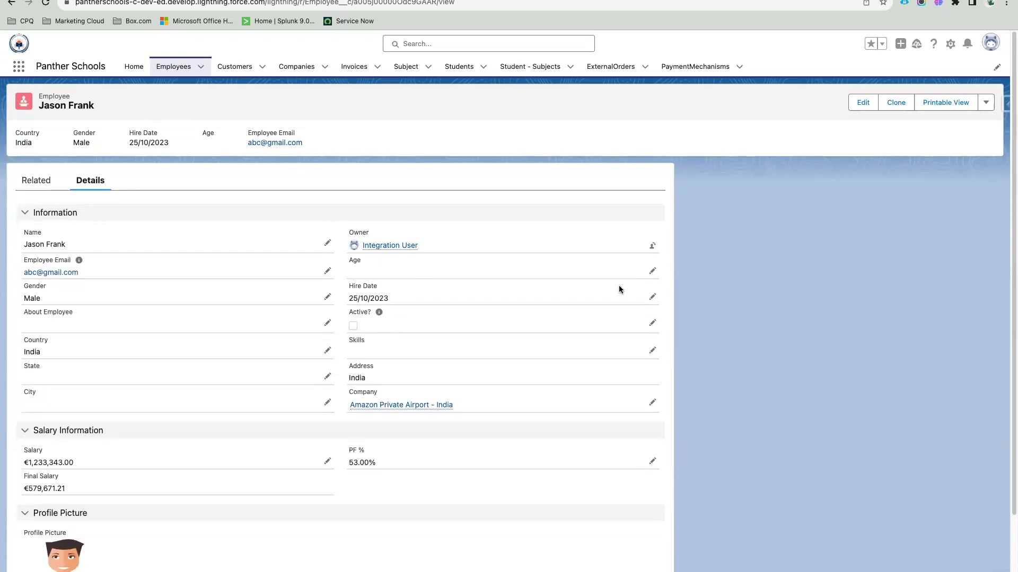
left_click(652, 297)
left_click(386, 299)
type("24")
left_click(444, 350)
key("Return")
left_click_drag(13, 128, 365, 143)
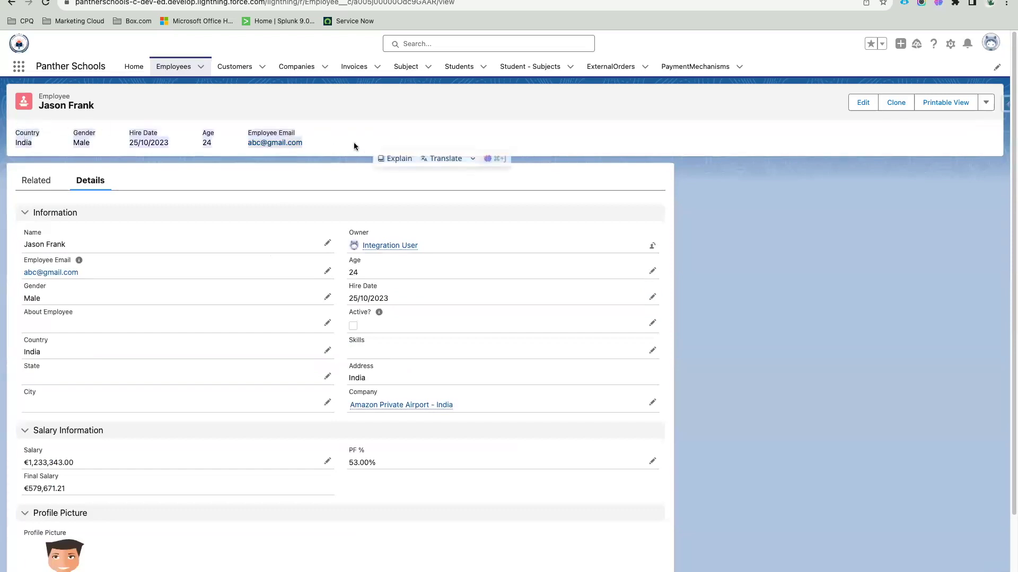
left_click(348, 123)
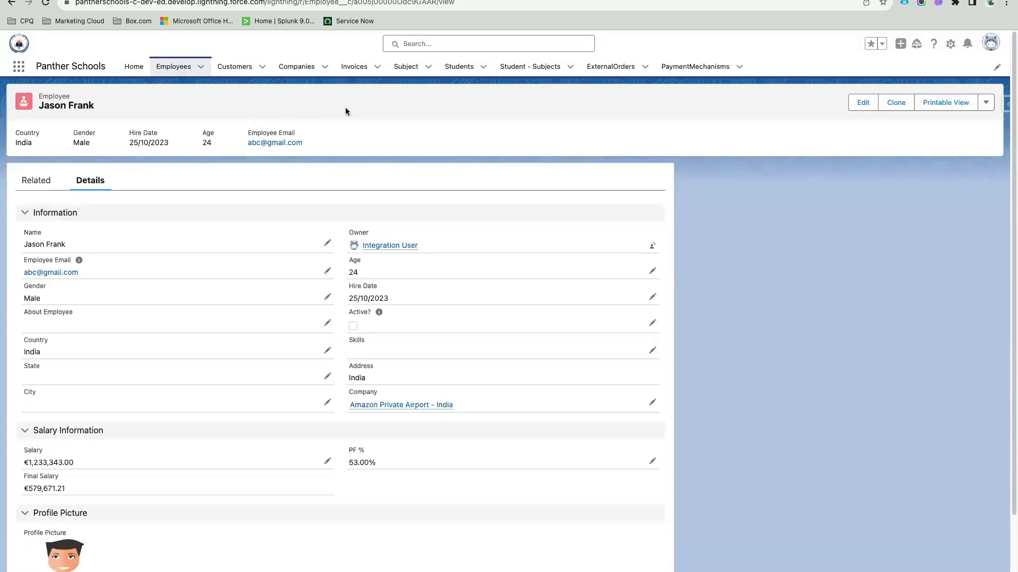
Step: Search 'account' to open Accounts, view All Accounts, then go to the Customers tab
left_click(20, 67)
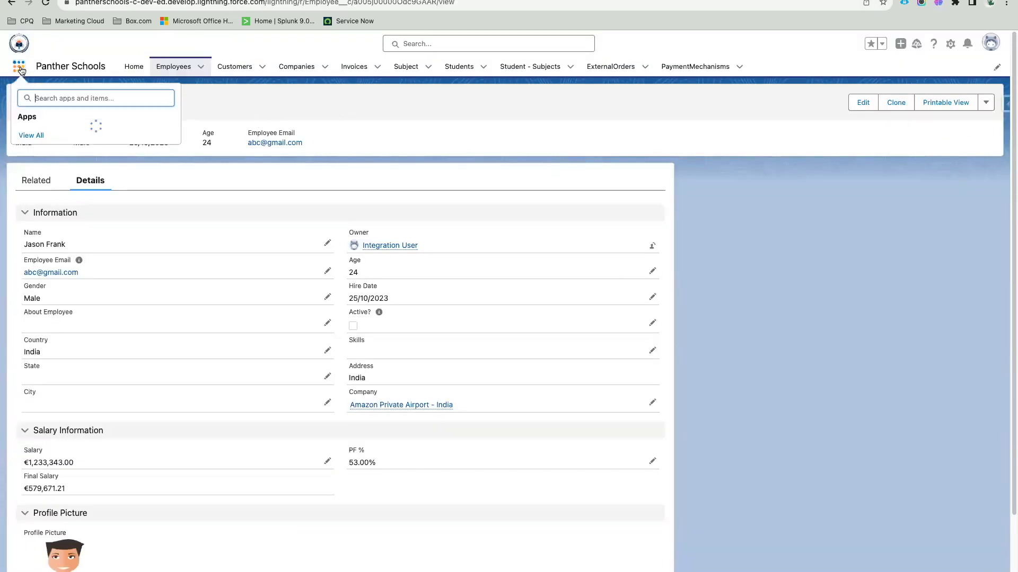
type("account")
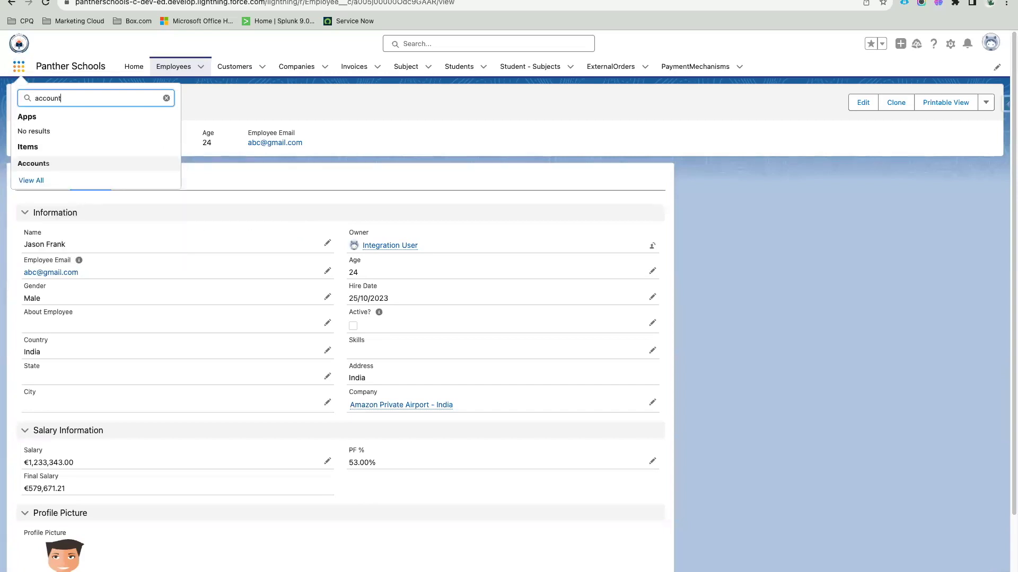
left_click(42, 167)
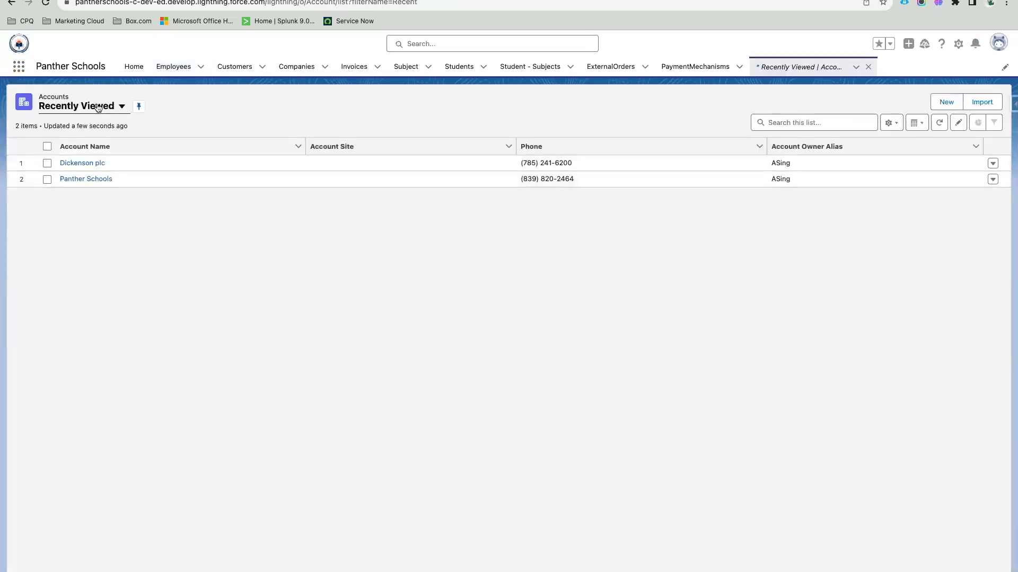
left_click(98, 107)
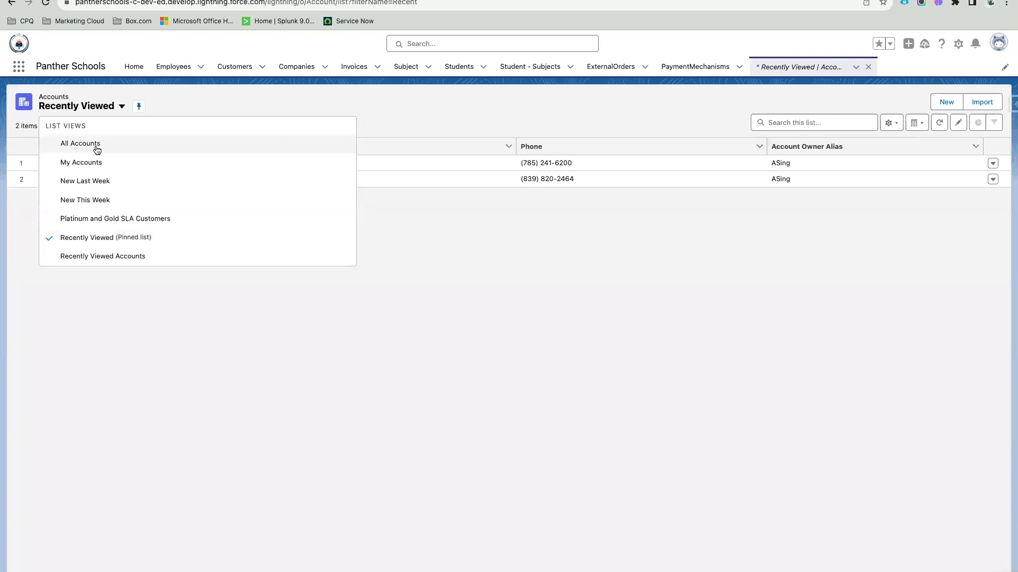
left_click(95, 142)
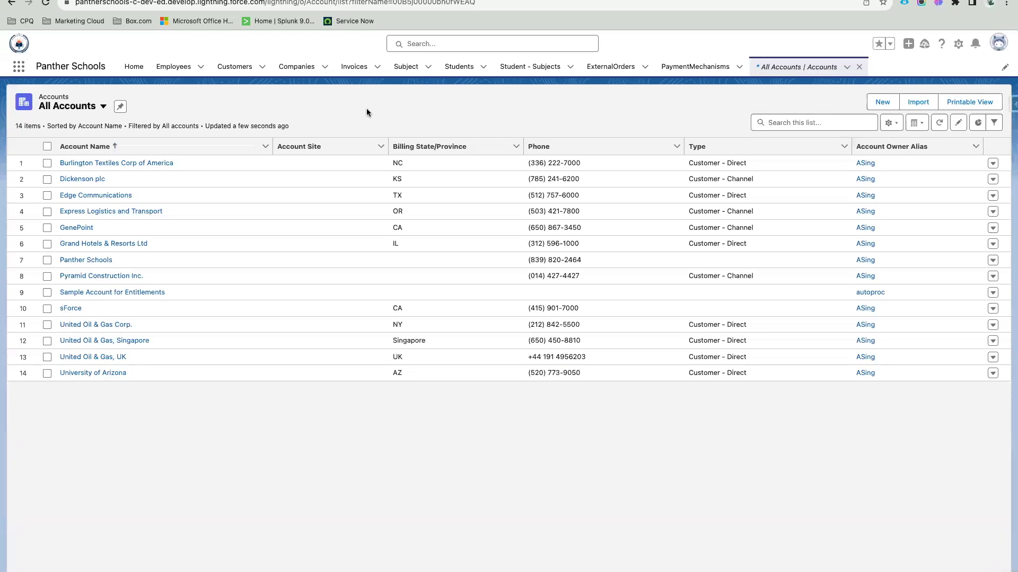
left_click(233, 70)
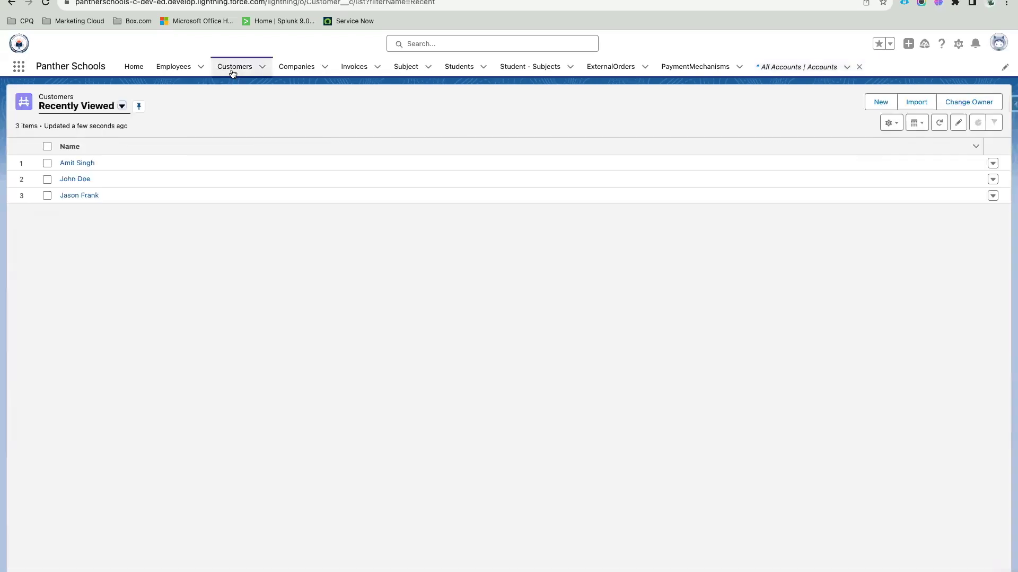
Step: Switch the Customers tab from Recently Viewed to the All list view
left_click(96, 110)
left_click(93, 141)
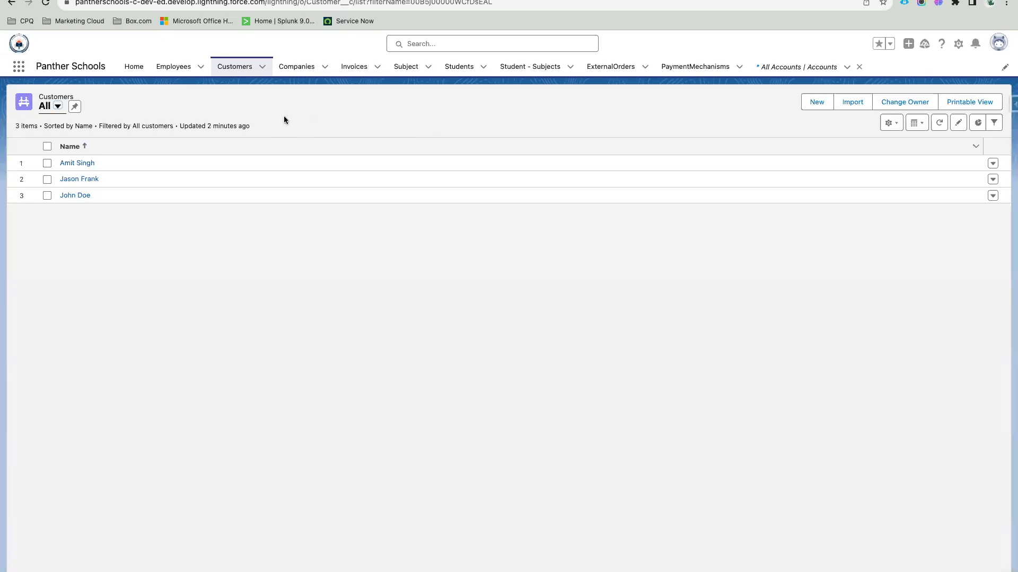
Step: Switch the Customers list between the Recently Viewed and All views
left_click(236, 68)
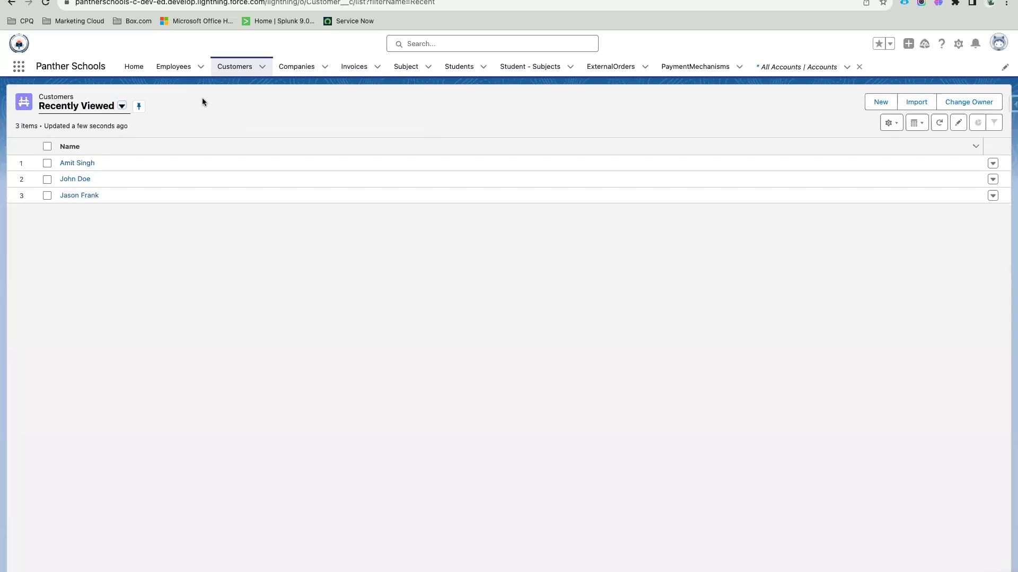
left_click_drag(40, 96, 96, 117)
left_click(117, 82)
left_click(91, 109)
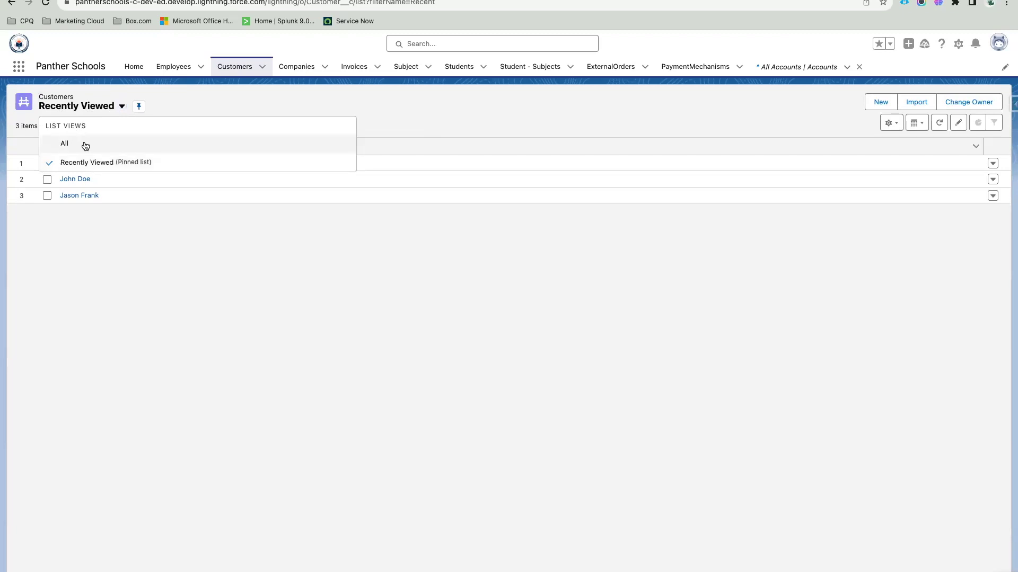
left_click(103, 144)
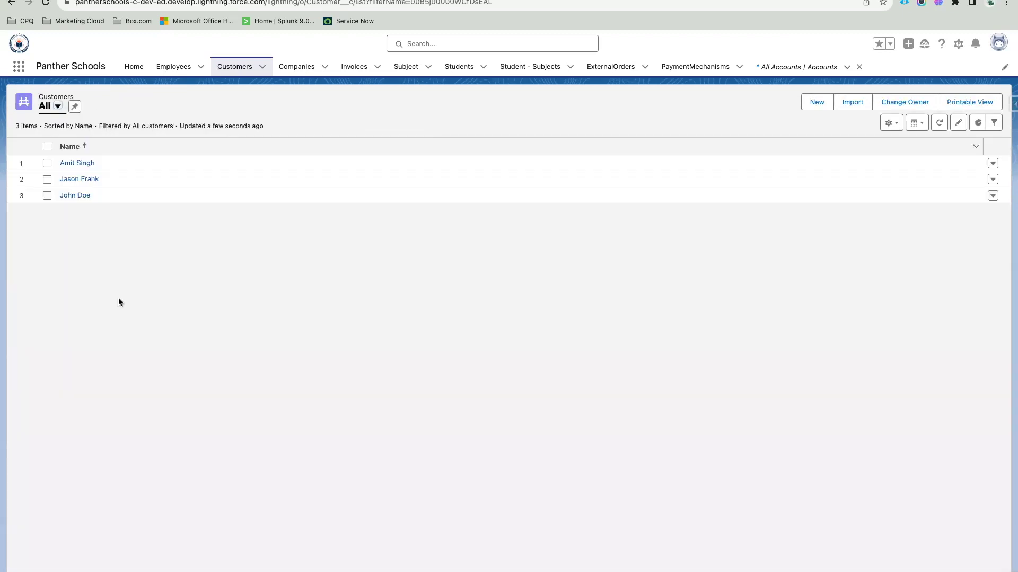
left_click(55, 107)
left_click(74, 160)
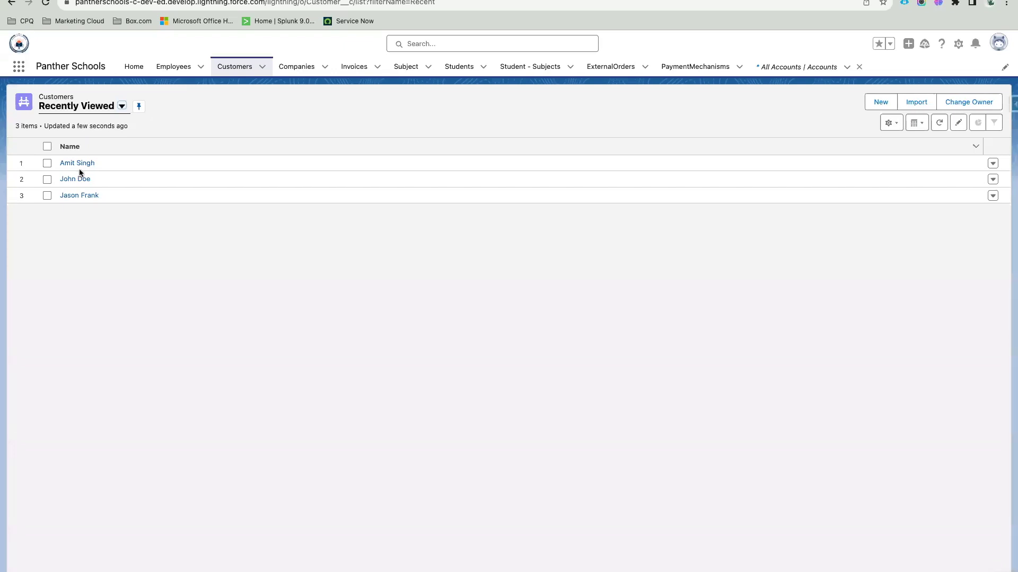
Step: Settle on the All customers view sorted by Name and open its List View Controls menu
left_click(91, 105)
left_click(93, 142)
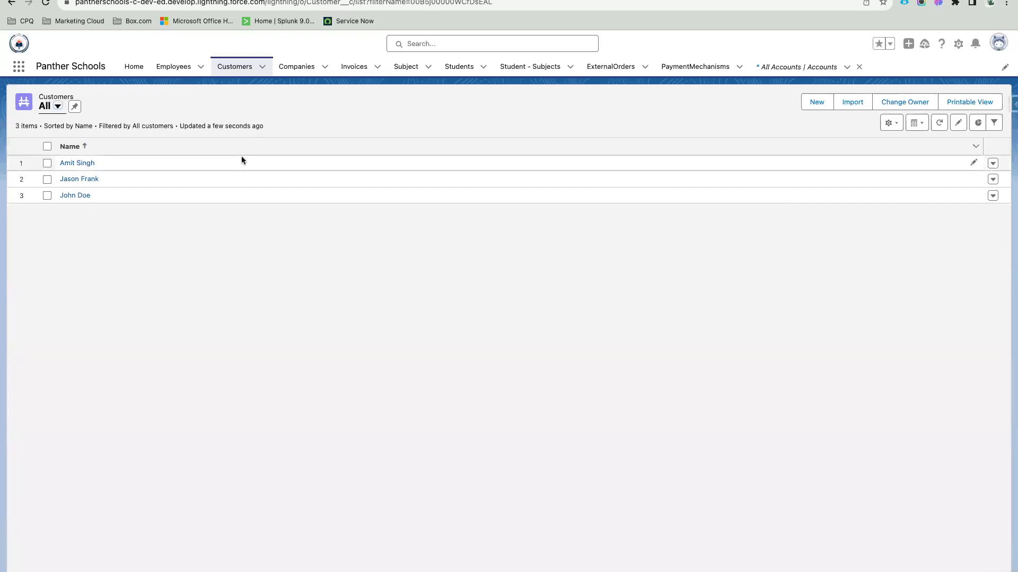
left_click(58, 106)
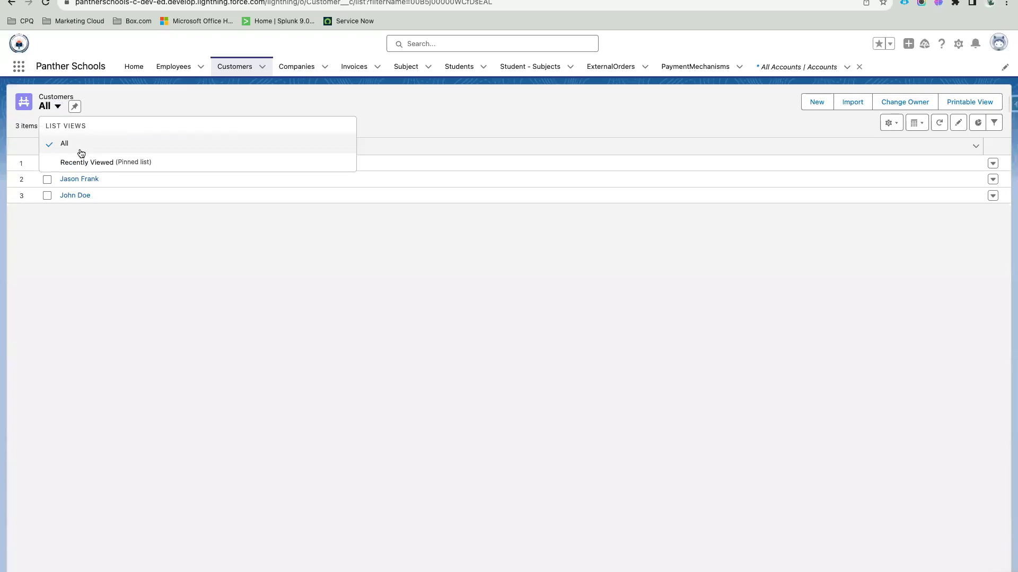
left_click(94, 163)
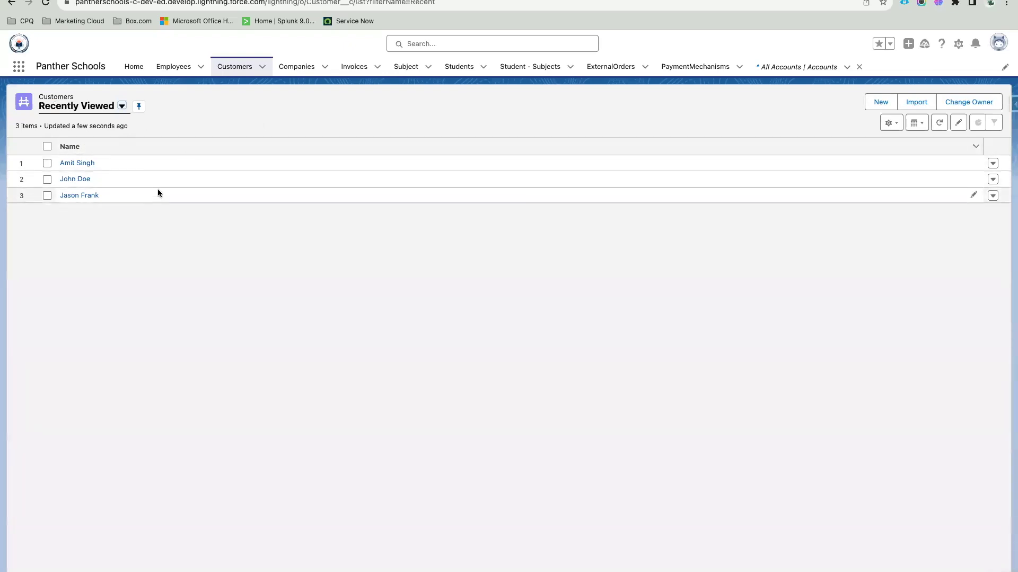
left_click(98, 108)
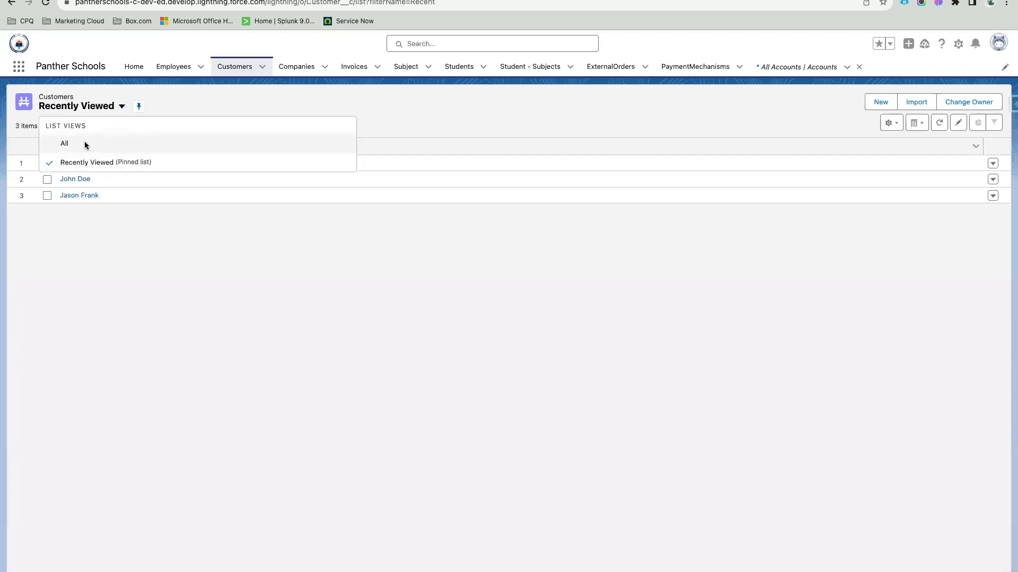
left_click(85, 145)
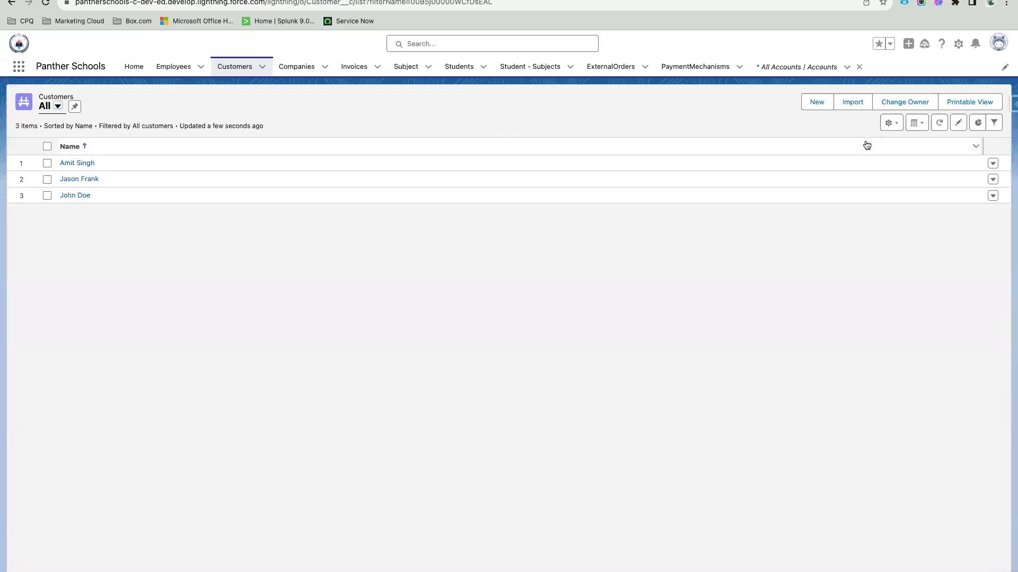
left_click(898, 124)
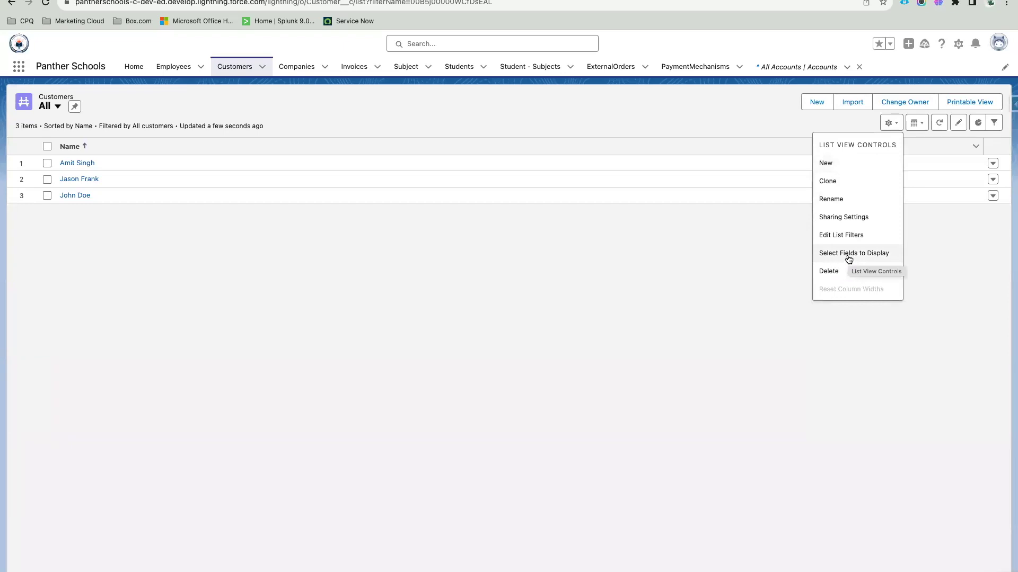
Step: Add Country, State and Created By as visible columns in the All customers view
left_click(848, 255)
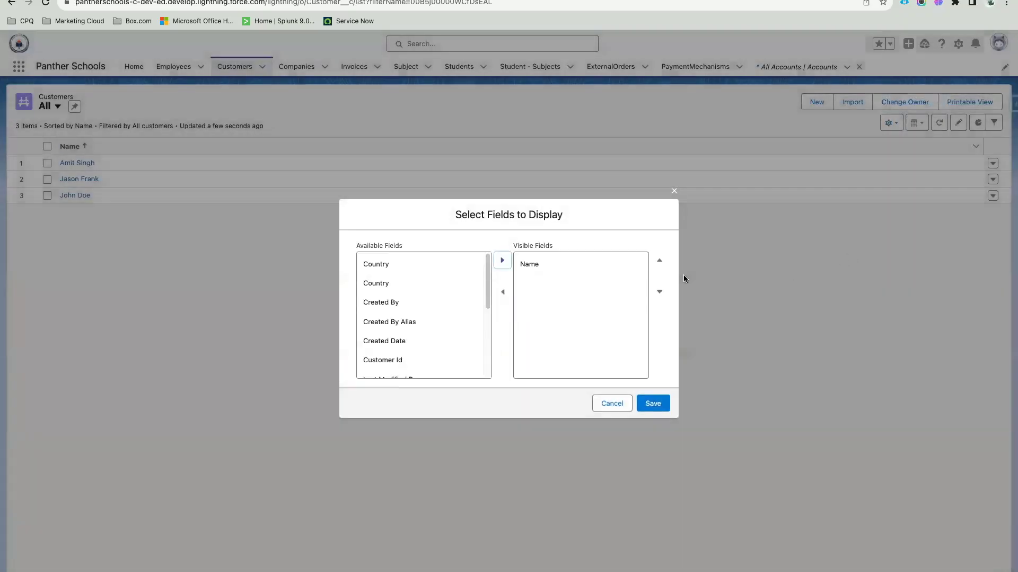
left_click(395, 266)
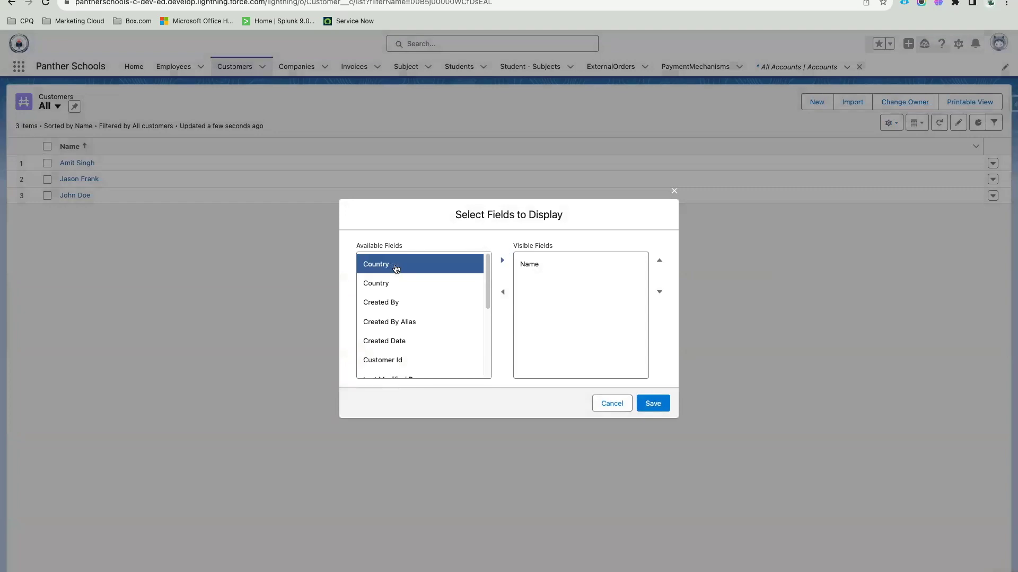
left_click(502, 261)
scroll(432, 320, "down", 5)
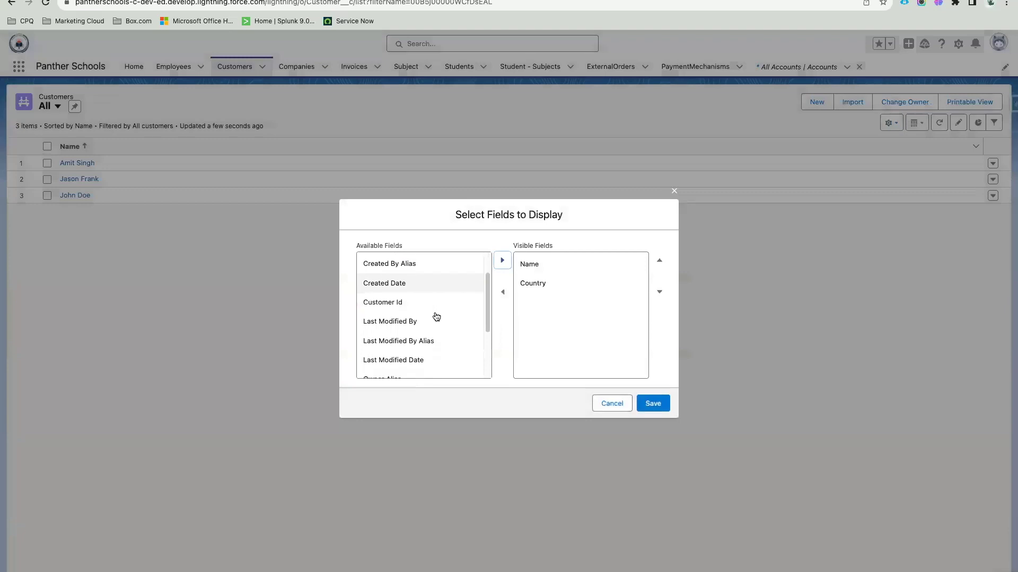
left_click(395, 367)
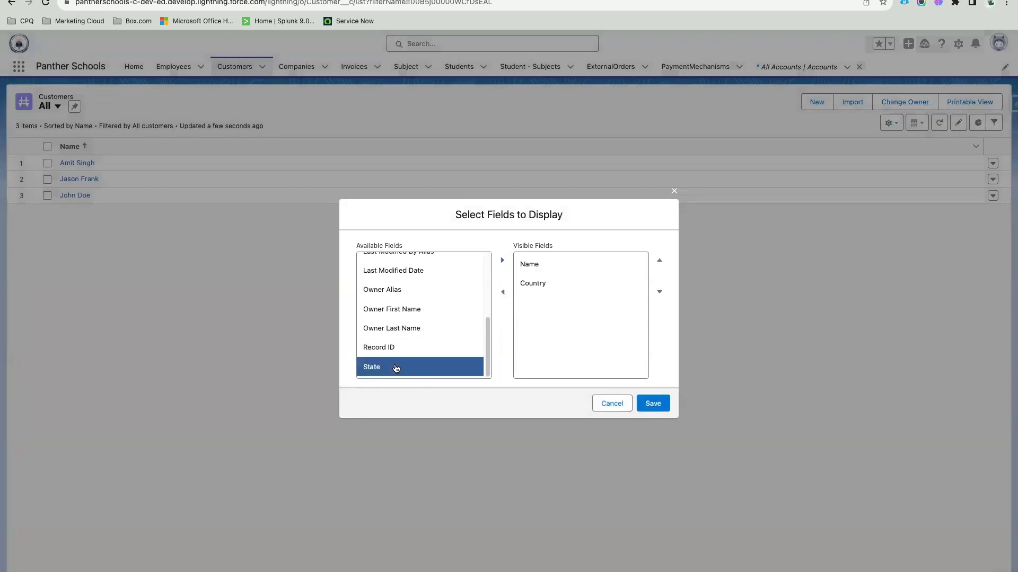
left_click(502, 260)
scroll(426, 324, "up", 5)
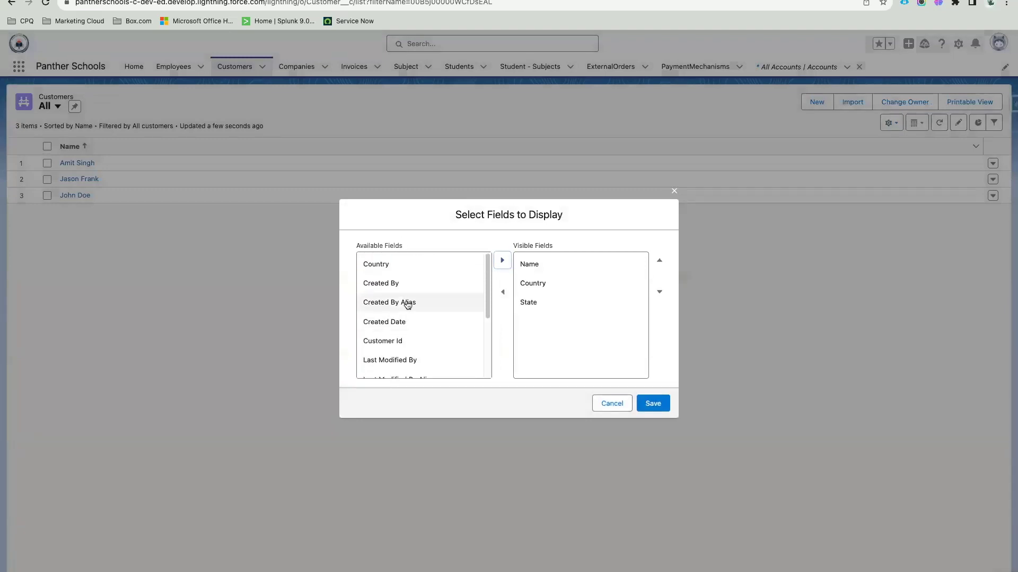
scroll(437, 350, "down", 5)
scroll(431, 351, "up", 5)
left_click(413, 286)
left_click(502, 260)
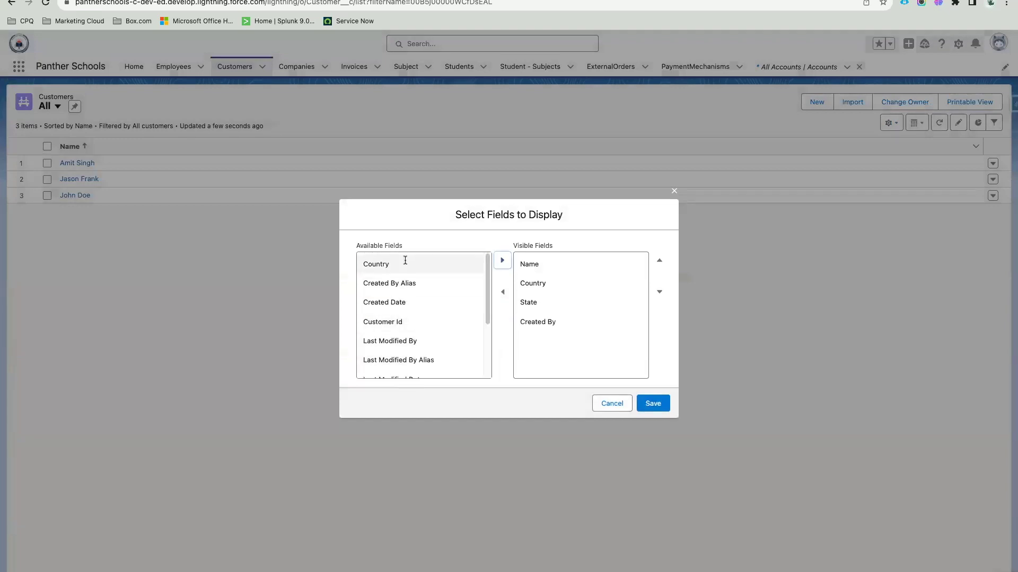
Step: Add Customer Id, move it up to sit right after Name, and save the columns
left_click(405, 323)
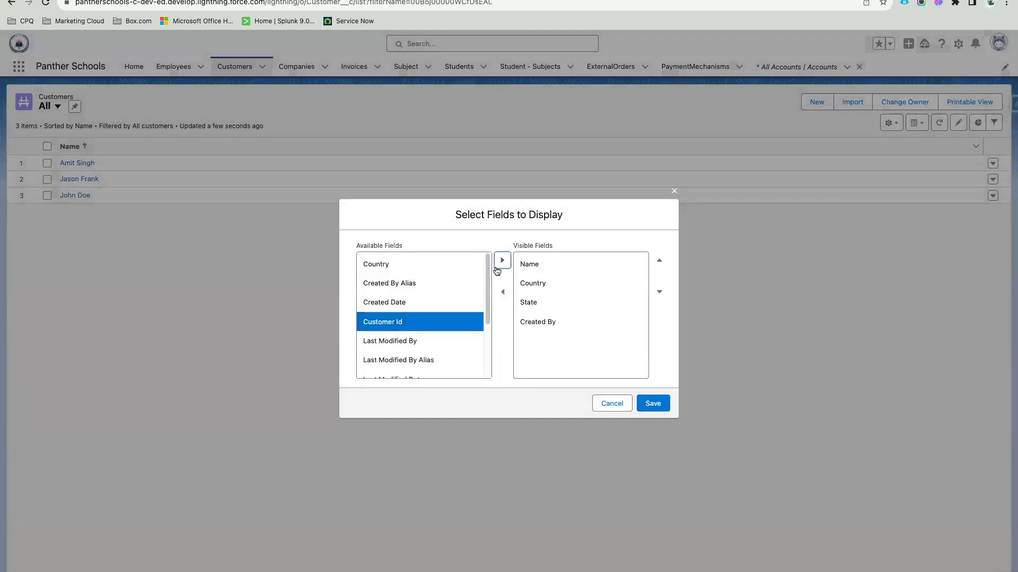
left_click(501, 260)
left_click(659, 259)
left_click(659, 259)
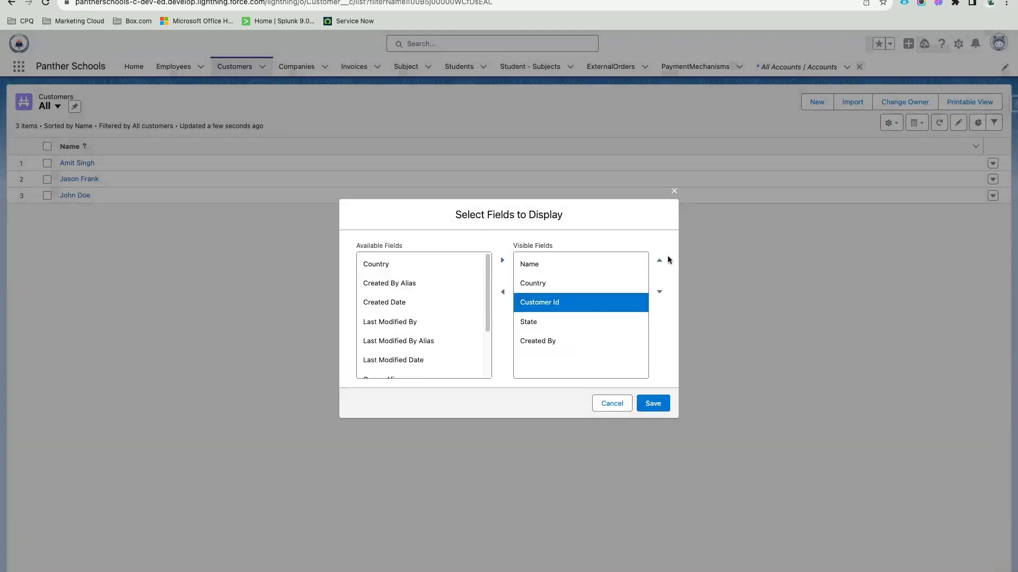
left_click(659, 259)
scroll(393, 338, "down", 2)
scroll(392, 338, "down", 2)
scroll(393, 337, "up", 5)
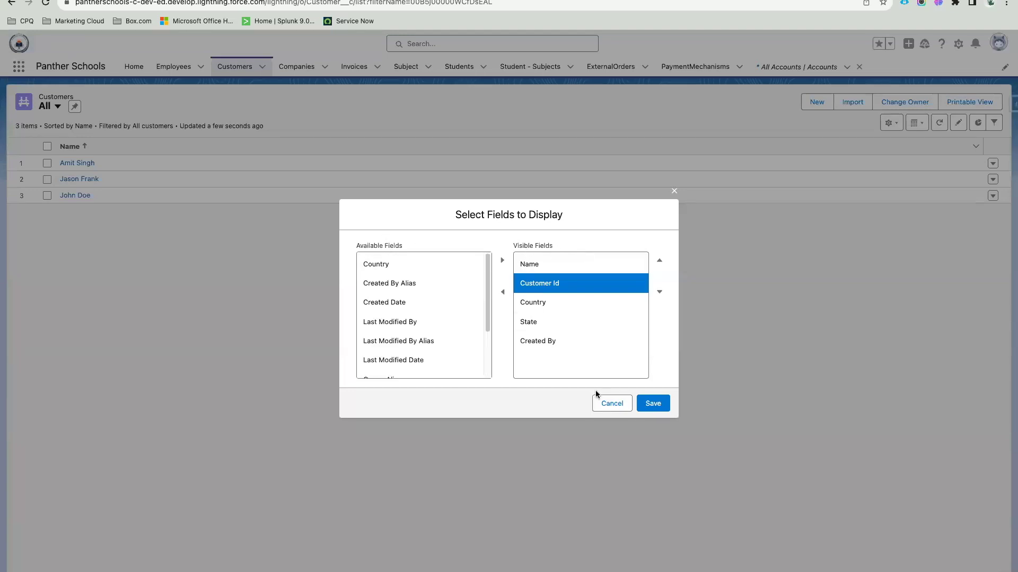
left_click(647, 406)
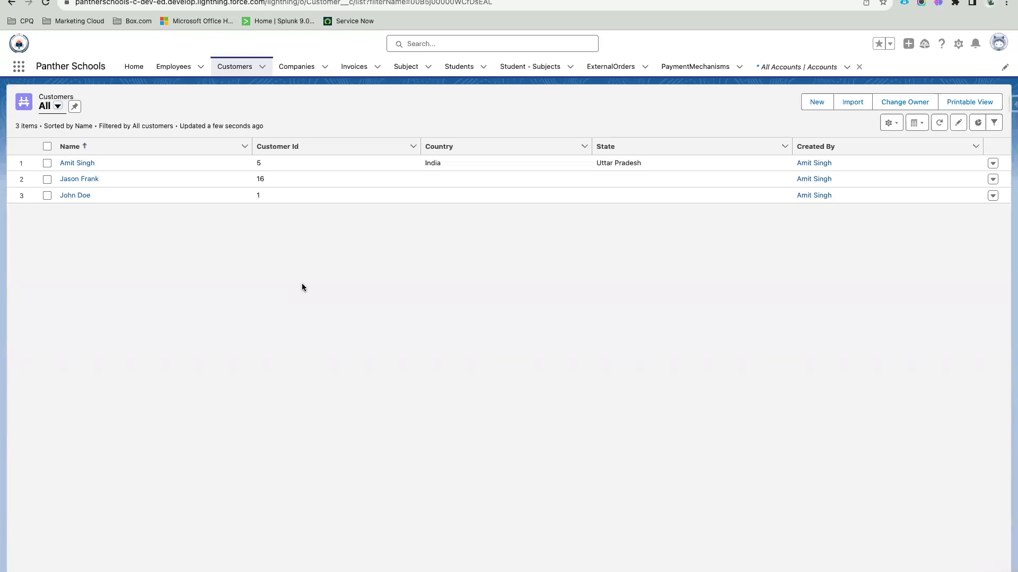
left_click(302, 287)
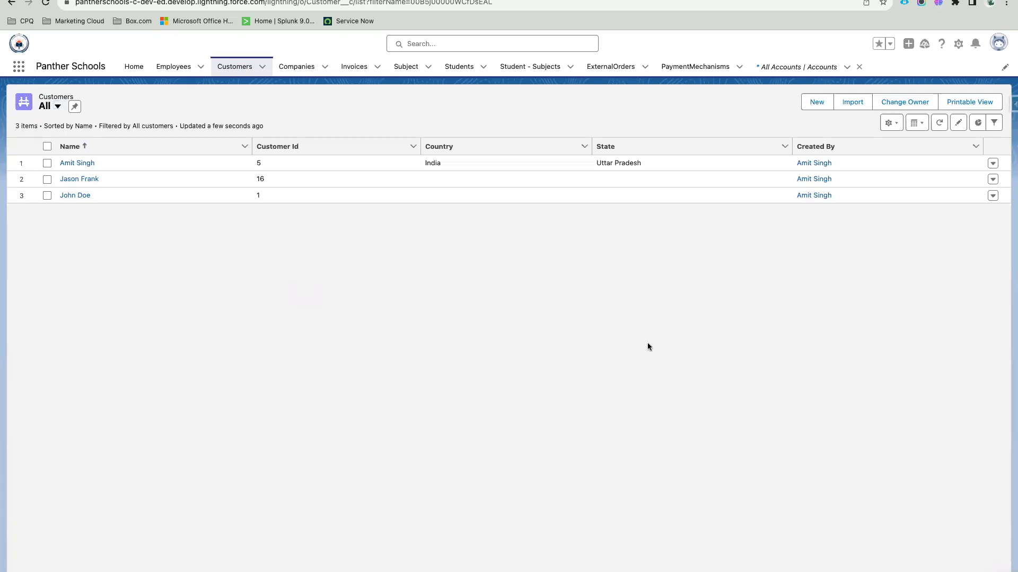
left_click(895, 125)
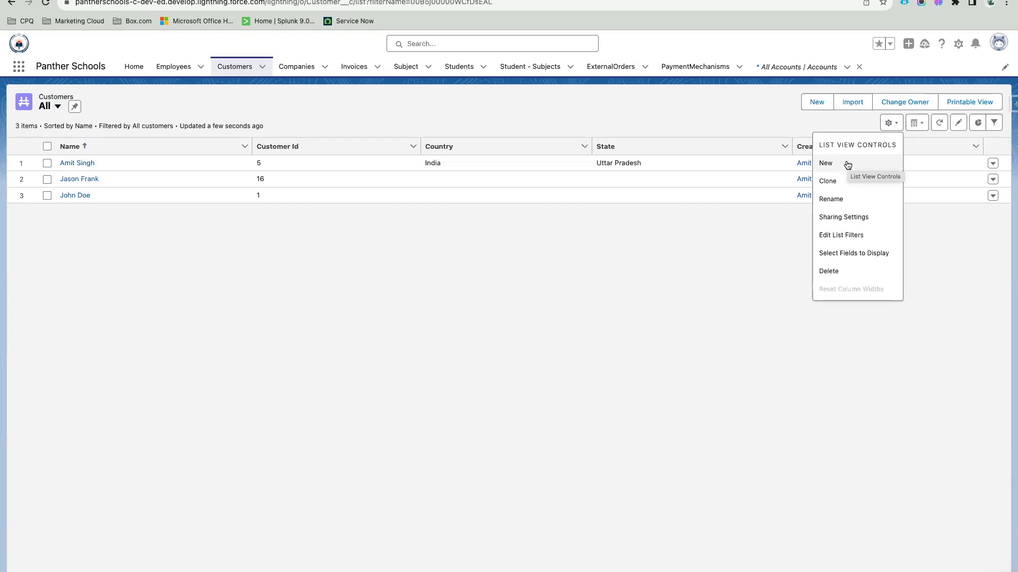
Step: Create and save a list view named 'India Customers' that all users can see
left_click(854, 162)
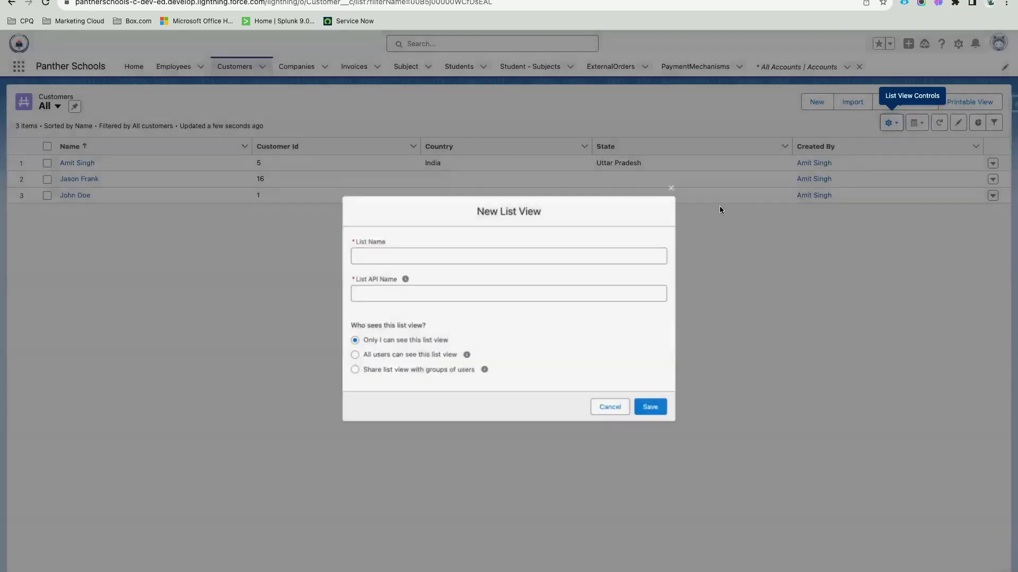
type("I")
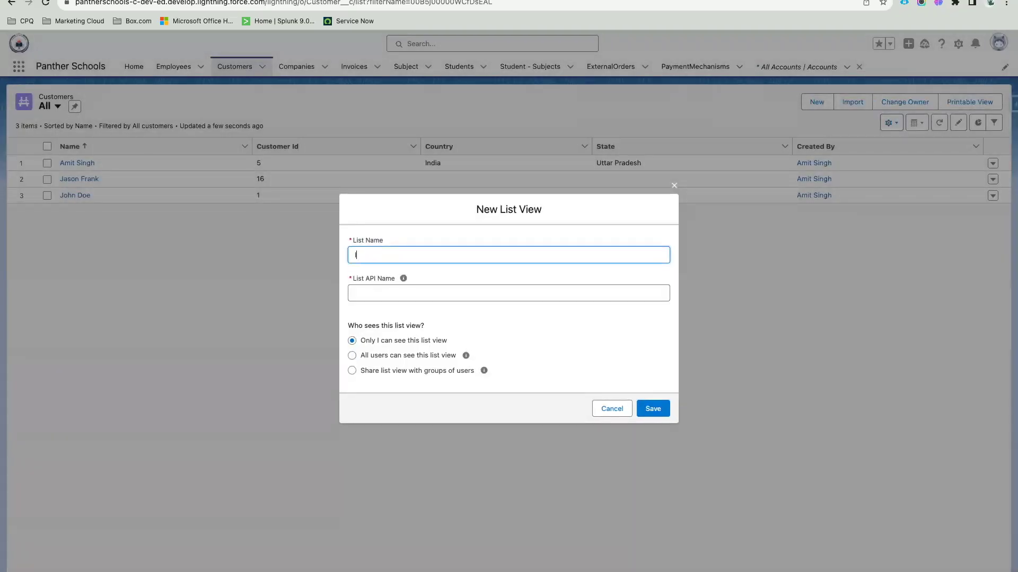
type("ndia Customers")
left_click(444, 282)
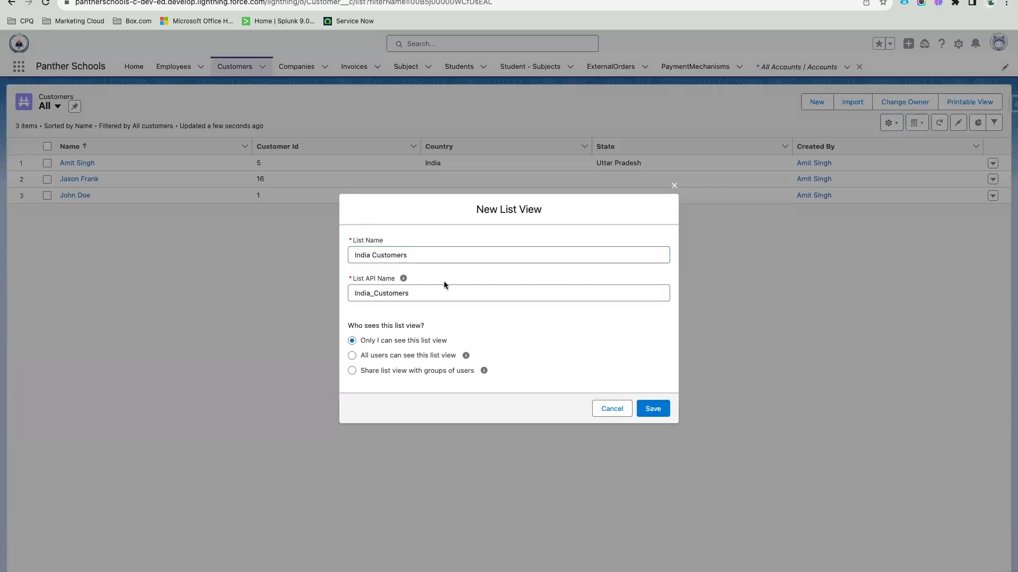
left_click_drag(348, 326, 413, 328)
left_click(442, 322)
left_click_drag(363, 356, 459, 358)
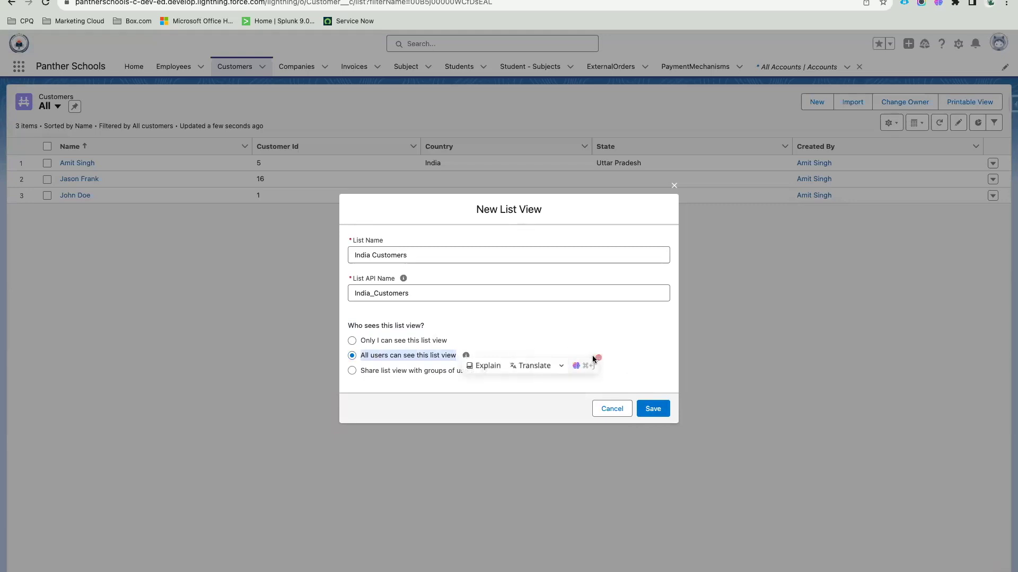
left_click(601, 365)
left_click(654, 410)
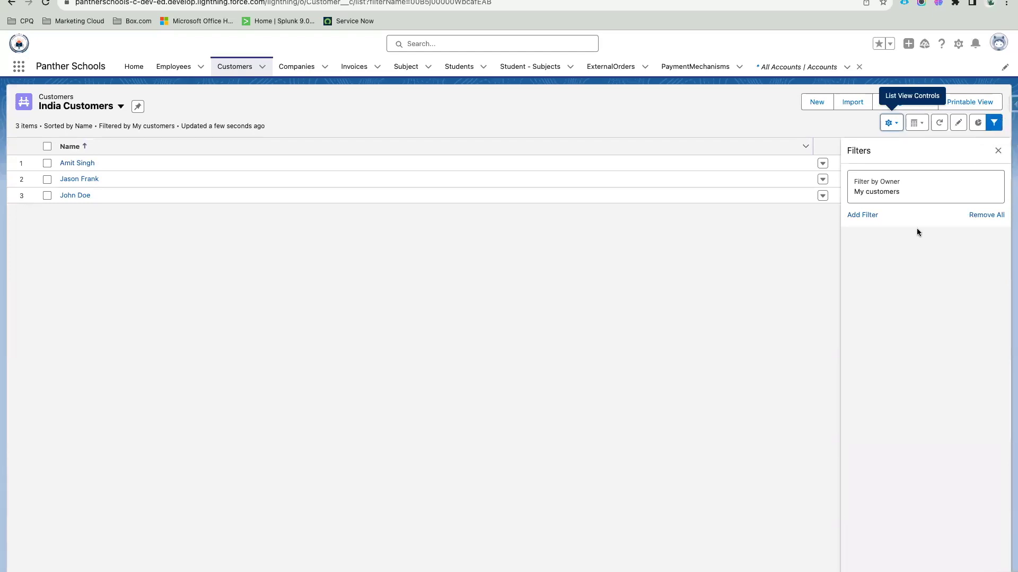
Step: Open the 'Filter by Owner: My customers' filter on the India Customers view
left_click(882, 196)
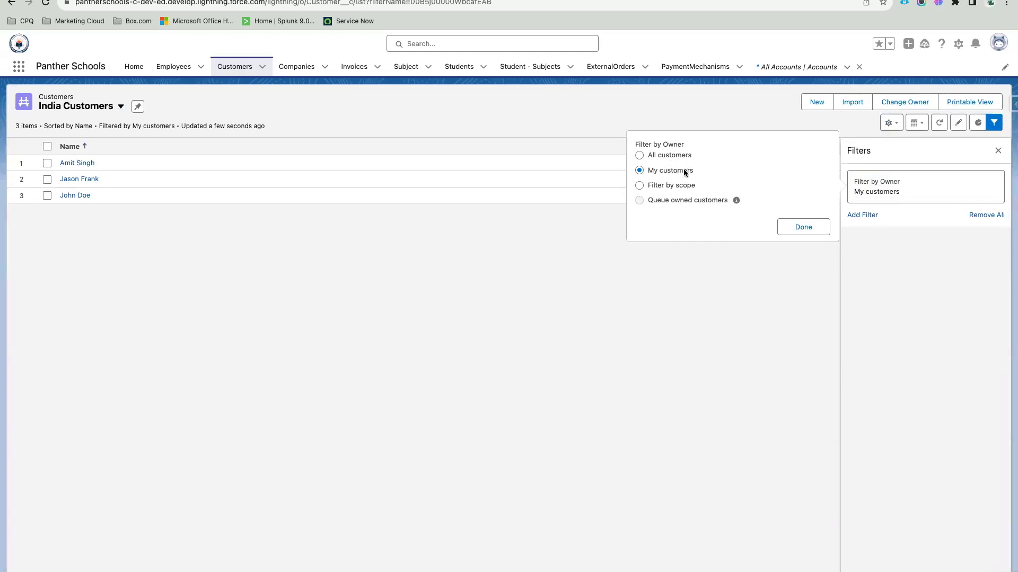
Step: Change the India Customers owner filter from My customers to All customers
left_click(680, 188)
left_click(671, 171)
left_click(663, 156)
left_click(800, 228)
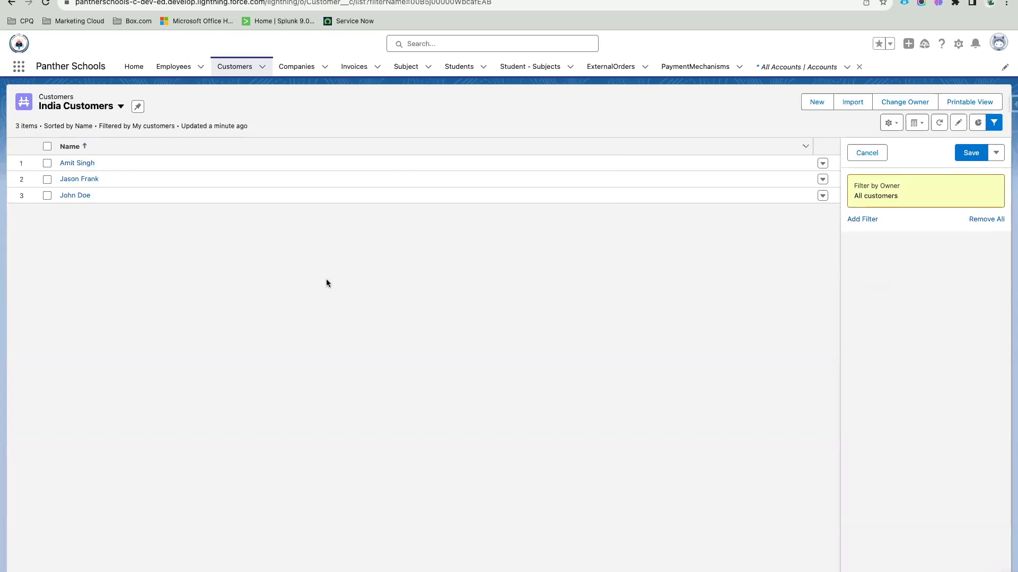
Step: Add a Country equals India filter and save the India Customers view
left_click(860, 223)
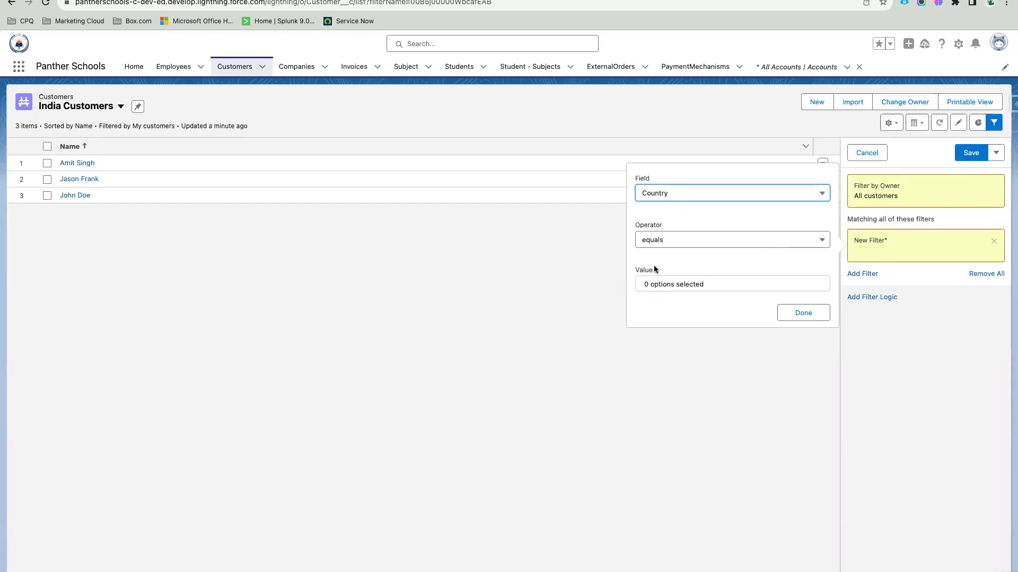
left_click(692, 197)
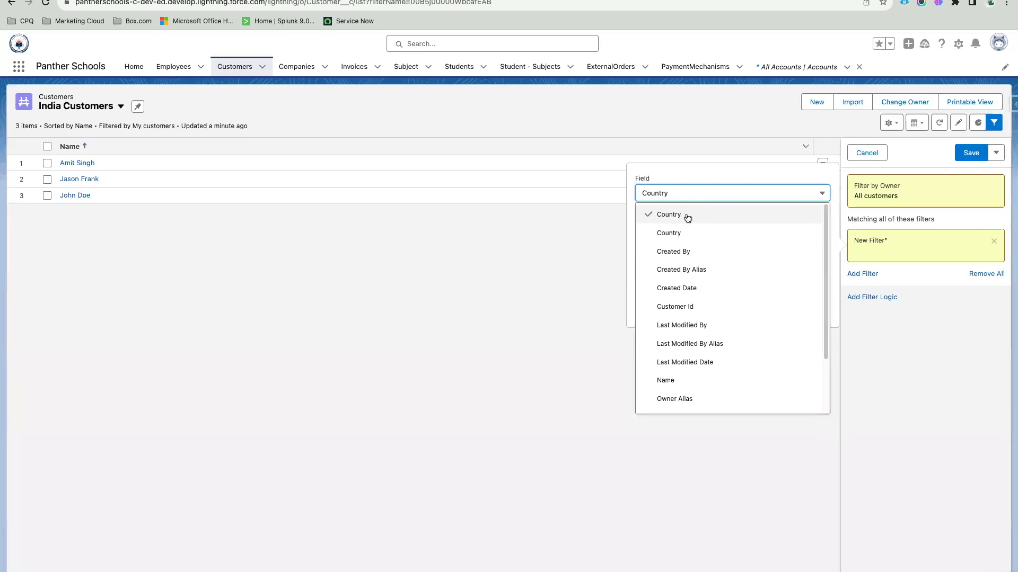
left_click(688, 217)
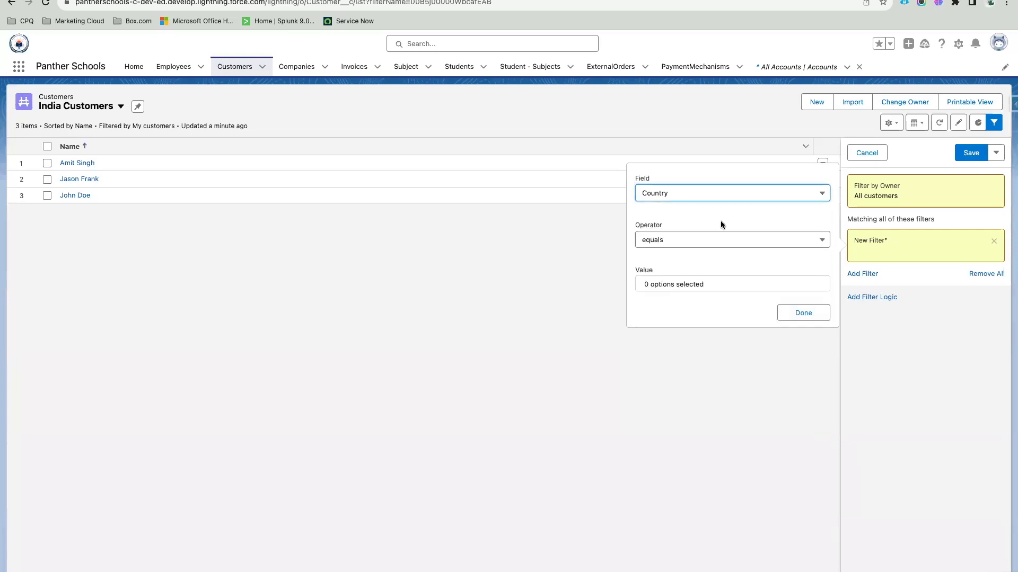
left_click(691, 286)
scroll(708, 208, "down", 20)
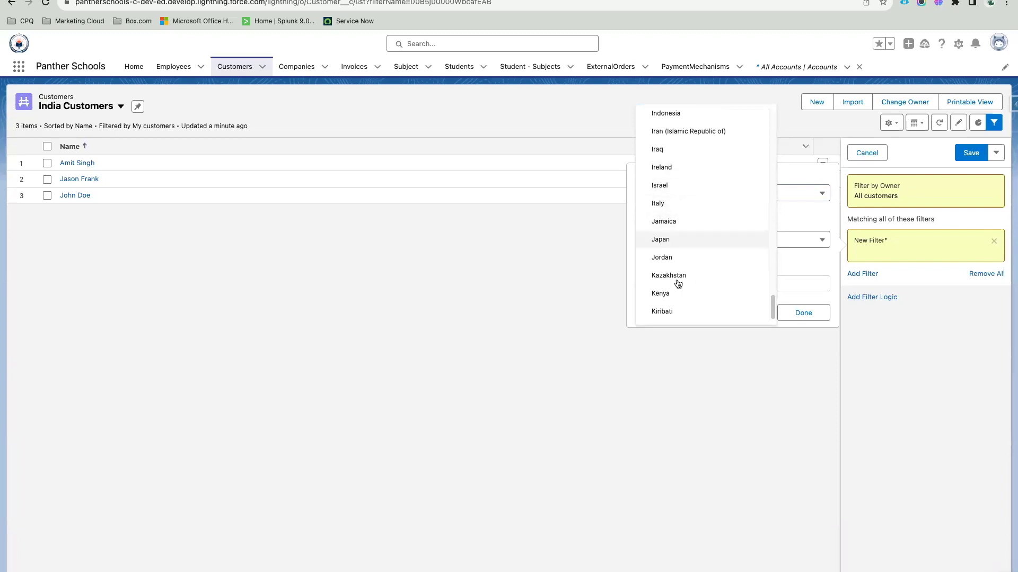
scroll(681, 300, "up", 2)
scroll(681, 297, "up", 1)
left_click(672, 196)
left_click(792, 264)
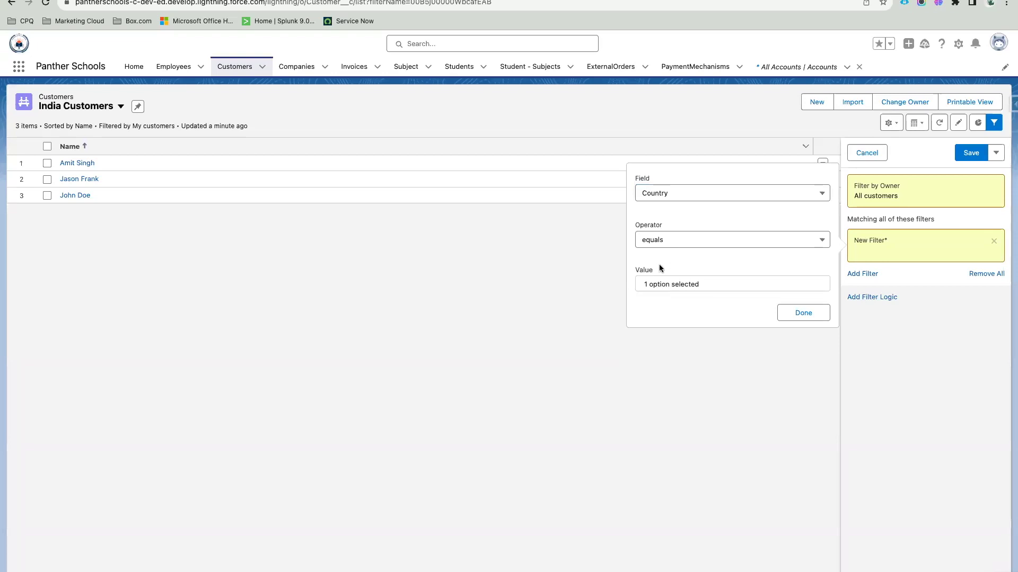
left_click(804, 314)
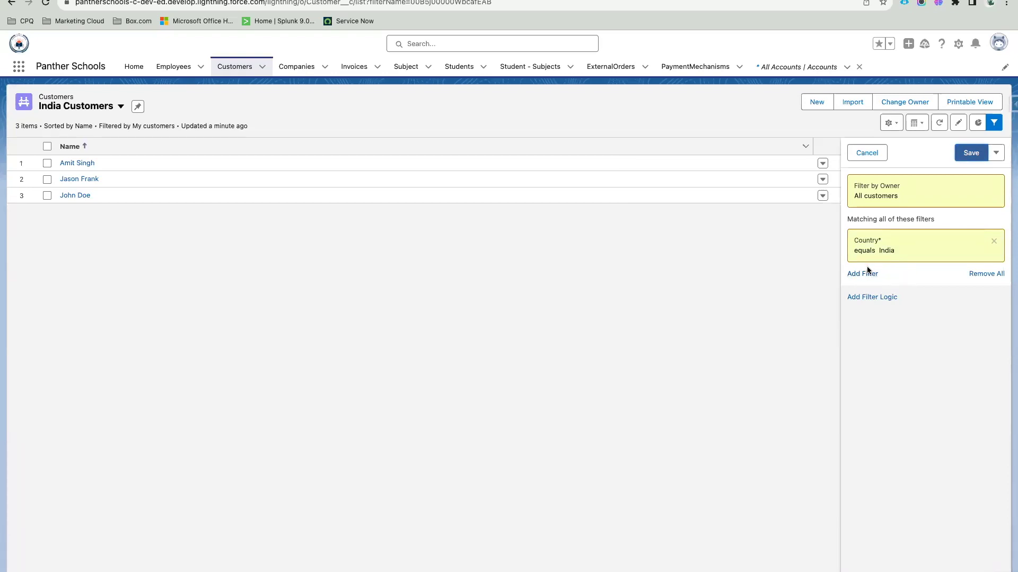
left_click(974, 157)
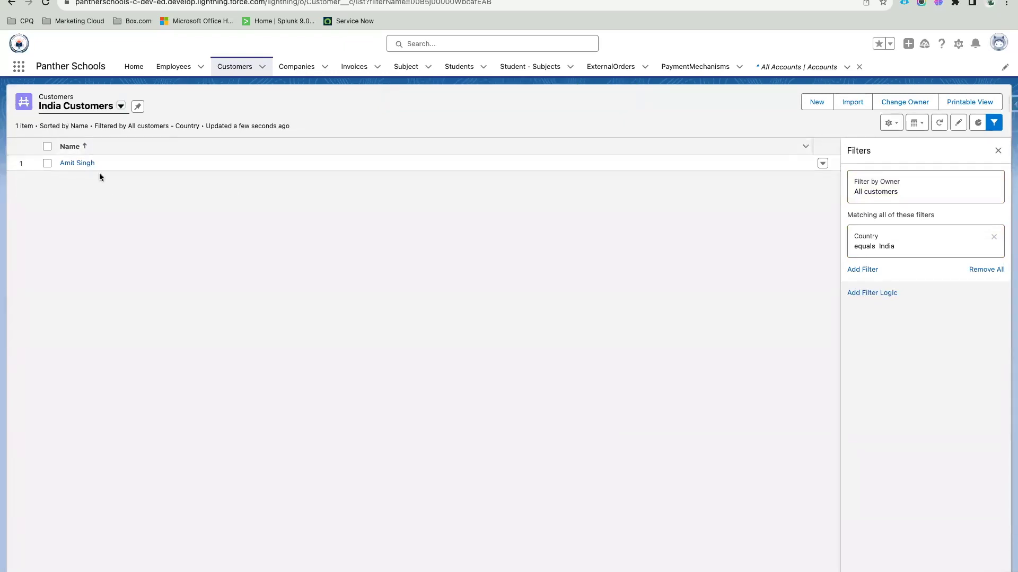
Step: Close the filters panel of the India Customers view
left_click(995, 123)
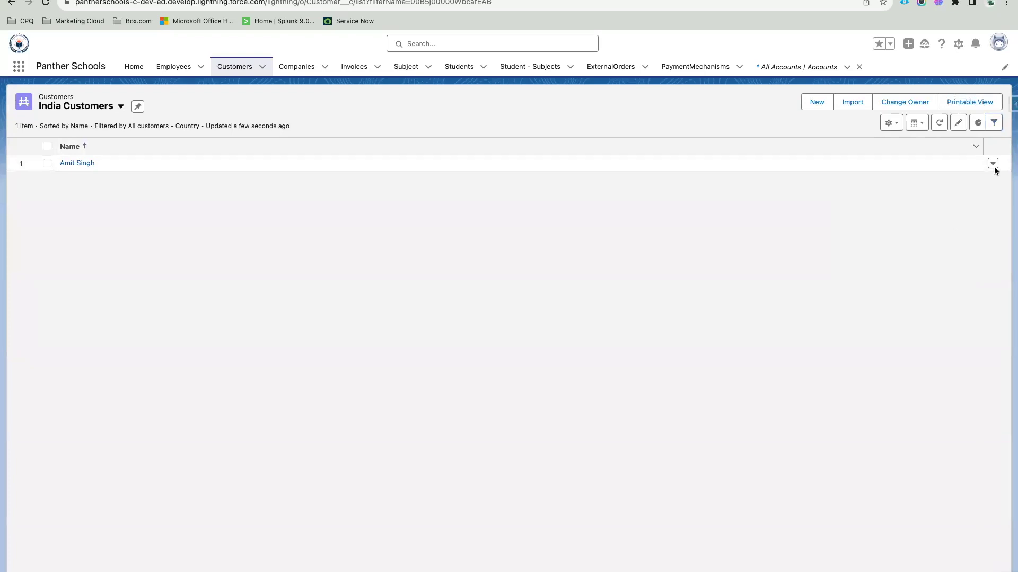
left_click(995, 122)
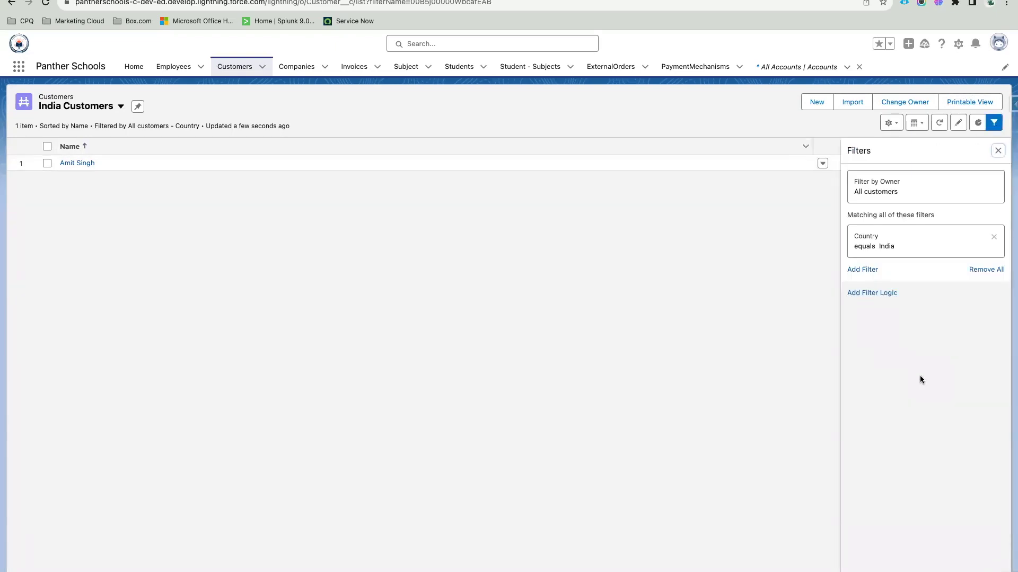
left_click(994, 122)
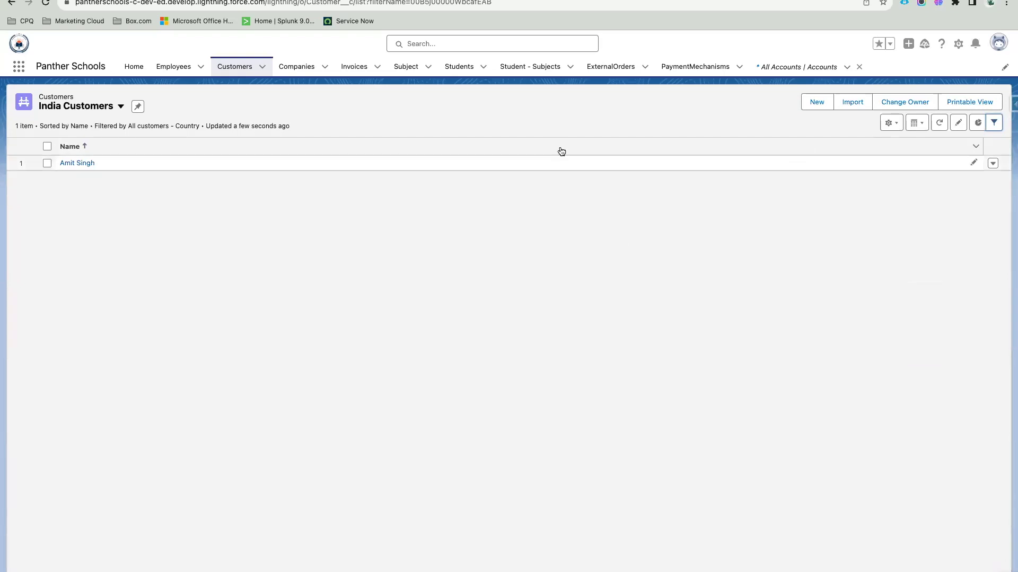
left_click(889, 123)
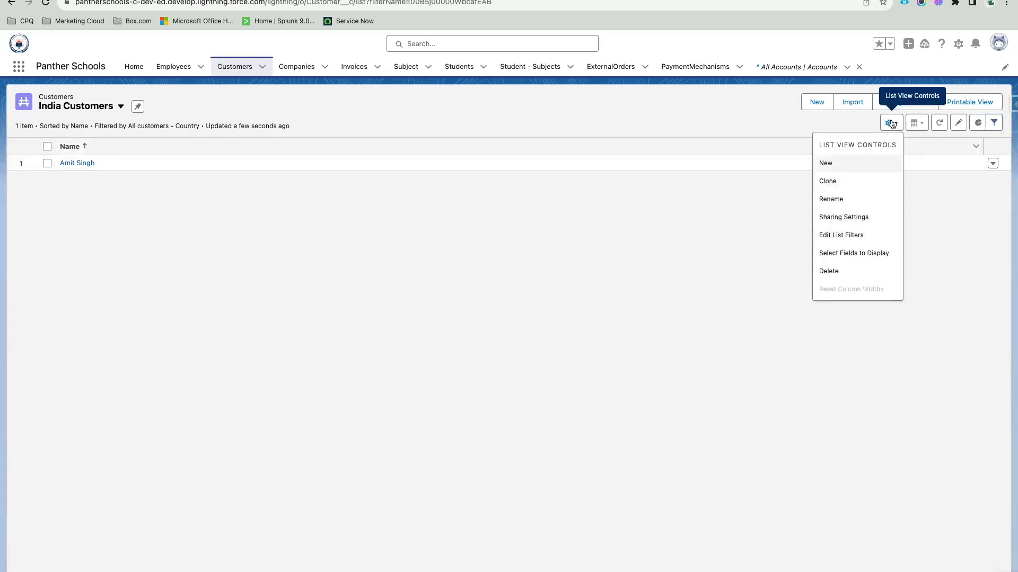
Step: Show Country, Customer Id, State and Created By columns in India Customers and save
left_click(854, 252)
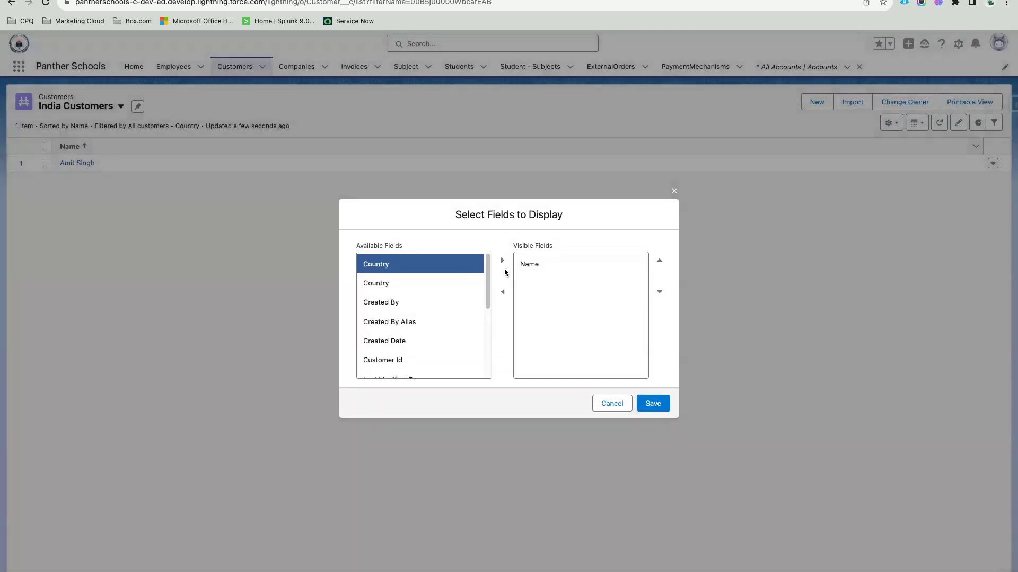
left_click(500, 262)
scroll(412, 316, "down", 3)
left_click(381, 263)
left_click(501, 260)
left_click(501, 260)
left_click(654, 404)
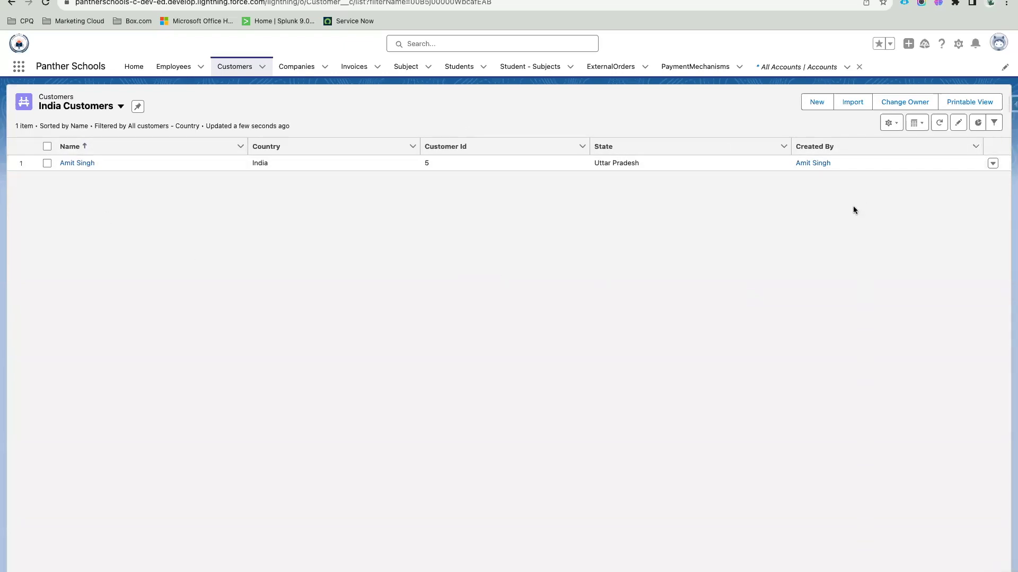
Step: Clone India Customers as 'New This Week', visible to all users
left_click(891, 123)
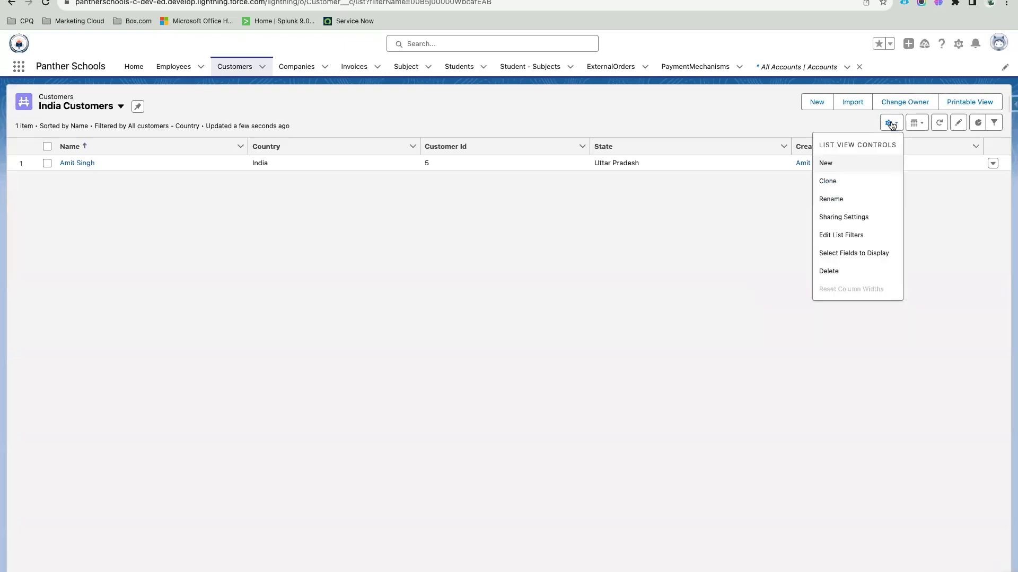
left_click(854, 185)
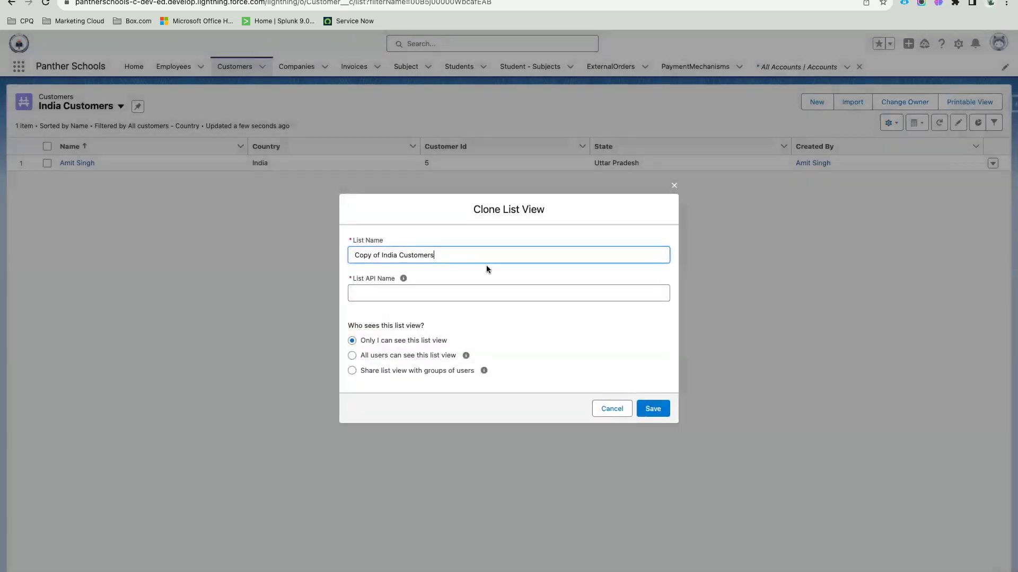
left_click_drag(434, 258, 311, 252)
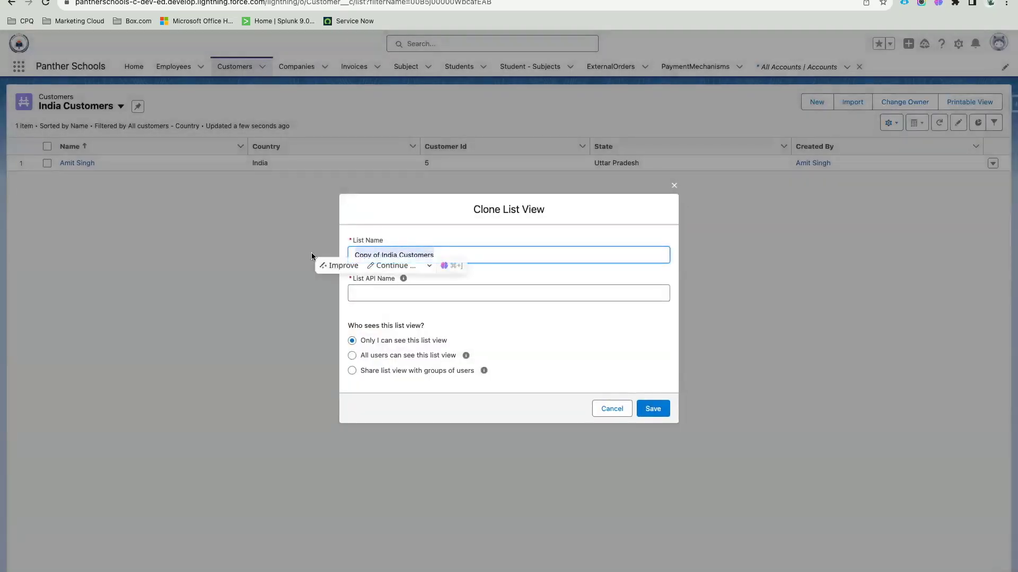
type("New This Week")
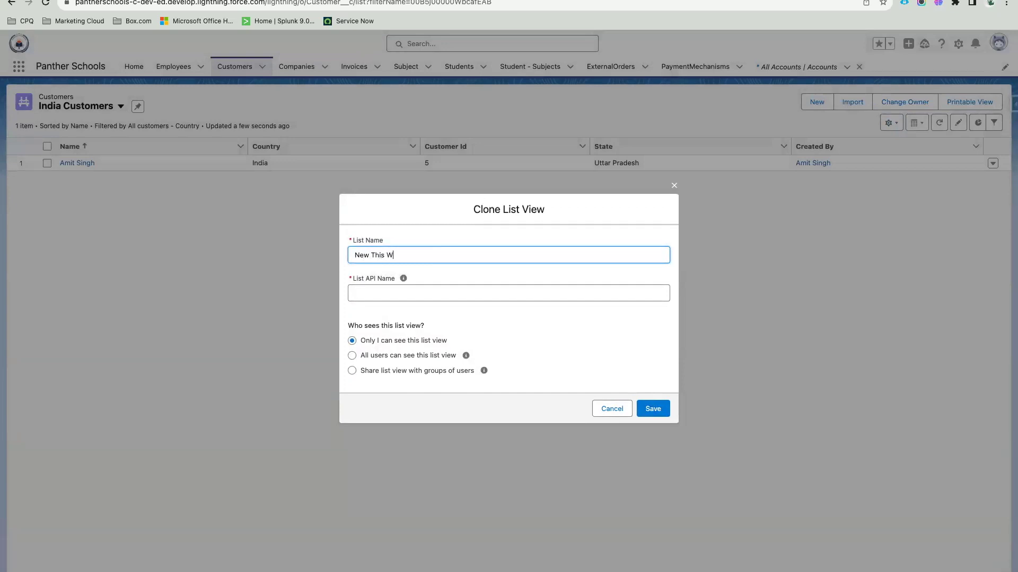
left_click(435, 274)
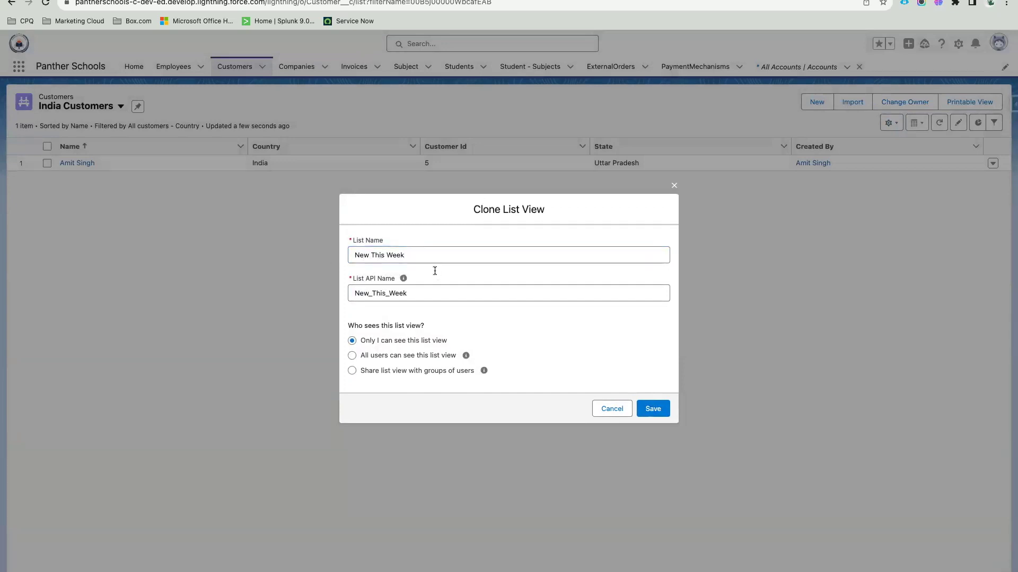
left_click(361, 355)
left_click_drag(360, 355, 456, 355)
left_click(651, 410)
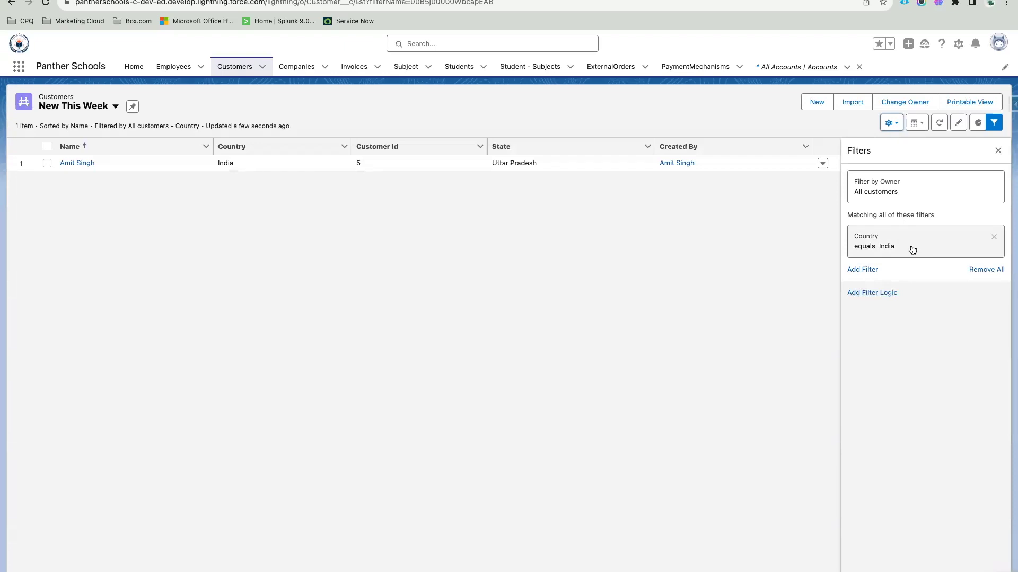
Step: Remove the Country equals India filter, save, and start a Created Date equals filter
left_click(994, 236)
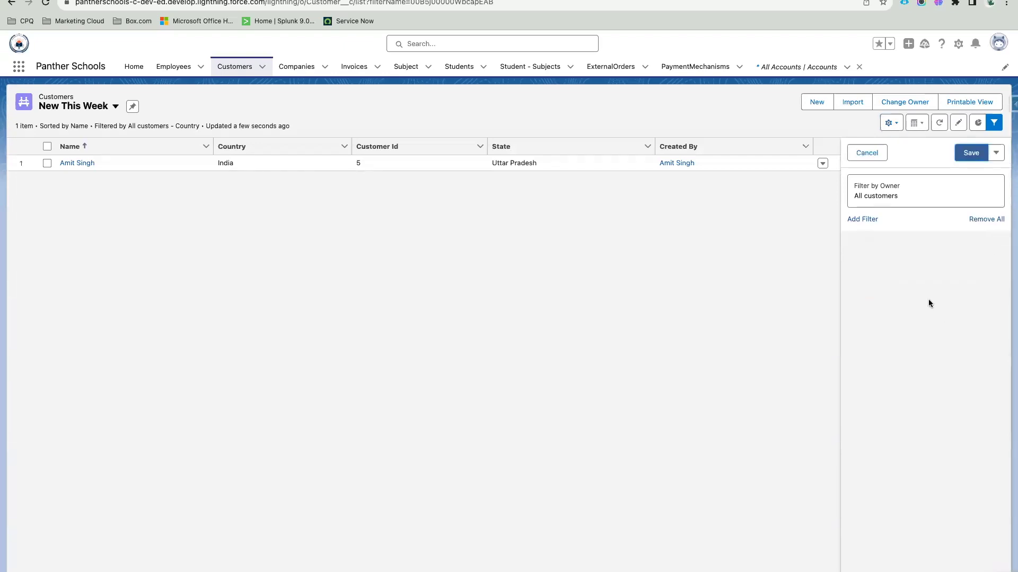
left_click(973, 153)
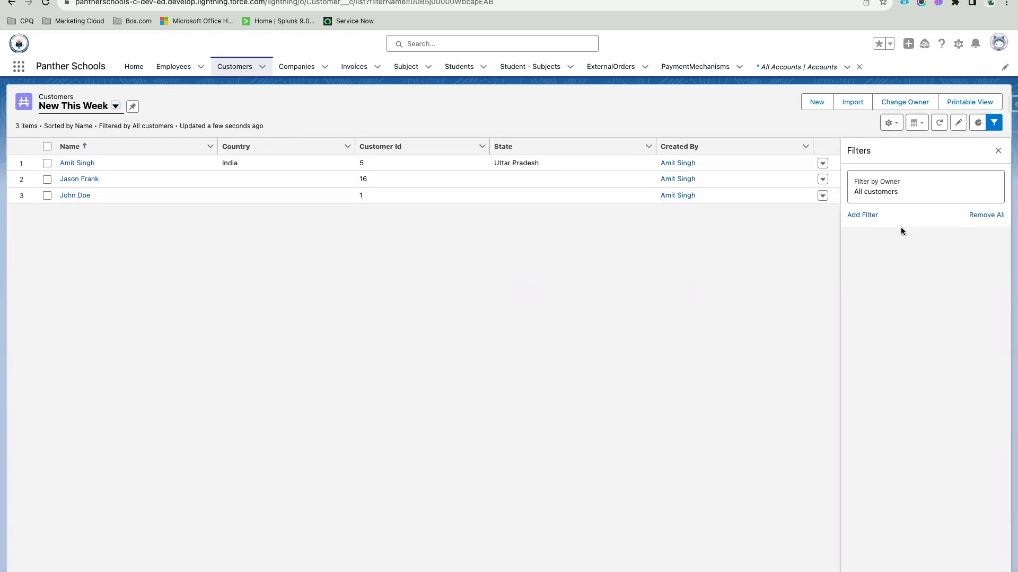
left_click(861, 215)
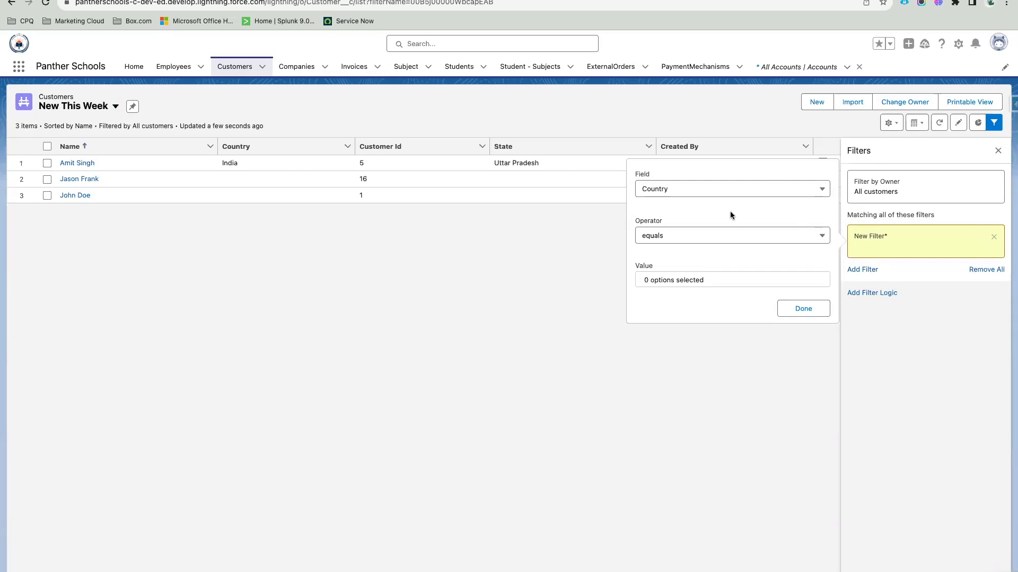
left_click(668, 194)
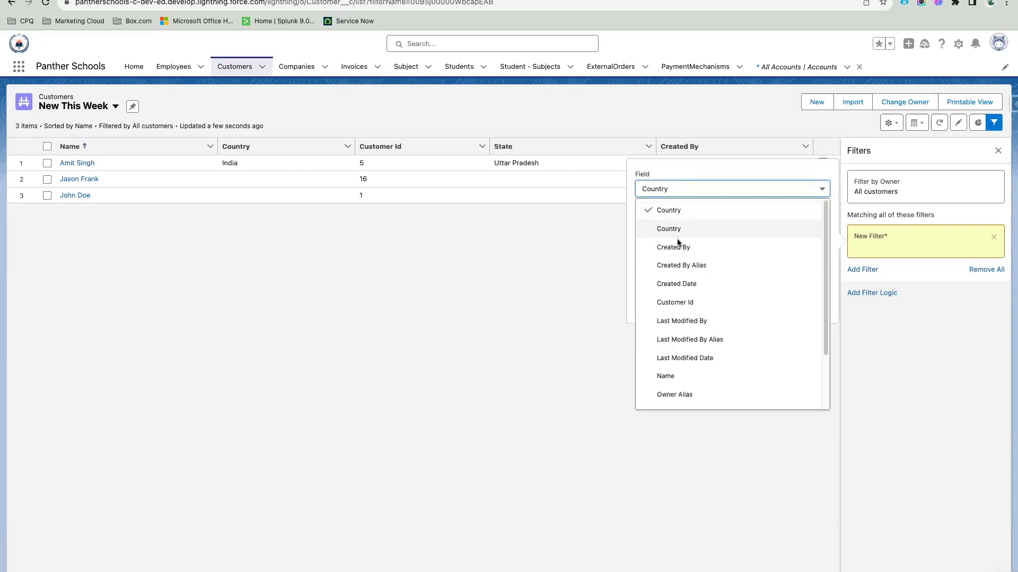
left_click(684, 284)
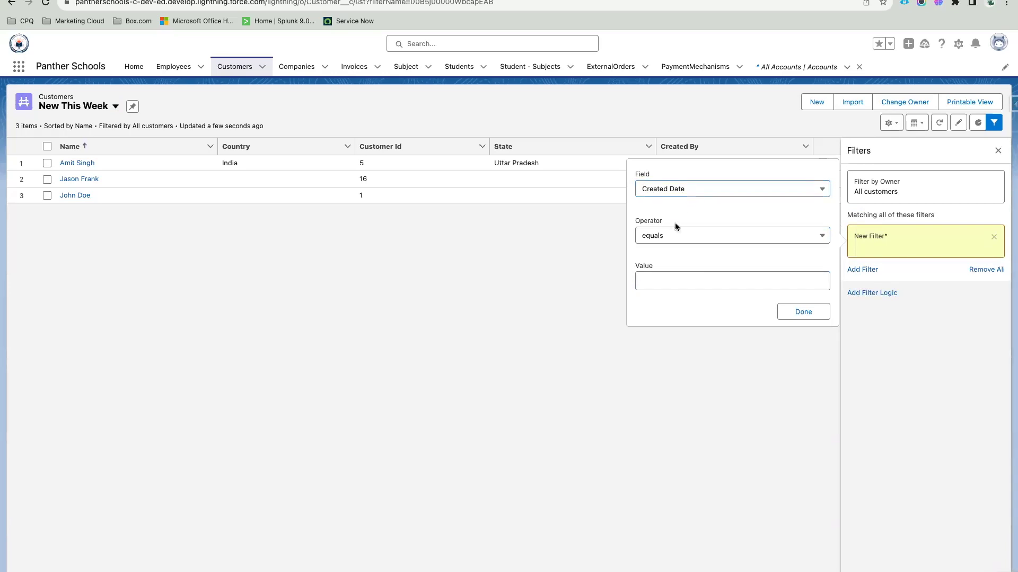
left_click(666, 281)
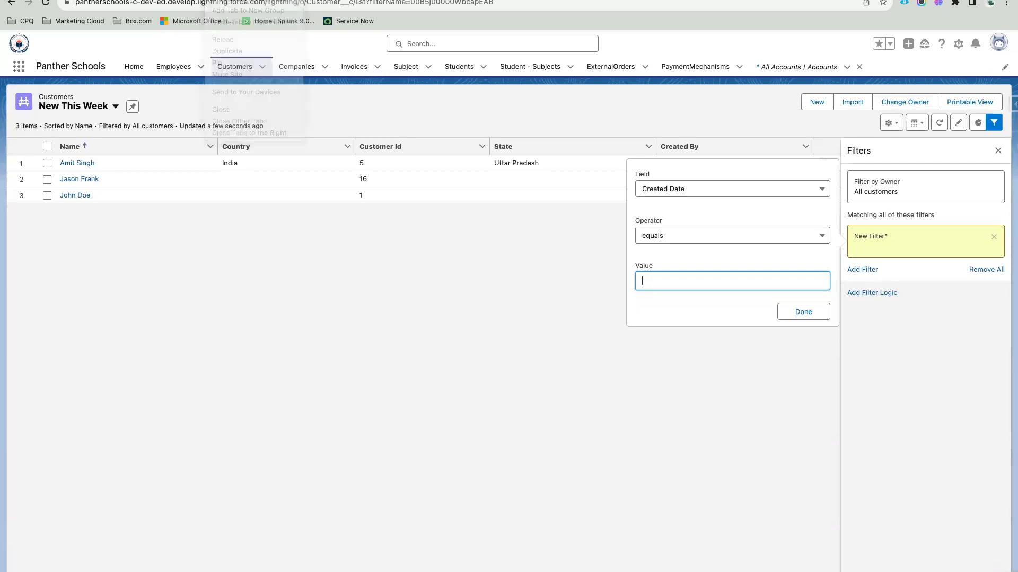
Step: Search 'relative date filters in salesforce' and open Salesforce's Relative Date Filter Reference
key("ctrl+t")
type("relative d")
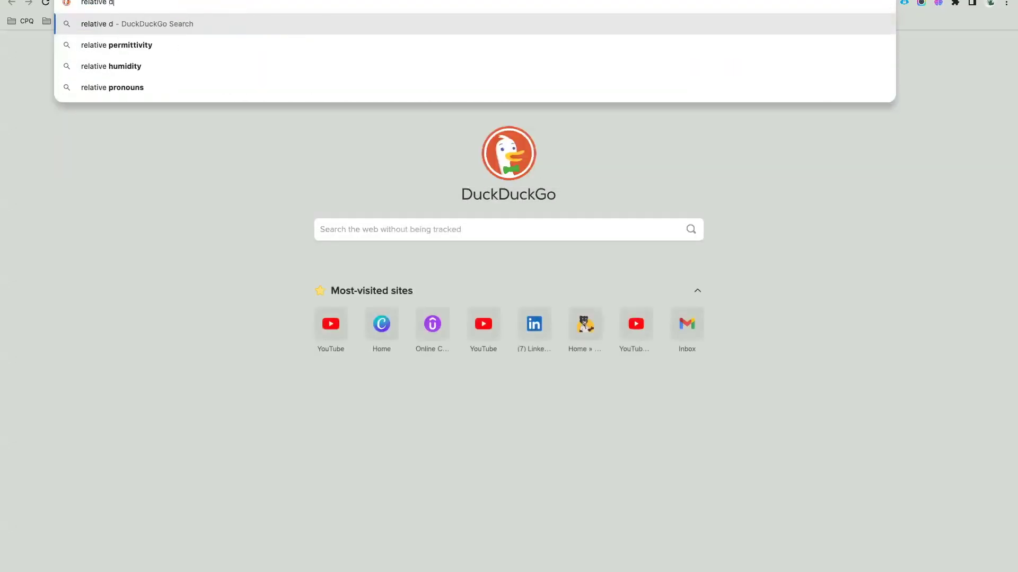
type("ate filter")
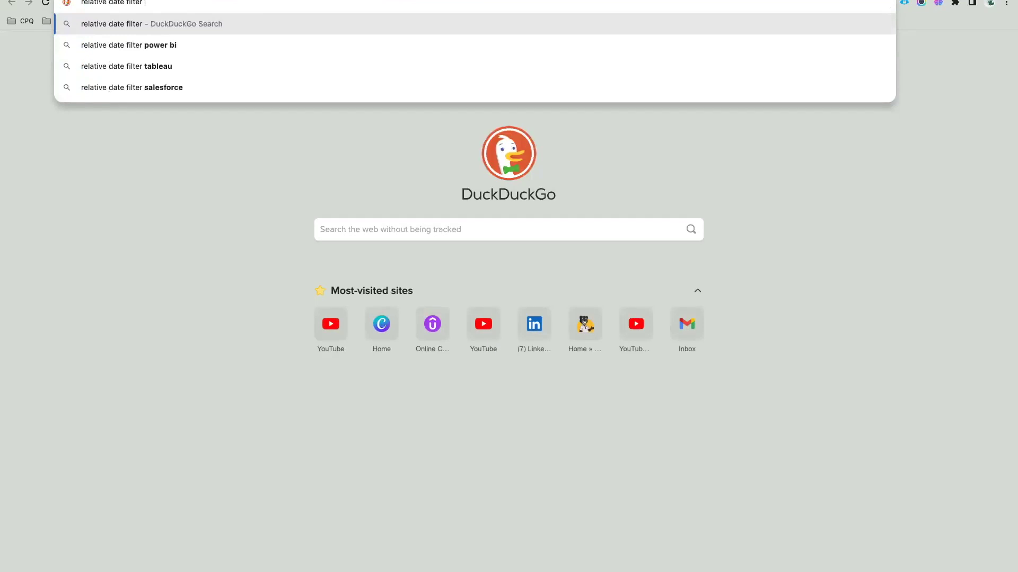
type("s in salesforce")
key("Return")
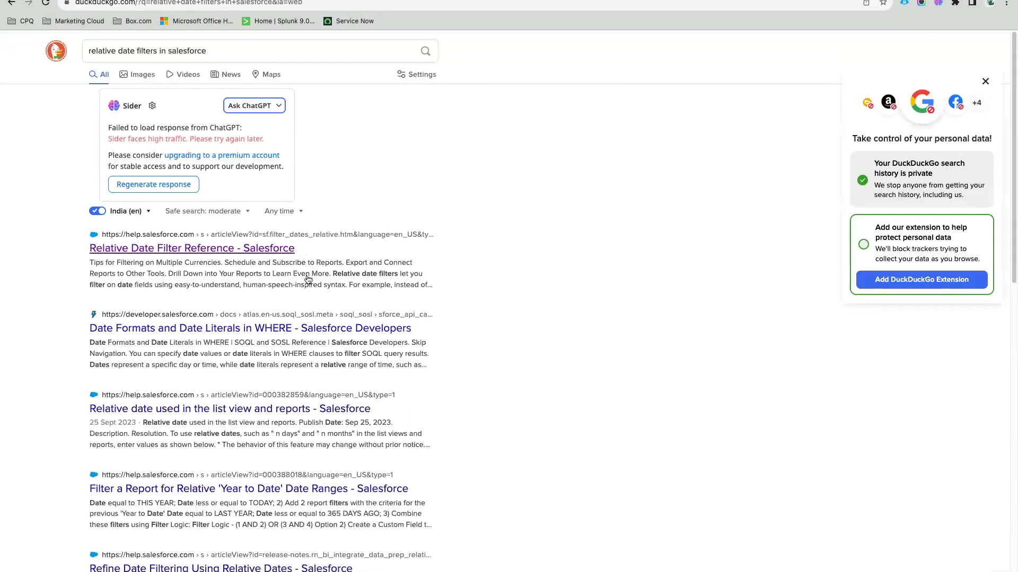
left_click(208, 249)
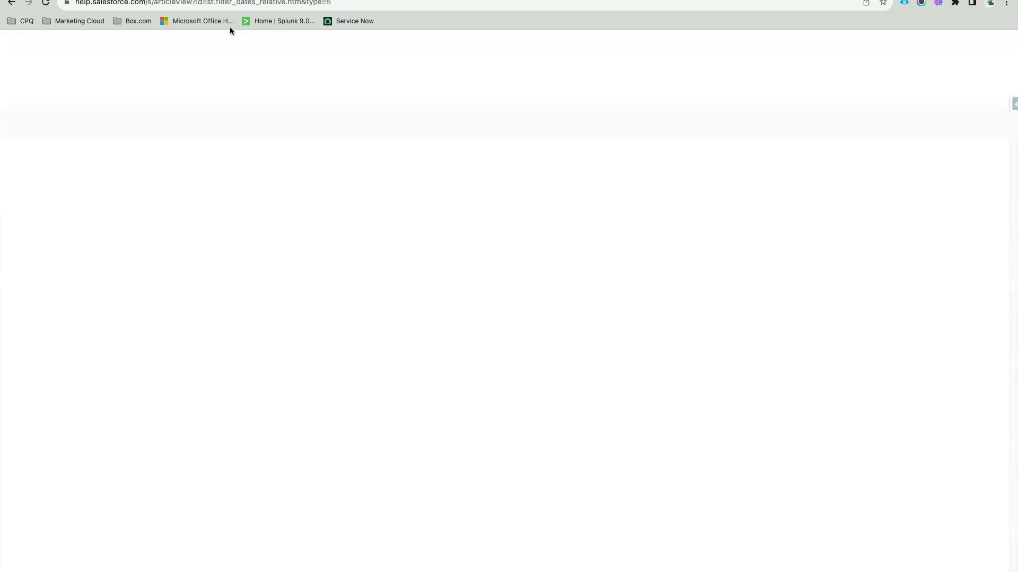
Step: Paste the relative date filter article link as an indented bullet under List View in the admin notes
left_click(222, 2)
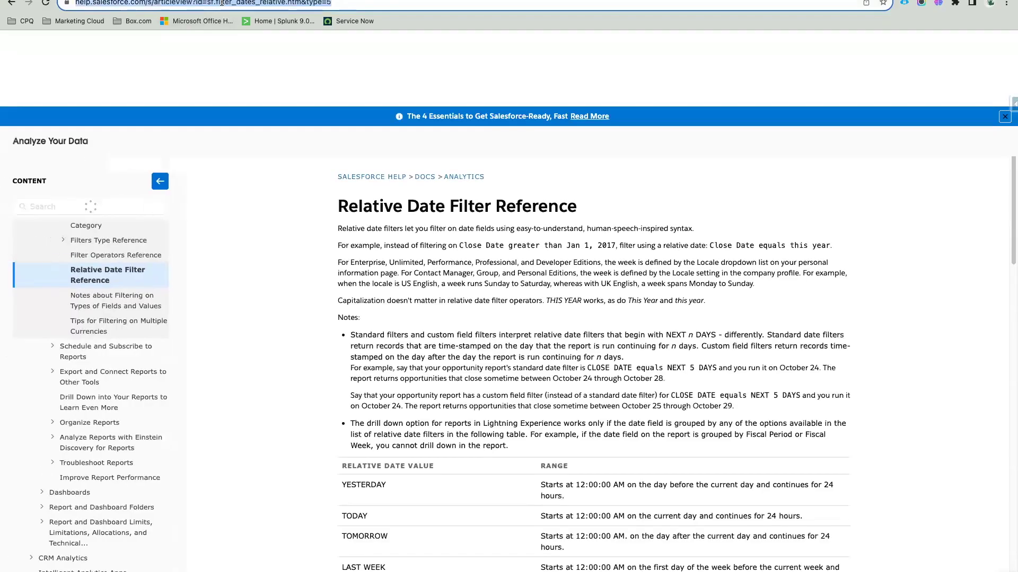
key("ctrl+Tab")
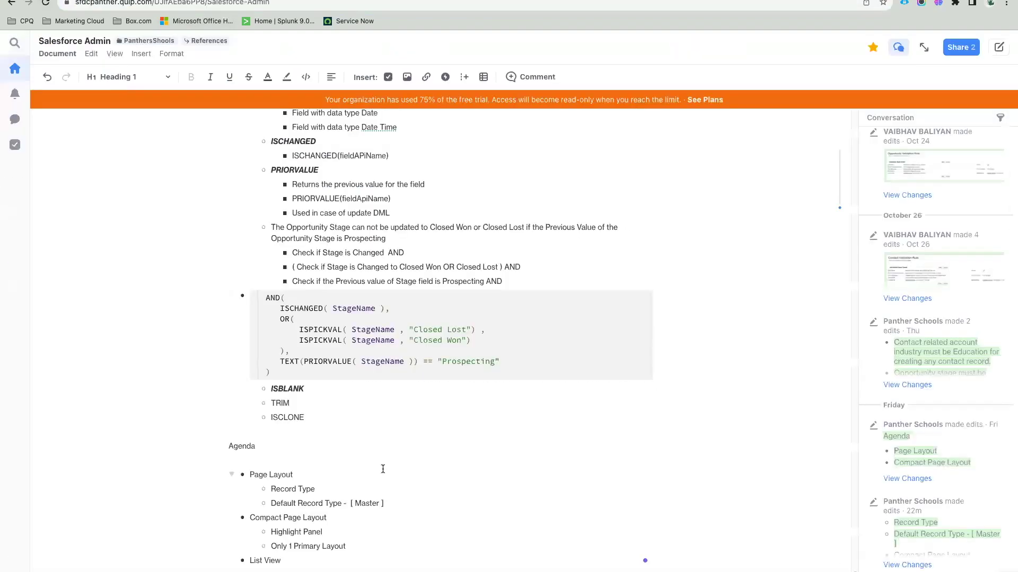
left_click(295, 561)
key("Return")
key("Tab")
key("ctrl+v")
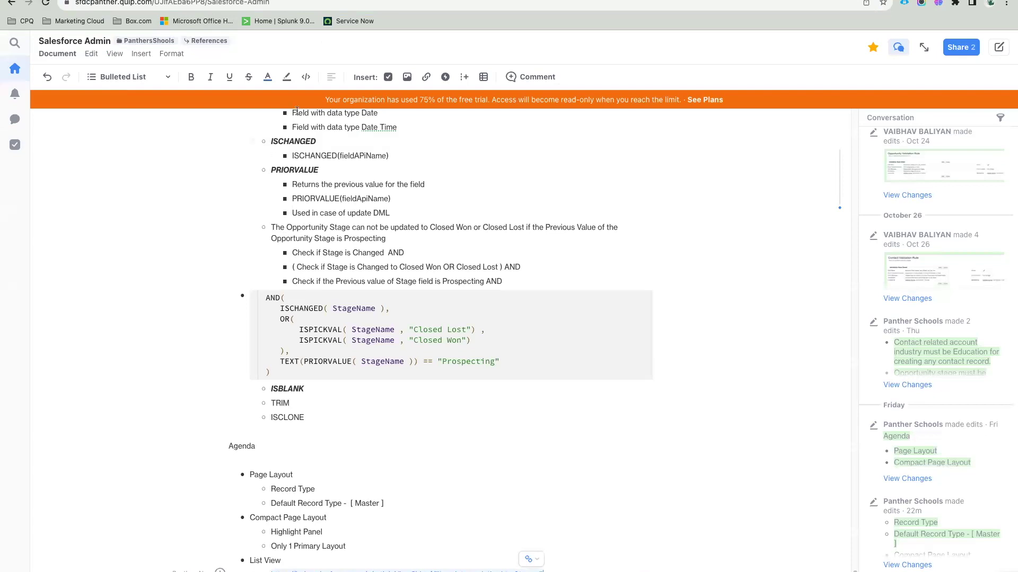
Step: Review the relative date values from YESTERDAY to NEXT WEEK, then enter THIS WEEK as the filter value
key("ctrl+shift+Tab")
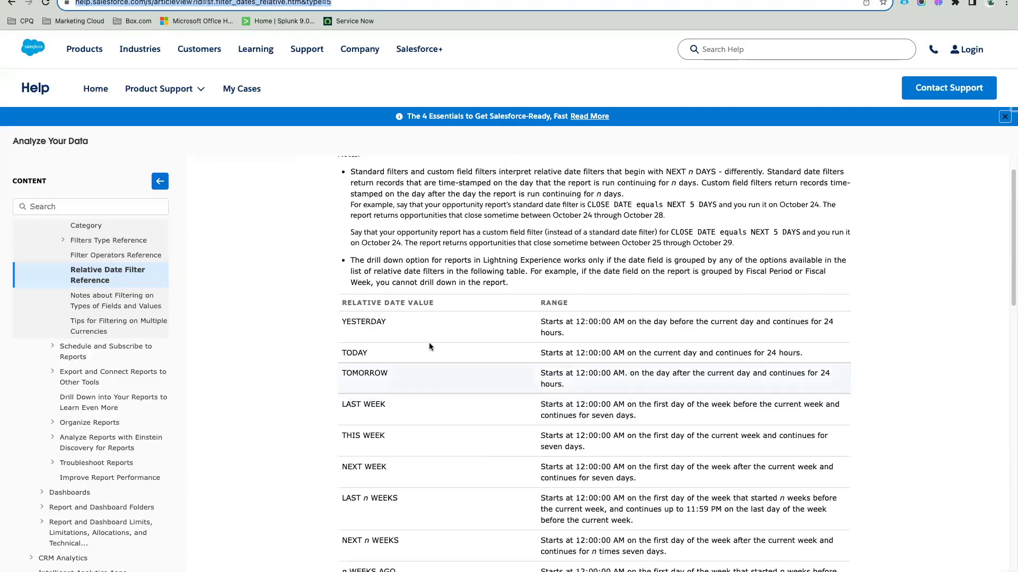
double_click(363, 322)
double_click(356, 353)
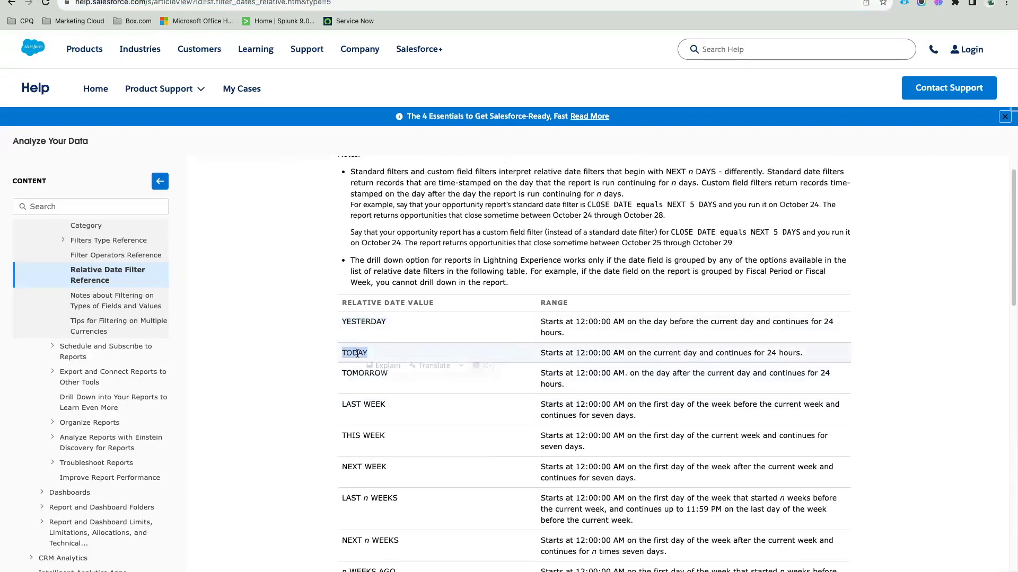
double_click(350, 374)
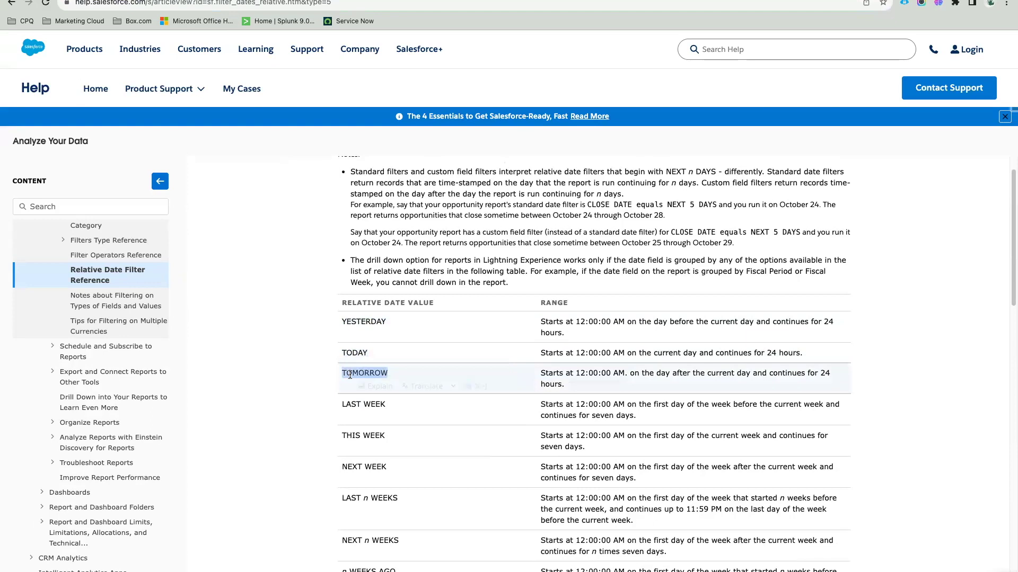
triple_click(347, 404)
triple_click(346, 435)
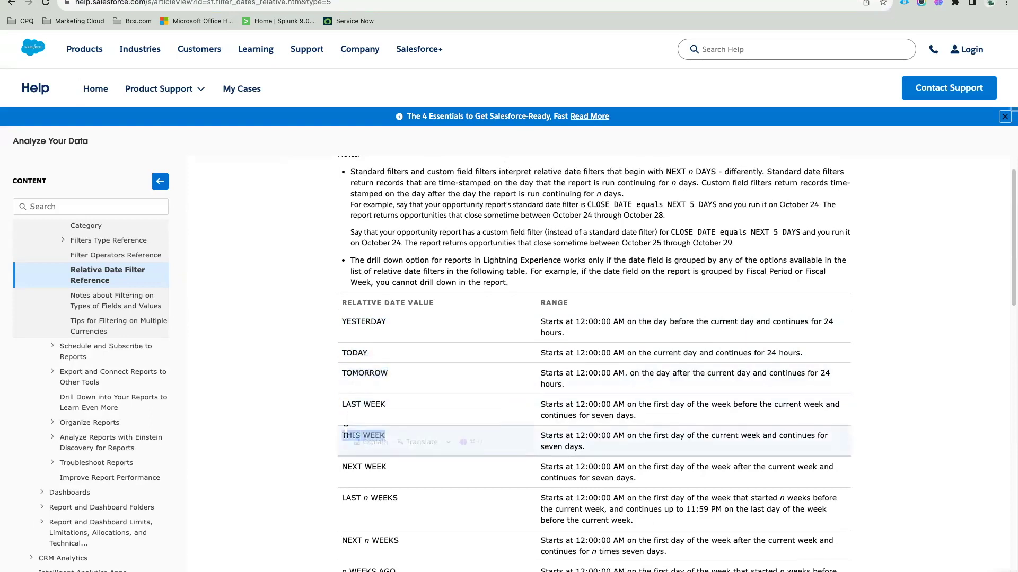
triple_click(350, 466)
scroll(428, 561, "down", 2)
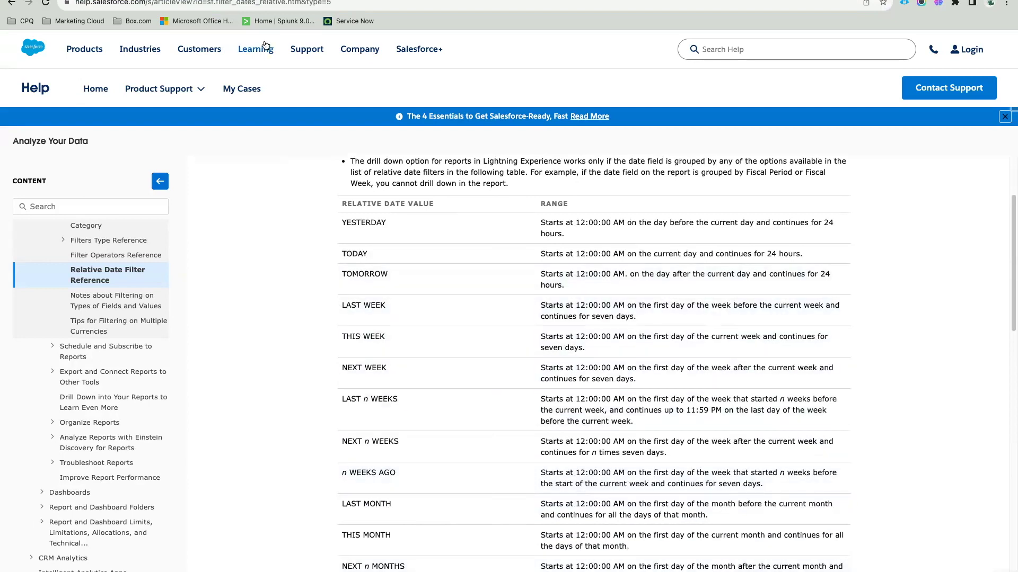
left_click(185, 2)
type("THIS WEEK")
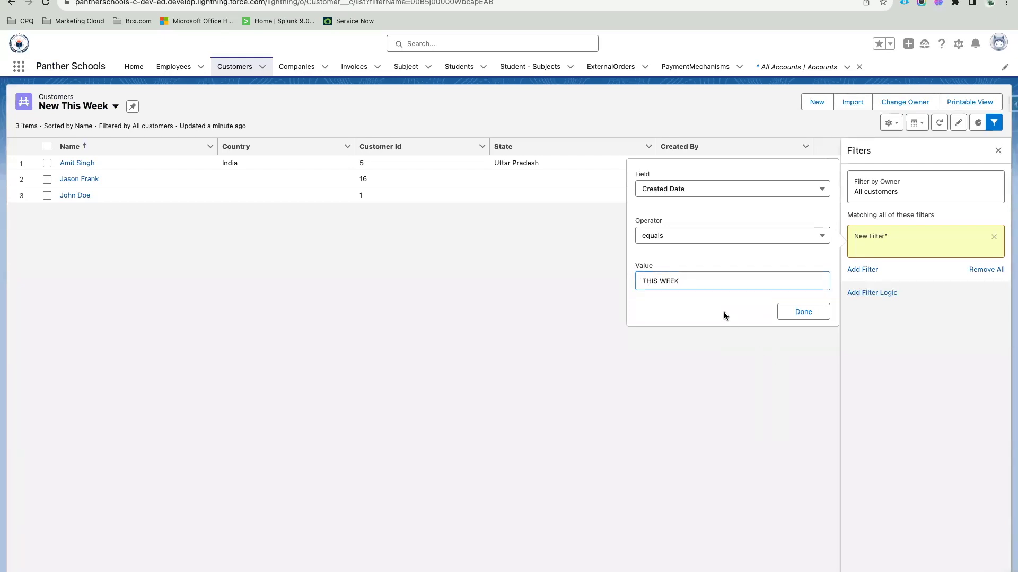
Step: Confirm and save the Created Date equals THIS WEEK filter, close Filters, and start a new customer
left_click(782, 313)
left_click(969, 151)
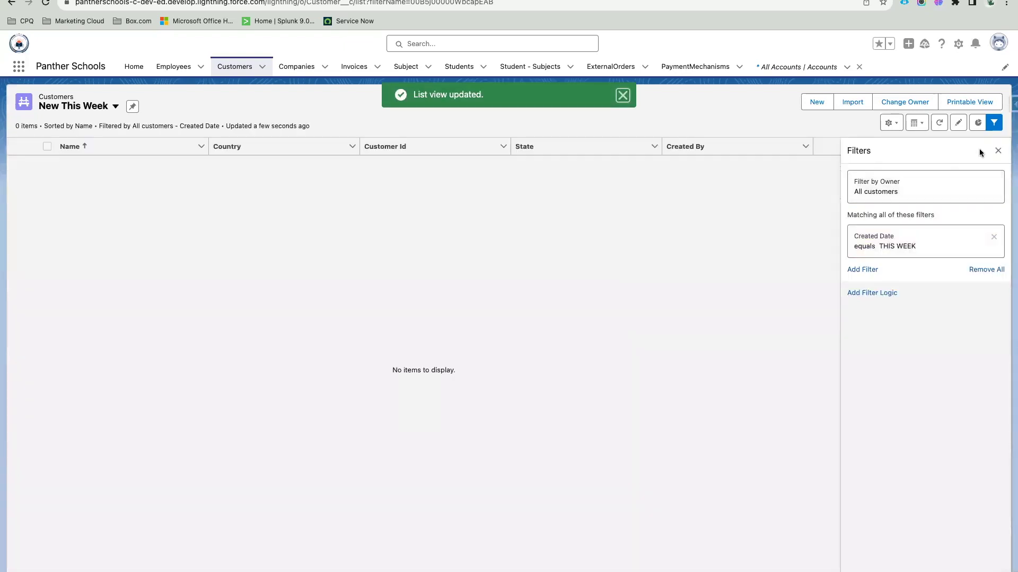
left_click(992, 130)
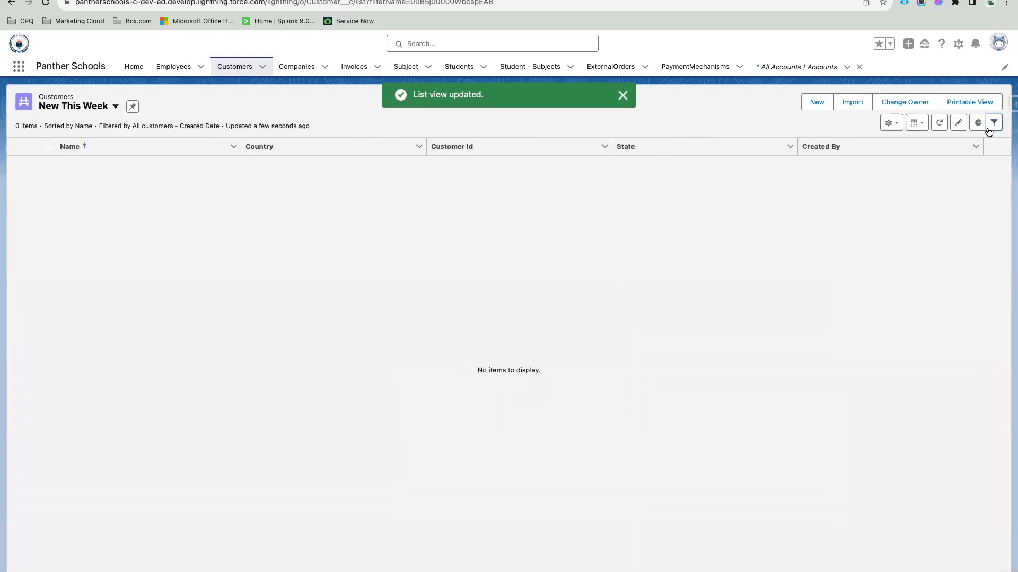
left_click(809, 102)
Step: Save a new customer with a name, Countries Afghanistan and India, State Andhra Pradesh, and a customer id
left_click(359, 261)
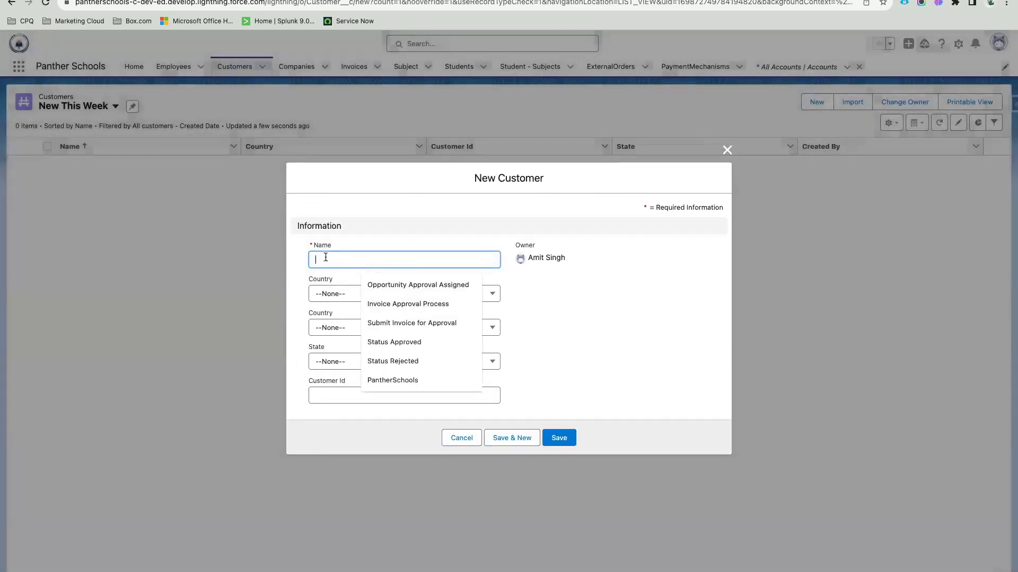
left_click(355, 295)
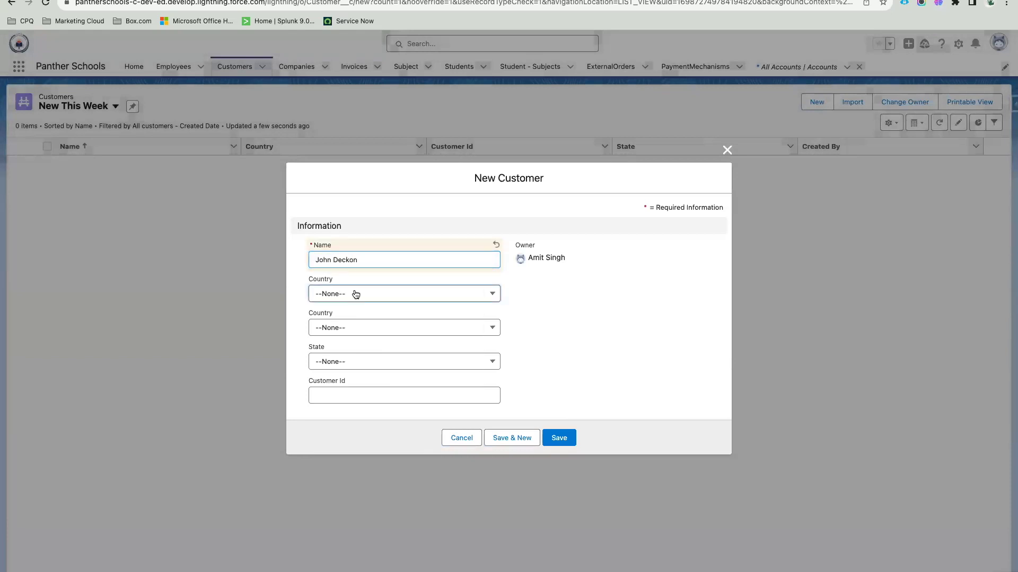
left_click(364, 334)
left_click(363, 327)
left_click(364, 371)
left_click(403, 362)
left_click(363, 402)
left_click(403, 395)
type("343")
left_click(551, 438)
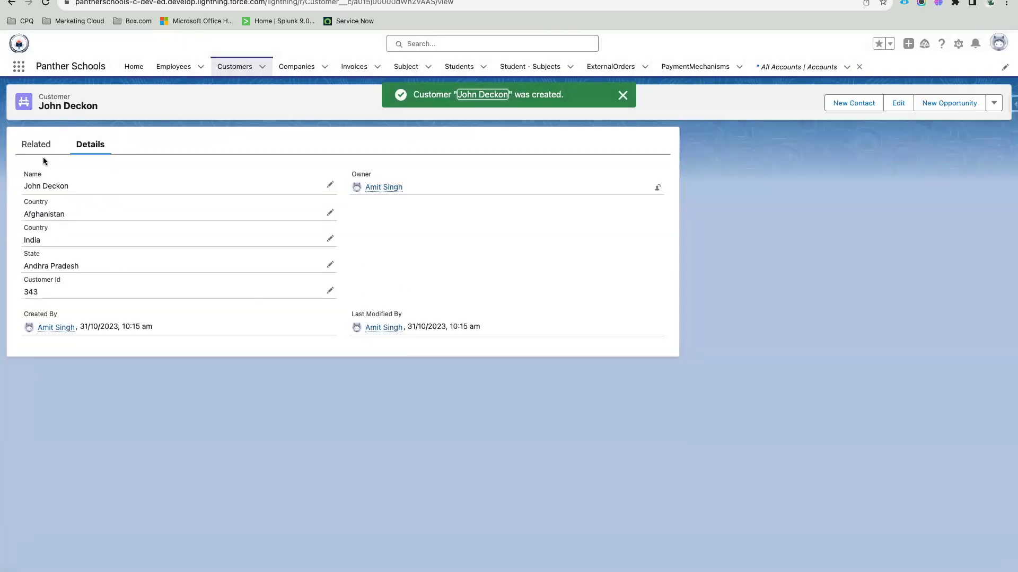
Step: Check the new record's details, then switch the Customers list to the New This Week view
left_click(34, 149)
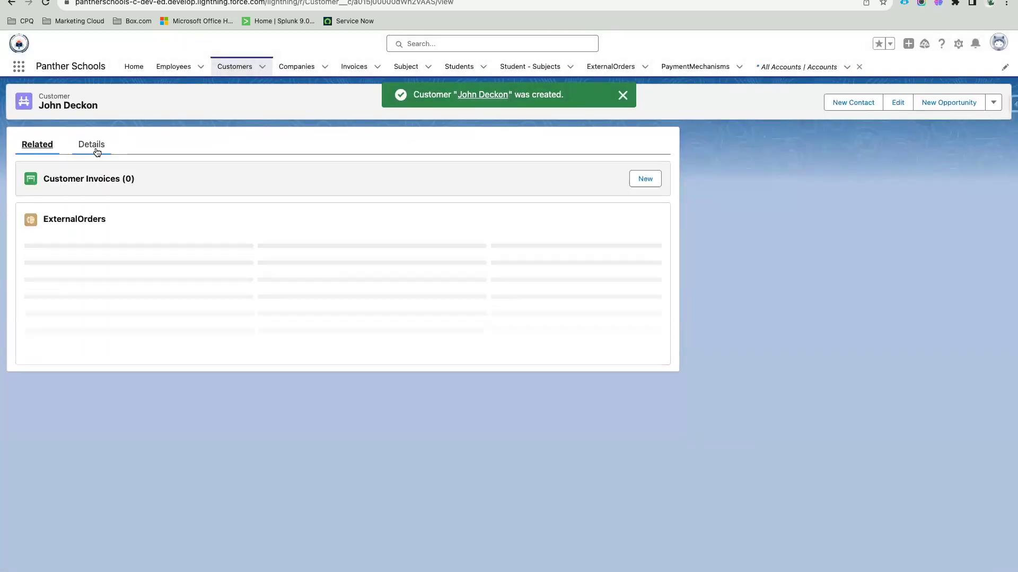
left_click(97, 152)
left_click(228, 77)
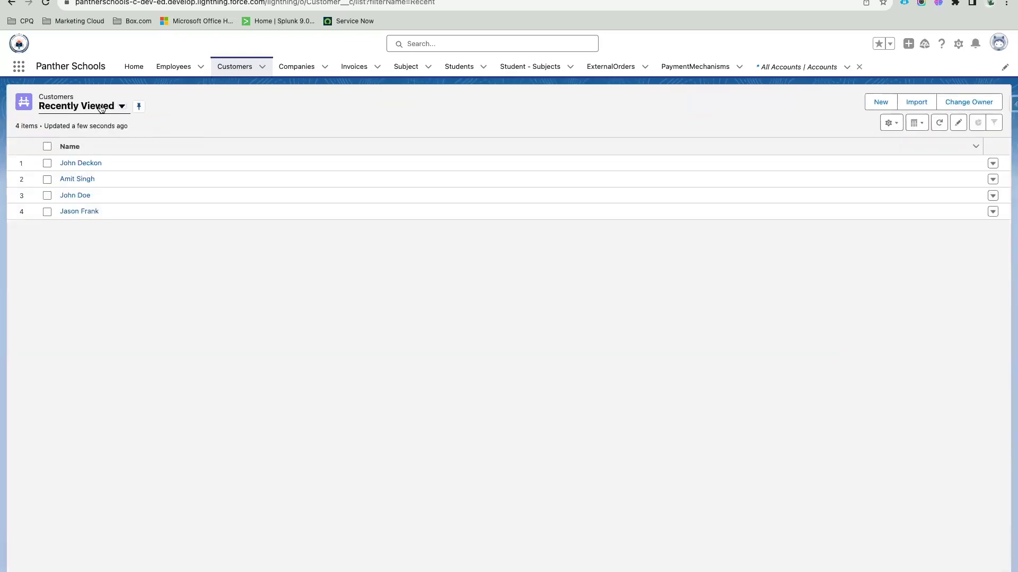
left_click(121, 106)
left_click(116, 180)
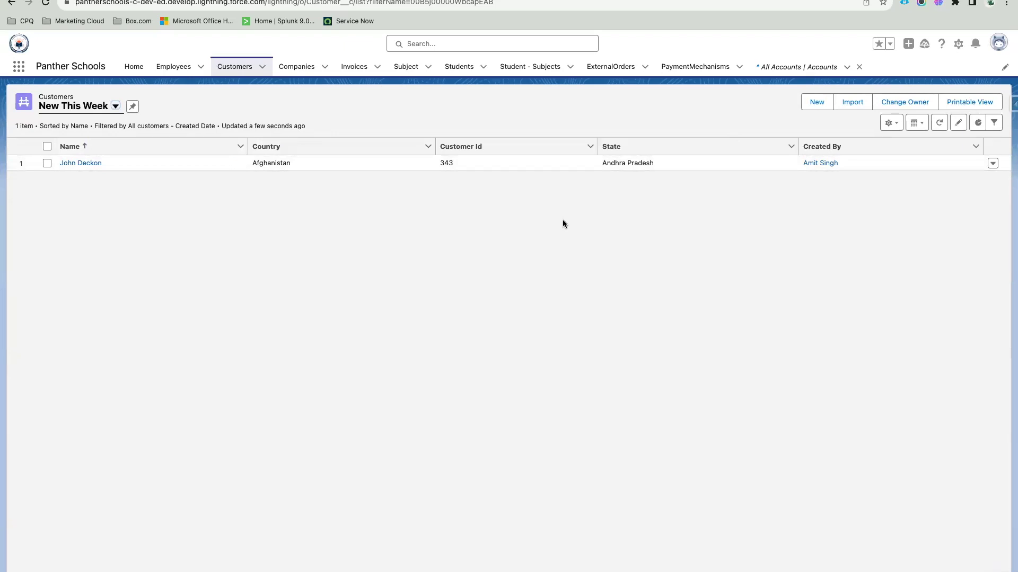
left_click(890, 124)
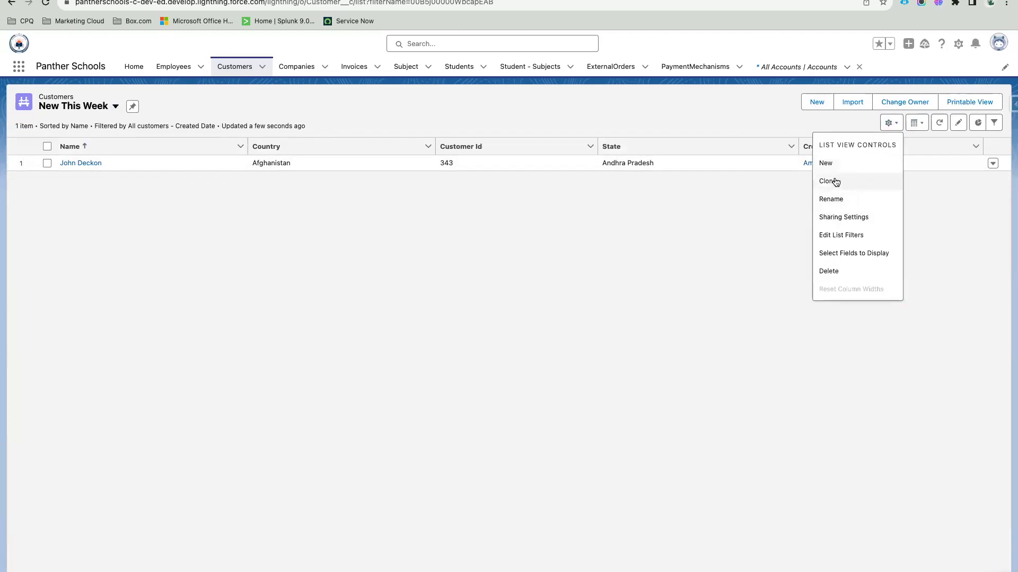
Step: Clone New This Week as 'New Last Week', visible to all users
left_click(835, 181)
left_click_drag(380, 254, 332, 256)
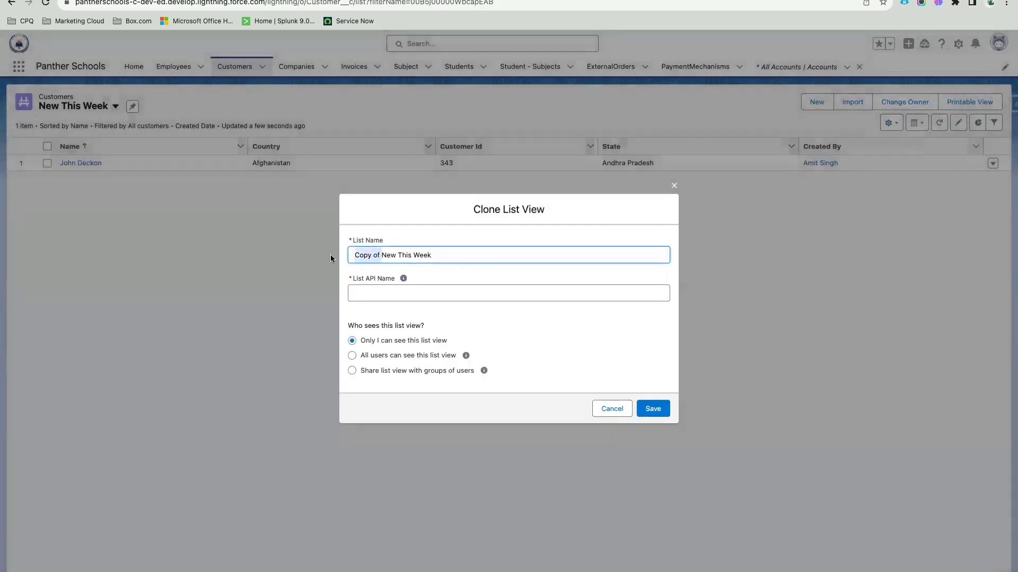
key("BackSpace")
double_click(369, 255)
type("Last")
left_click(397, 356)
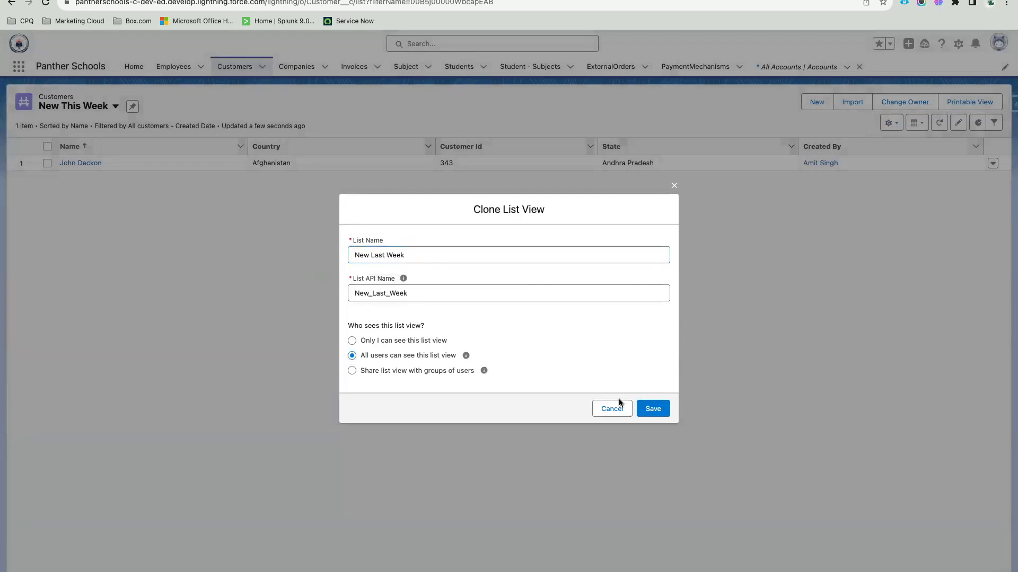
left_click(651, 408)
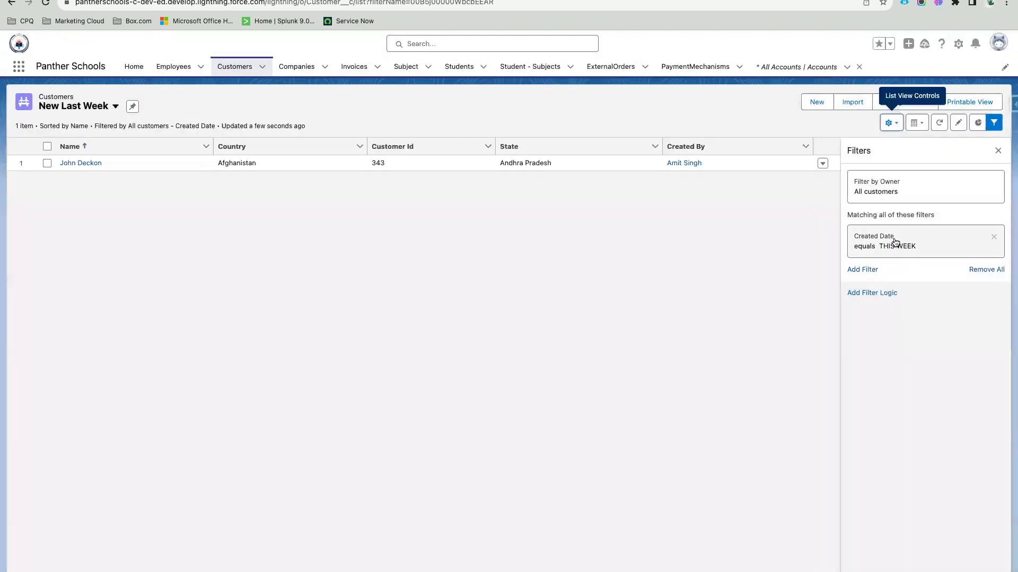
Step: Change the Created Date filter value to LAST WEEK and save the filter
left_click(894, 242)
double_click(650, 279)
type("LAST WEEK")
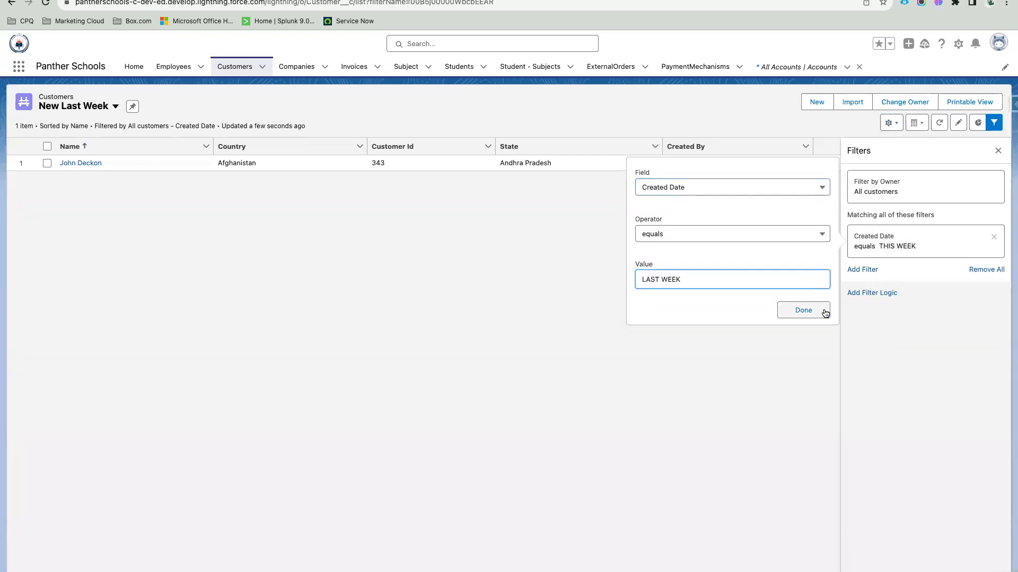
left_click(826, 311)
left_click(976, 152)
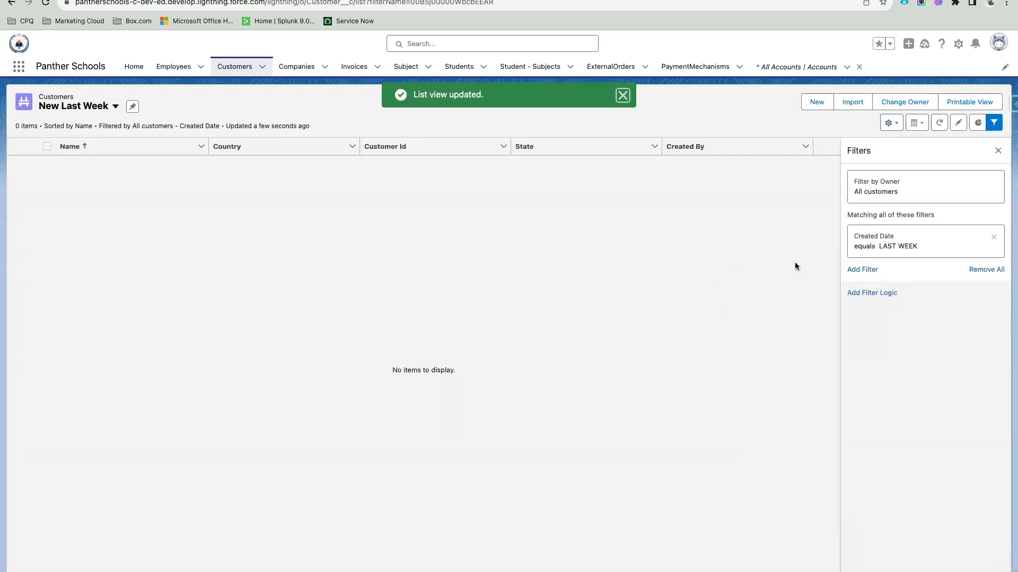
left_click(993, 123)
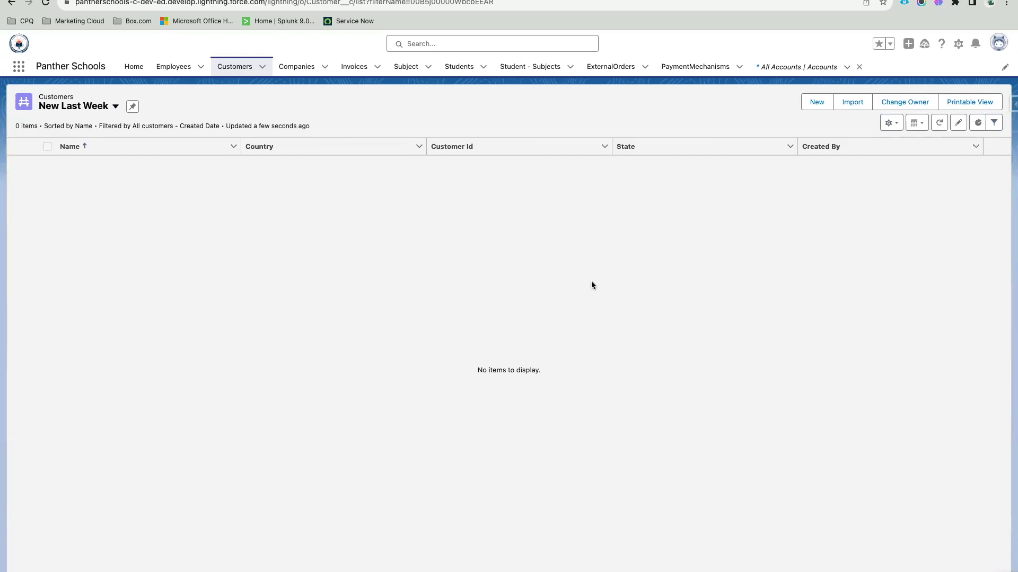
Step: Clone New Last Week as 'Today's Customers', visible to all users
left_click(890, 122)
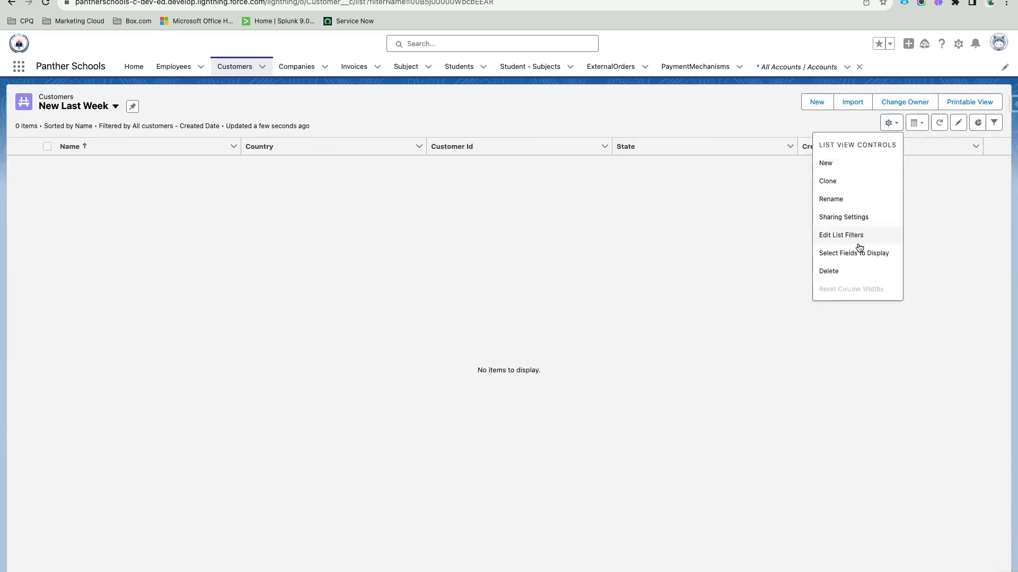
left_click(827, 180)
left_click_drag(381, 255, 295, 255)
key("BackSpace")
key("Tab")
key("shift+Tab")
type("Ne")
type("w T")
type("o")
key("BackSpace")
key("BackSpace")
key("BackSpace")
key("BackSpace")
key("BackSpace")
key("BackSpace")
type("Today;s's Customers")
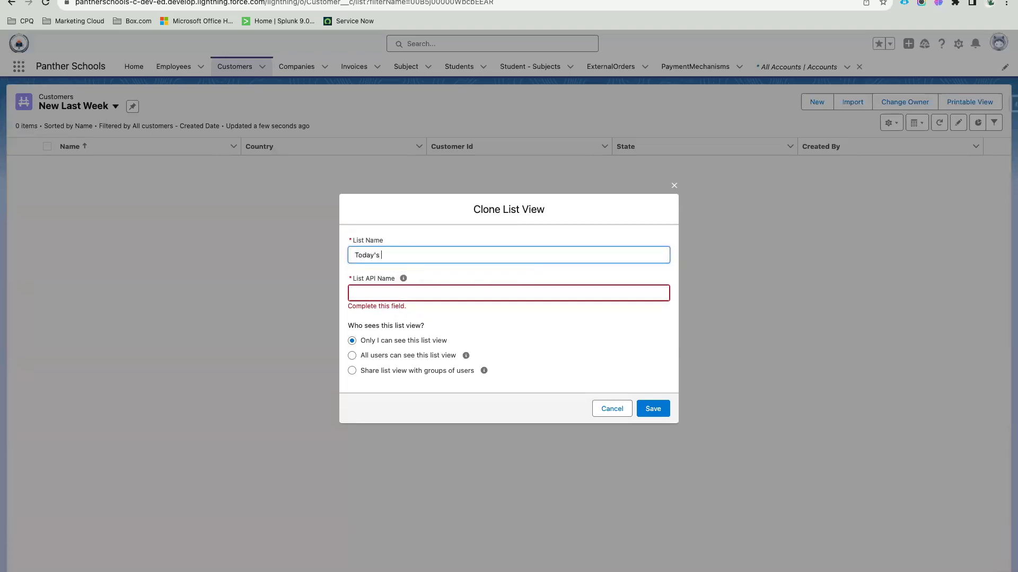
left_click(416, 356)
left_click(658, 407)
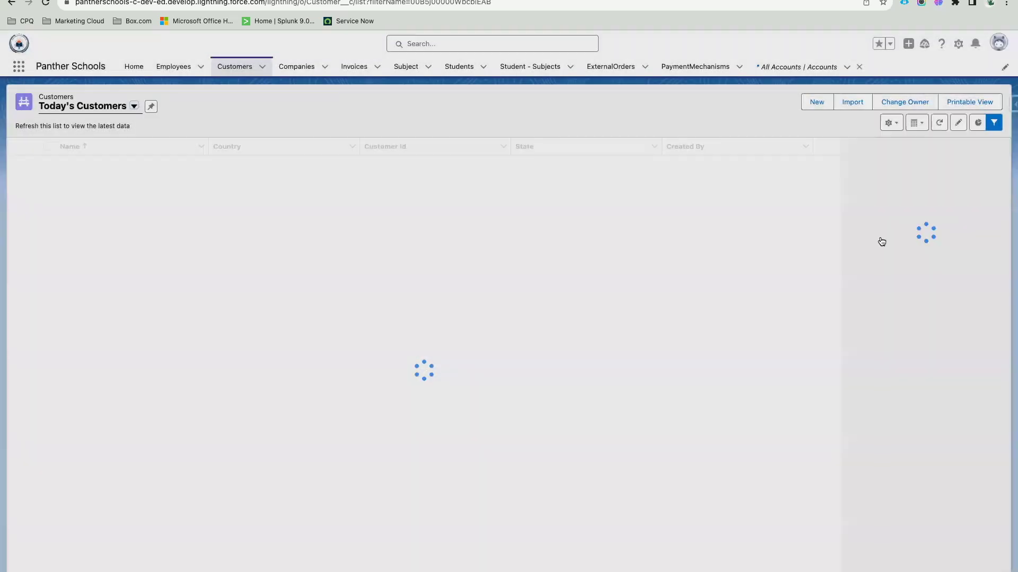
Step: Change the Created Date filter value to TODAY and save the filter
left_click(883, 240)
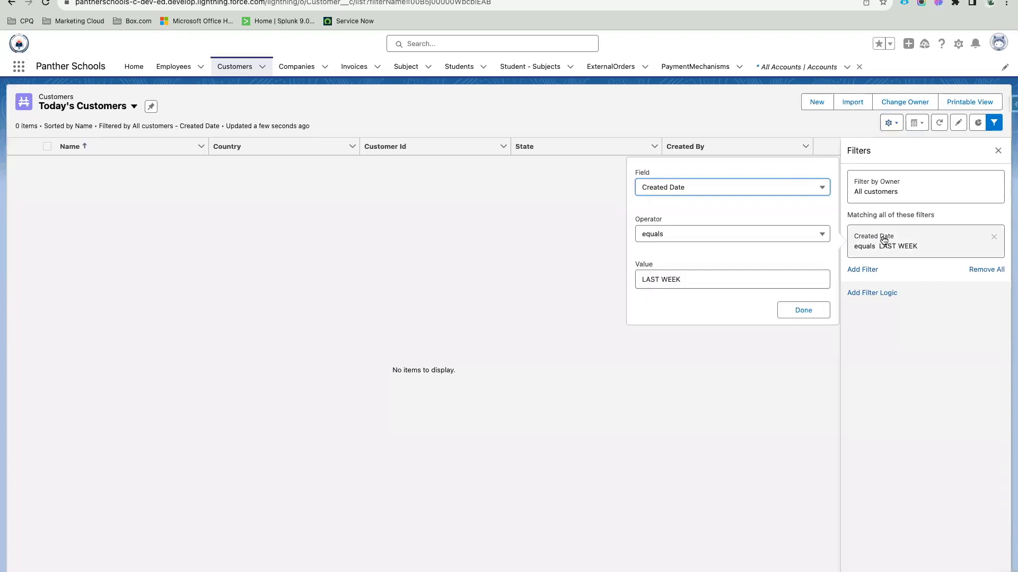
triple_click(649, 281)
type("TODAY")
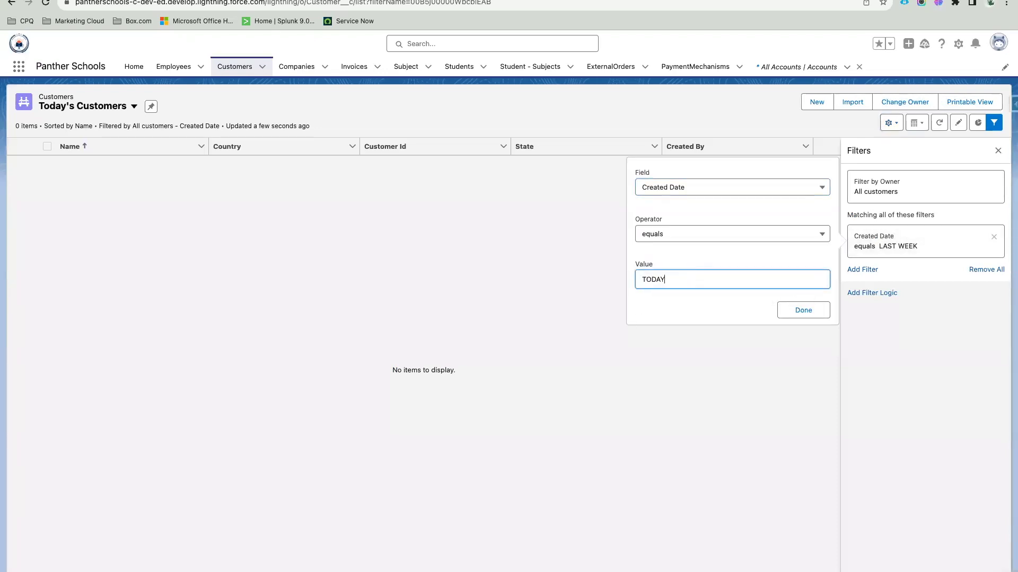
left_click(803, 310)
left_click(971, 152)
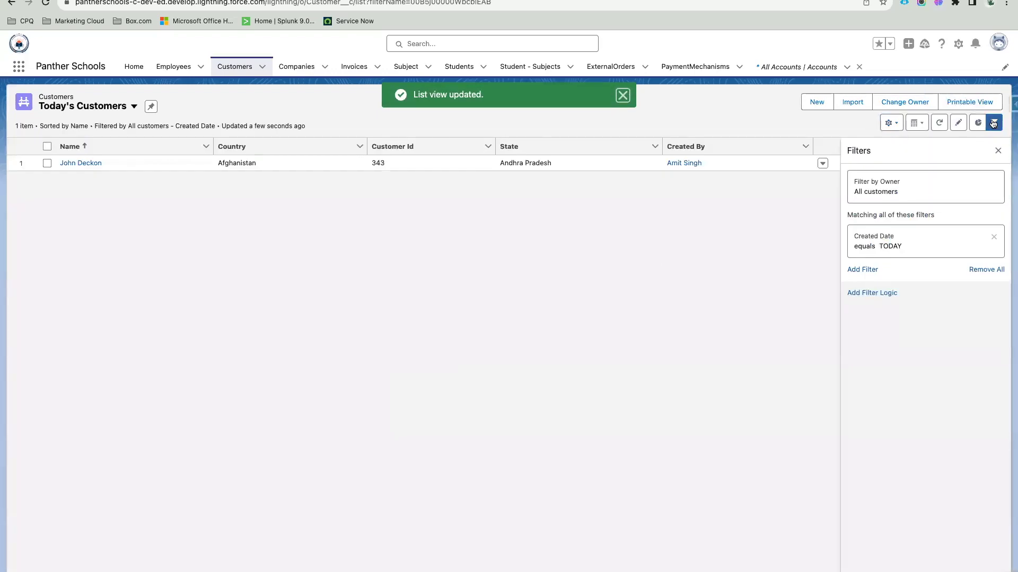
left_click(993, 122)
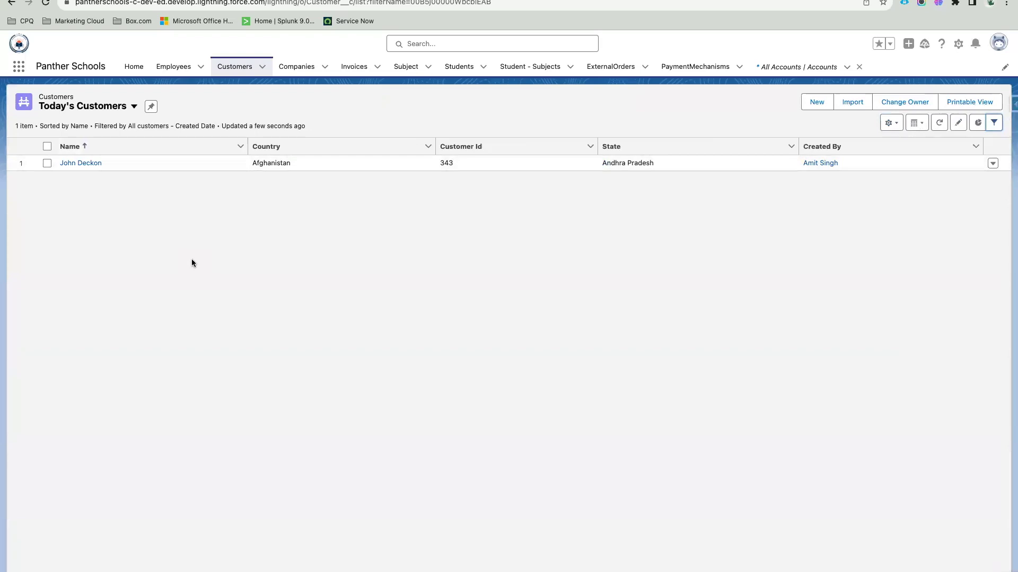
Step: Switch the Customers list to New This Week and pin it as the default view
left_click(234, 69)
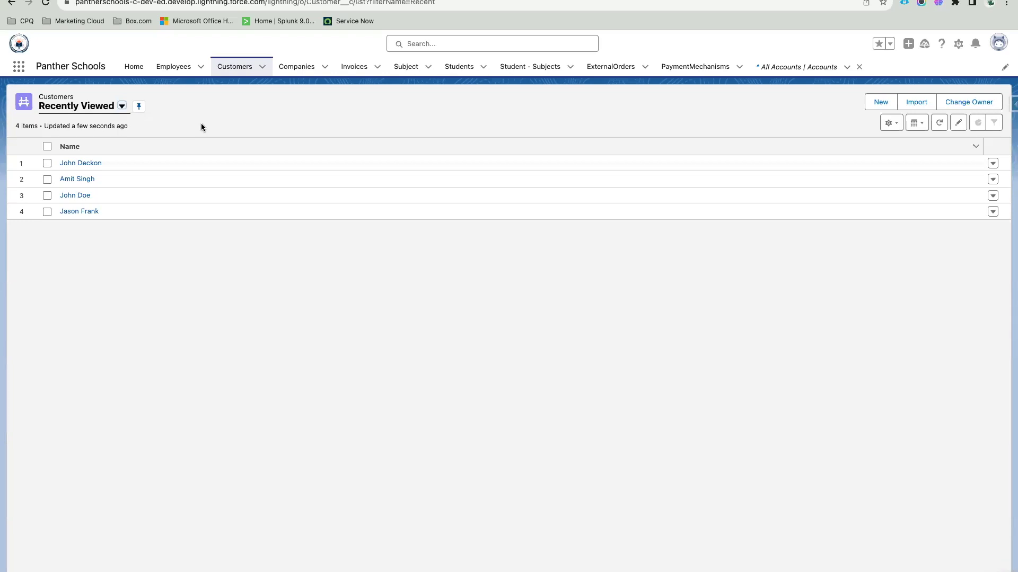
left_click(96, 107)
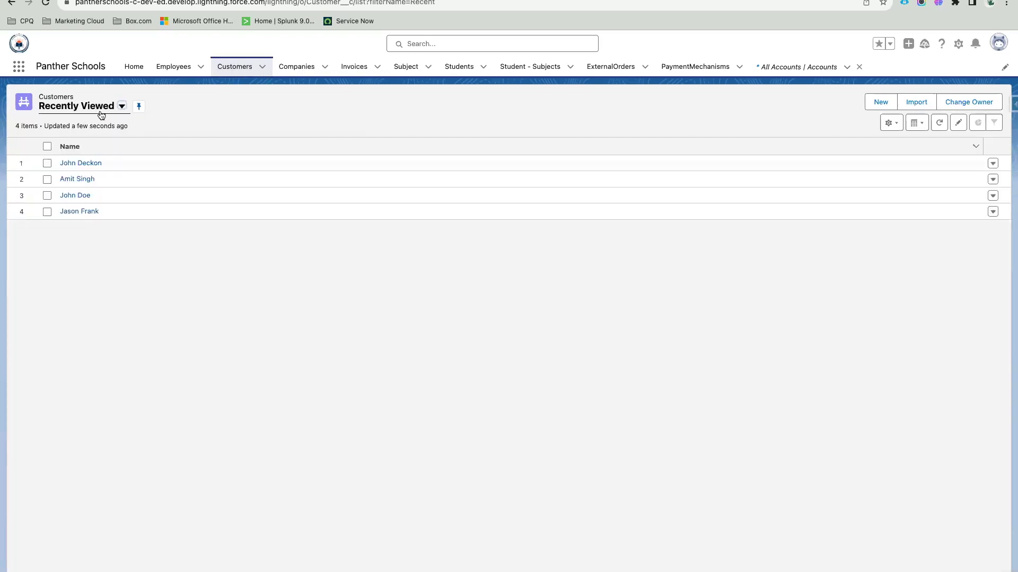
left_click(89, 107)
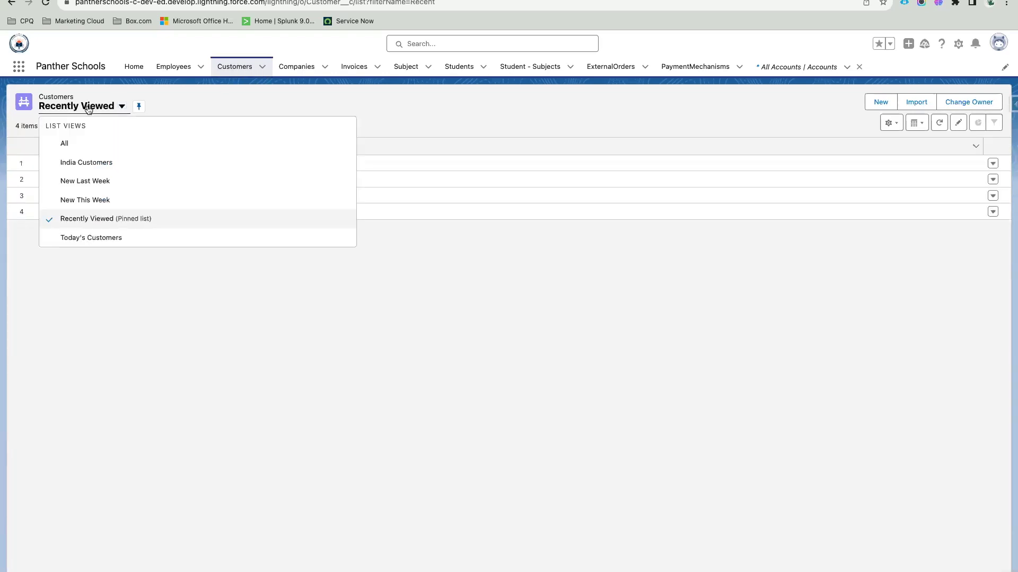
left_click(102, 200)
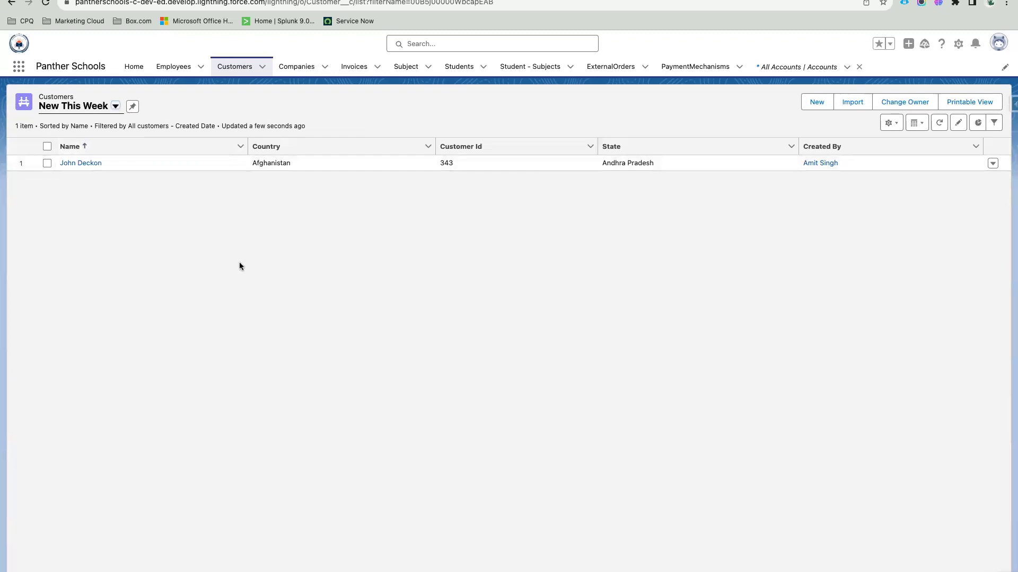
left_click(204, 110)
left_click(133, 108)
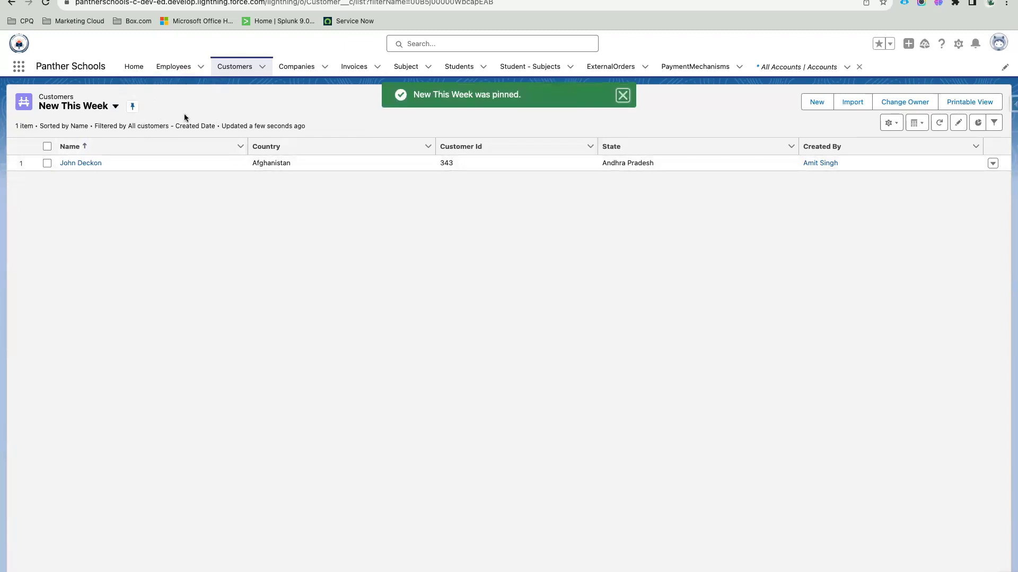
Step: Leave and return to Customers to verify New This Week stays pinned
left_click(287, 73)
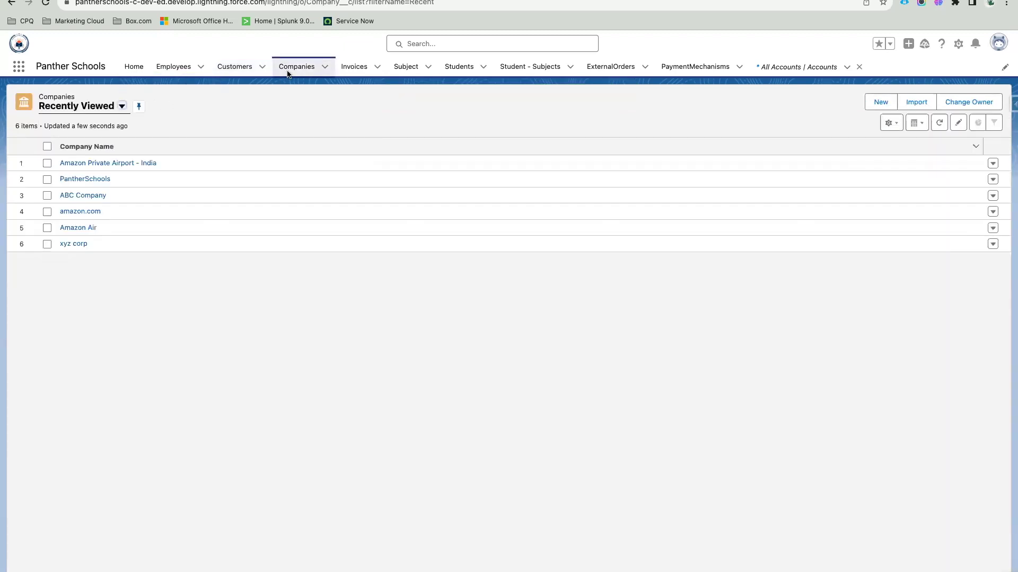
left_click(236, 68)
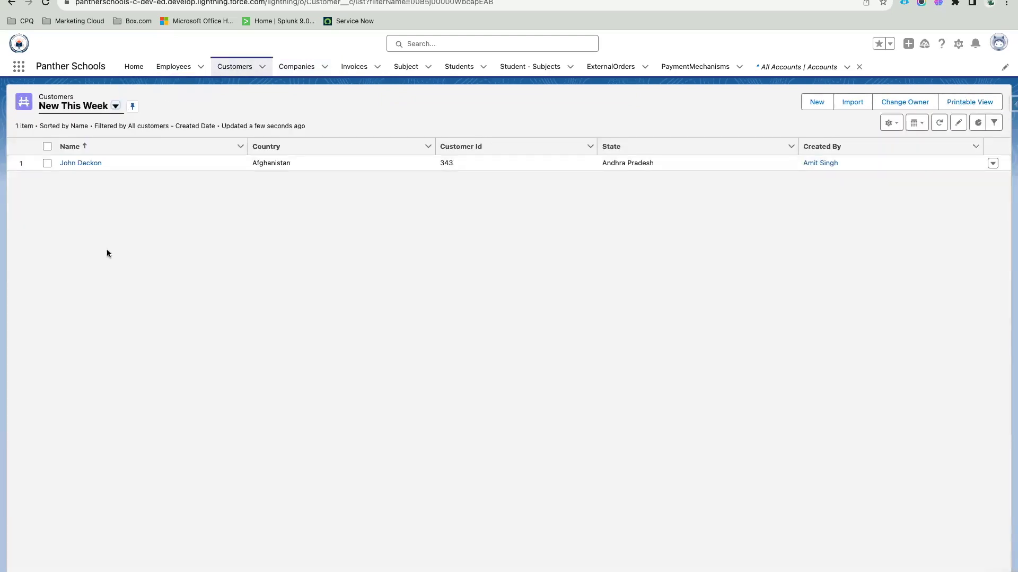
left_click(132, 106)
left_click(98, 108)
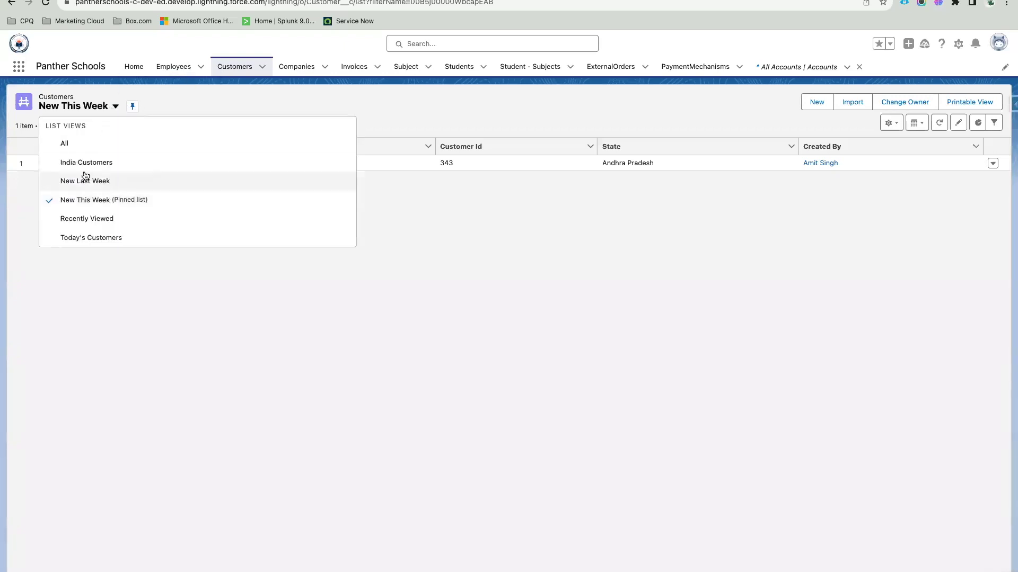
left_click(200, 100)
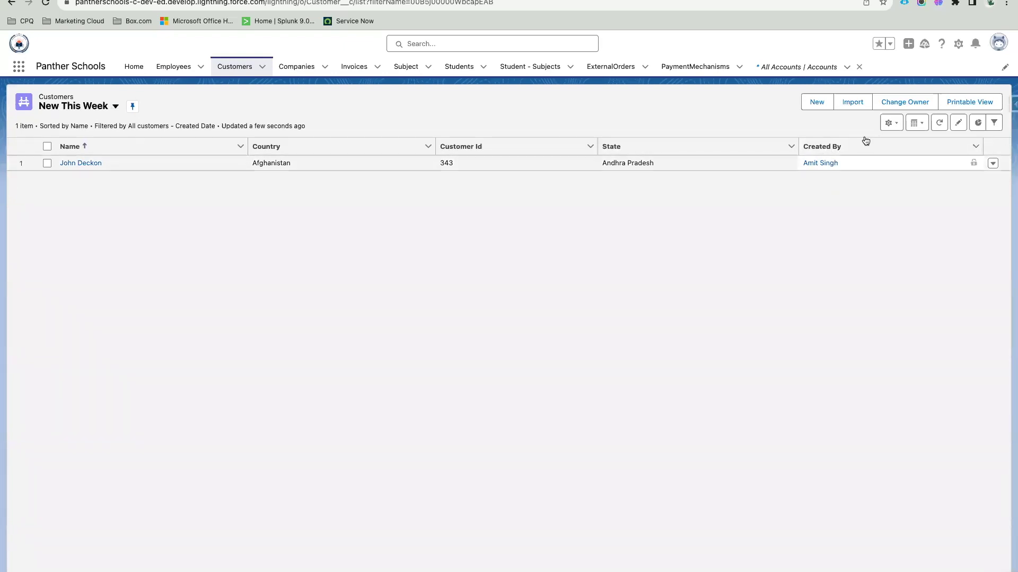
Step: Add a Created Date column to New This Week and display its THIS WEEK filter
left_click(890, 123)
left_click(869, 253)
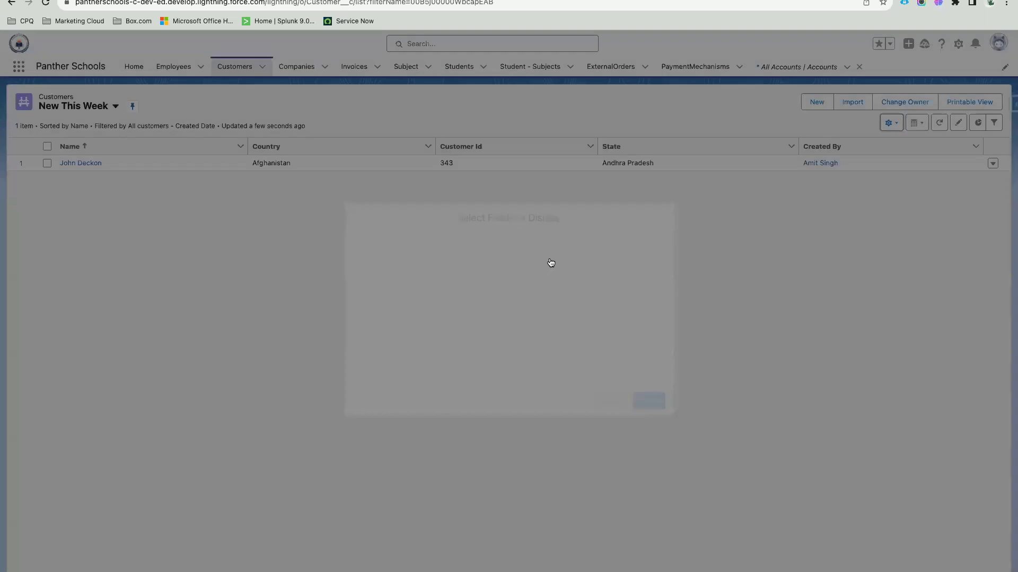
left_click(418, 301)
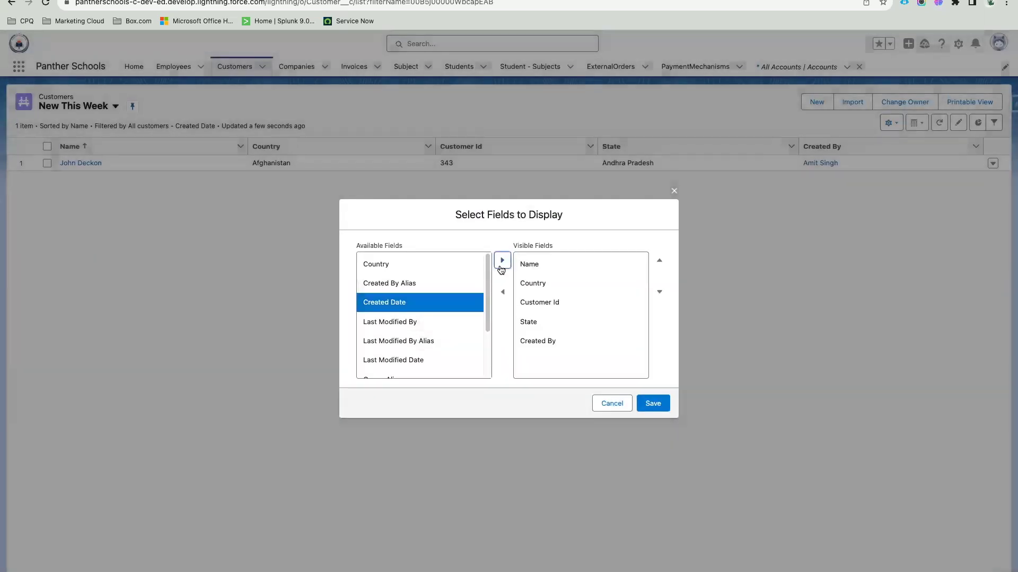
left_click(502, 261)
left_click(651, 404)
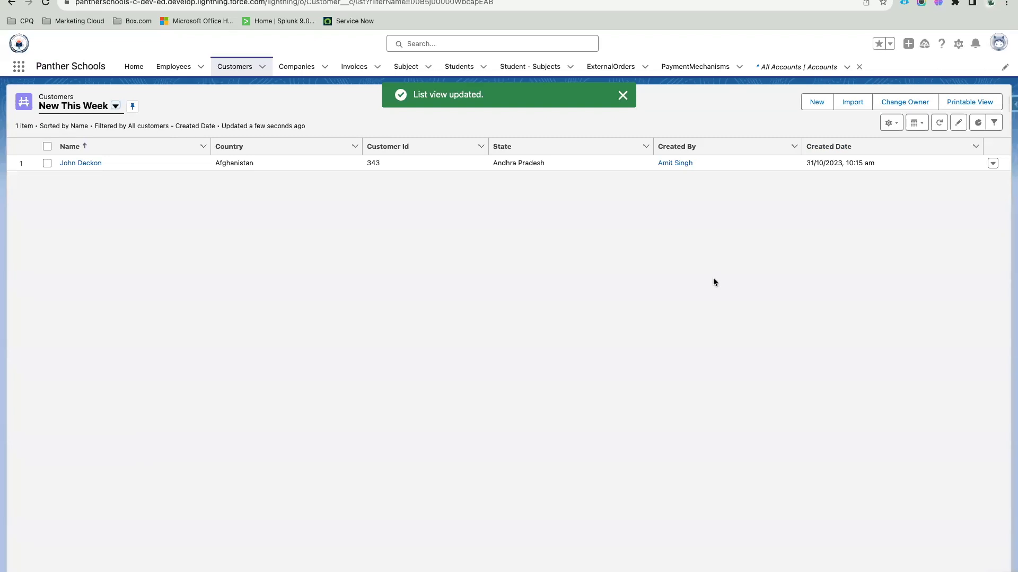
left_click_drag(805, 162, 890, 162)
left_click(750, 242)
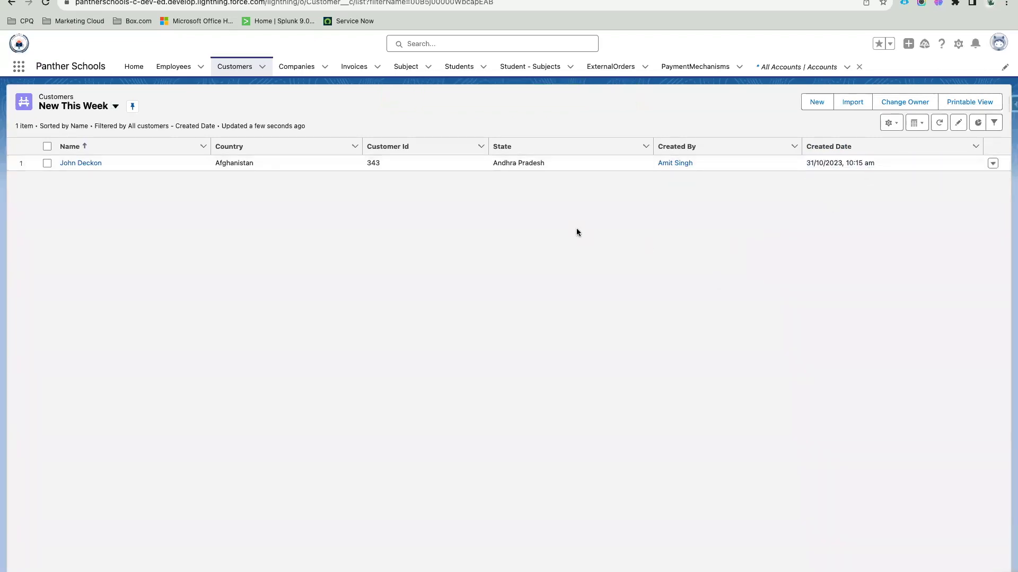
left_click(994, 123)
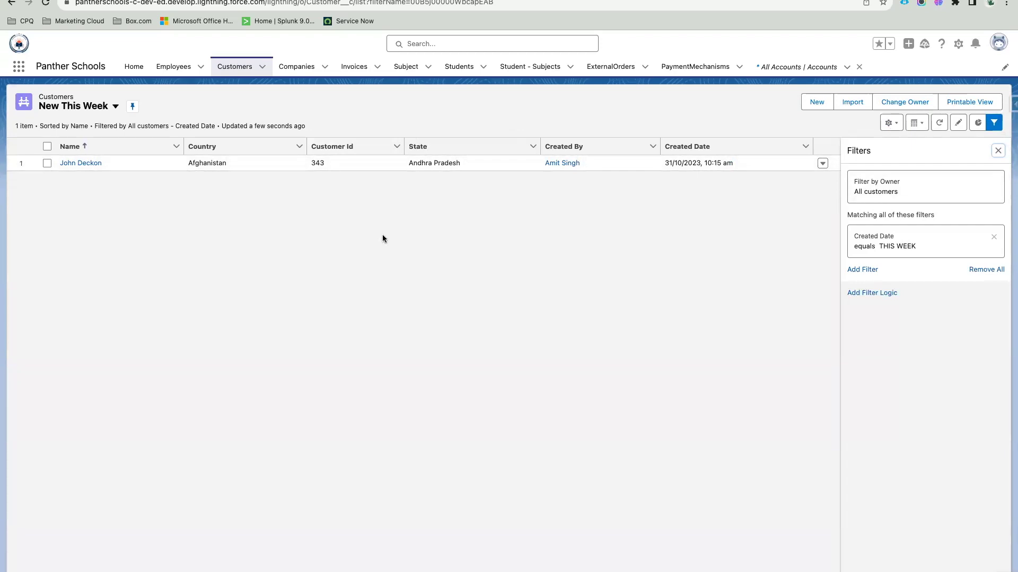
Step: Open the All employees list view and show its filters
left_click(173, 67)
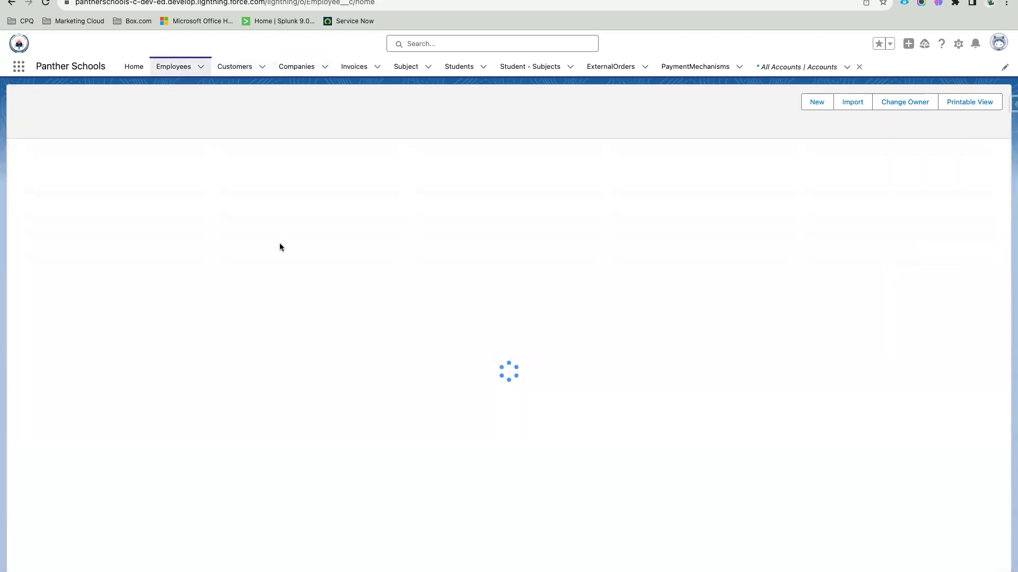
left_click(104, 110)
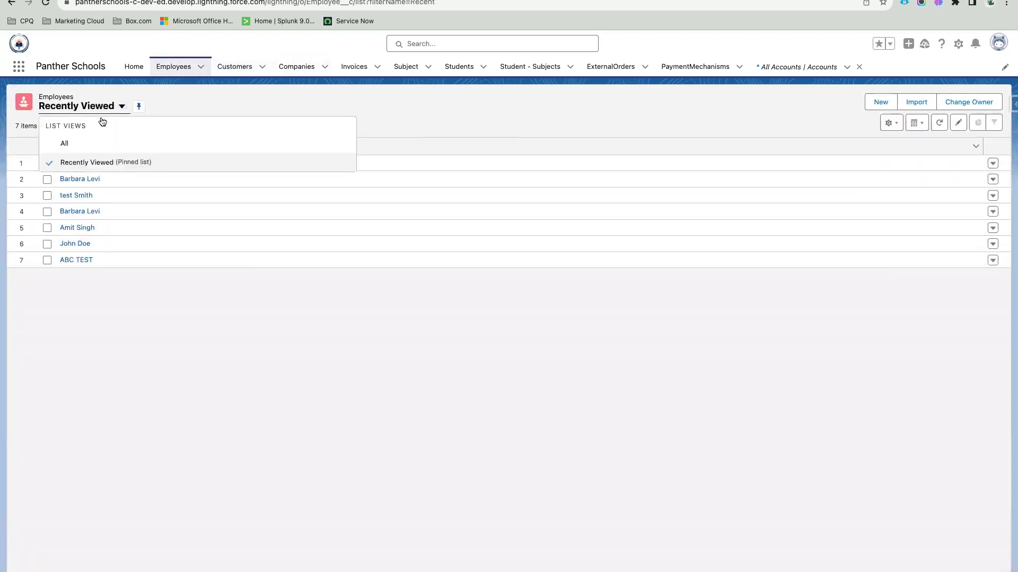
left_click(96, 140)
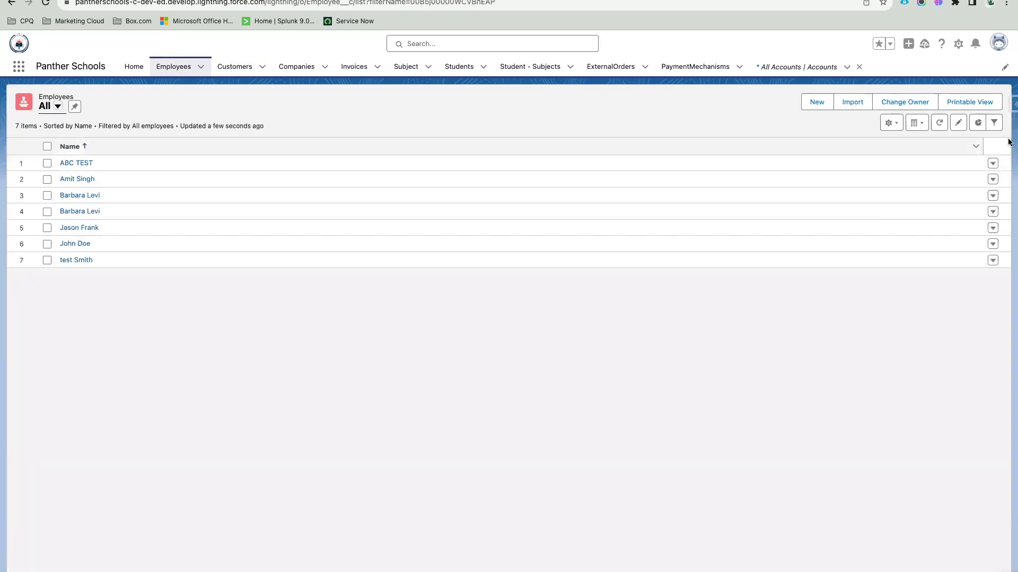
left_click(992, 123)
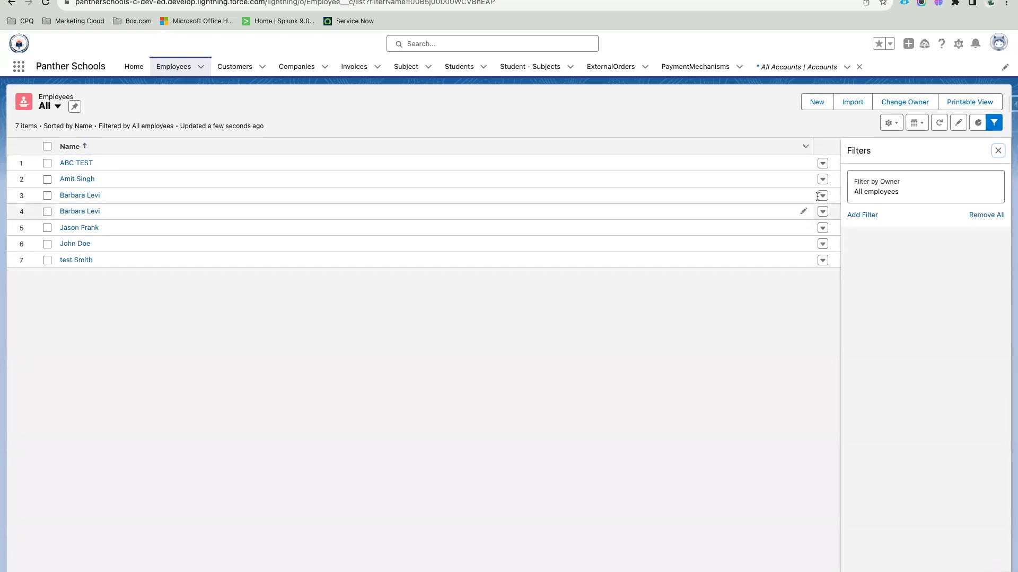
Step: Add Country, Company and Employee Email to the All view's visible fields
left_click(891, 122)
left_click(859, 254)
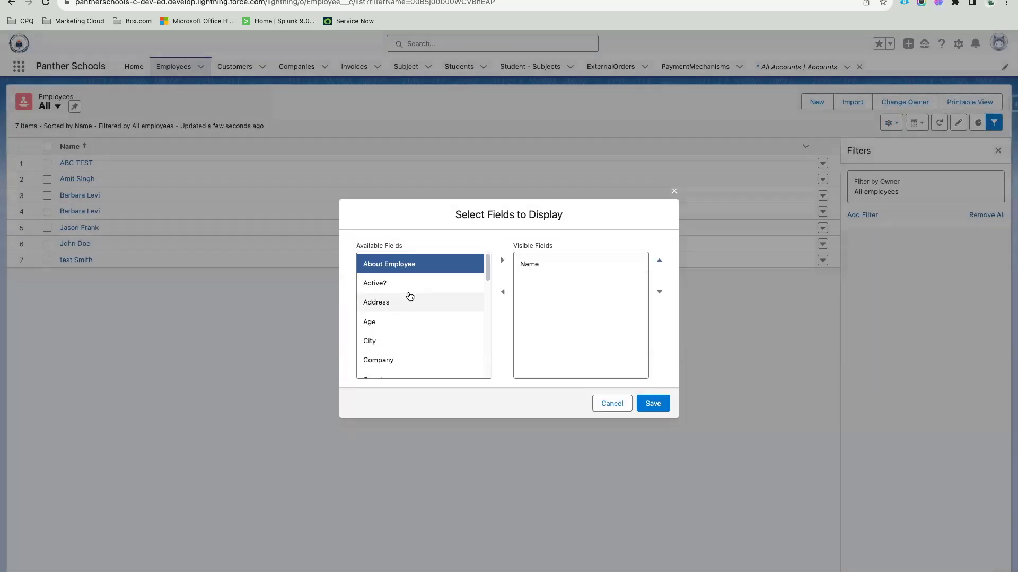
scroll(410, 296, "down", 3)
left_click(431, 302)
left_click(502, 260)
left_click(436, 282)
left_click(502, 261)
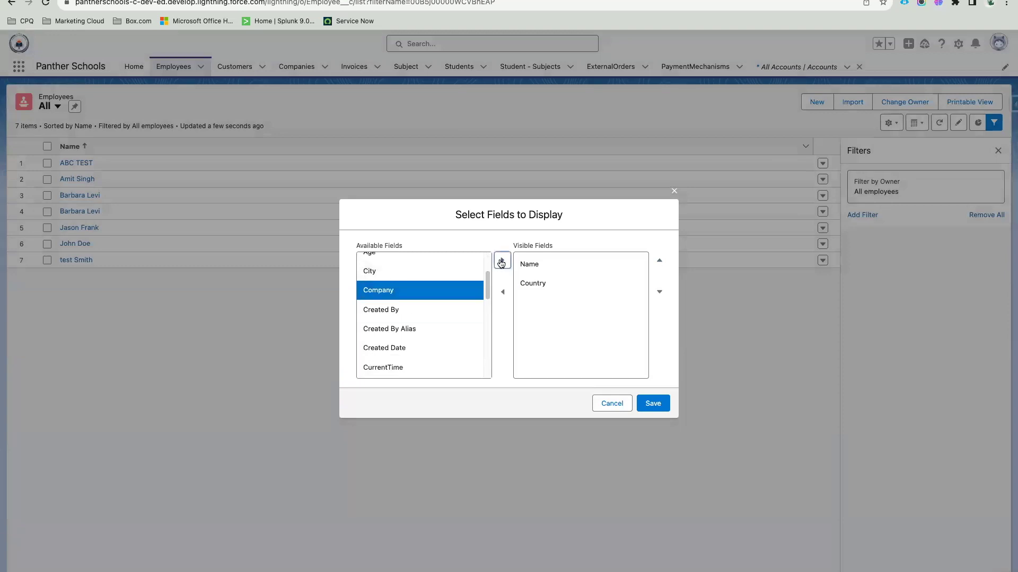
scroll(424, 316, "down", 1)
left_click(415, 344)
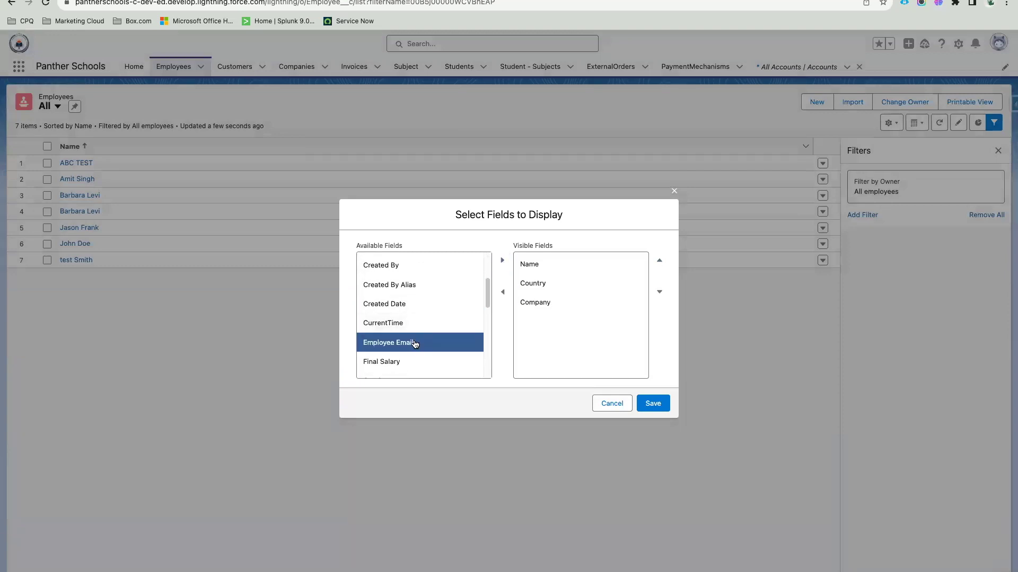
left_click(501, 260)
Step: Add Salary and PF % to the visible fields
scroll(431, 333, "down", 2)
scroll(424, 331, "down", 5)
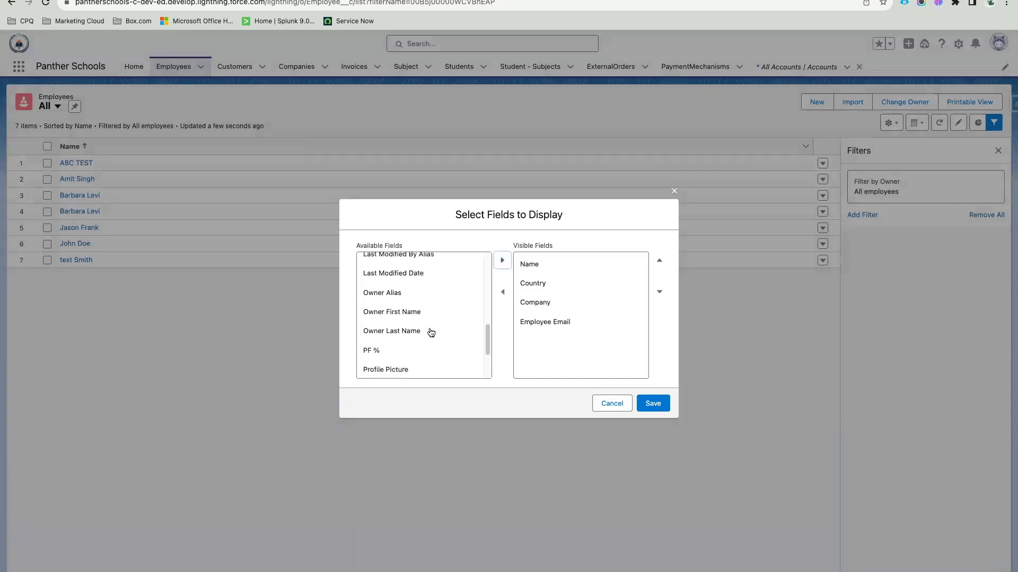
left_click(394, 329)
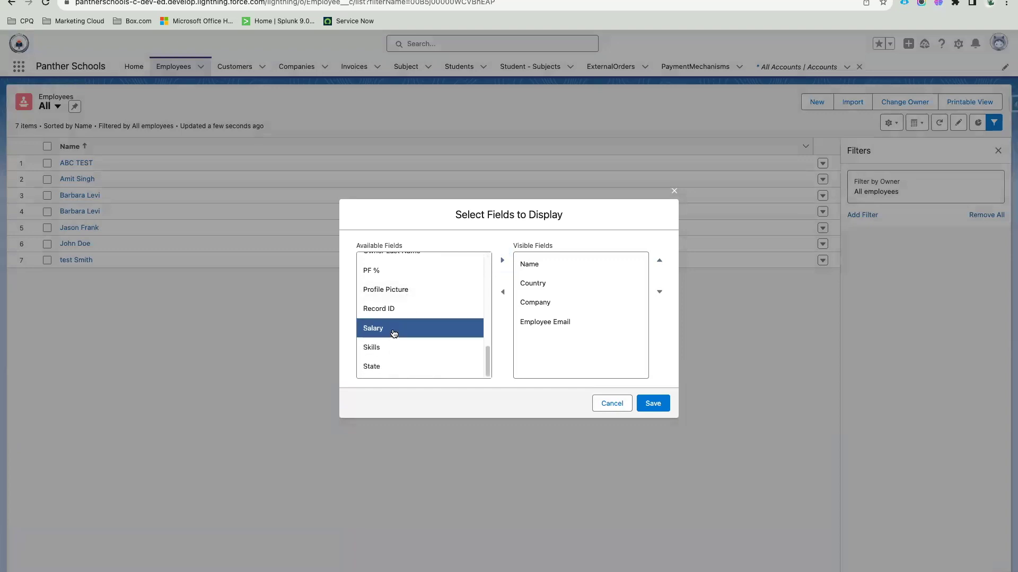
left_click(502, 261)
scroll(411, 295, "up", 1)
left_click(405, 309)
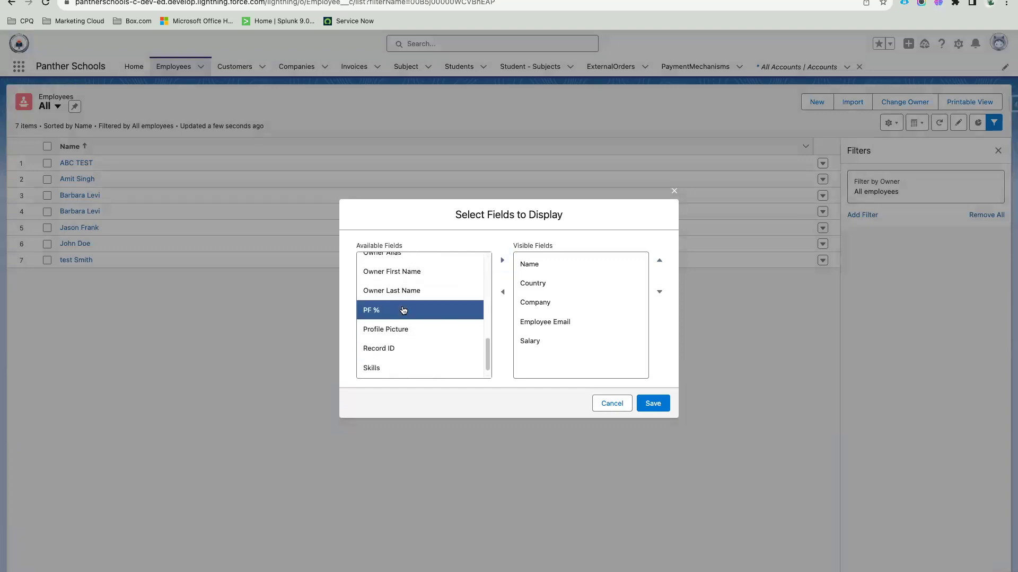
left_click(501, 263)
Step: Add Final Salary, Hire Date and Gender to the visible fields and save the columns
scroll(427, 340, "up", 2)
scroll(424, 338, "up", 4)
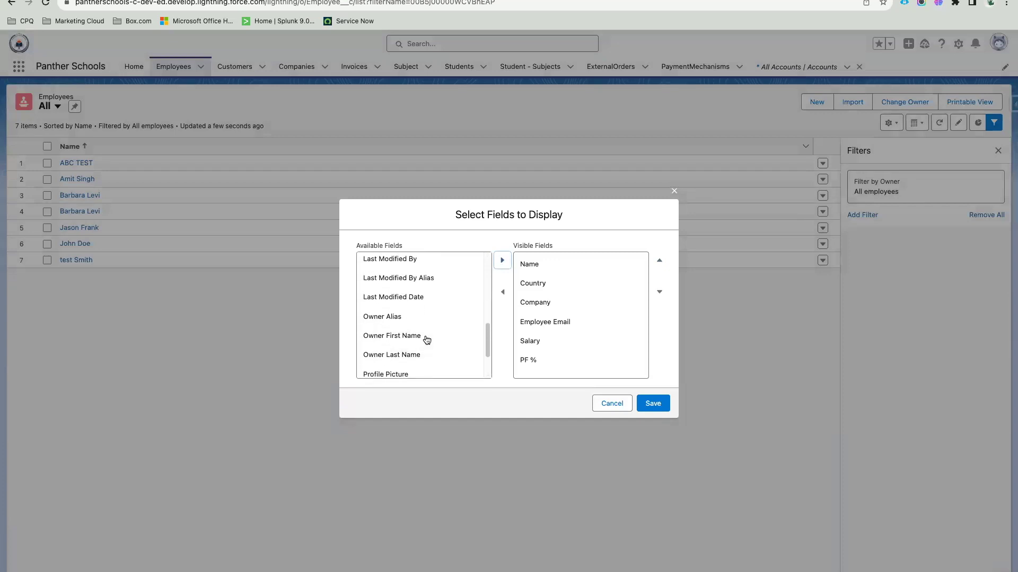
left_click(400, 281)
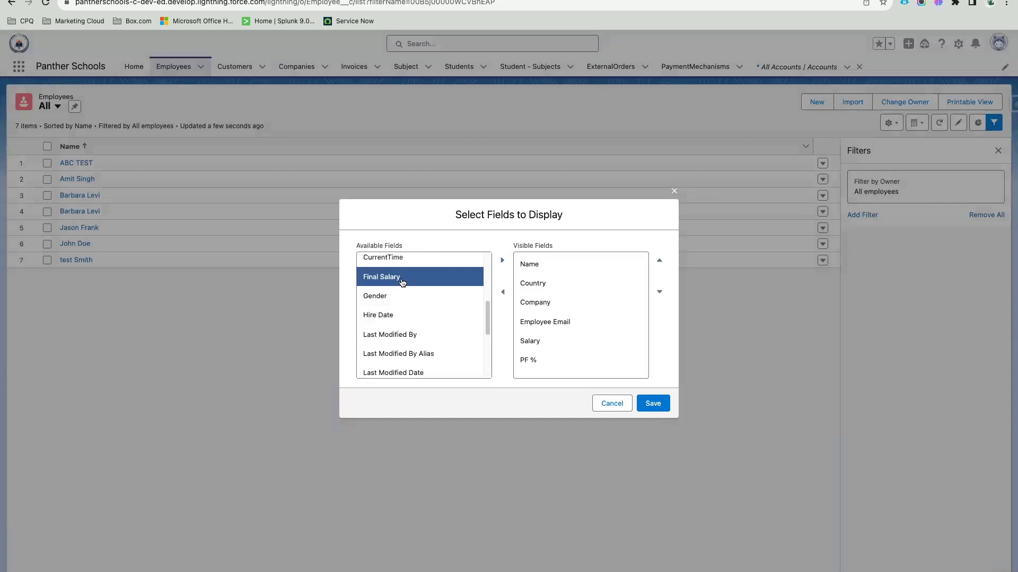
left_click(501, 260)
left_click(397, 285)
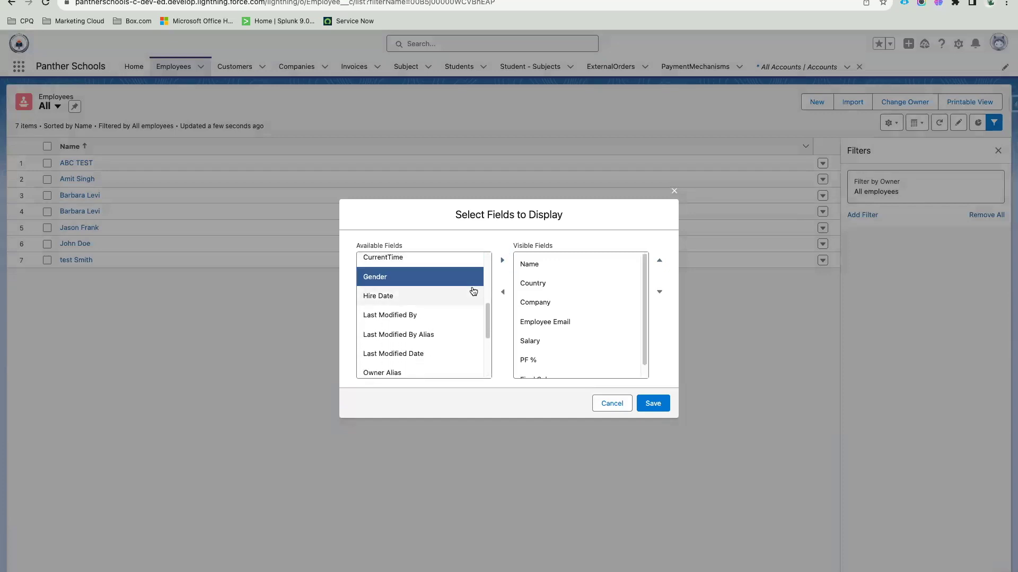
left_click(414, 297)
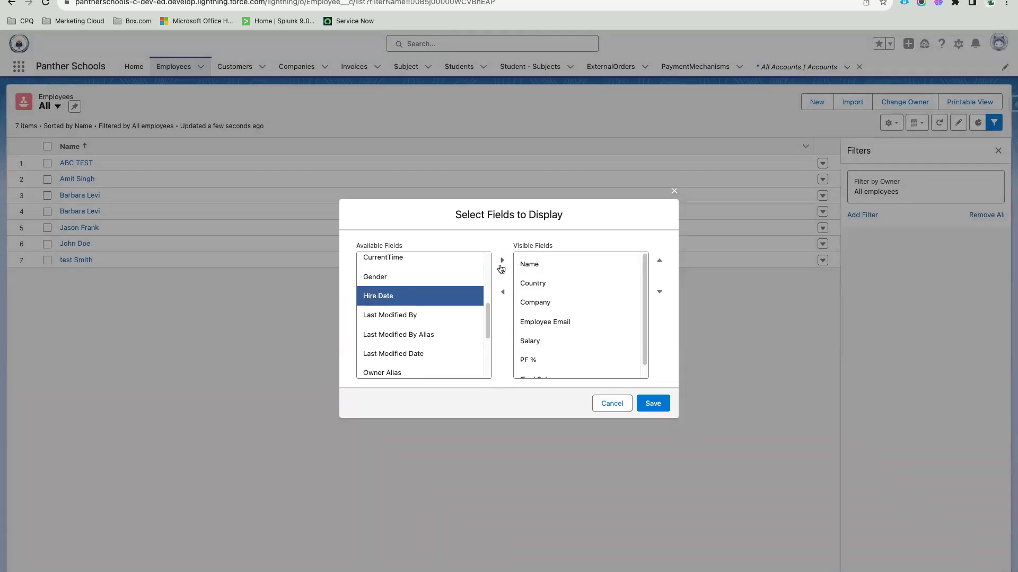
left_click(501, 261)
left_click(411, 278)
left_click(499, 260)
left_click(652, 403)
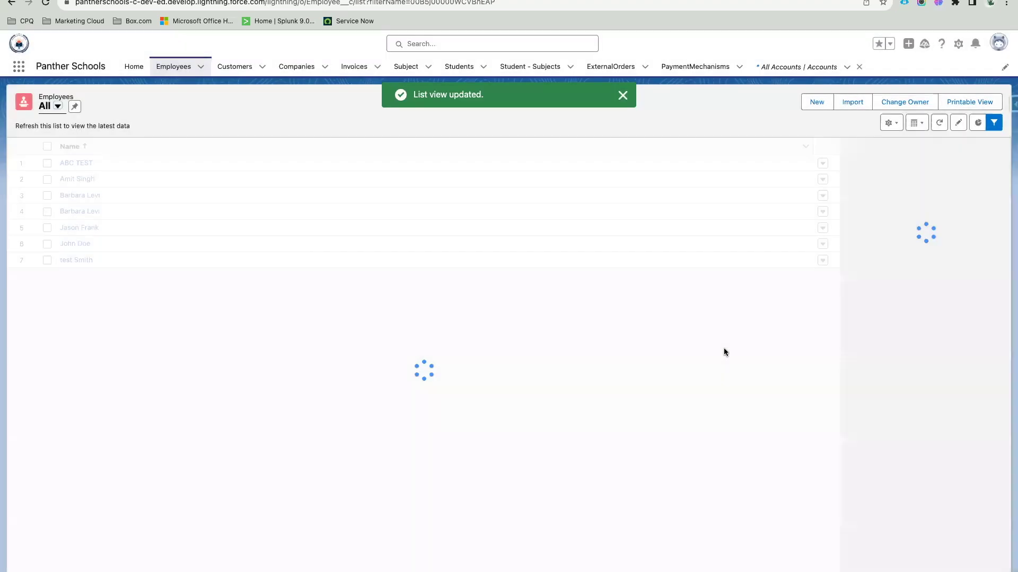
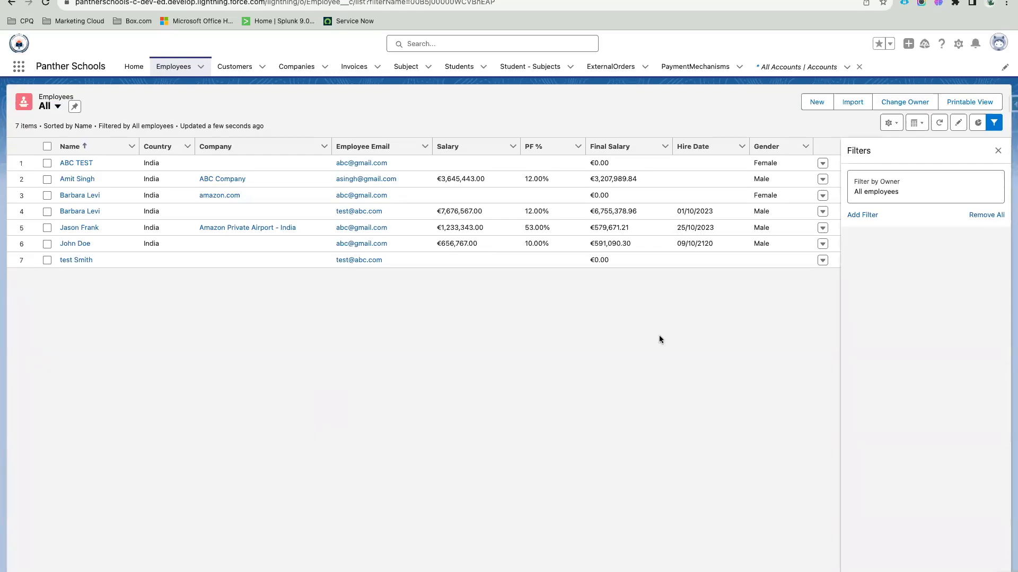
Step: Hide the filters panel so the Employees table spans full width, and bring up the list display menu
left_click(998, 152)
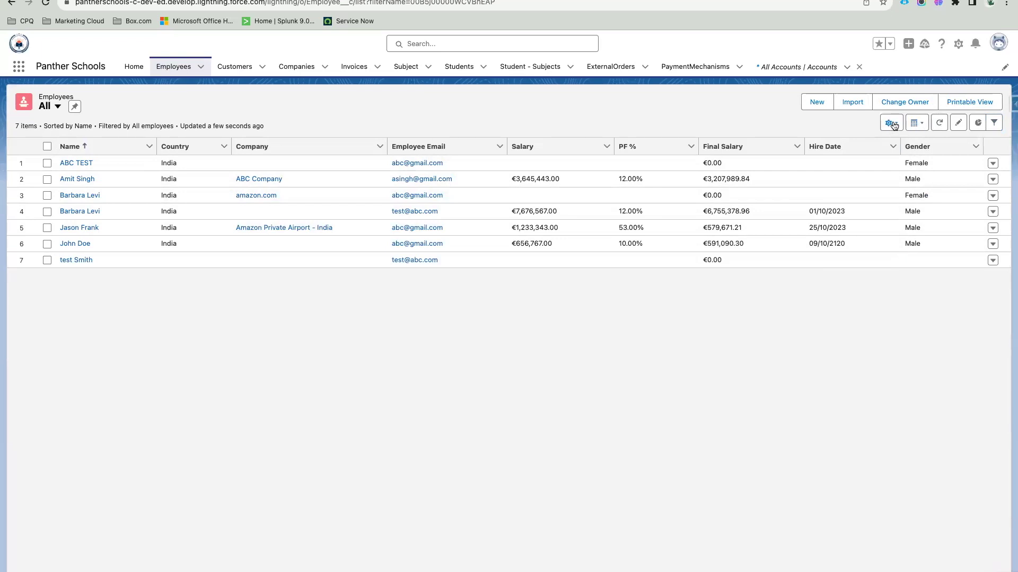
left_click(924, 129)
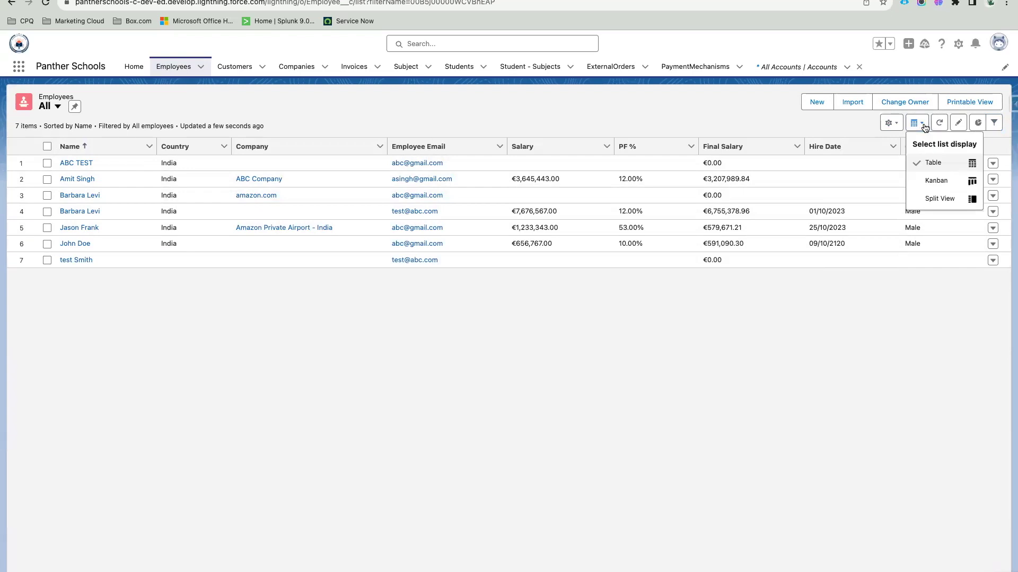
Step: Switch the Employees All list to split view and open the second employee's record
left_click(940, 199)
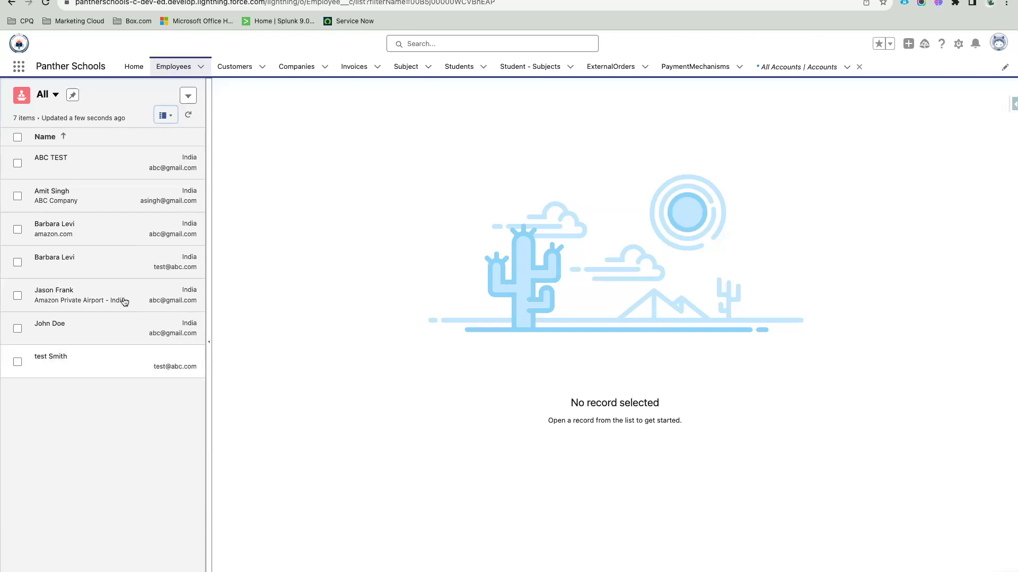
left_click(95, 207)
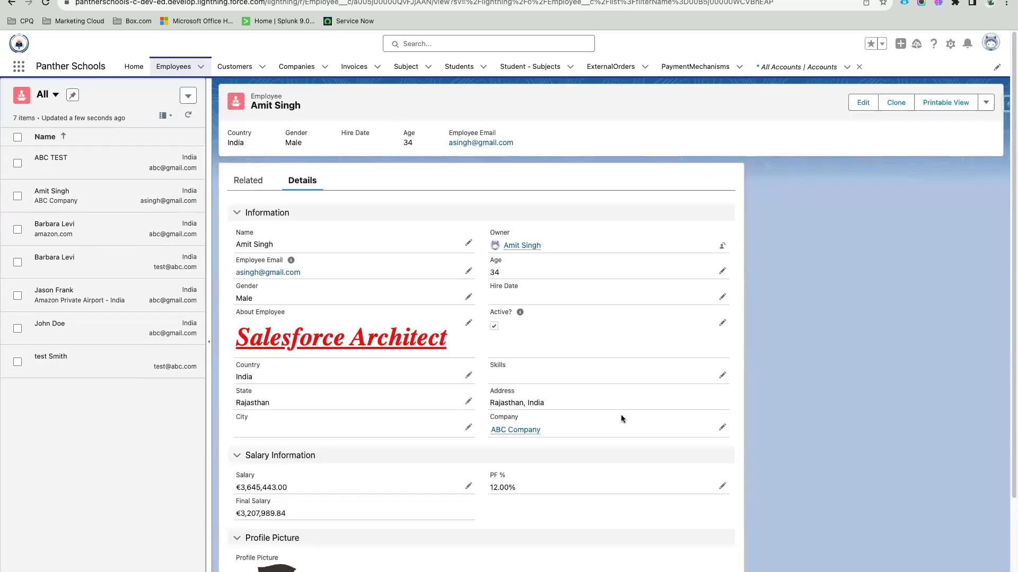
scroll(622, 419, "down", 3)
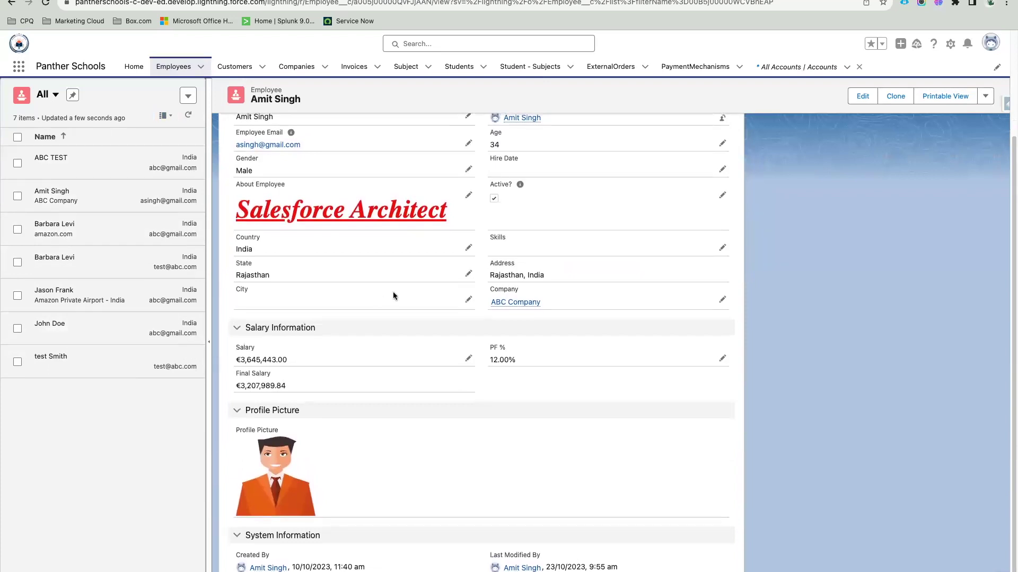
scroll(394, 296, "up", 3)
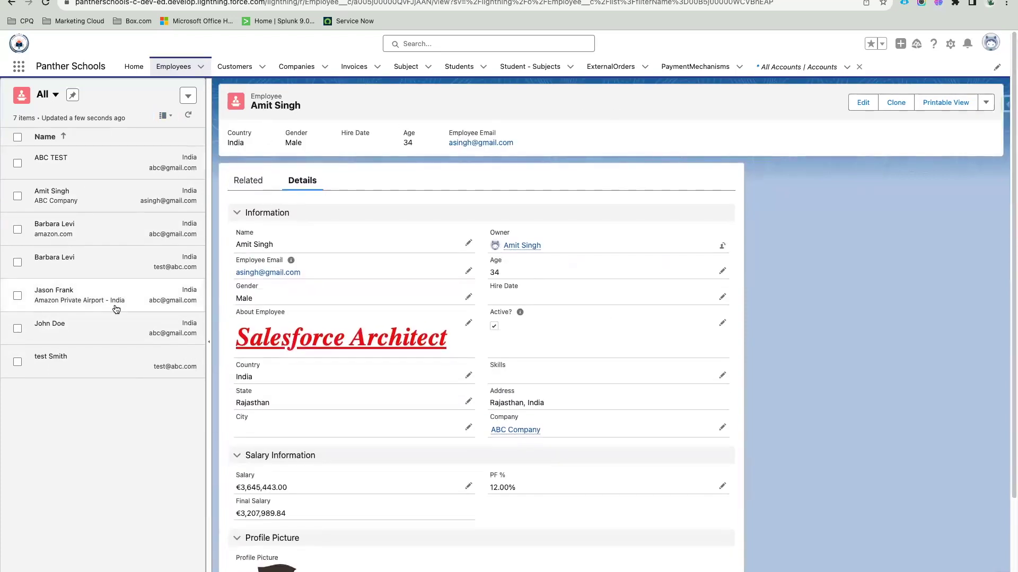
Step: Browse the fifth, last and third employee records, then return to the second
left_click(98, 300)
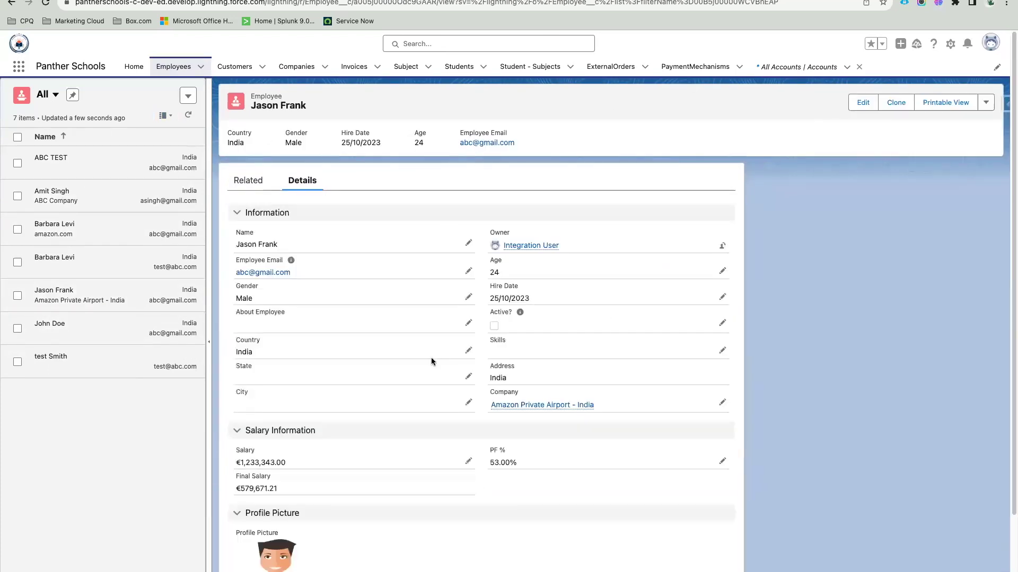
left_click(89, 364)
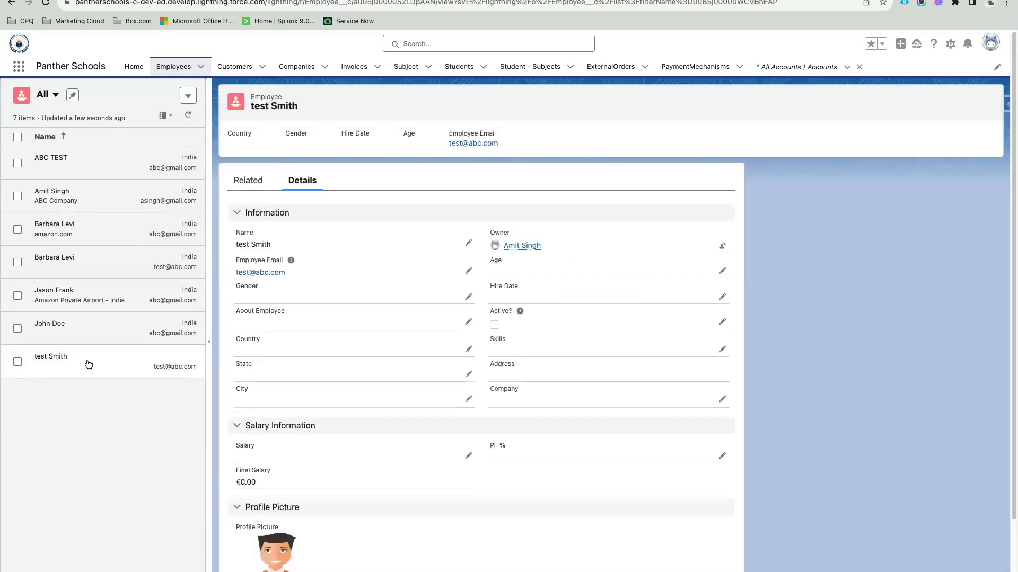
scroll(438, 310, "down", 2)
scroll(438, 309, "up", 2)
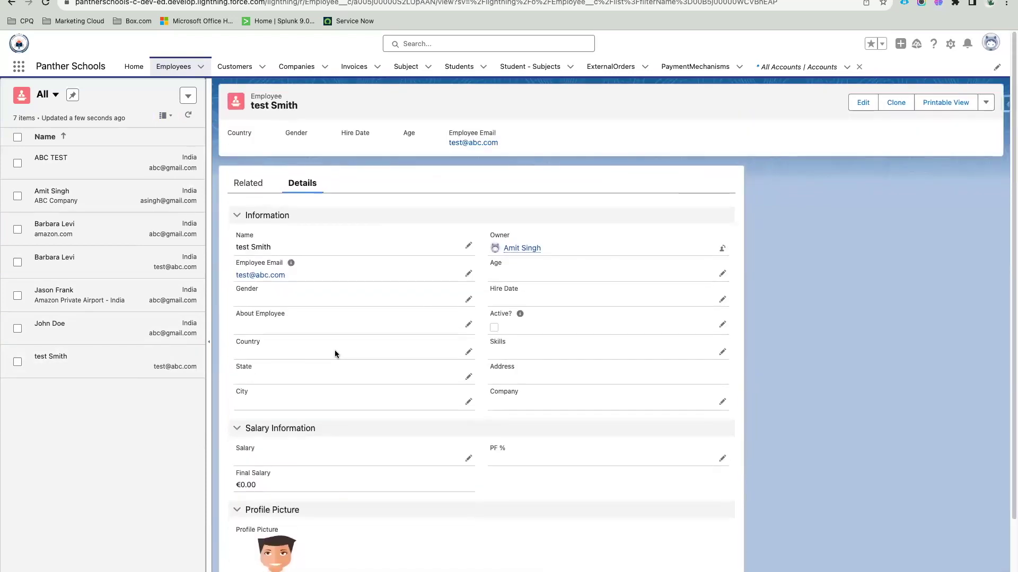
left_click(126, 240)
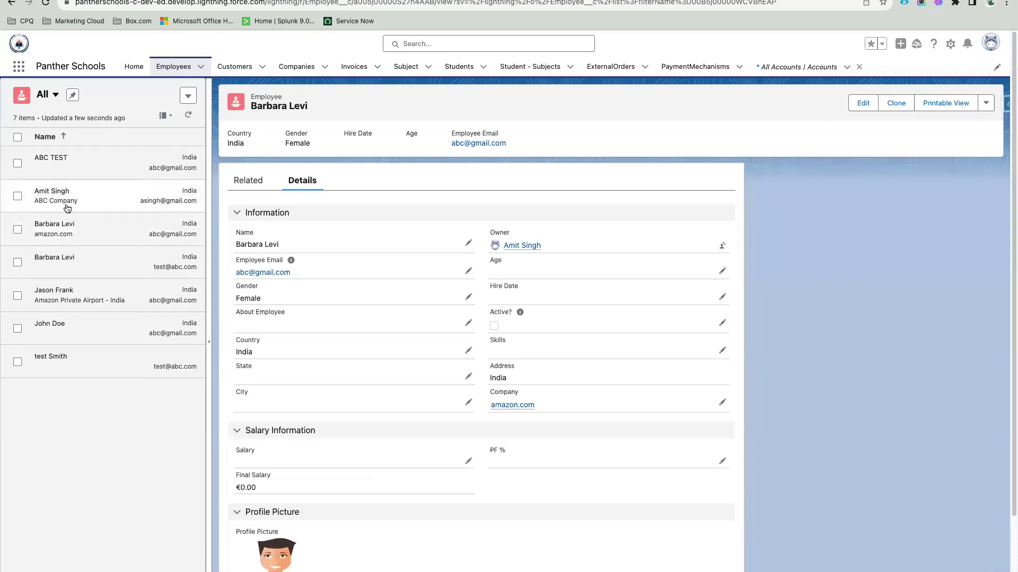
left_click(68, 207)
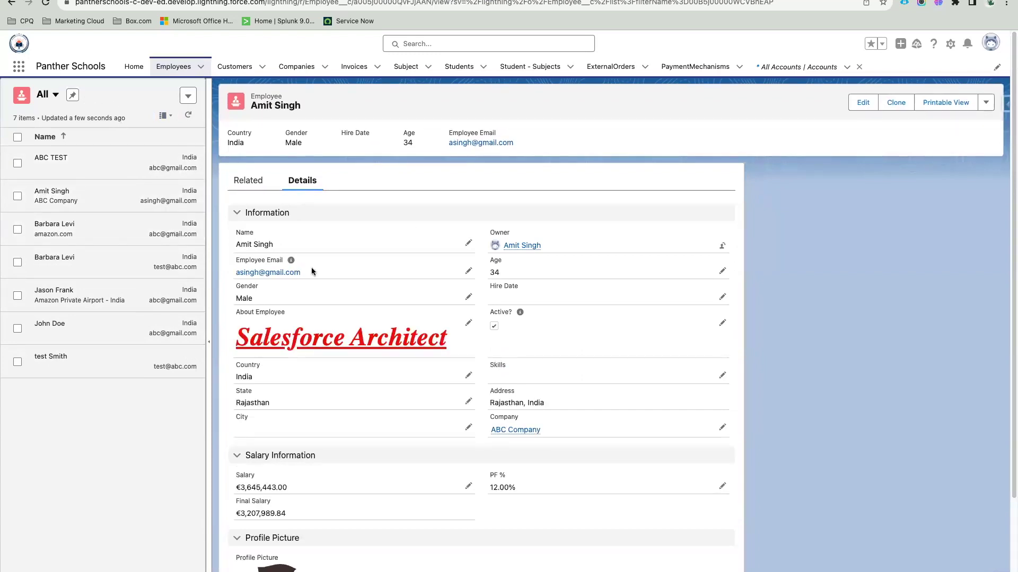
scroll(326, 343, "down", 5)
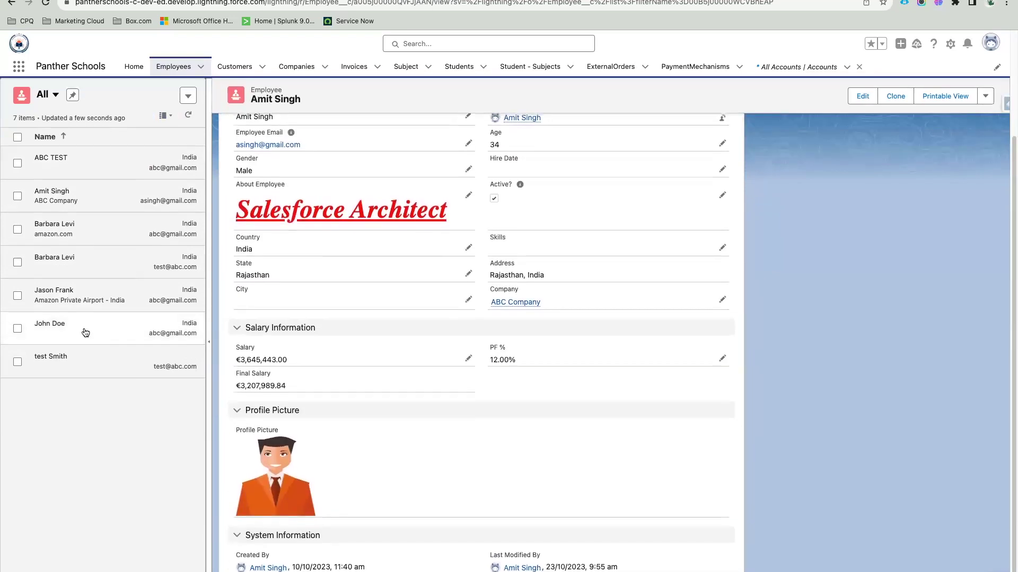
scroll(290, 204, "up", 5)
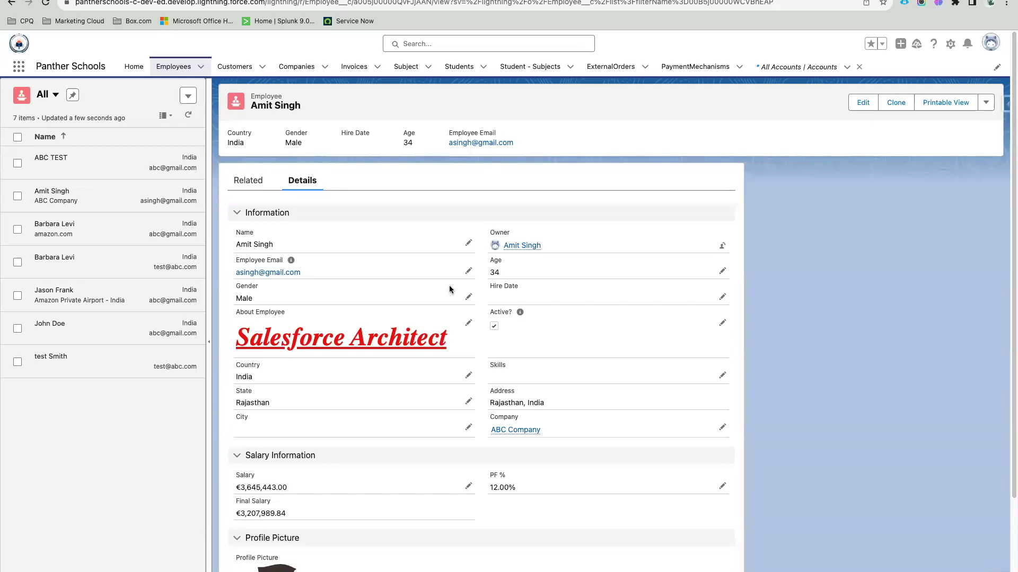
Step: Show Customers in split view with its only customer record open
left_click(237, 75)
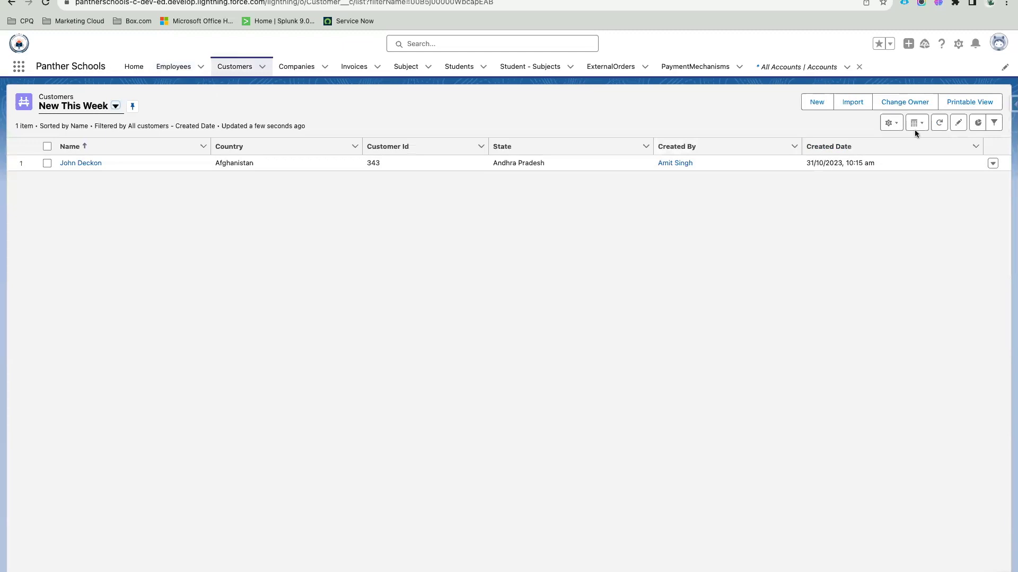
left_click(917, 124)
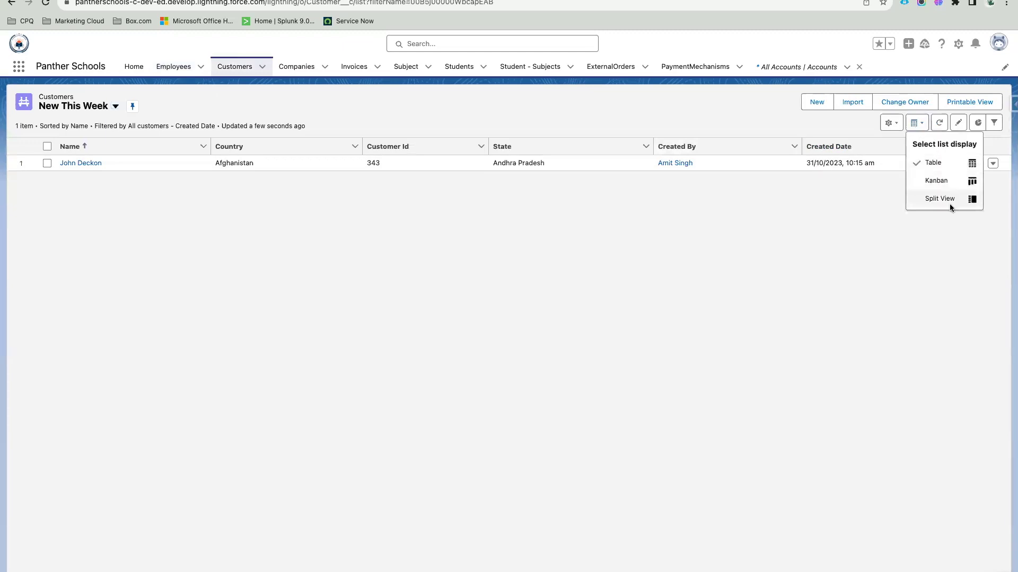
left_click(949, 200)
left_click(113, 172)
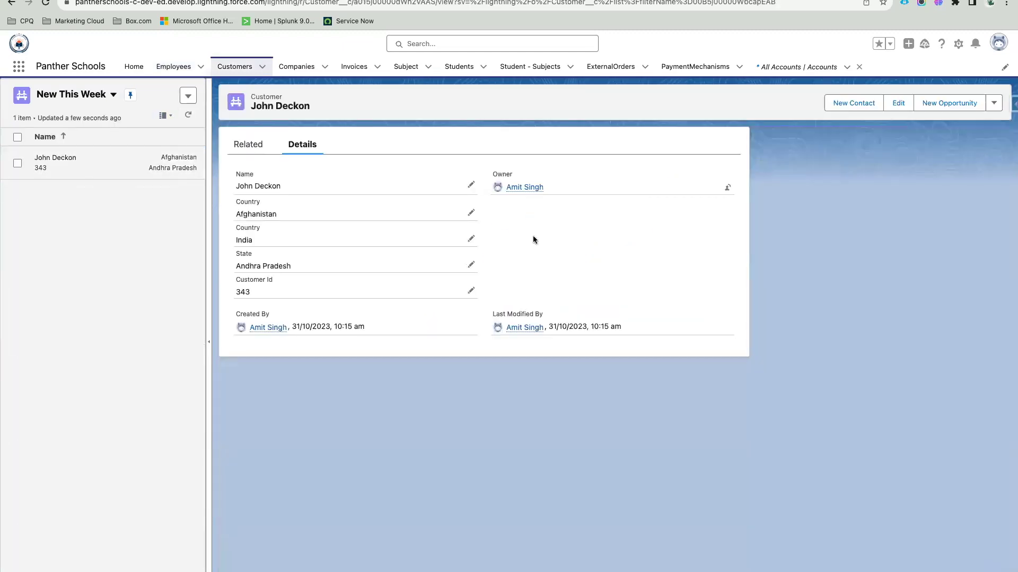
Step: Switch to the All customers list view and open each of the four customer records
left_click(75, 94)
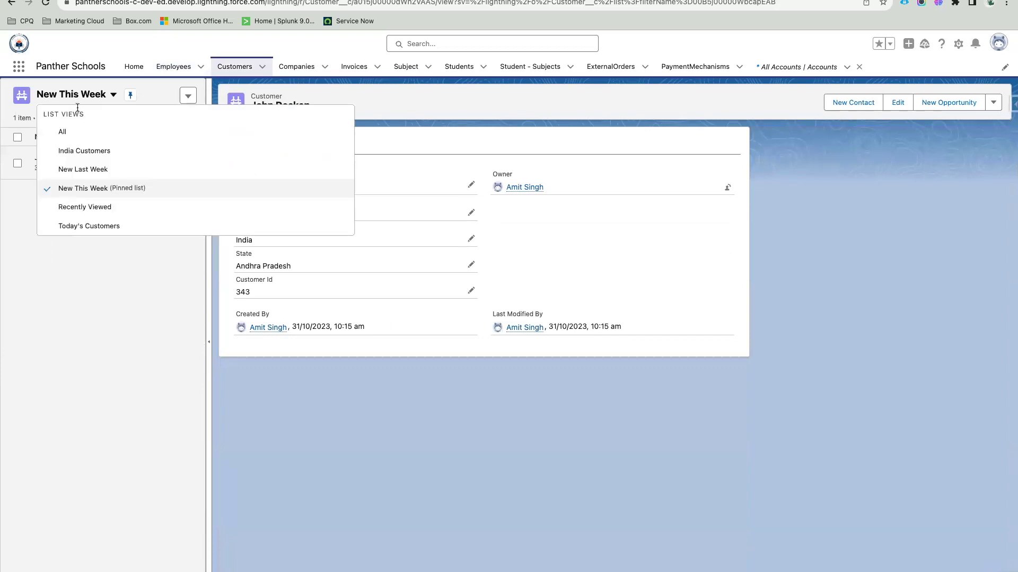
left_click(78, 134)
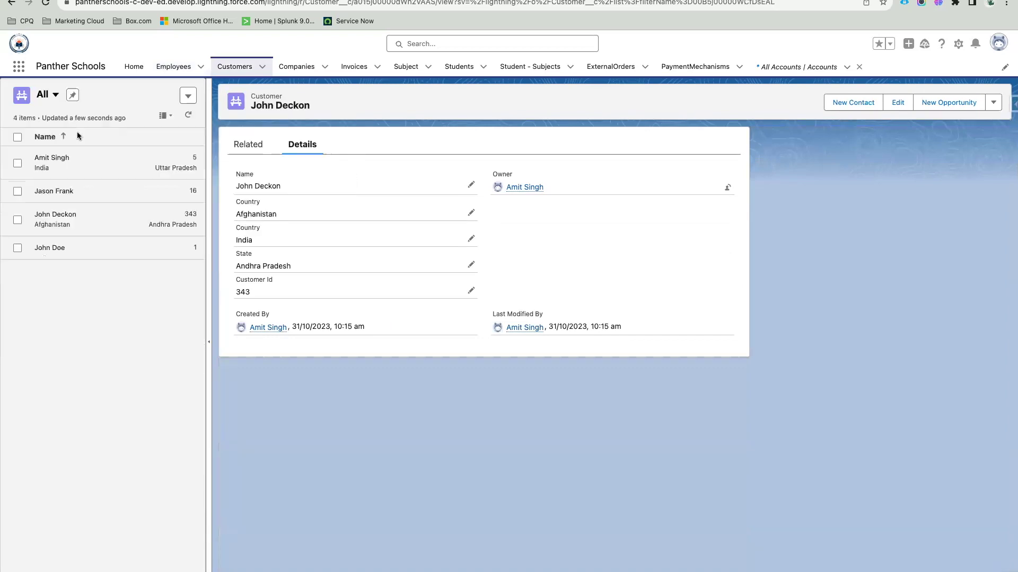
left_click(94, 167)
left_click(88, 190)
left_click(93, 219)
left_click(100, 241)
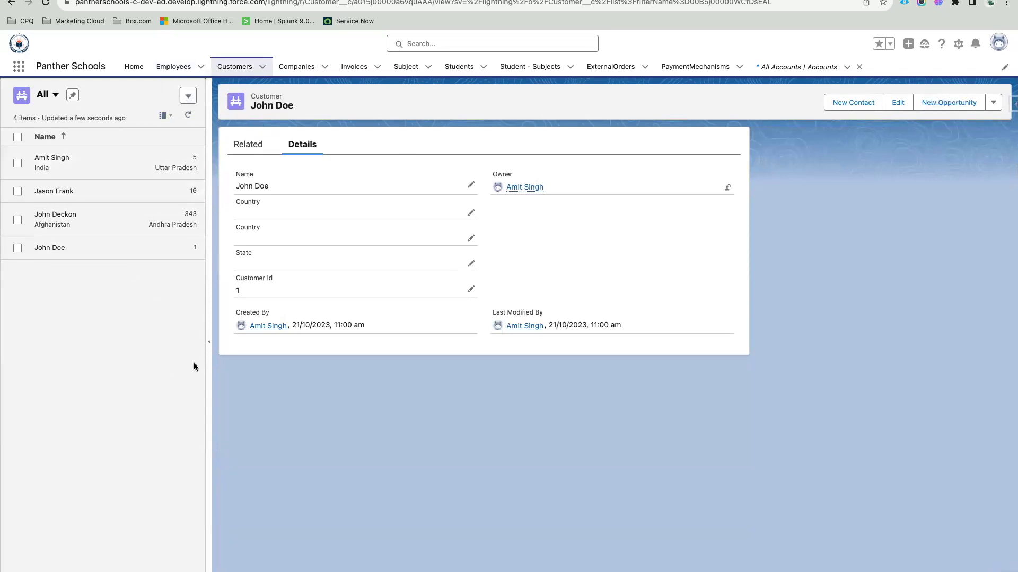
left_click(167, 116)
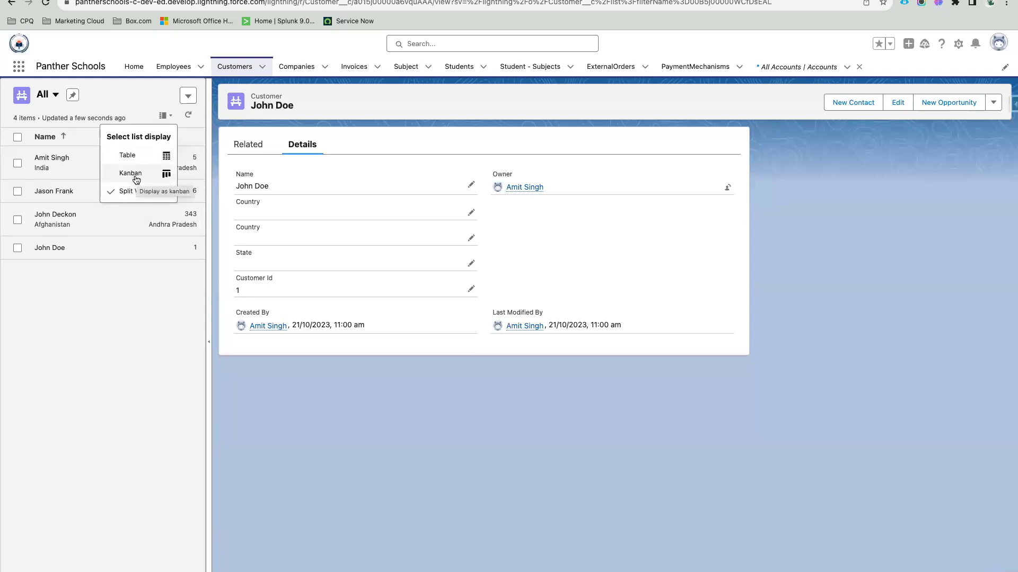
left_click(333, 111)
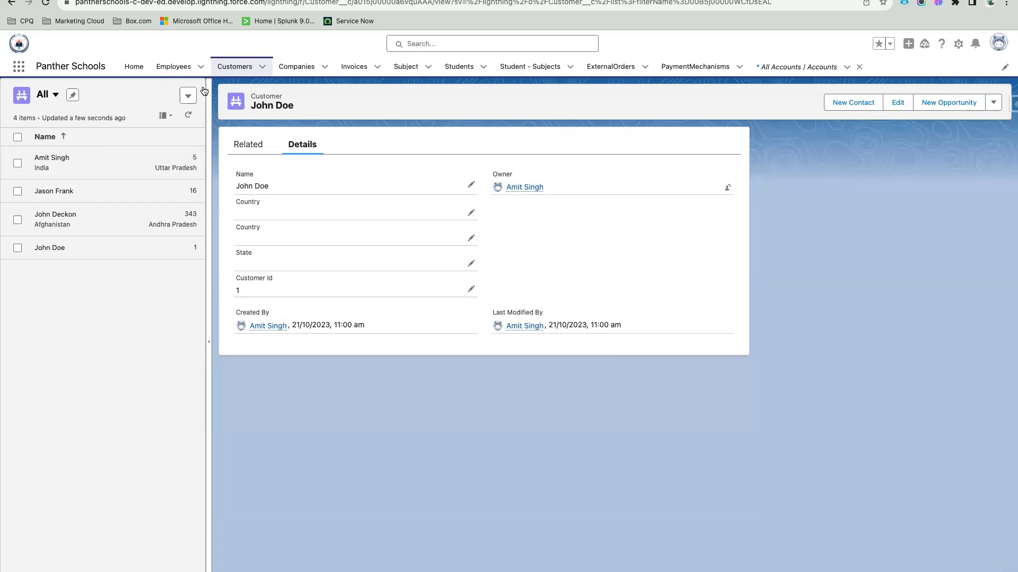
Step: Return to Employees and open the first Recently Viewed employee's record in split view
left_click(175, 73)
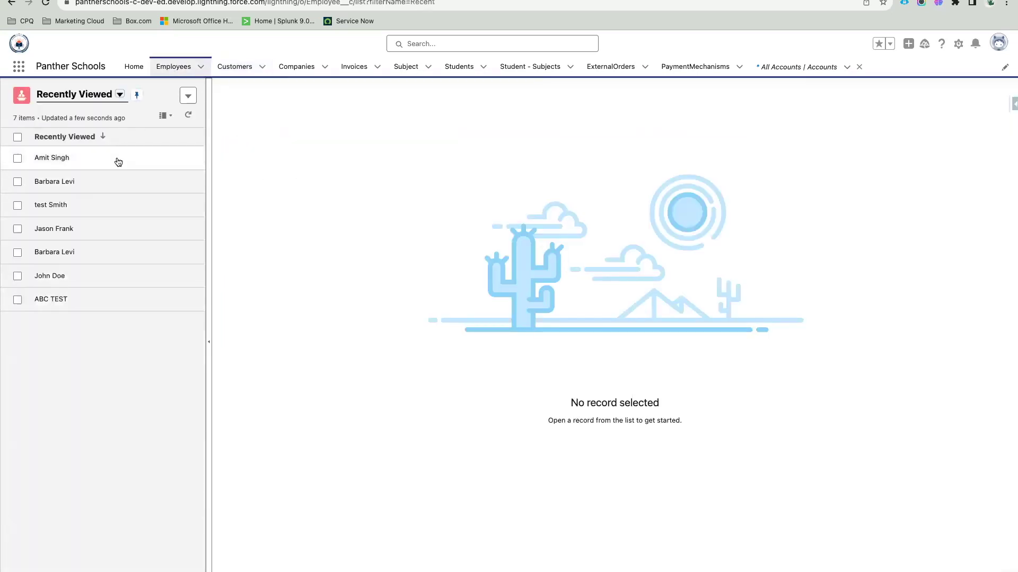
left_click(118, 160)
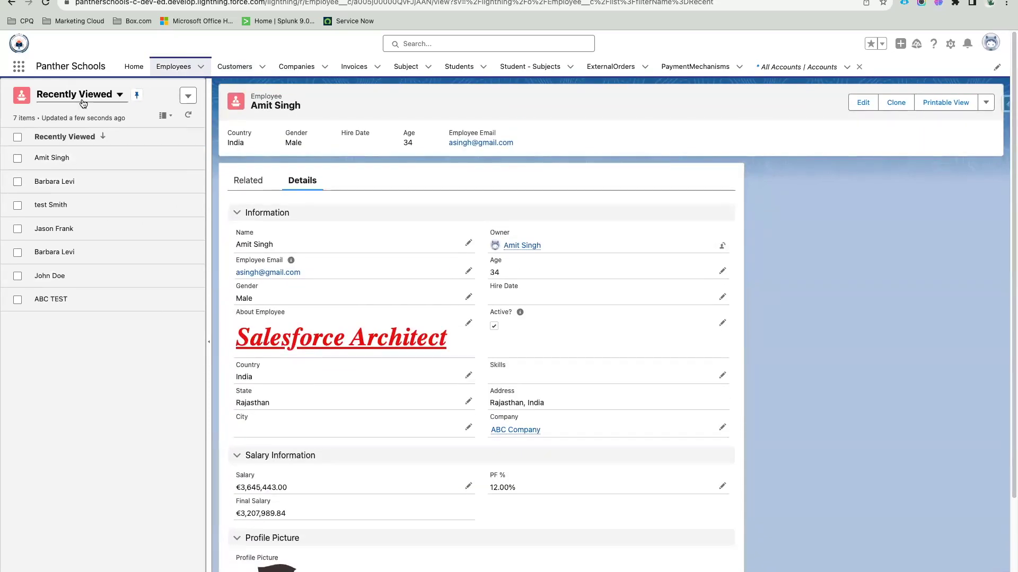
left_click(81, 95)
left_click(98, 411)
scroll(286, 328, "down", 3)
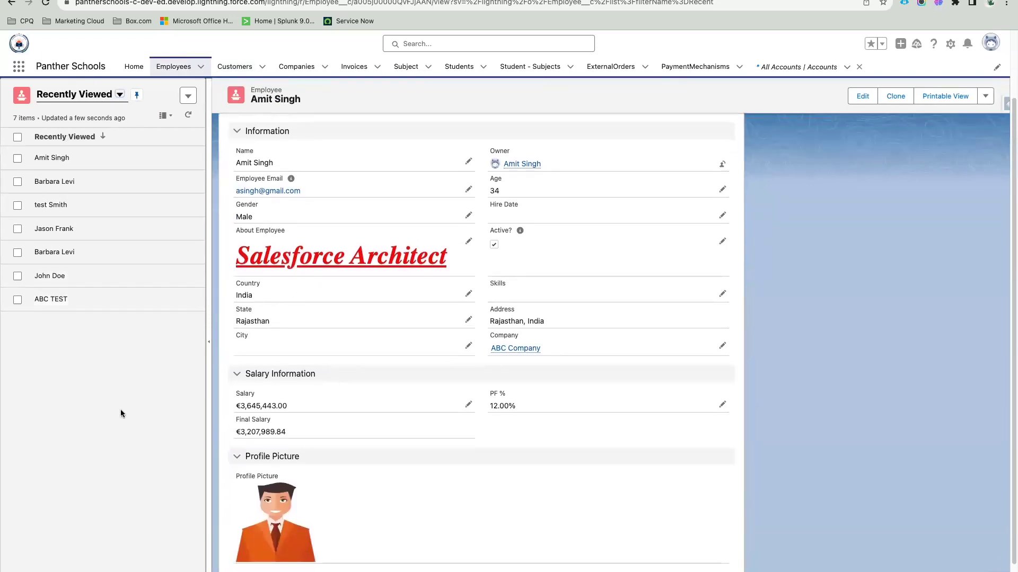
scroll(345, 379, "down", 2)
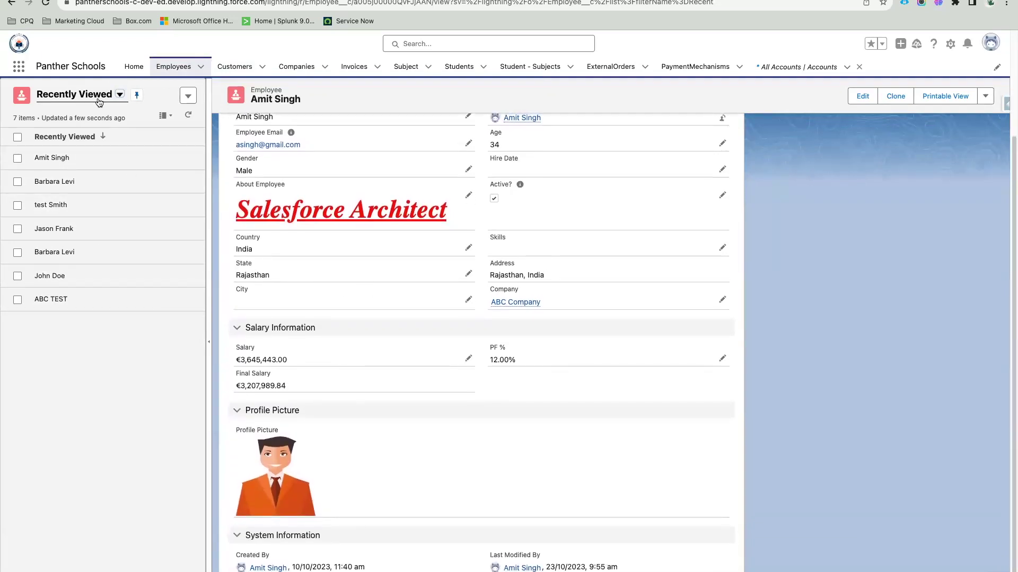
scroll(90, 227, "up", 4)
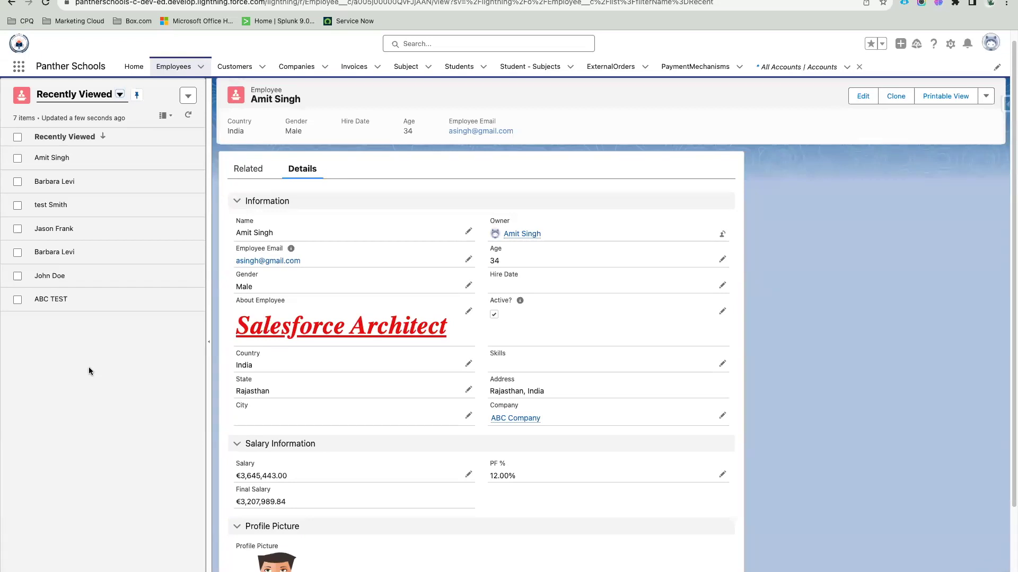
Step: Switch the Employees Recently Viewed list to a Kanban board display
left_click(168, 117)
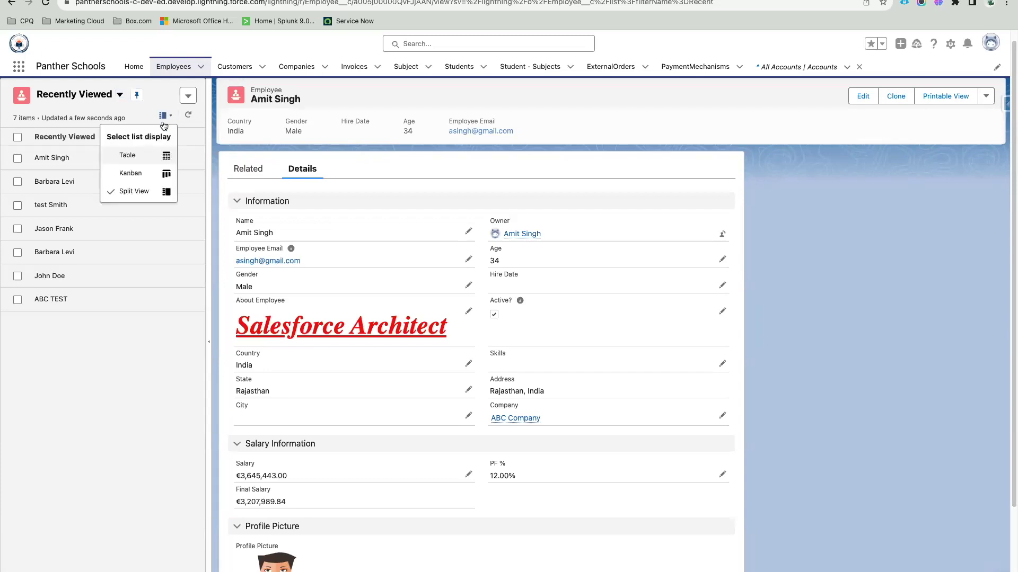
left_click(129, 176)
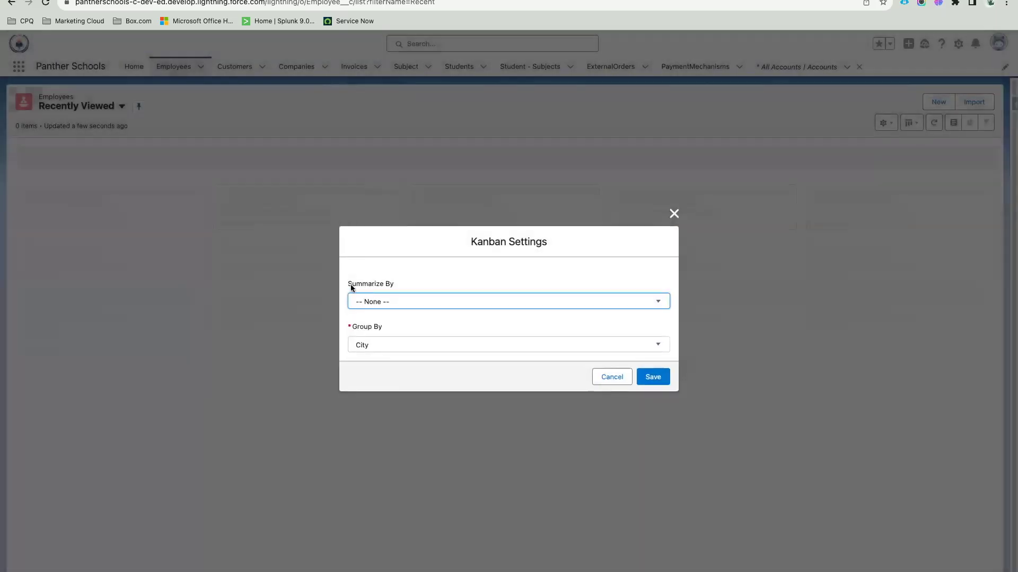
left_click_drag(346, 283, 397, 284)
left_click(429, 273)
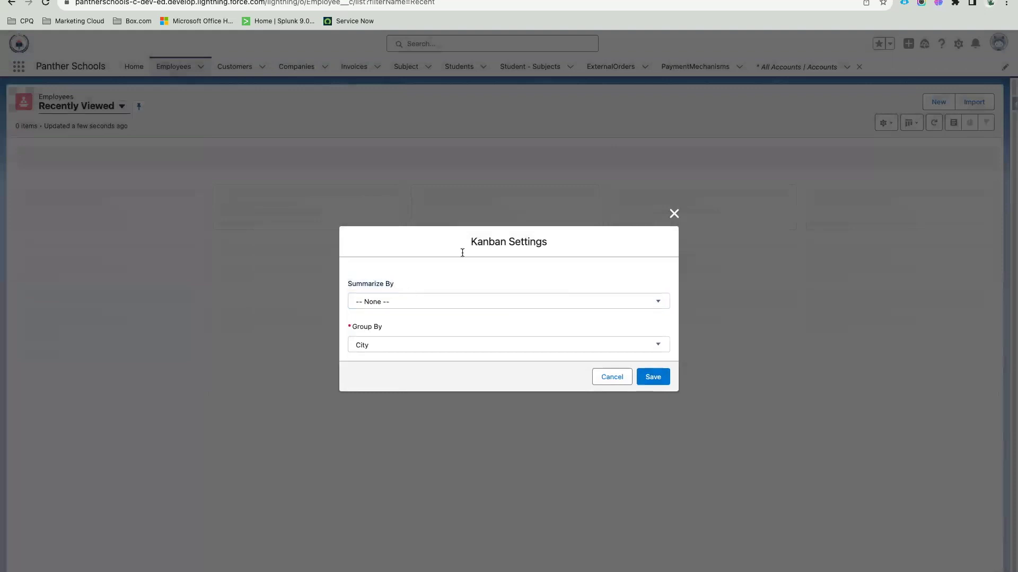
double_click(491, 239)
left_click(387, 284)
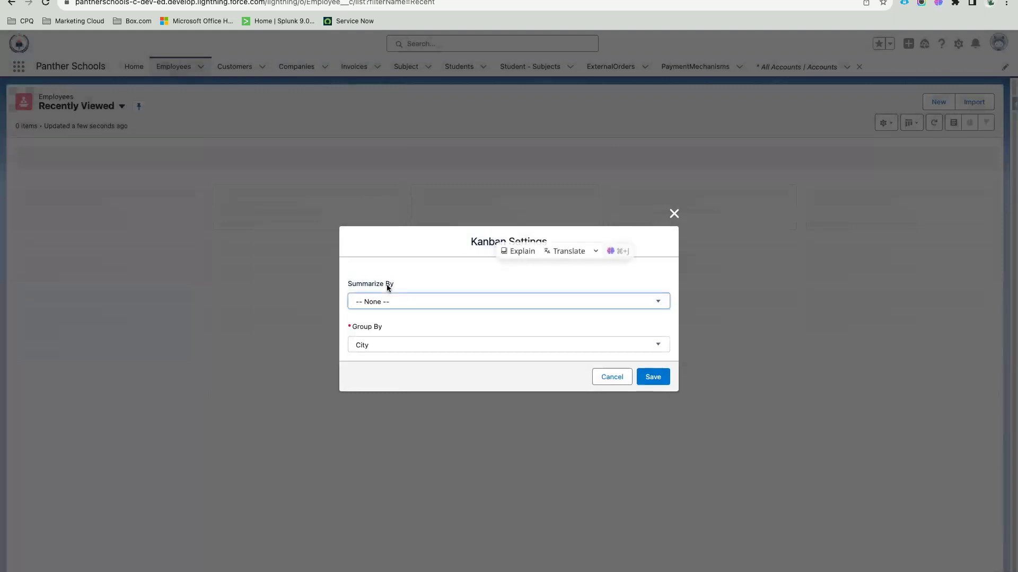
left_click_drag(345, 285, 403, 283)
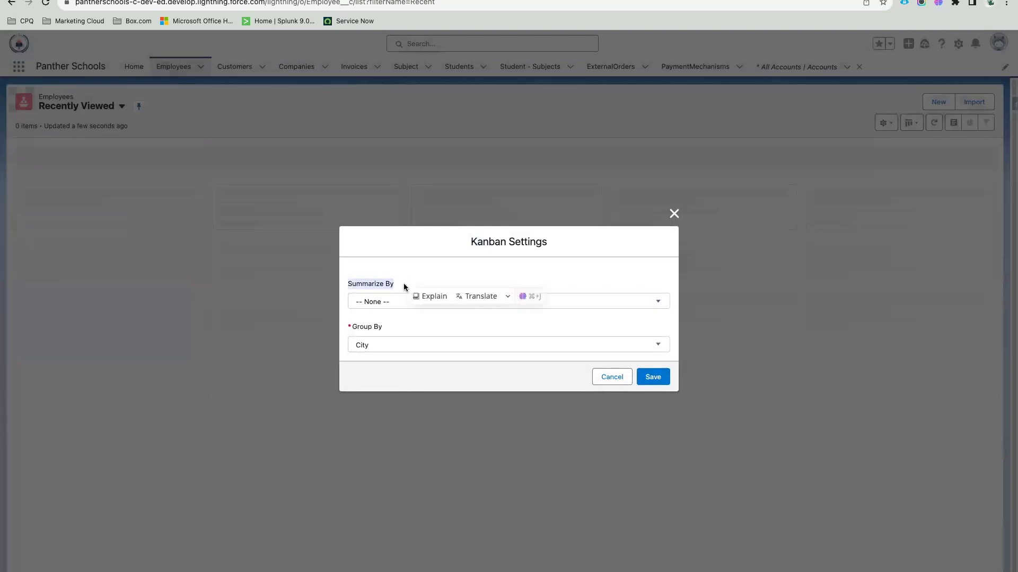
left_click(416, 282)
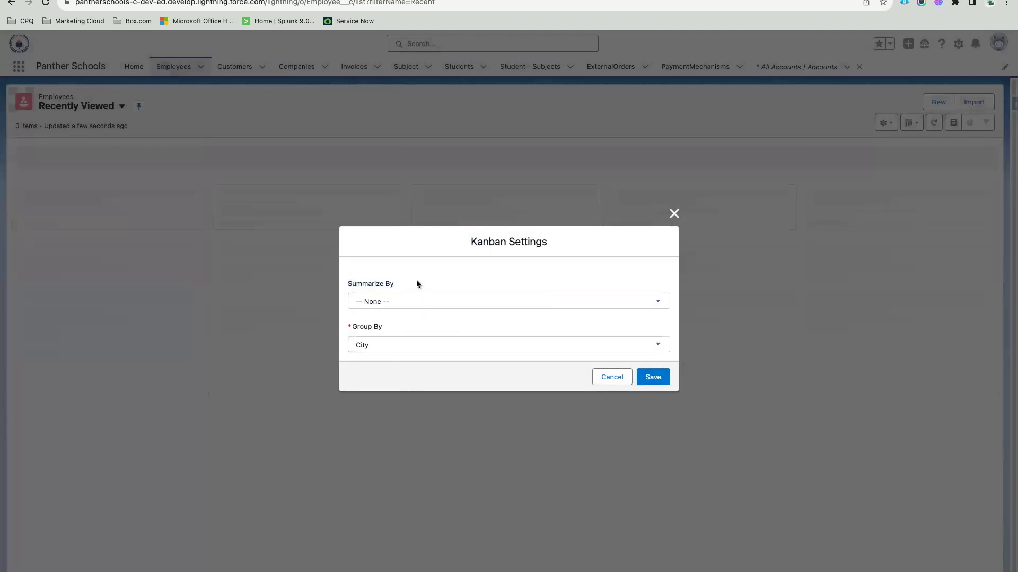
Step: Set the Kanban to summarize by Final Salary and group by Country, then save
left_click(397, 301)
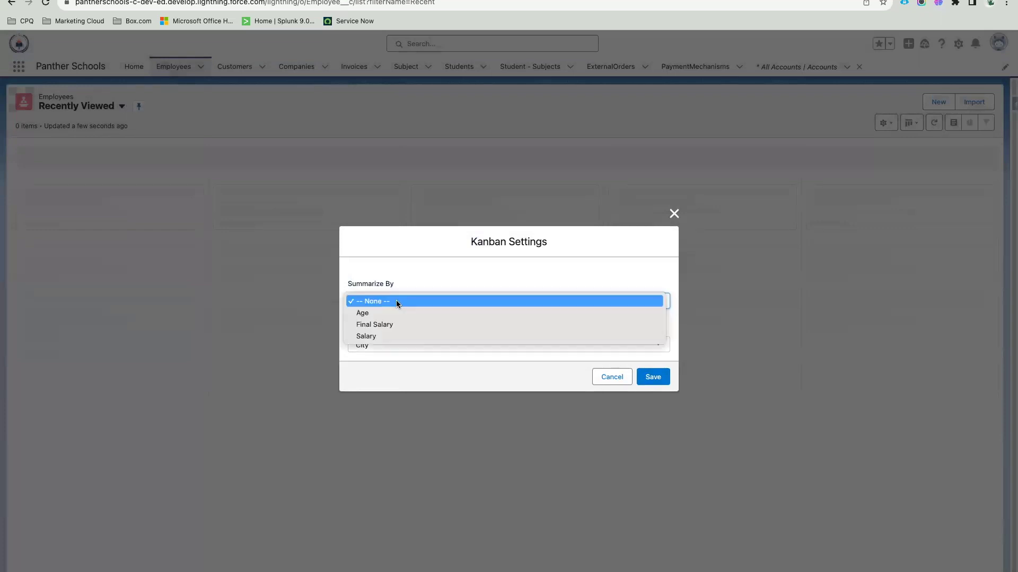
left_click(408, 327)
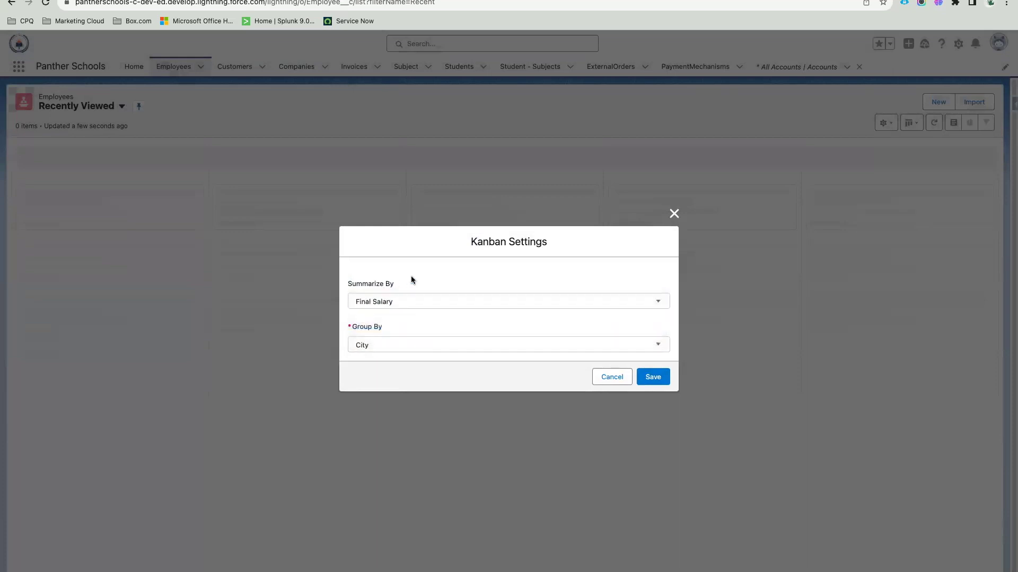
left_click_drag(352, 327, 384, 329)
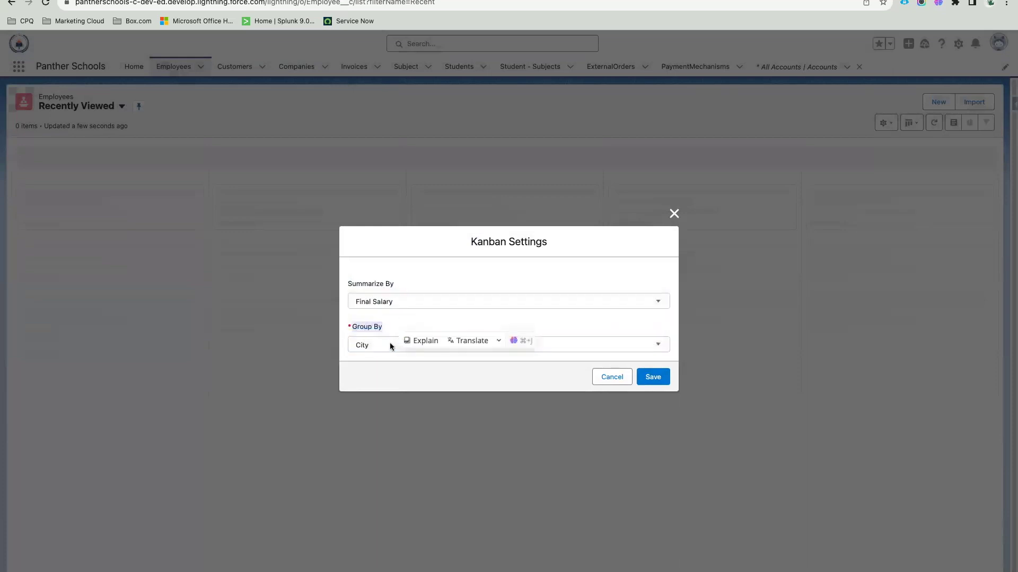
left_click(389, 343)
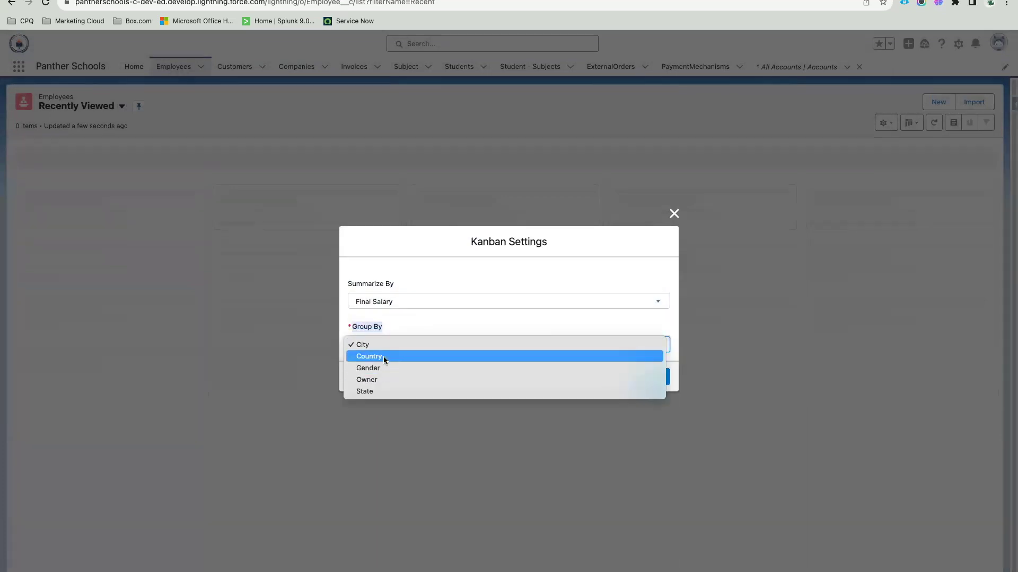
left_click(383, 356)
left_click(421, 329)
left_click(653, 378)
left_click(611, 378)
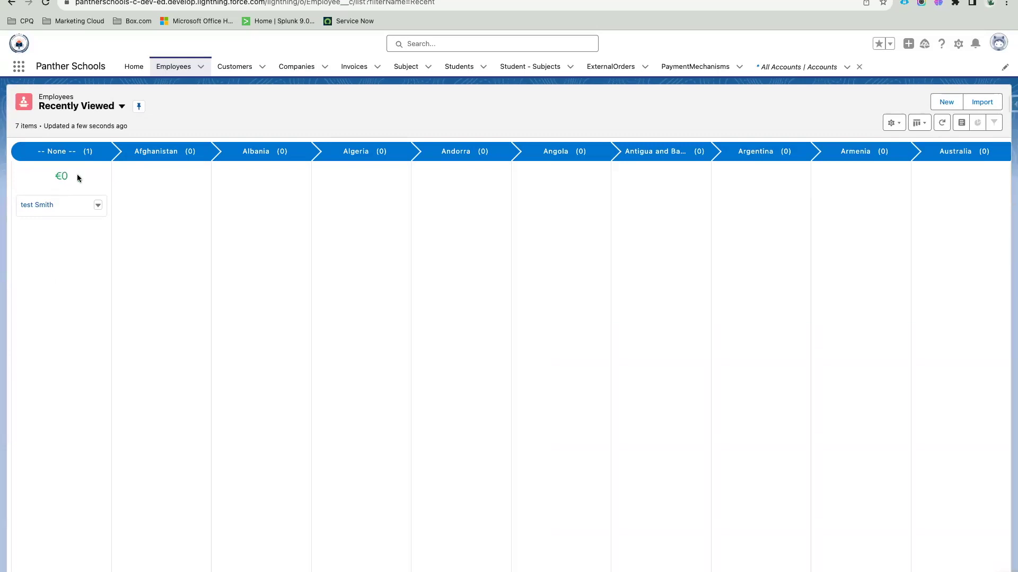
scroll(554, 406, "right", 10)
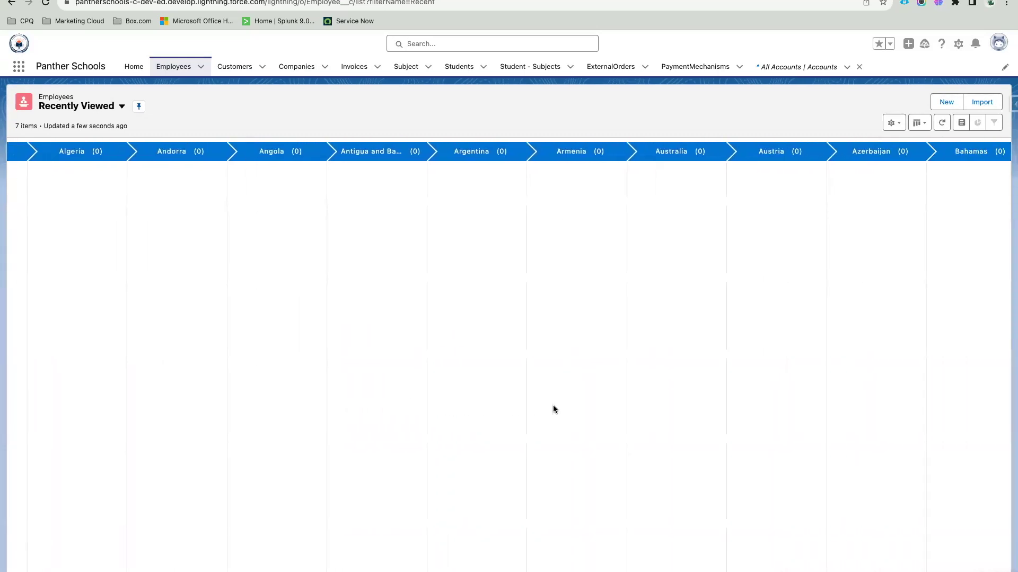
scroll(554, 406, "right", 12)
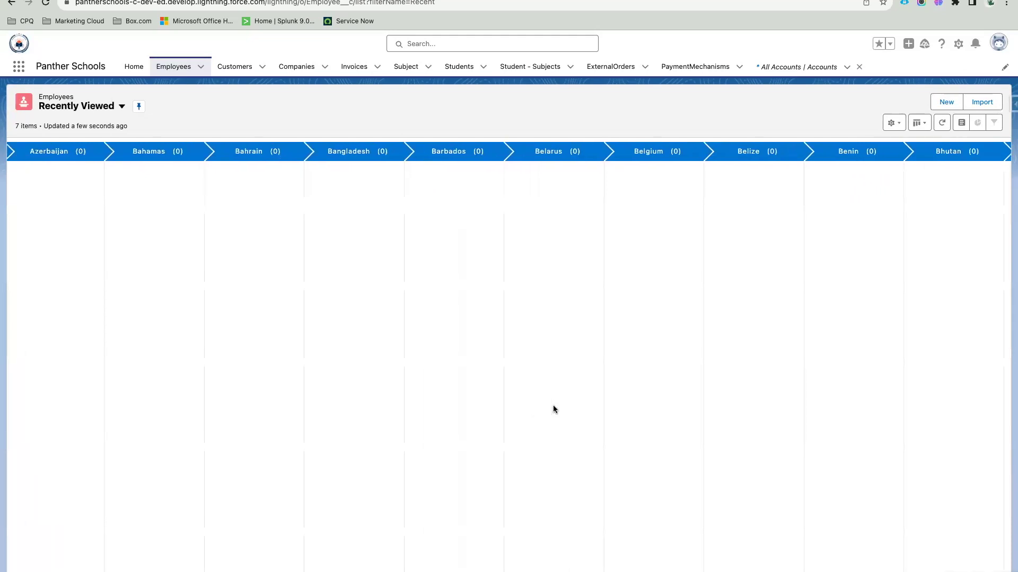
scroll(554, 409, "right", 10)
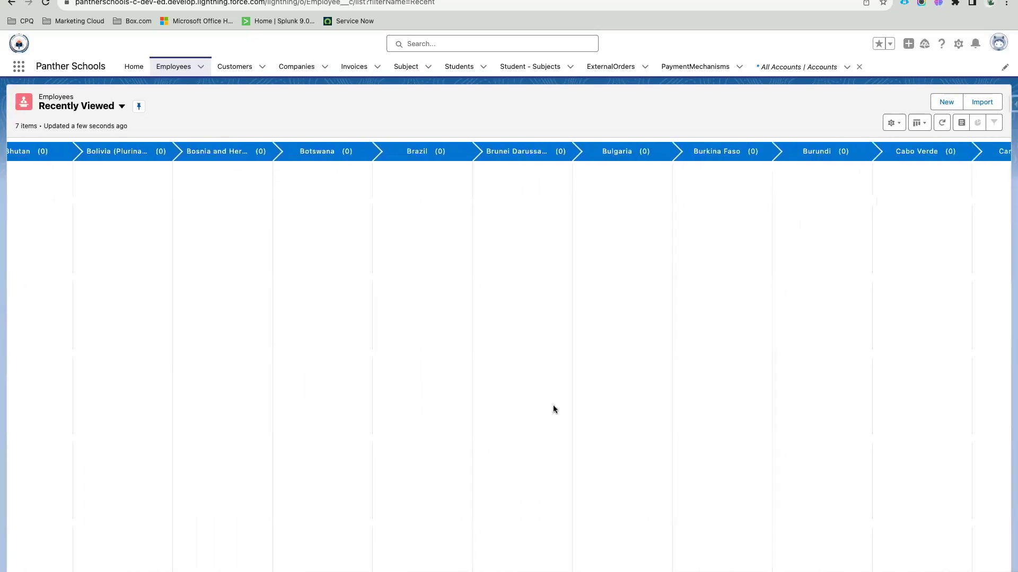
scroll(554, 409, "right", 10)
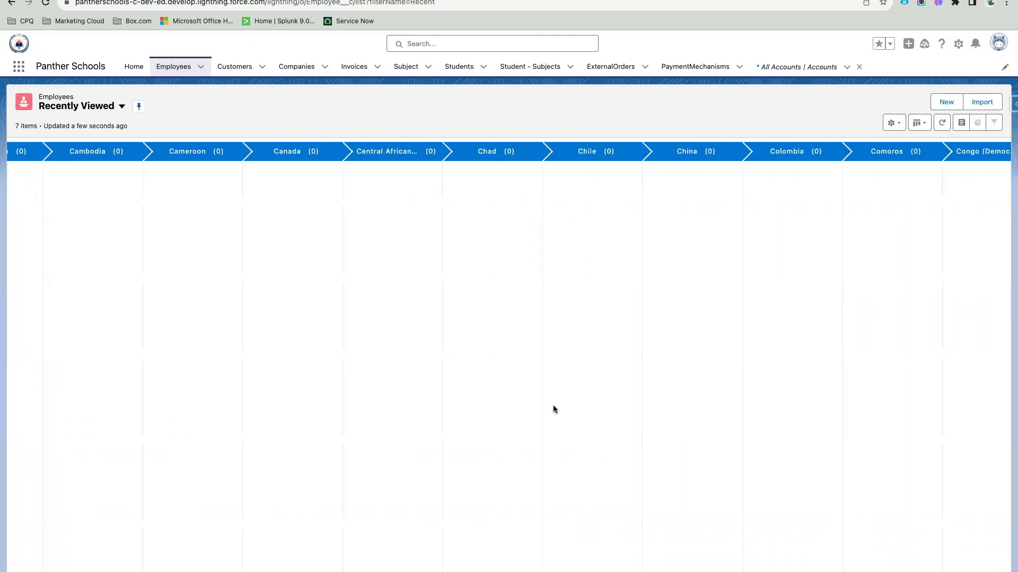
scroll(554, 409, "right", 10)
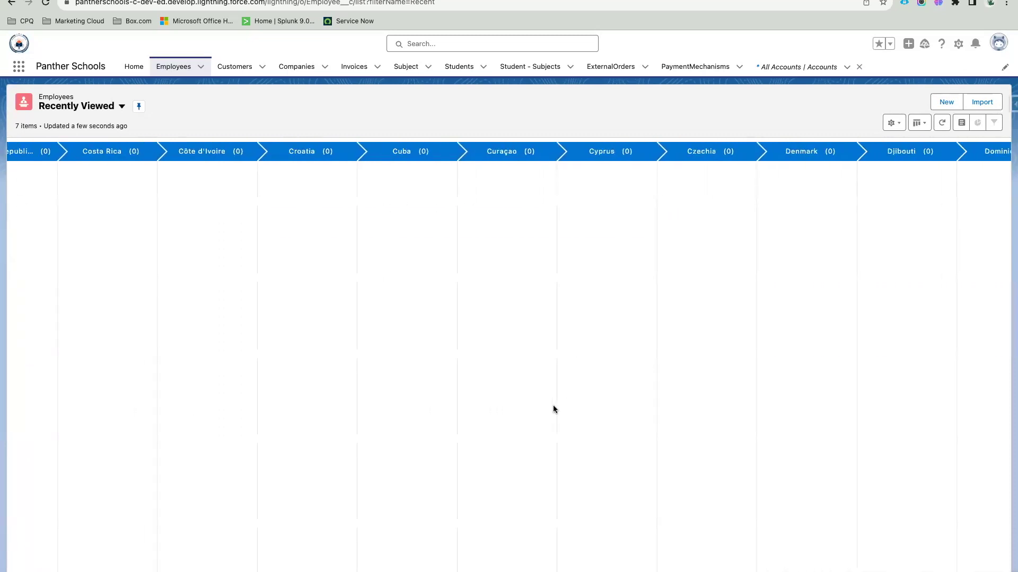
scroll(553, 409, "right", 10)
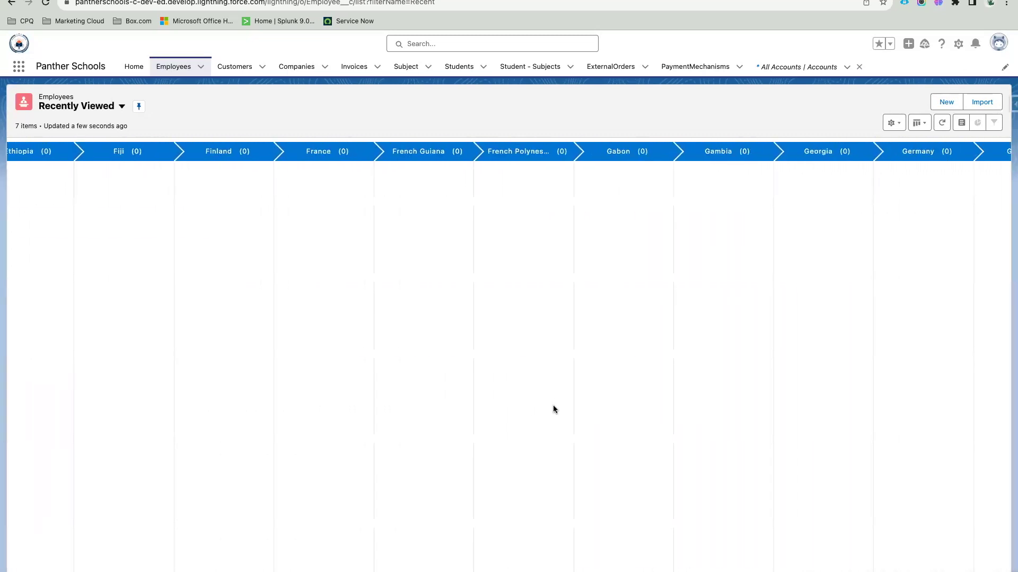
scroll(554, 409, "right", 10)
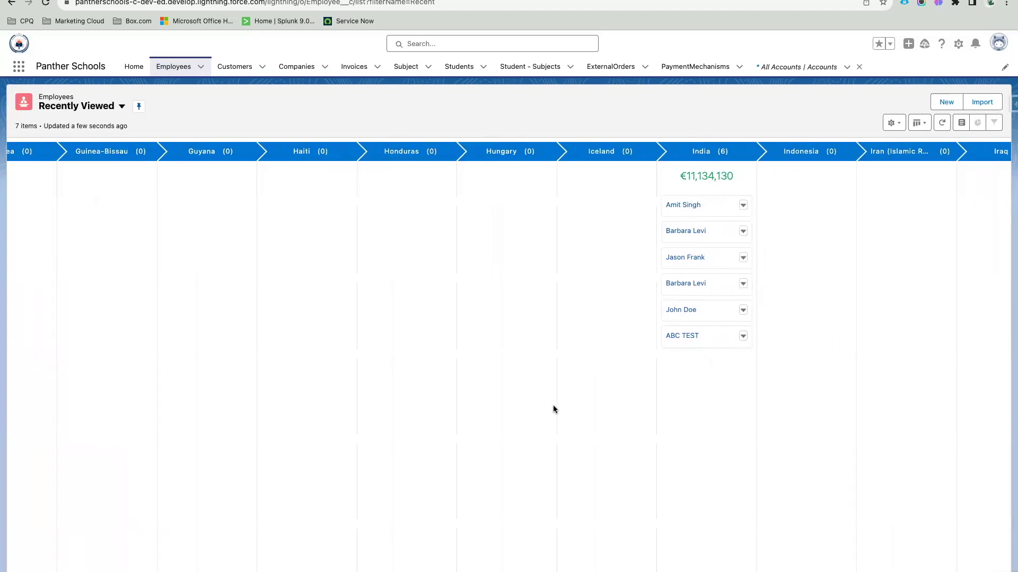
scroll(553, 409, "left", 3)
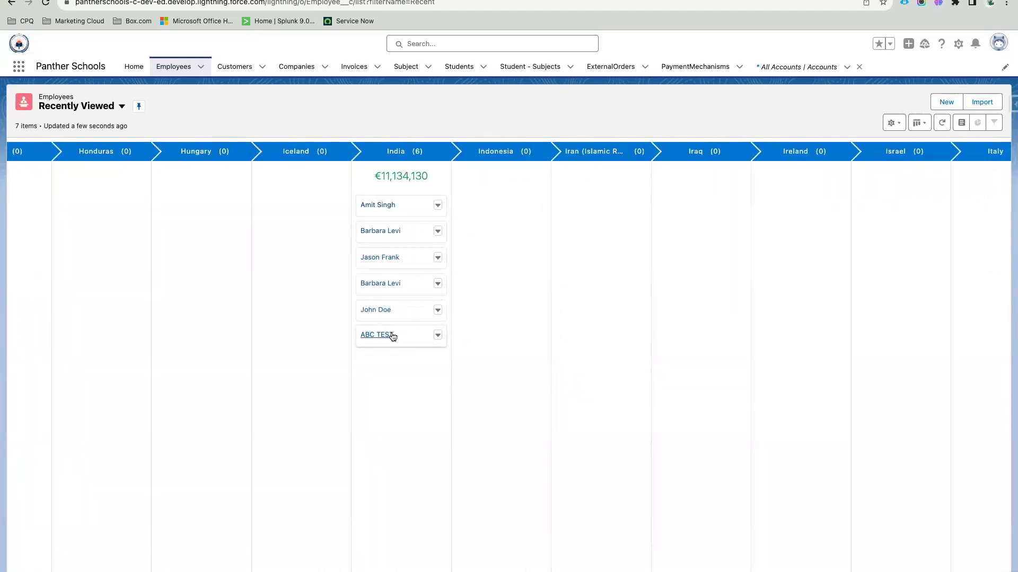
double_click(392, 178)
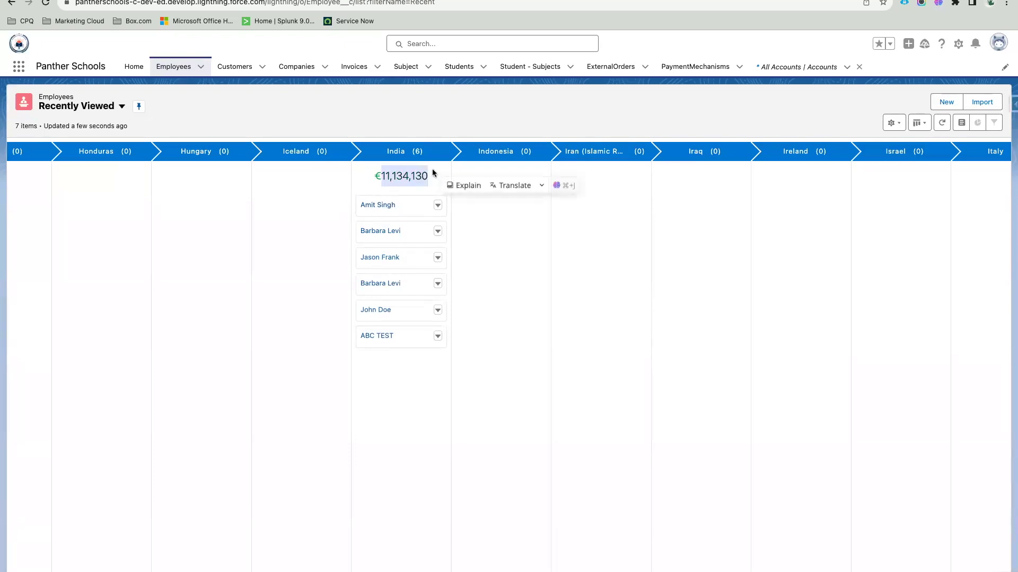
left_click(432, 181)
left_click_drag(428, 177, 381, 176)
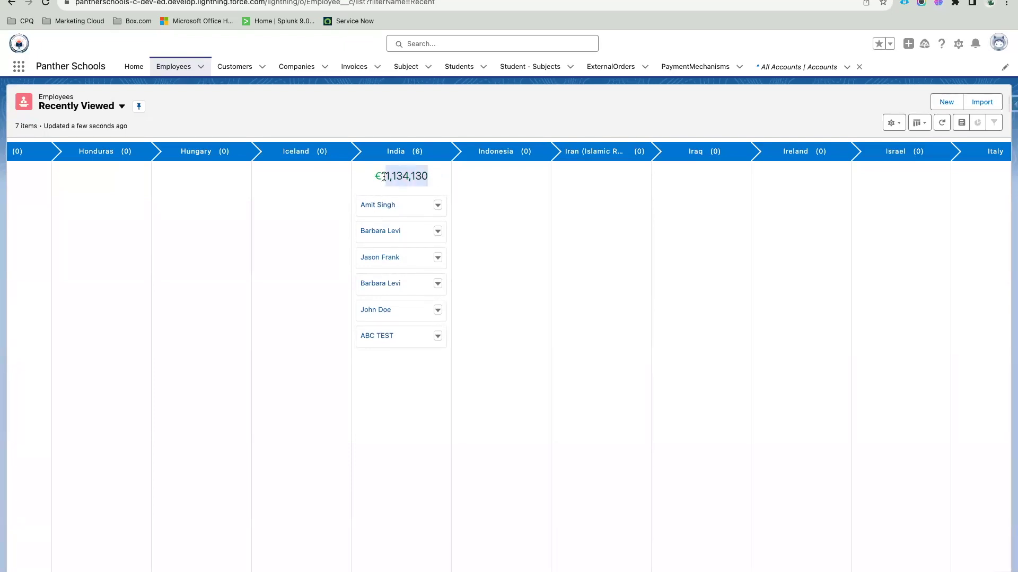
left_click(383, 175)
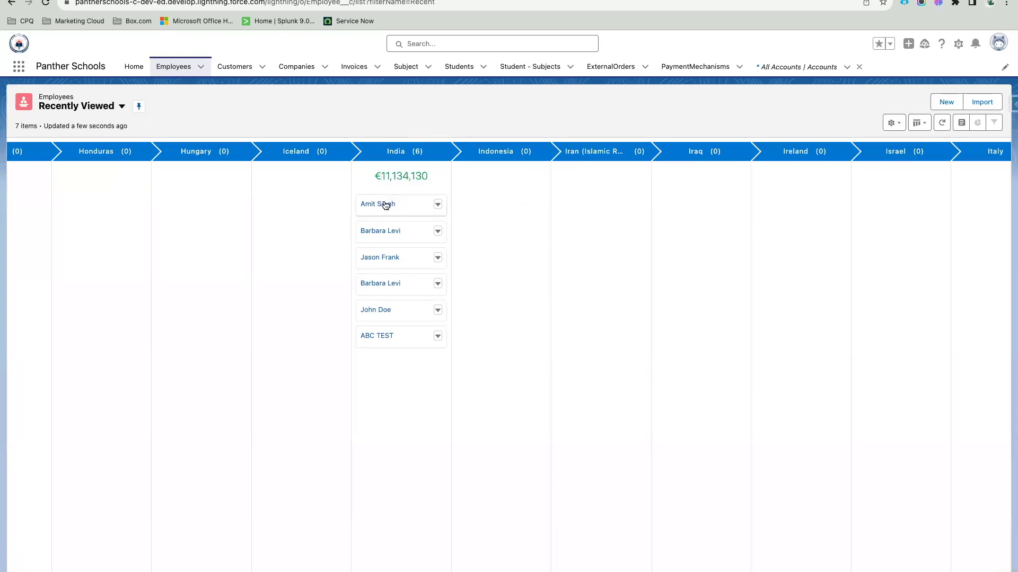
left_click_drag(380, 177, 428, 176)
left_click(418, 409)
Step: Drag ABC TEST to Indonesia with hire date 24/10/2023, age 34, salary 24,52,445, PF 13%
left_click_drag(403, 343, 487, 198)
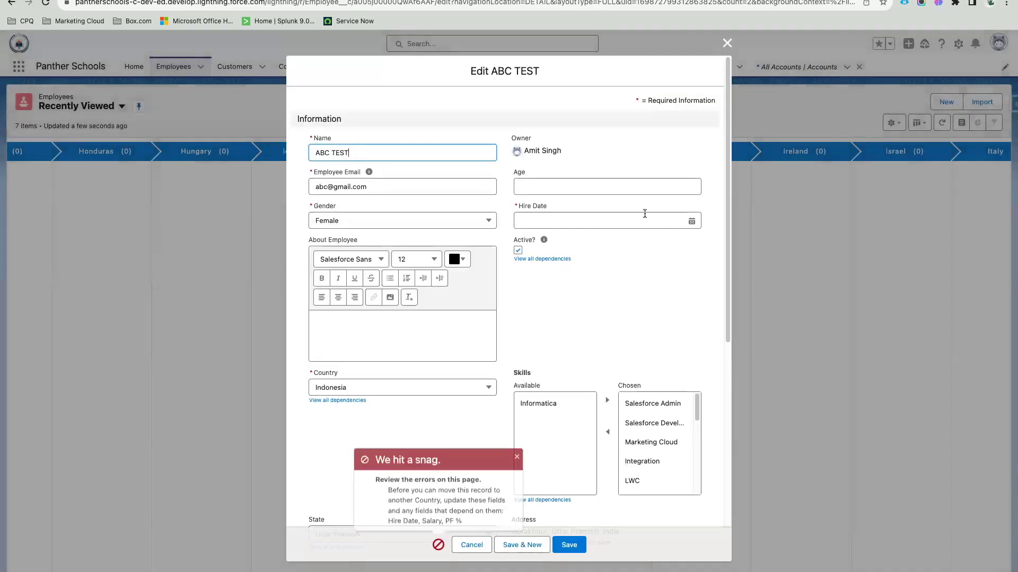
left_click(573, 220)
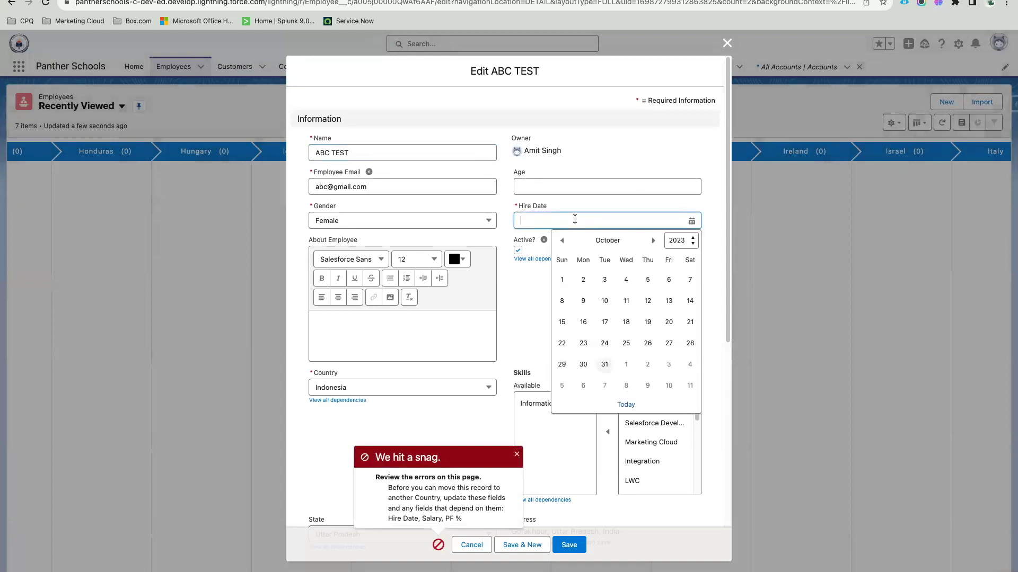
left_click(601, 339)
left_click(538, 189)
type("34")
scroll(559, 299, "down", 4)
scroll(449, 360, "down", 10)
left_click(383, 276)
type("24,52,445")
left_click(548, 269)
type("13")
left_click(555, 245)
left_click(570, 545)
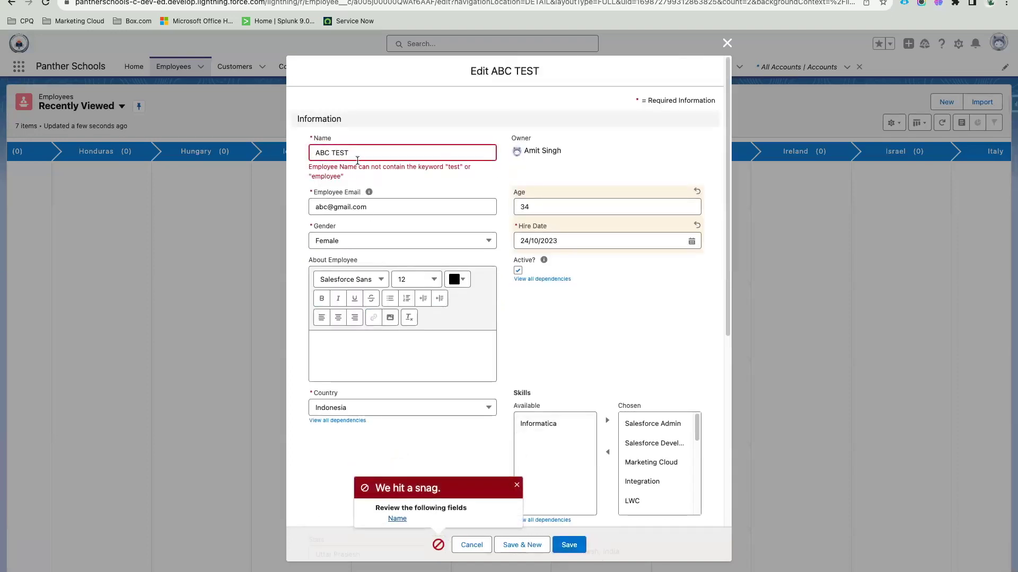
Step: Rename the employee to 'ABC Employee', then 'ABCDemo', attempting to save each time
left_click(325, 153)
key("End")
key("BackSpace")
key("BackSpace")
key("BackSpace")
key("BackSpace")
type("Employee")
key("Return")
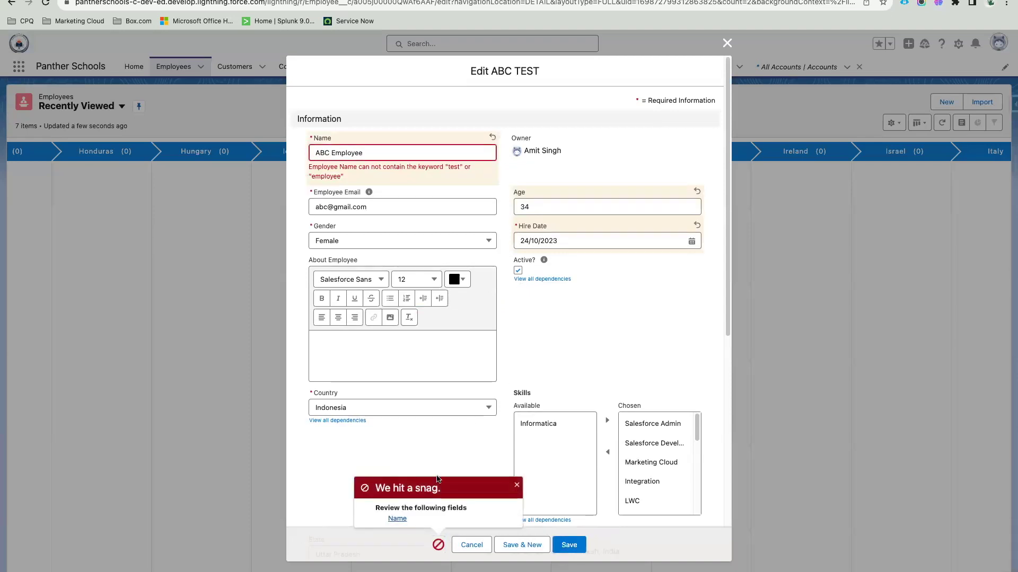
left_click_drag(331, 153, 366, 152)
type("Demo")
left_click(566, 545)
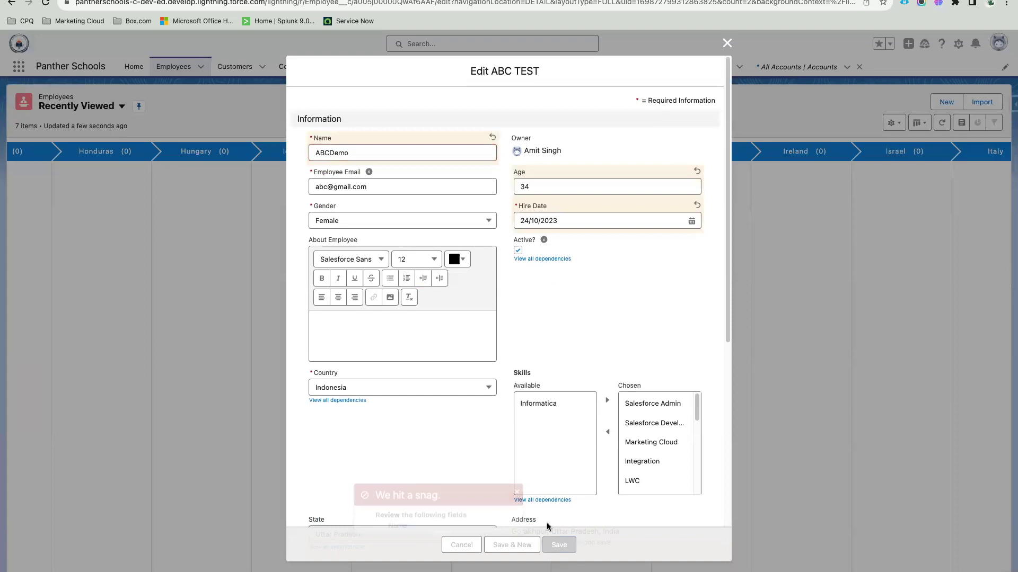
Step: Replace the whole name with a generic person's name and save the record
left_click(330, 153)
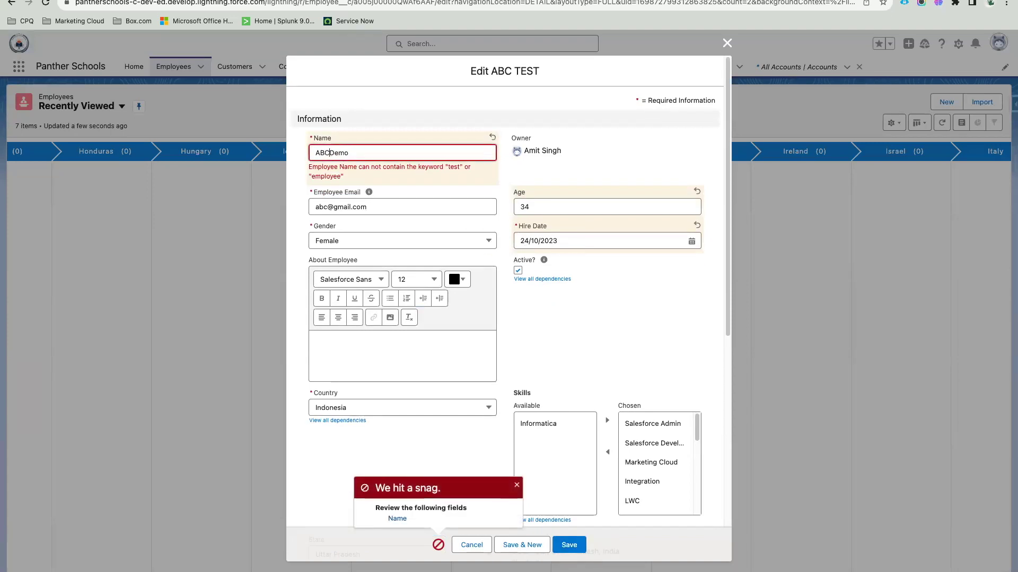
triple_click(341, 152)
key("BackSpace")
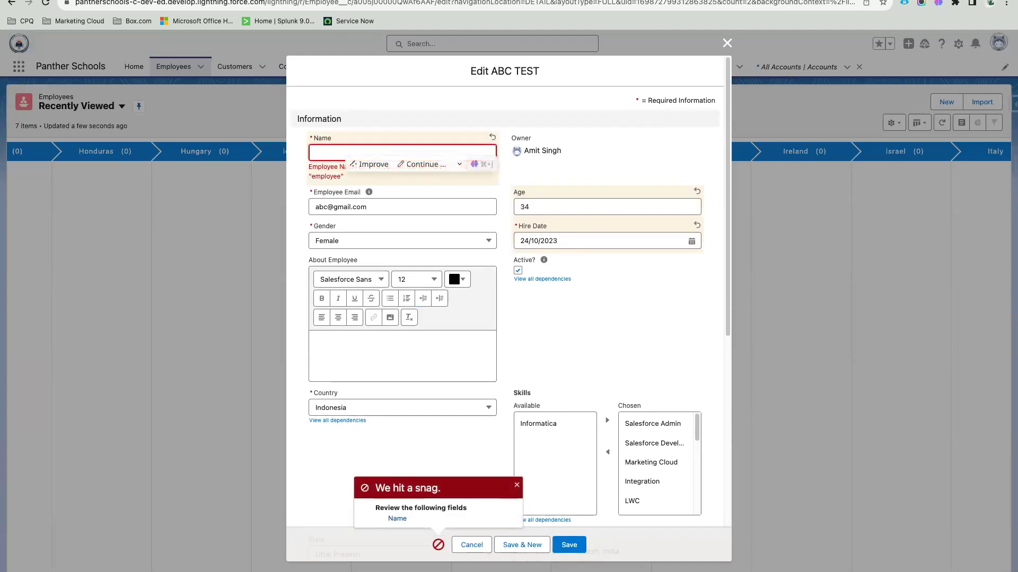
type("John Doe")
left_click(563, 546)
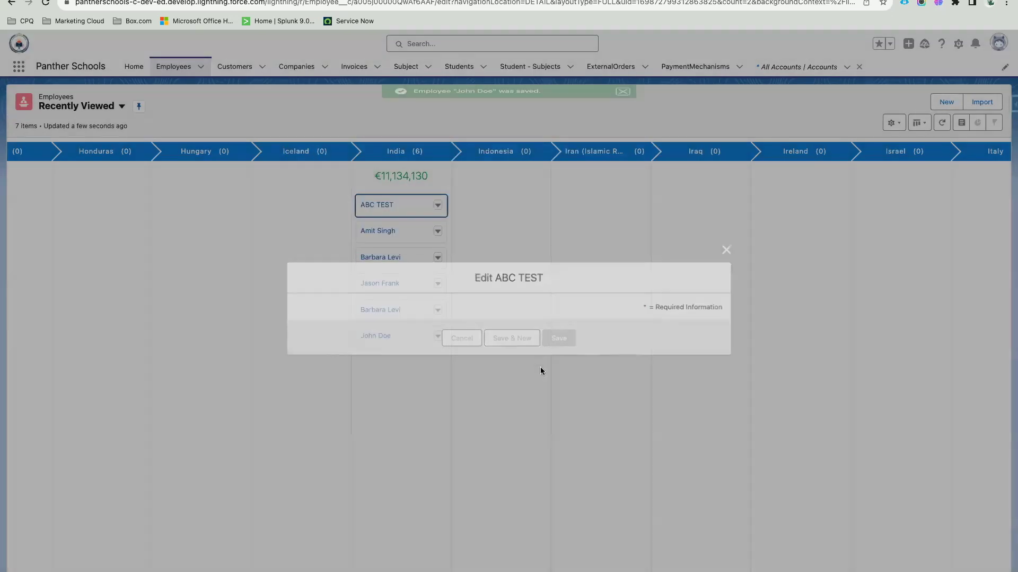
Step: Discard the reopened employee edit form
scroll(623, 315, "right", 15)
scroll(623, 317, "right", 10)
scroll(623, 316, "left", 15)
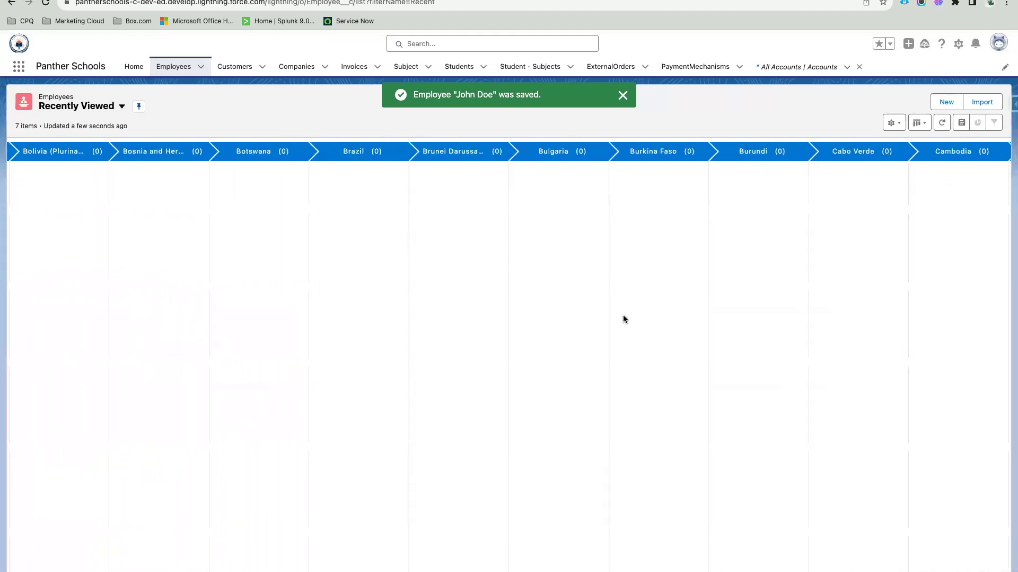
scroll(622, 319, "left", 20)
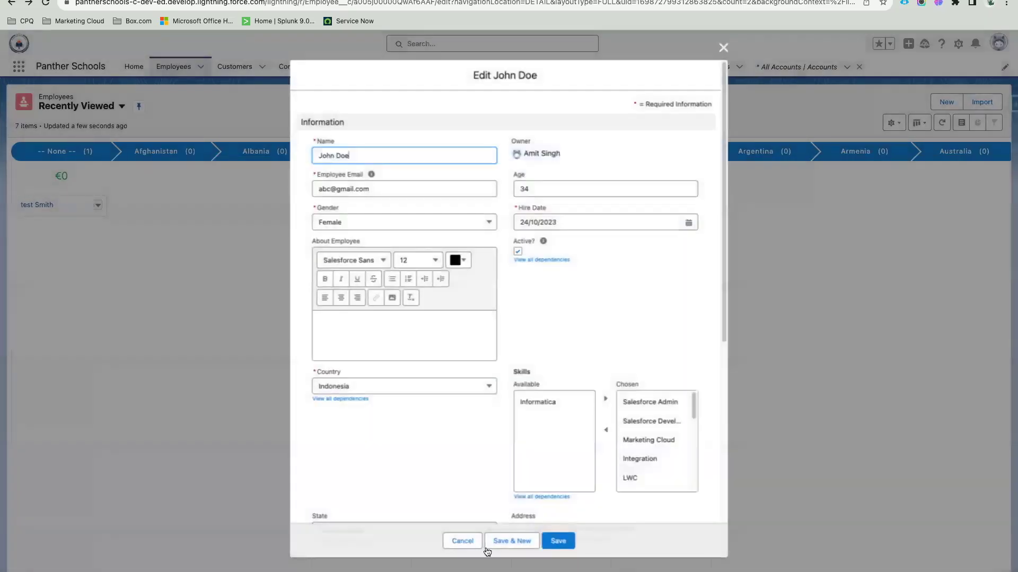
left_click(463, 542)
Step: Drag an India employee card to Iceland, set hire date 25/10/2023 and save
scroll(692, 367, "right", 10)
scroll(692, 367, "right", 20)
scroll(692, 367, "right", 20)
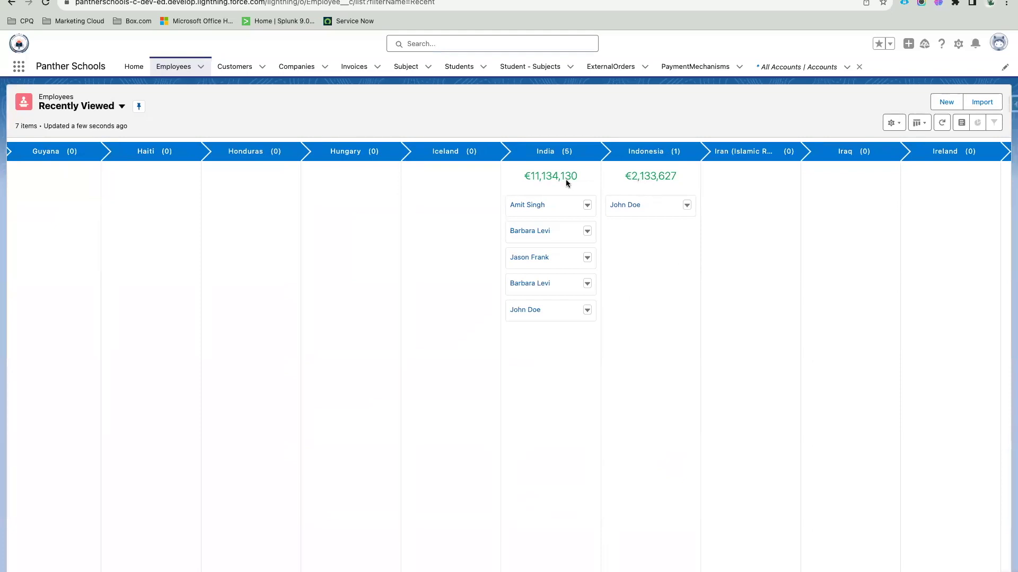
left_click_drag(546, 227, 432, 227)
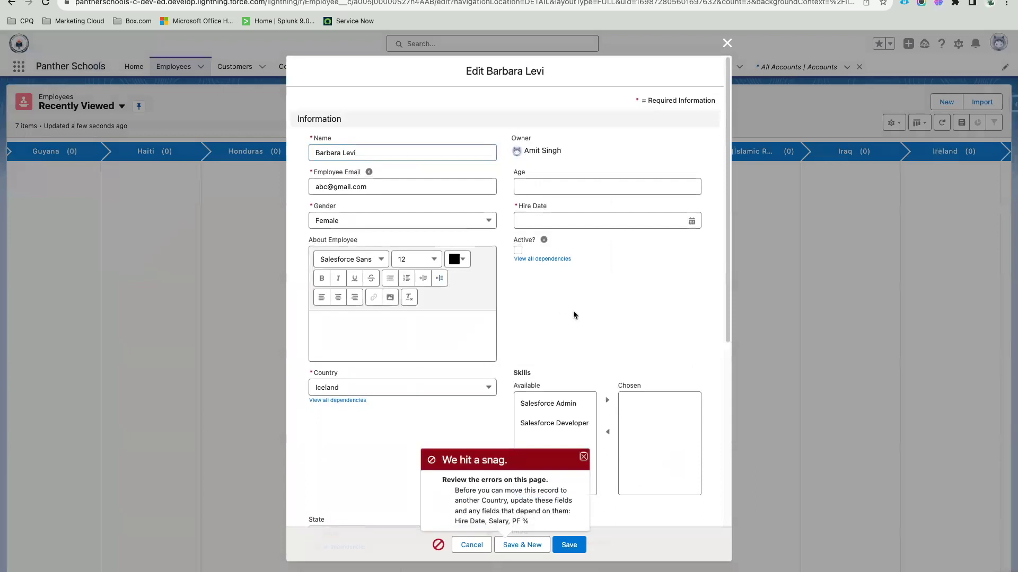
scroll(574, 317, "down", 3)
scroll(575, 317, "up", 3)
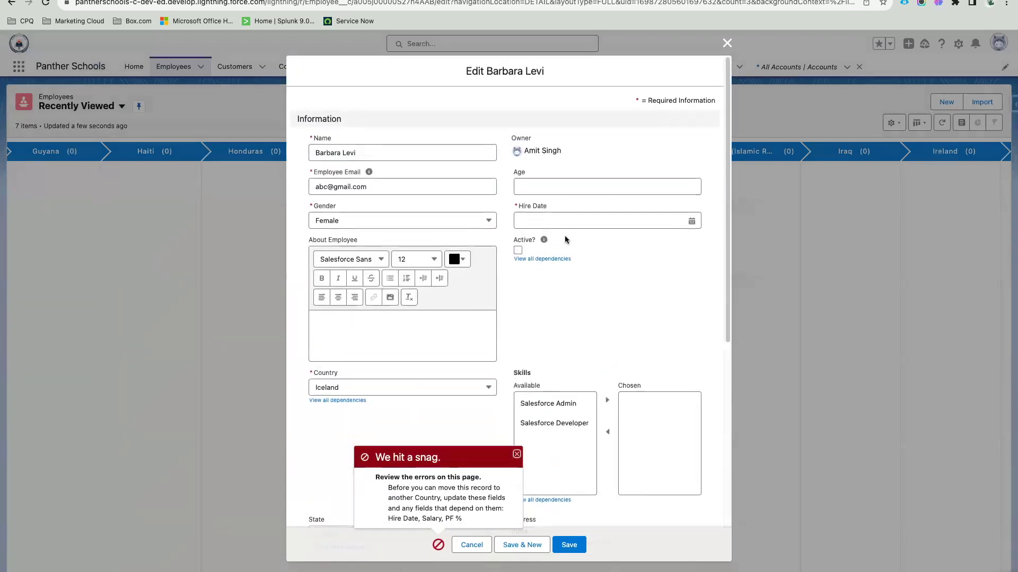
left_click(578, 220)
left_click(628, 342)
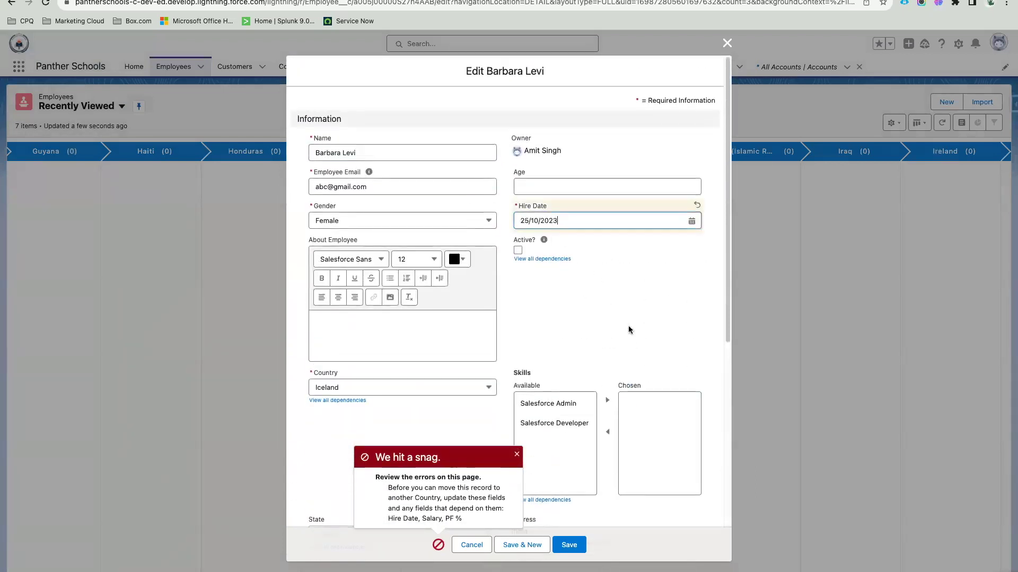
scroll(630, 330, "down", 5)
left_click(569, 545)
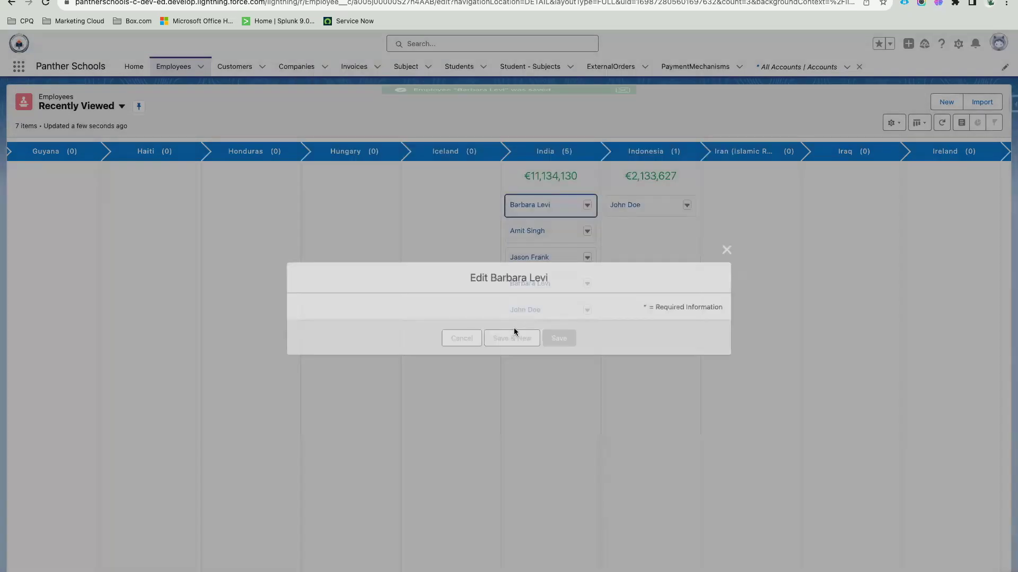
Step: Drag the employee card from the Iceland column into the Iran column
scroll(515, 473, "right", 15)
scroll(515, 472, "right", 15)
scroll(515, 473, "right", 15)
scroll(515, 475, "right", 15)
scroll(710, 352, "right", 15)
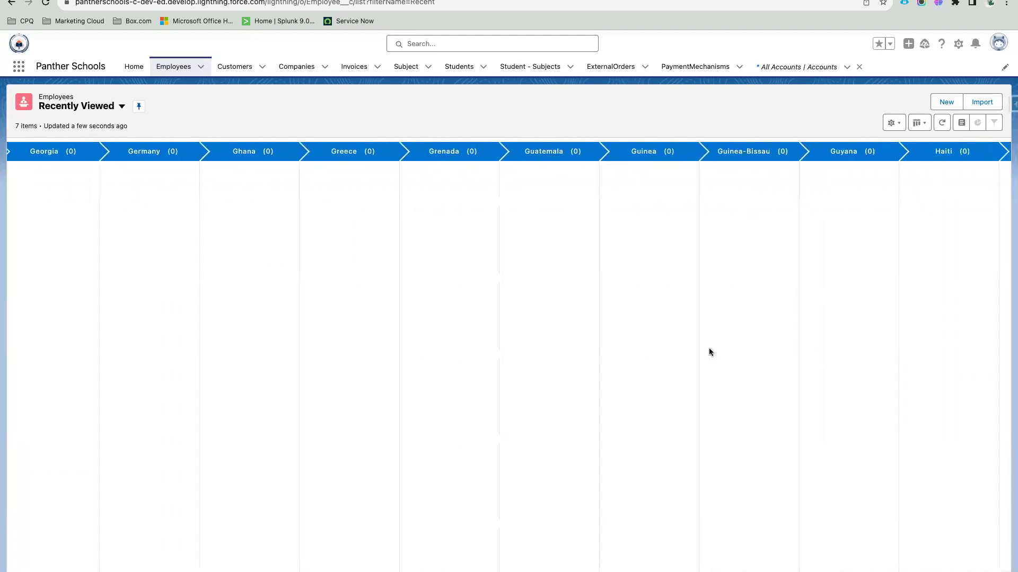
scroll(691, 278, "right", 15)
scroll(691, 279, "right", 8)
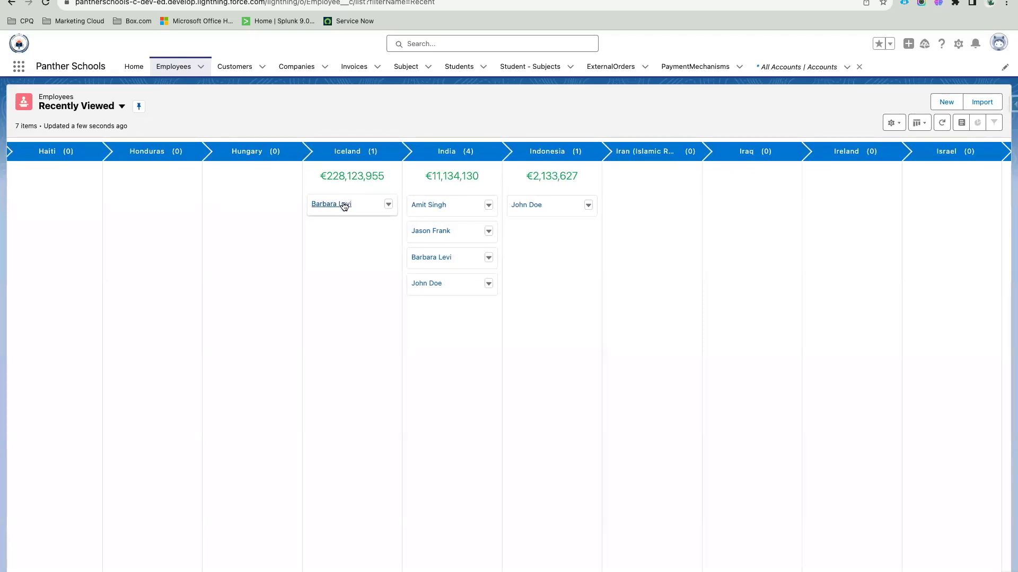
left_click_drag(339, 206, 622, 186)
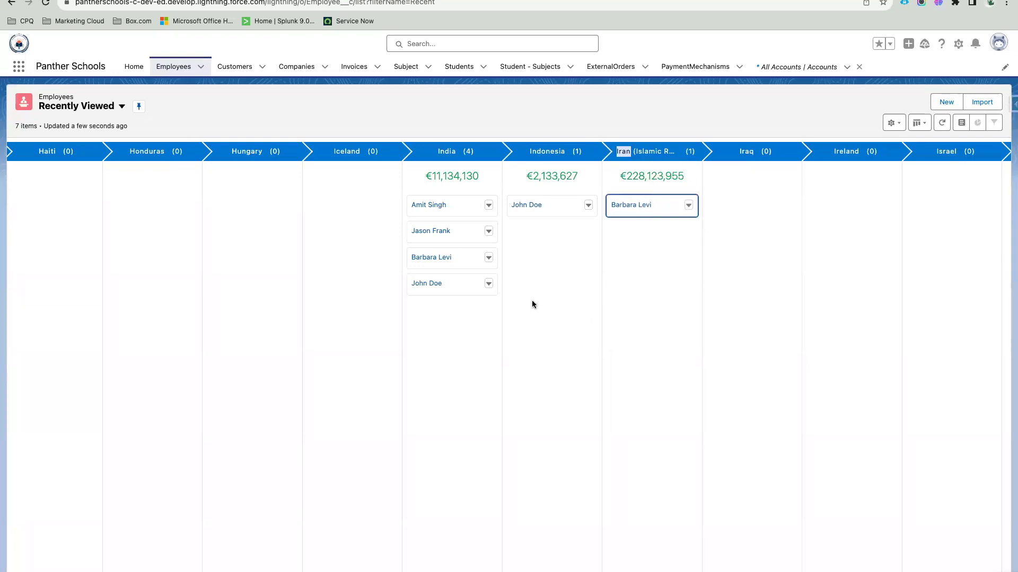
Step: Dismiss the browser context menu and an India card's actions list
right_click(539, 268)
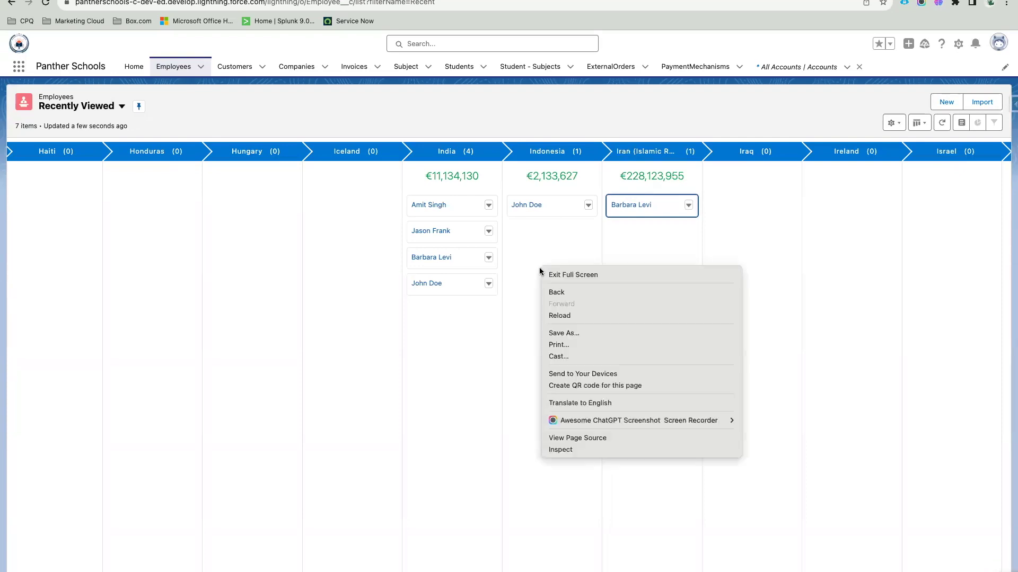
left_click(540, 234)
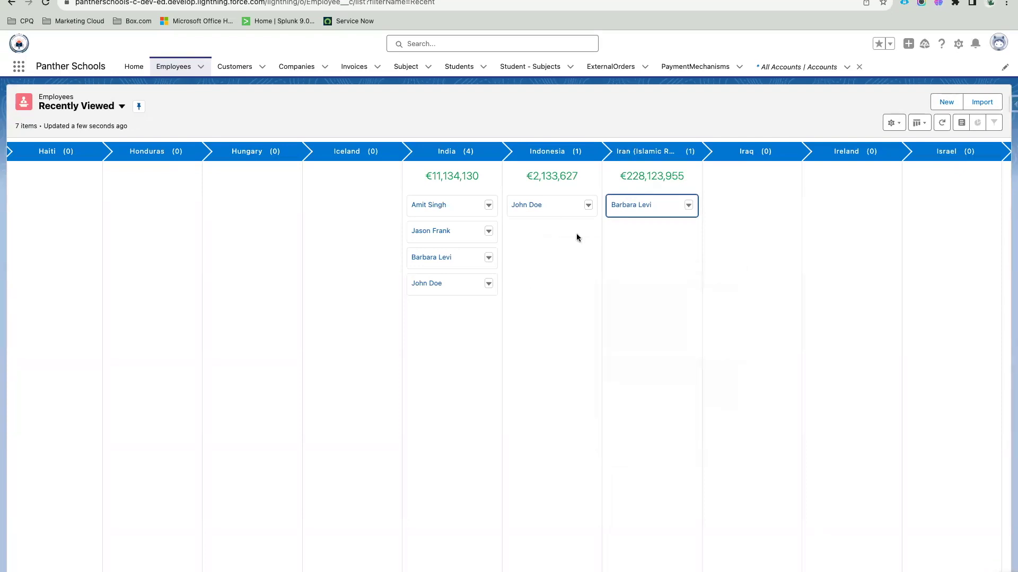
left_click(489, 207)
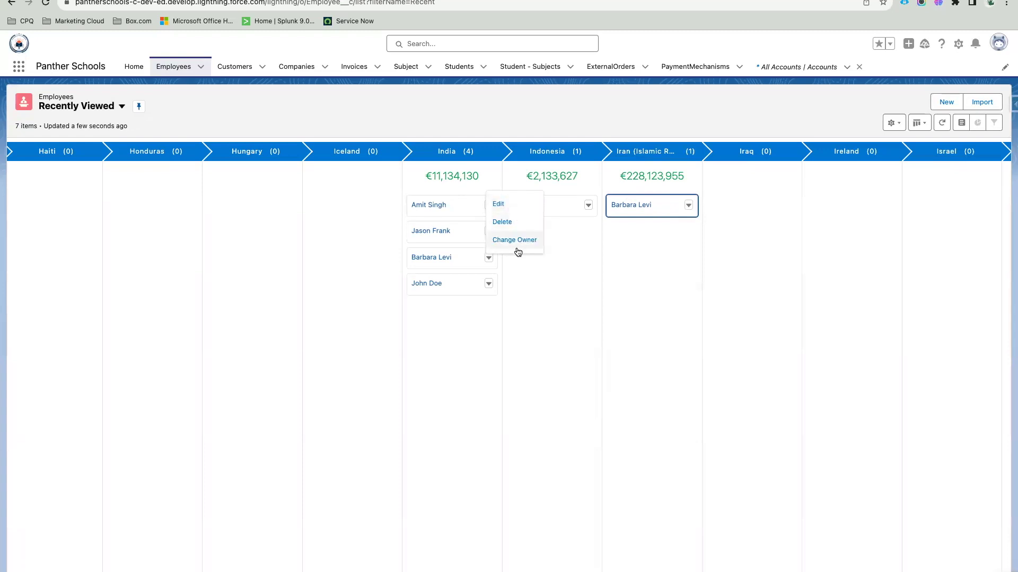
left_click(527, 318)
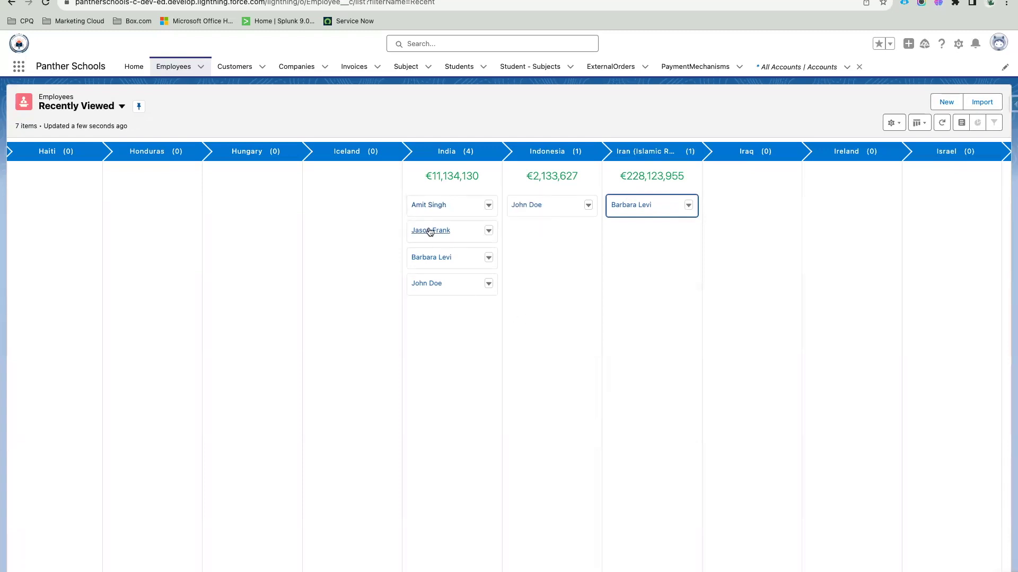
Step: Open the India employee's full record page
left_click(424, 207)
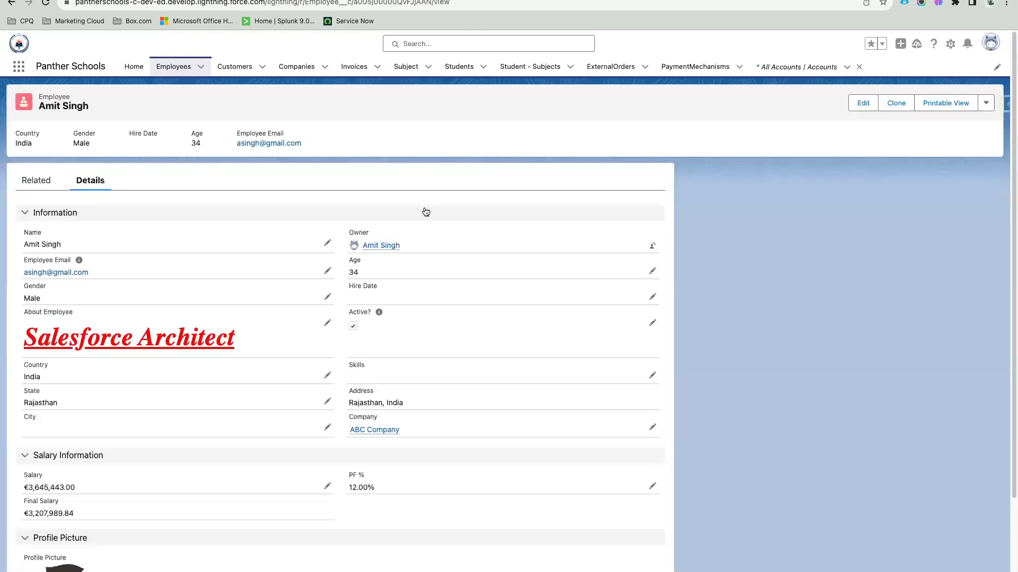
scroll(381, 317, "down", 3)
scroll(374, 245, "up", 1)
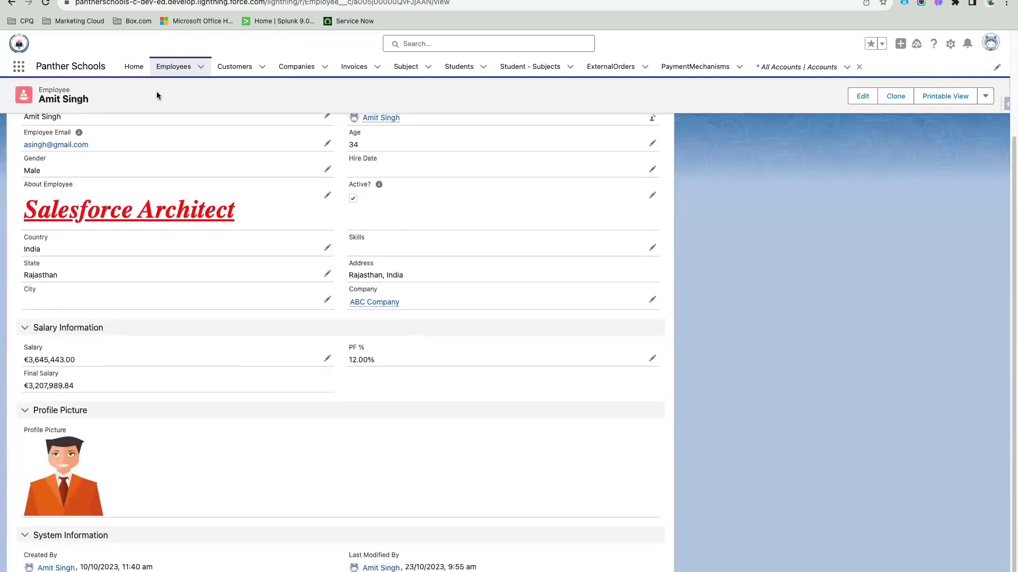
Step: Switch Employees Recently Viewed back to split view with that employee's record beside the list
left_click(173, 67)
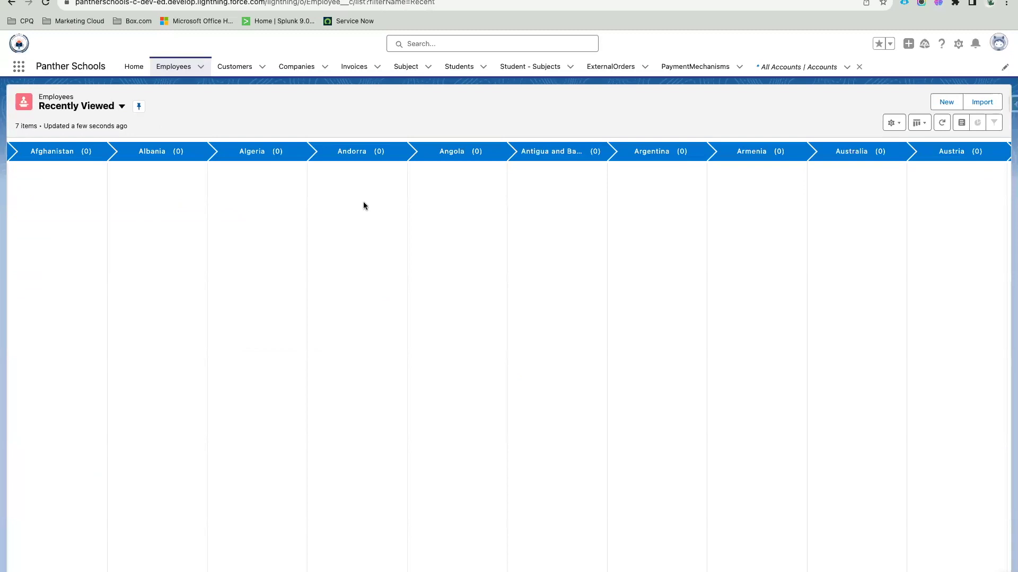
left_click(918, 122)
left_click(943, 199)
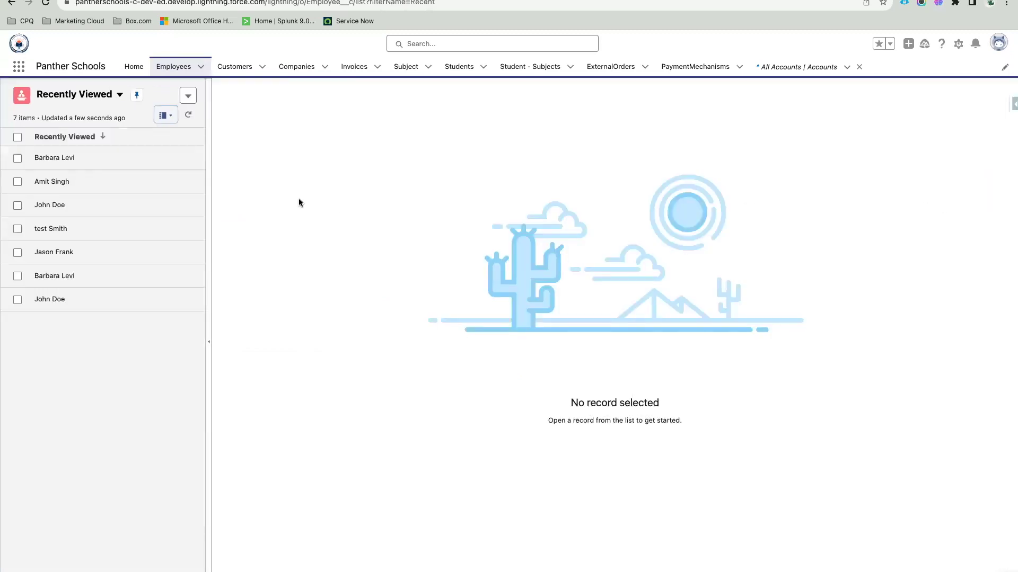
left_click(90, 180)
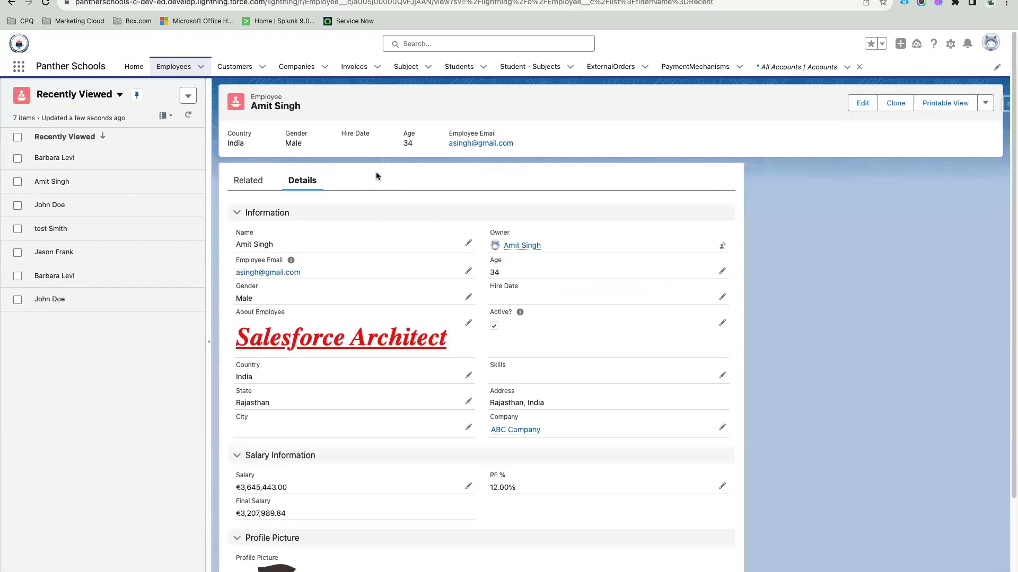
scroll(361, 277, "down", 3)
scroll(361, 278, "up", 5)
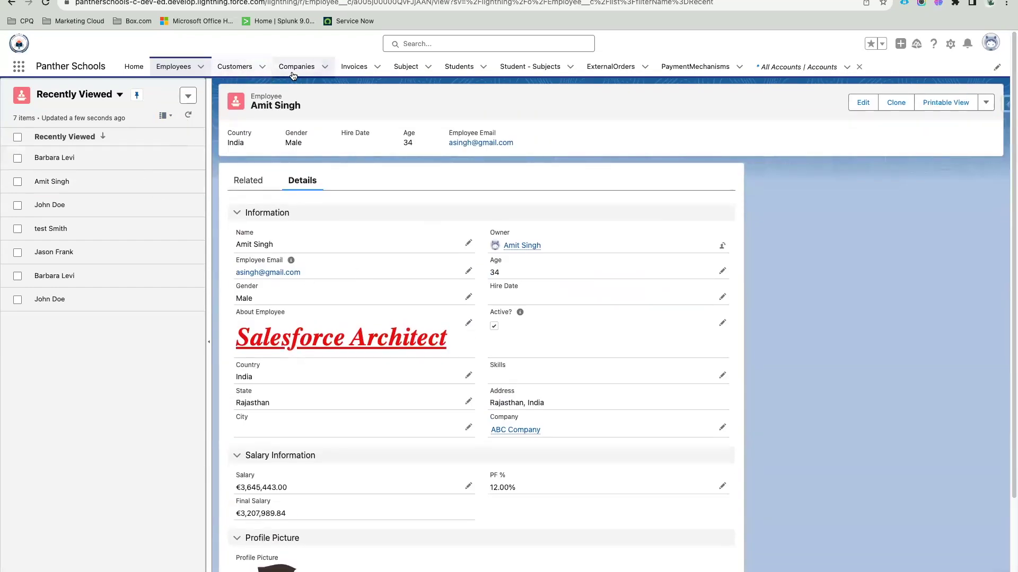
Step: Search 'acco' to reach Accounts and switch to the All Accounts list view
left_click(19, 67)
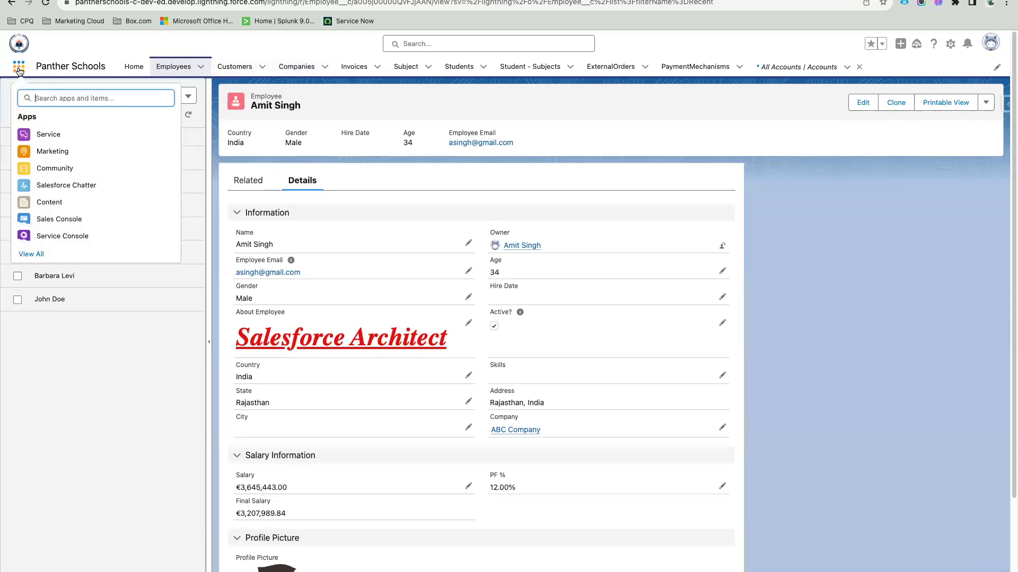
type("accoun")
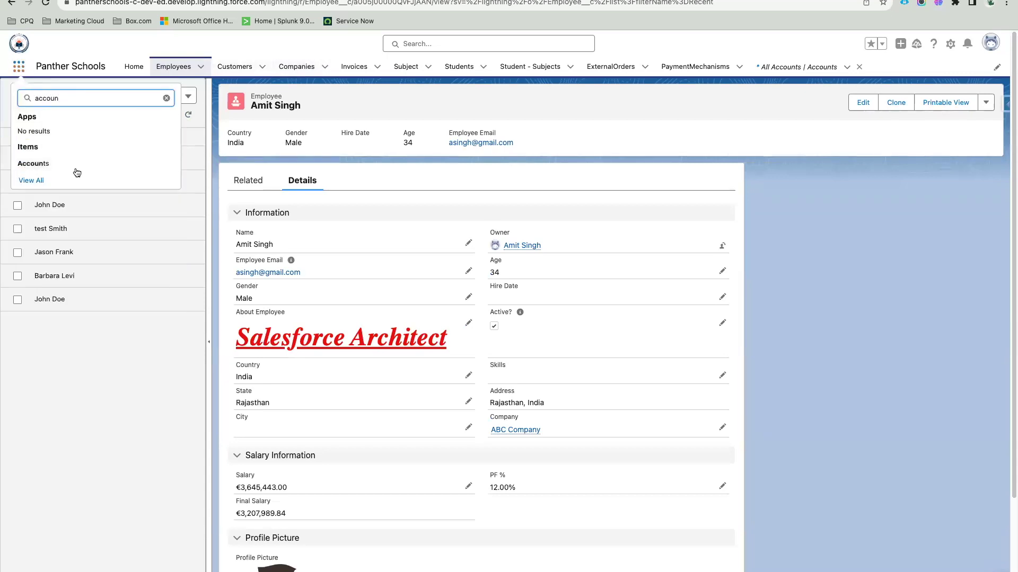
left_click(66, 162)
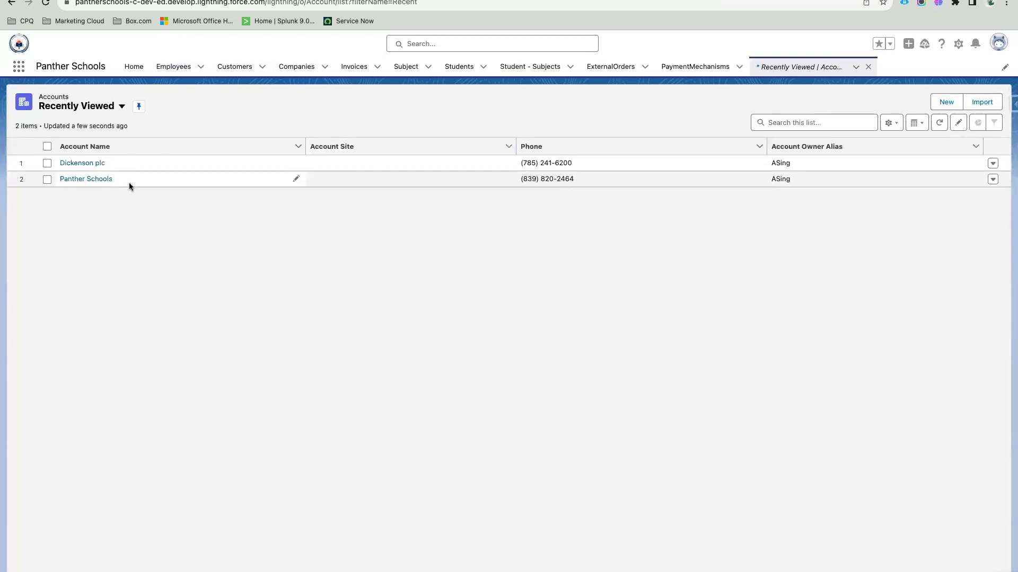
left_click(85, 111)
left_click(92, 143)
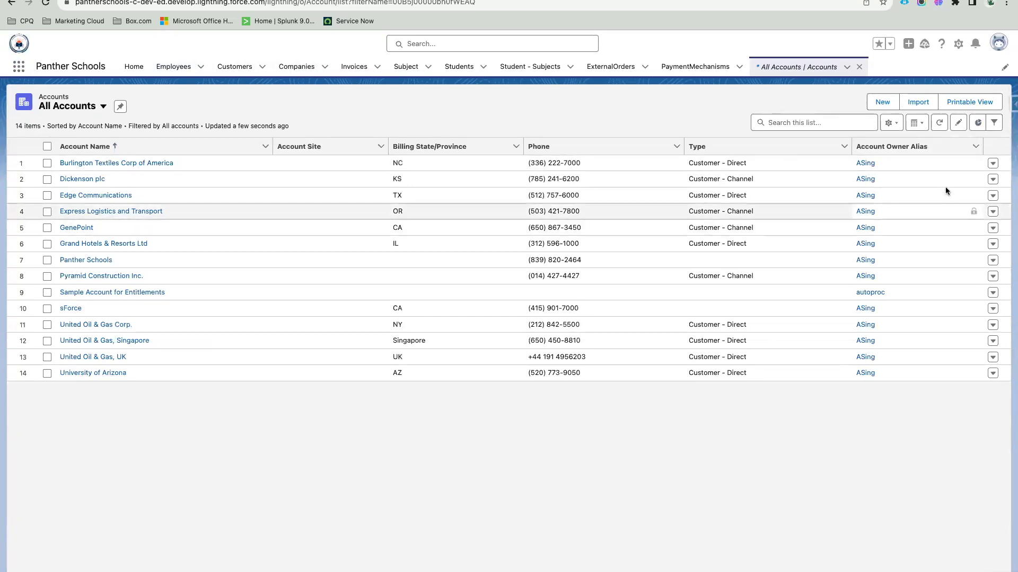
Step: Show the Accounts By Industry chart in the accounts Charts panel
left_click(979, 123)
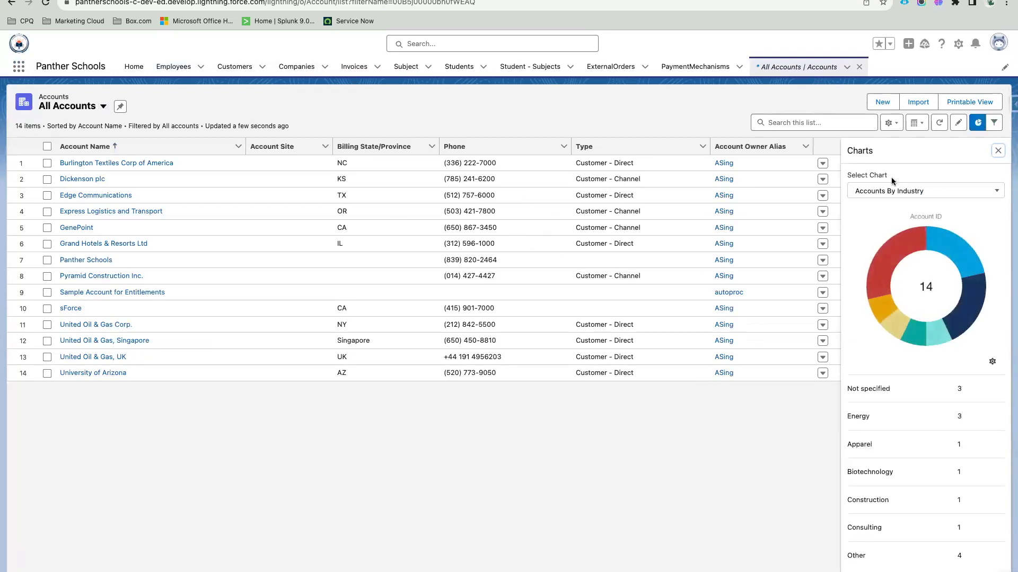
left_click(856, 176)
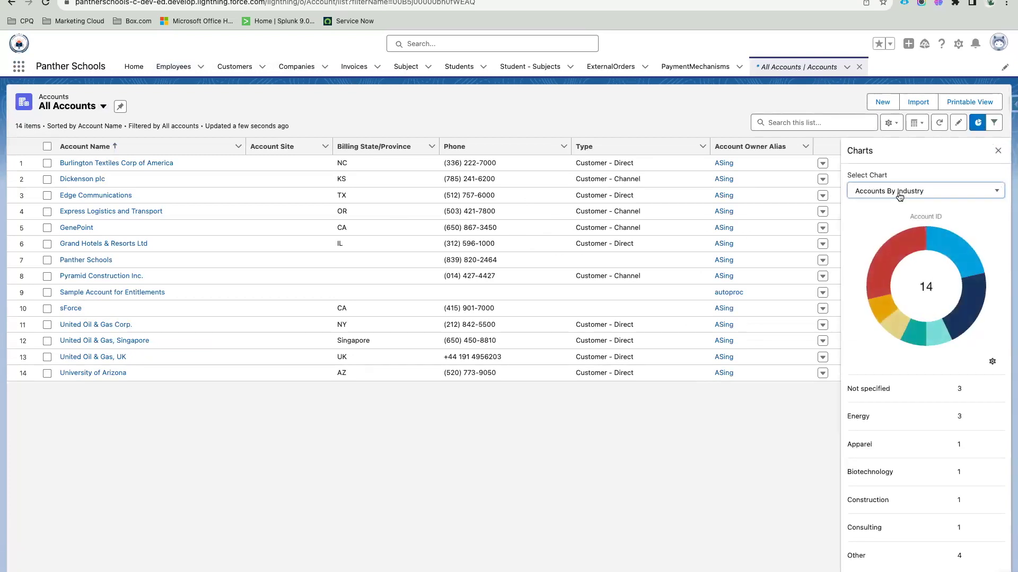
left_click(921, 158)
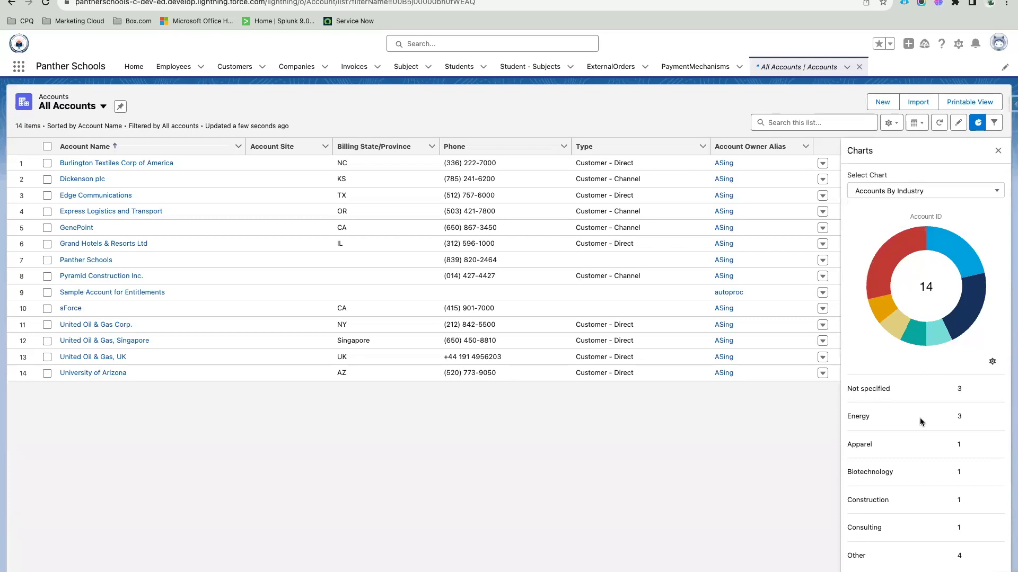
left_click(902, 192)
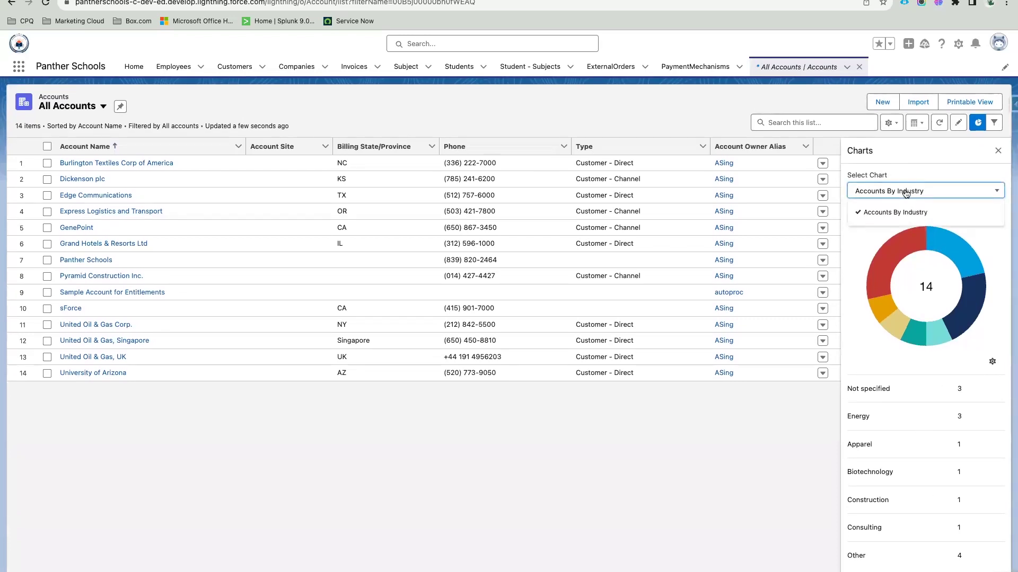
left_click(906, 192)
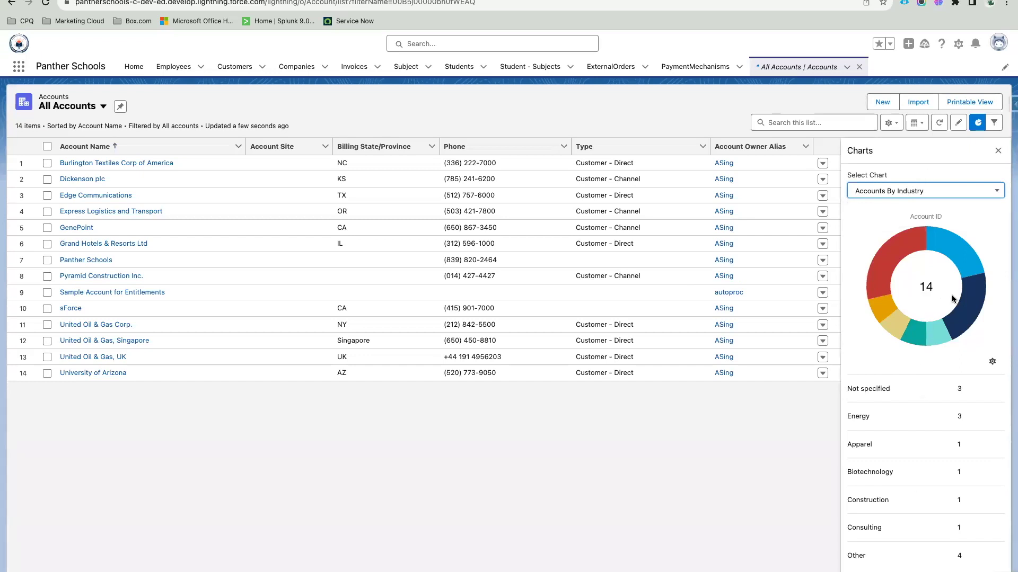
scroll(918, 504, "down", 1)
double_click(859, 418)
left_click(857, 457)
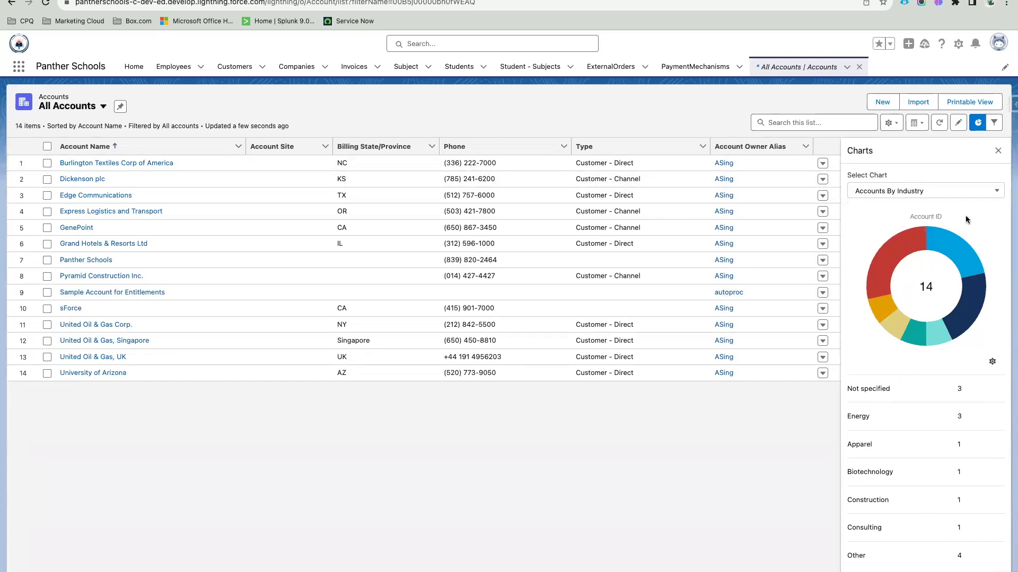
left_click(18, 66)
Step: Open Opportunities via the App Launcher search 'oppo' and switch to All Opportunities
type("oppo")
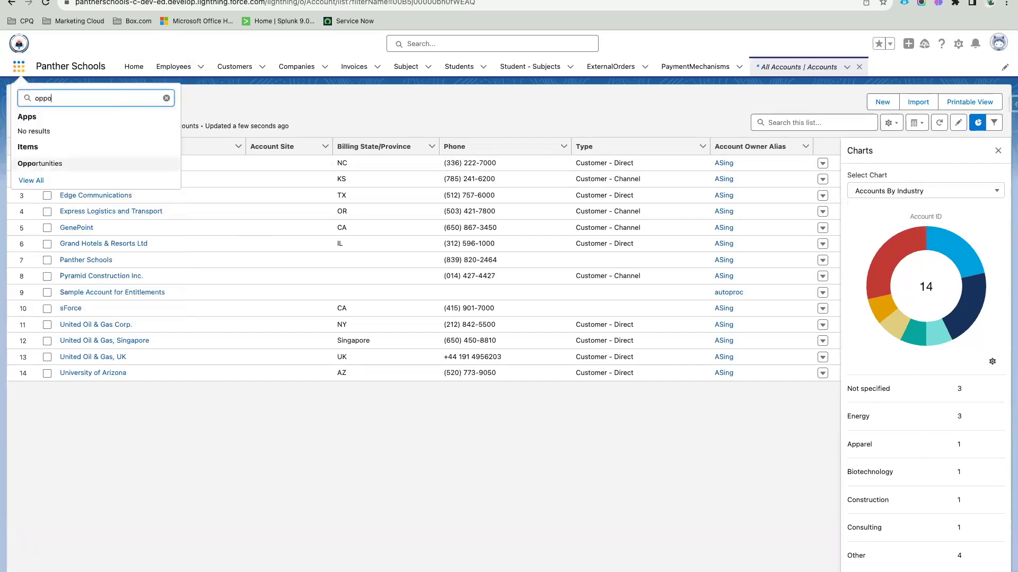
left_click(54, 166)
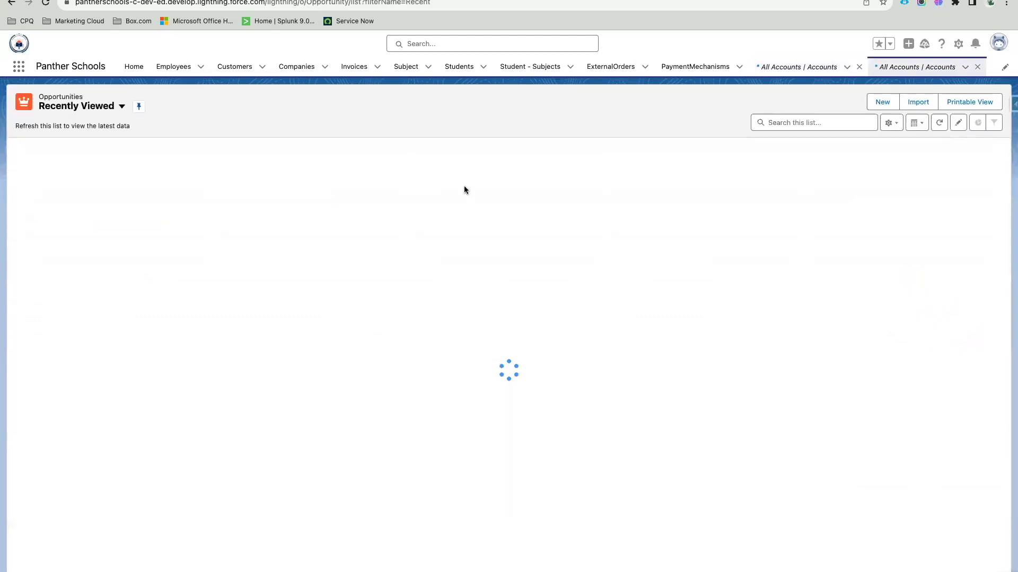
left_click(78, 106)
left_click(100, 169)
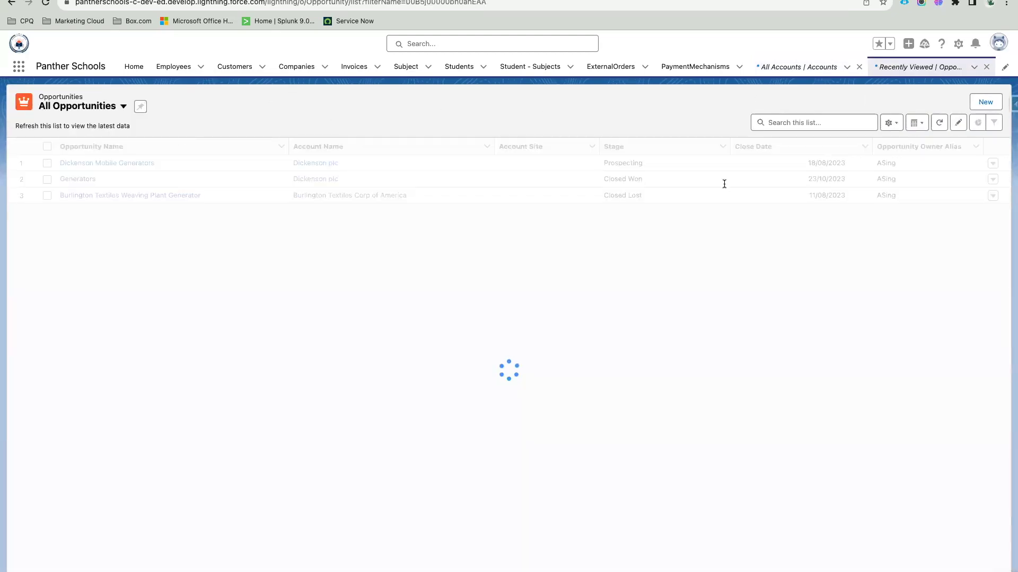
Step: Review the Pipeline By Stage chart, then go through Customers to the Employees tab
left_click(977, 123)
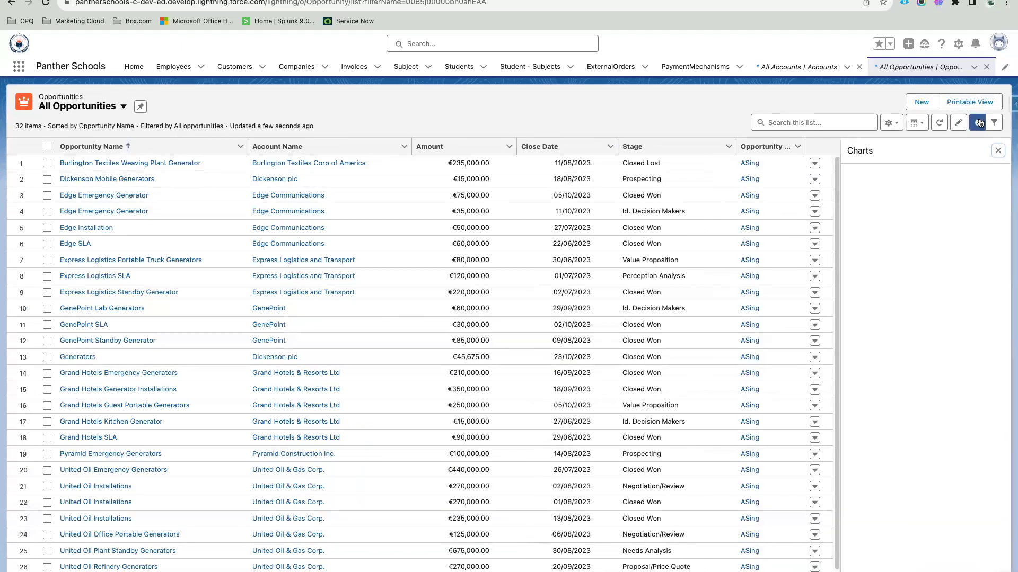
left_click(892, 191)
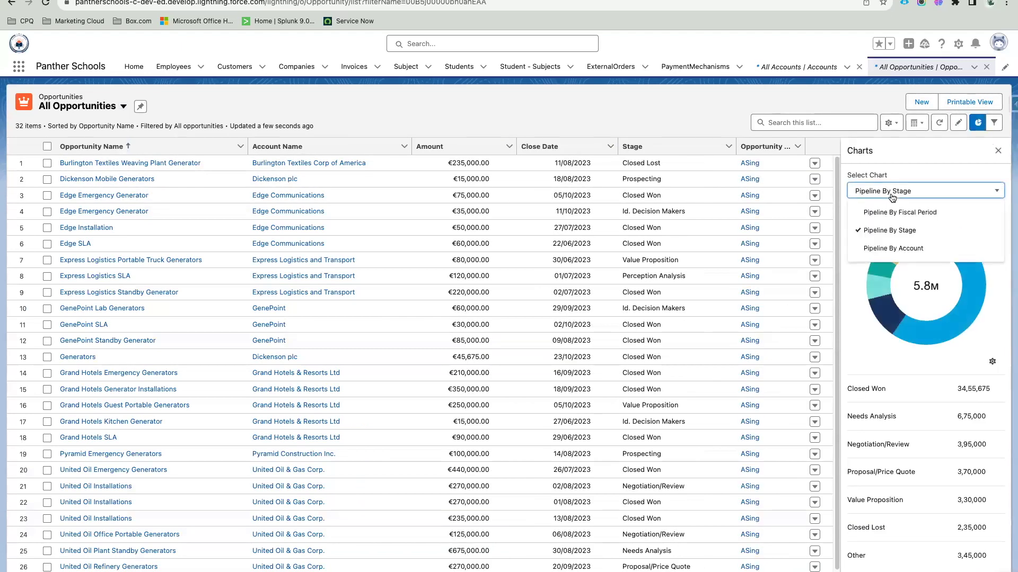
left_click(914, 174)
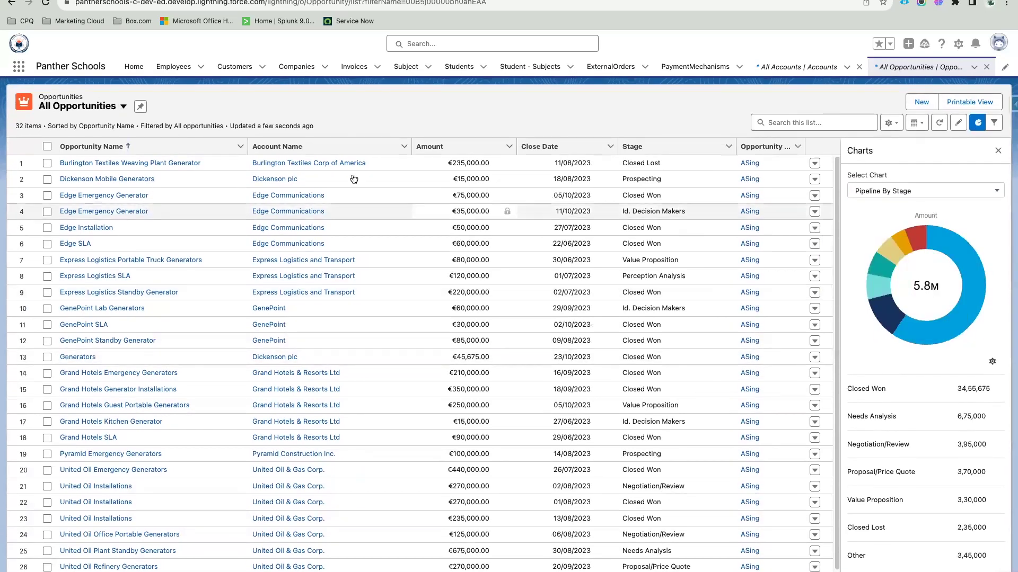
left_click(234, 67)
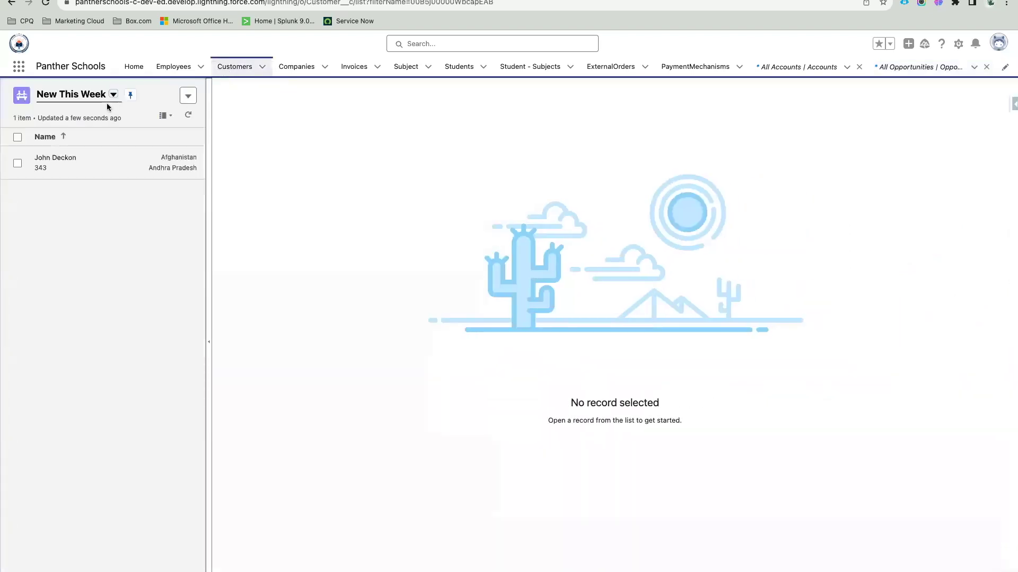
left_click(173, 66)
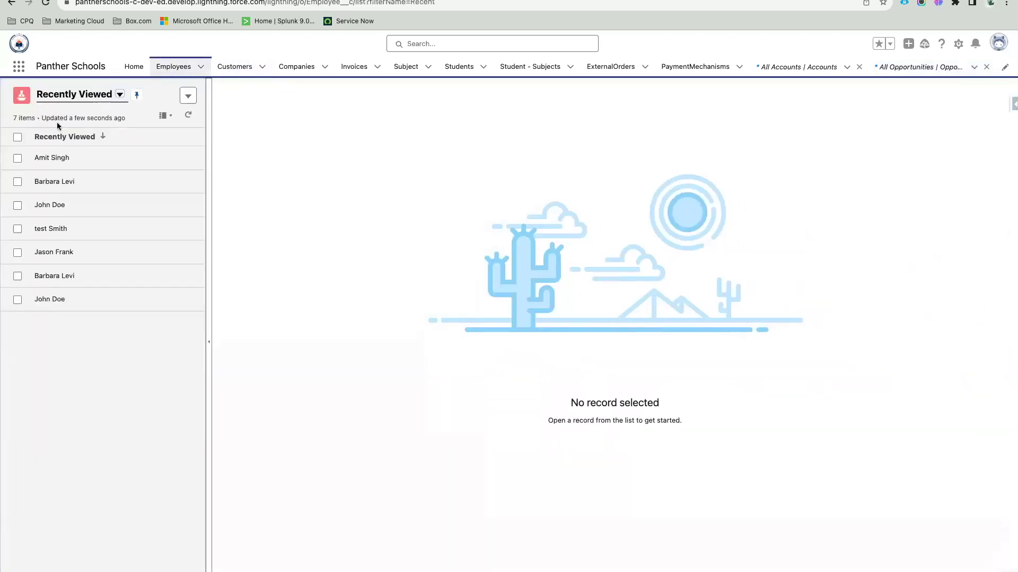
Step: Show the Employees All list view as a full-width table with the charts panel open
left_click(84, 131)
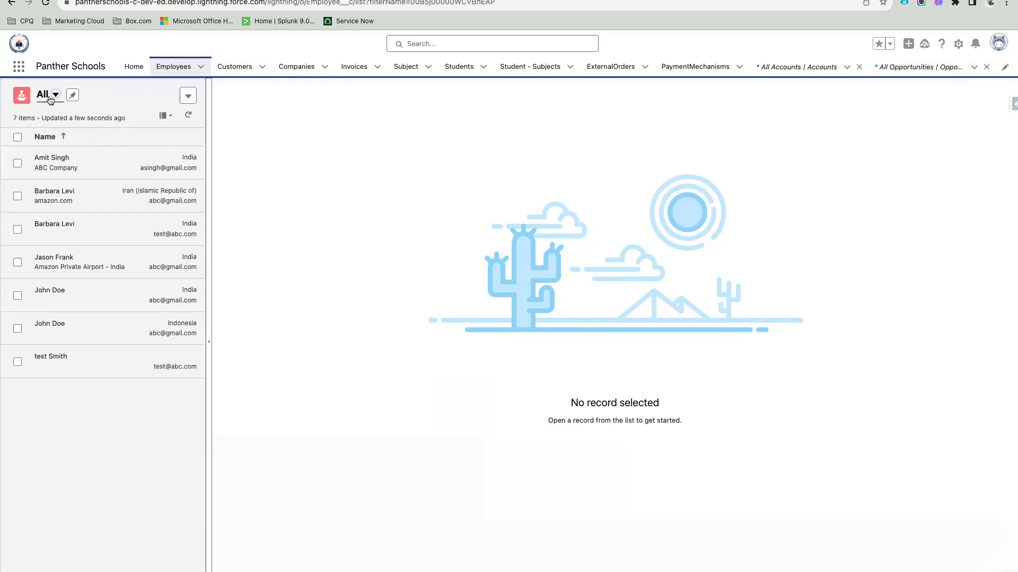
left_click(174, 117)
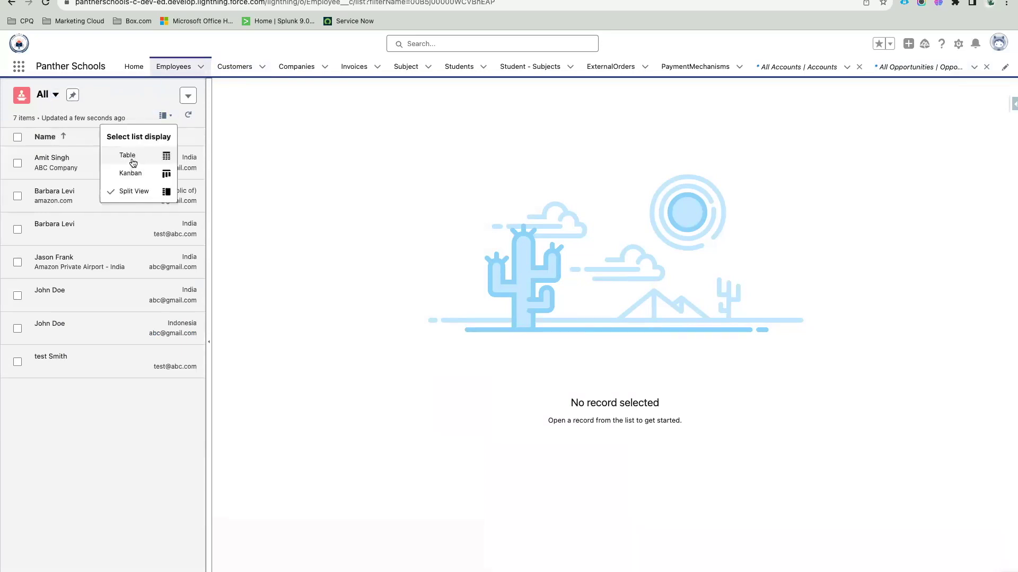
left_click(132, 161)
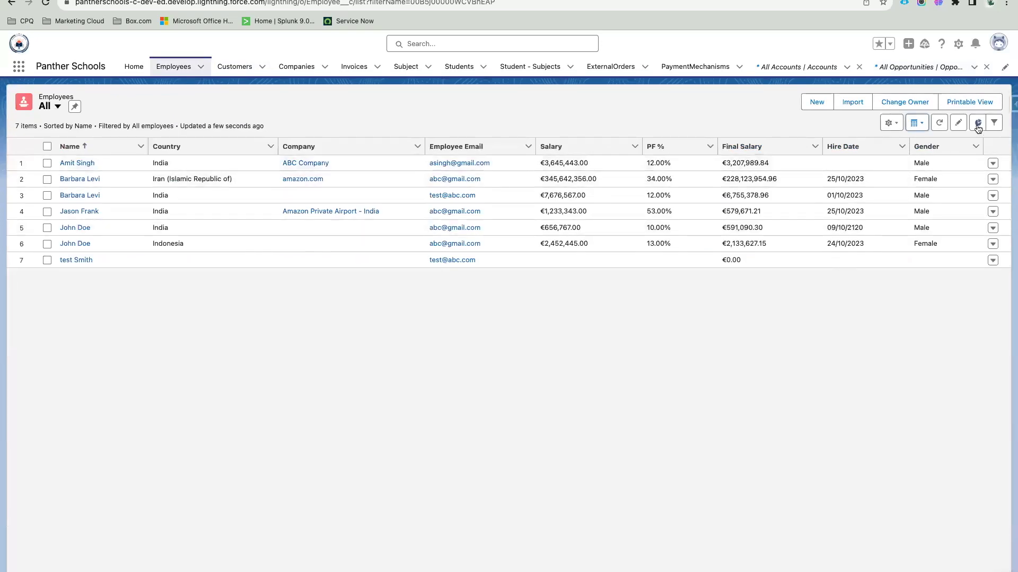
left_click(978, 123)
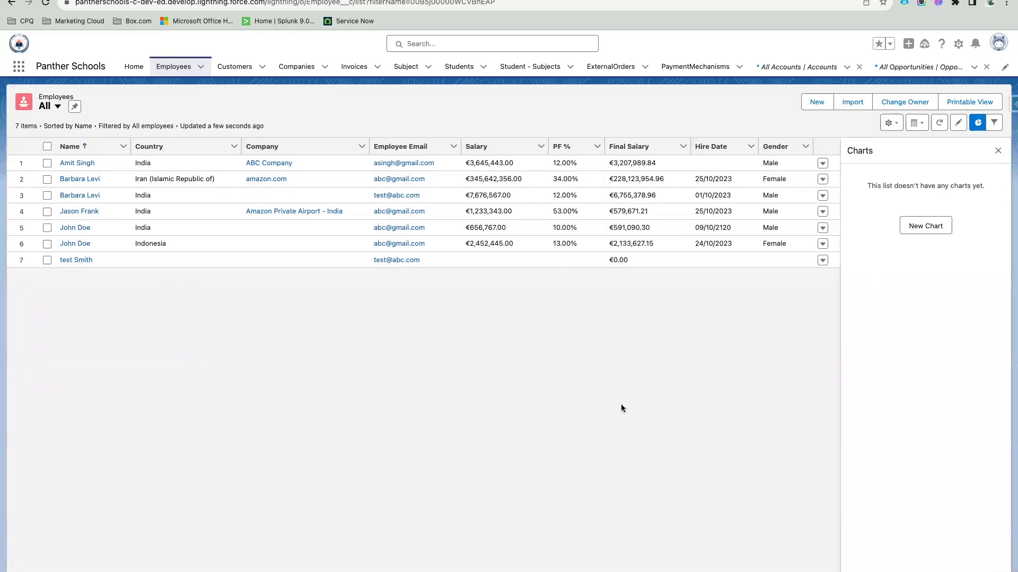
Step: Start a new chart named Employee By Country with the Donut chart type
left_click(923, 227)
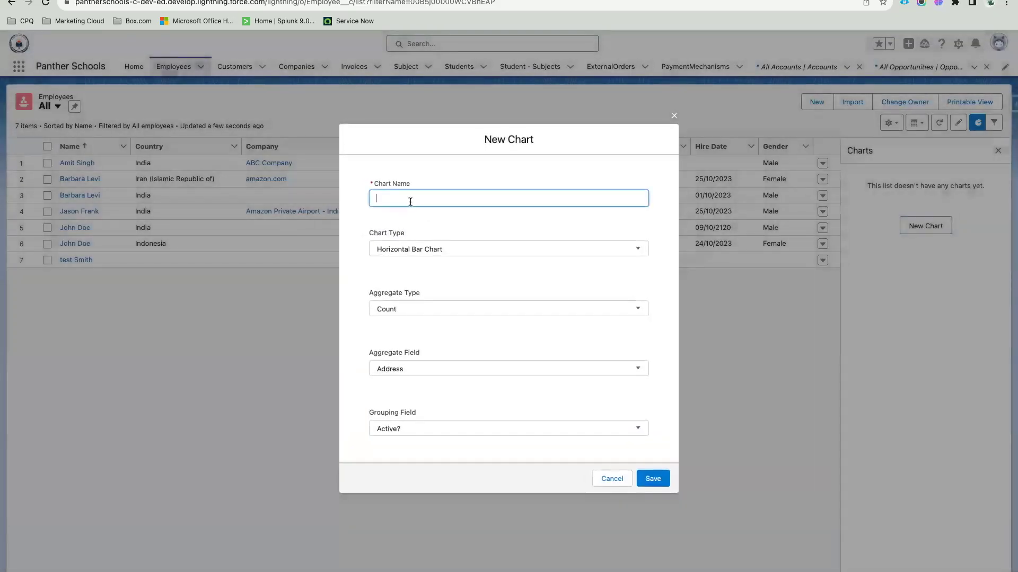
type("Employee By Cou")
type("ntry")
left_click(435, 248)
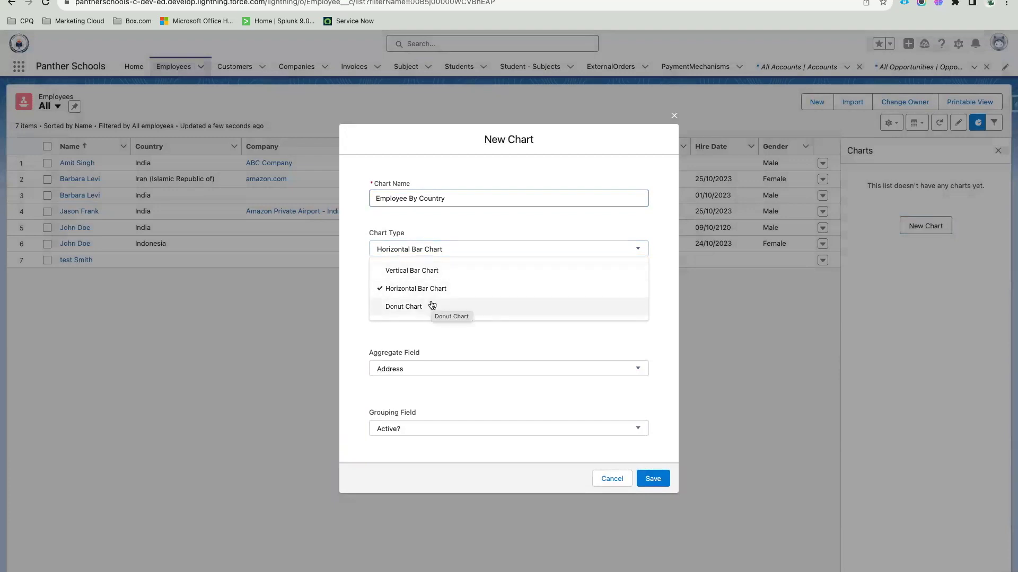
left_click(432, 305)
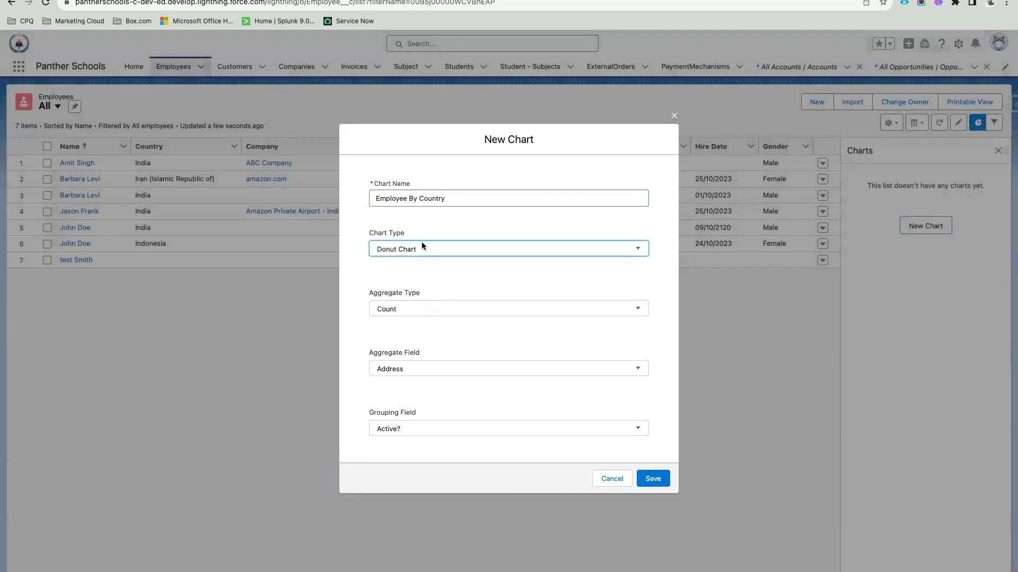
Step: Set the chart to Count on the Name field, grouped by Country
left_click(414, 374)
scroll(425, 365, "down", 5)
scroll(427, 367, "down", 2)
left_click(405, 334)
left_click(435, 310)
left_click(459, 290)
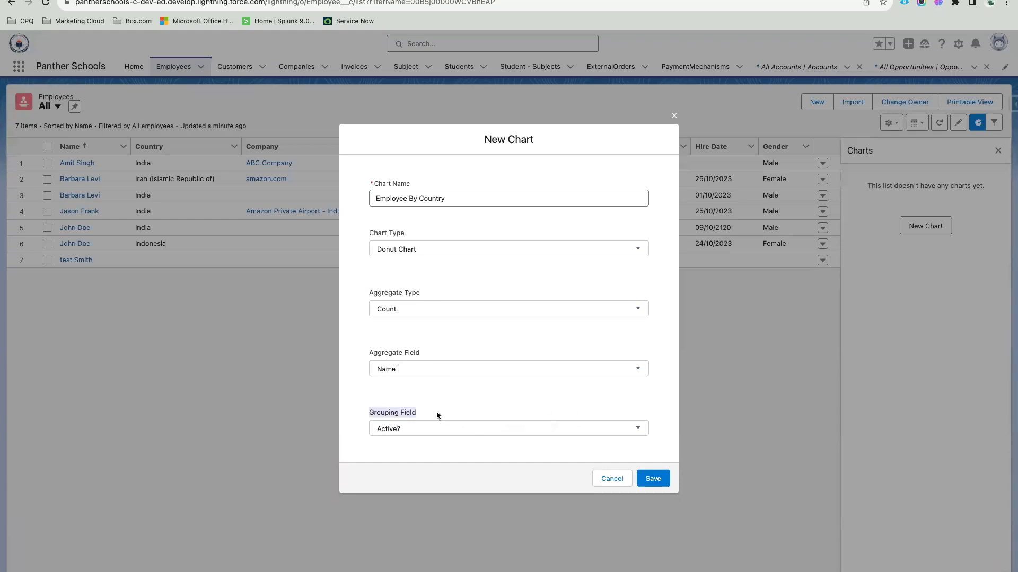
left_click(414, 429)
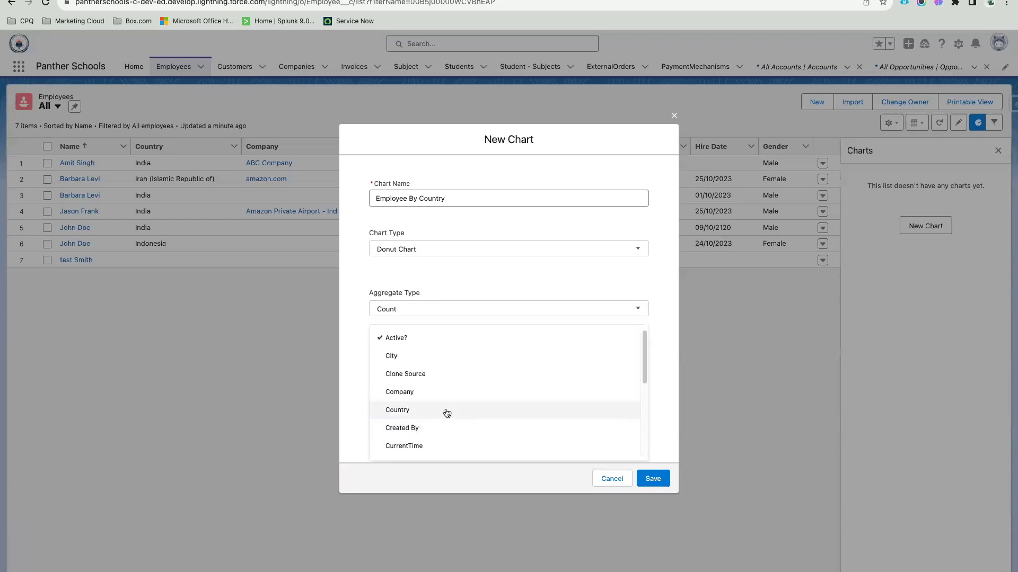
left_click(425, 410)
Step: Confirm Count as the aggregate type and save the Employee By Country chart
left_click(429, 341)
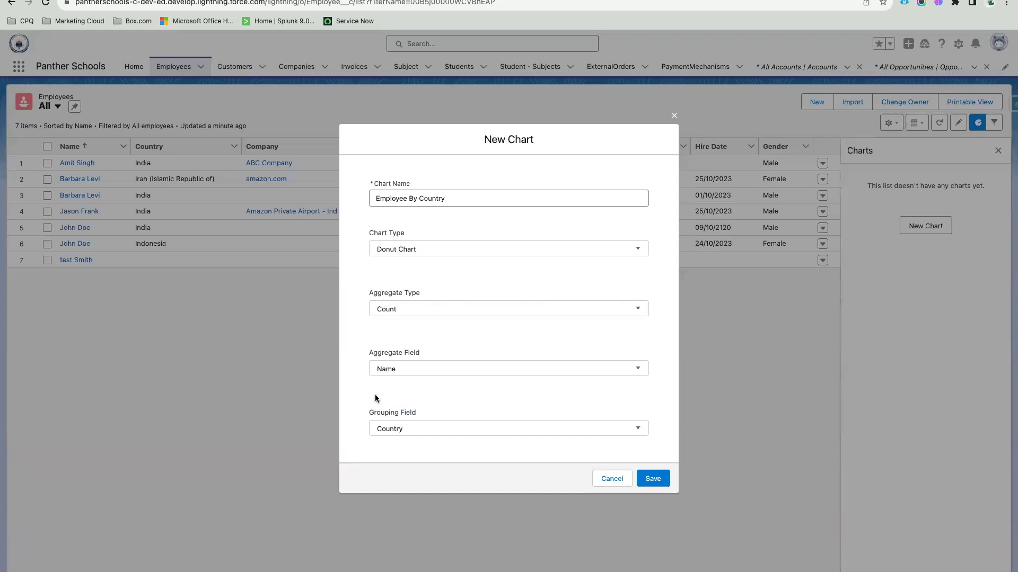
left_click(424, 313)
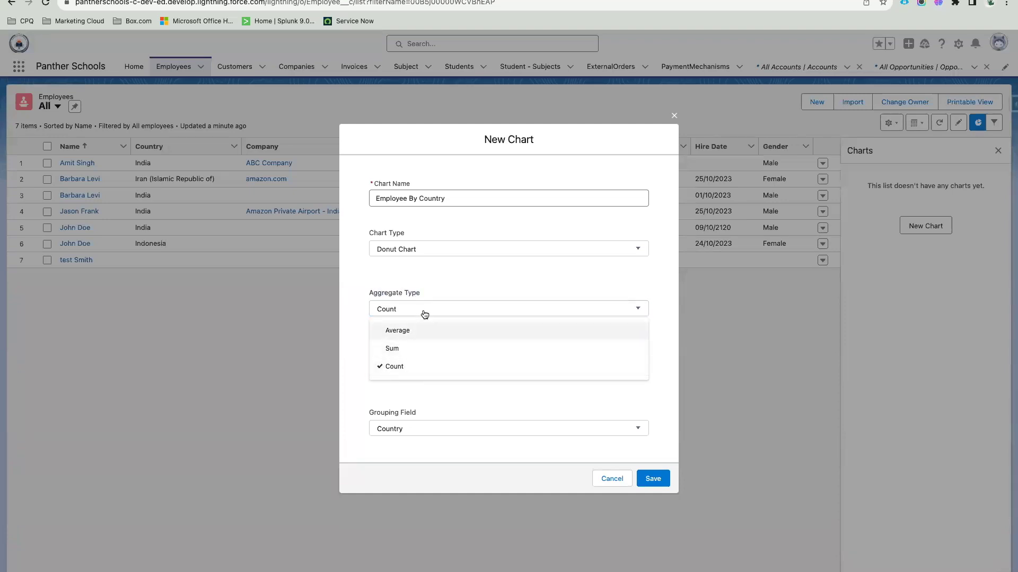
left_click(407, 374)
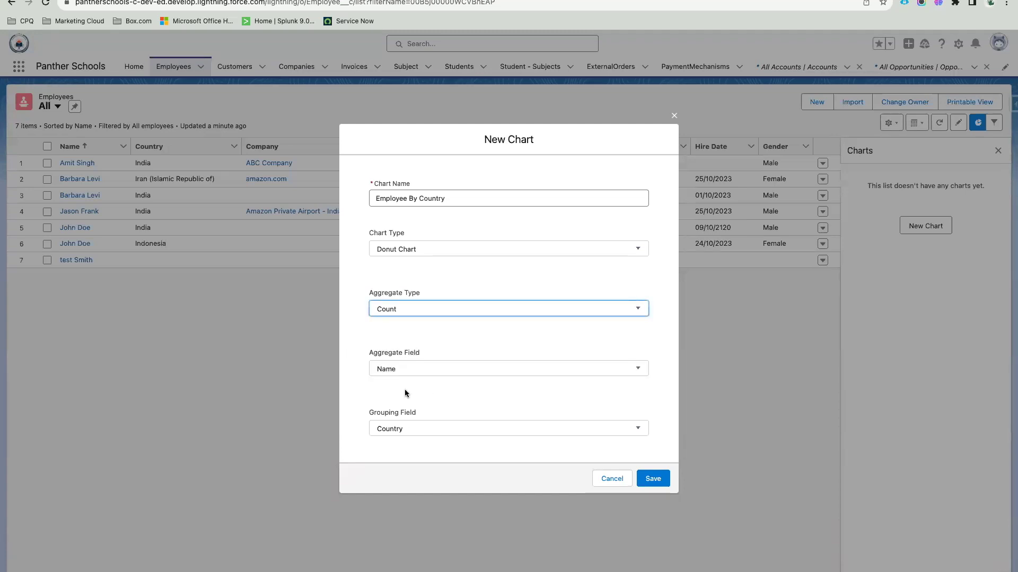
left_click(650, 480)
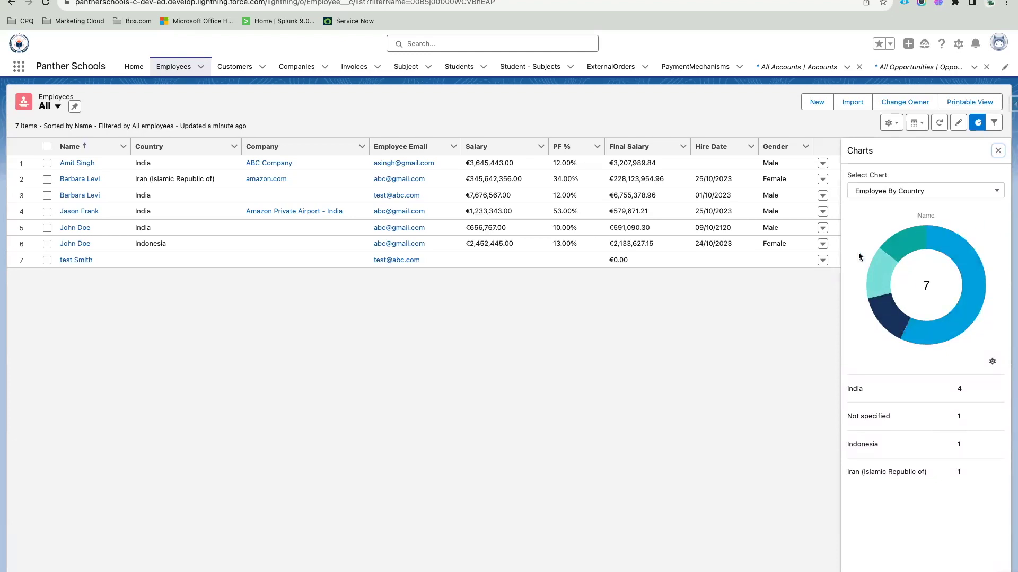
Step: Choose New Chart from the Employee By Country chart's gear menu
left_click(991, 361)
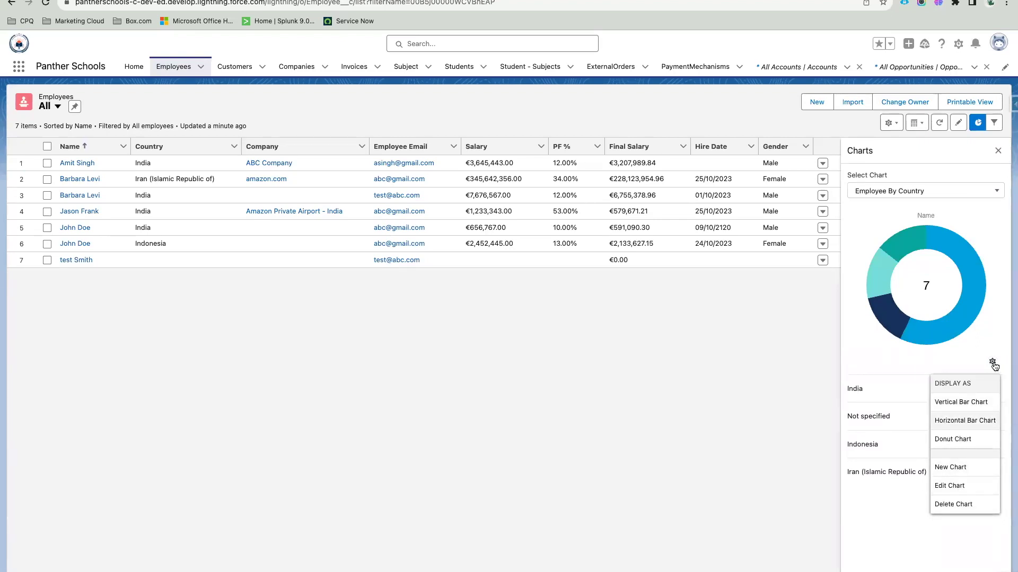
left_click(992, 362)
left_click(992, 363)
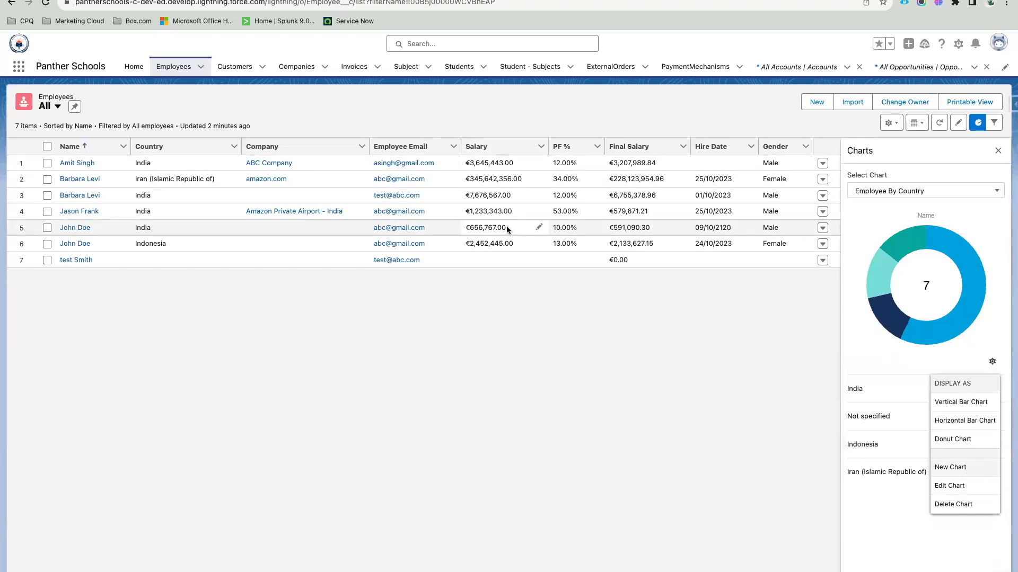
left_click(954, 466)
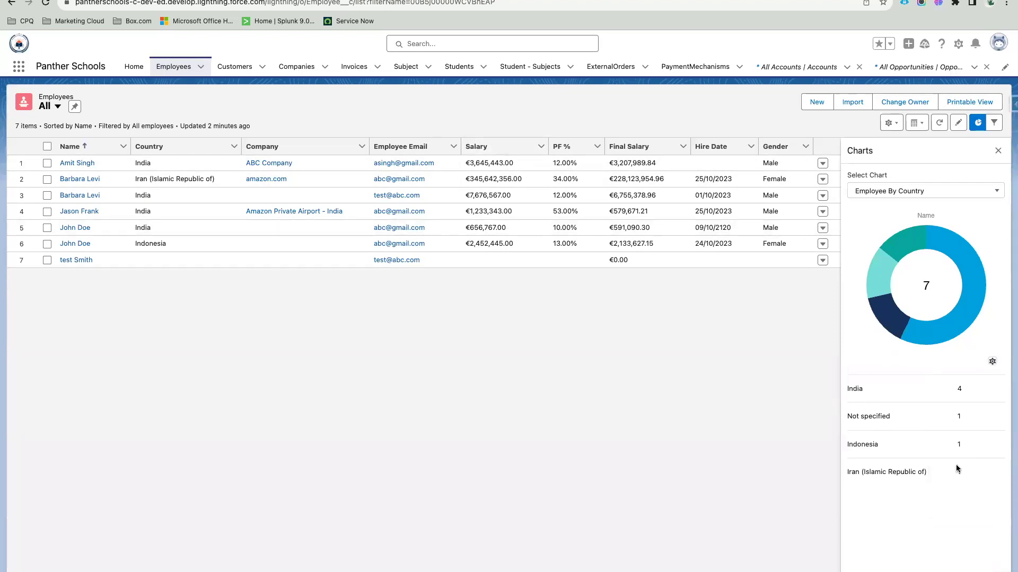
Step: Name the chart 'Salary by Country', make it a Donut, and use Sum aggregation
type("Salary by Country")
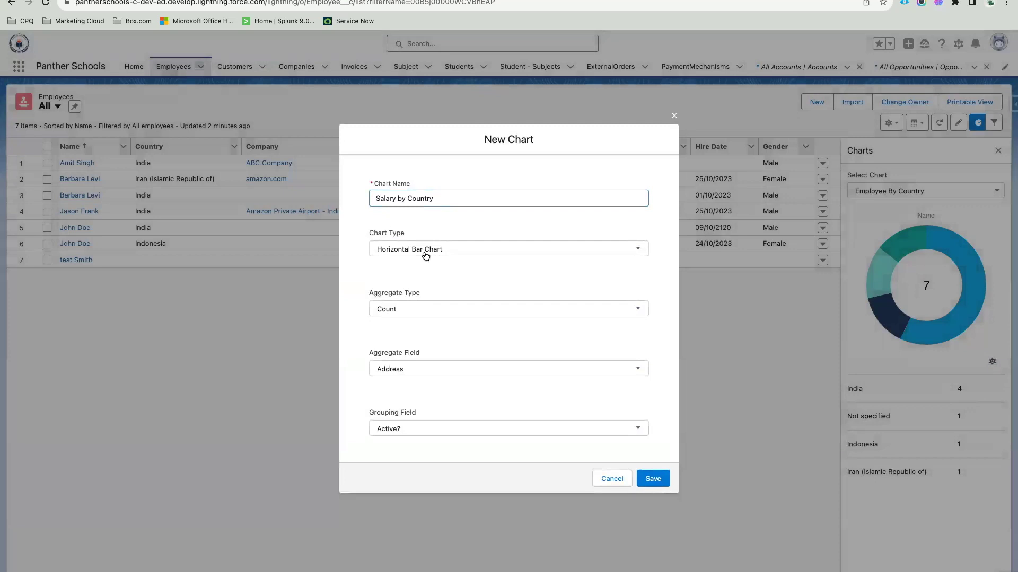
left_click(423, 252)
left_click(424, 308)
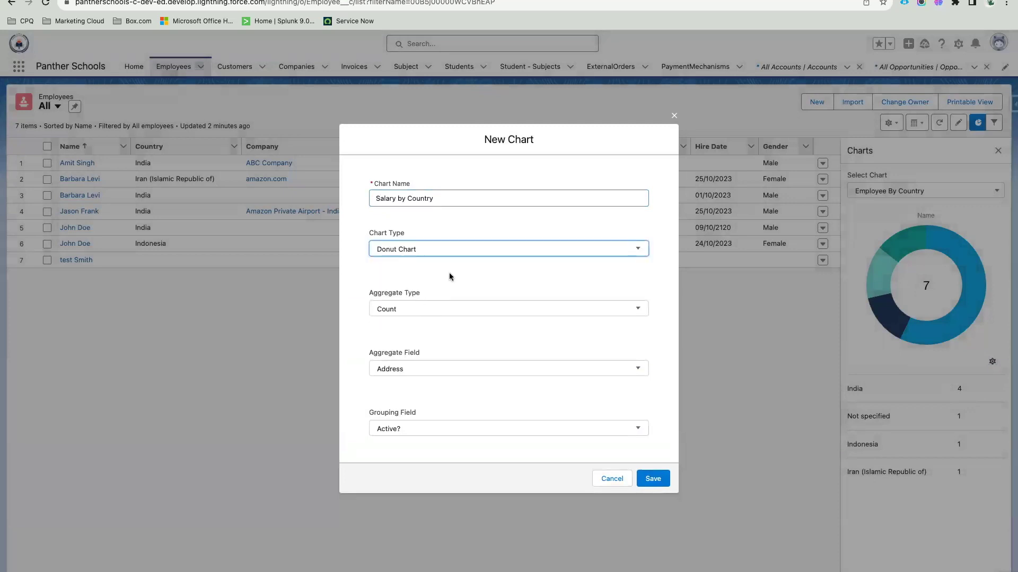
left_click(428, 313)
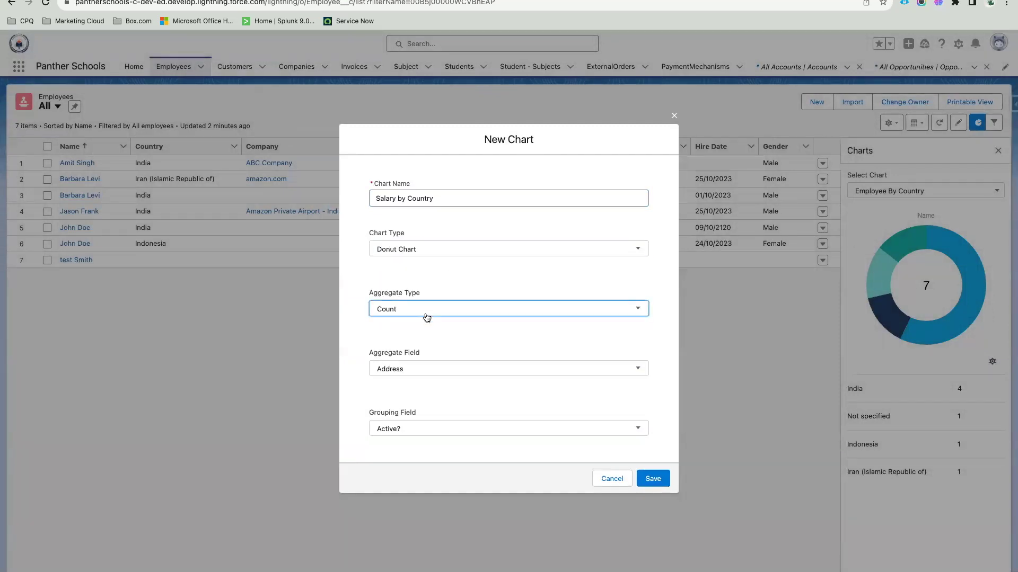
left_click(419, 345)
Step: Aggregate the Salary field grouped by Country and save the chart
left_click(449, 277)
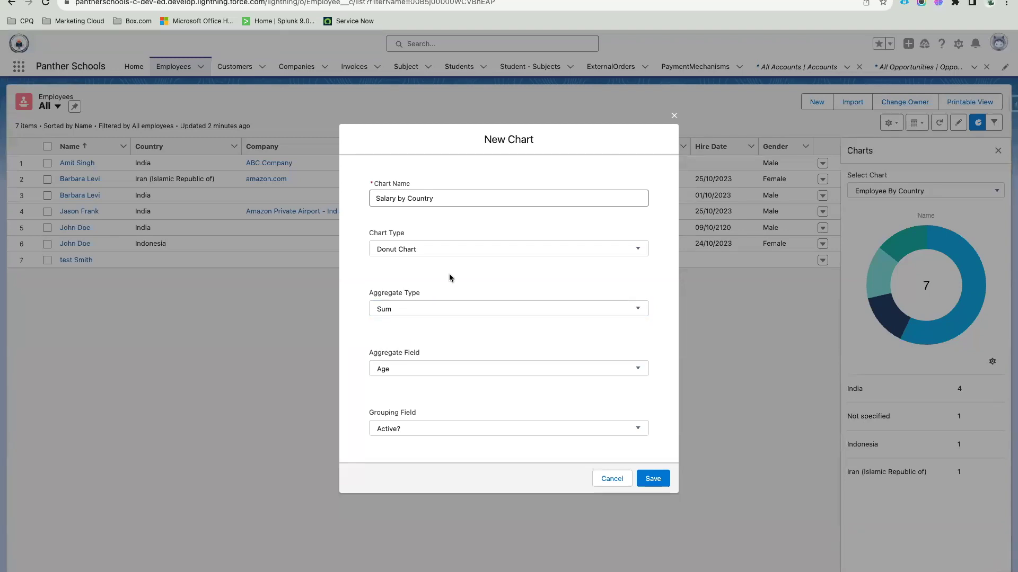
left_click(404, 369)
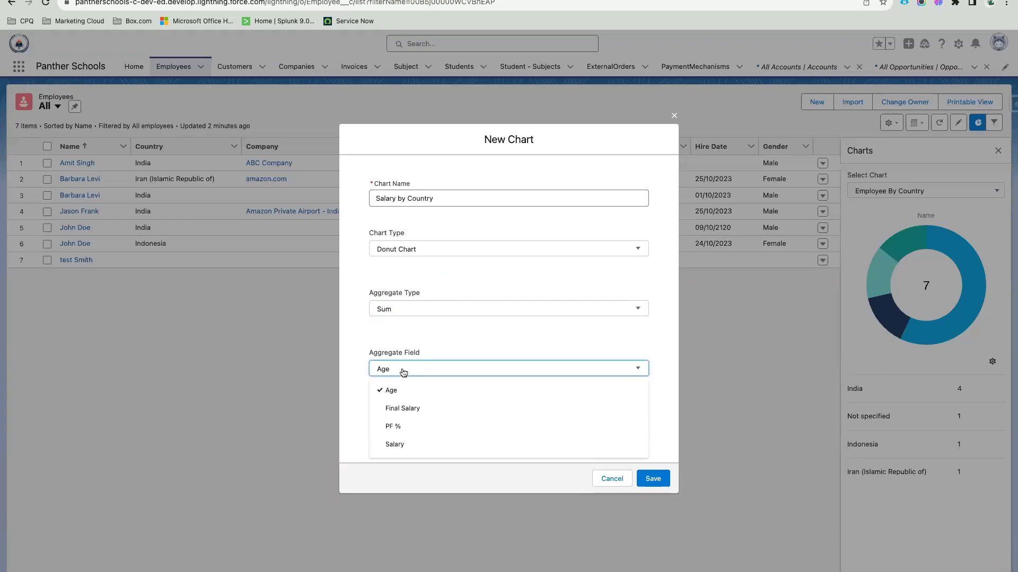
left_click(416, 448)
left_click(401, 427)
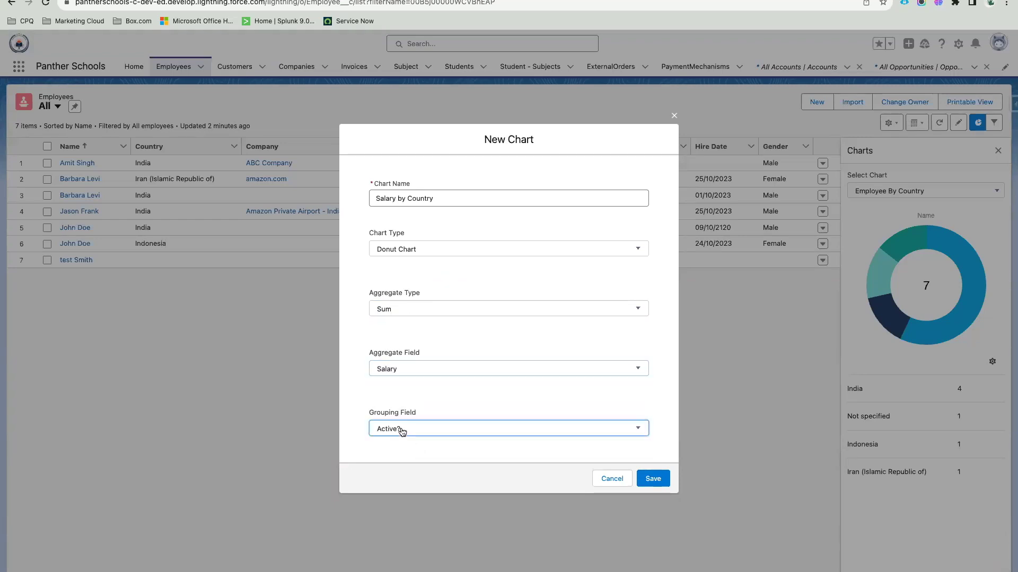
left_click(419, 411)
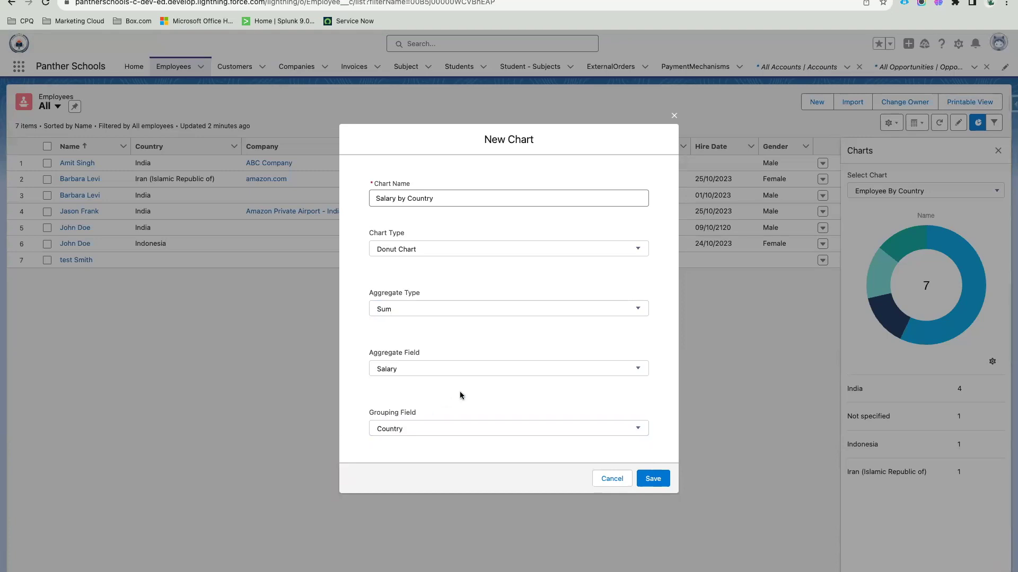
left_click(643, 477)
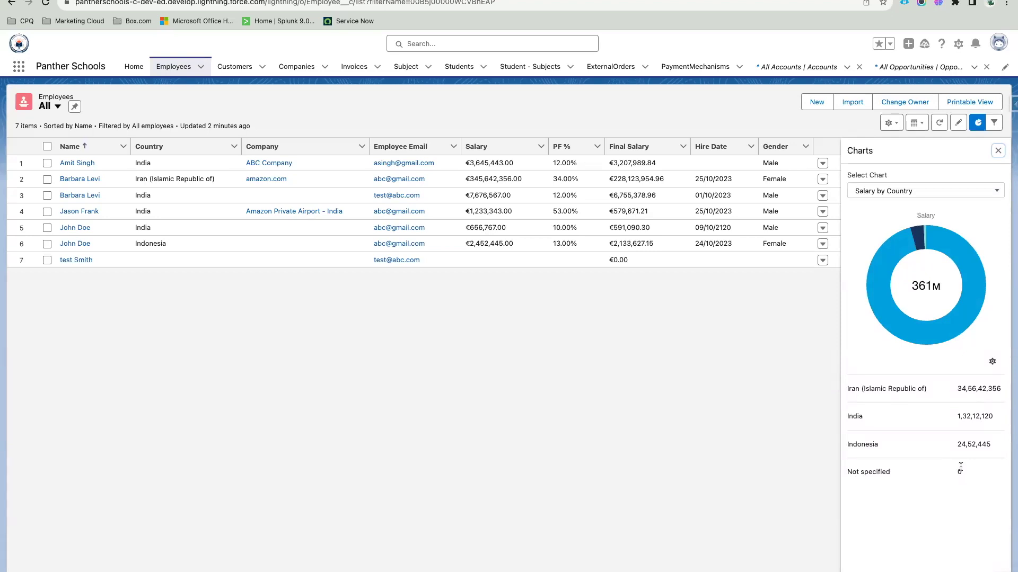
Step: Correct the row 2 Salary to 345,642 inline and save the record
left_click(541, 179)
key("BackSpace")
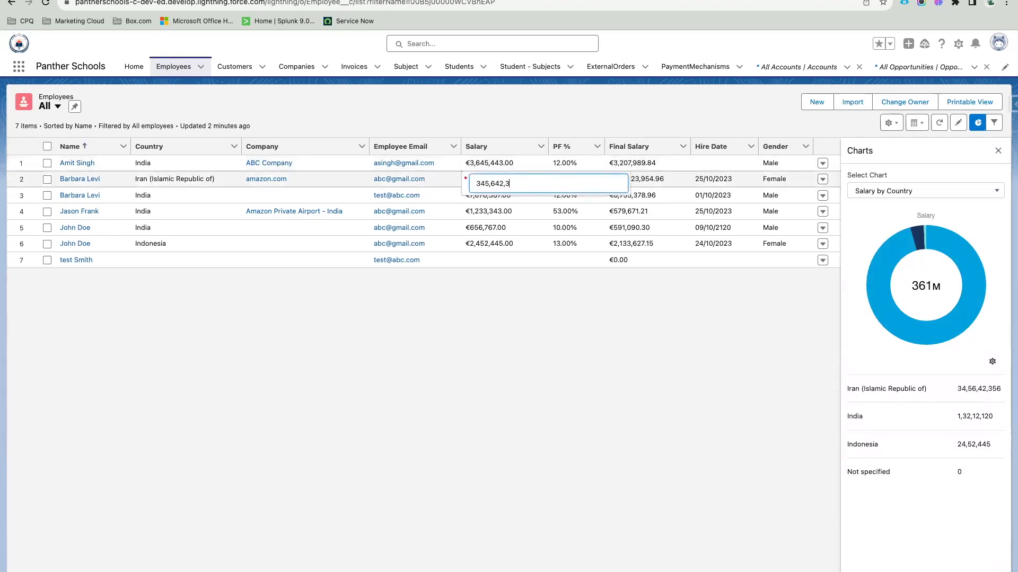
left_click(597, 423)
left_click(465, 549)
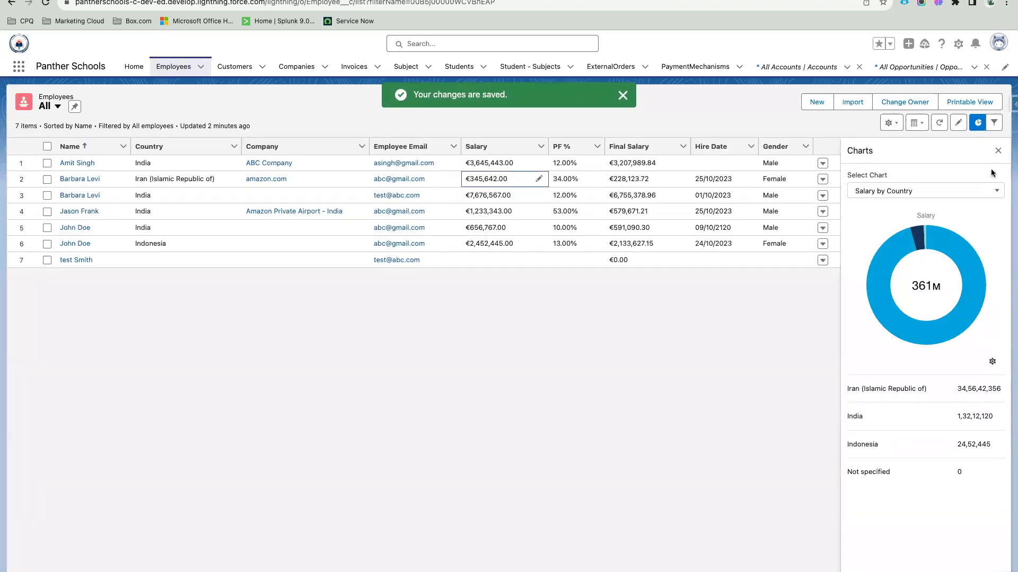
Step: Switch to the Employee By Country chart, then back to Salary by Country
left_click(958, 190)
left_click(904, 231)
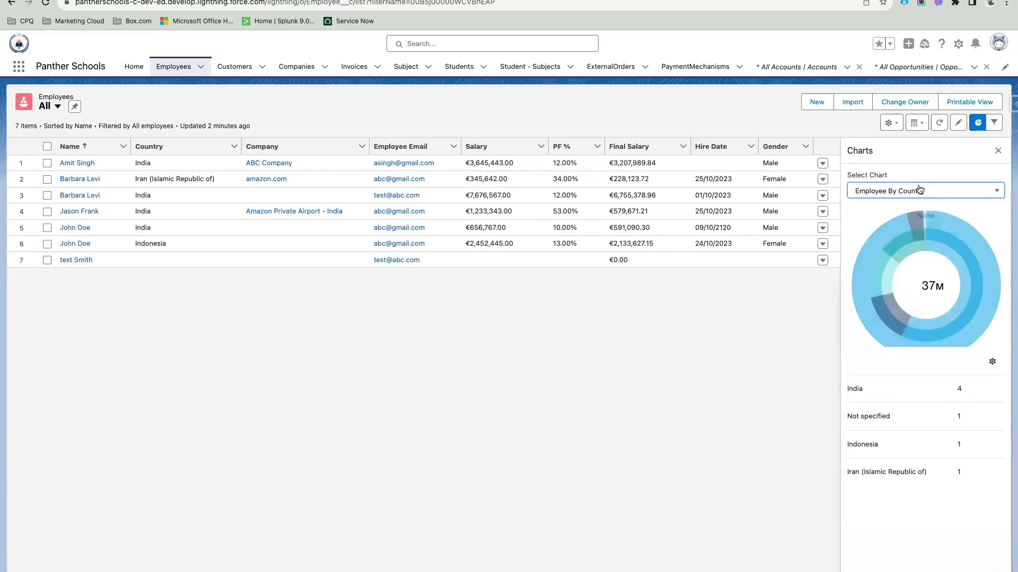
left_click(911, 190)
left_click(910, 213)
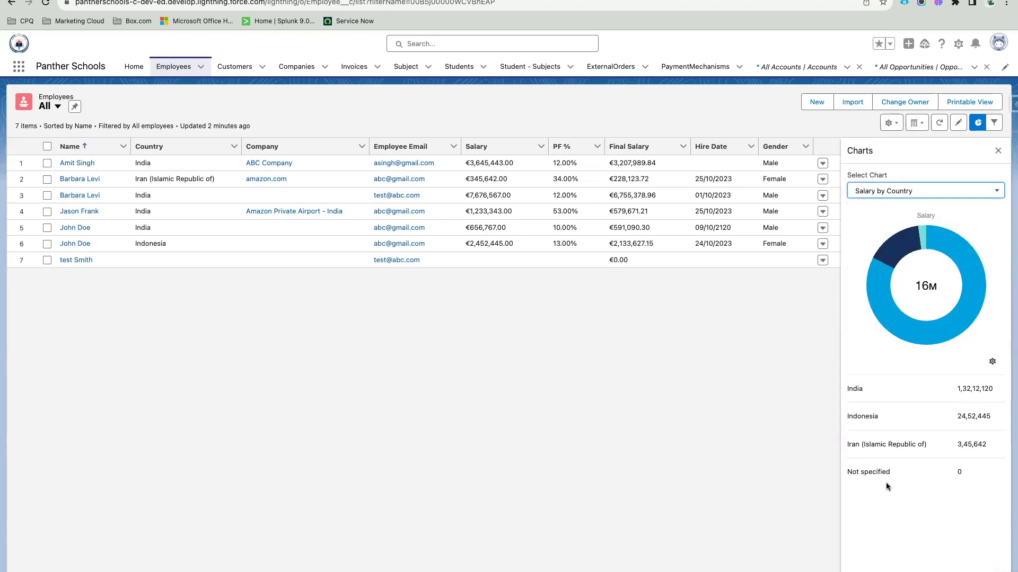
Step: Try the Salary by Country chart as vertical bar, then horizontal bar, then donut again
left_click(992, 361)
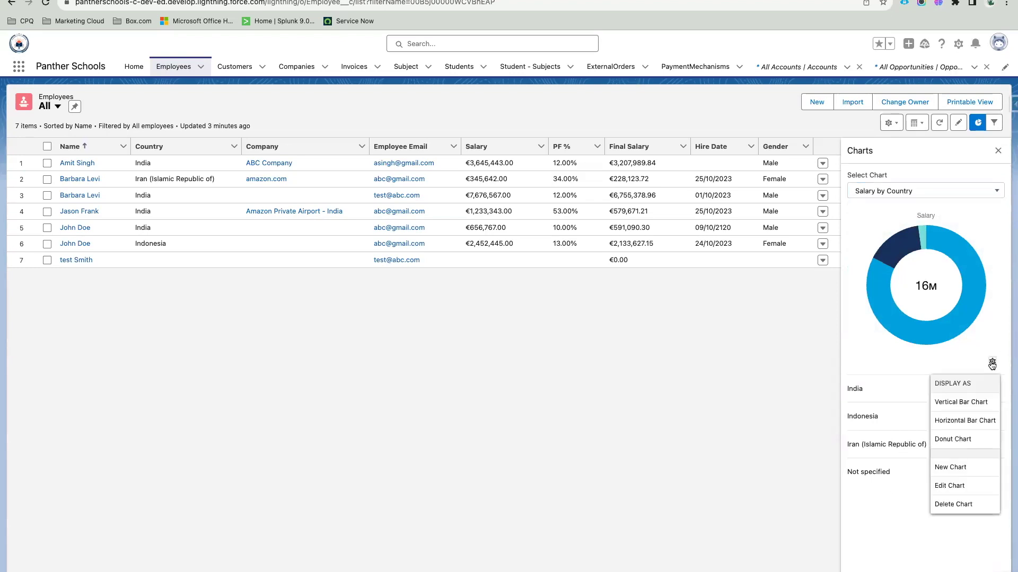
left_click(976, 405)
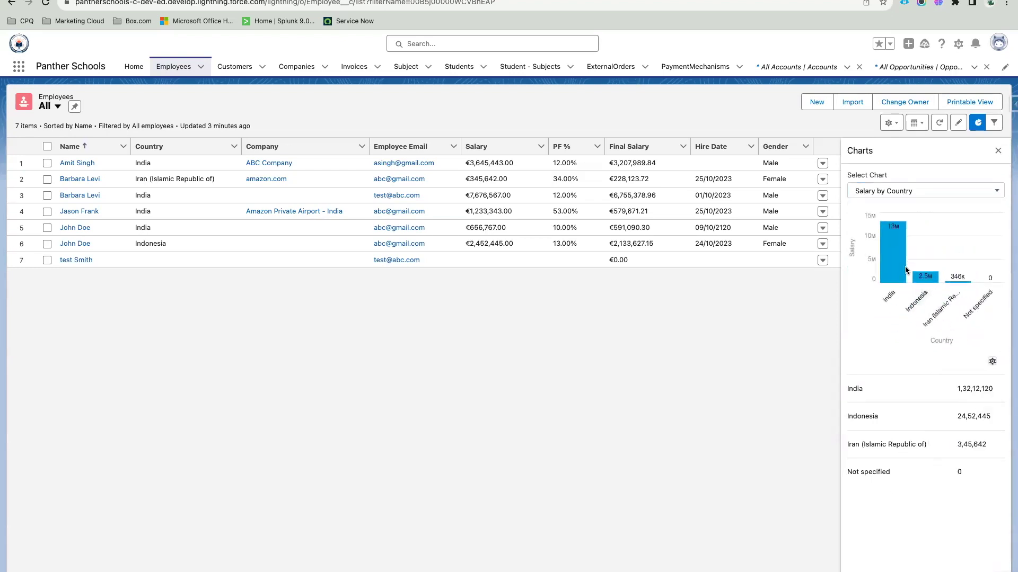
mouse_move(894, 263)
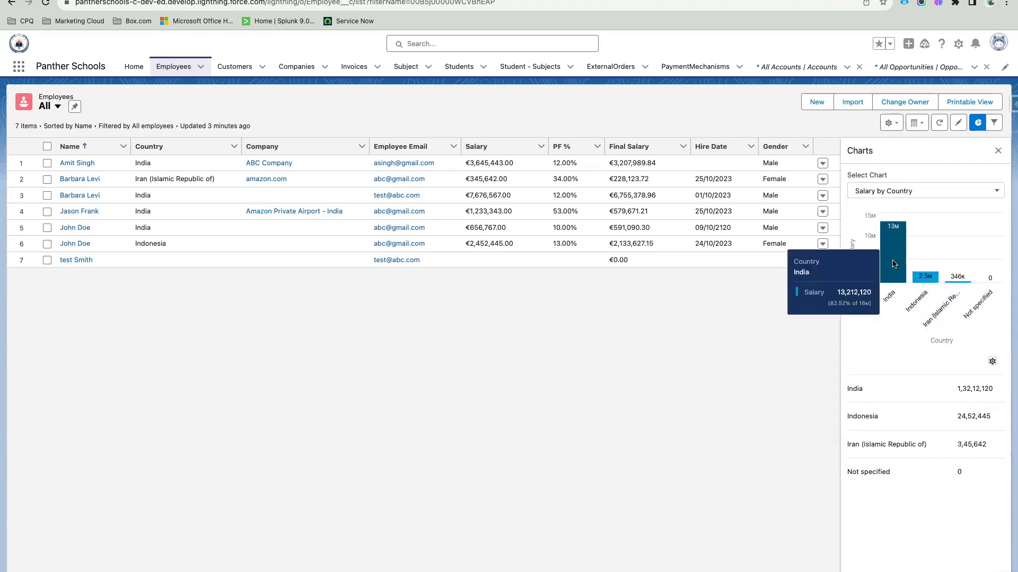
mouse_move(923, 276)
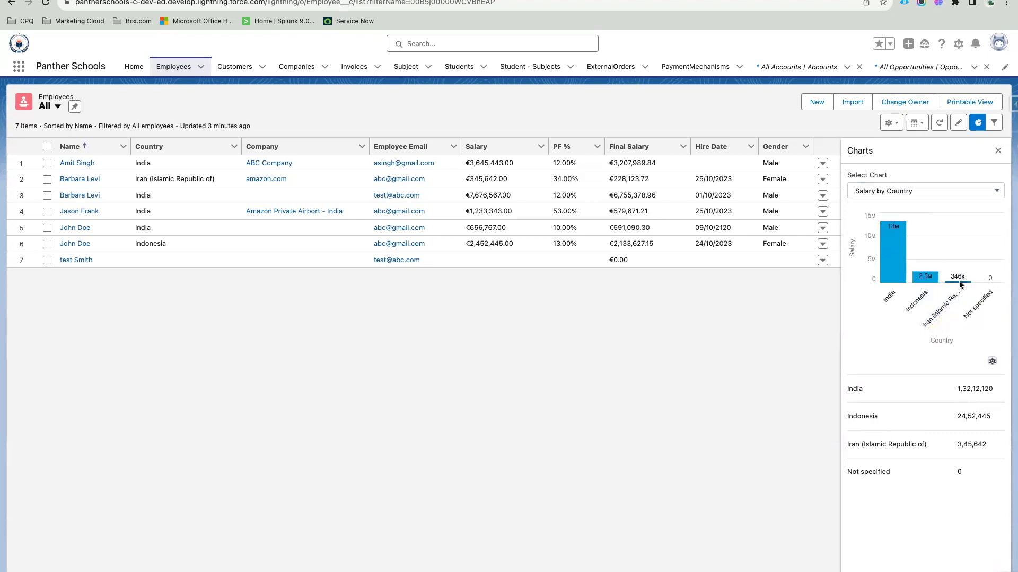
mouse_move(961, 285)
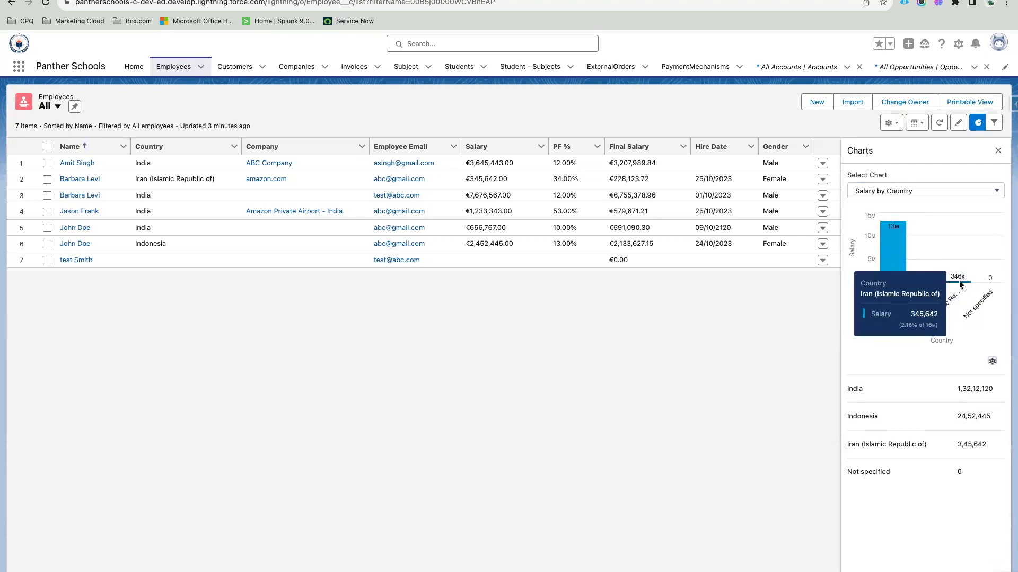
left_click(992, 362)
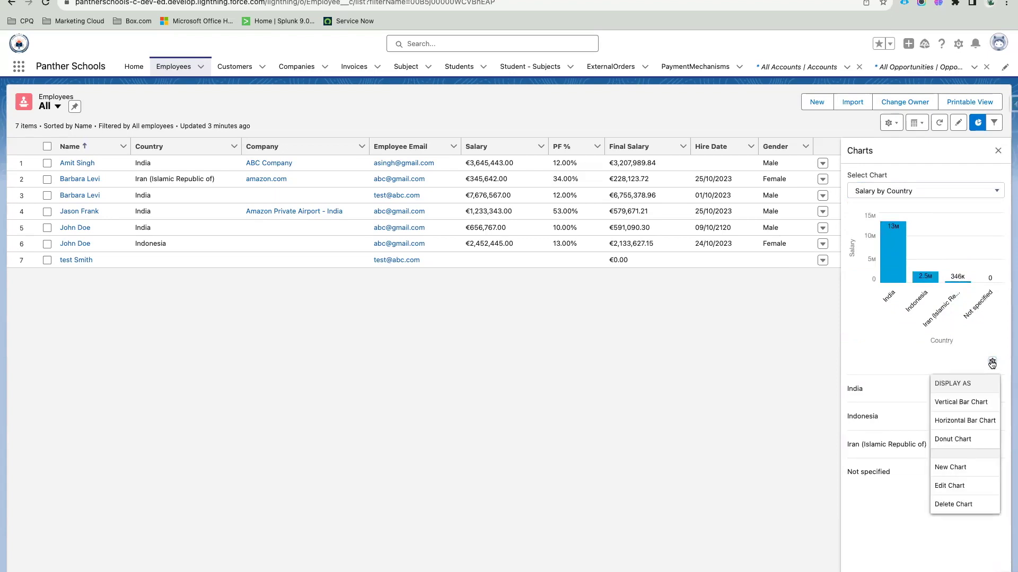
left_click(978, 420)
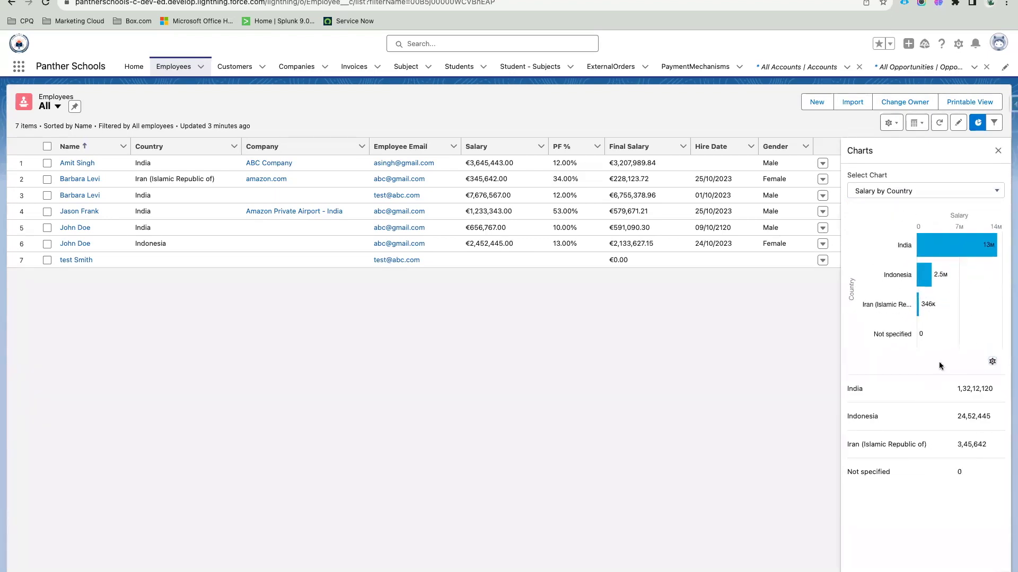
left_click(992, 362)
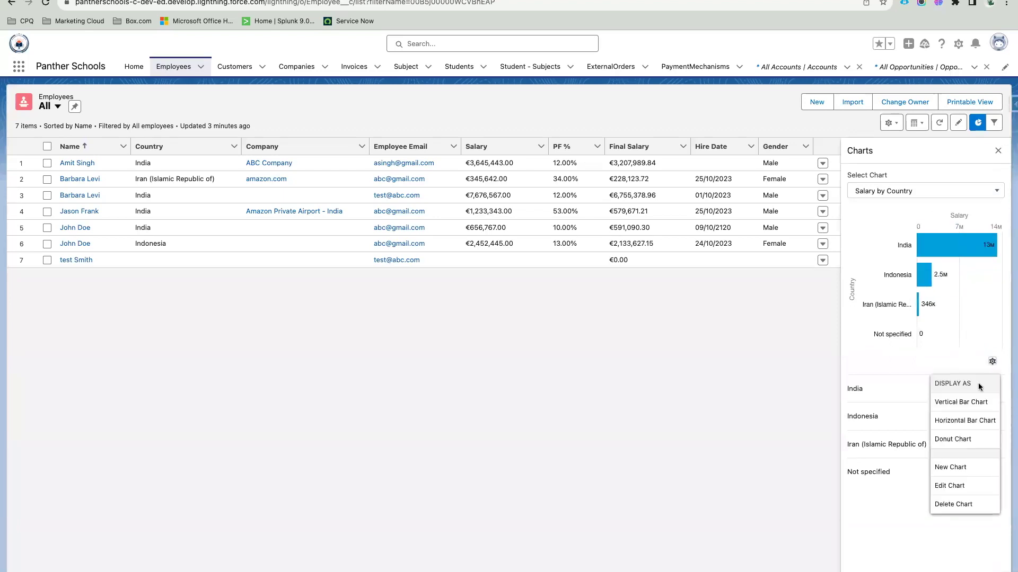
left_click(954, 440)
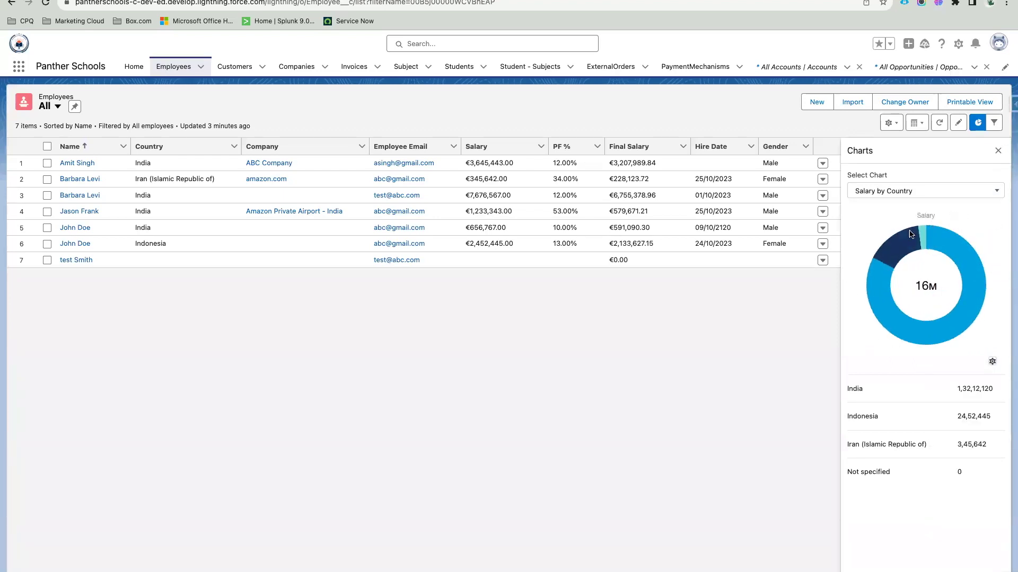
Step: Flip between the Employee By Country and Salary by Country charts once more
left_click(912, 197)
left_click(908, 230)
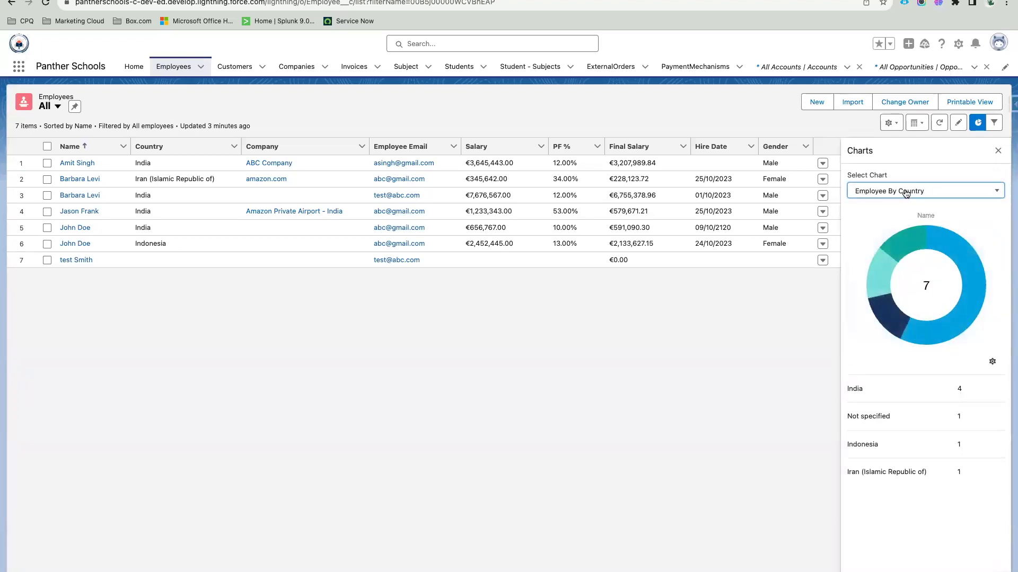
left_click(906, 193)
left_click(902, 213)
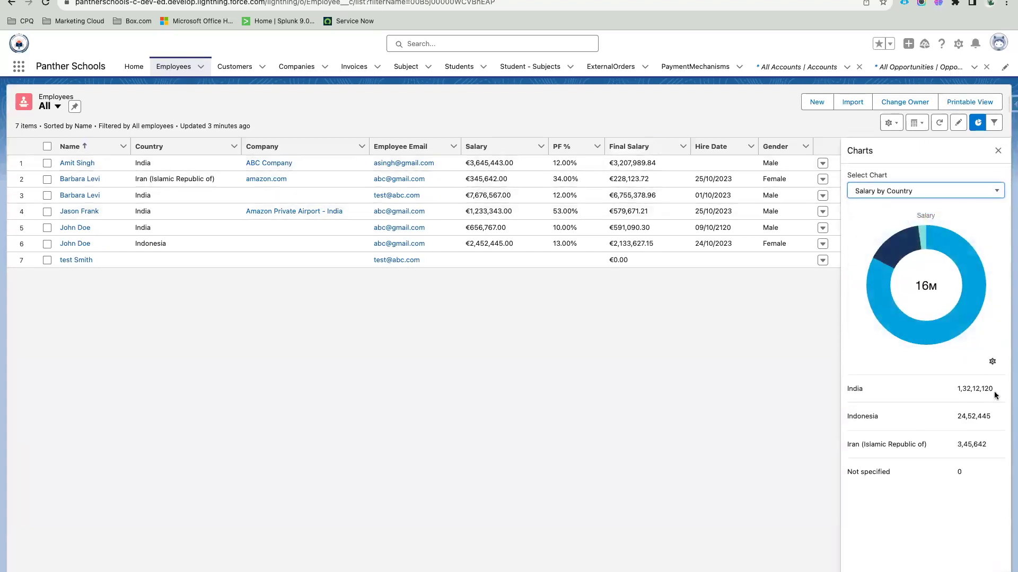
Step: Close the charts panel, leaving the list view settings unchanged
left_click(977, 122)
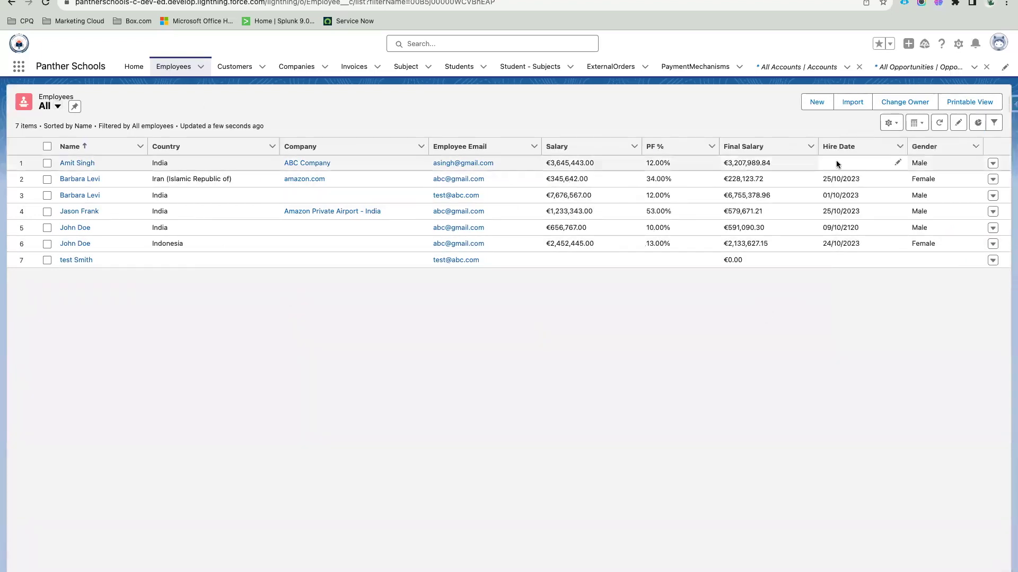
left_click(891, 122)
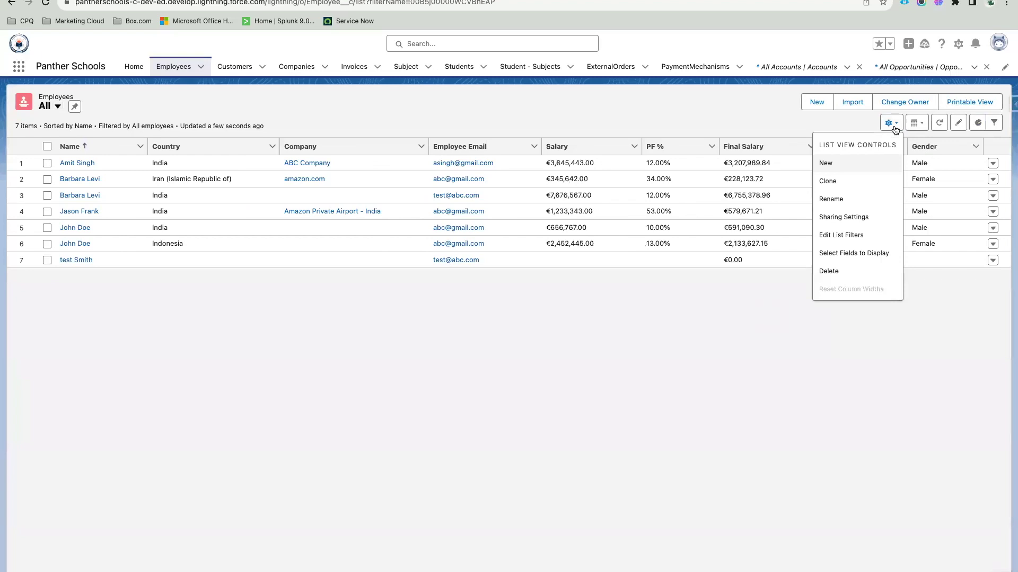
left_click(710, 123)
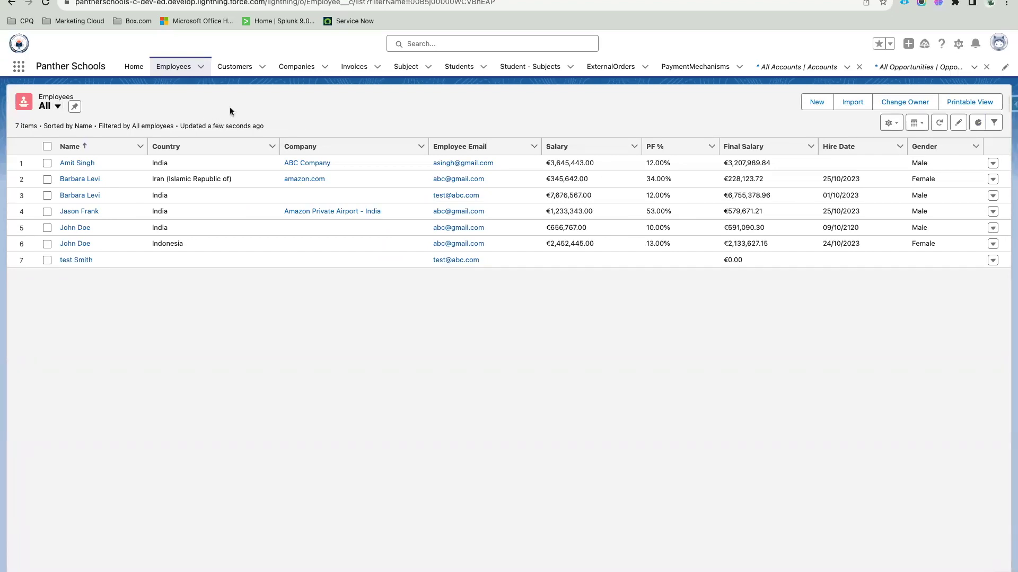
Step: Pin All as the default Employees view and close the All Accounts and All Opportunities tabs
left_click(74, 106)
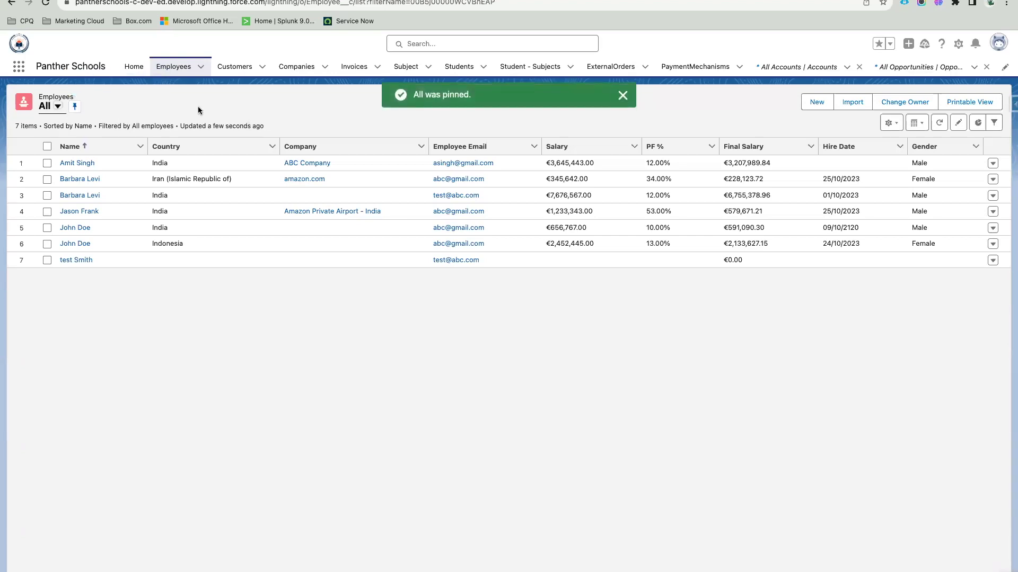
left_click(860, 70)
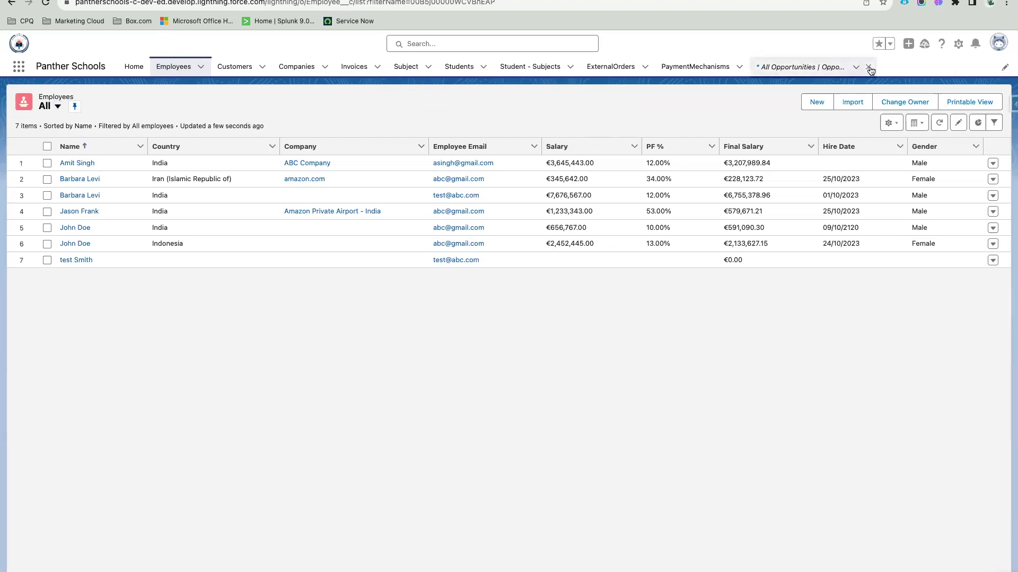
left_click(869, 69)
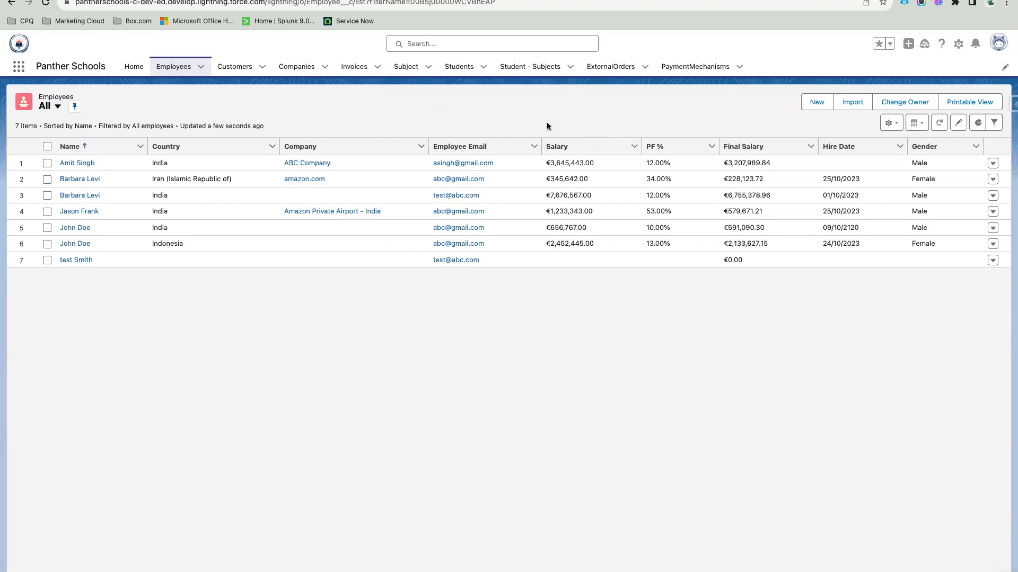